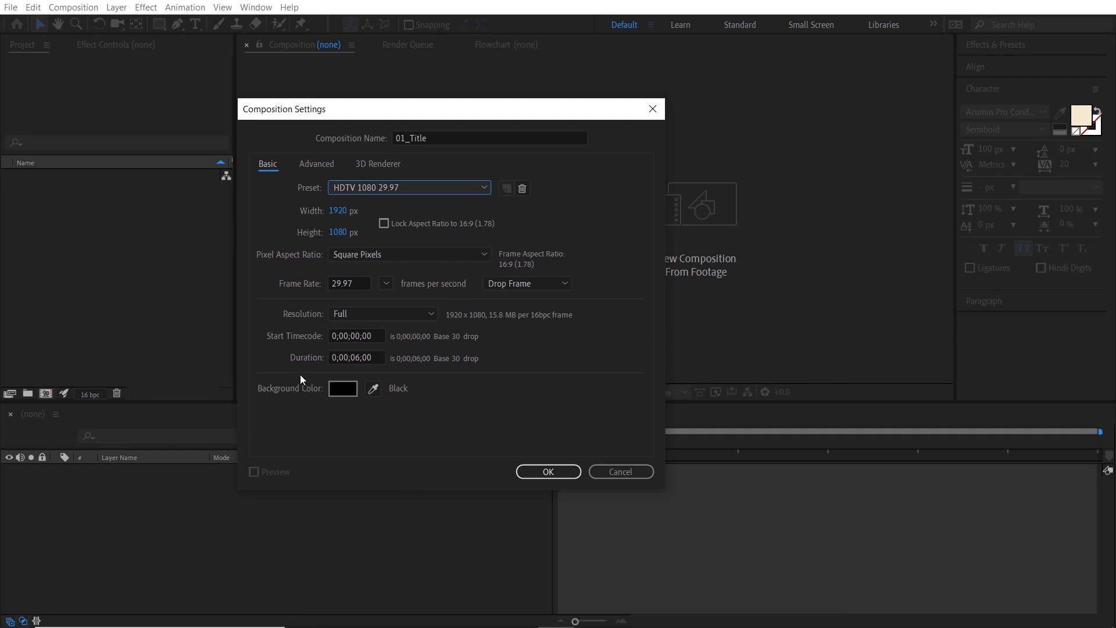
# - Create the 01_Title composition with the HDTV 1080 29.97 preset and 6-second duration, and file it in a new folder named 01_COMPS
pyautogui.click(546, 471)
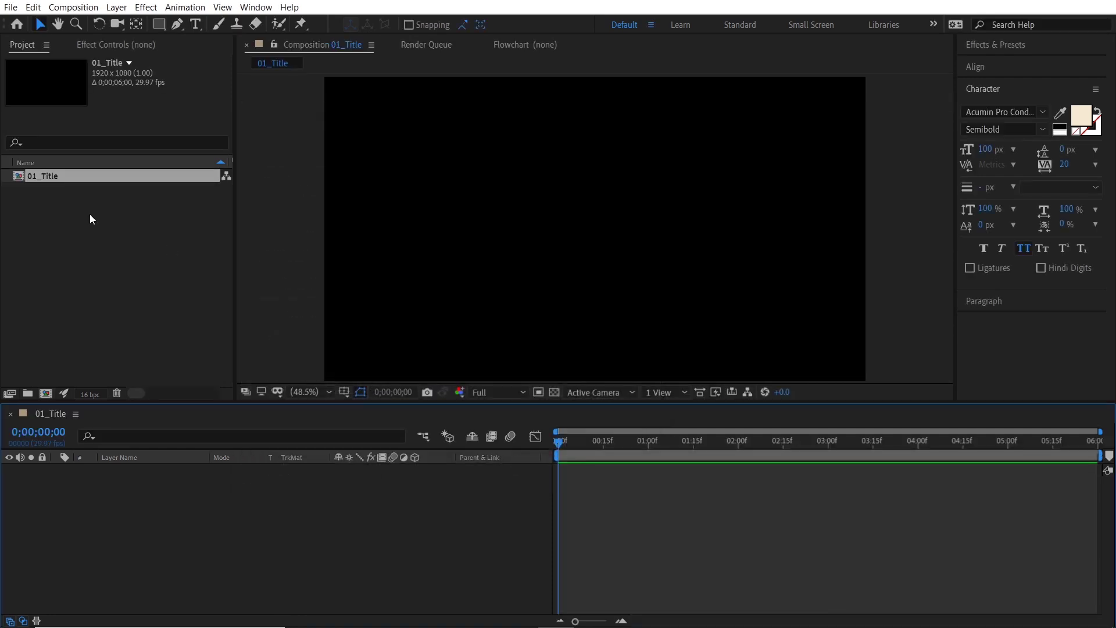
pyautogui.click(28, 393)
pyautogui.write('01')
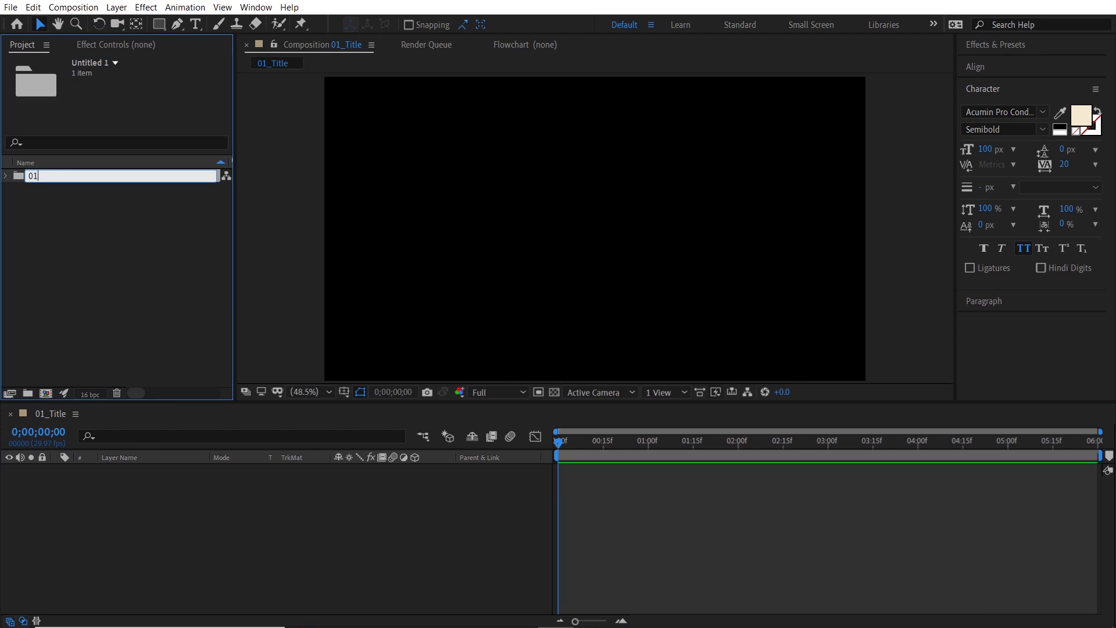
pyautogui.write('_COMPS')
pyautogui.click(81, 288)
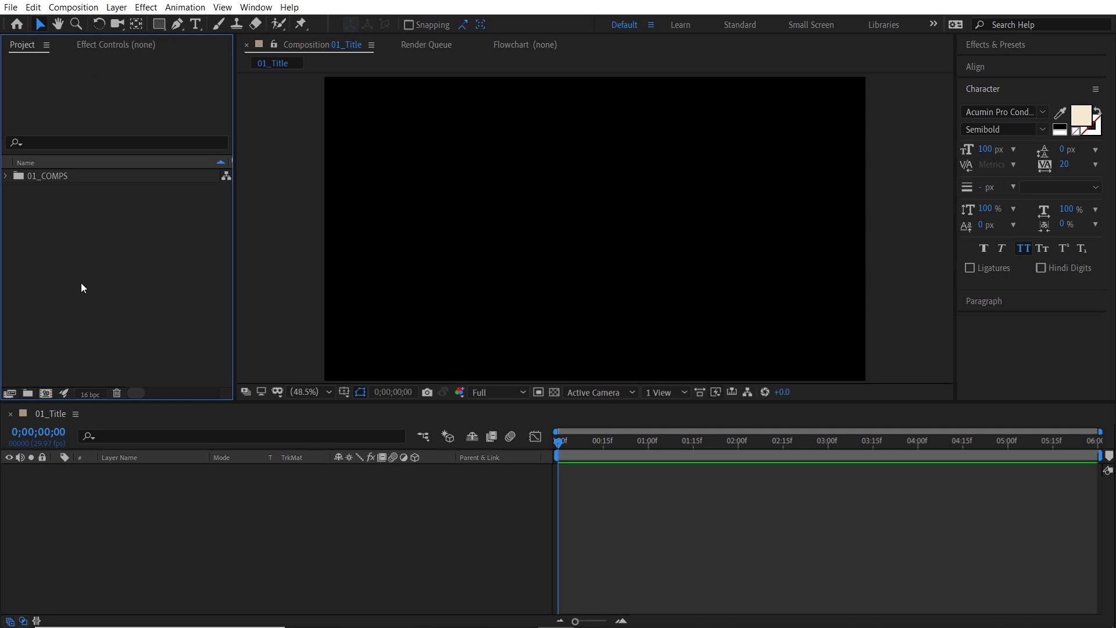
# - Import AdobeStock_145208931.jpeg and AdobeStock_164991966.jpeg from the Rasters folder as footage
pyautogui.doubleClick(68, 259)
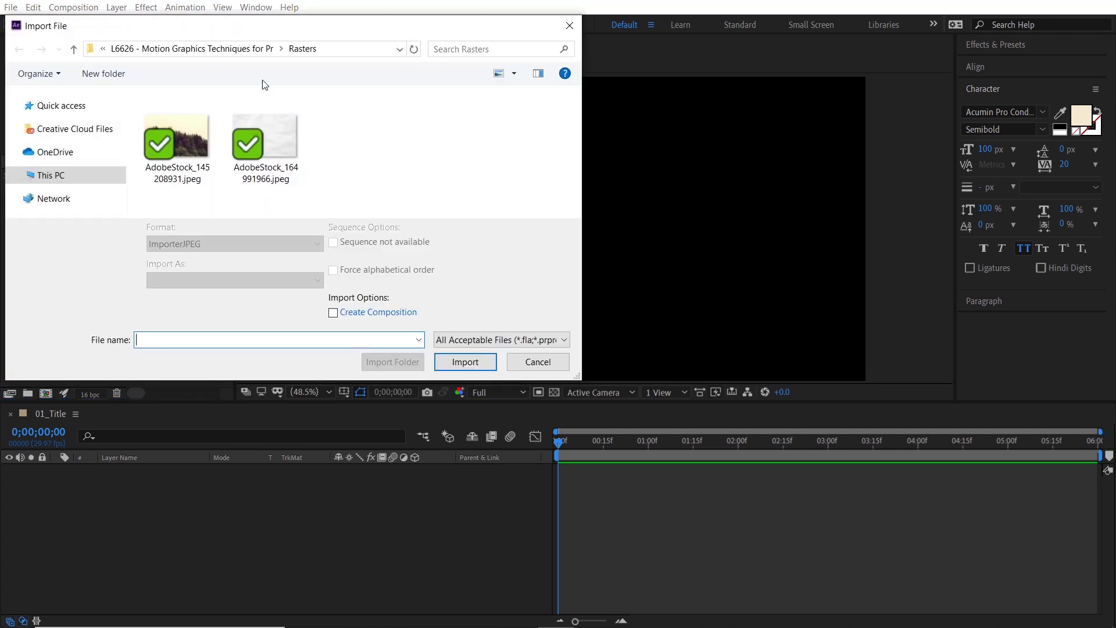
pyautogui.click(256, 49)
pyautogui.doubleClick(183, 162)
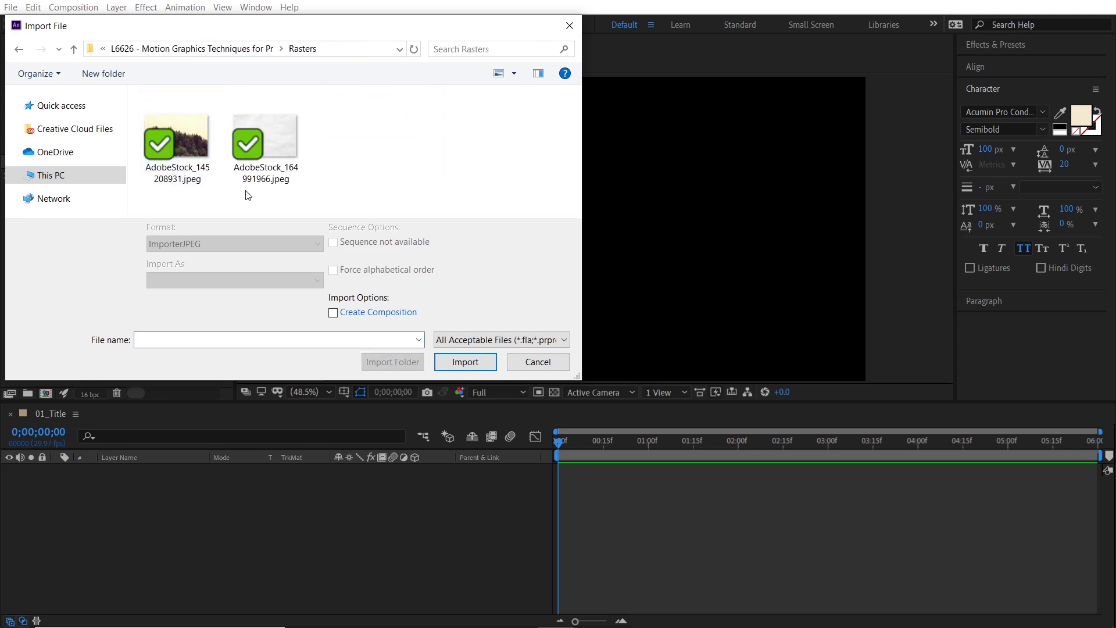
pyautogui.moveTo(326, 113); pyautogui.dragTo(177, 194)
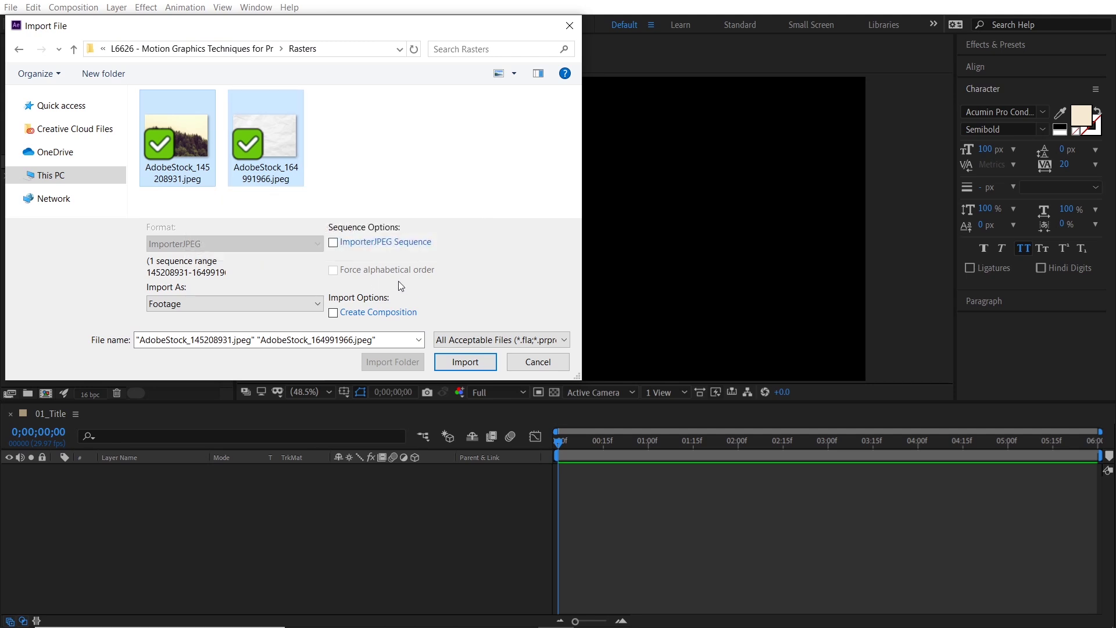
pyautogui.click(465, 362)
# - Group the two imported images in a new folder named 02_ASSETS and expand both project folders
pyautogui.moveTo(111, 189); pyautogui.dragTo(27, 392)
pyautogui.write('02_ASSETS')
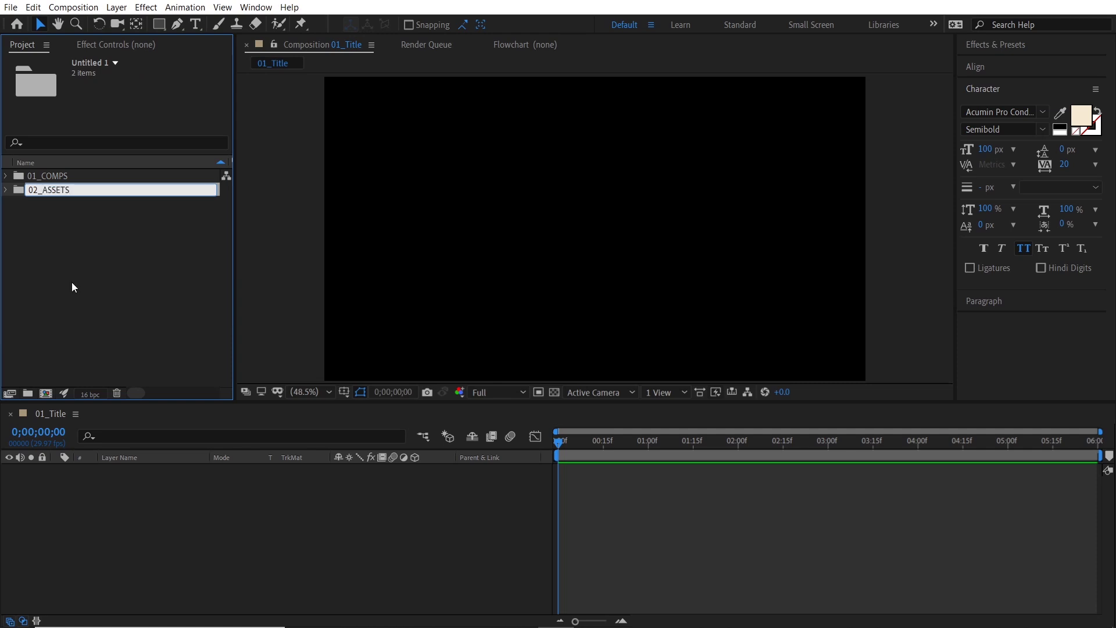
pyautogui.click(71, 281)
pyautogui.click(6, 189)
pyautogui.click(6, 175)
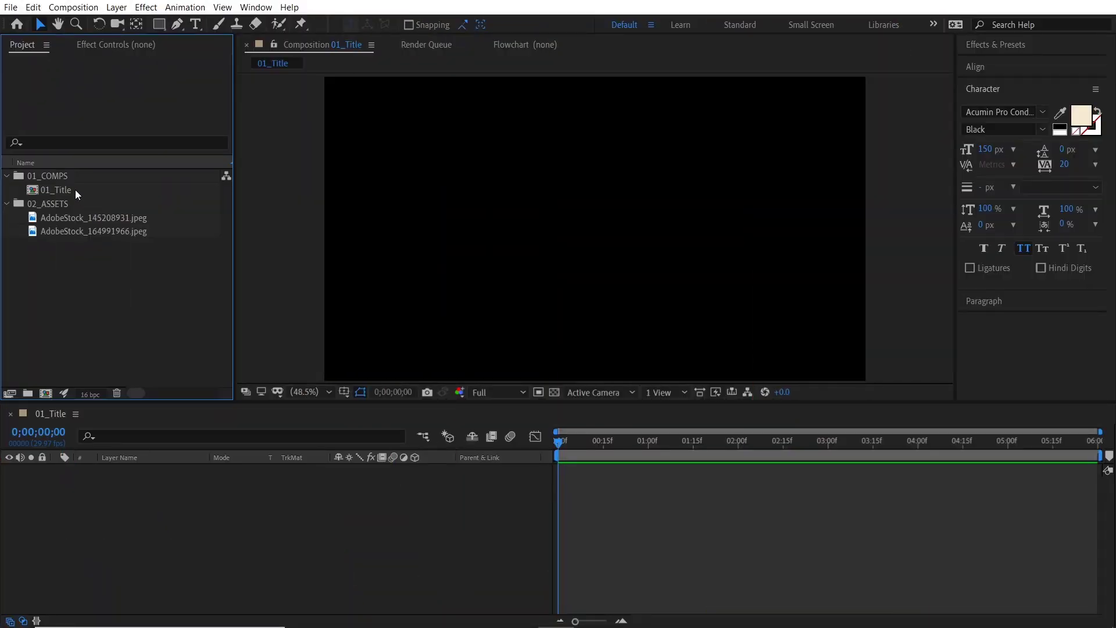
# - Select the 01_Title composition and choose Acumin Pro Condensed Black as the text font
pyautogui.click(76, 190)
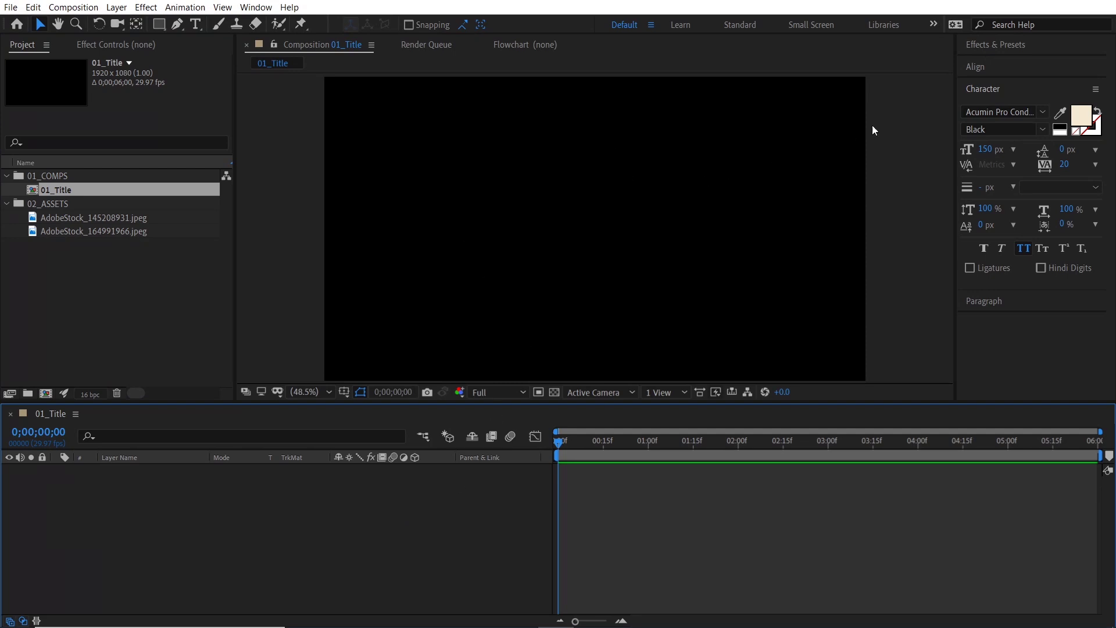
pyautogui.click(1043, 112)
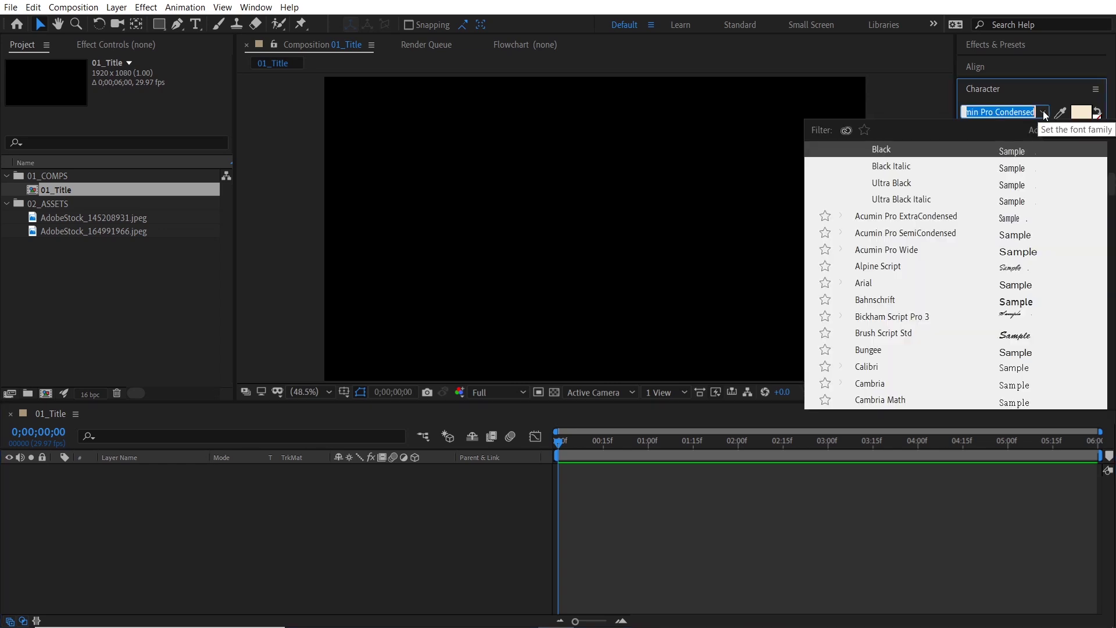
pyautogui.scroll(5, 948, 236)
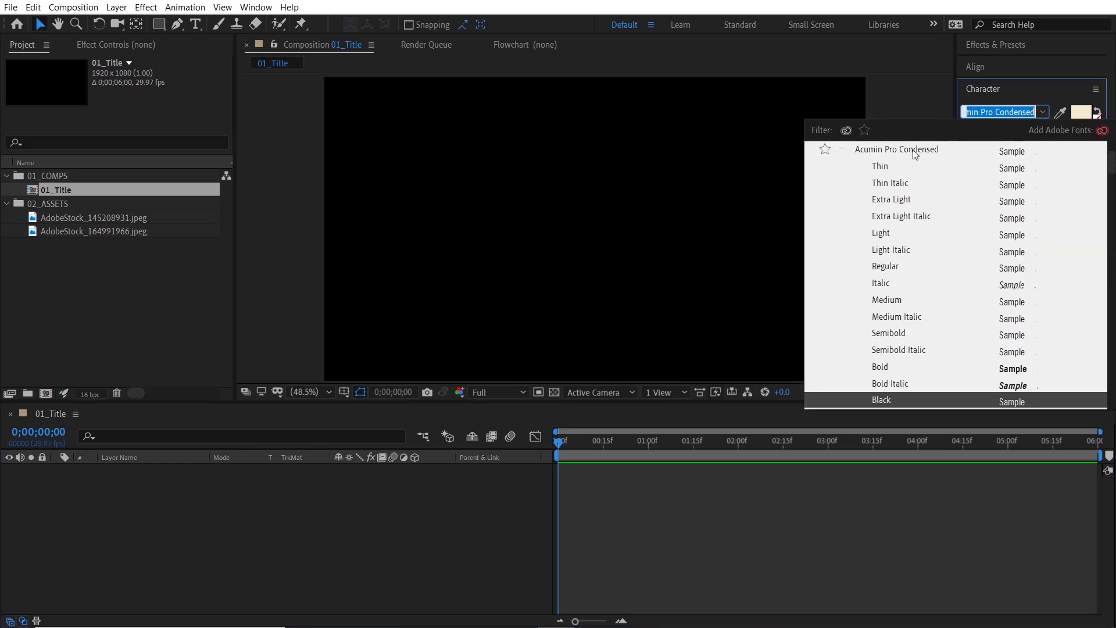
pyautogui.scroll(-1, 953, 232)
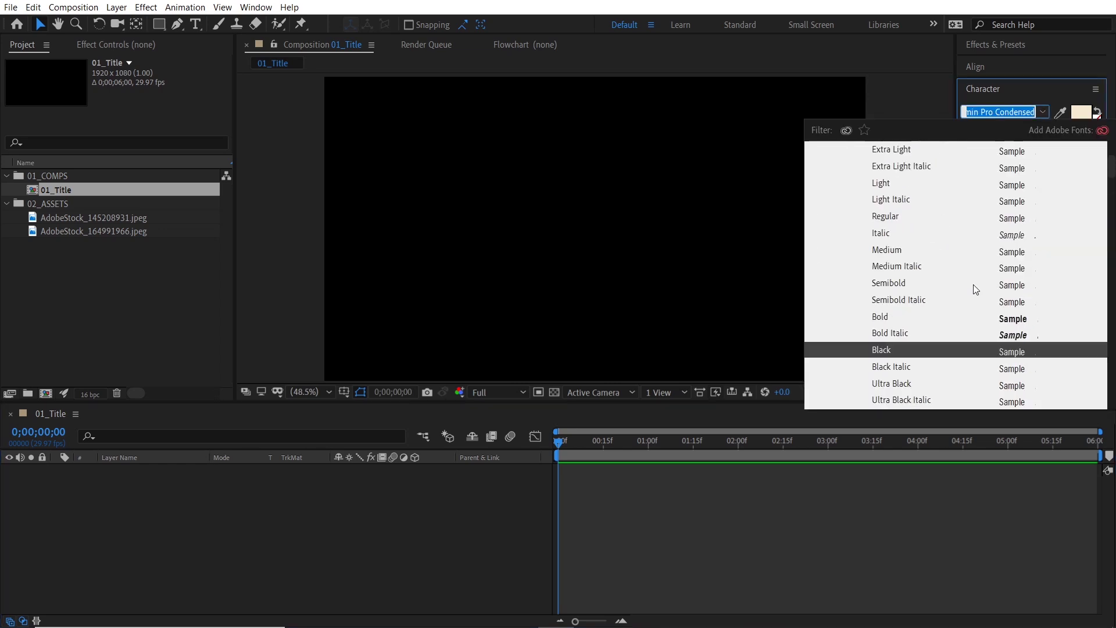
pyautogui.click(883, 353)
# - Use F5EAD2 as the text color and check the centered paragraph alignment
pyautogui.click(1079, 122)
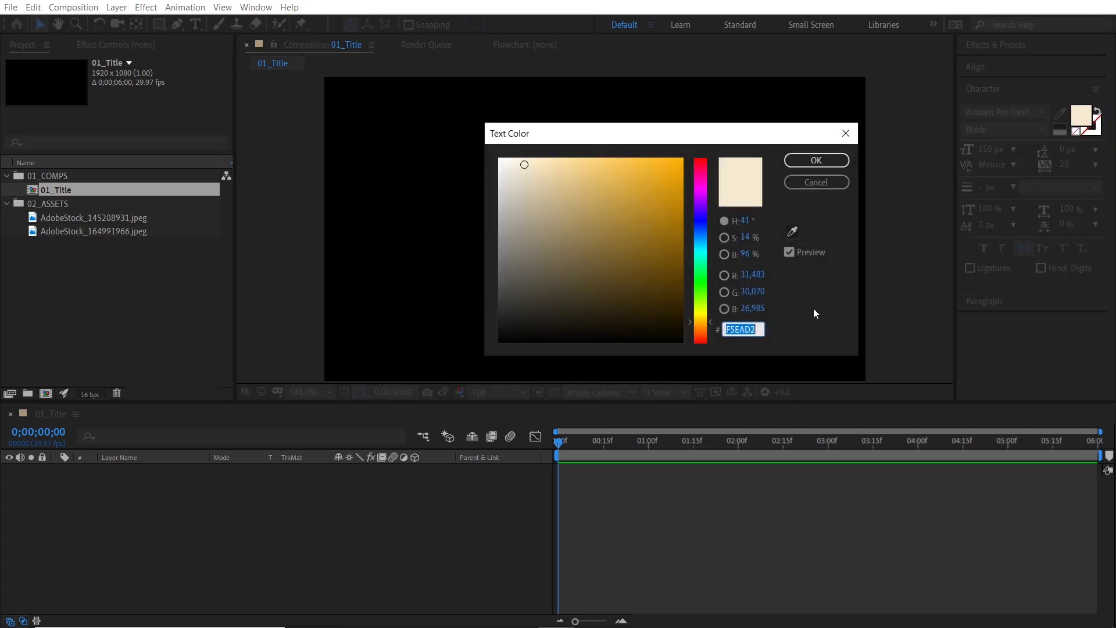
pyautogui.click(763, 330)
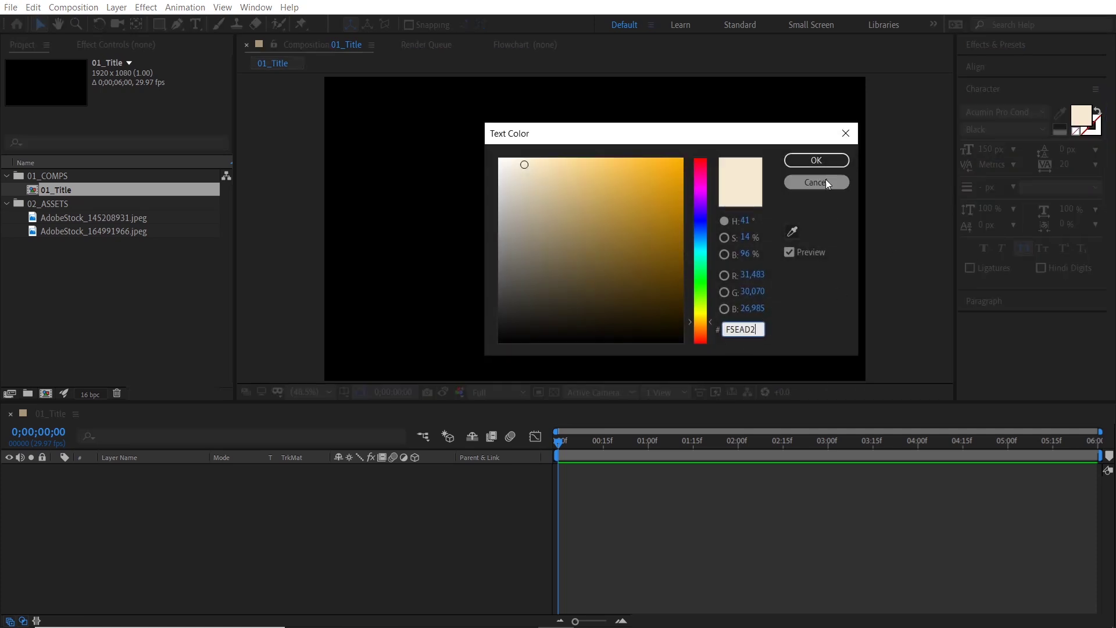
pyautogui.click(816, 160)
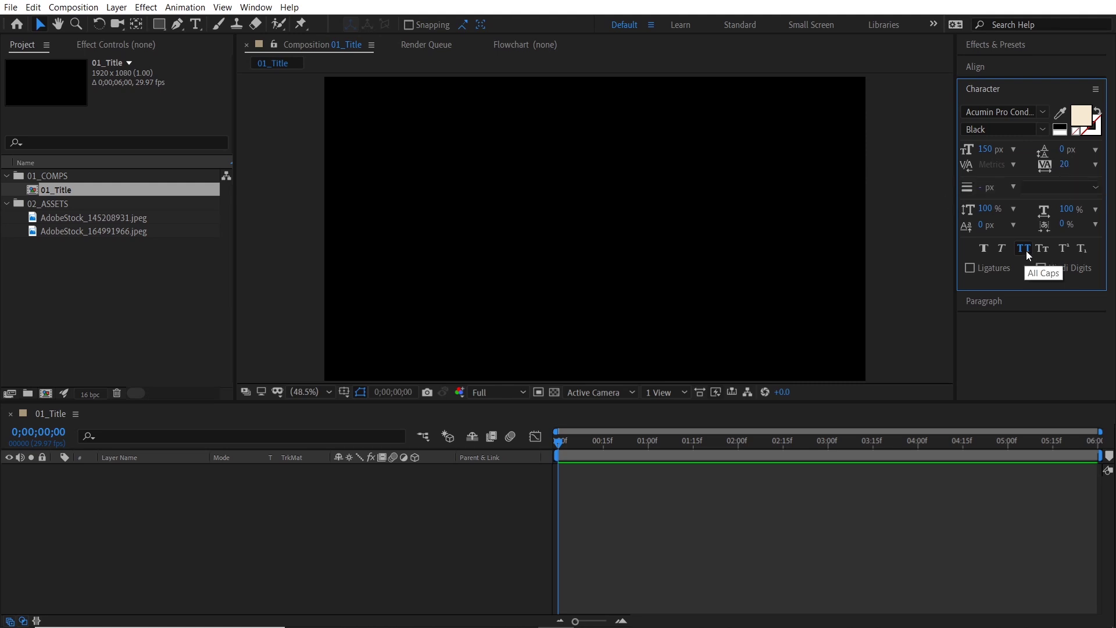
pyautogui.click(1013, 299)
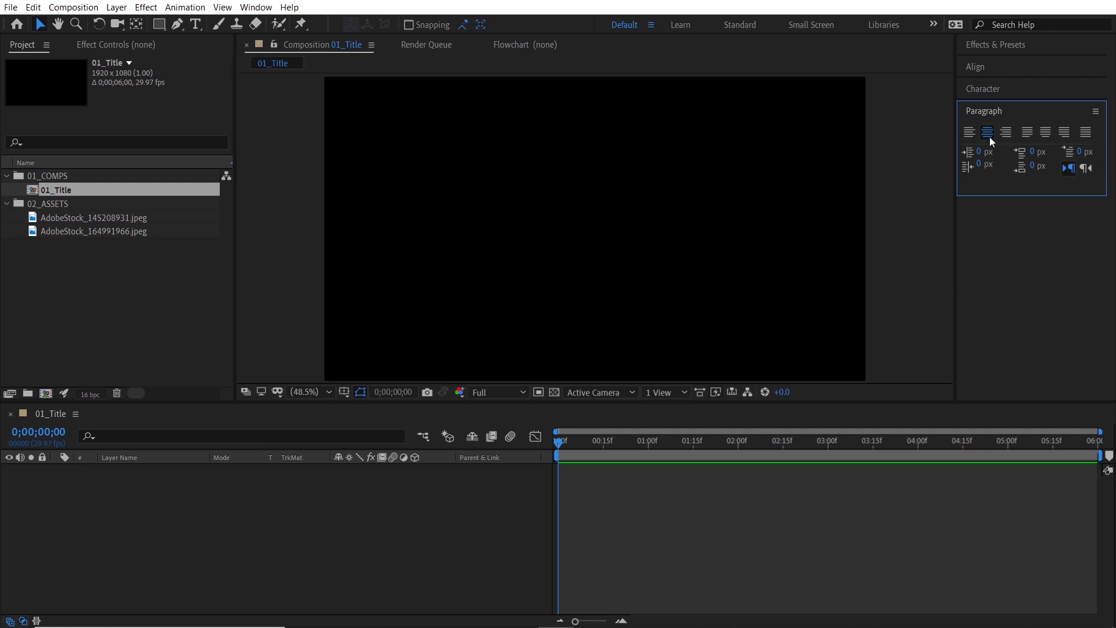
pyautogui.click(1002, 89)
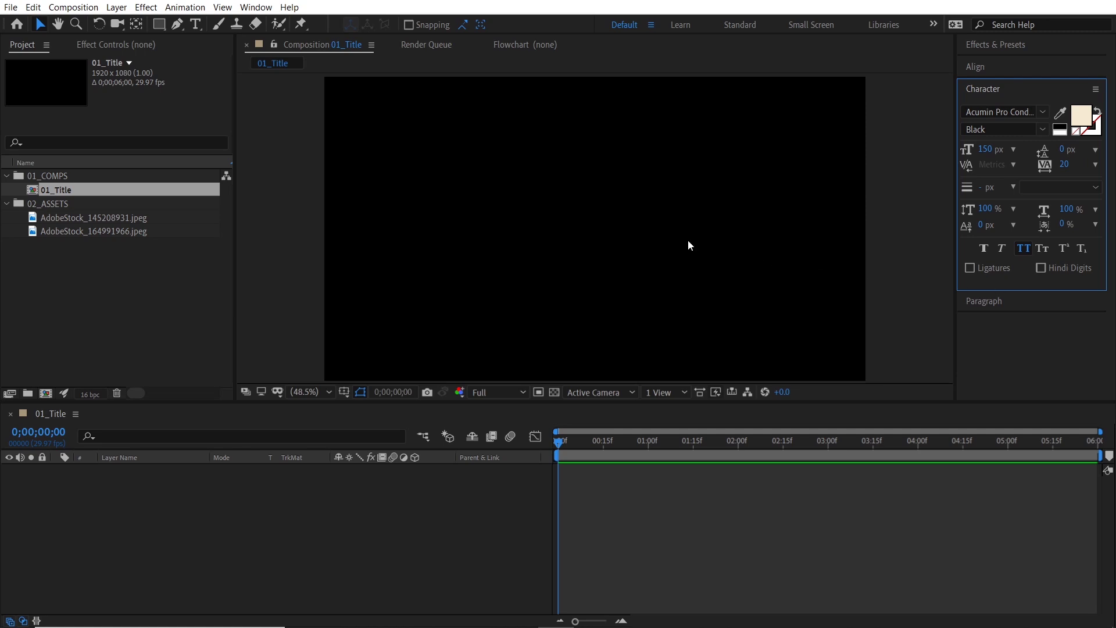
# - Add a text layer reading "MAIN TITLE GOES HERE" in the composition and return to the Selection tool
pyautogui.doubleClick(196, 23)
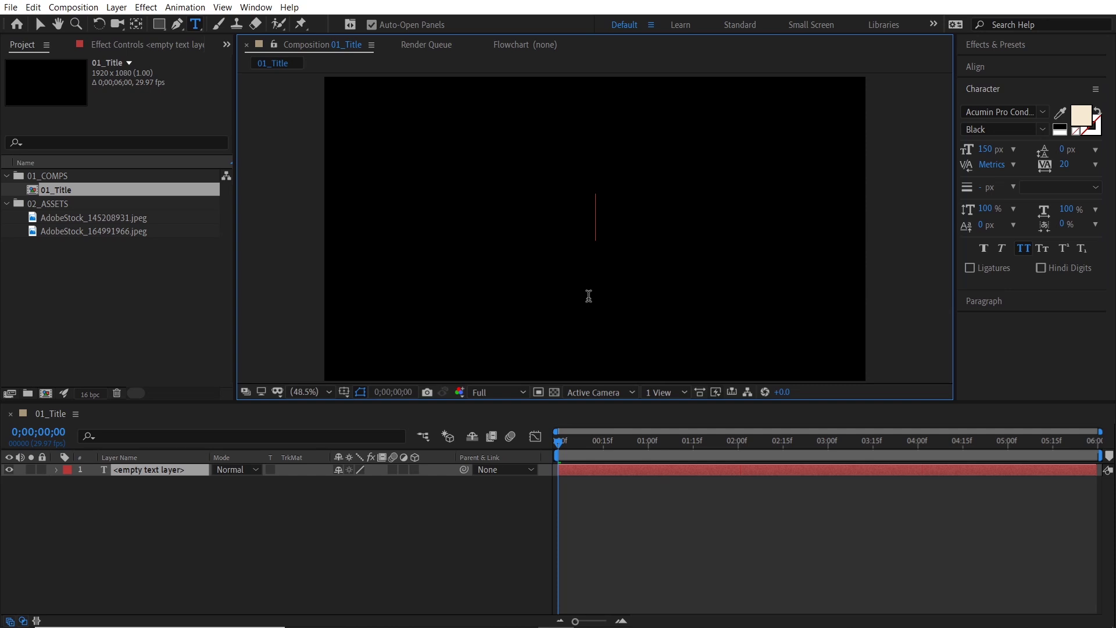
pyautogui.write('MAIN')
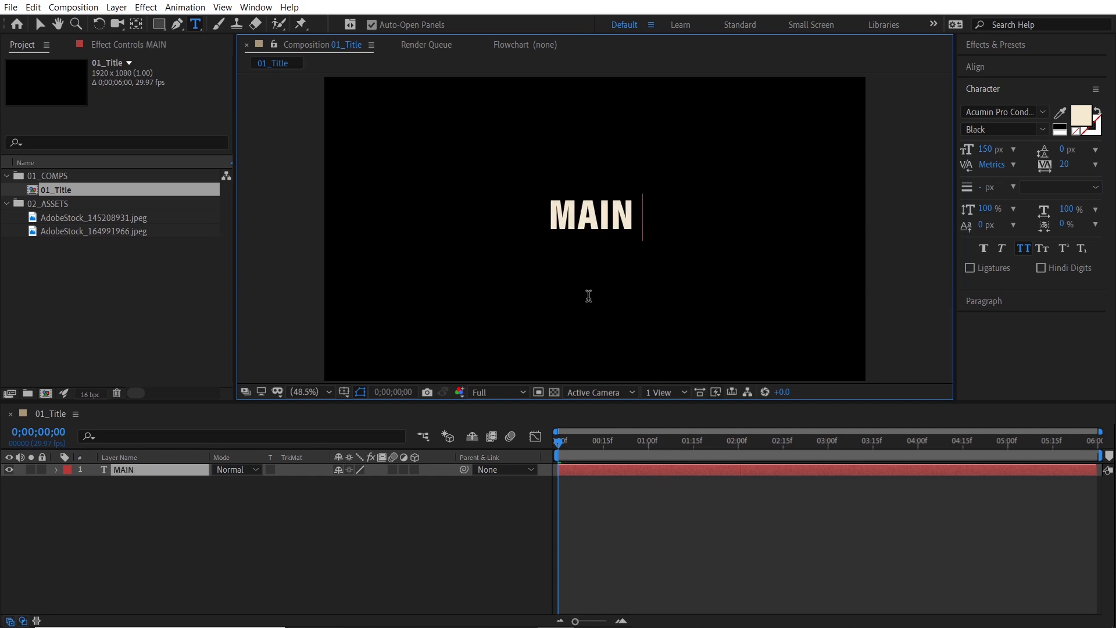
pyautogui.write(' TITLE GOES HERE')
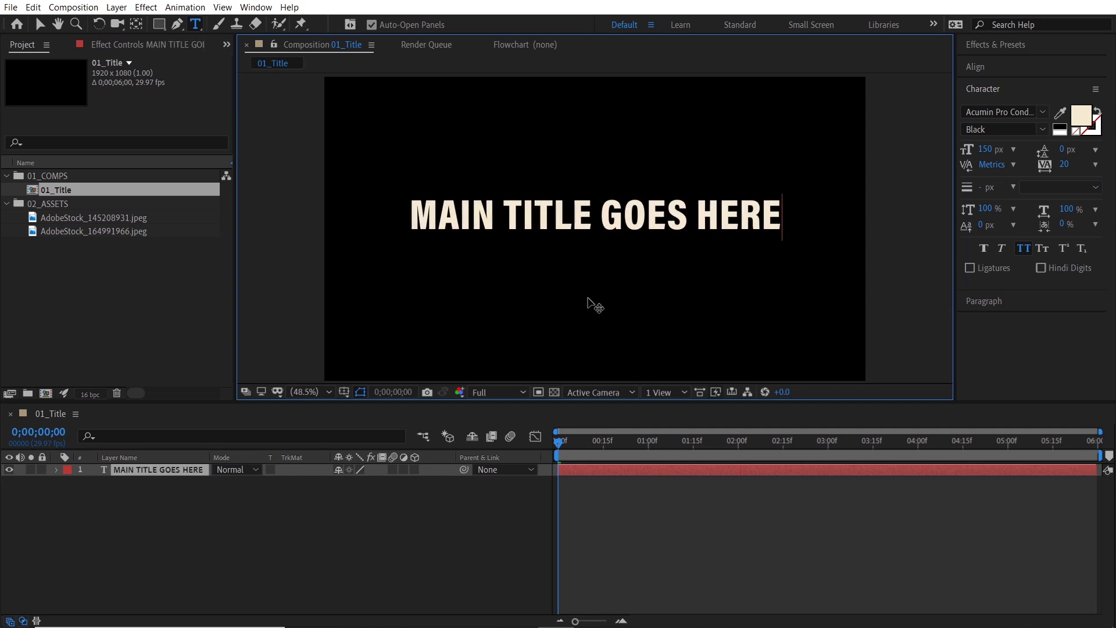
pyautogui.press('Escape')
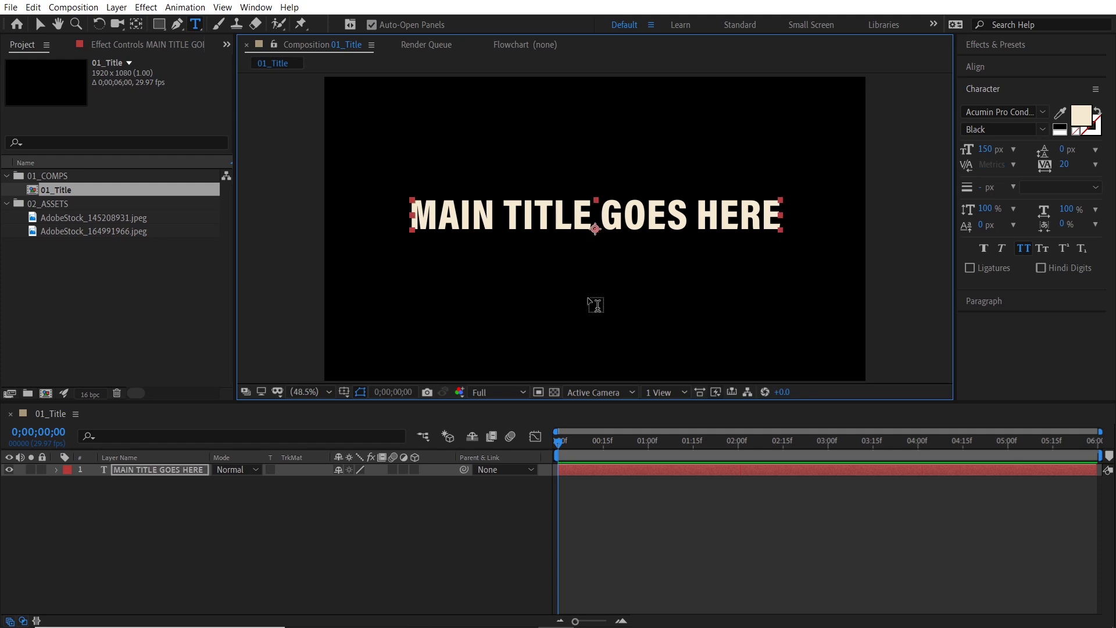
pyautogui.press('v')
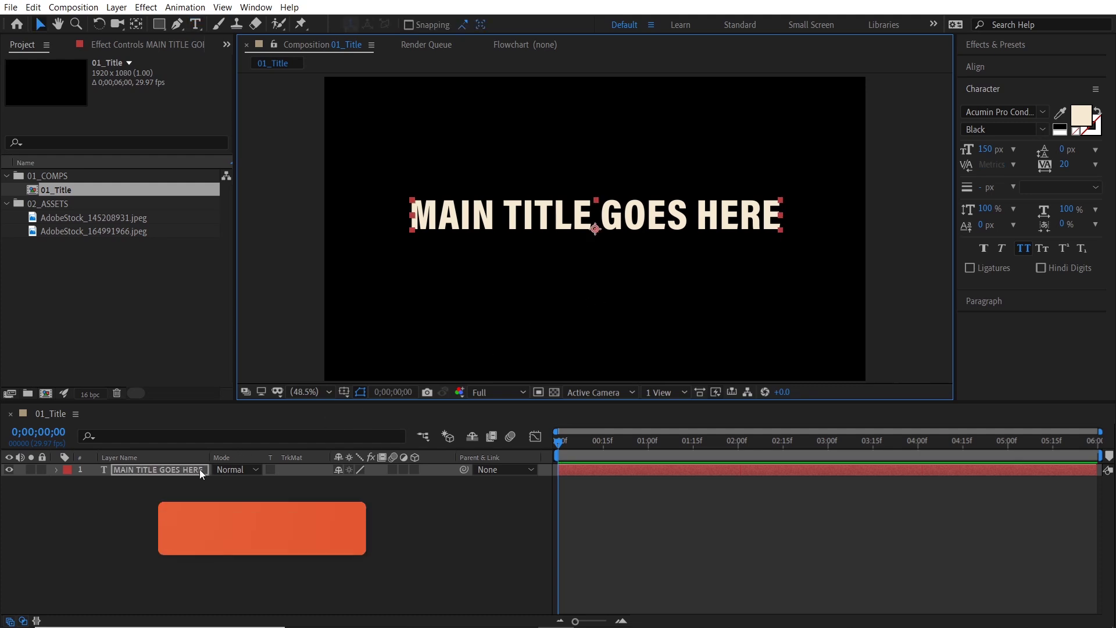
# - Rename the text layer as Title 1
pyautogui.press('Return')
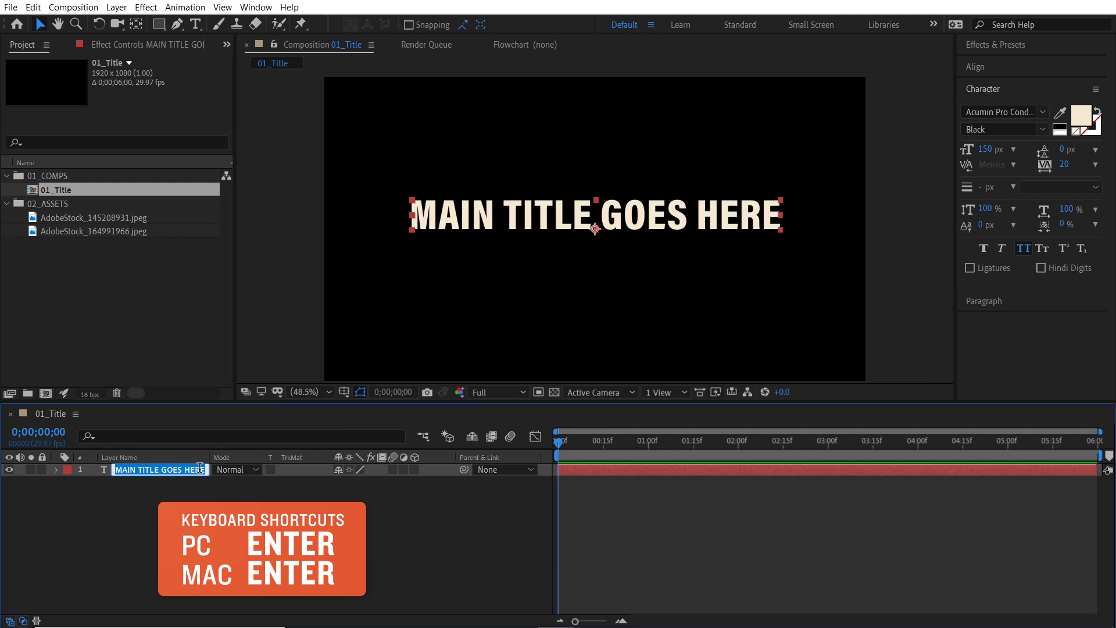
pyautogui.write('Title 1')
pyautogui.press('Return')
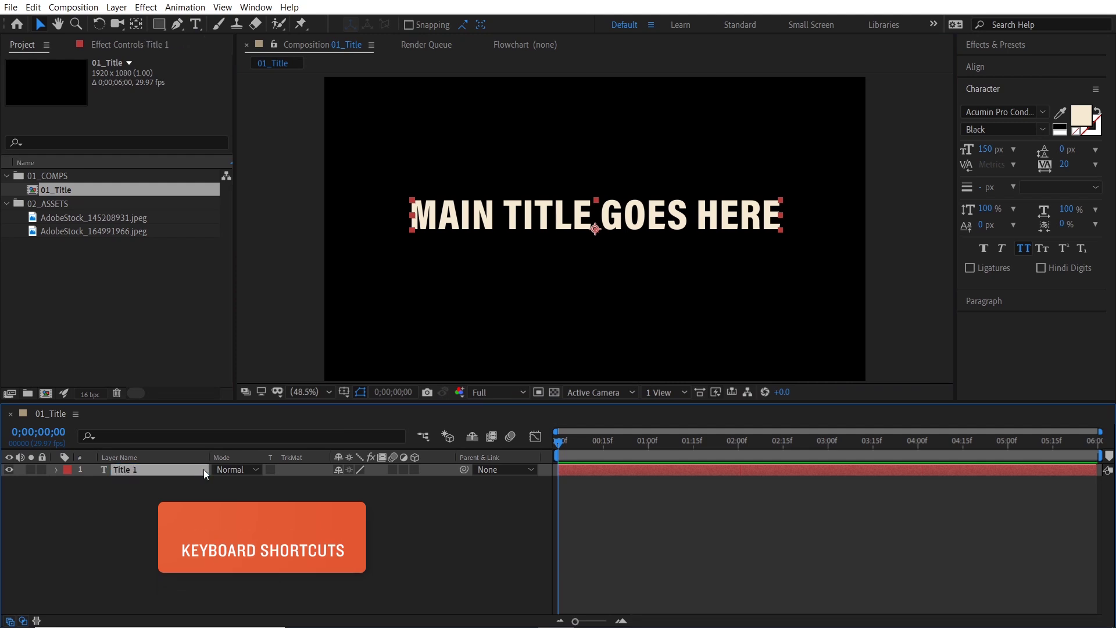
# - Center the title's anchor point within its text, center the layer in the composition, and deselect it
pyautogui.click(637, 217)
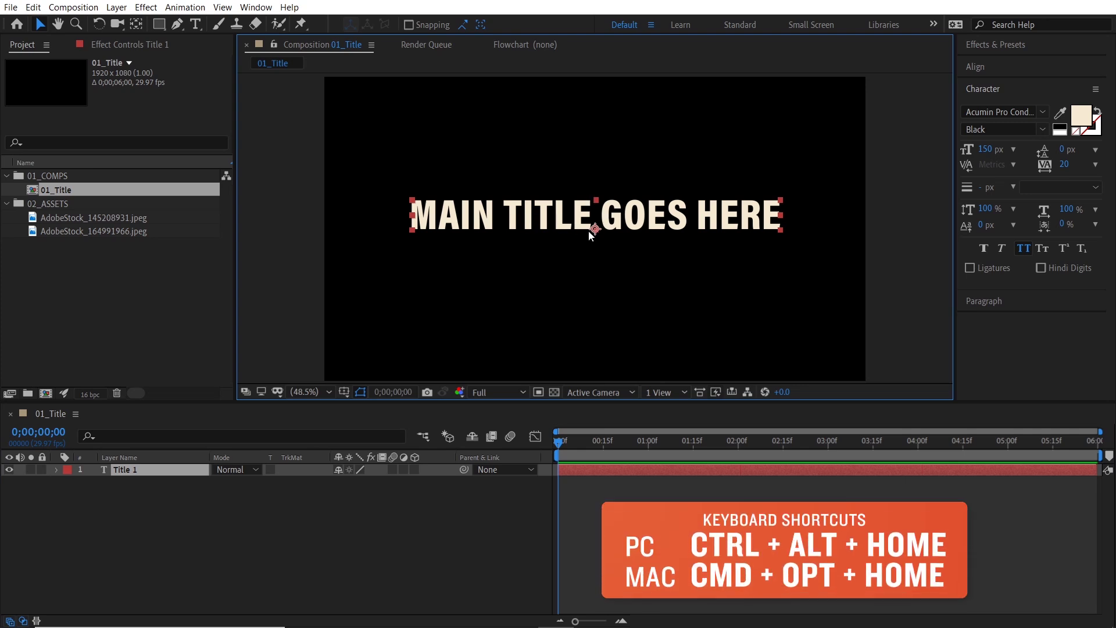
pyautogui.hotkey('ctrl', 'alt', 'Home')
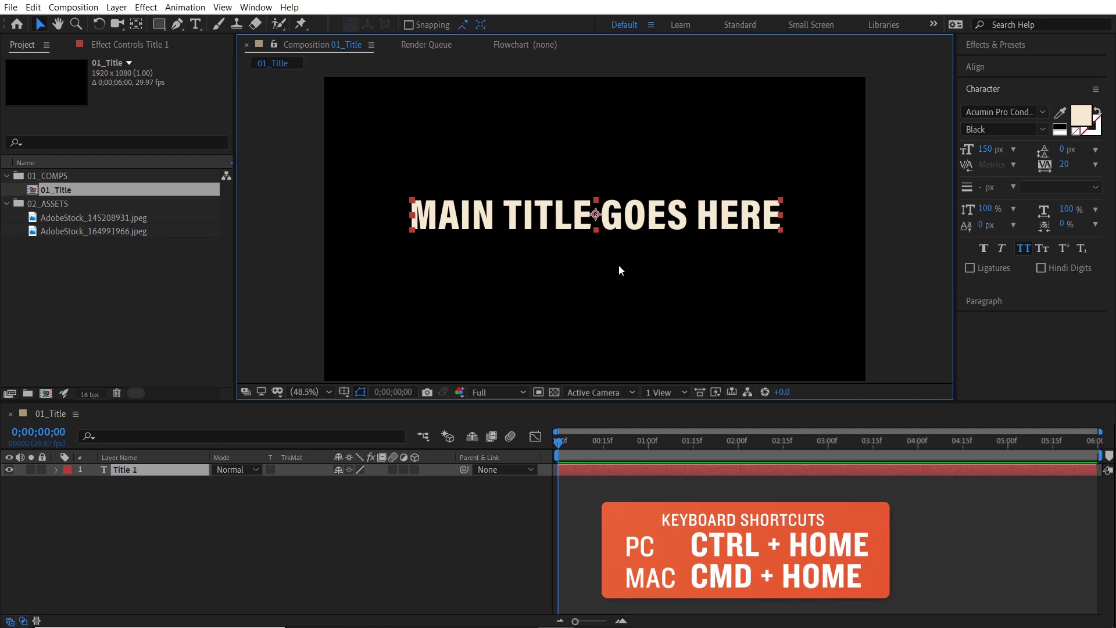
pyautogui.hotkey('ctrl', 'Home')
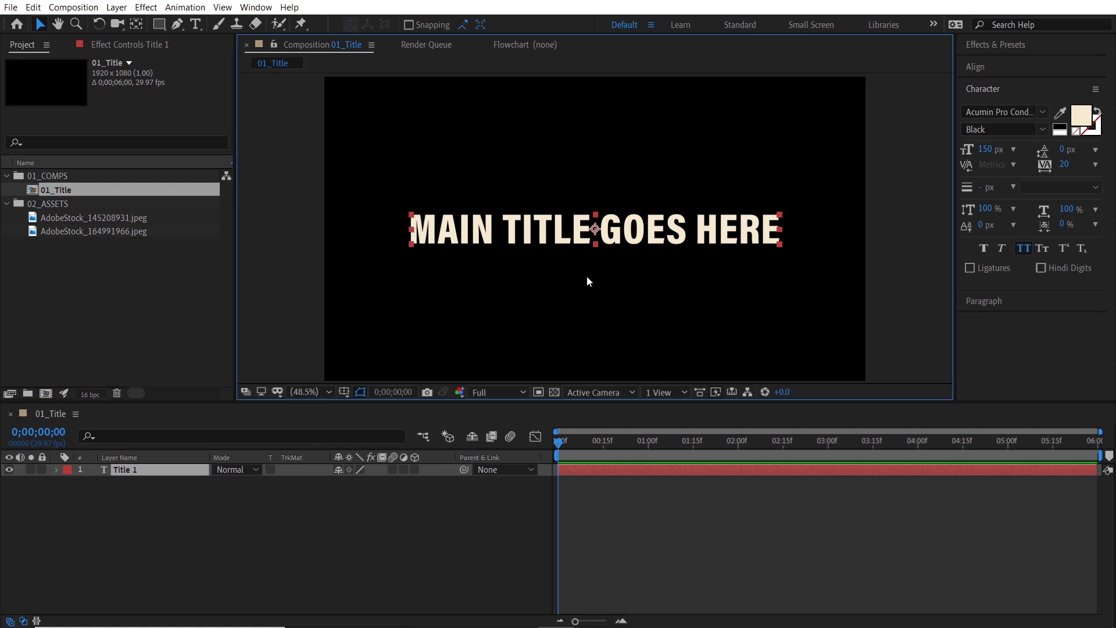
pyautogui.hotkey('ctrl', 'shift', 'a')
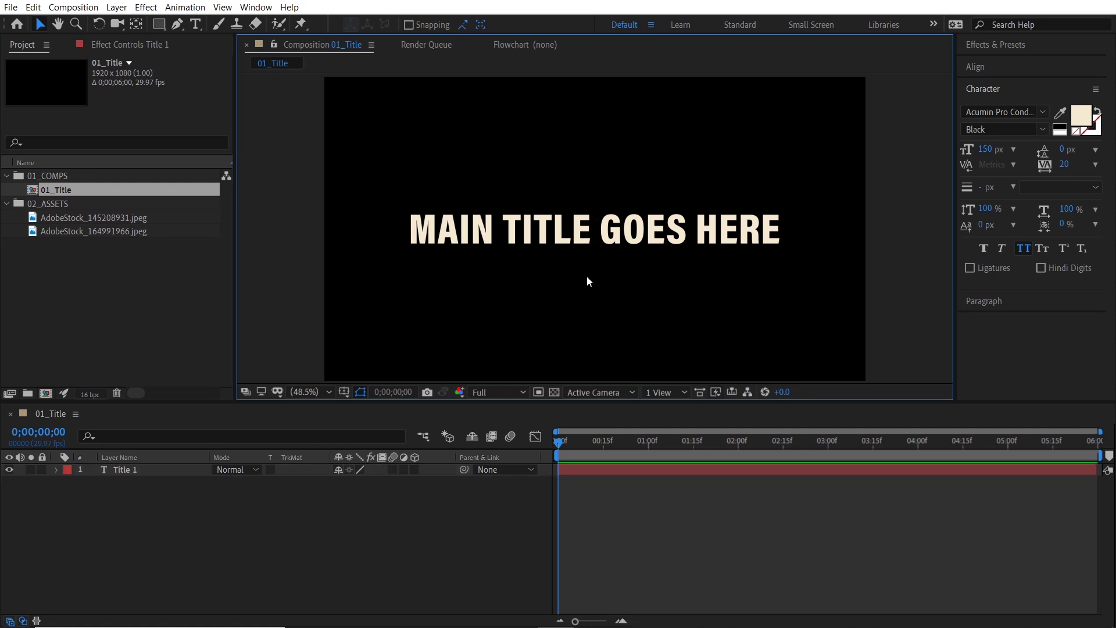
# - Set up the Rectangle tool with a solid color fill and no stroke
pyautogui.click(159, 25)
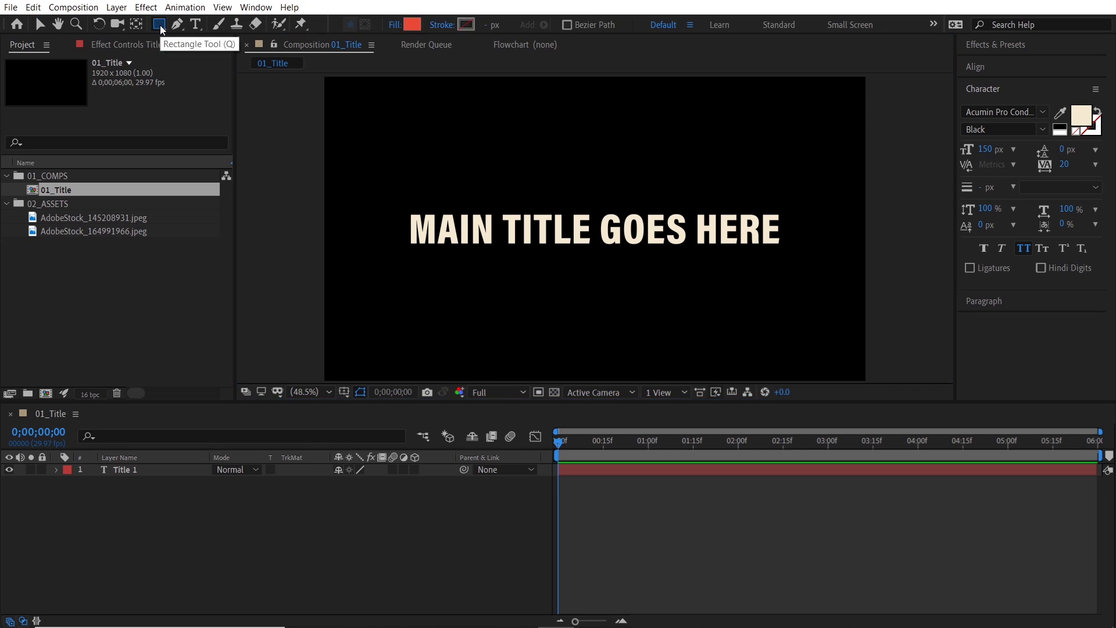
pyautogui.click(396, 24)
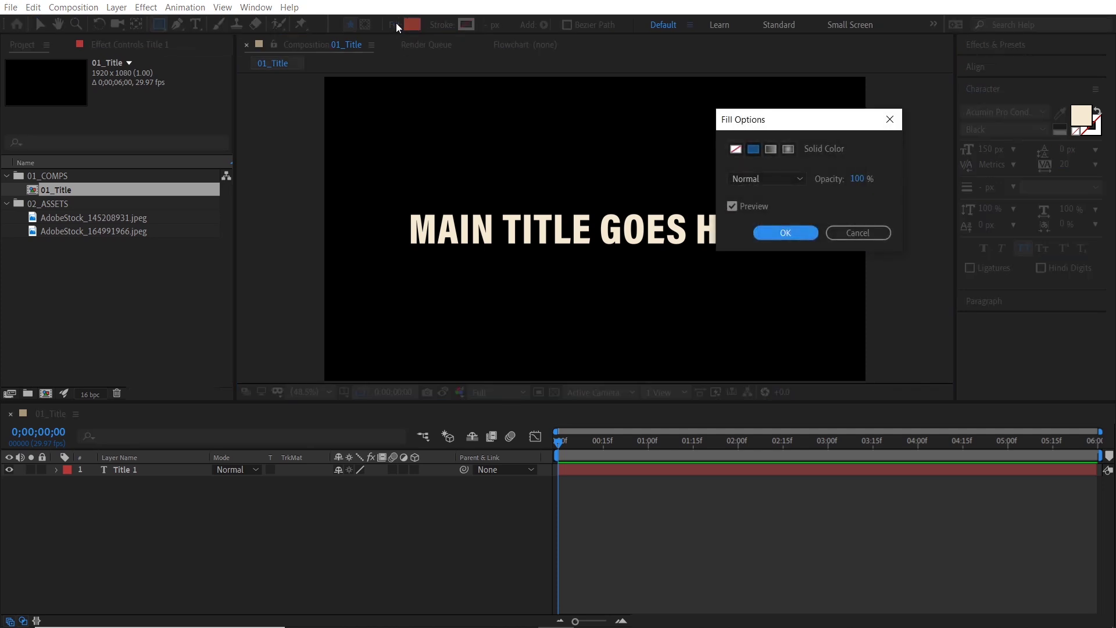
pyautogui.click(785, 232)
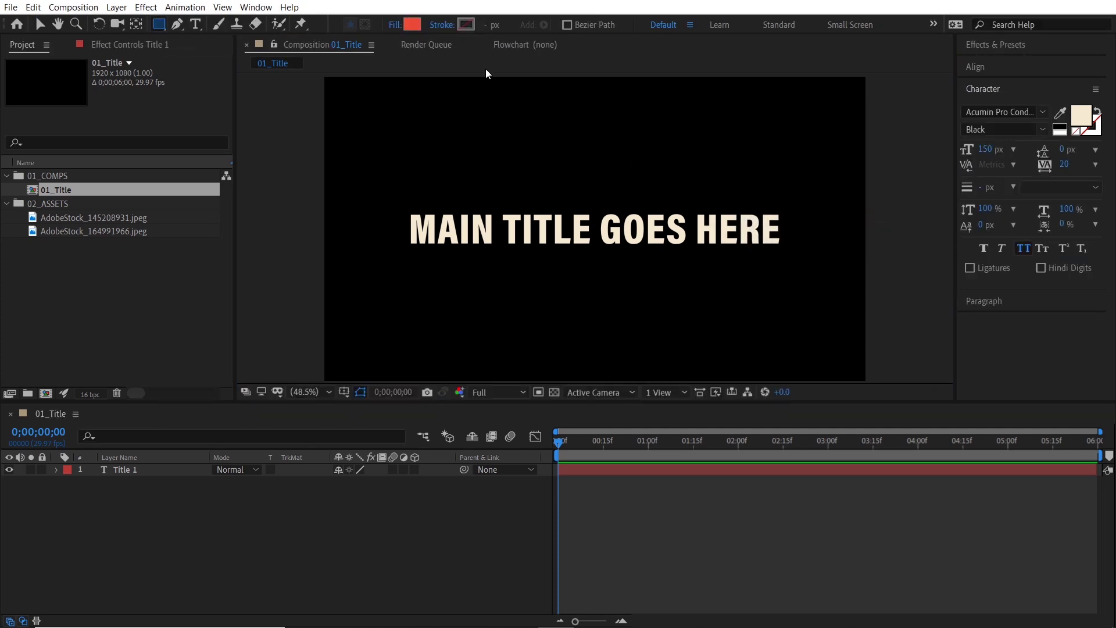
pyautogui.click(441, 25)
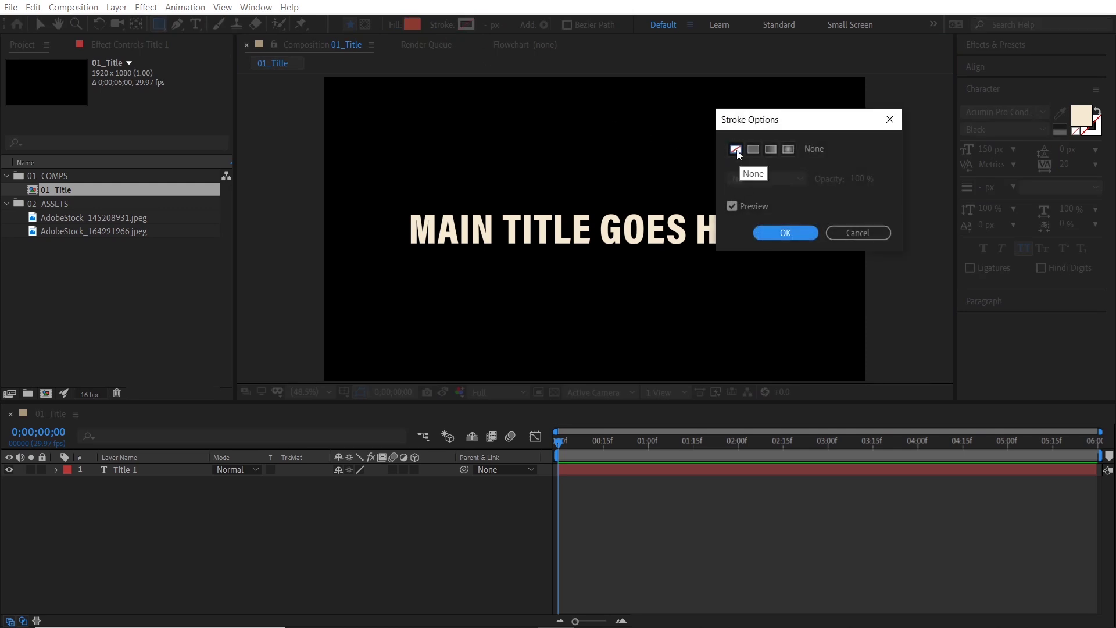
pyautogui.click(782, 232)
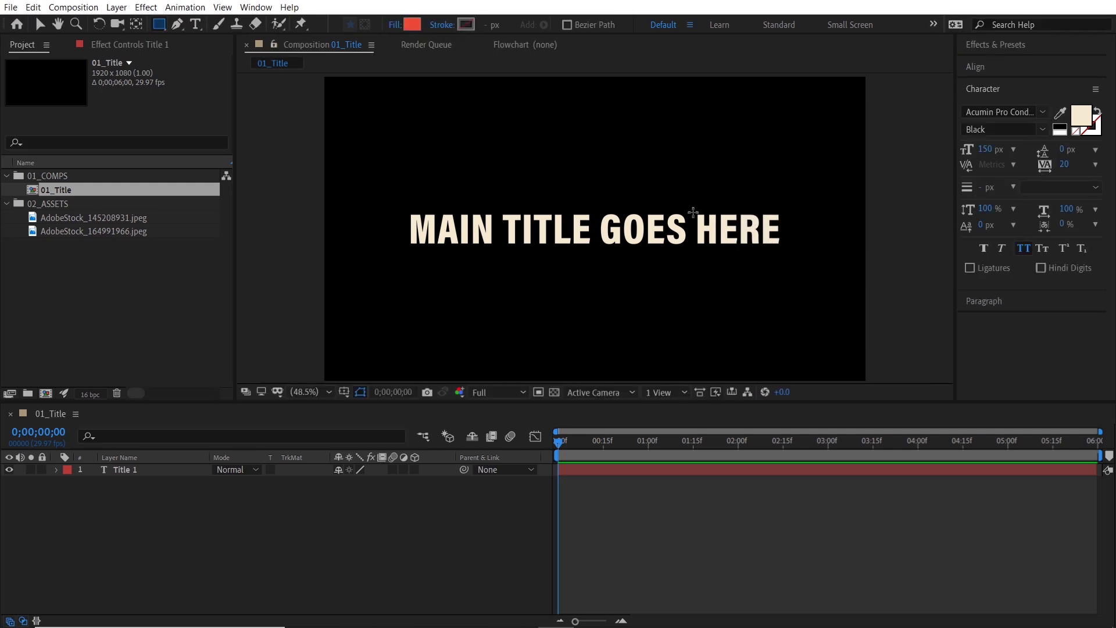
# - Use EA4936 as the fill color for new shapes
pyautogui.click(413, 26)
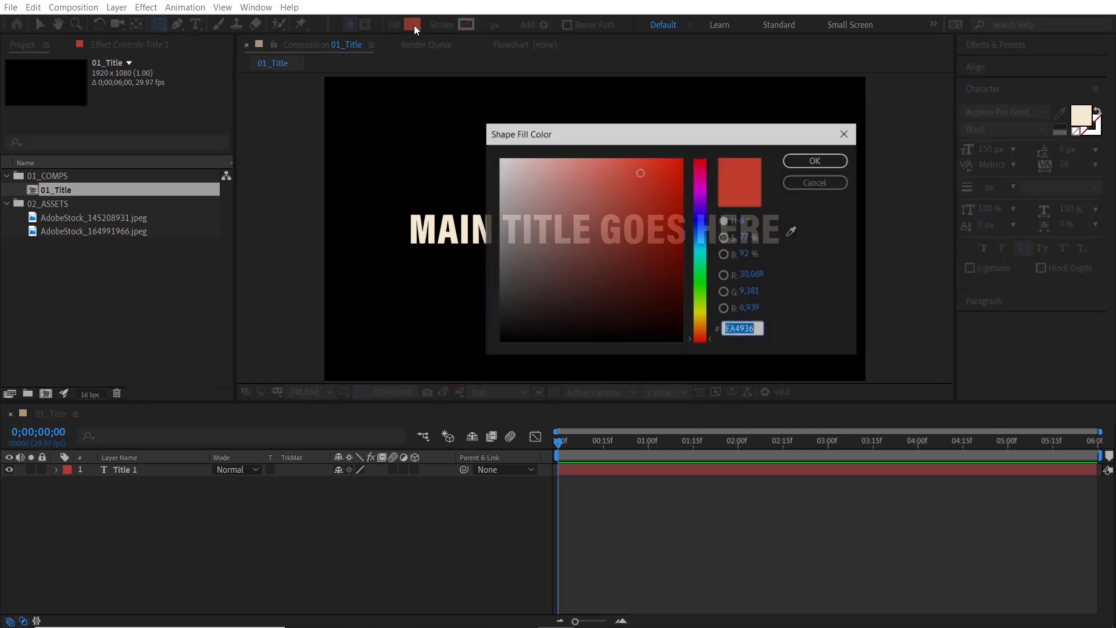
pyautogui.click(750, 336)
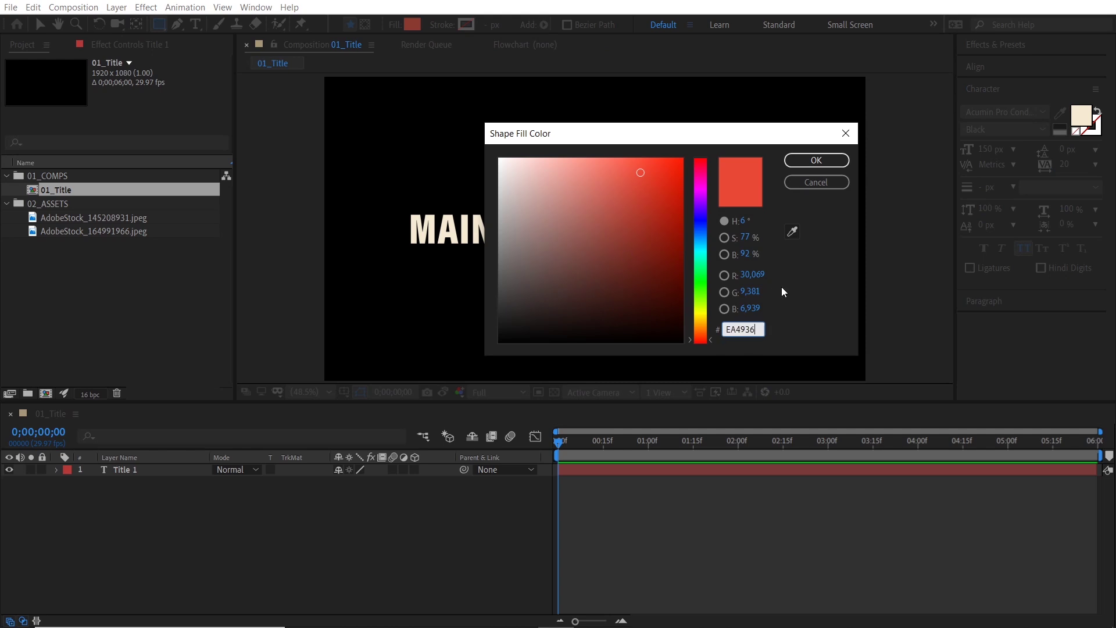
pyautogui.click(816, 161)
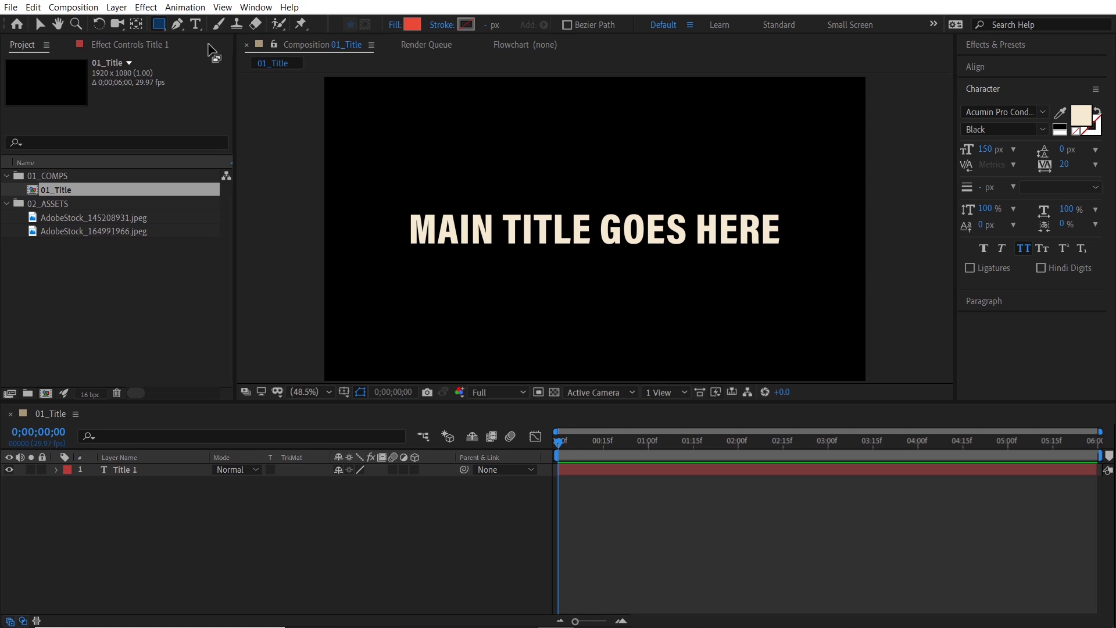
# - Create a rectangle shape layer filling the whole composition and move it beneath the Title 1 layer
pyautogui.doubleClick(161, 27)
pyautogui.press('v')
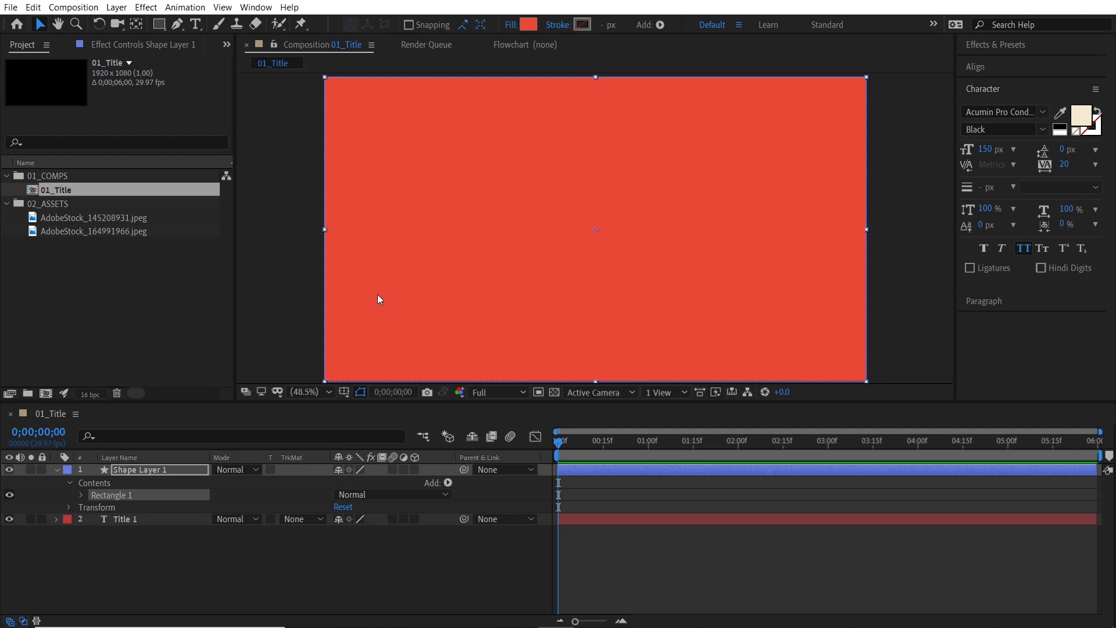
pyautogui.click(180, 469)
pyautogui.hotkey('ctrl', '[')
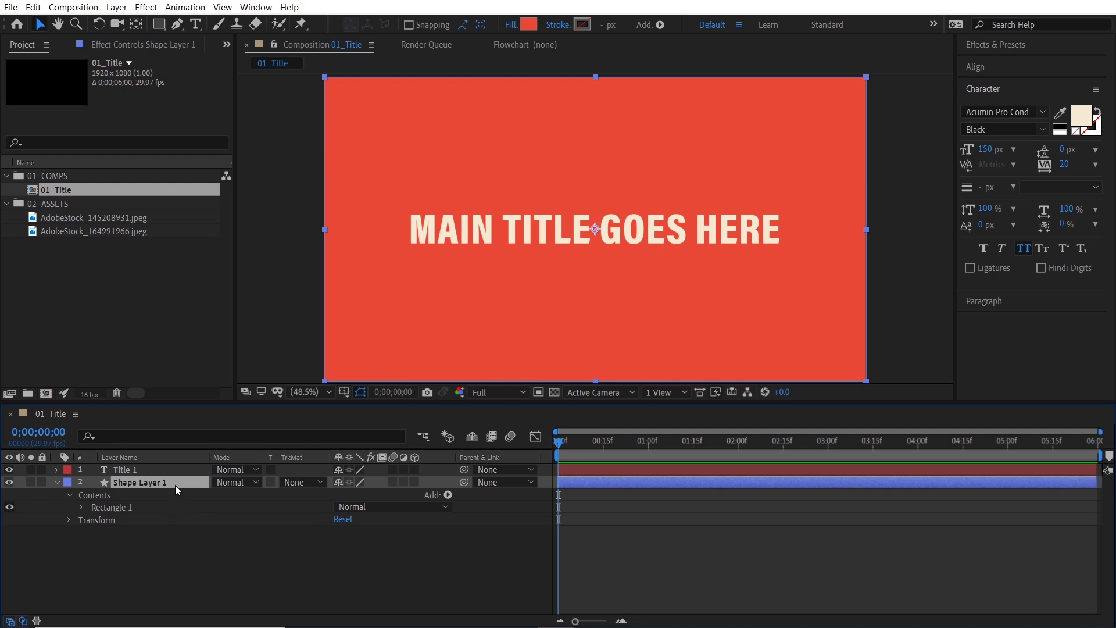
# - Rename the rectangle's shape layer as Text Shape
pyautogui.press('Return')
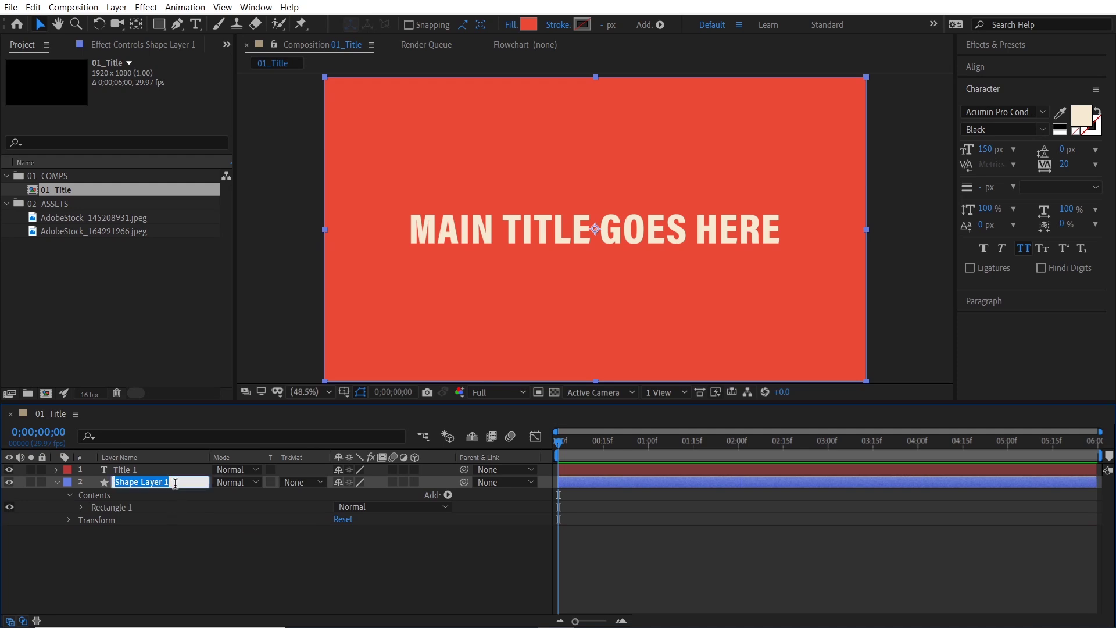
pyautogui.write('Text Shape')
pyautogui.press('Return')
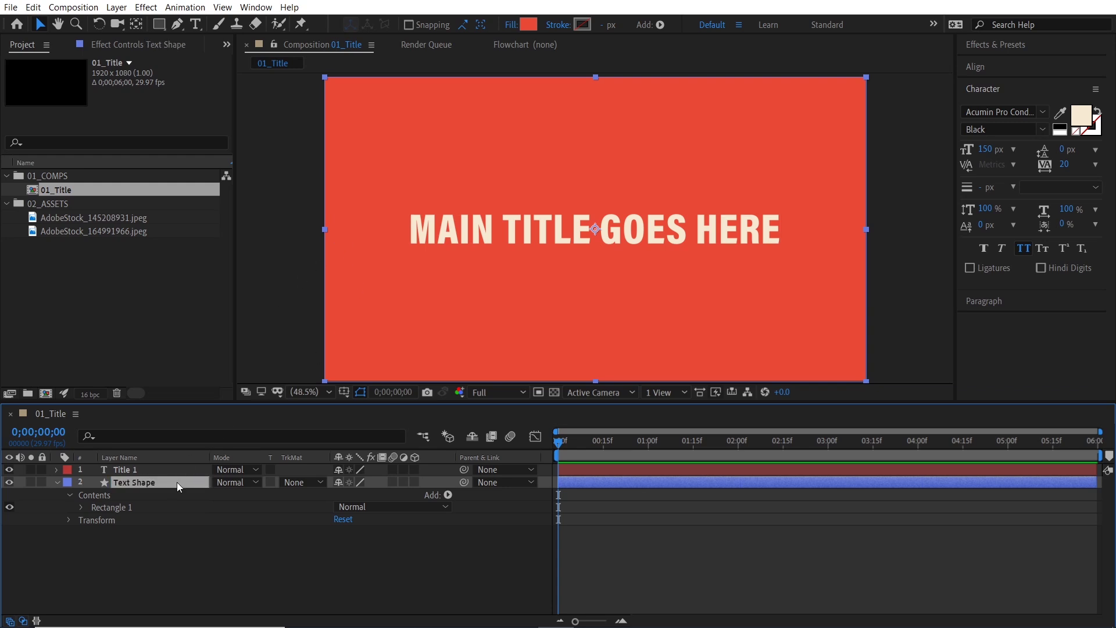
# - Expand the rectangle path of the Text Shape layer and filter the timeline properties by "size"
pyautogui.click(81, 507)
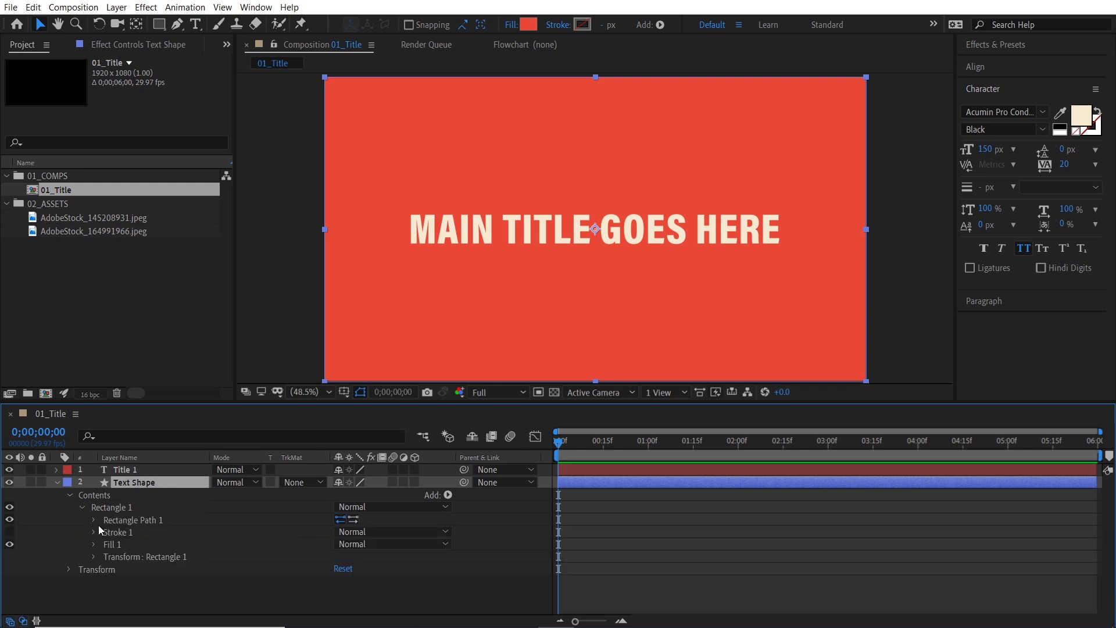
pyautogui.click(95, 520)
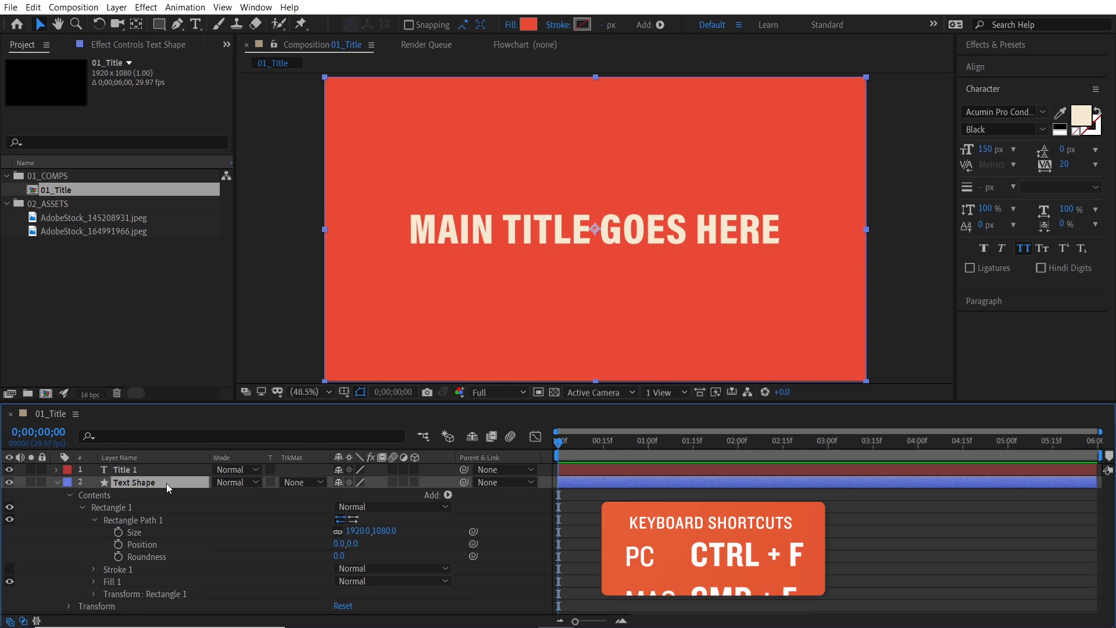
pyautogui.hotkey('ctrl', 'f')
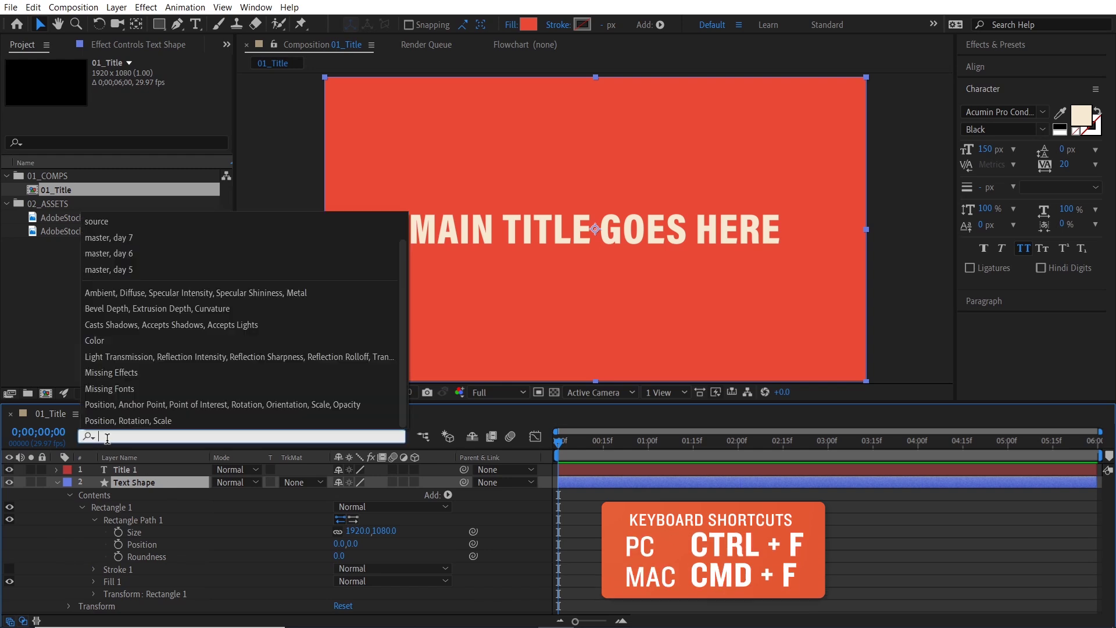
pyautogui.write('size')
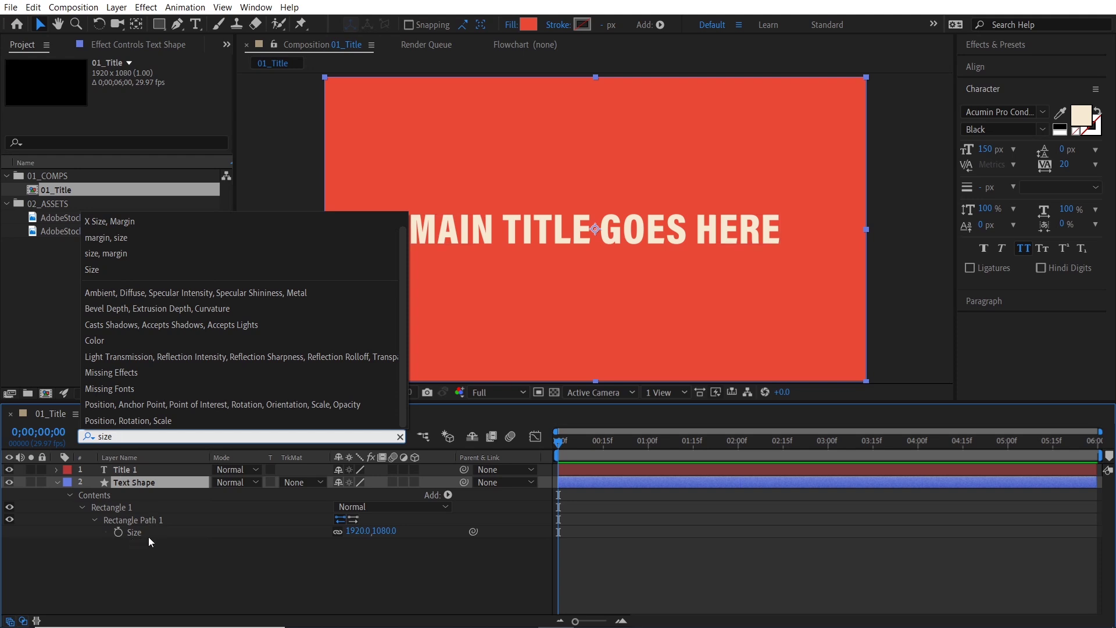
# - Unlink the rectangle path's size proportions and set its size to 1500 by 200
pyautogui.click(335, 530)
pyautogui.click(337, 531)
pyautogui.moveTo(355, 531)
pyautogui.mouseDown()
pyautogui.moveTo(312, 535)
pyautogui.moveTo(351, 535)
pyautogui.mouseUp()
pyautogui.click(352, 531)
pyautogui.write('1500')
pyautogui.press('Return')
pyautogui.moveTo(388, 531); pyautogui.dragTo(279, 534)
pyautogui.click(383, 531)
pyautogui.write('200')
pyautogui.click(407, 548)
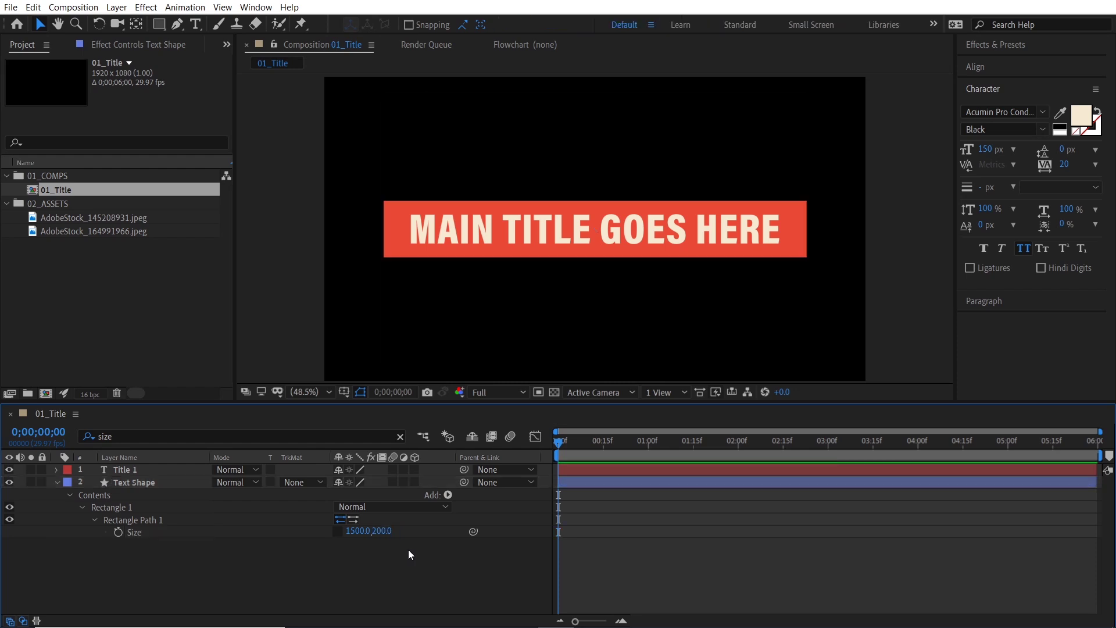
# - Set the opacity of the Text Shape layer to 75%
pyautogui.click(170, 482)
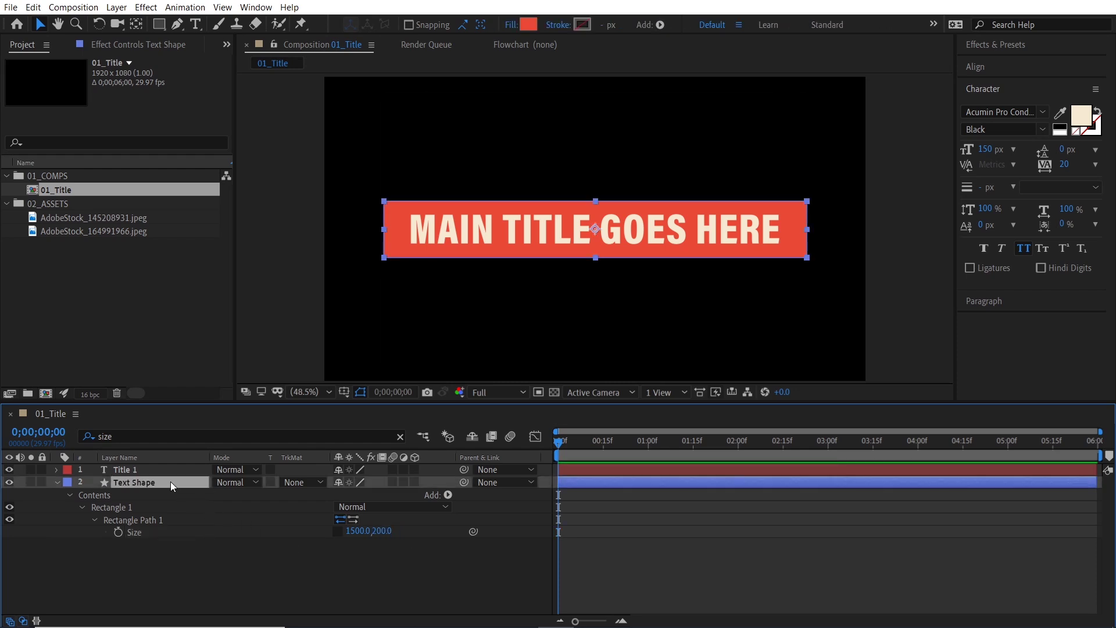
pyautogui.press('t')
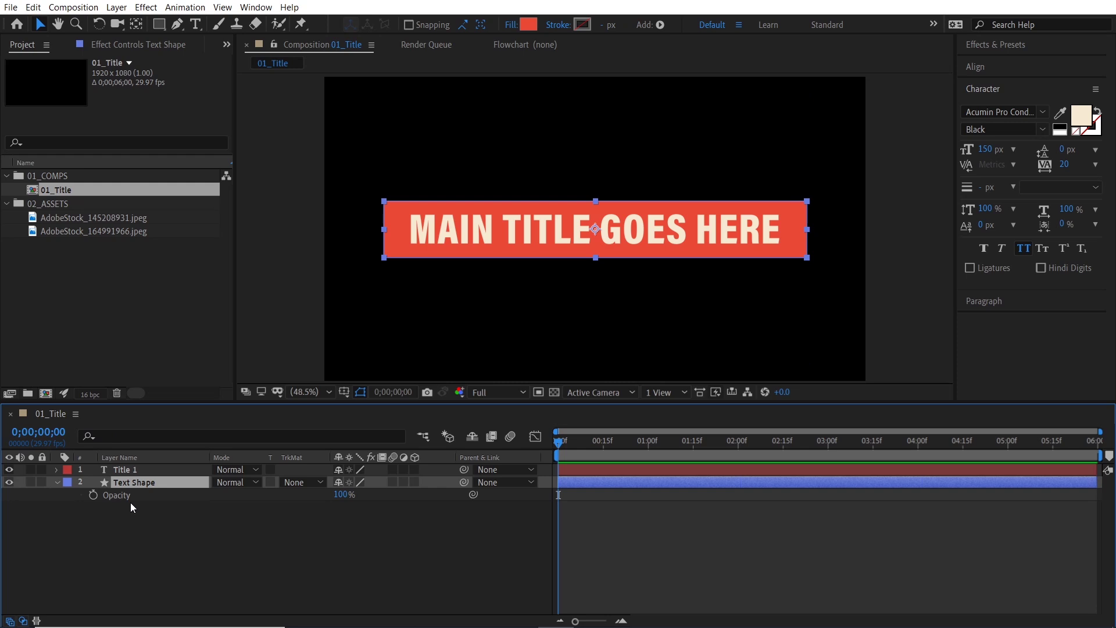
pyautogui.click(351, 494)
pyautogui.write('75')
pyautogui.click(372, 511)
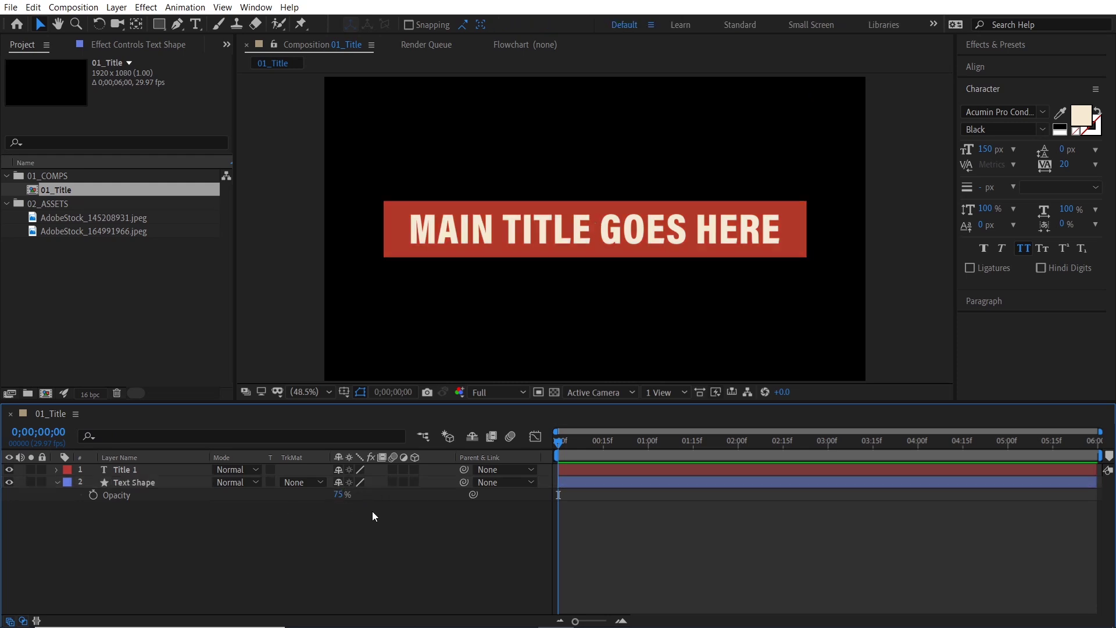
pyautogui.click(156, 471)
pyautogui.click(173, 483)
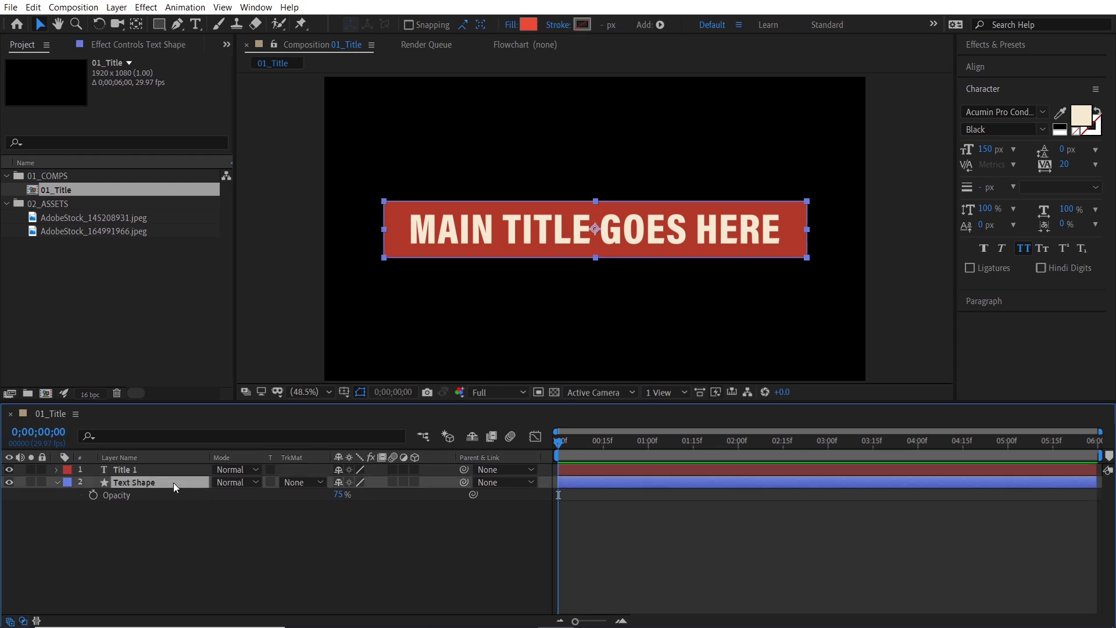
pyautogui.click(207, 515)
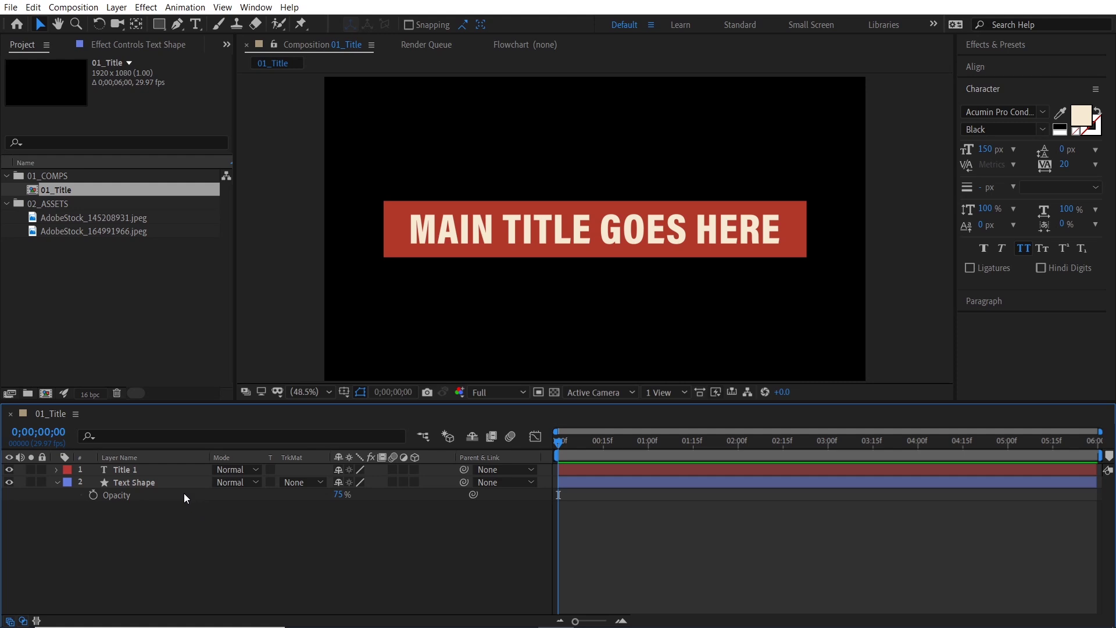
# - Duplicate the Title 1 layer, order the copy beneath the original, and place its text just below the red bar
pyautogui.click(149, 469)
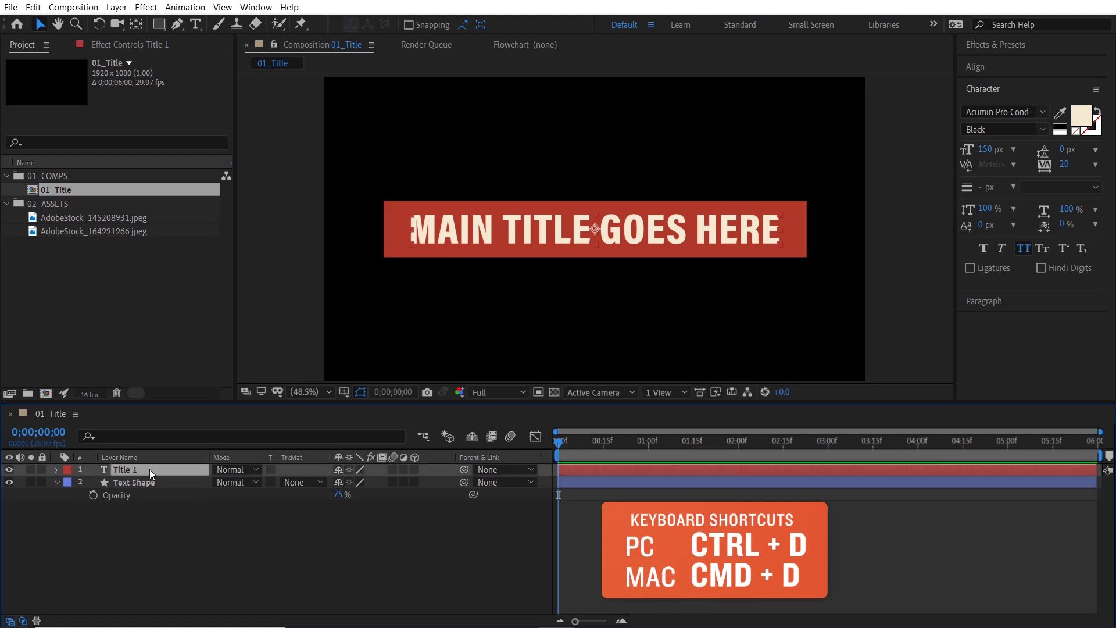
pyautogui.hotkey('ctrl', 'd')
pyautogui.moveTo(149, 469); pyautogui.dragTo(153, 484)
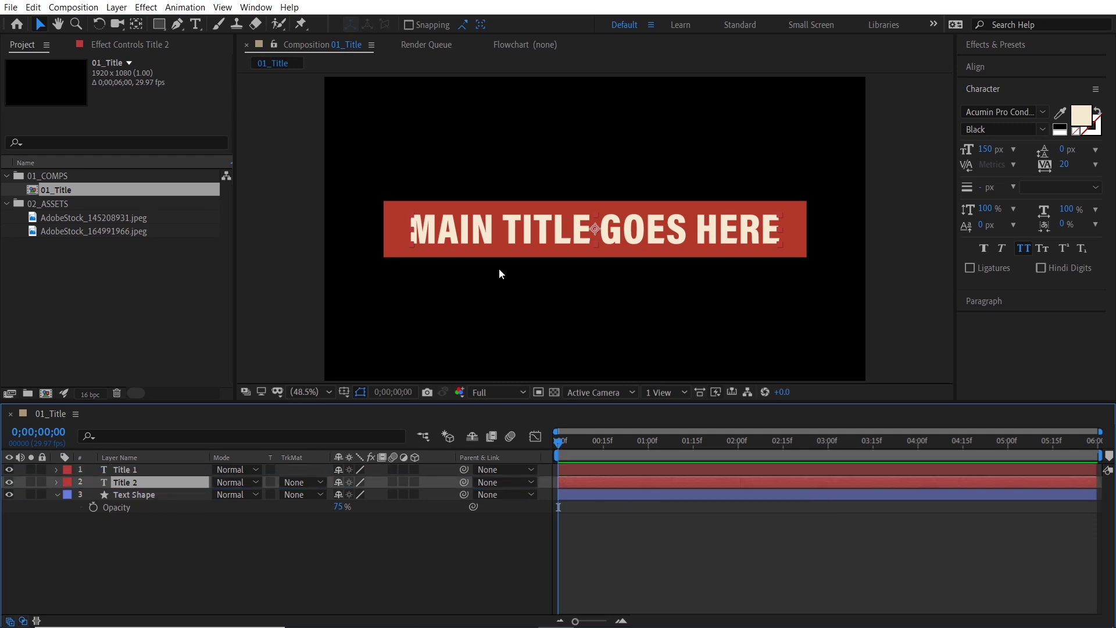
pyautogui.moveTo(576, 238); pyautogui.dragTo(574, 293)
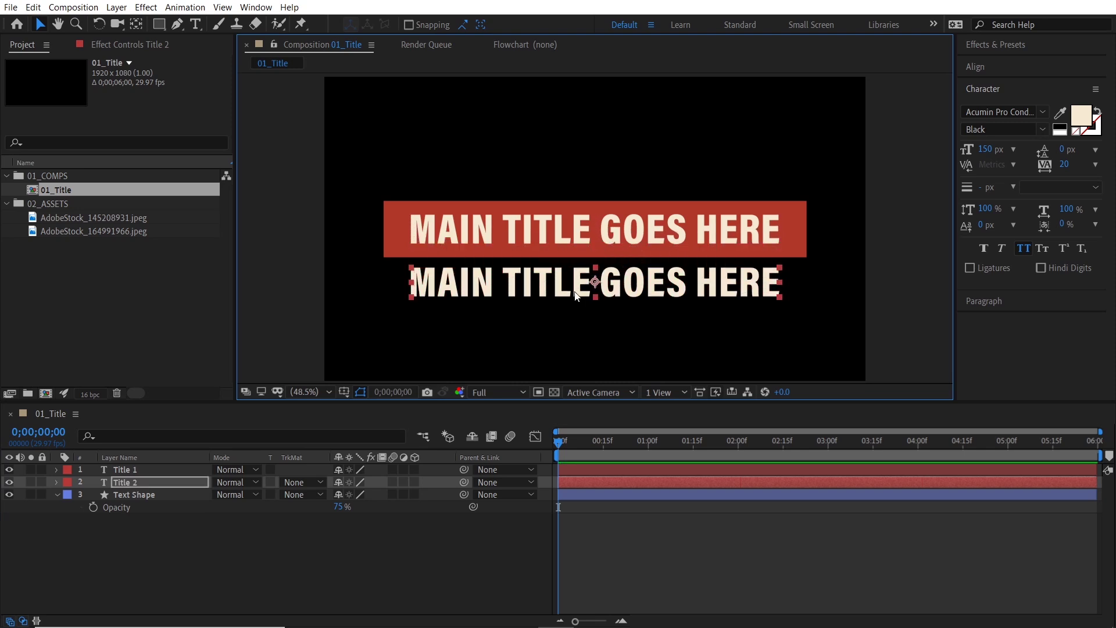
# - Change the duplicated title's text to "SUBTITLE GOES HERE" and return to the Selection tool
pyautogui.doubleClick(643, 284)
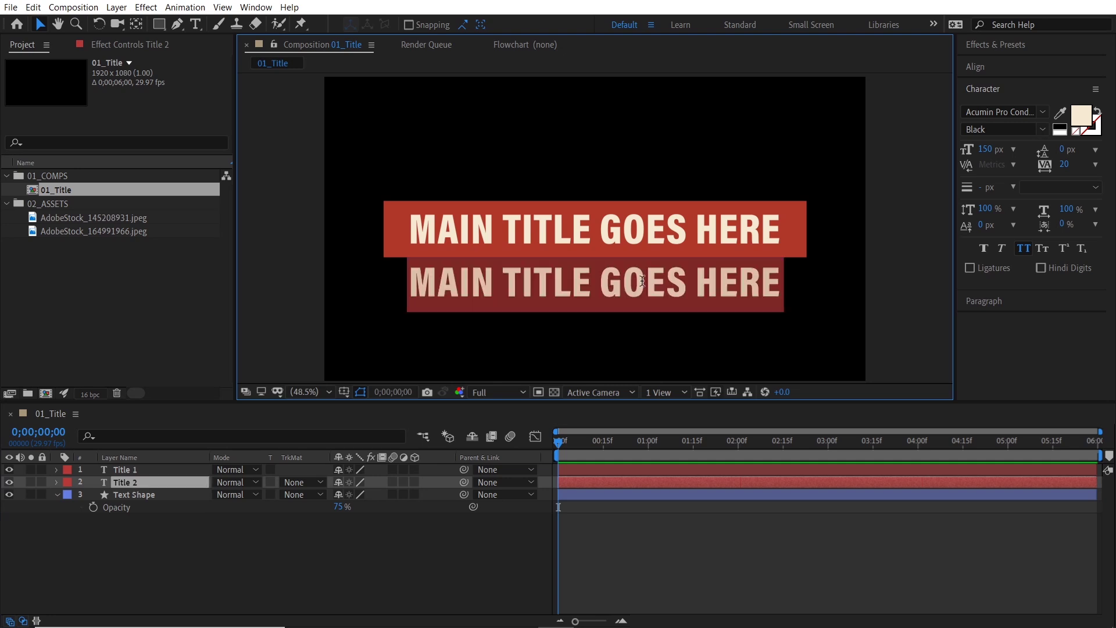
pyautogui.write('SUBTITLE G')
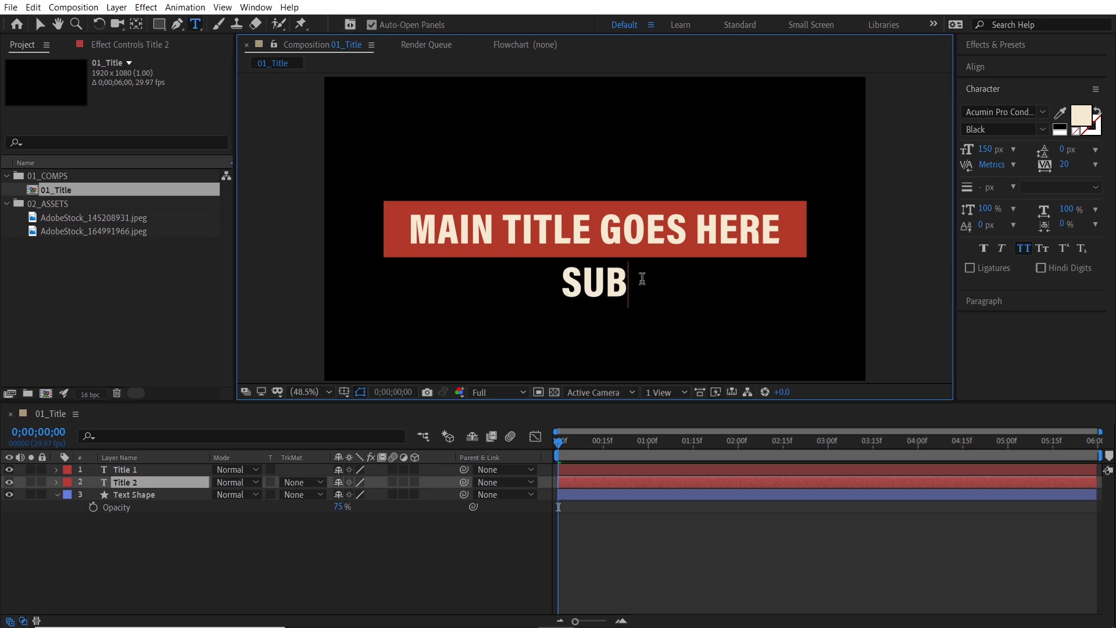
pyautogui.write('HERE')
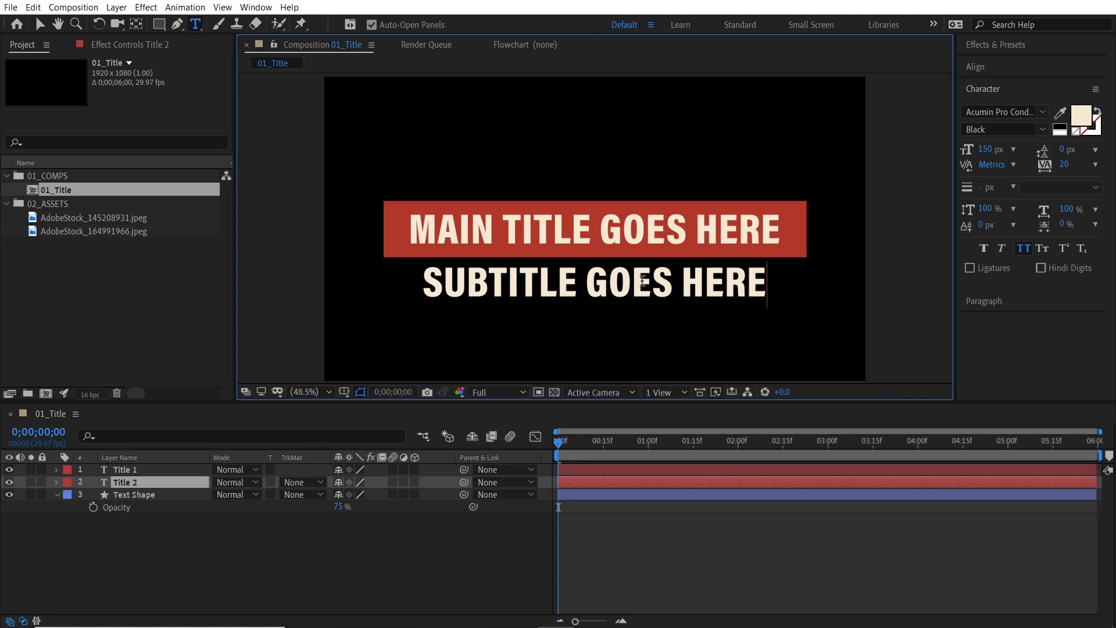
pyautogui.press('KP_Enter')
pyautogui.press('v')
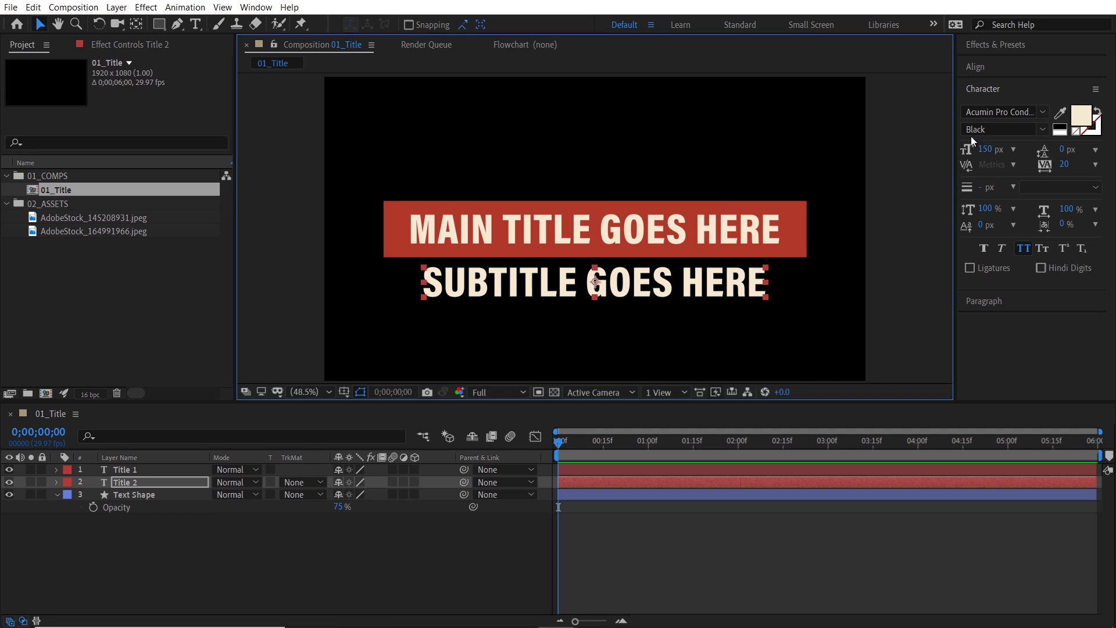
# - Set the subtitle's font style to Semibold and its font size to 100 px
pyautogui.click(1041, 130)
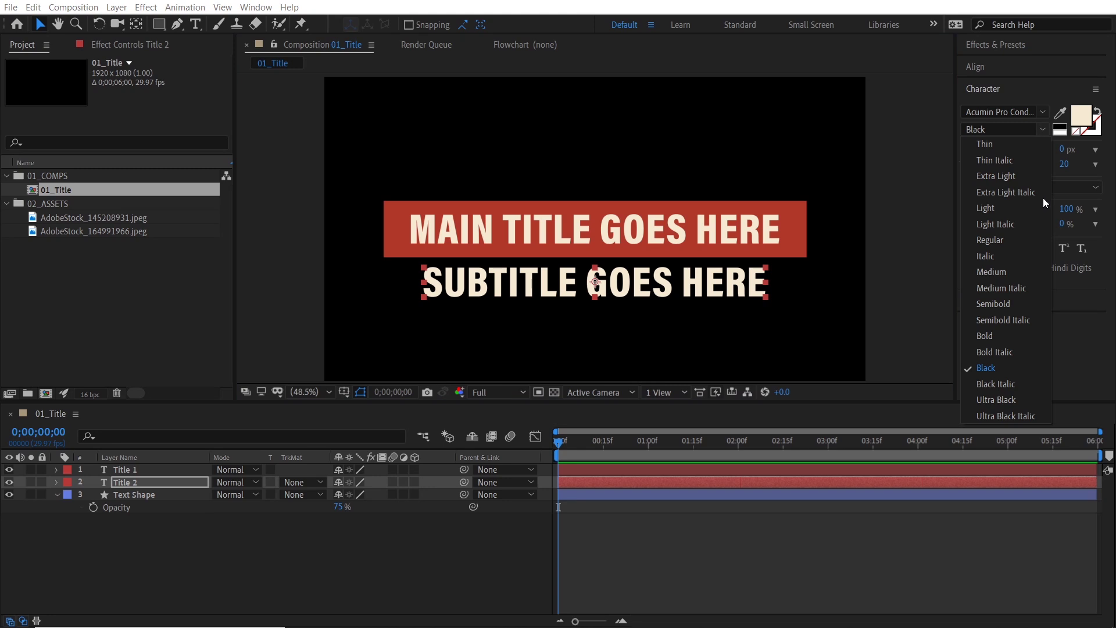
pyautogui.click(1006, 302)
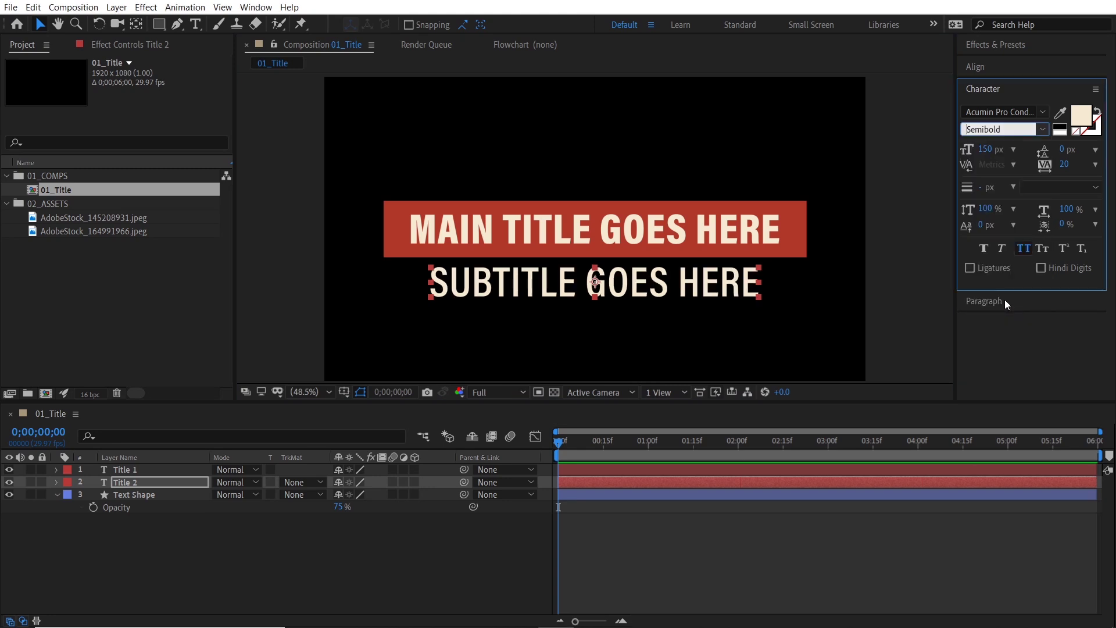
pyautogui.click(986, 149)
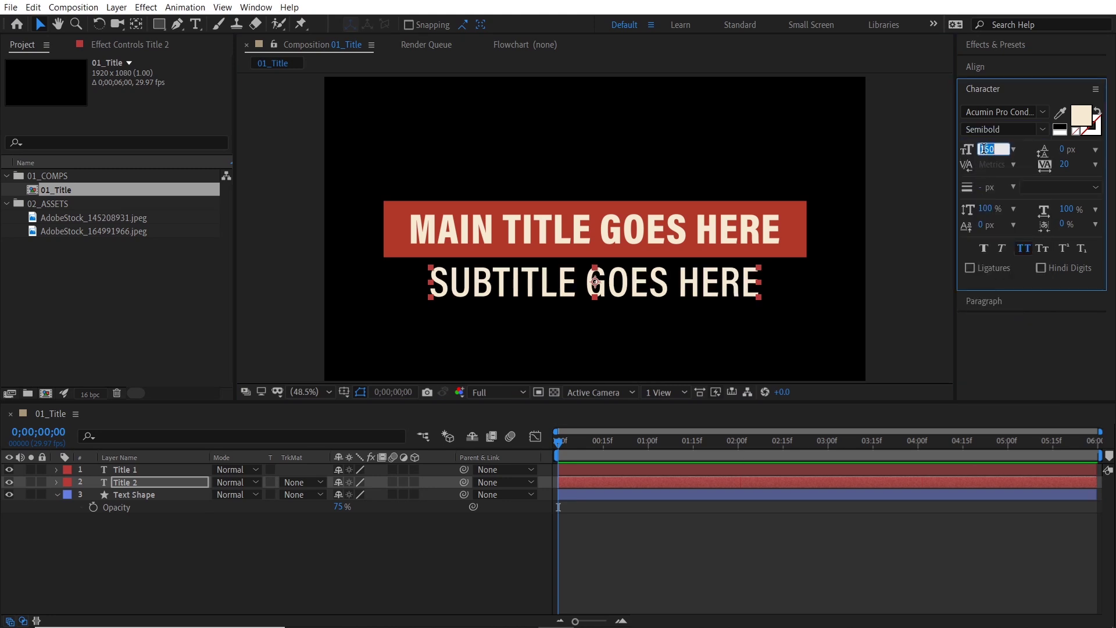
pyautogui.write('100')
pyautogui.press('Return')
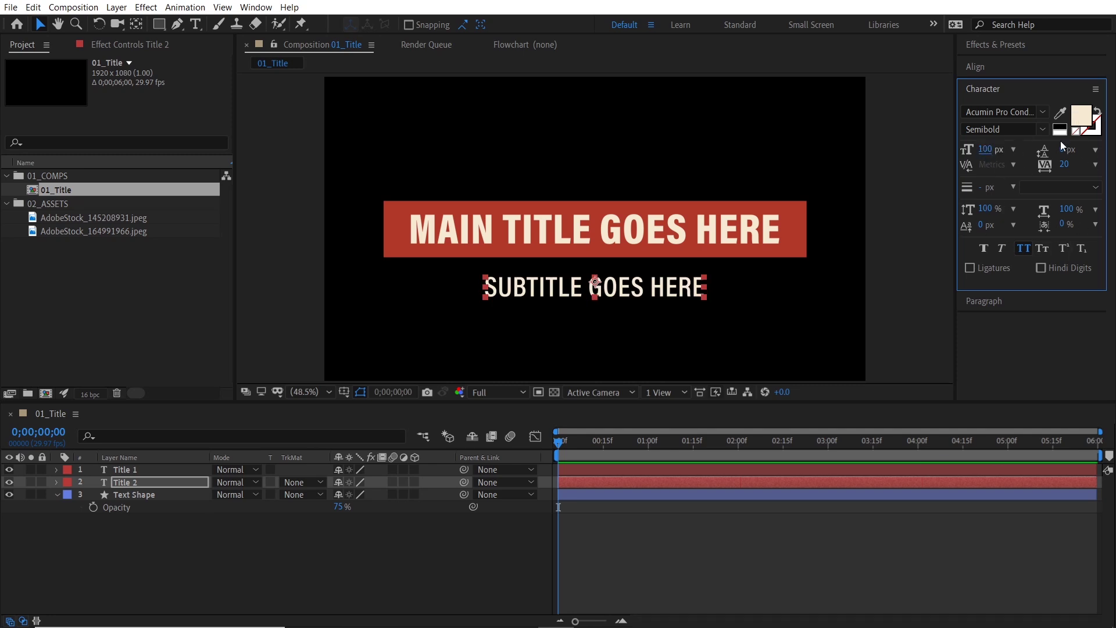
# - Center the subtitle's anchor point within its text and keep the Title 2 layer selected in the timeline
pyautogui.click(667, 294)
pyautogui.hotkey('ctrl', 'alt', 'Home')
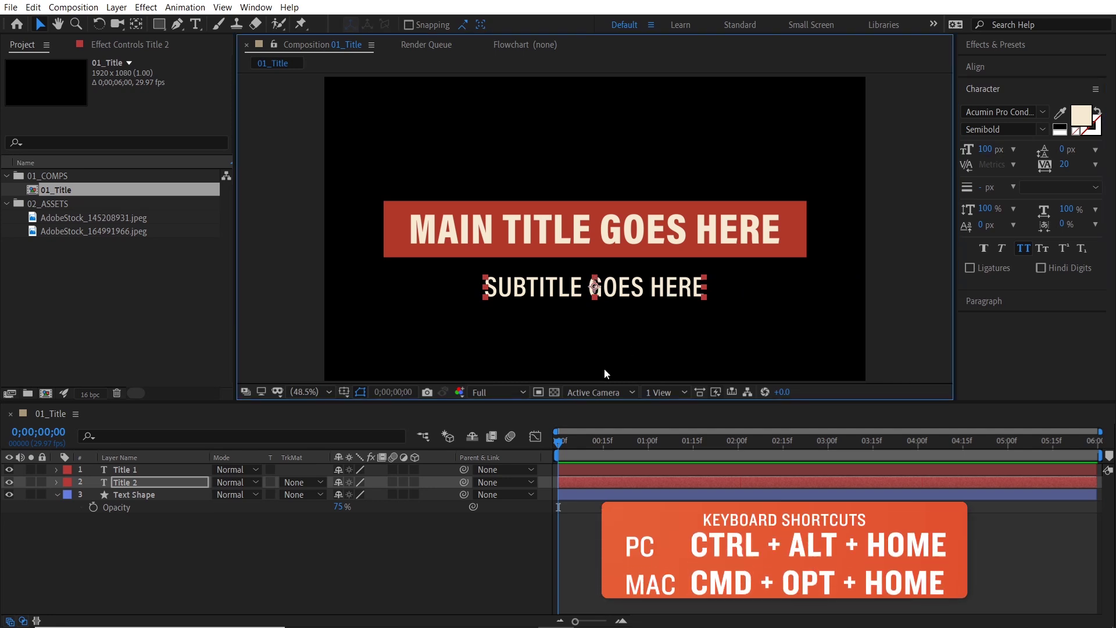
pyautogui.click(186, 482)
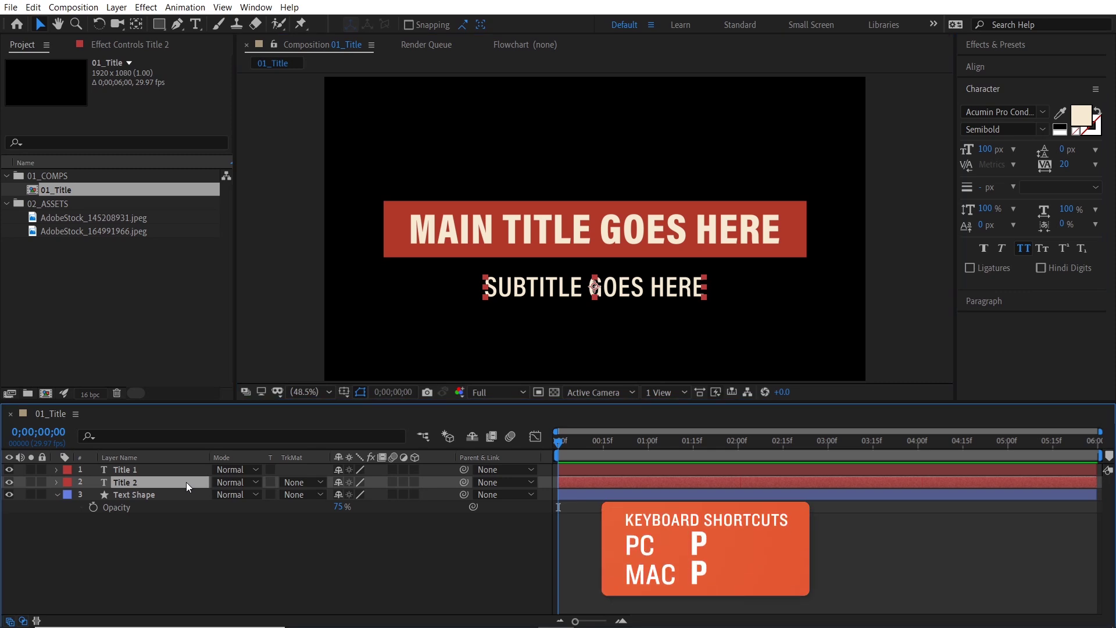
# - Set the Title 2 layer's vertical position to 720 to bring the subtitle closer to the red bar
pyautogui.press('p')
pyautogui.moveTo(372, 494); pyautogui.dragTo(370, 495)
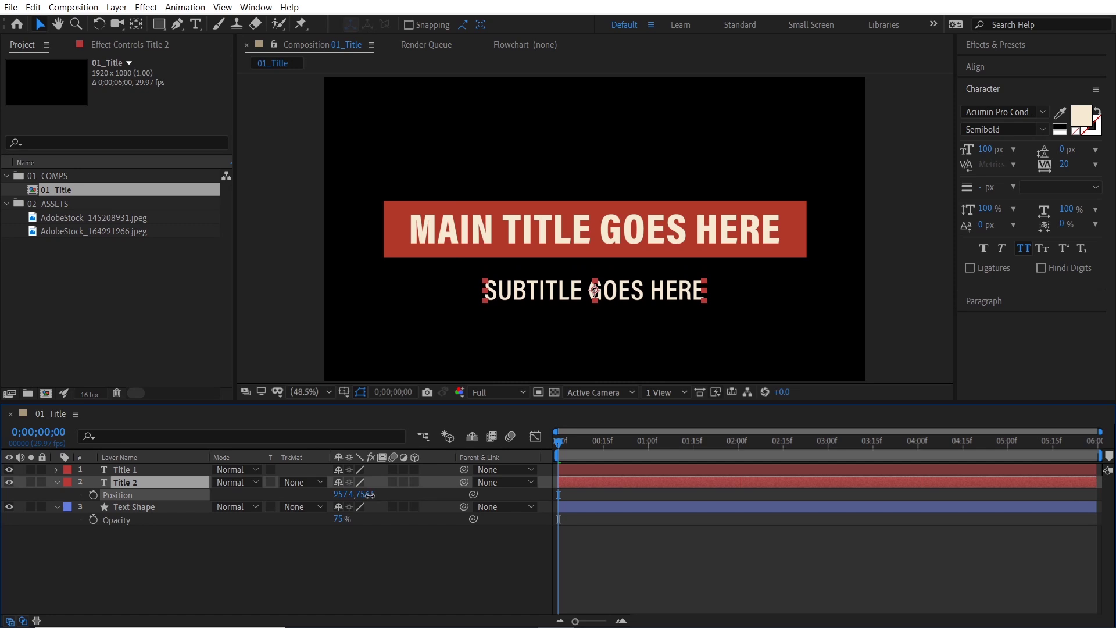
pyautogui.click(369, 494)
pyautogui.write('720')
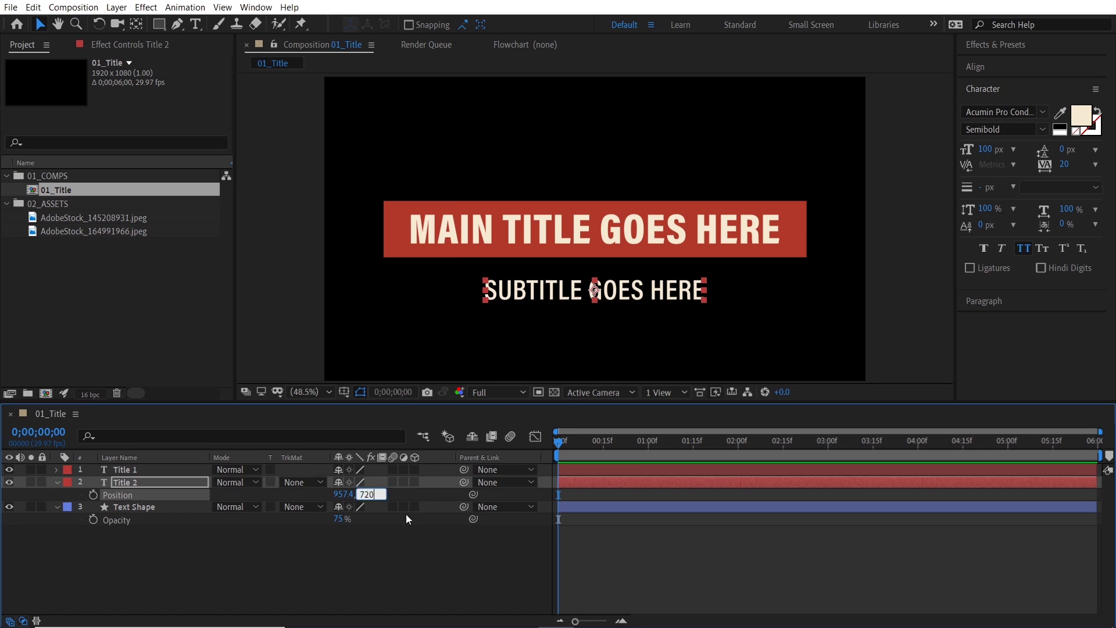
pyautogui.click(427, 554)
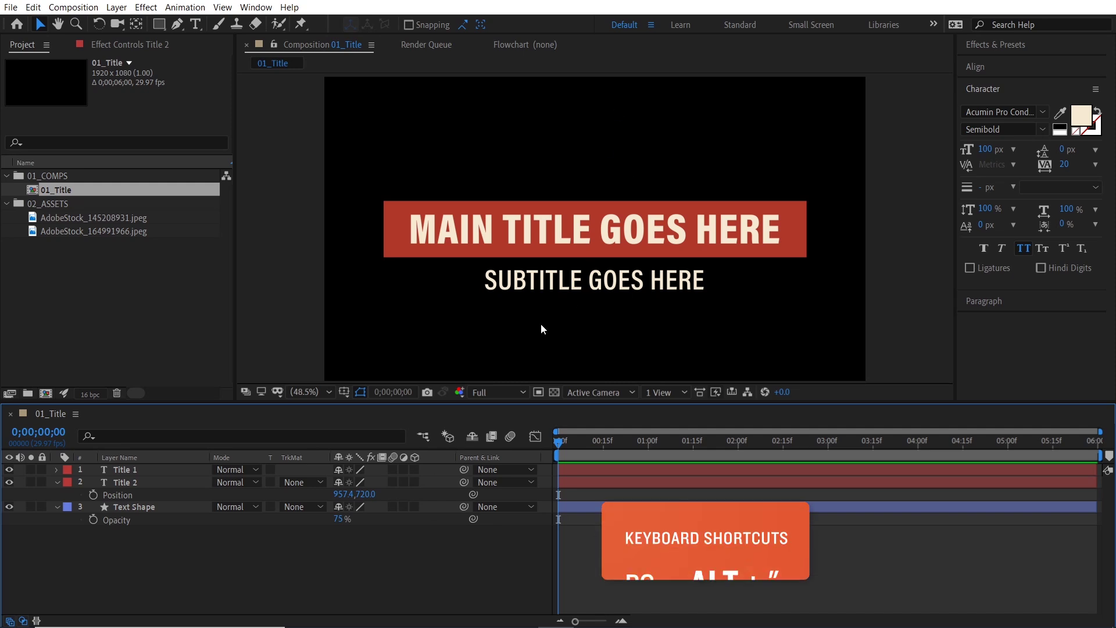
# - Using the proportional grid as a temporary guide, move both titles and the bar up together until vertically centered, with Title 2 at Y 662
pyautogui.hotkey('alt', "'")
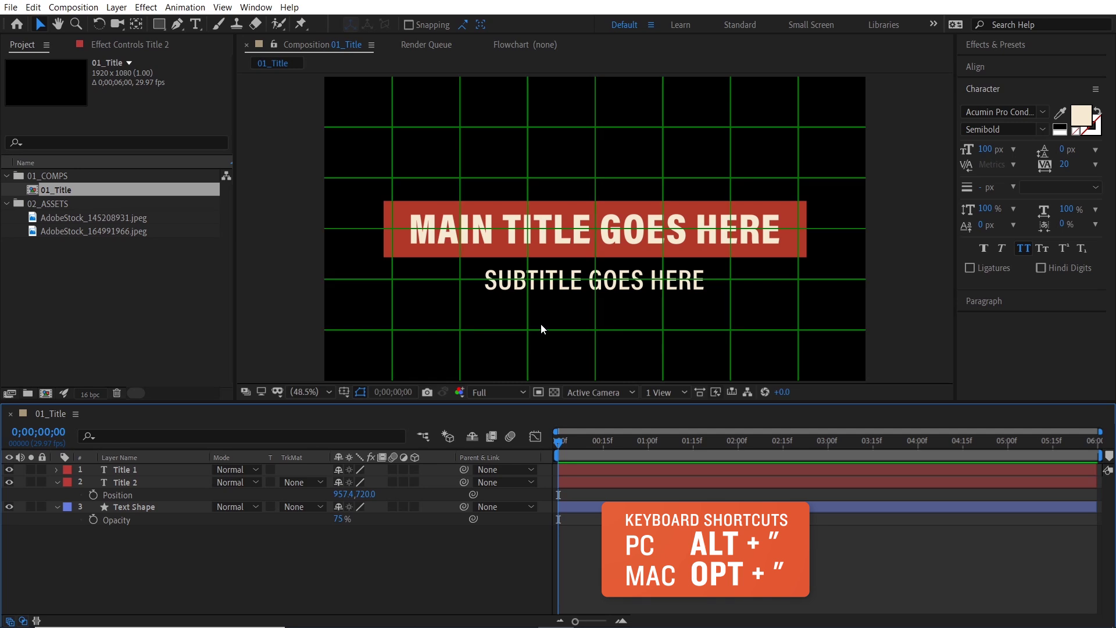
pyautogui.moveTo(363, 170); pyautogui.dragTo(828, 341)
pyautogui.hotkey('shift', 'Up')
pyautogui.hotkey('shift', 'Up')
pyautogui.hotkey('shift', 'Up')
pyautogui.hotkey('shift', 'Up')
pyautogui.hotkey('shift', 'Up')
pyautogui.hotkey('shift', 'Up')
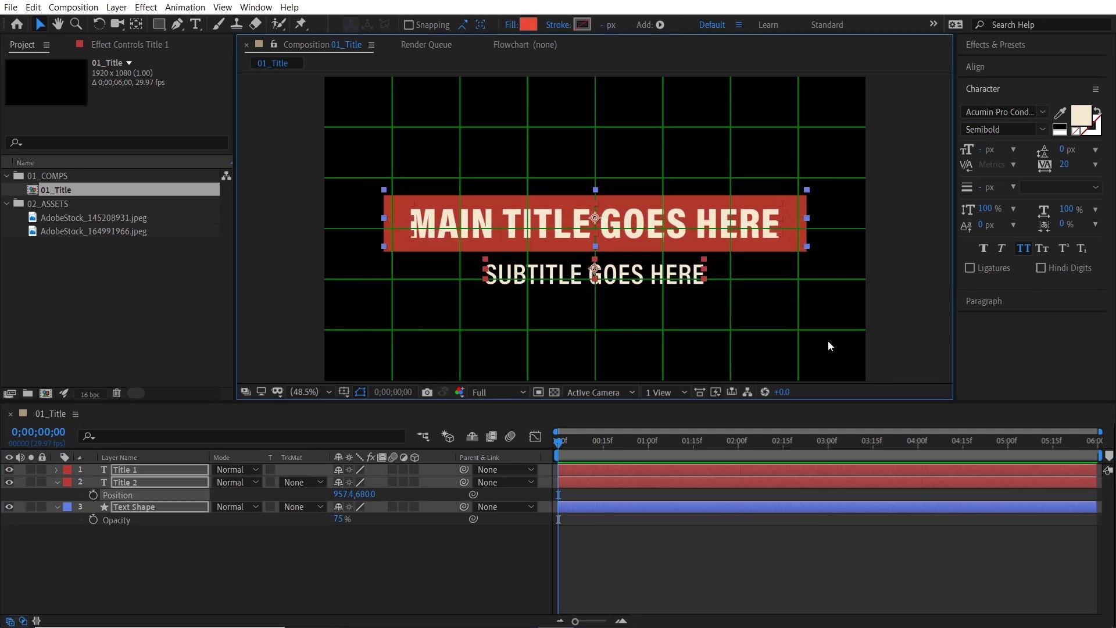
pyautogui.press('Down')
pyautogui.press('Down')
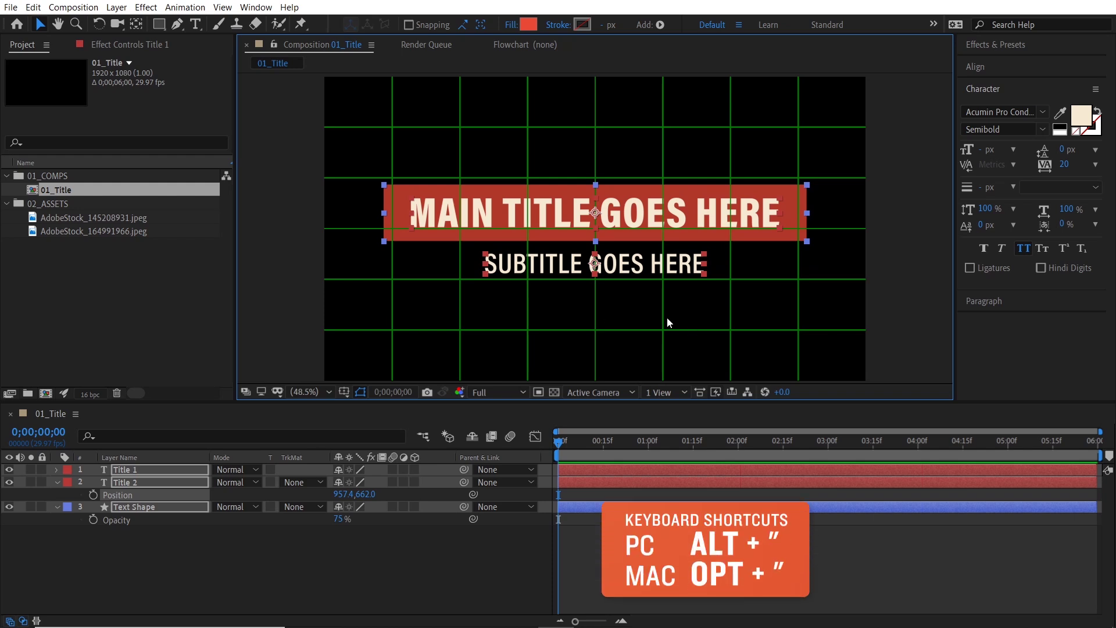
pyautogui.hotkey('alt', "'")
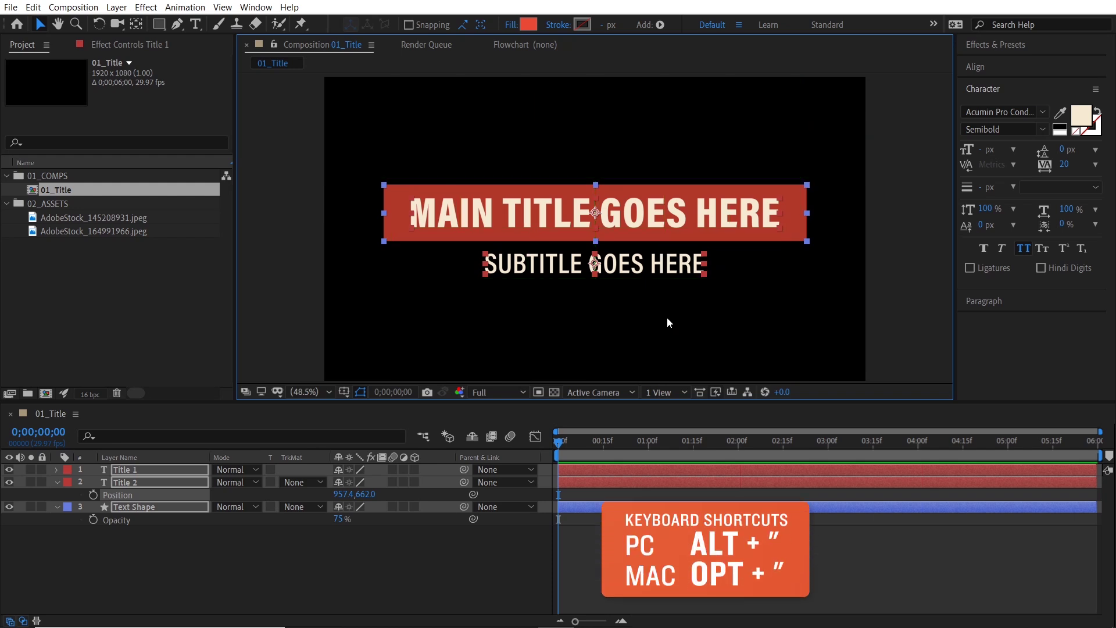
pyautogui.click(391, 552)
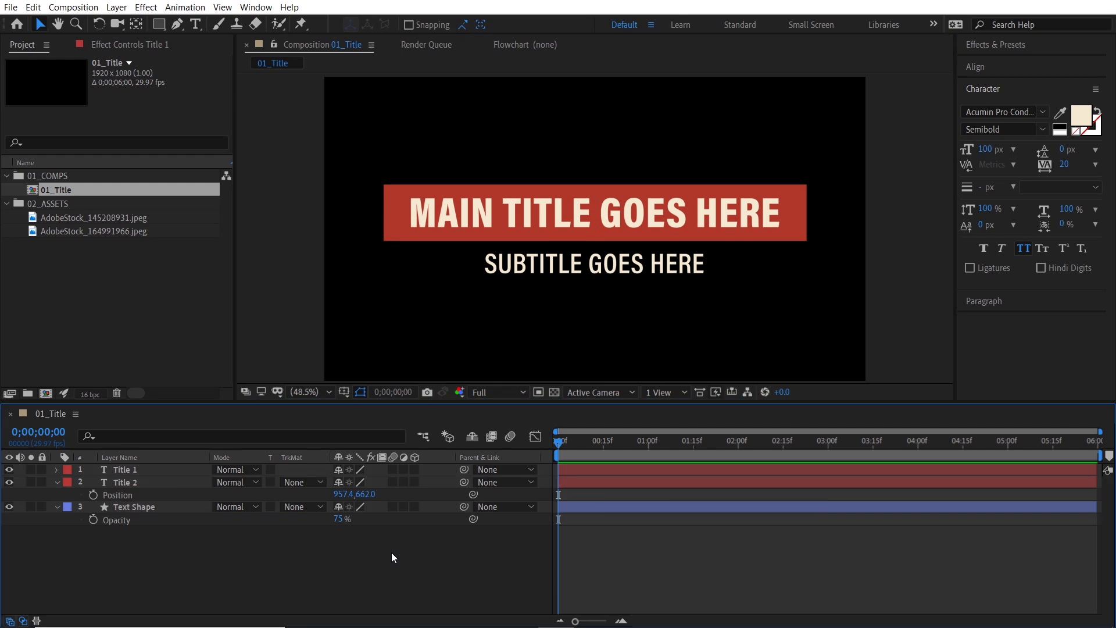
# - Create an empty shape layer in the 01_Title composition and rename it "Control"
pyautogui.rightClick(213, 538)
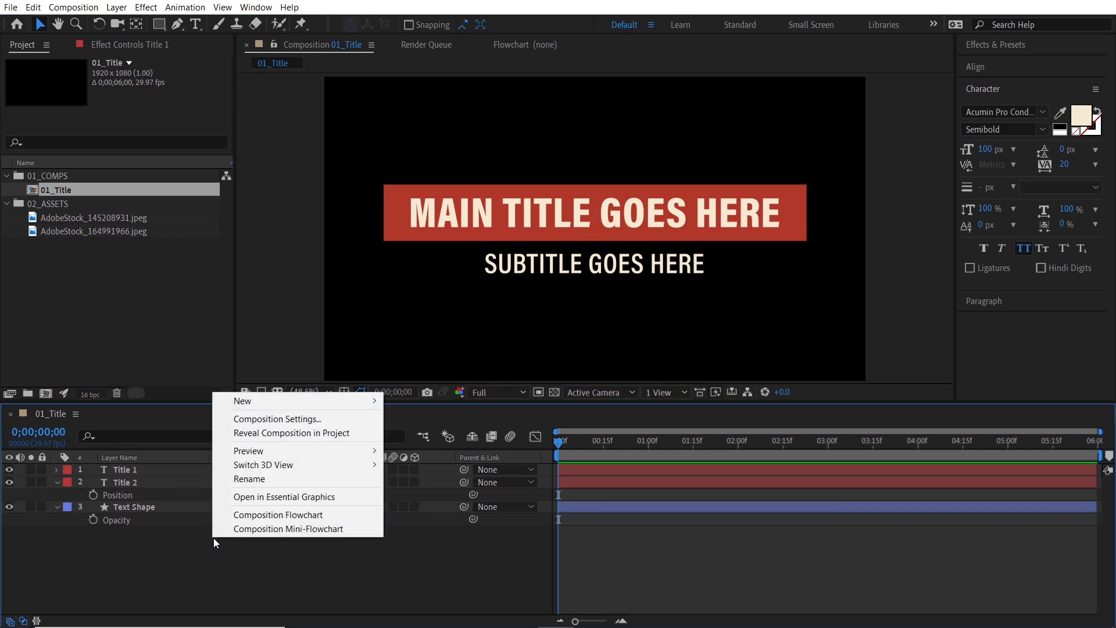
pyautogui.moveTo(240, 407)
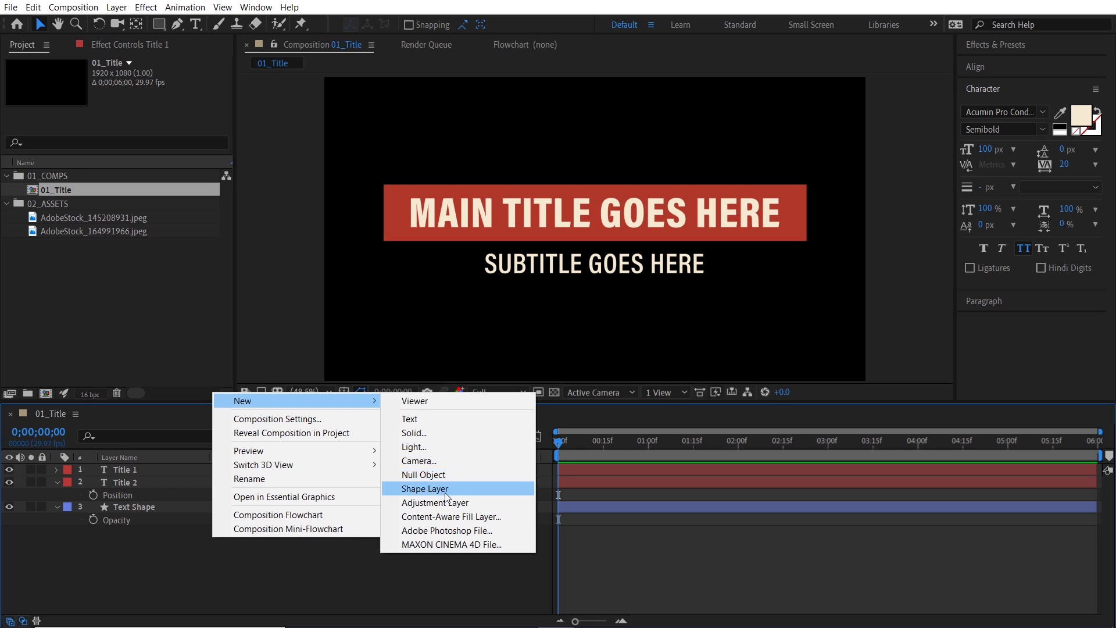
pyautogui.click(425, 489)
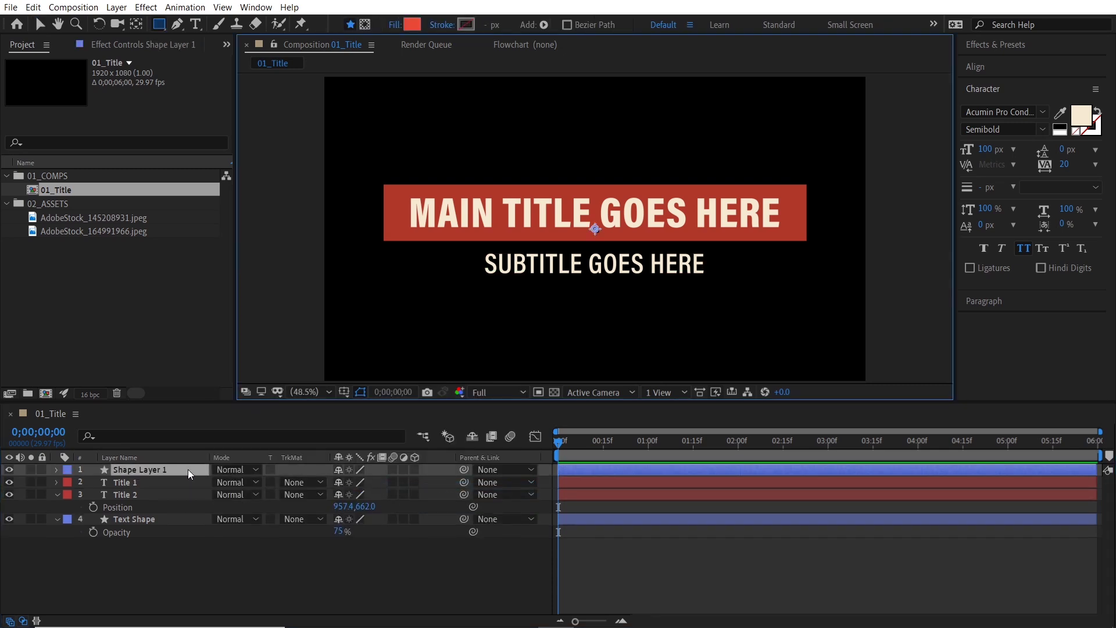
pyautogui.click(57, 469)
pyautogui.click(98, 485)
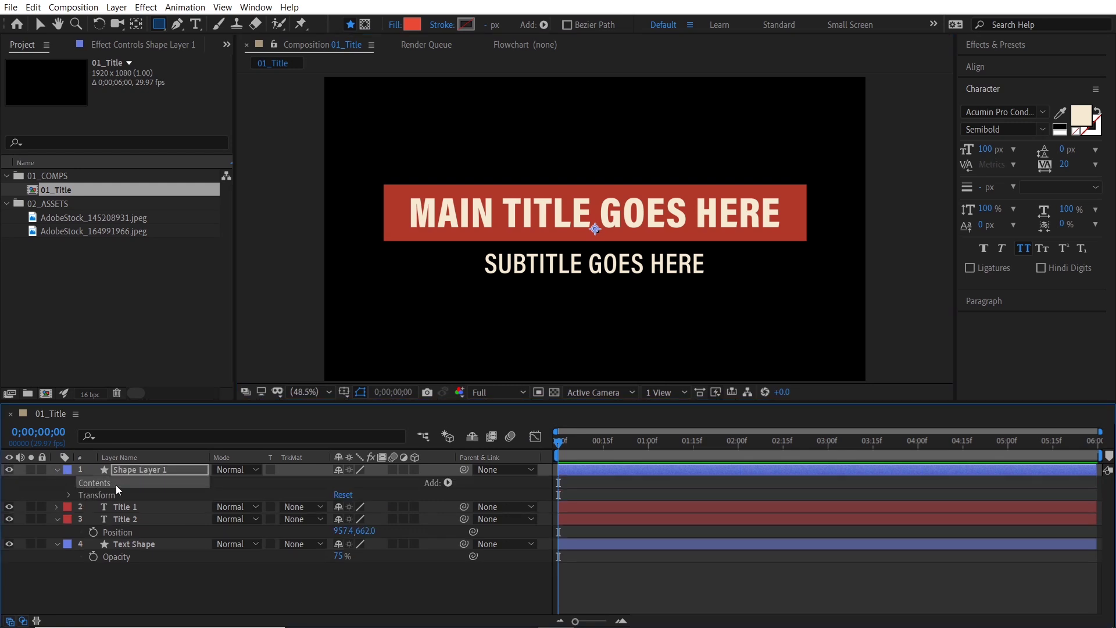
pyautogui.click(166, 470)
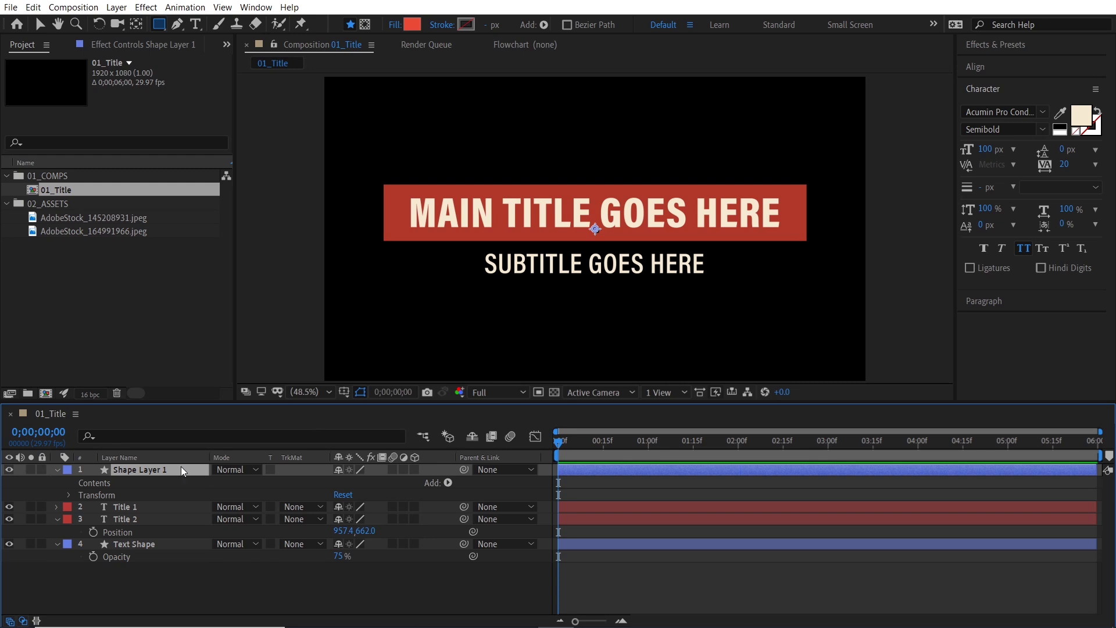
pyautogui.press('Return')
pyautogui.write('Co')
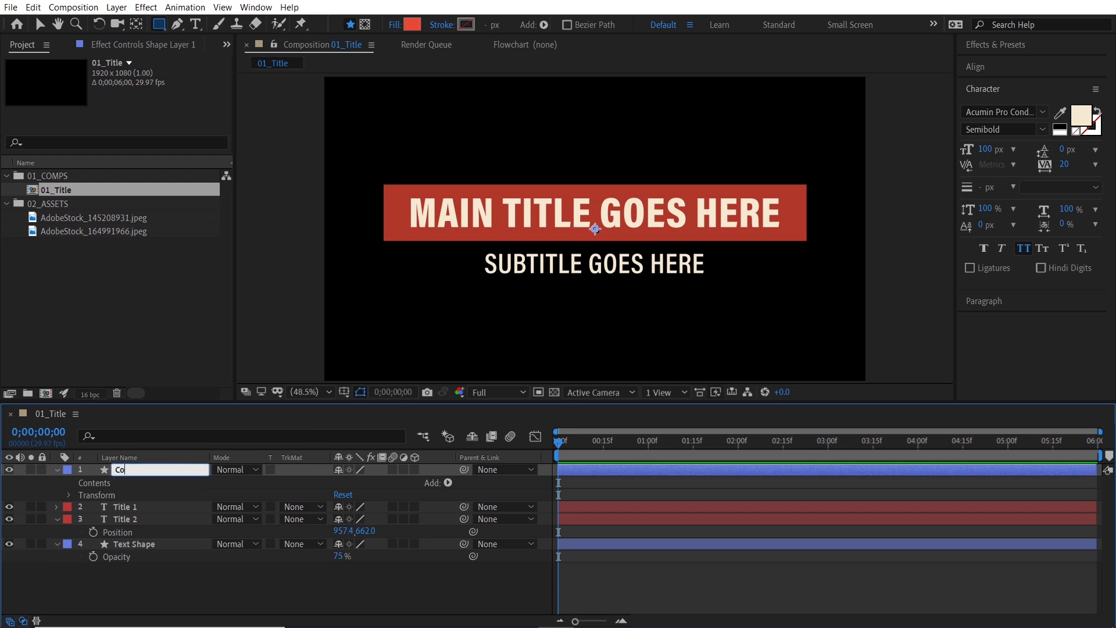
pyautogui.write('ntrol')
pyautogui.press('Return')
# - Parent the Title 1, Title 2 and Text Shape layers to the Control layer
pyautogui.moveTo(185, 569); pyautogui.dragTo(137, 510)
pyautogui.moveTo(463, 506); pyautogui.dragTo(161, 468)
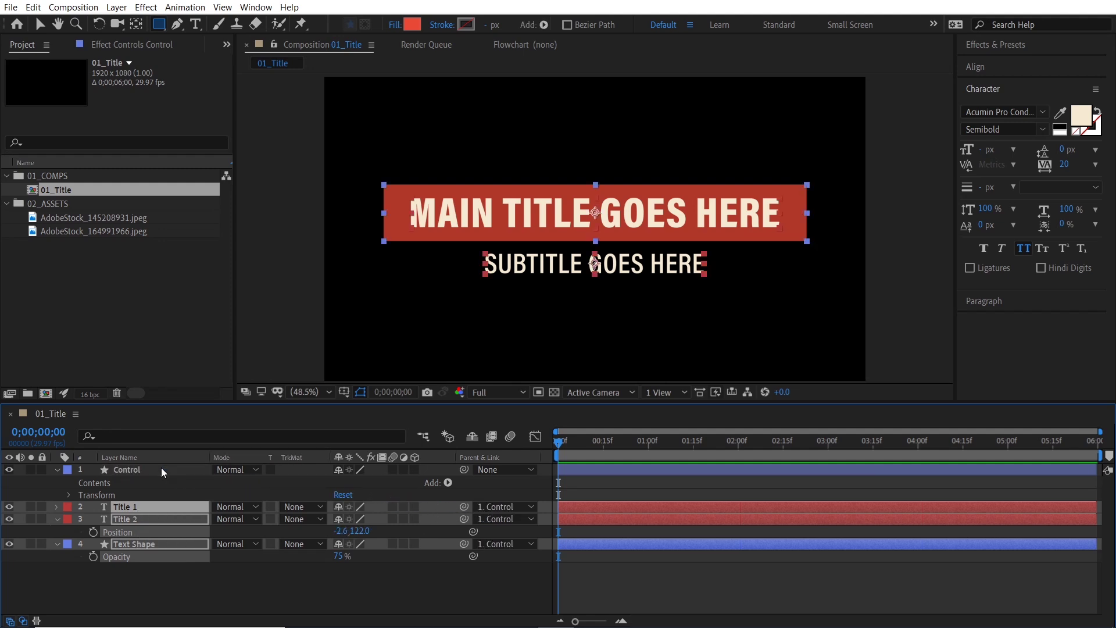
# - Move the Control layer in the composition to test the parenting, and undo the move
pyautogui.click(145, 469)
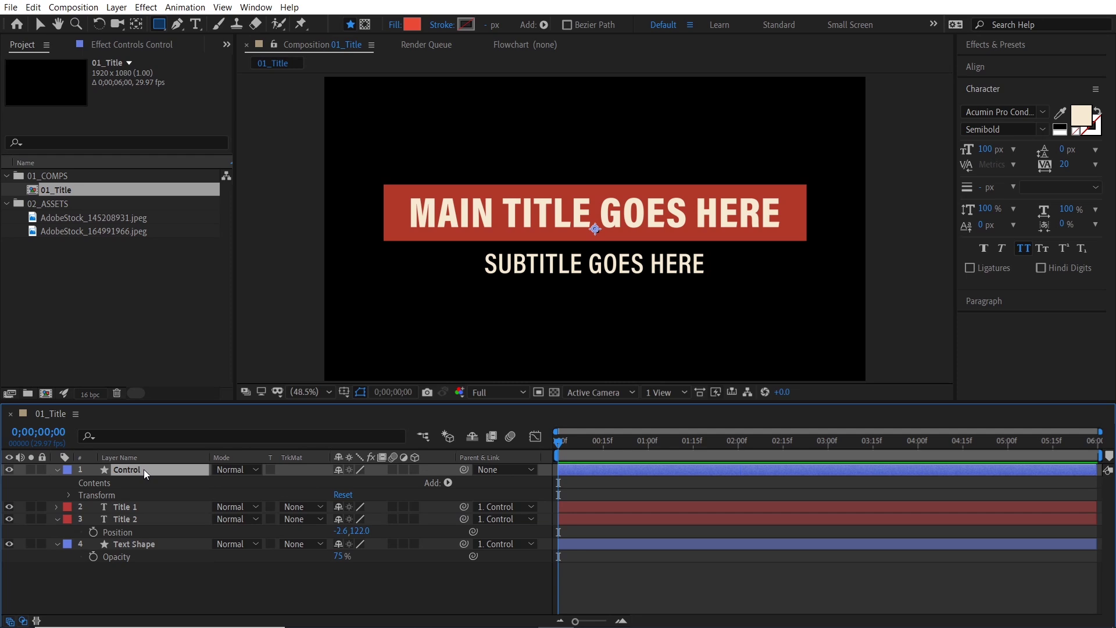
pyautogui.press('v')
pyautogui.moveTo(599, 224)
pyautogui.mouseDown()
pyautogui.moveTo(557, 238)
pyautogui.moveTo(618, 214)
pyautogui.mouseUp()
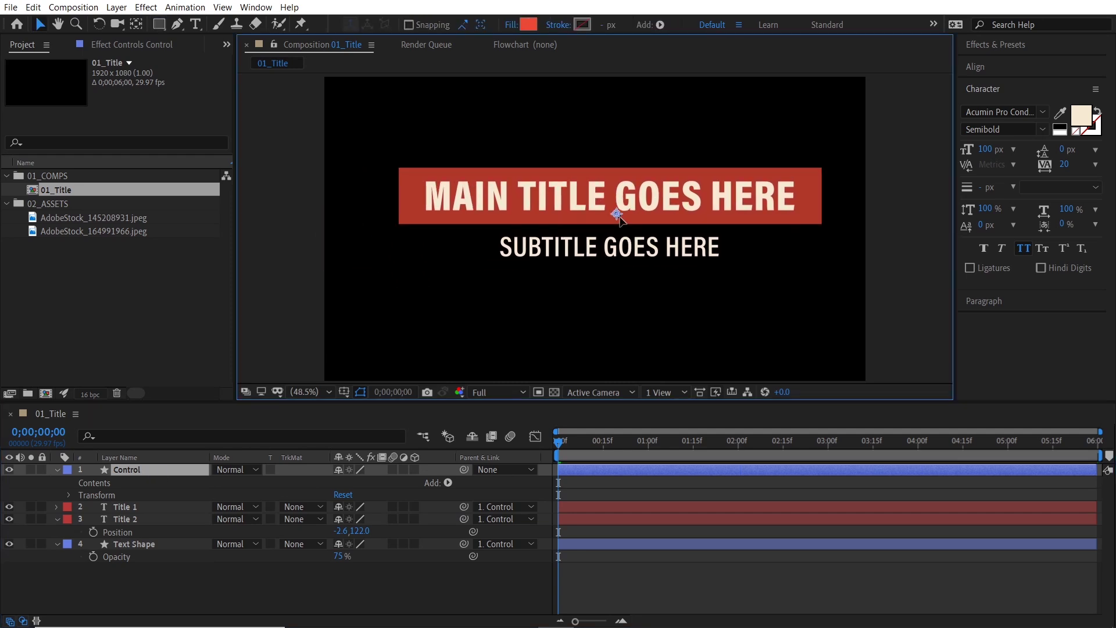
pyautogui.hotkey('ctrl', 'z')
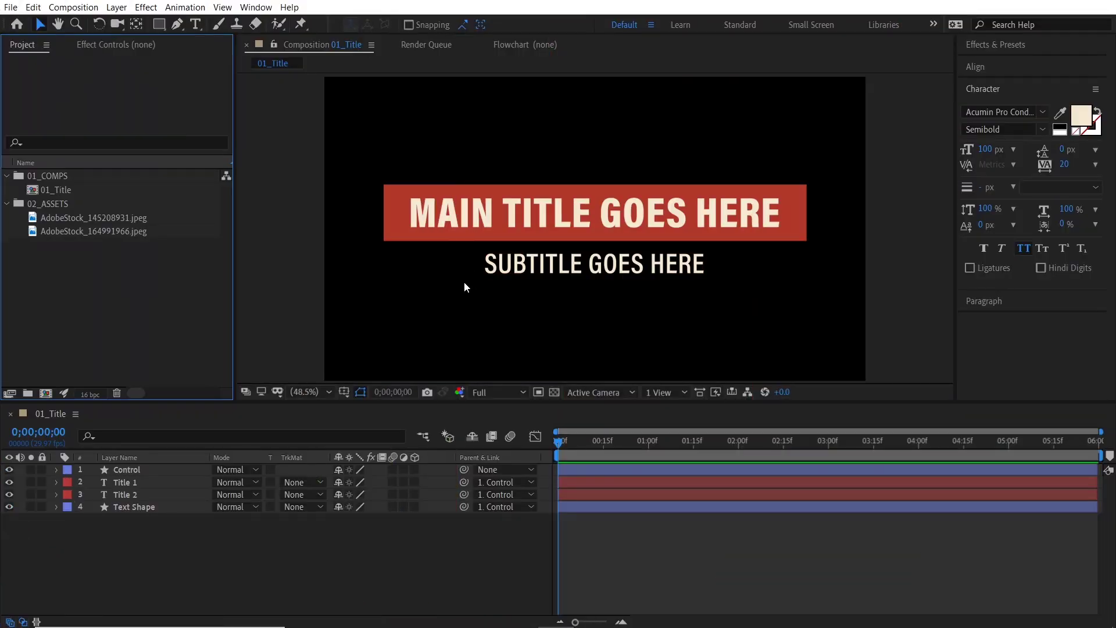
# - Create a folder named "preComps" inside the 01_COMPS folder
pyautogui.click(68, 176)
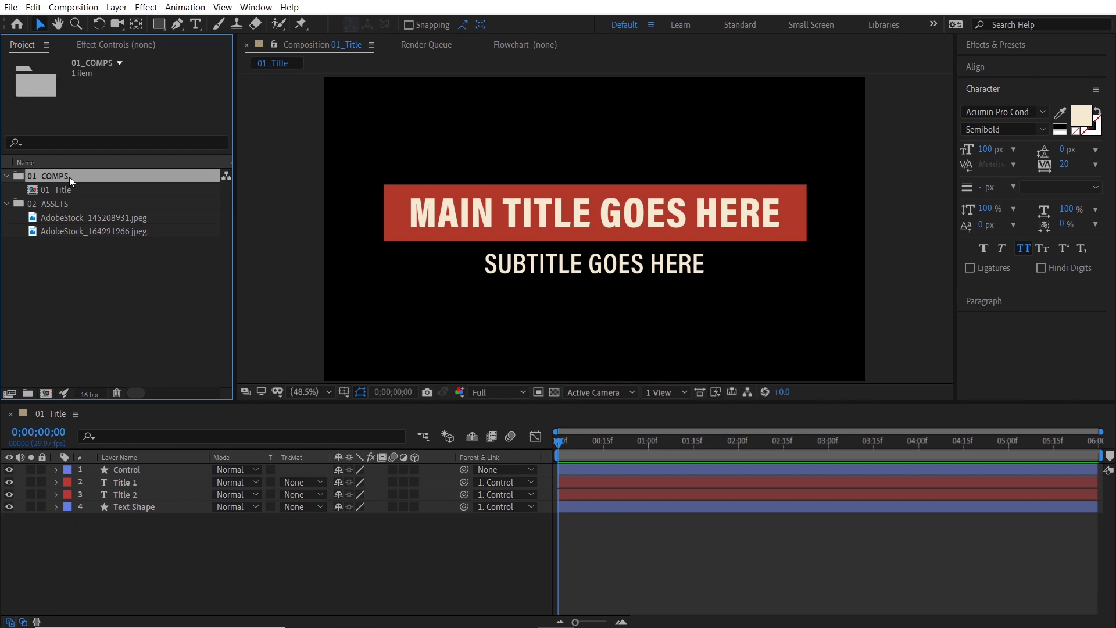
pyautogui.click(31, 394)
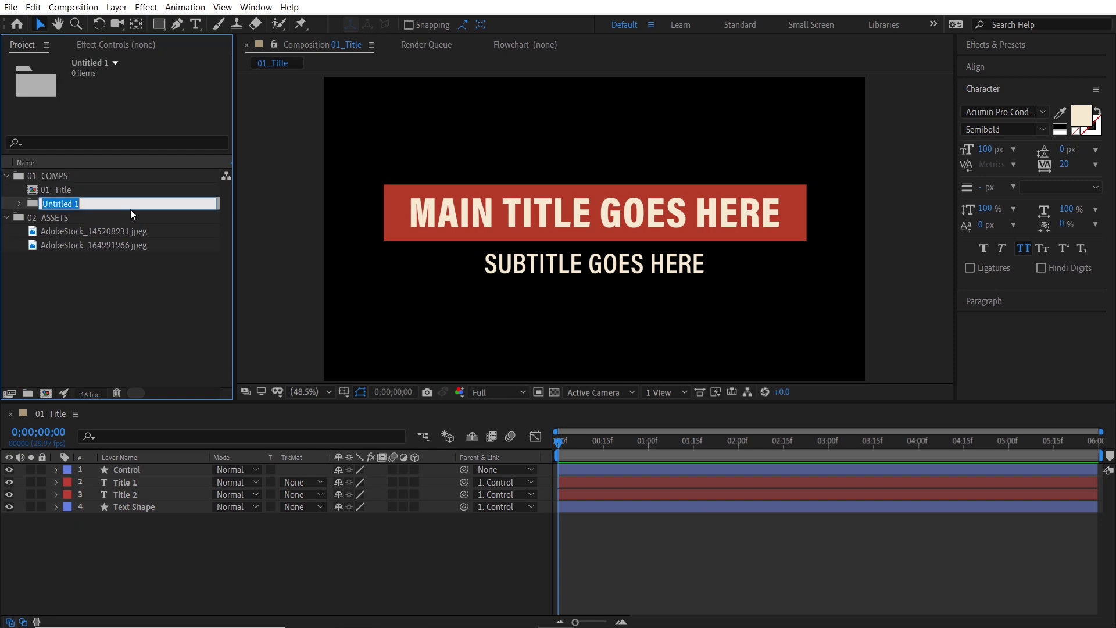
pyautogui.write('preComps')
pyautogui.press('Return')
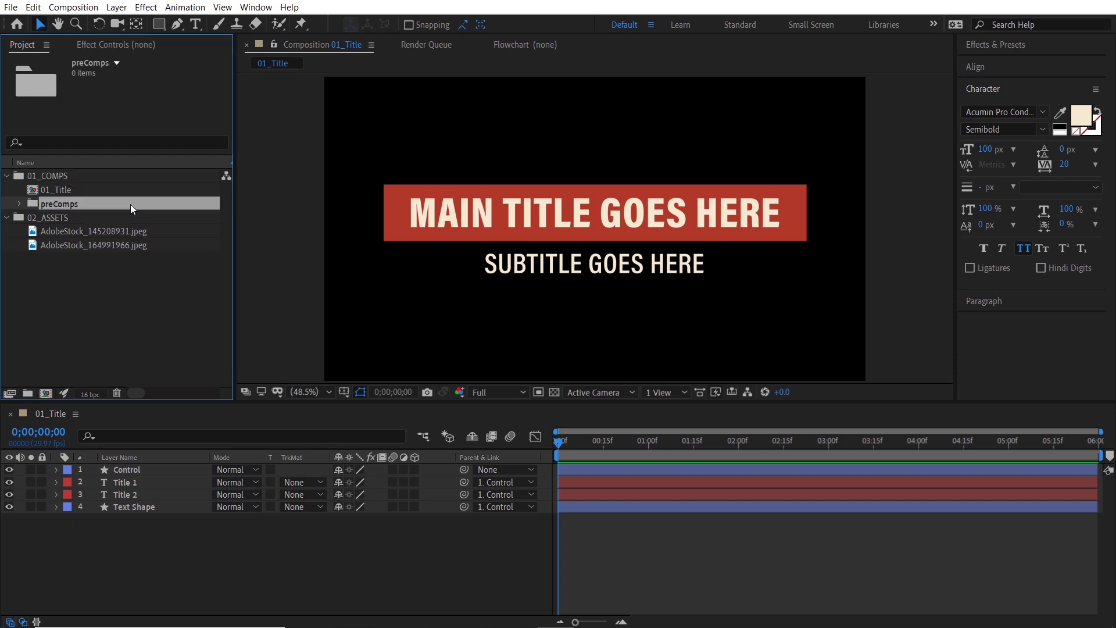
# - Create a composition named "Background Image" in the preComps folder and add AdobeStock_145208931.jpeg to its timeline
pyautogui.click(46, 393)
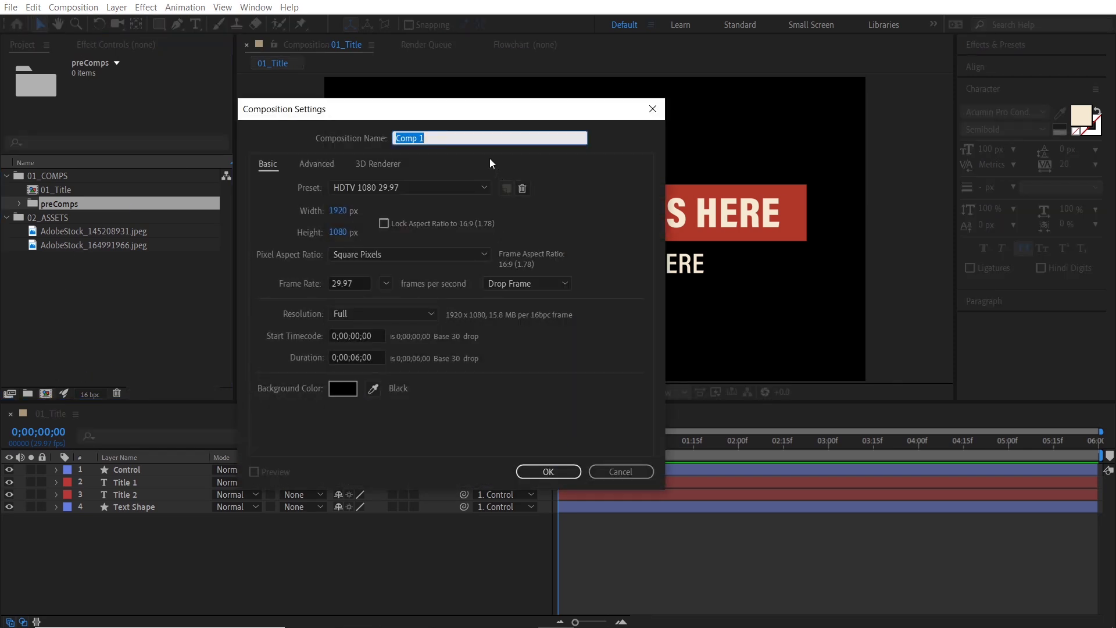
pyautogui.write('Background Image')
pyautogui.click(549, 475)
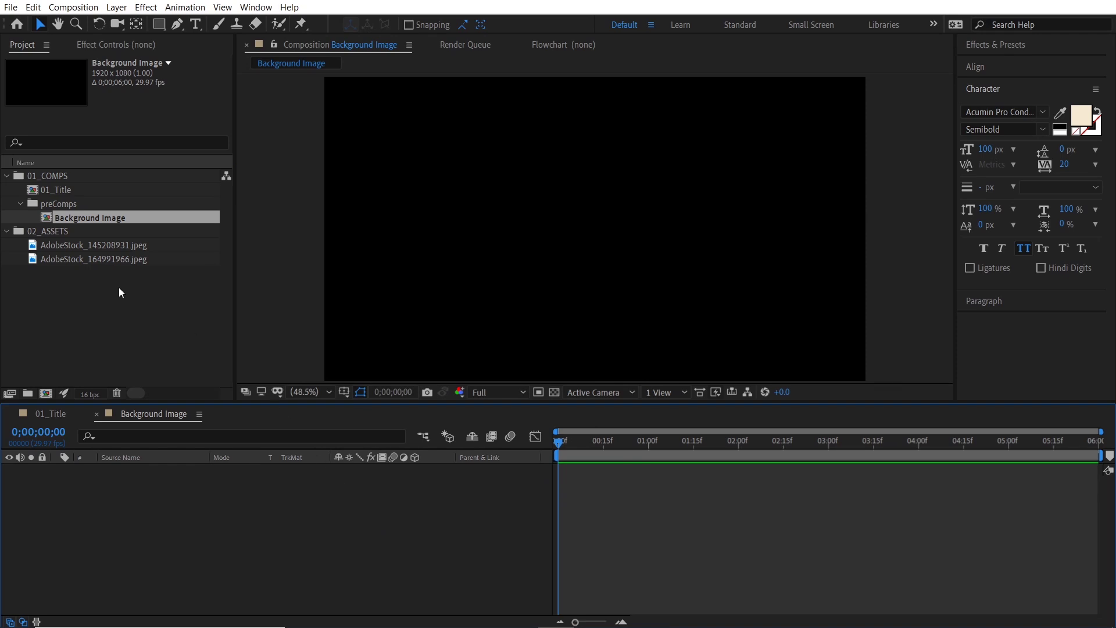
pyautogui.click(79, 245)
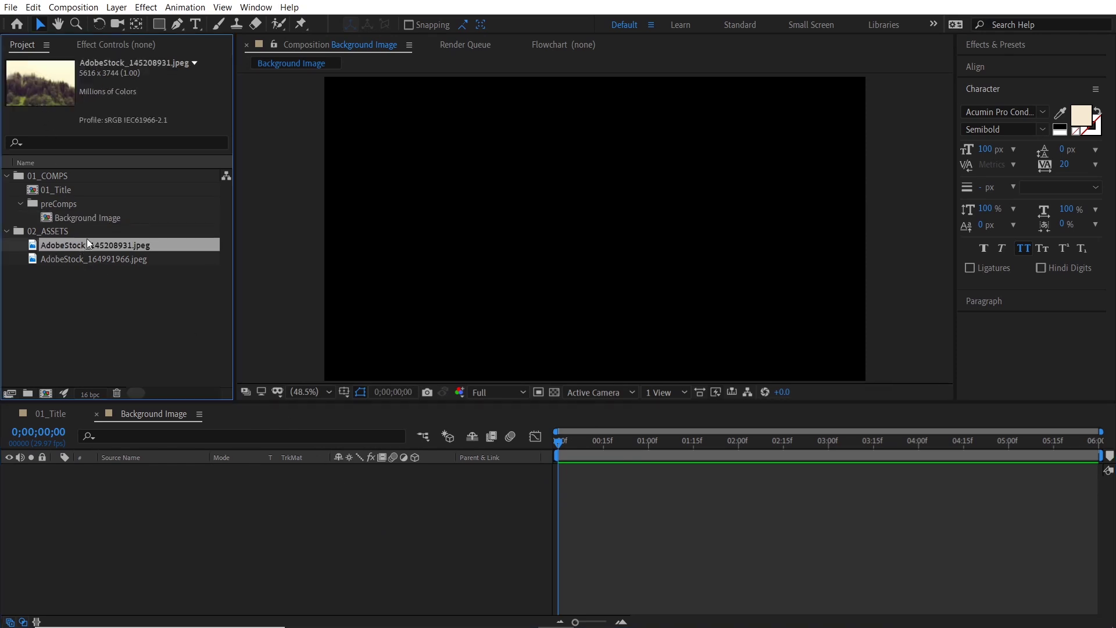
pyautogui.moveTo(152, 271); pyautogui.dragTo(304, 510)
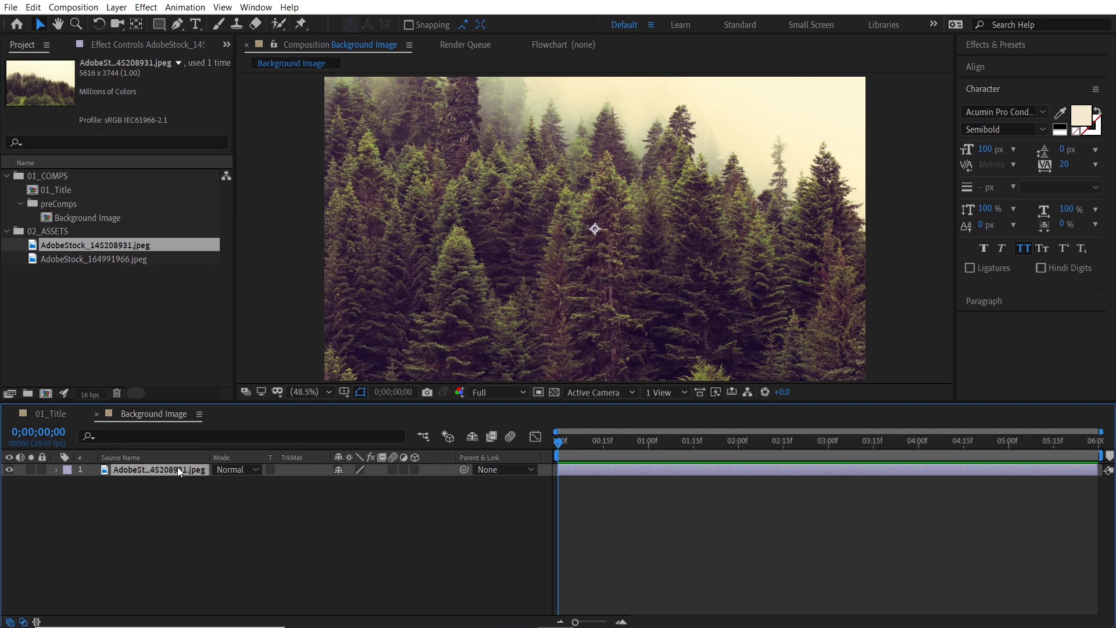
# - Apply the Lumetri Color effect to the AdobeStock_145208931.jpeg layer
pyautogui.click(123, 44)
pyautogui.rightClick(67, 123)
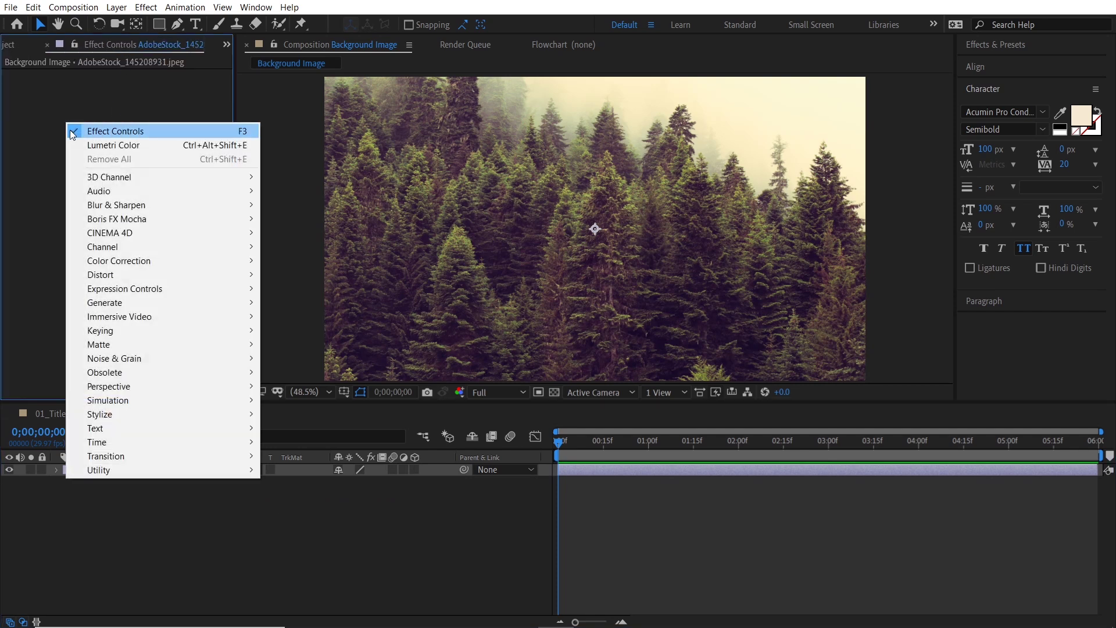
pyautogui.moveTo(93, 261)
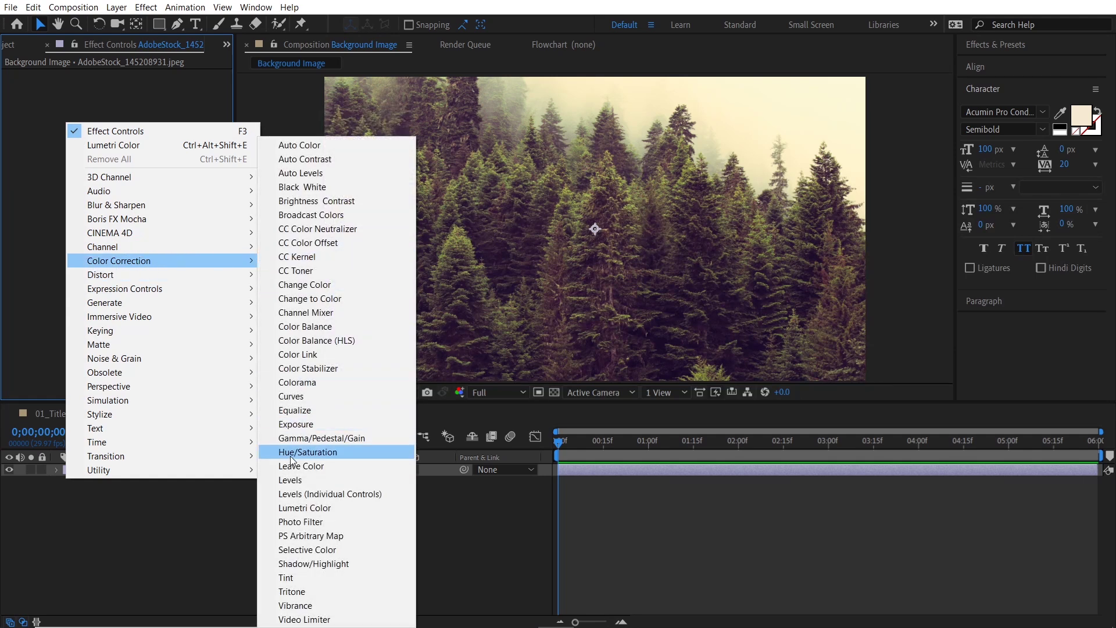
pyautogui.click(340, 508)
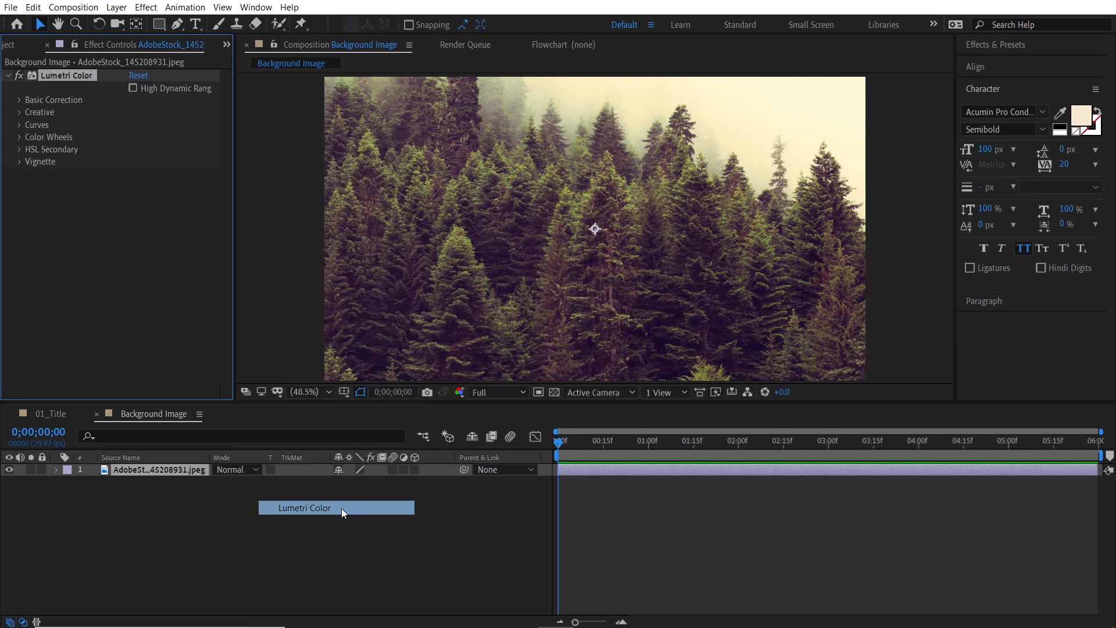
# - Set Faded Film to 65 in the Lumetri Color effect's Creative adjustments
pyautogui.click(20, 113)
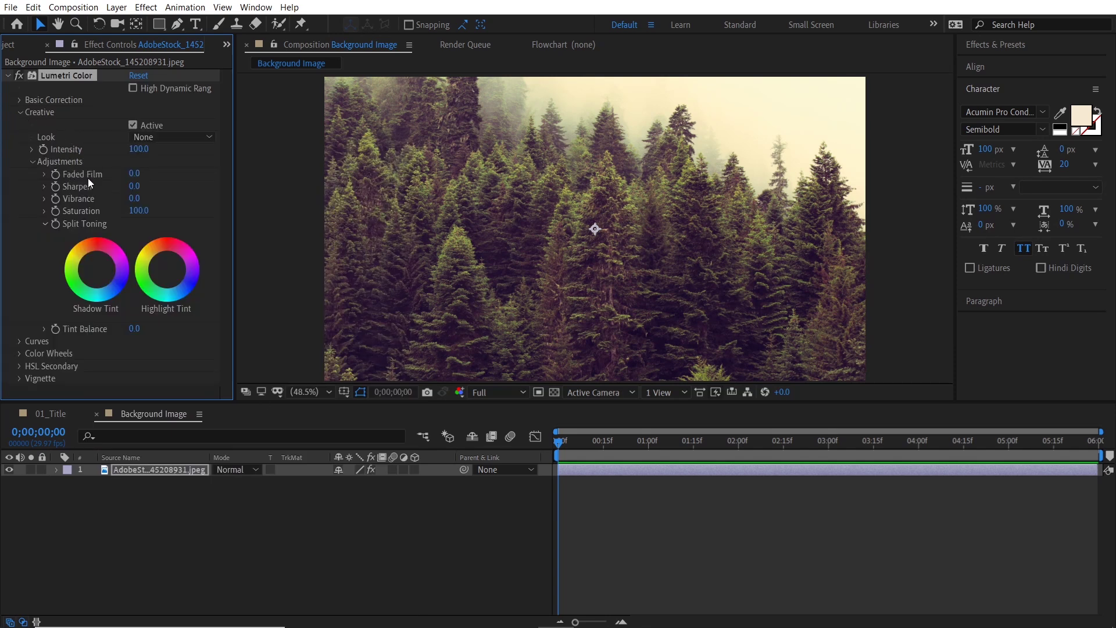
pyautogui.click(134, 173)
pyautogui.write('50')
pyautogui.press('Return')
pyautogui.click(139, 174)
pyautogui.write('65')
pyautogui.press('Return')
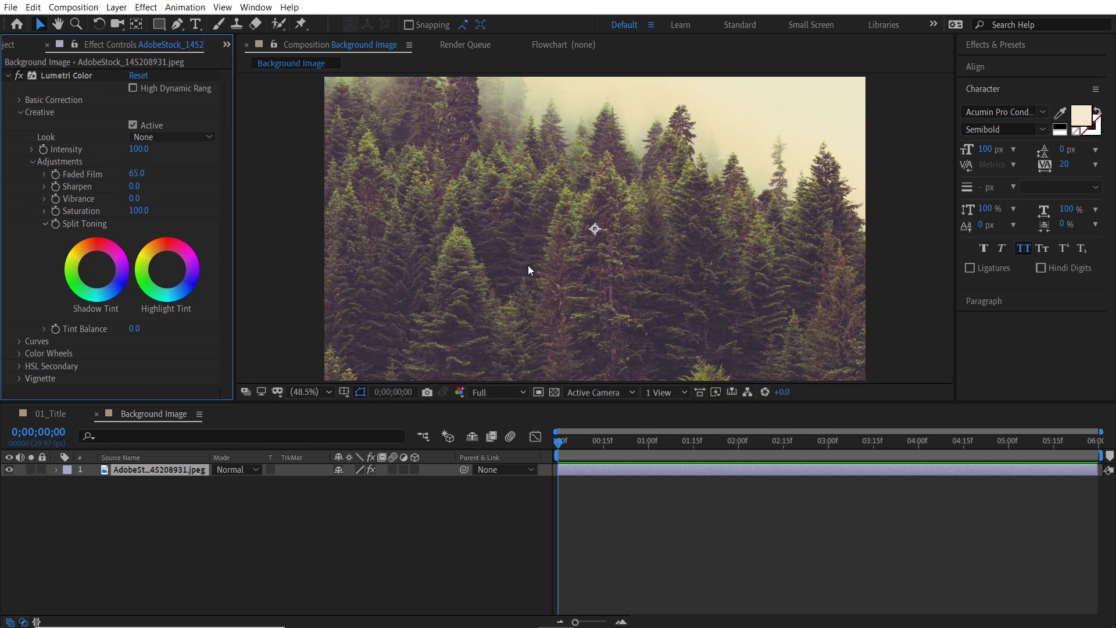
# - Shift the forest image's Lumetri Color shadow tint toward cyan-blue and compare the image with the effect off and on
pyautogui.click(54, 415)
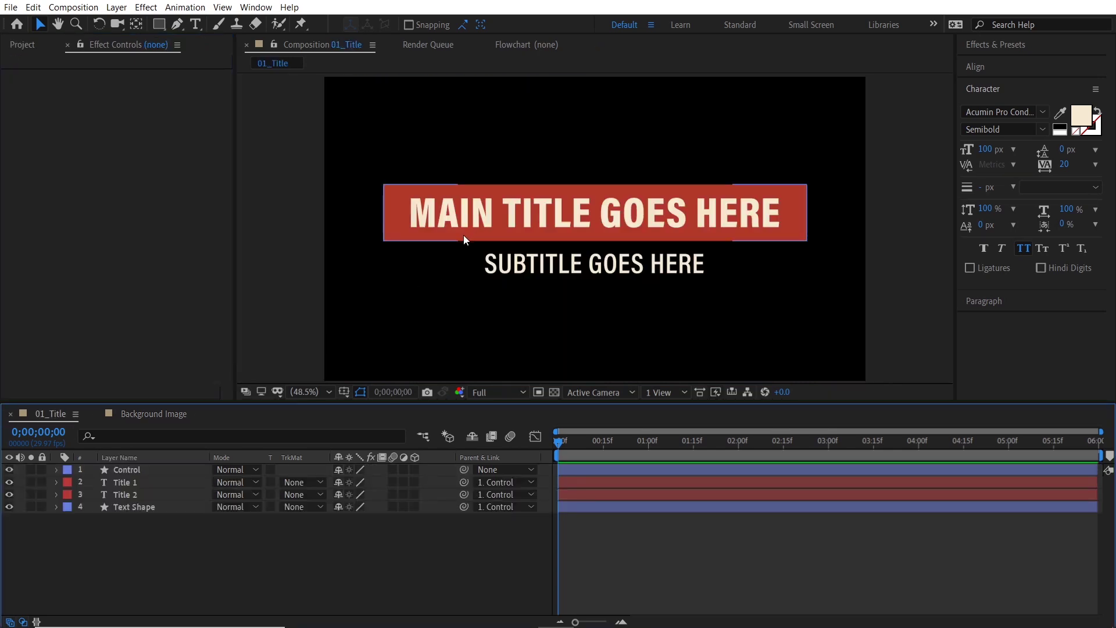
pyautogui.click(154, 412)
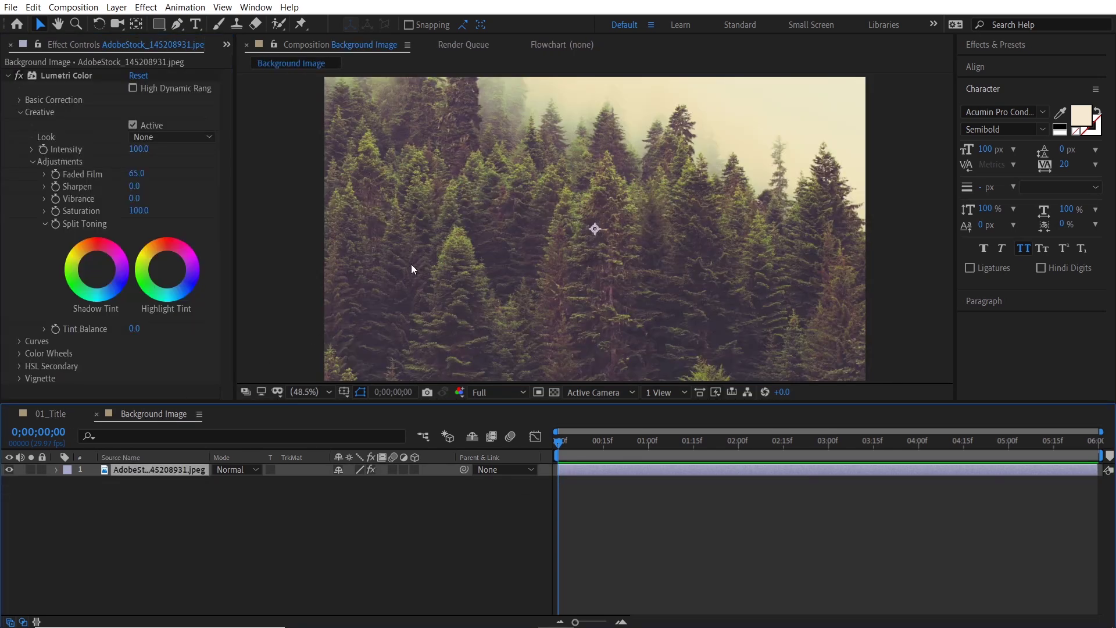
pyautogui.click(96, 269)
pyautogui.moveTo(96, 269); pyautogui.dragTo(102, 286)
pyautogui.click(18, 77)
pyautogui.click(18, 77)
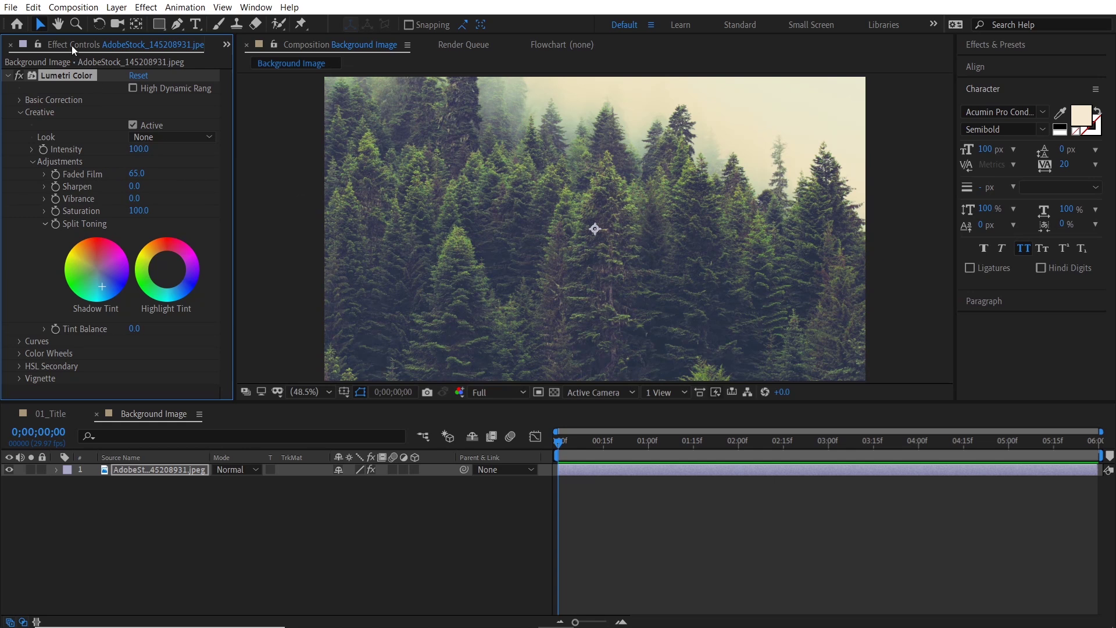
# - Add AdobeStock_164991966.jpeg to the Background Image composition above the forest image layer
pyautogui.click(29, 48)
pyautogui.click(110, 263)
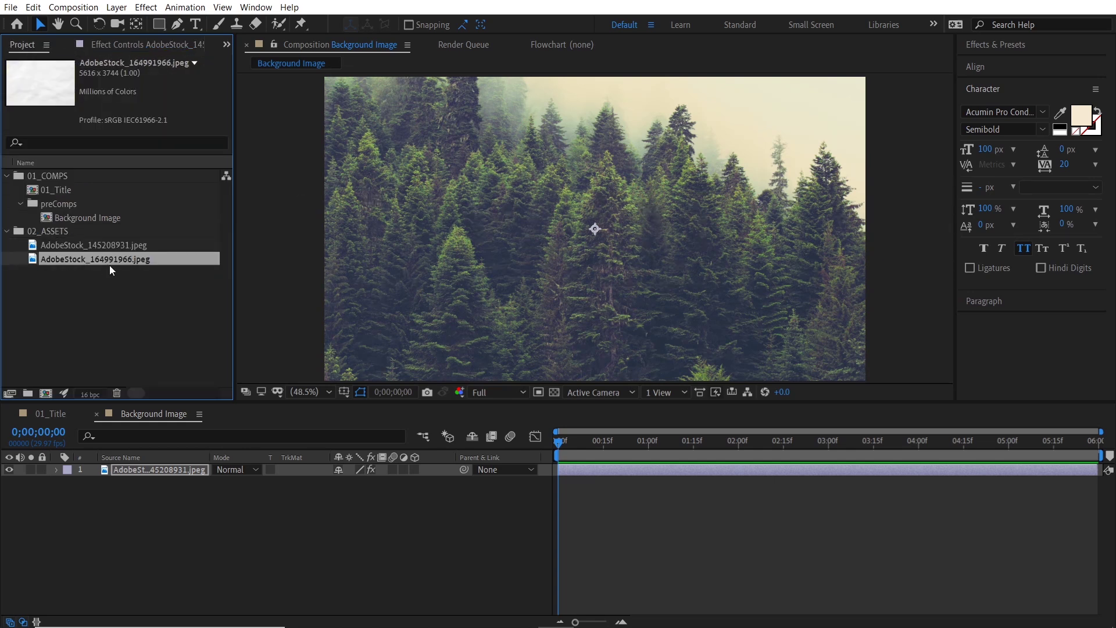
pyautogui.moveTo(184, 372); pyautogui.dragTo(197, 471)
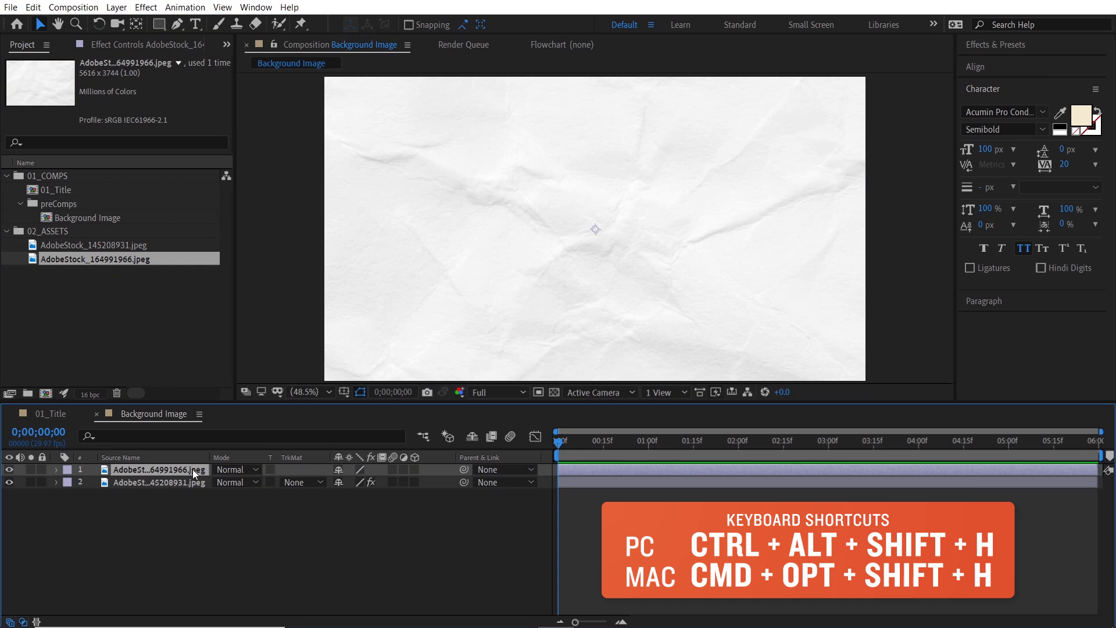
# - Fit the AdobeStock_164991966.jpeg paper texture to the composition width, set its blending mode to Multiply, and compare the image with it hidden and shown
pyautogui.hotkey('ctrl', 'alt', 'shift', 'h')
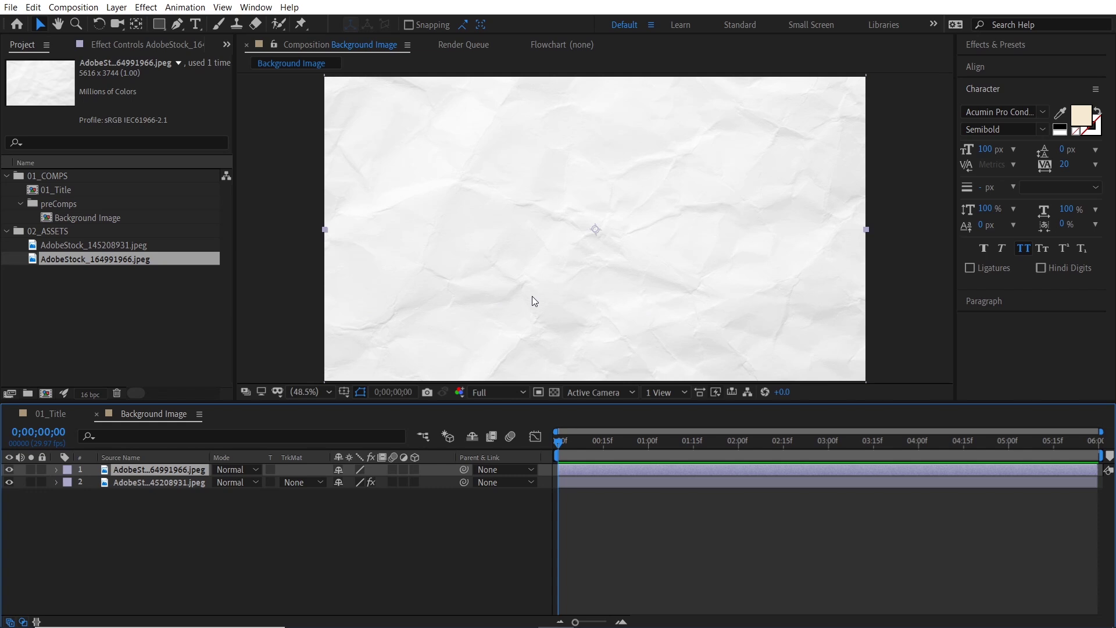
pyautogui.click(233, 472)
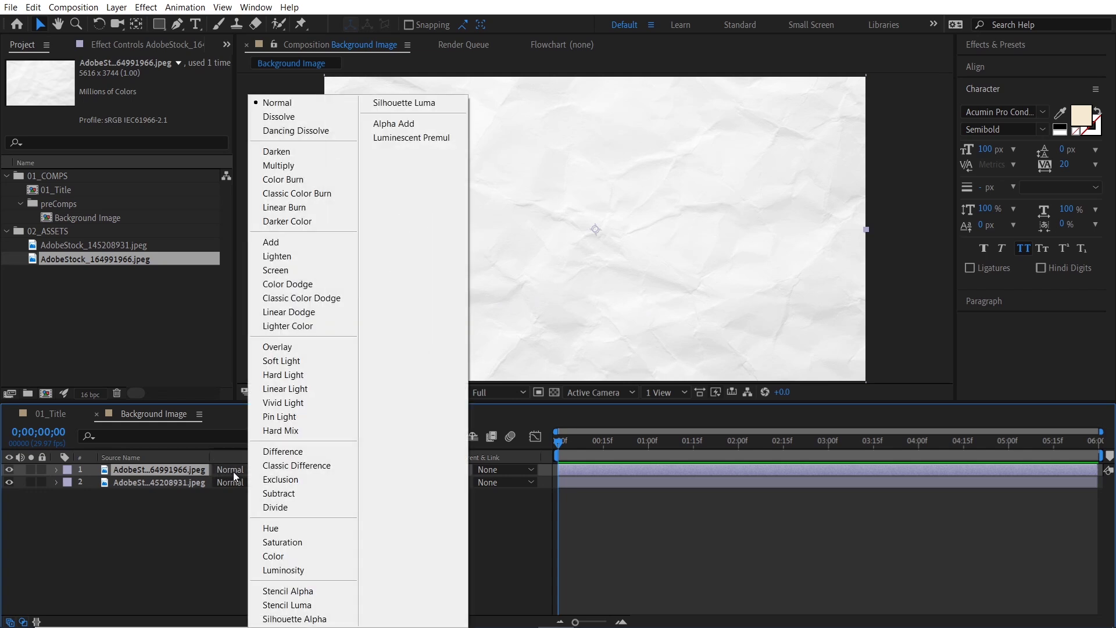
pyautogui.click(299, 163)
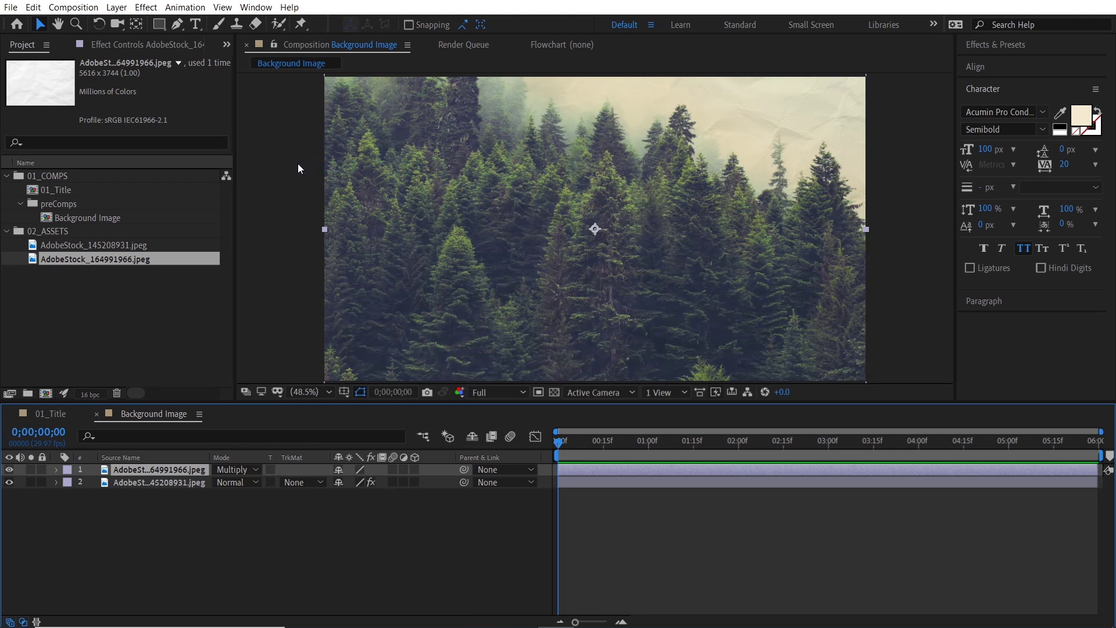
pyautogui.click(8, 469)
pyautogui.click(9, 470)
pyautogui.click(336, 524)
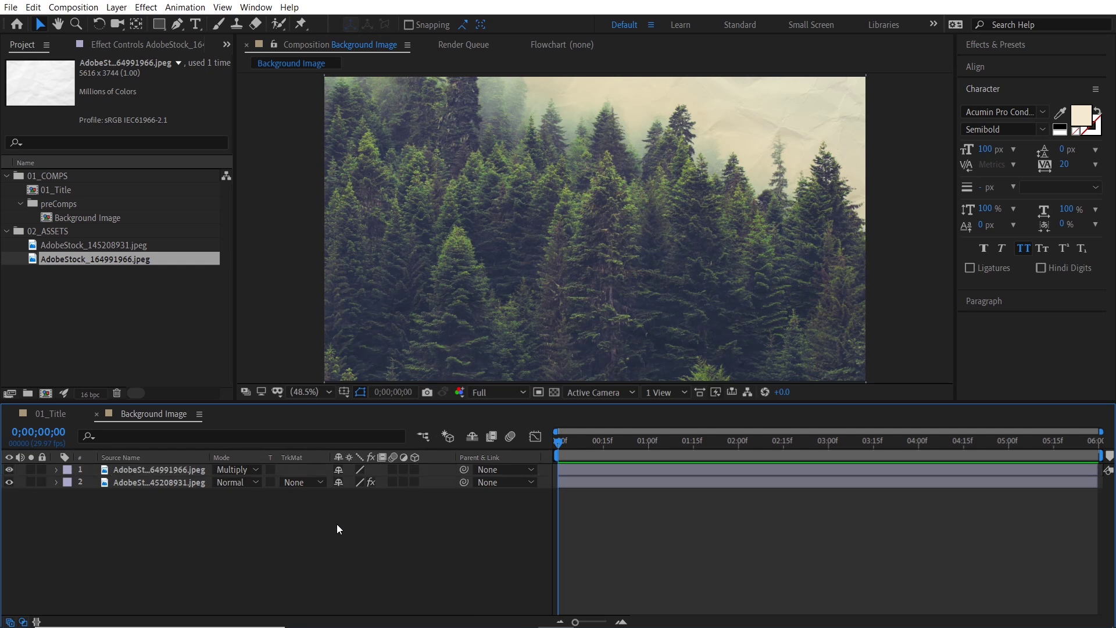
# - Create a full-frame rectangle shape layer above the images and name it Vignette
pyautogui.doubleClick(159, 25)
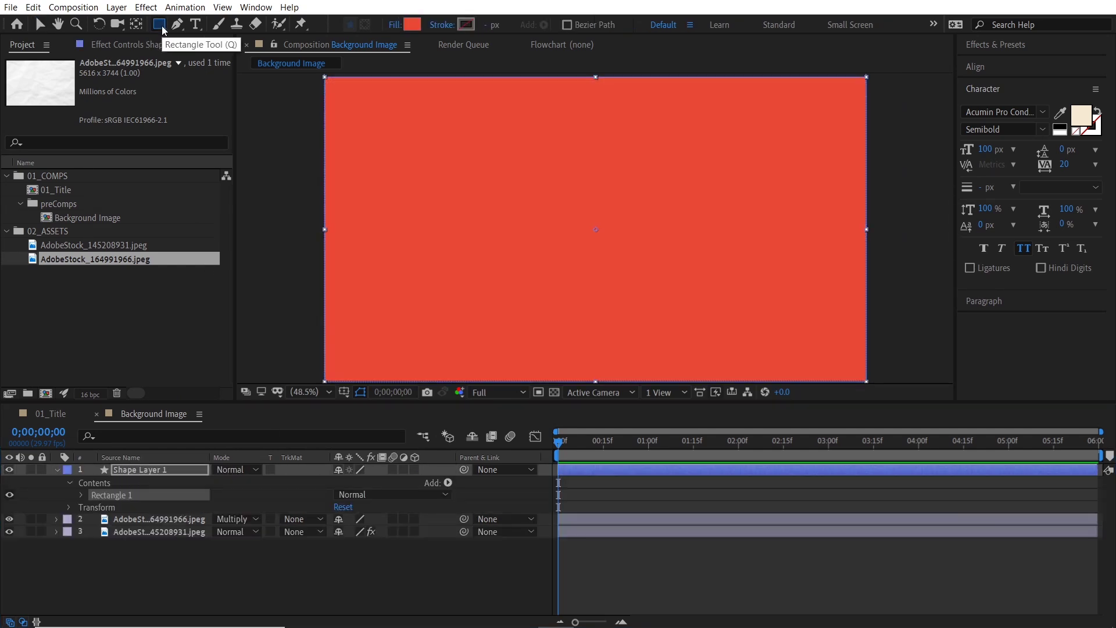
pyautogui.click(173, 469)
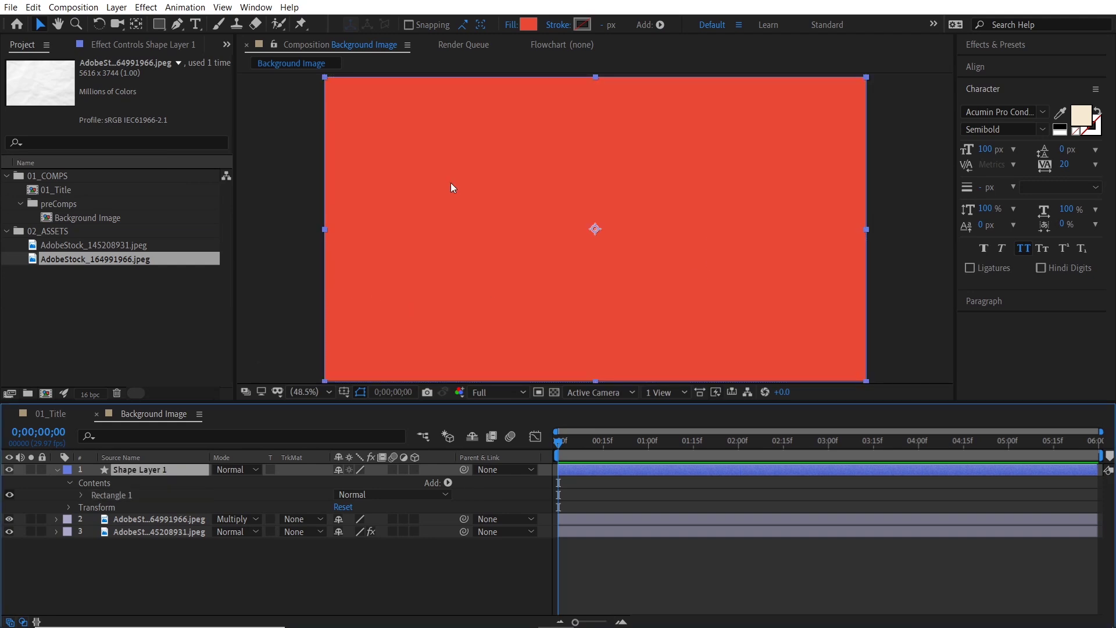
pyautogui.press('Return')
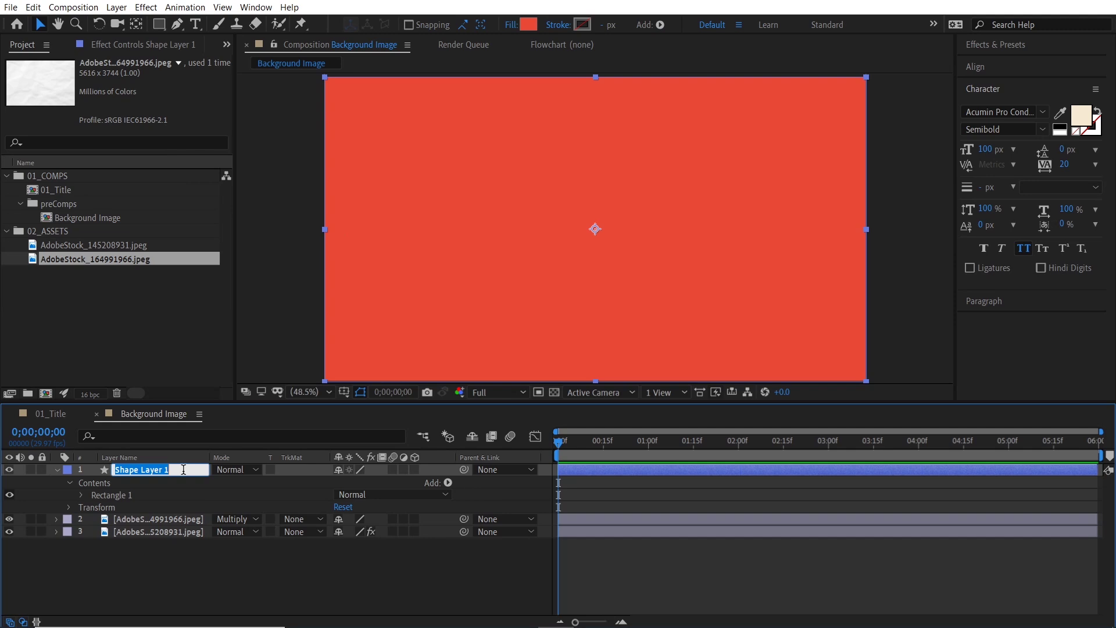
pyautogui.write('Vignette')
pyautogui.press('Return')
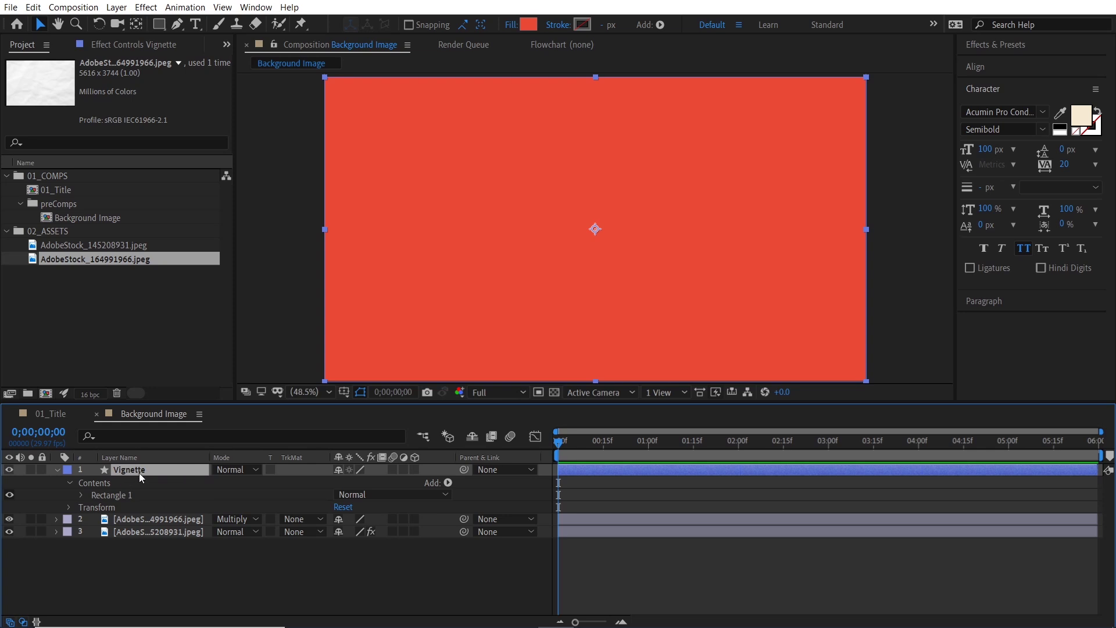
# - Turn the Vignette layer into an adjustment layer, apply the CC Vignette effect, and compare the image with the layer hidden and shown
pyautogui.click(404, 470)
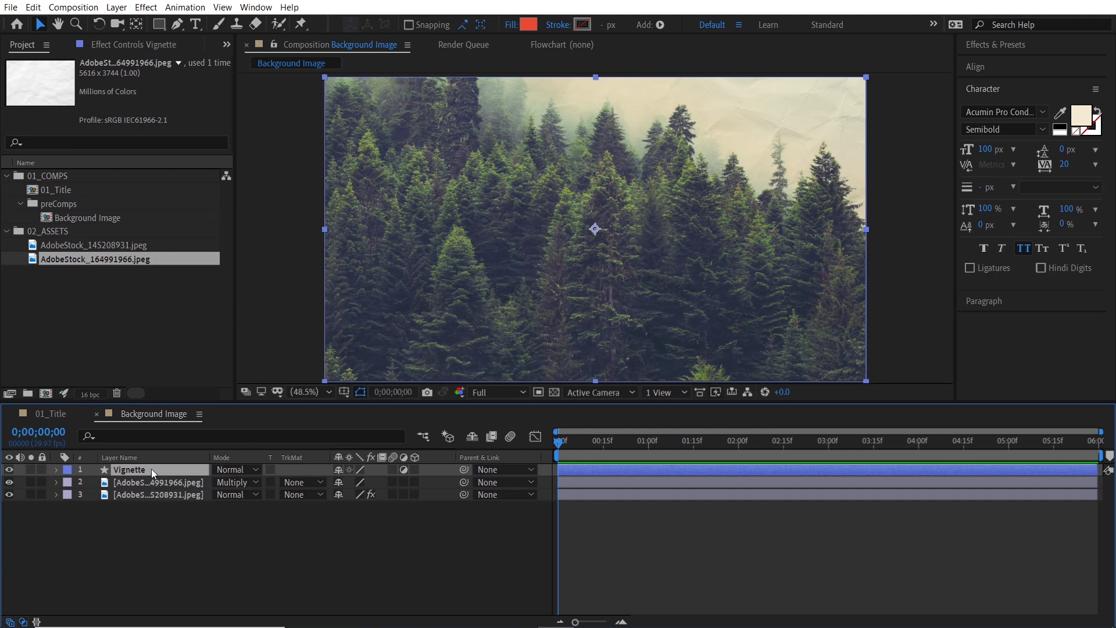
pyautogui.click(120, 46)
pyautogui.rightClick(38, 121)
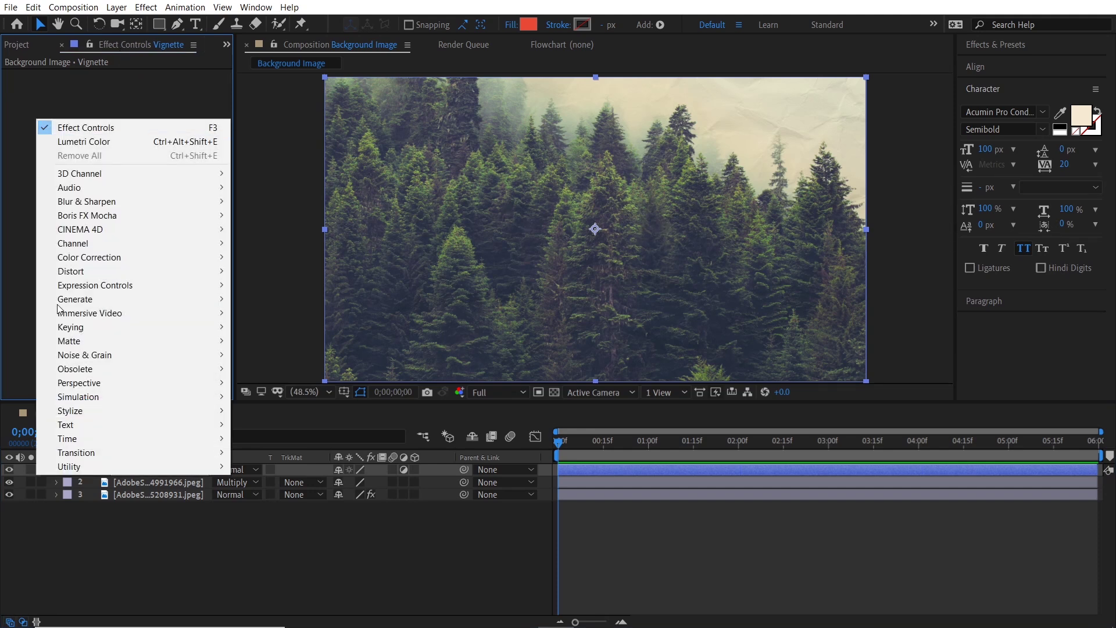
pyautogui.moveTo(82, 412)
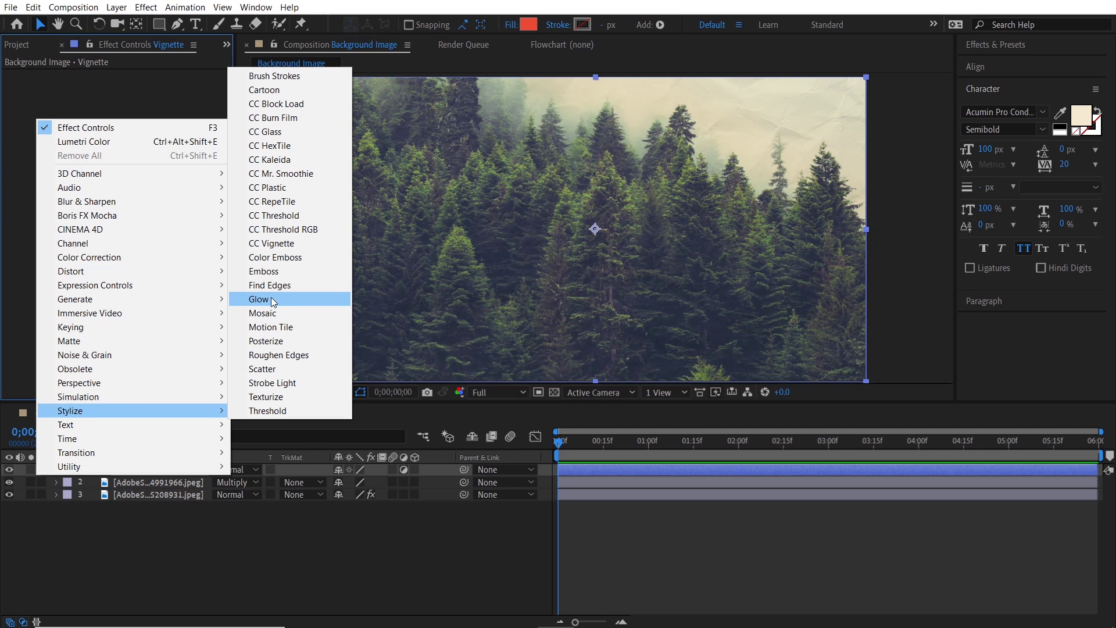
pyautogui.click(283, 245)
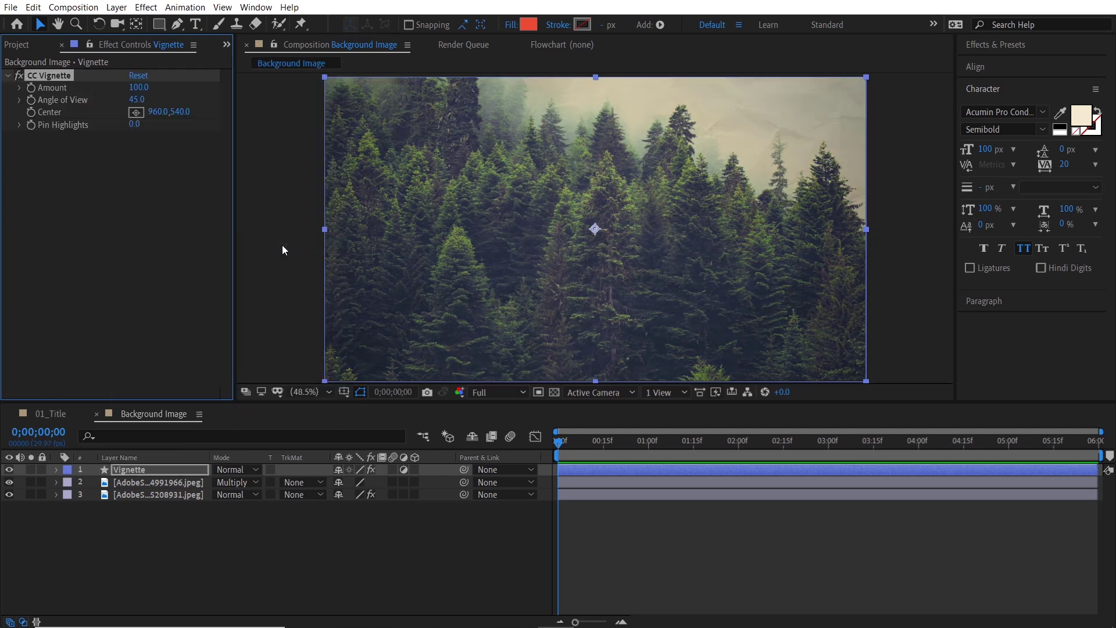
pyautogui.click(9, 469)
pyautogui.click(9, 469)
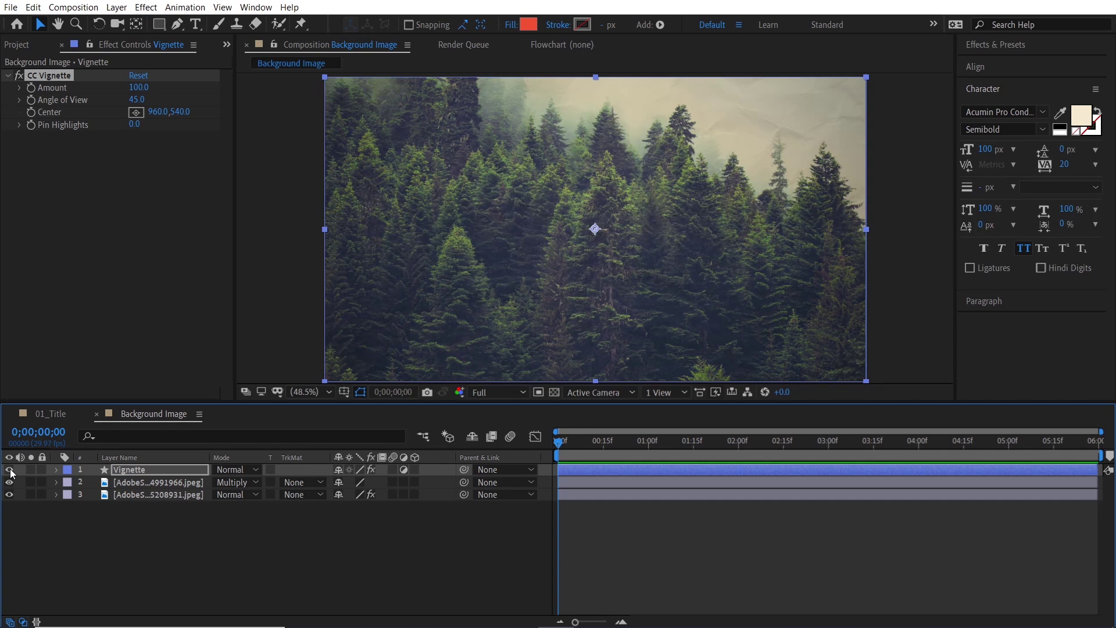
pyautogui.click(259, 554)
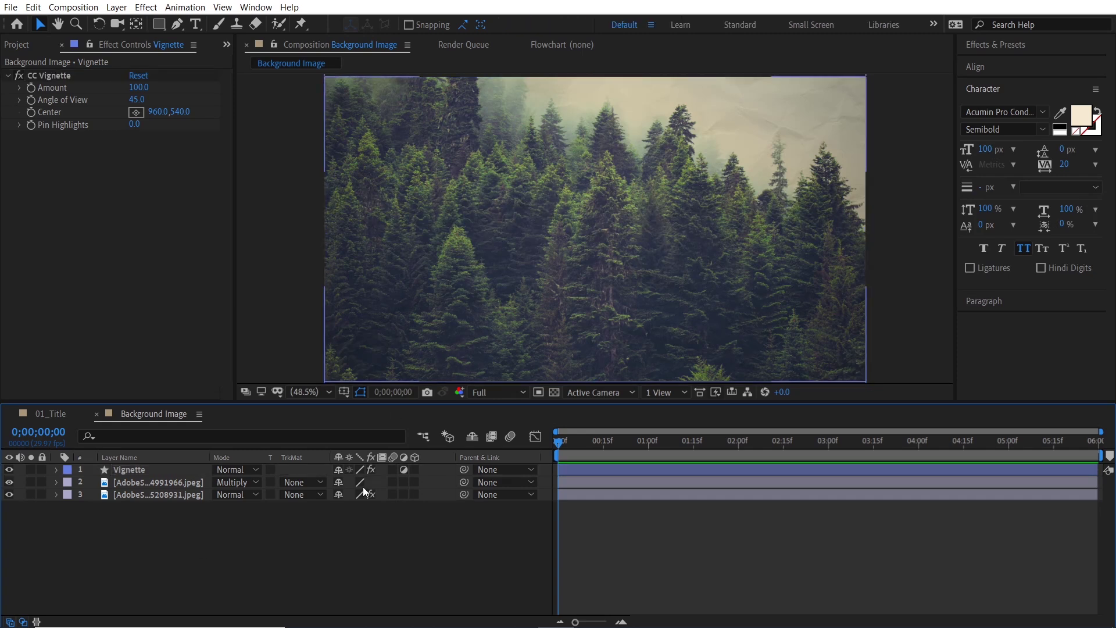
# - Show the Position and Scale properties of the forest image layer together
pyautogui.click(172, 497)
pyautogui.press('p')
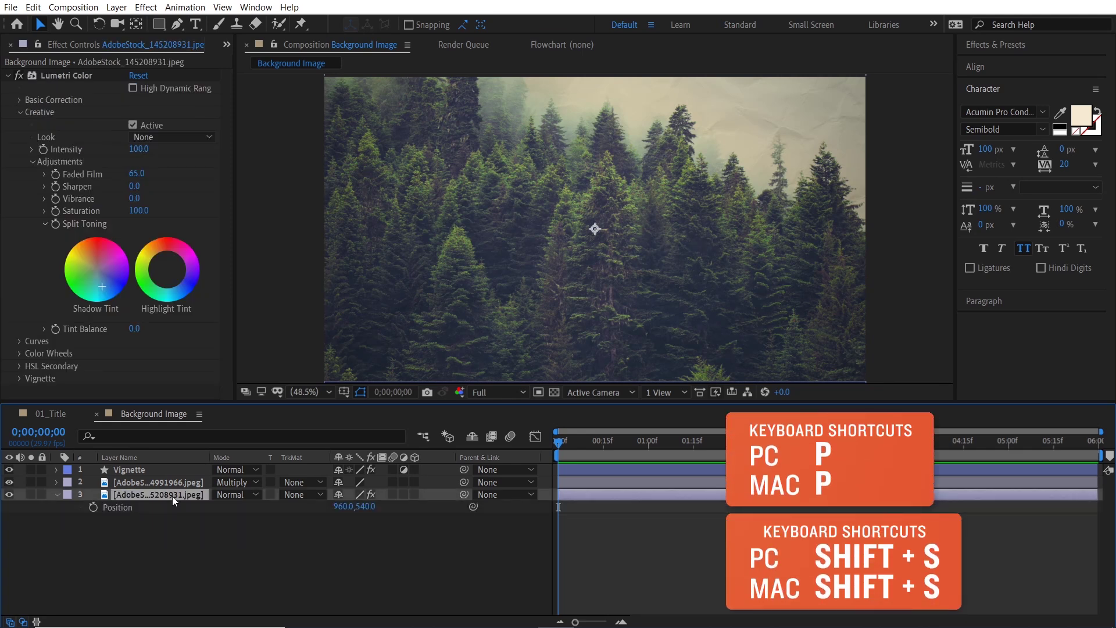
pyautogui.hotkey('shift', 's')
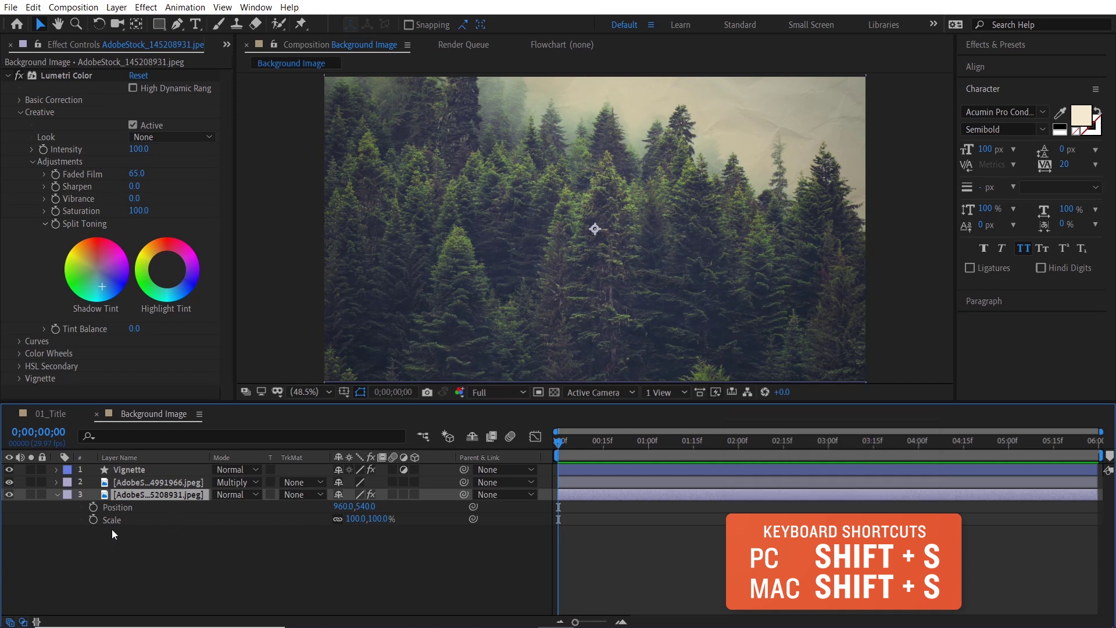
pyautogui.moveTo(356, 519)
pyautogui.mouseDown()
pyautogui.moveTo(372, 520)
pyautogui.moveTo(367, 507)
pyautogui.mouseUp()
pyautogui.hotkey('ctrl', 'z')
pyautogui.hotkey('ctrl', 'z')
pyautogui.moveTo(633, 446); pyautogui.dragTo(558, 454)
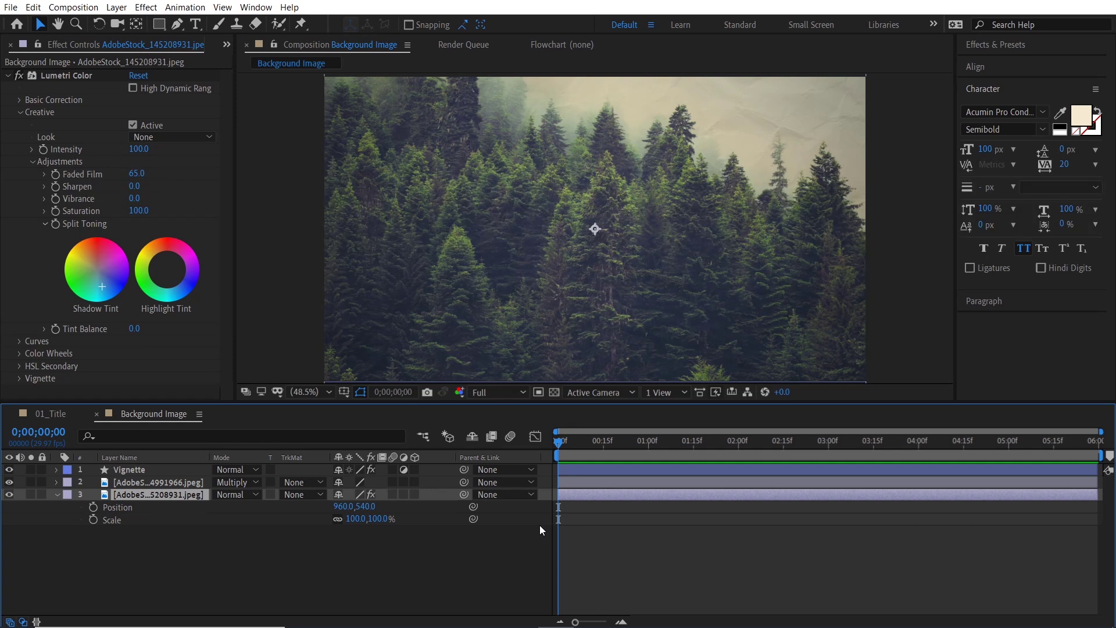
# - Start Position and Scale keyframes on the forest image at the first frame, with Scale at 60% and vertical position at 320
pyautogui.click(93, 506)
pyautogui.click(93, 520)
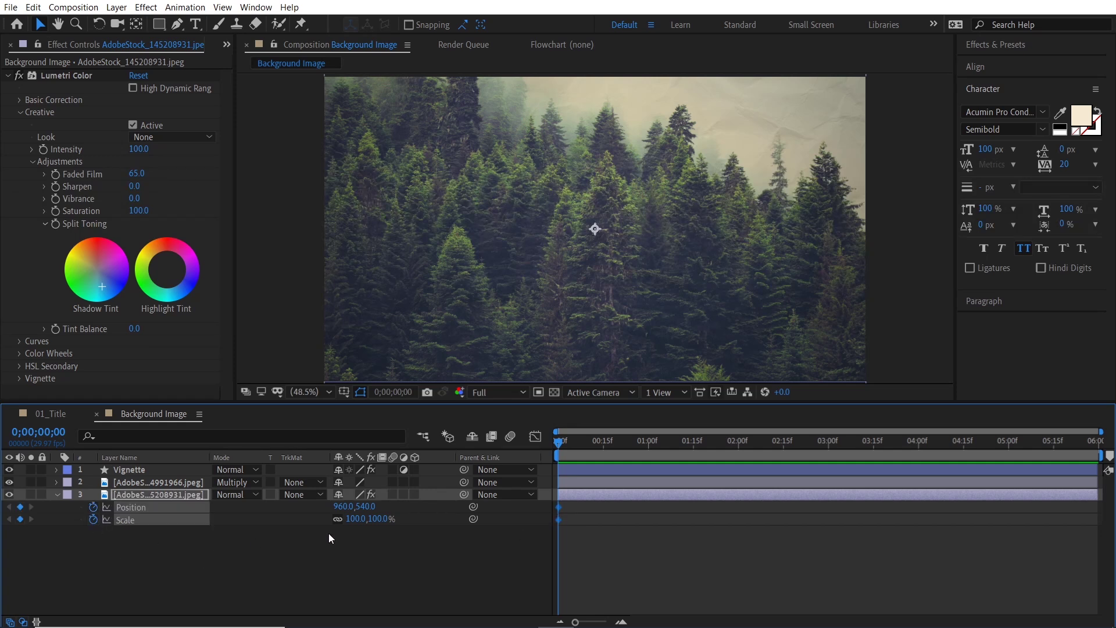
pyautogui.click(274, 537)
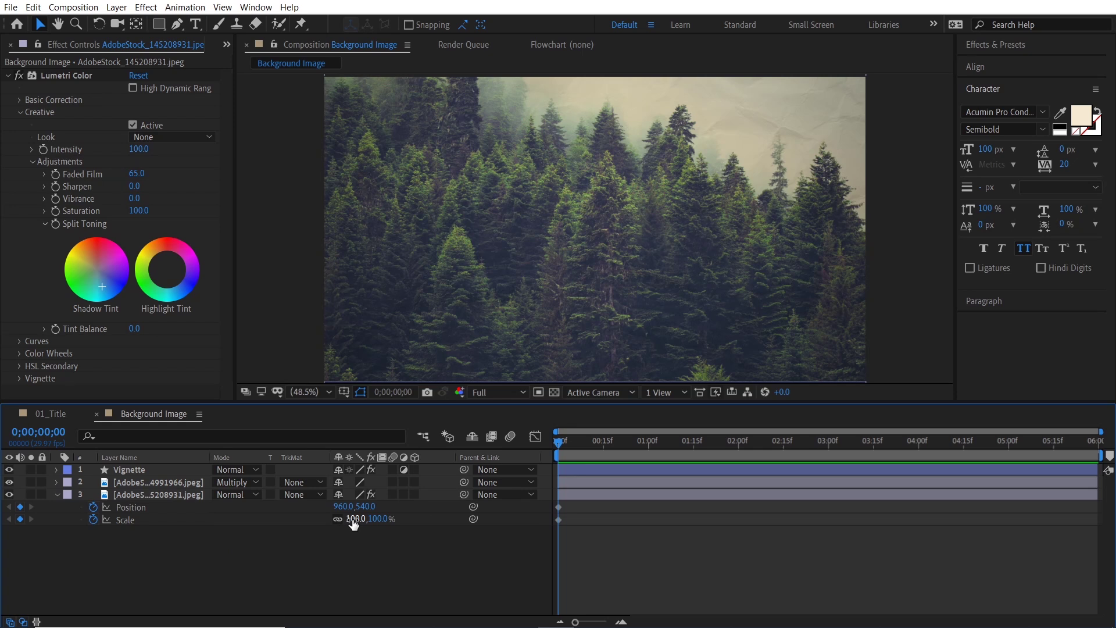
pyautogui.click(355, 519)
pyautogui.write('60')
pyautogui.press('Return')
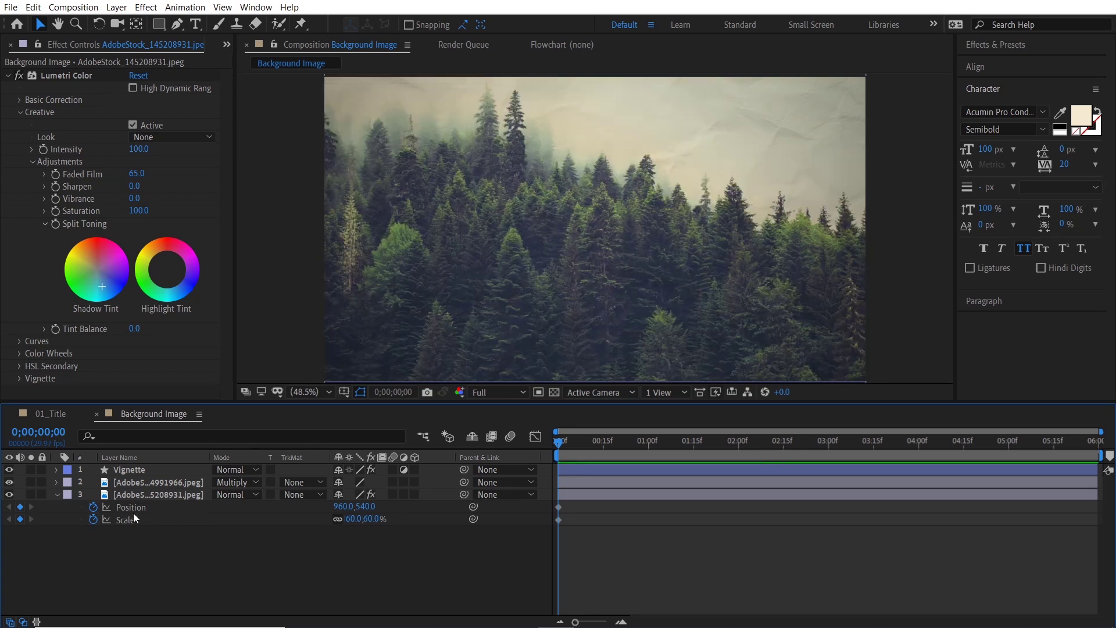
pyautogui.click(366, 506)
pyautogui.write('320')
pyautogui.press('Return')
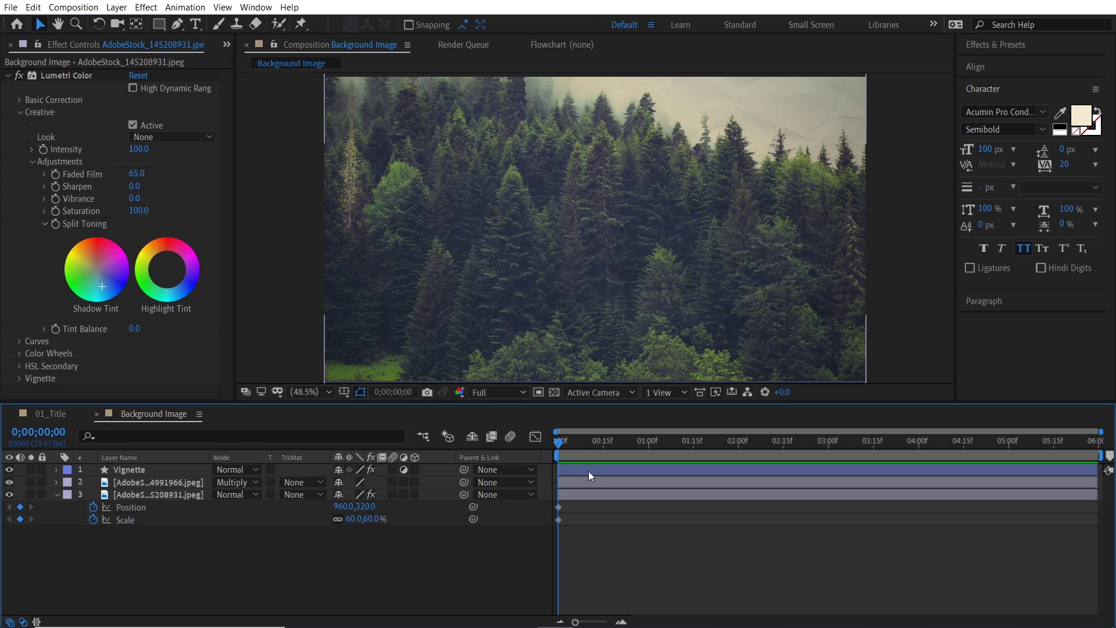
# - Keyframe the forest image's Scale to 70% at the last frame, 0;00;05;29
pyautogui.moveTo(558, 442); pyautogui.dragTo(1110, 448)
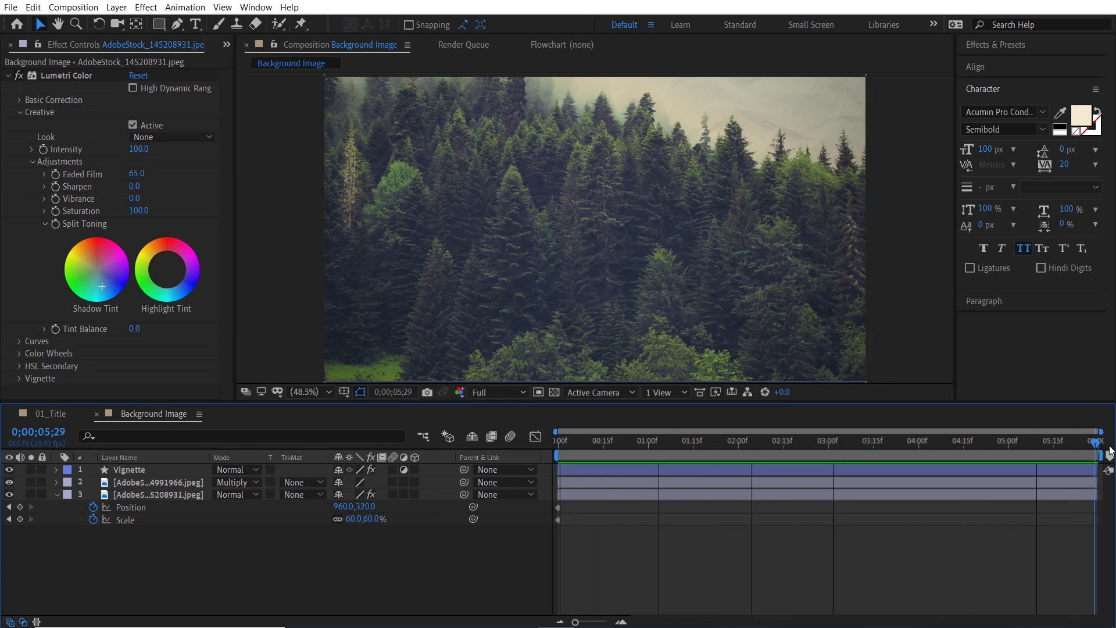
pyautogui.click(355, 518)
pyautogui.write('70')
pyautogui.press('Return')
pyautogui.moveTo(564, 446); pyautogui.dragTo(1011, 443)
pyautogui.press('End')
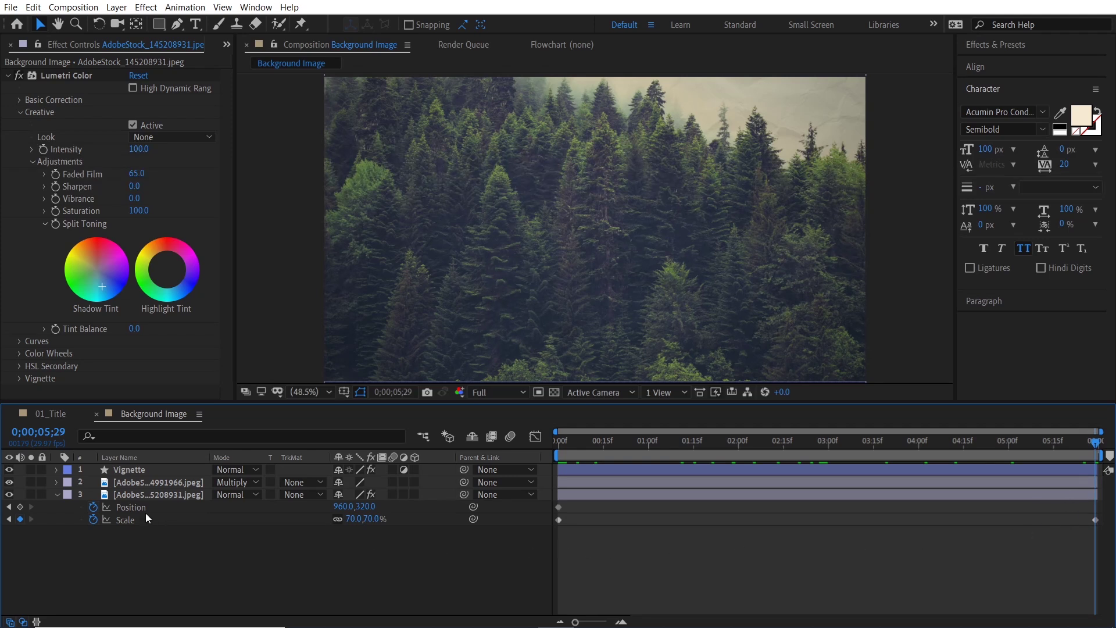
# - Keyframe the forest image's vertical position to 420 at the last frame and preview the background movement
pyautogui.click(365, 506)
pyautogui.write('420')
pyautogui.press('Return')
pyautogui.moveTo(560, 446); pyautogui.dragTo(1095, 452)
pyautogui.press('space')
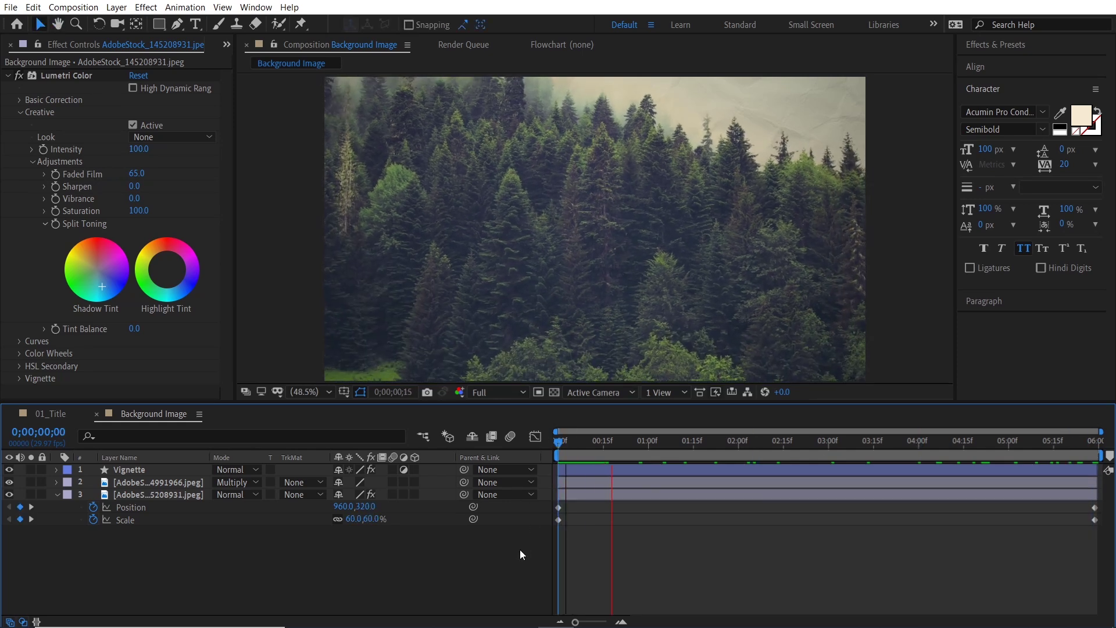
pyautogui.press('space')
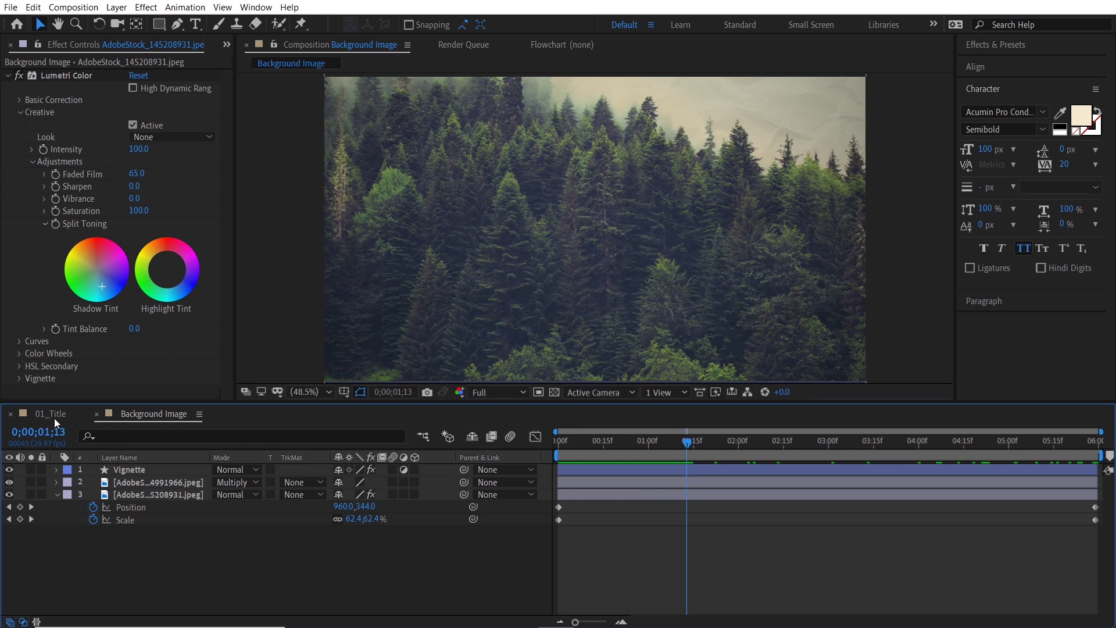
# - Add the Background Image precomp to the 01_Title composition below all the title layers
pyautogui.click(54, 414)
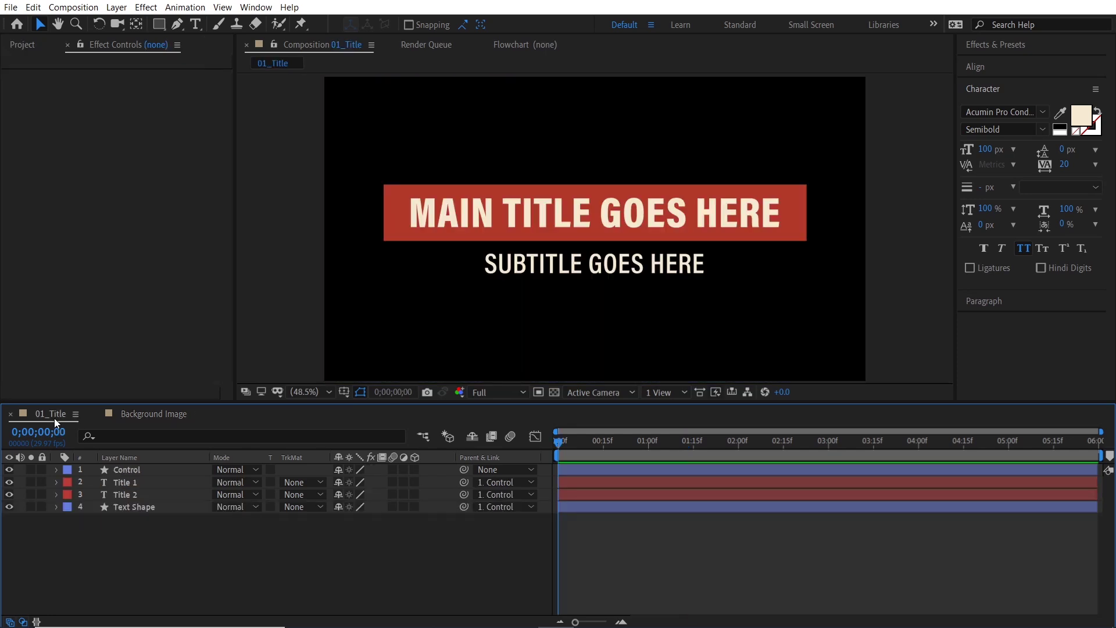
pyautogui.click(25, 45)
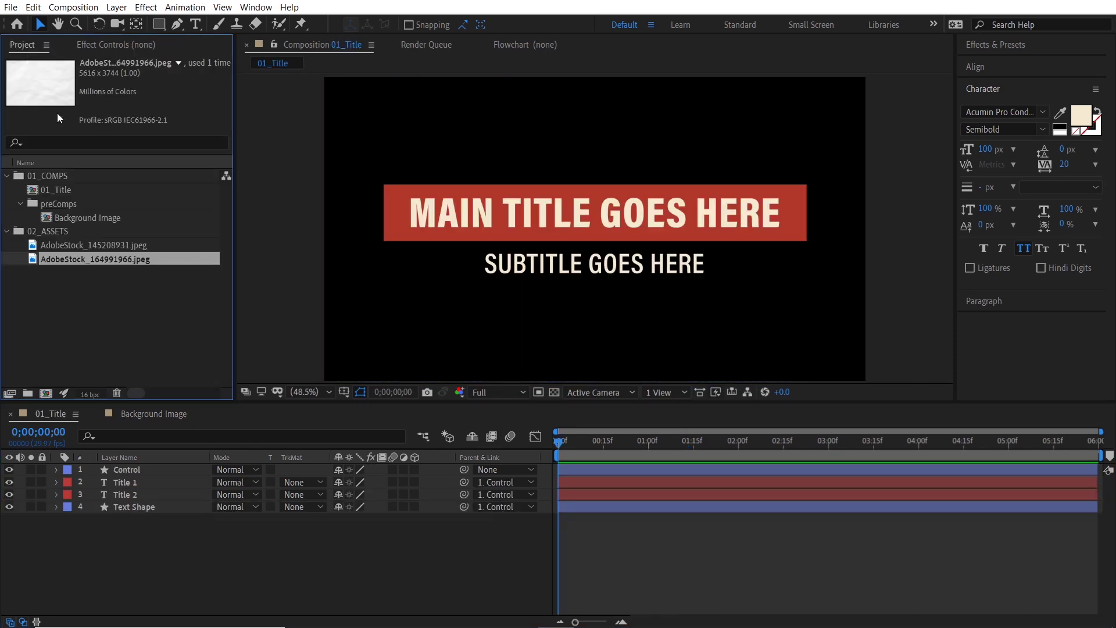
pyautogui.moveTo(106, 218); pyautogui.dragTo(141, 516)
pyautogui.moveTo(592, 451); pyautogui.dragTo(566, 447)
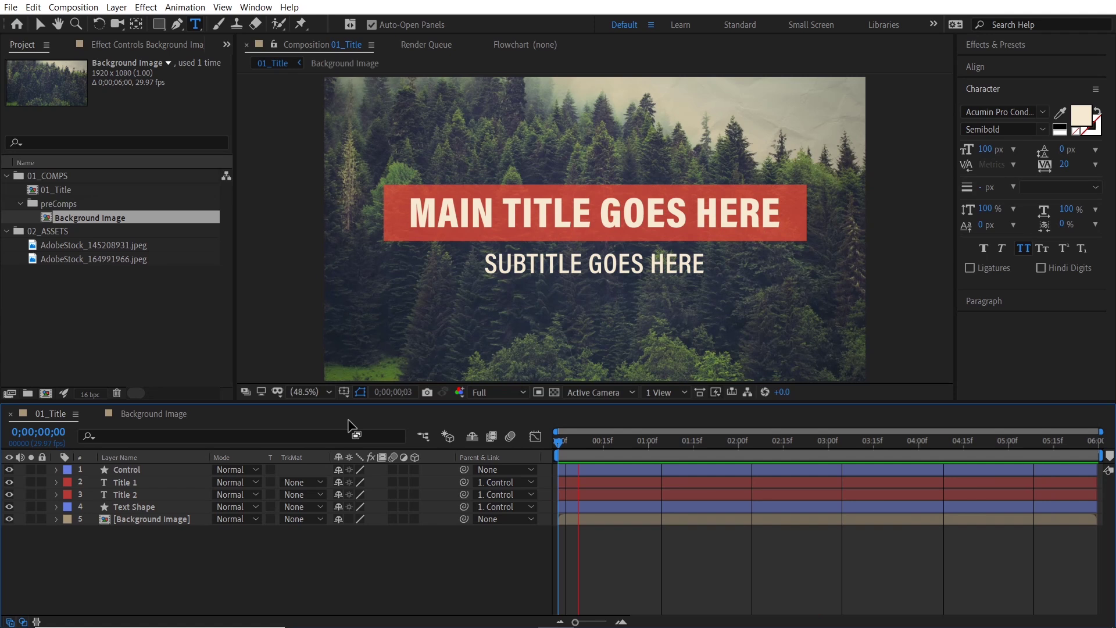
# - Try replacing the Title 1 text with ONE TWO THREE, and undo the text change
pyautogui.click(162, 482)
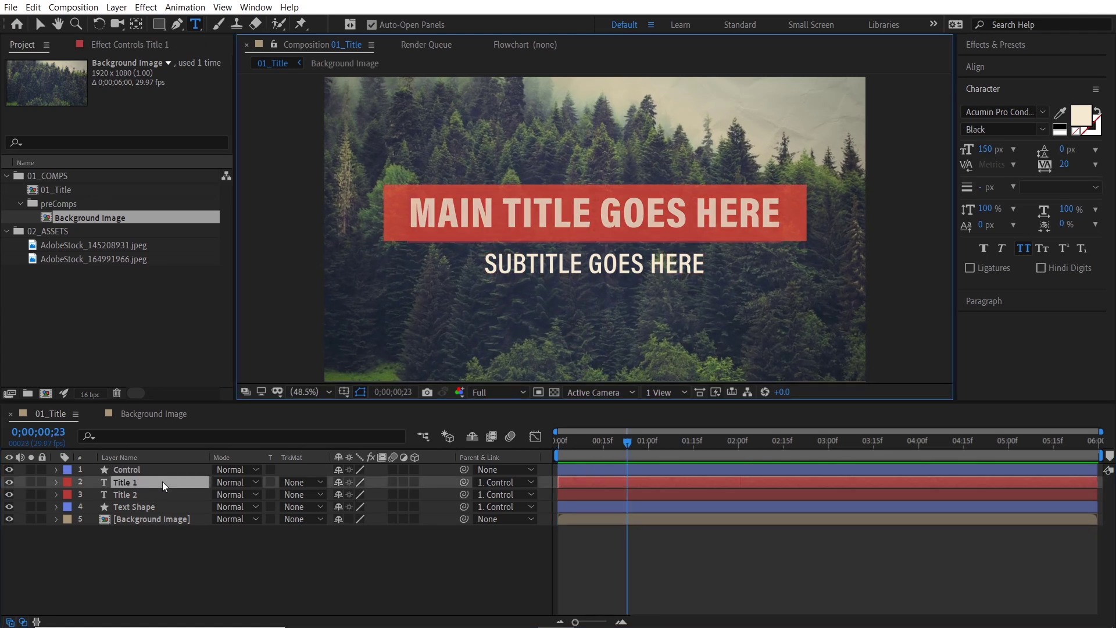
pyautogui.doubleClick(162, 481)
pyautogui.write('ONE TWO')
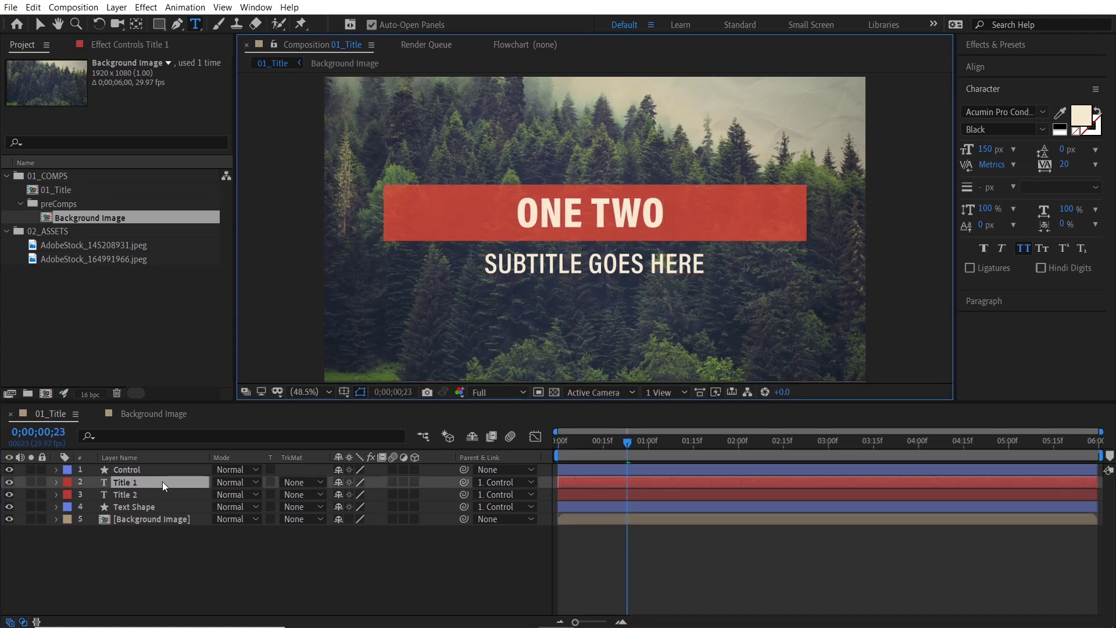
pyautogui.write(' THREE')
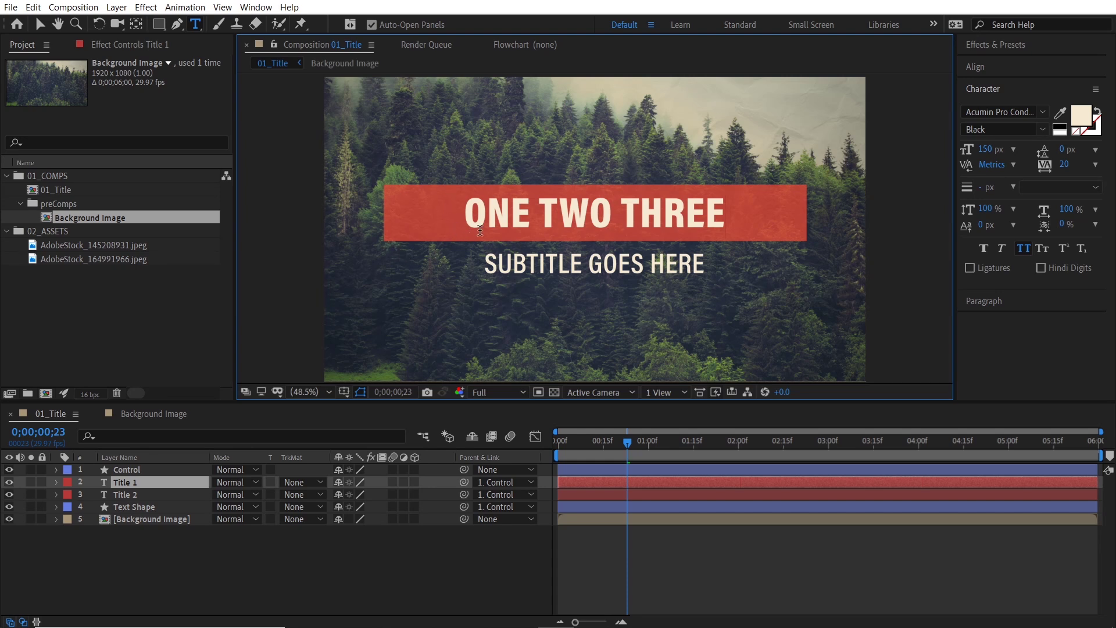
pyautogui.click(446, 228)
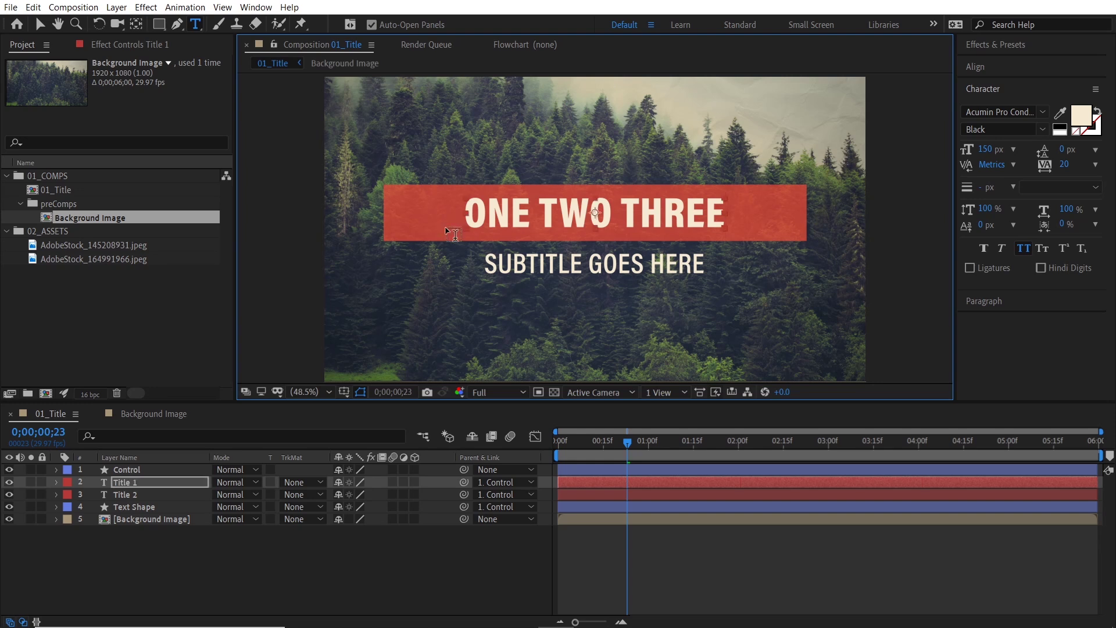
pyautogui.press('v')
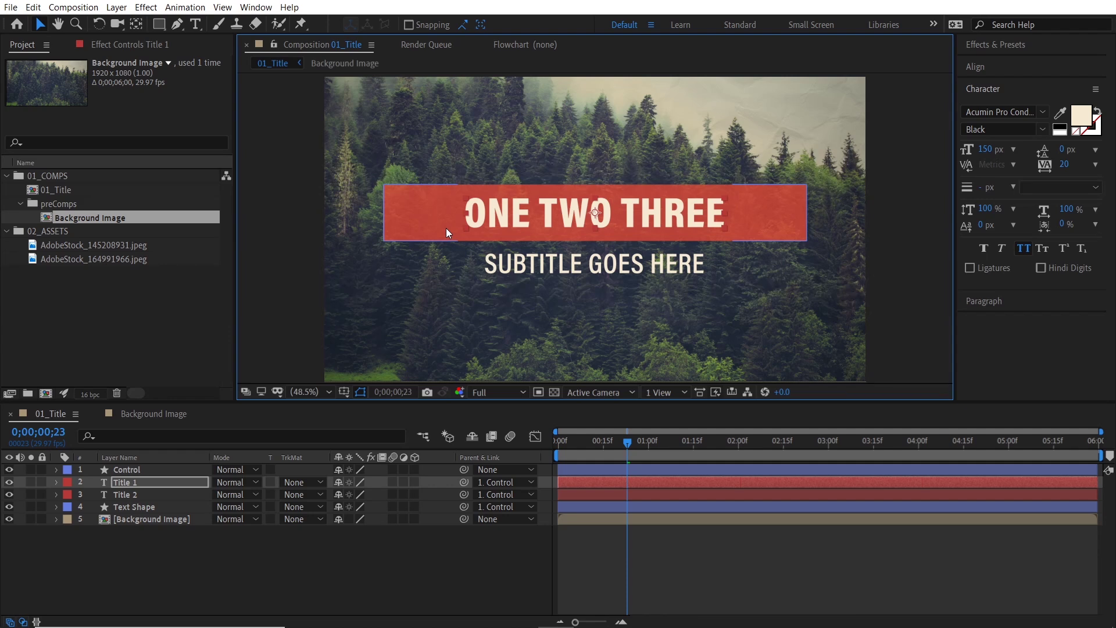
pyautogui.hotkey('ctrl', 'z')
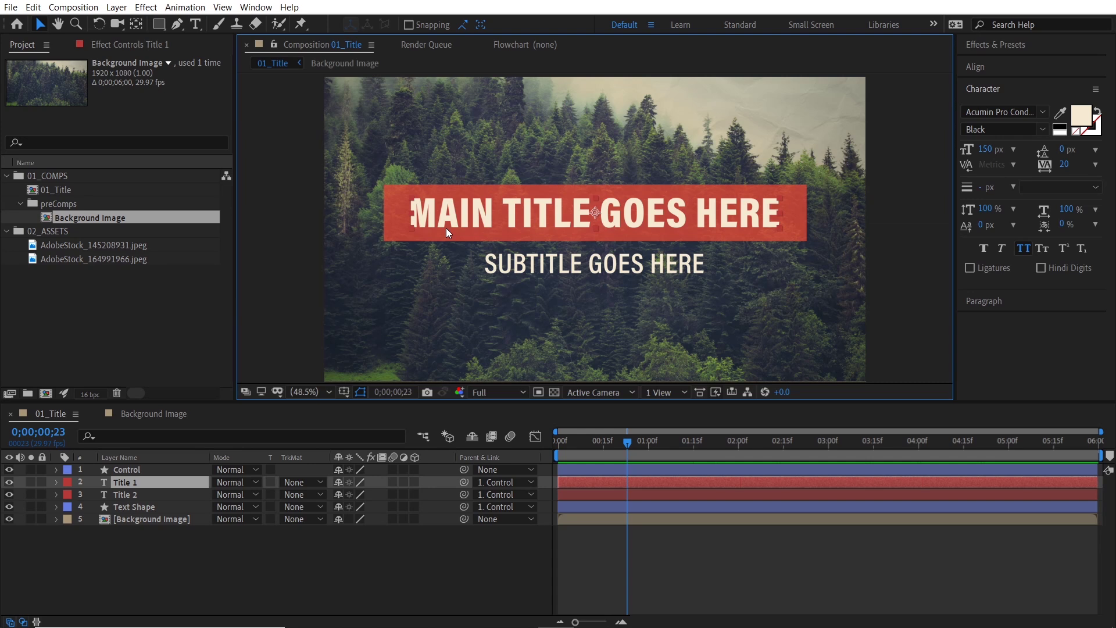
# - Filter the Text Shape layer's properties by "size" to reveal the rectangle's Size, and try changing its width
pyautogui.click(172, 506)
pyautogui.hotkey('ctrl', 'f')
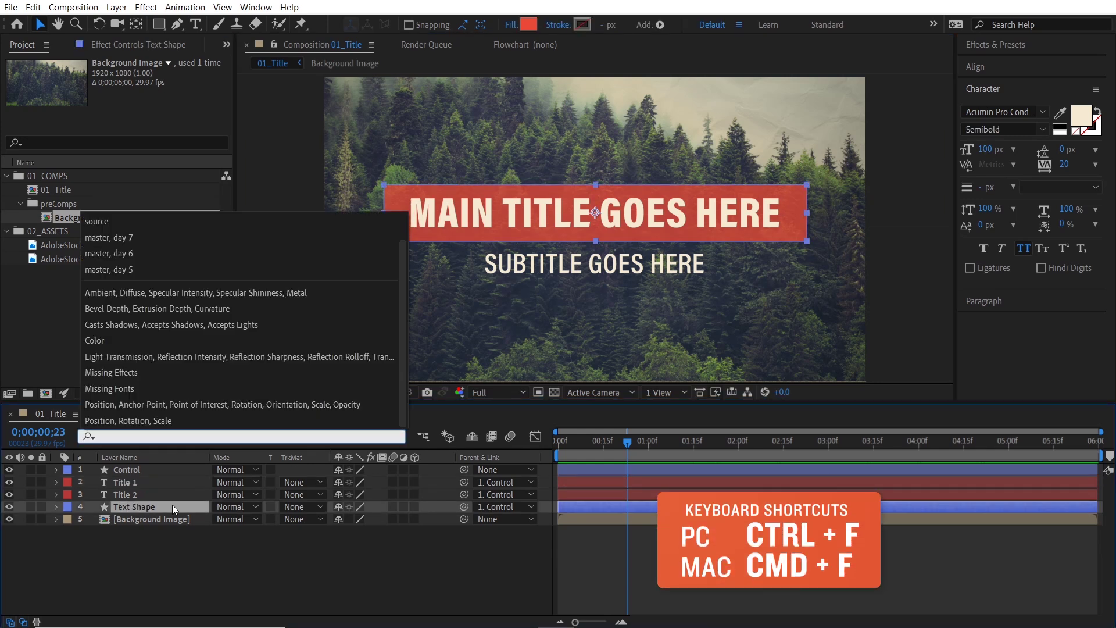
pyautogui.write('size')
pyautogui.click(150, 561)
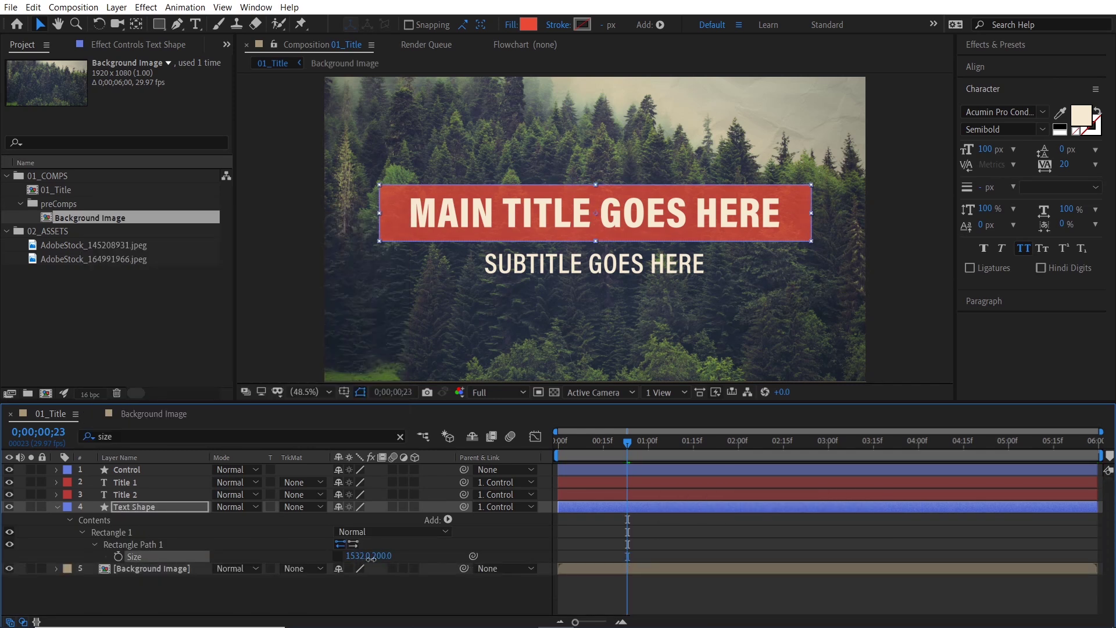
pyautogui.moveTo(370, 559); pyautogui.dragTo(412, 555)
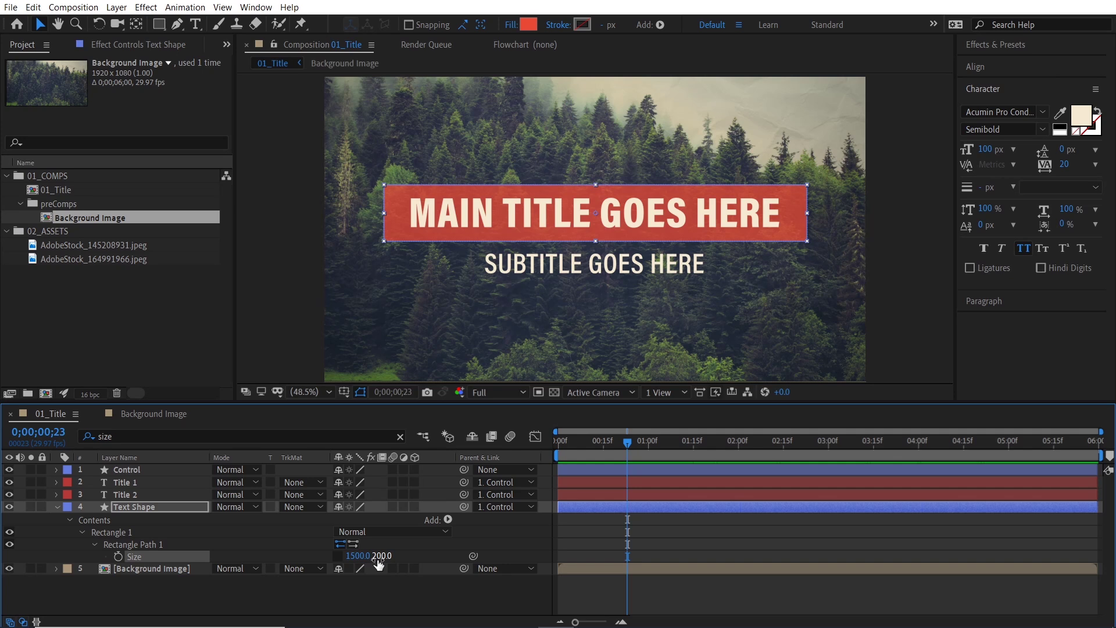
# - Add a Slider Control expression control to the Text Shape layer
pyautogui.click(167, 507)
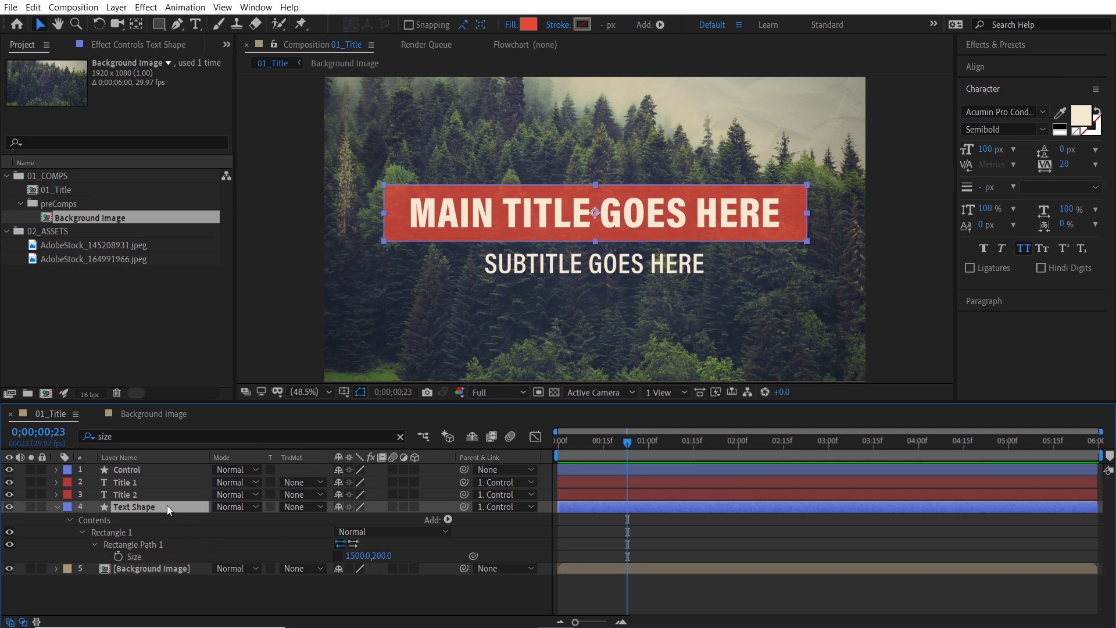
pyautogui.click(155, 44)
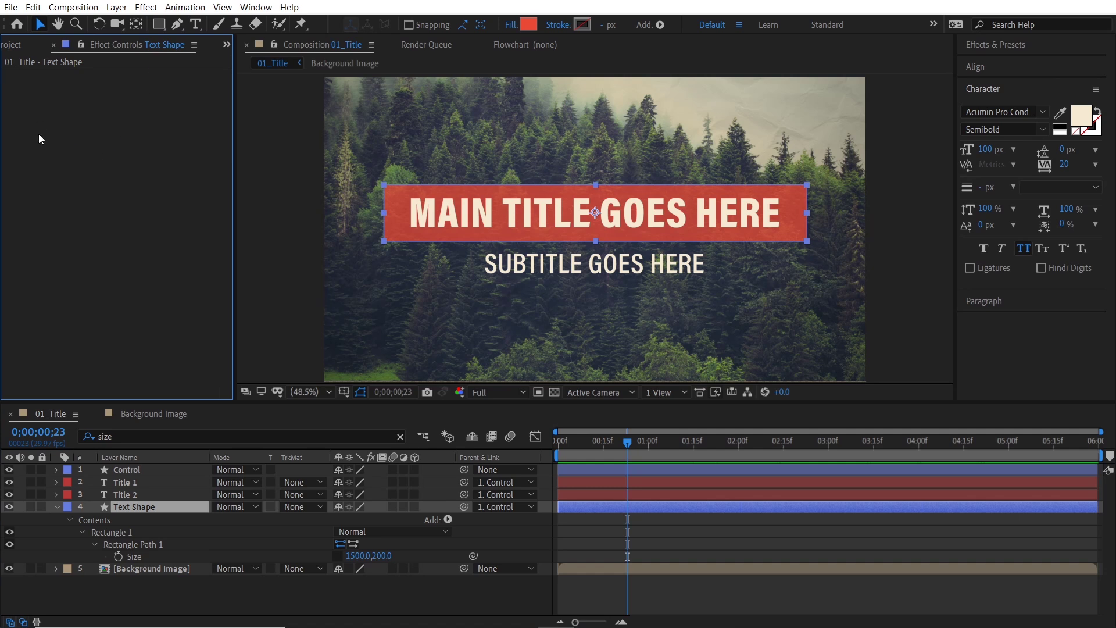
pyautogui.rightClick(34, 114)
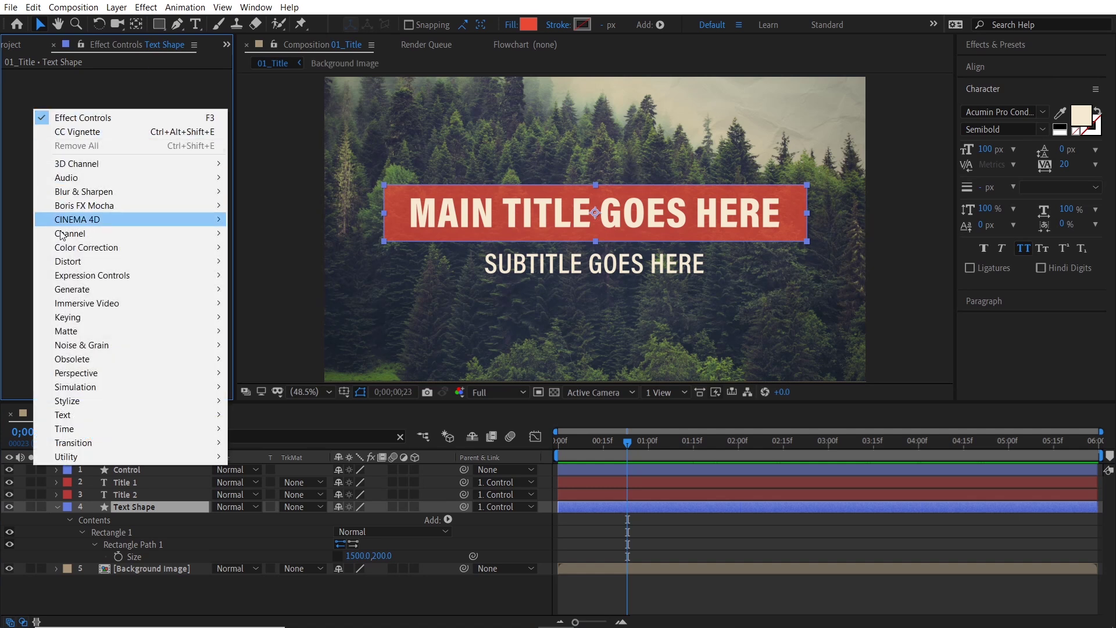
pyautogui.moveTo(117, 278)
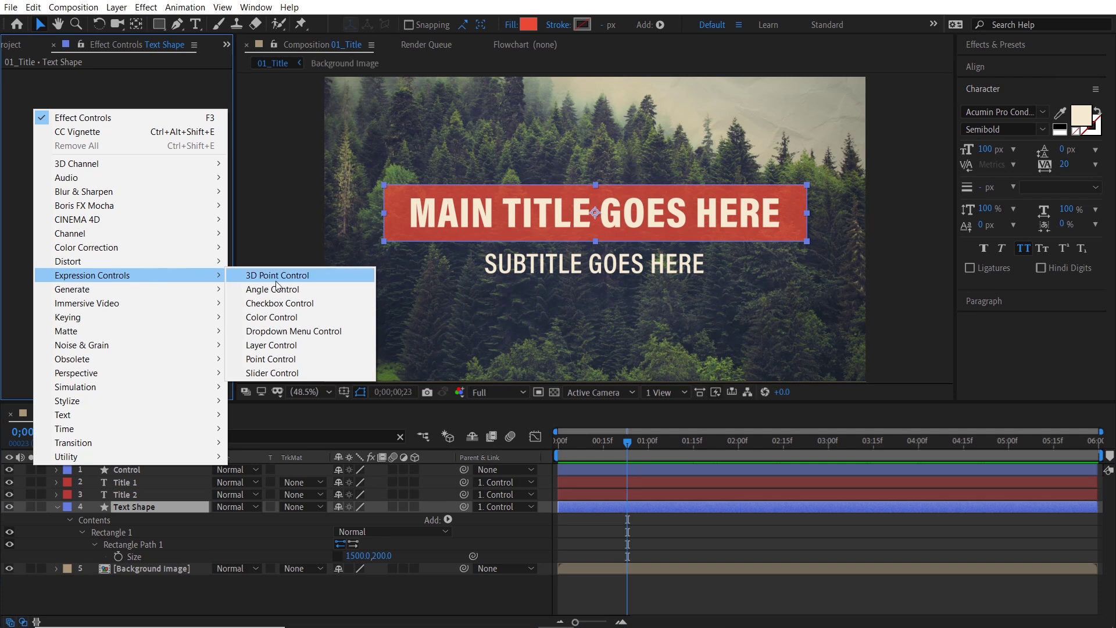
pyautogui.click(301, 375)
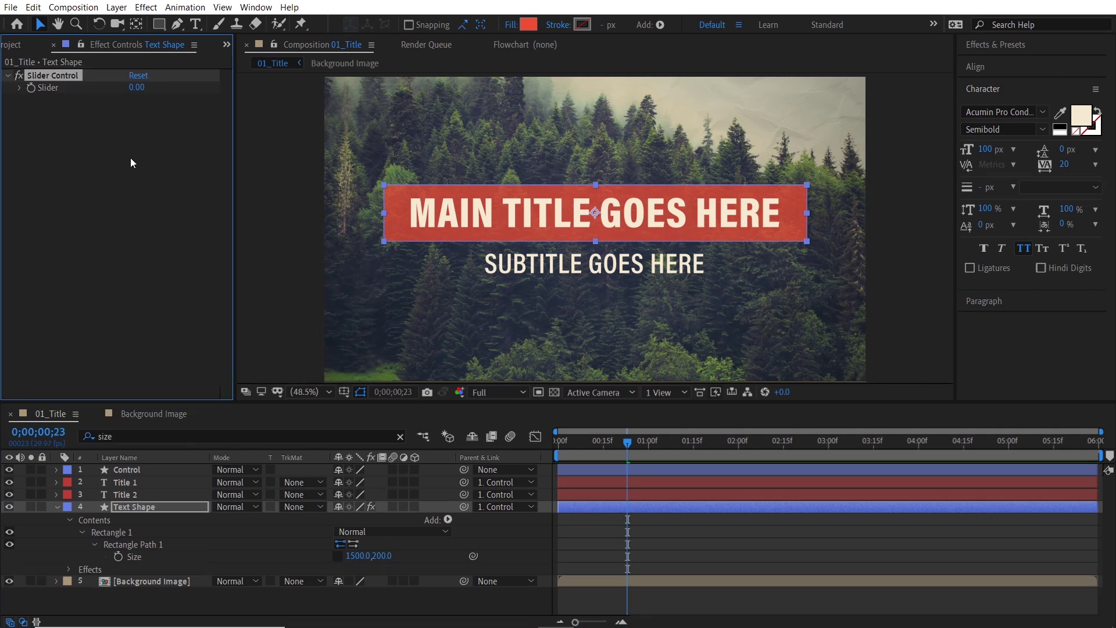
# - Set the Text Shape layer's Slider Control value to 1500
pyautogui.moveTo(137, 87); pyautogui.dragTo(195, 88)
pyautogui.click(137, 87)
pyautogui.write('1500')
pyautogui.press('Return')
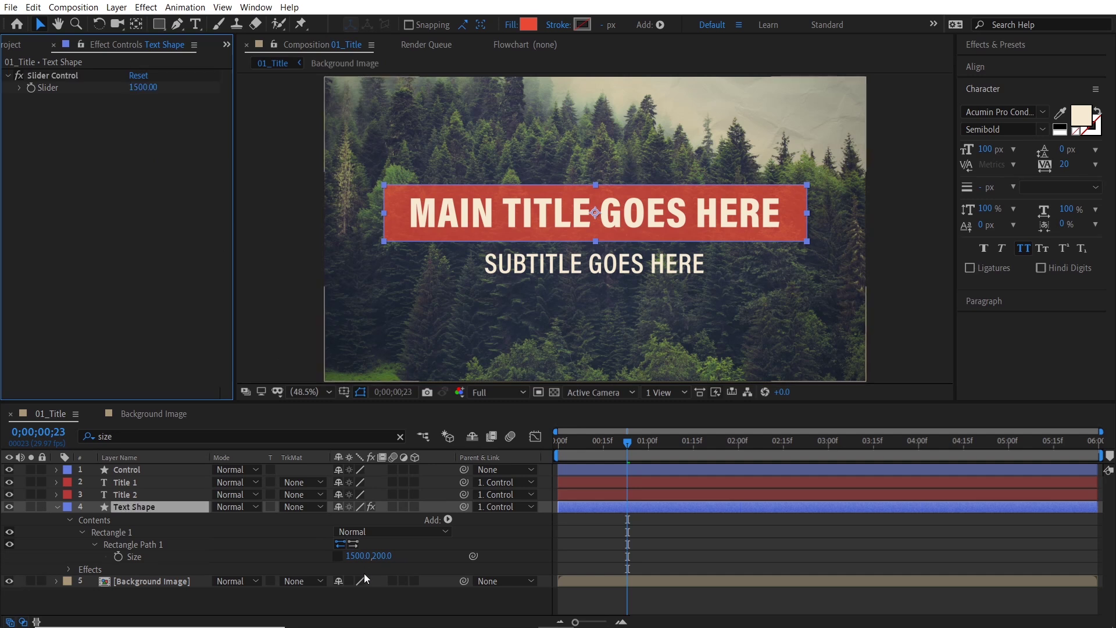
# - Rename the Slider Control effect as X Size and try out its slider
pyautogui.click(66, 77)
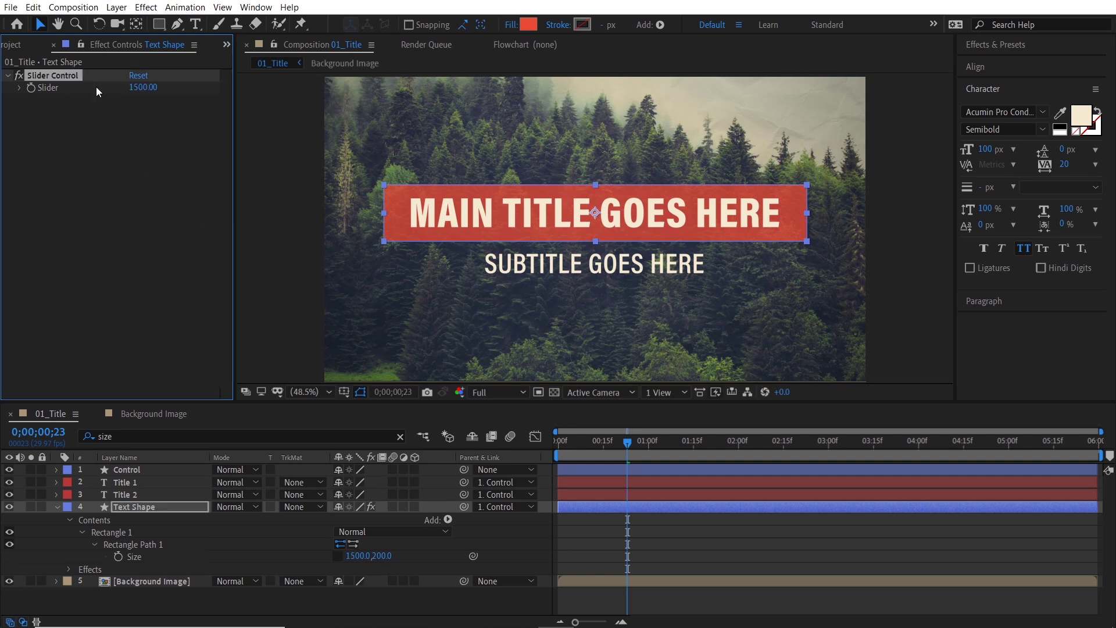
pyautogui.press('Return')
pyautogui.write('X Size')
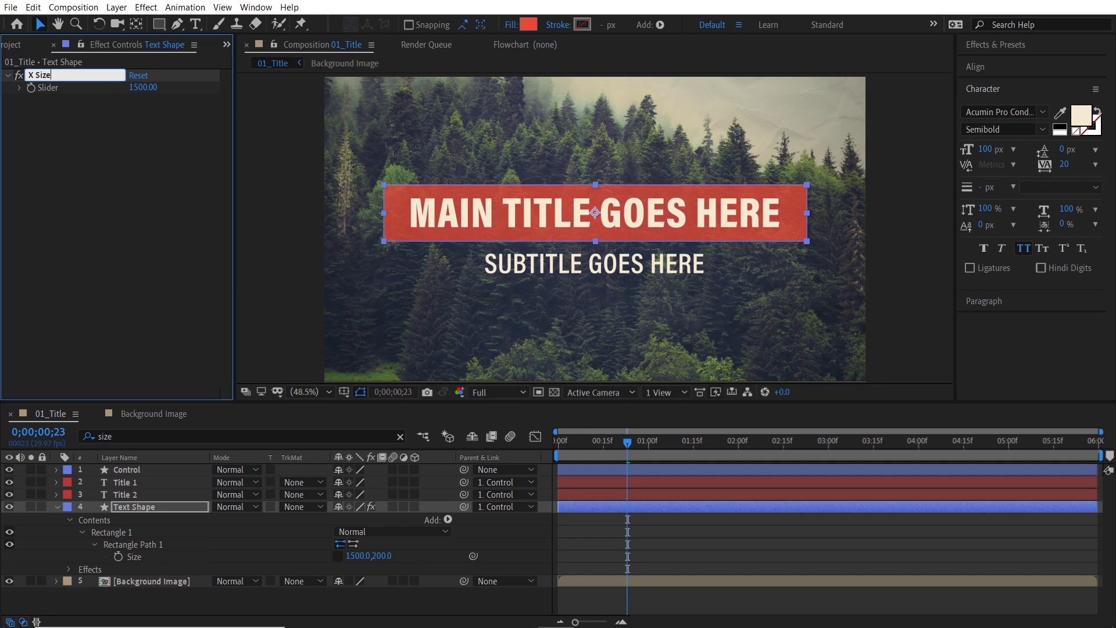
pyautogui.press('Return')
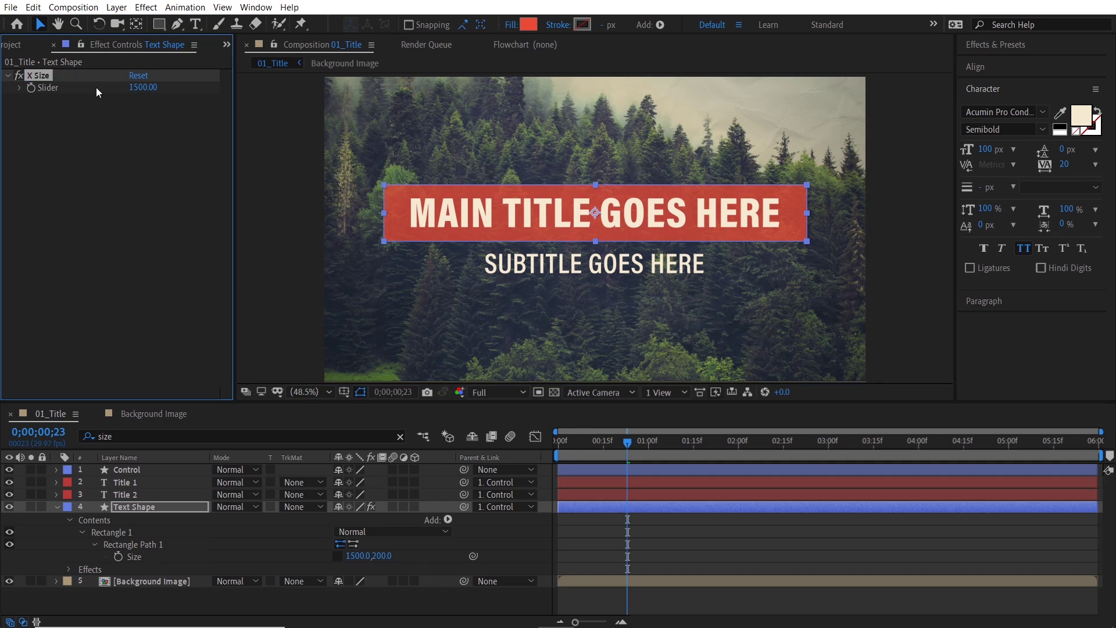
pyautogui.moveTo(143, 87); pyautogui.dragTo(177, 93)
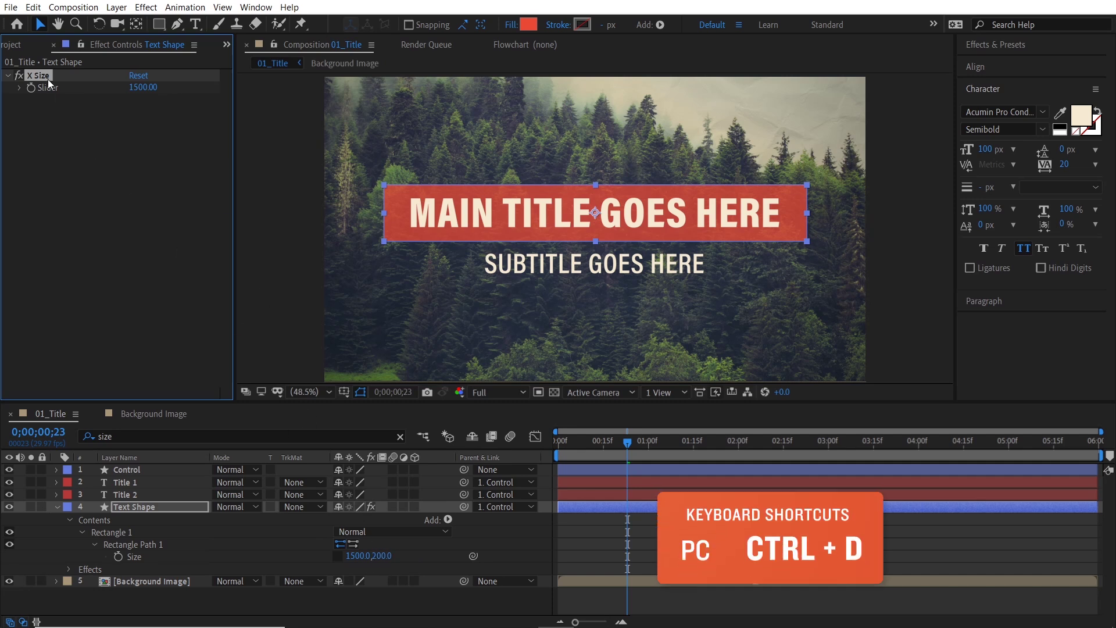
# - Duplicate the X Size slider effect on the Text Shape layer and rename the copy as Y Size
pyautogui.hotkey('ctrl', 'd')
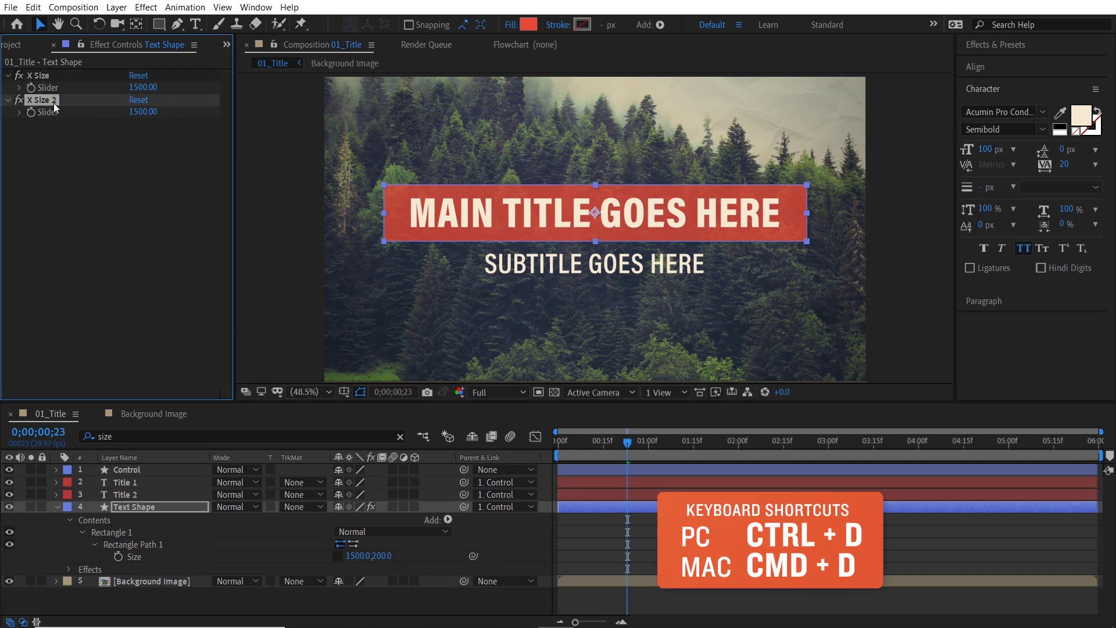
pyautogui.press('Return')
pyautogui.write('Y Size')
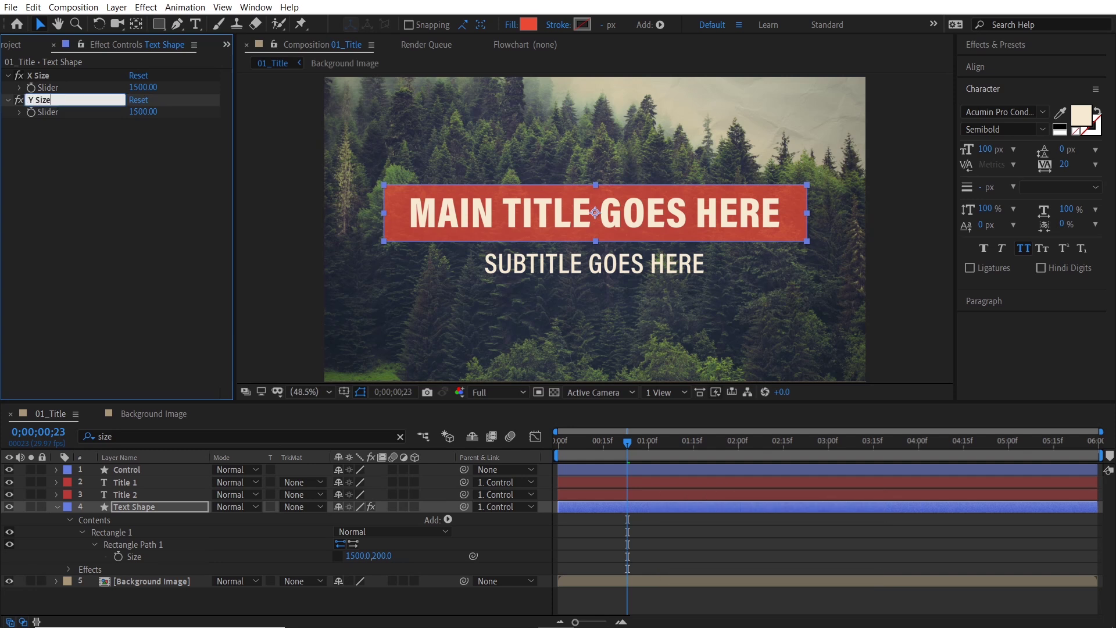
pyautogui.press('Return')
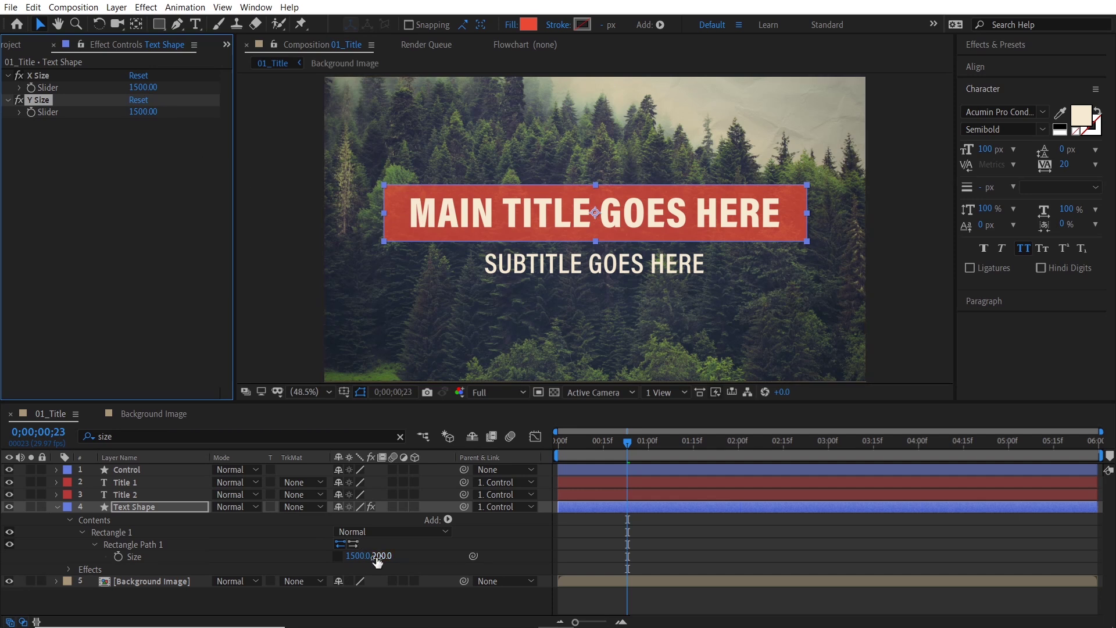
# - Set the Y Size slider value to 200
pyautogui.click(143, 112)
pyautogui.write('200')
pyautogui.click(169, 158)
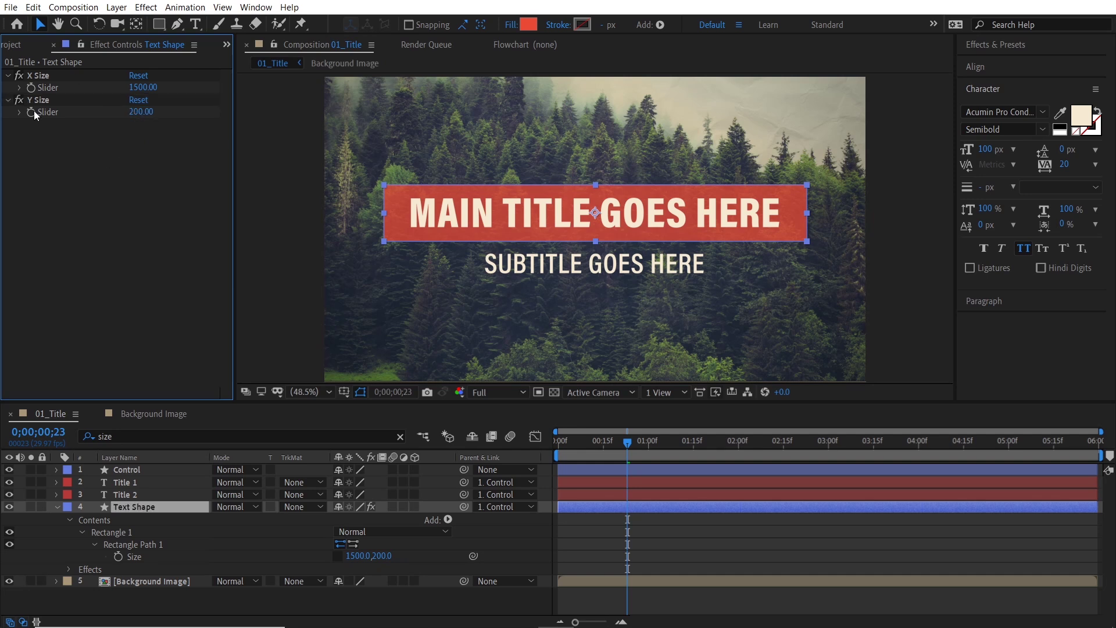
pyautogui.click(372, 562)
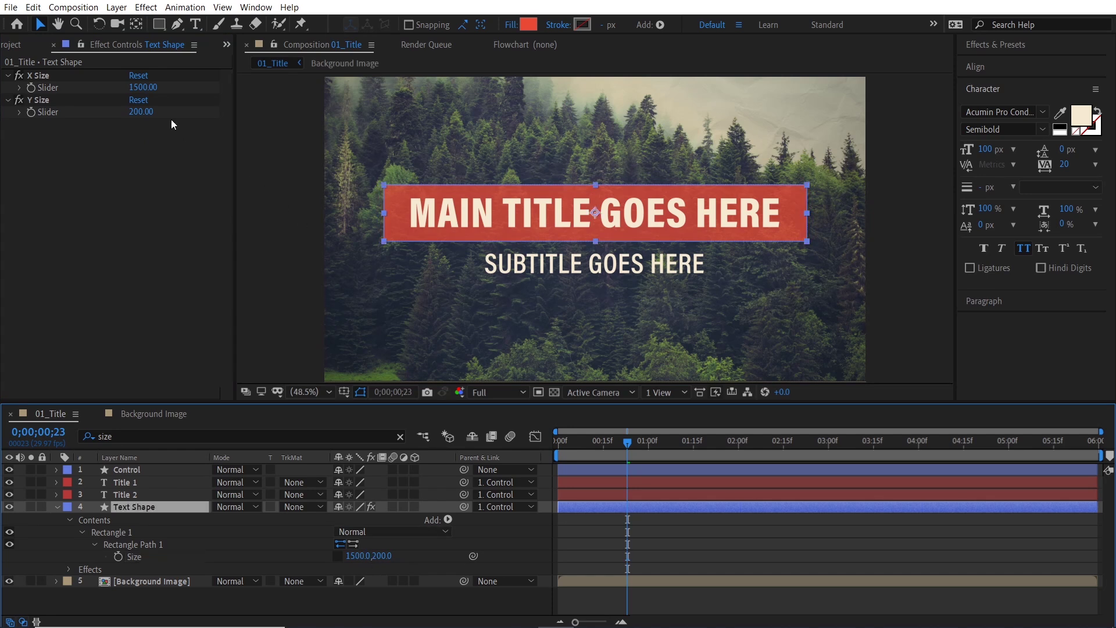
pyautogui.click(146, 92)
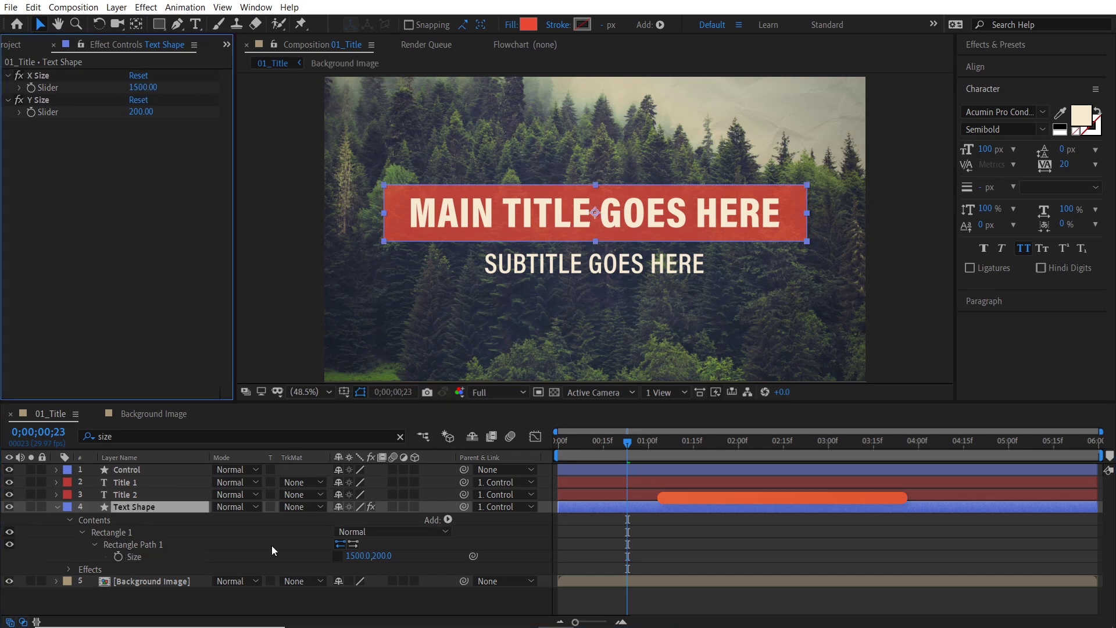
# - Add an expression to the Text Shape rectangle's Size property, replacing the default text with the placeholder array [33, 44]
pyautogui.keyDown('alt'); pyautogui.click(119, 556); pyautogui.keyUp('alt')
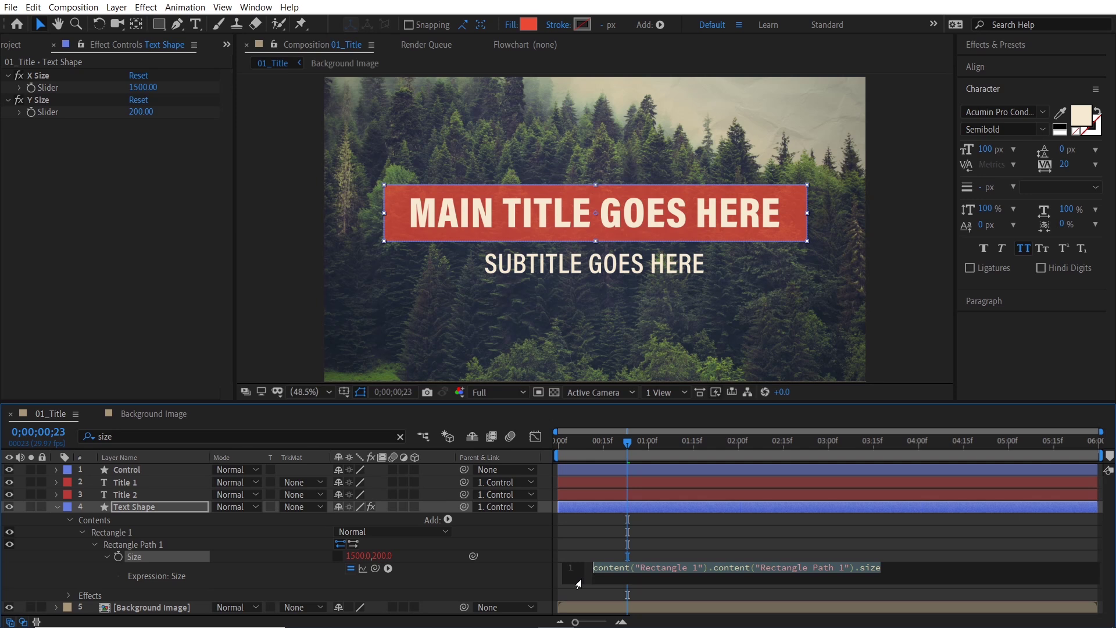
pyautogui.press('BackSpace')
pyautogui.write('[]')
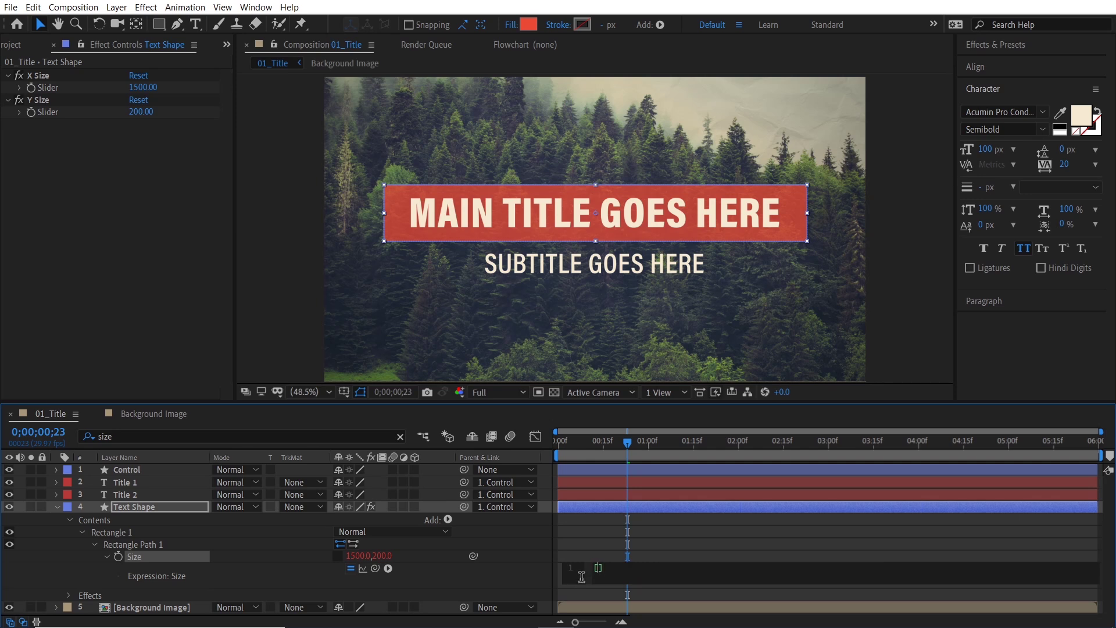
pyautogui.write('33, 44')
pyautogui.moveTo(593, 568); pyautogui.dragTo(639, 566)
pyautogui.doubleClick(605, 572)
pyautogui.doubleClick(624, 567)
pyautogui.click(525, 575)
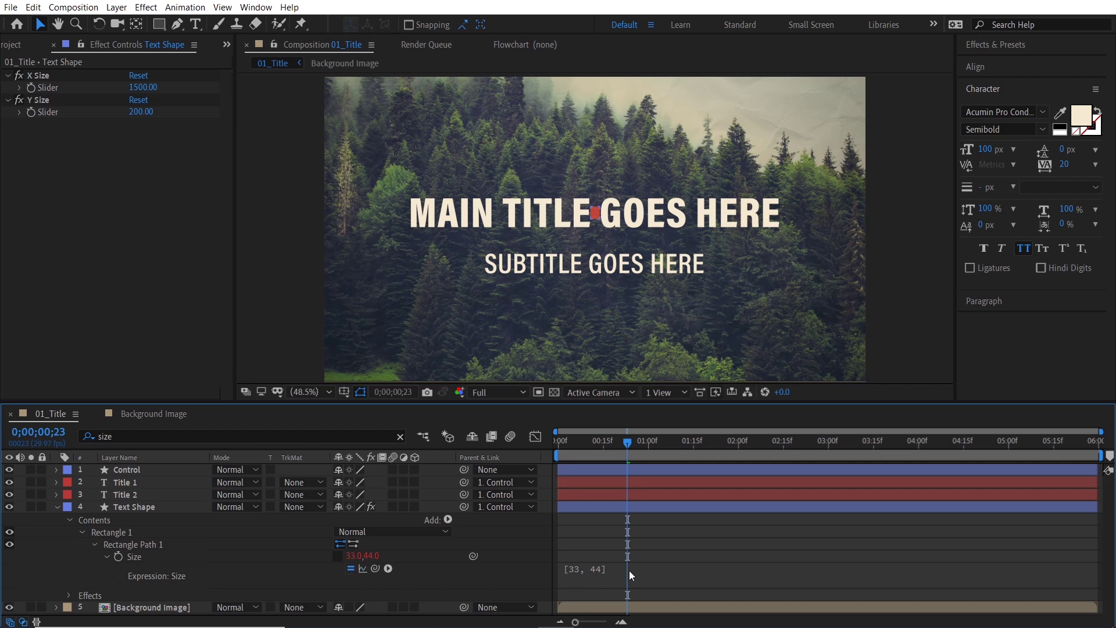
# - Replace the 33 in the Size expression with a link to the X Size slider and apply the expression
pyautogui.click(598, 575)
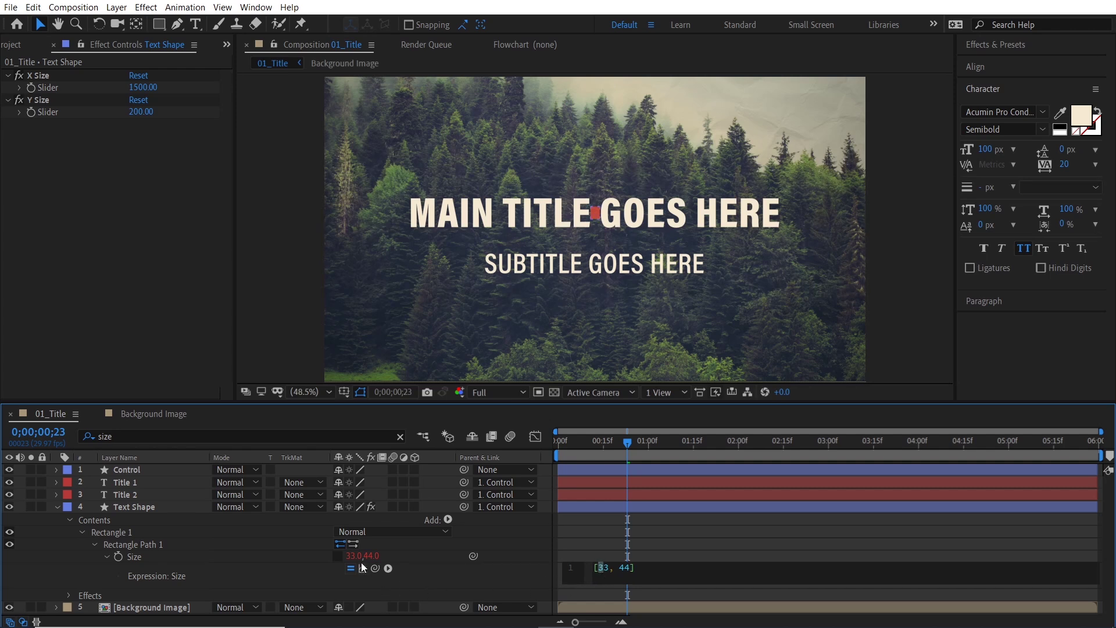
pyautogui.click(613, 567)
pyautogui.doubleClick(603, 567)
pyautogui.moveTo(375, 567); pyautogui.dragTo(65, 90)
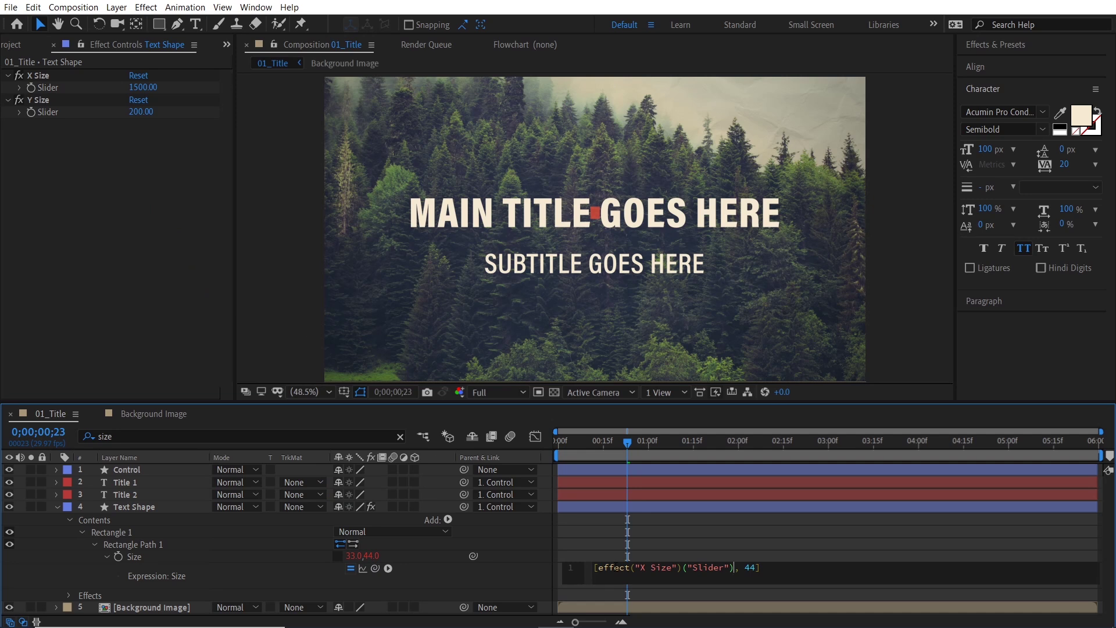
pyautogui.click(515, 556)
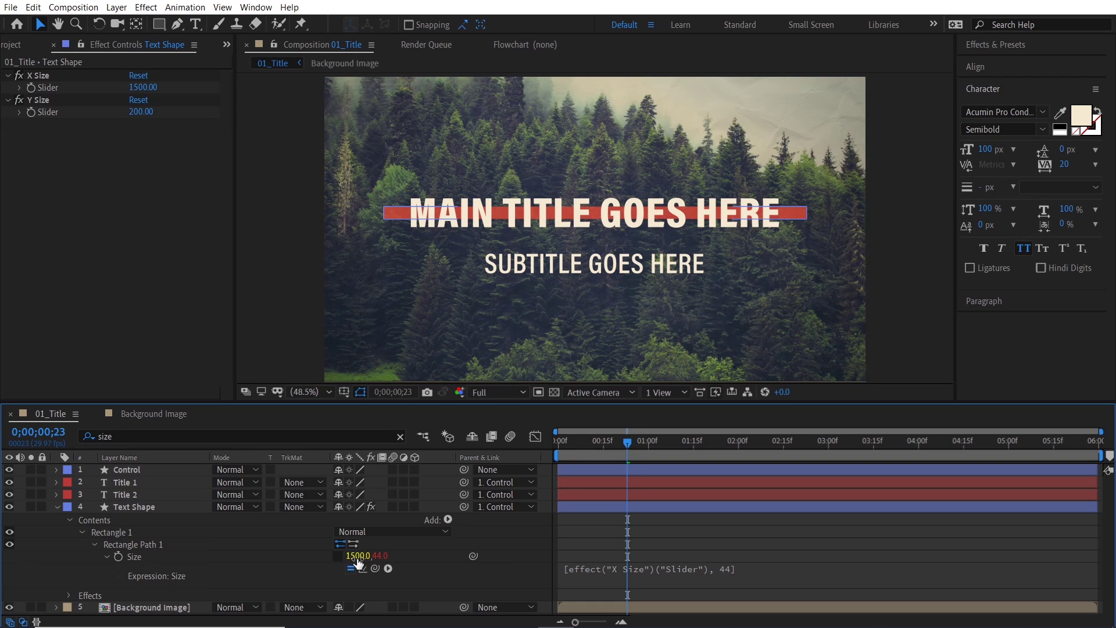
# - Replace the 44 in the Size expression with a link to the Y Size slider and apply the expression
pyautogui.click(700, 574)
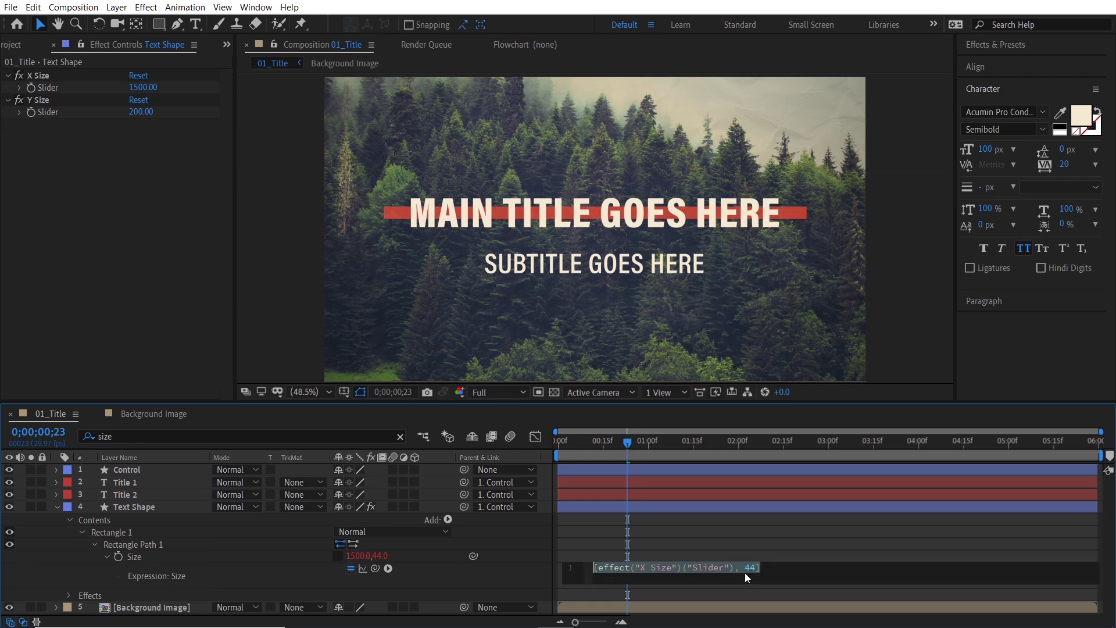
pyautogui.doubleClick(750, 568)
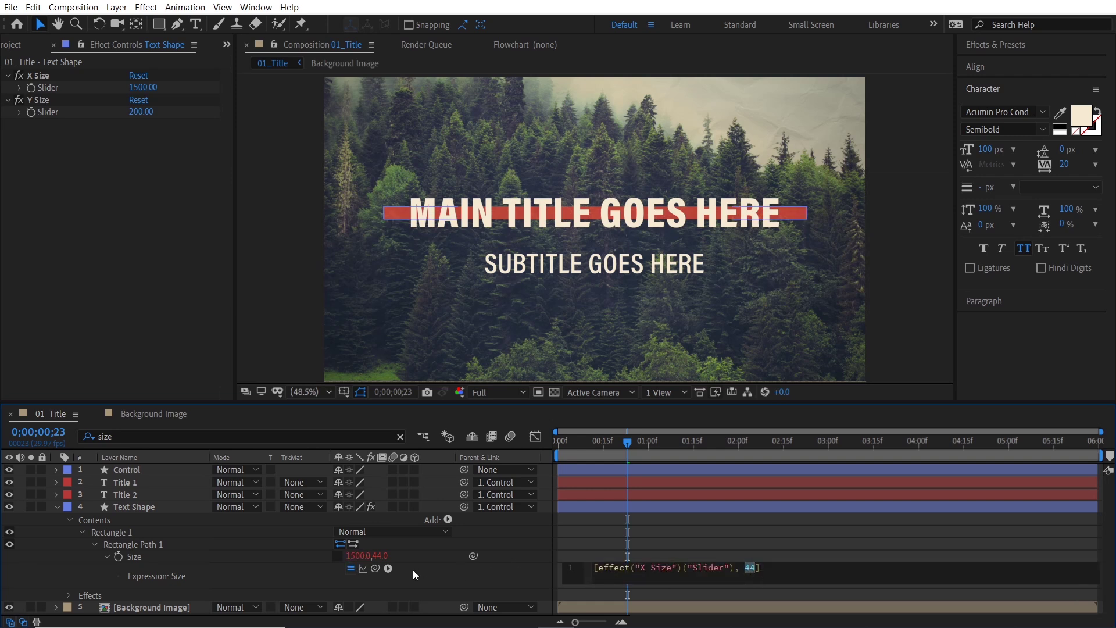
pyautogui.moveTo(375, 568); pyautogui.dragTo(107, 113)
pyautogui.click(476, 583)
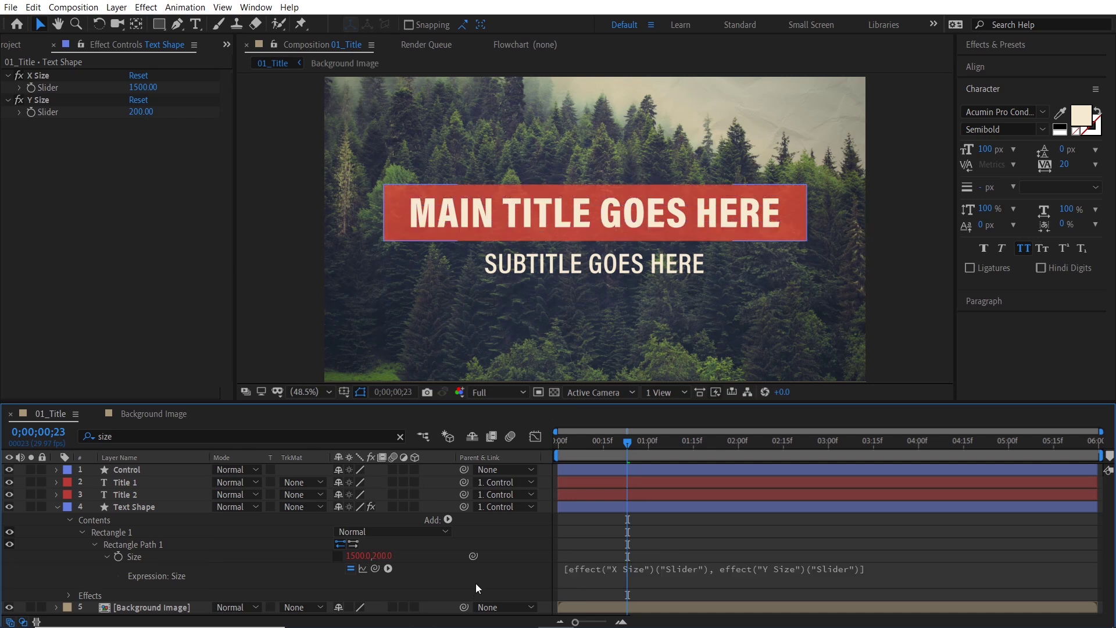
# - Test the text box resizing with different X Size and Y Size slider values, and undo the slider changes
pyautogui.moveTo(143, 87); pyautogui.dragTo(221, 100)
pyautogui.moveTo(142, 112); pyautogui.dragTo(215, 125)
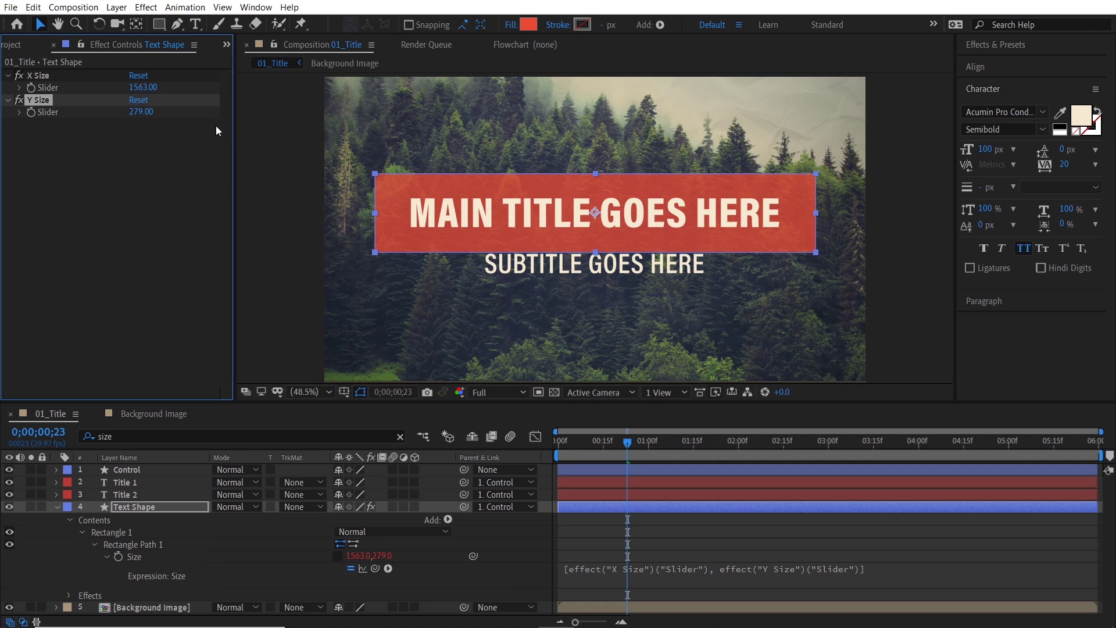
pyautogui.hotkey('ctrl', 'z')
pyautogui.hotkey('ctrl', 'z')
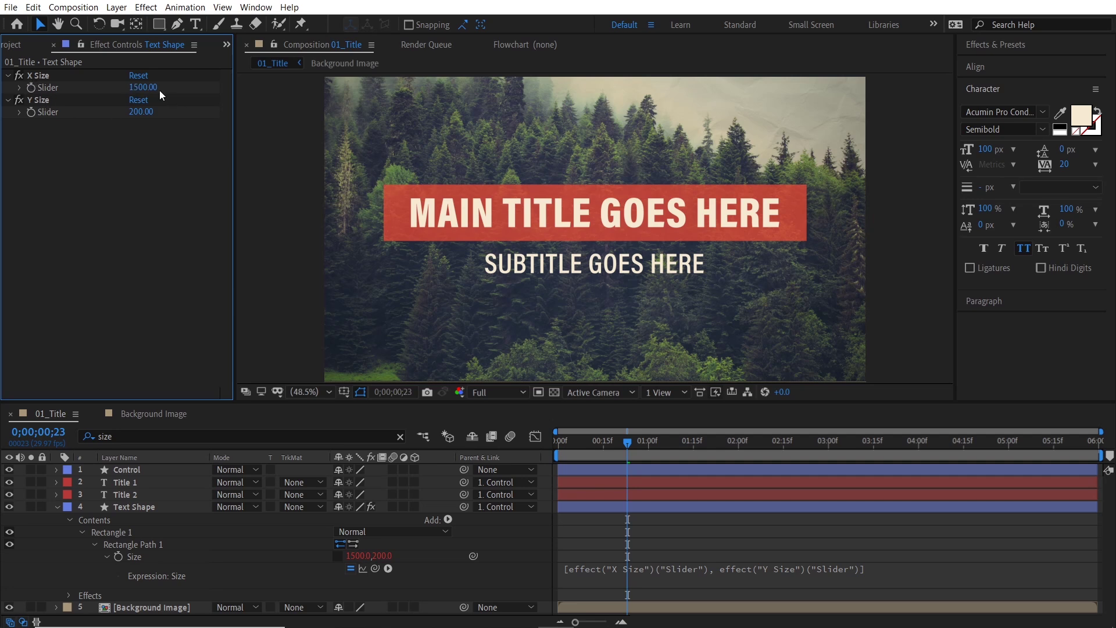
pyautogui.moveTo(157, 89); pyautogui.dragTo(217, 97)
pyautogui.moveTo(143, 112); pyautogui.dragTo(179, 115)
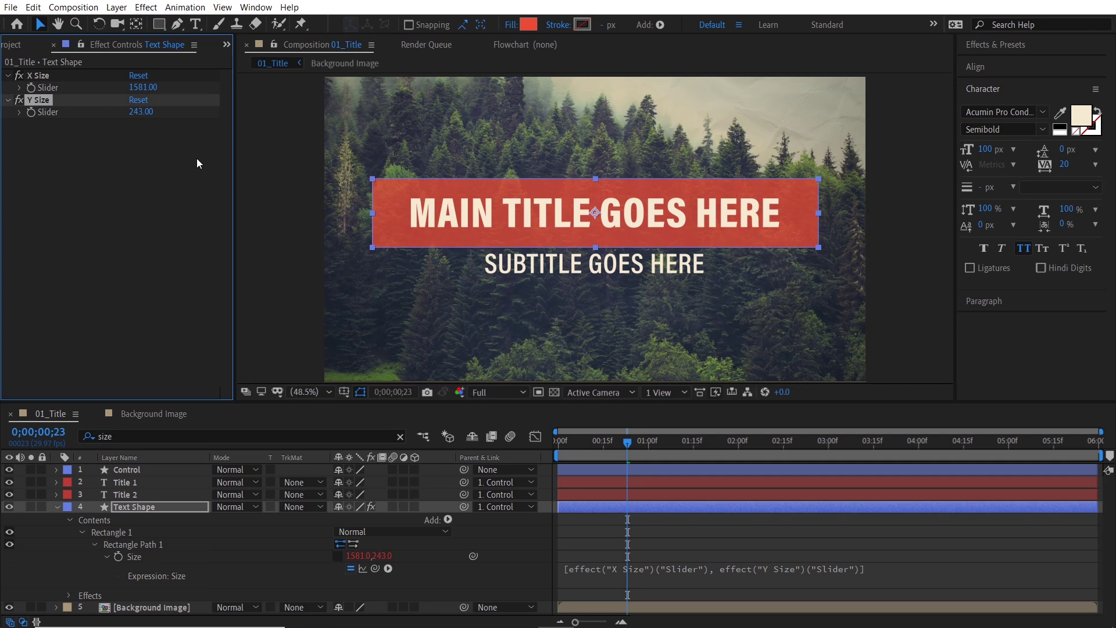
pyautogui.hotkey('ctrl', 'z')
pyautogui.hotkey('ctrl', 'z')
pyautogui.hotkey('ctrl', 'z')
pyautogui.hotkey('ctrl', 'z')
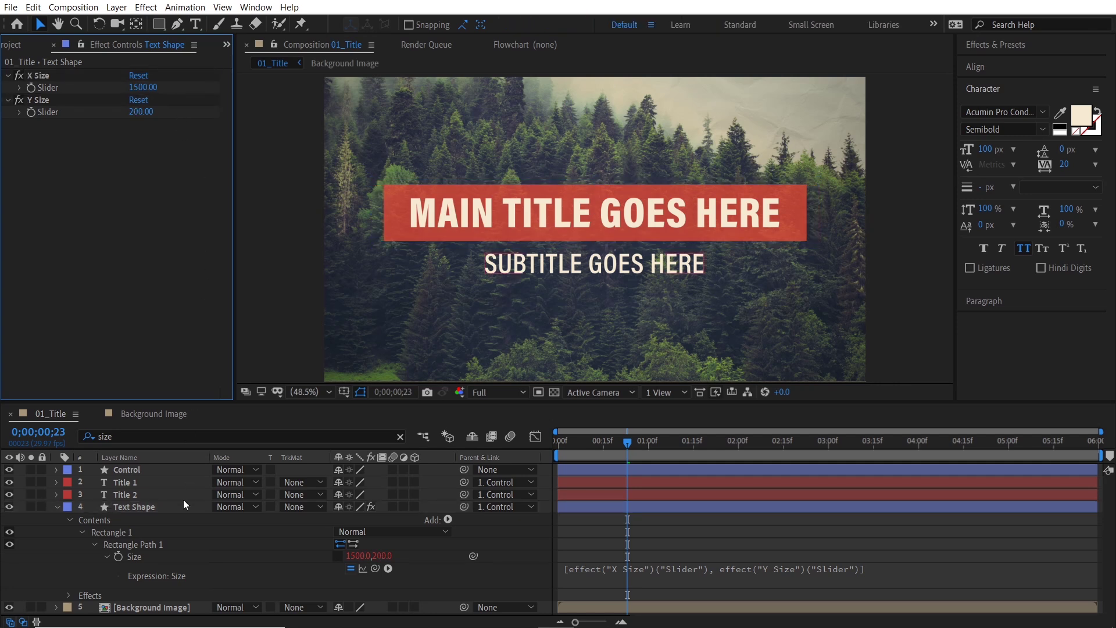
# - Add an expression to the Text Shape layer's X Size slider and link it to the Title 1 layer
pyautogui.click(172, 504)
pyautogui.press('e')
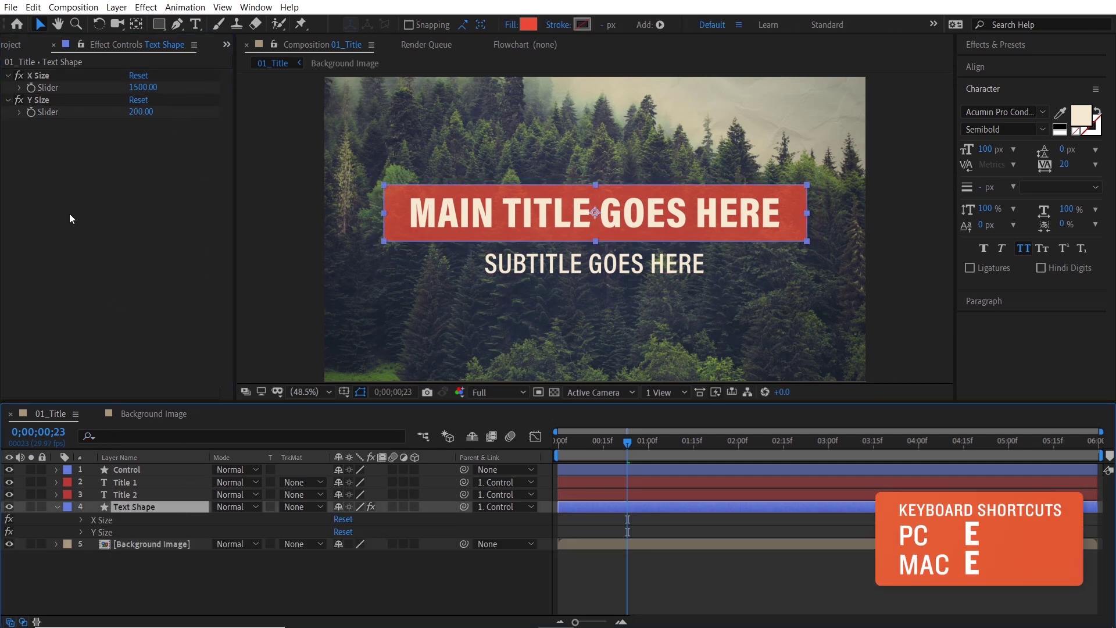
pyautogui.keyDown('ctrl'); pyautogui.keyDown('alt'); pyautogui.keyDown('shift'); pyautogui.click(113, 531); pyautogui.keyUp('shift'); pyautogui.keyUp('alt'); pyautogui.keyUp('ctrl')
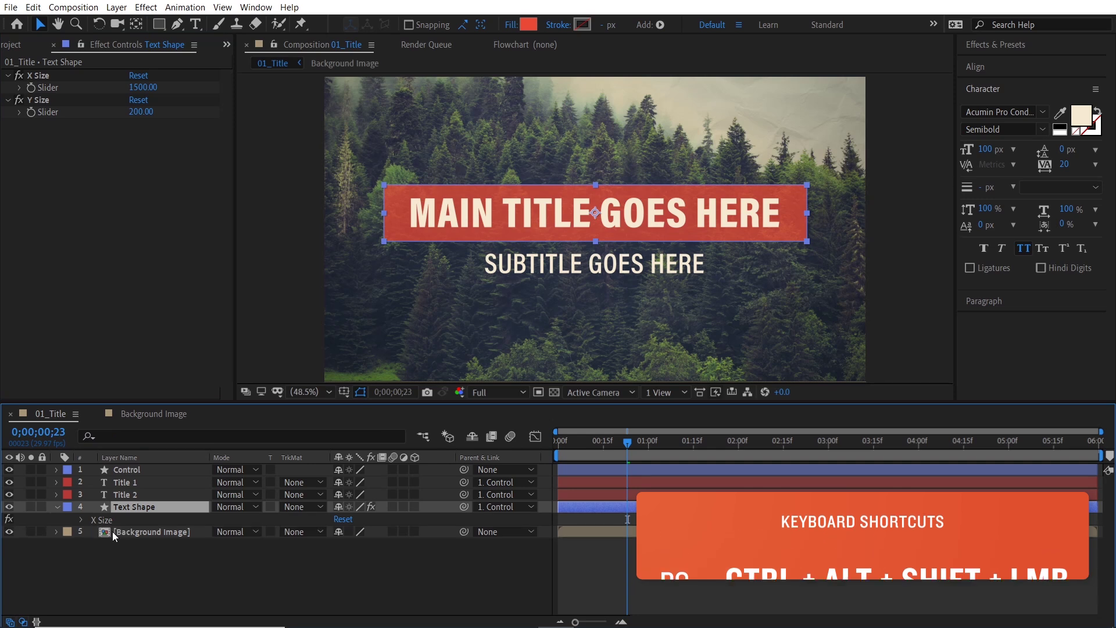
pyautogui.click(81, 519)
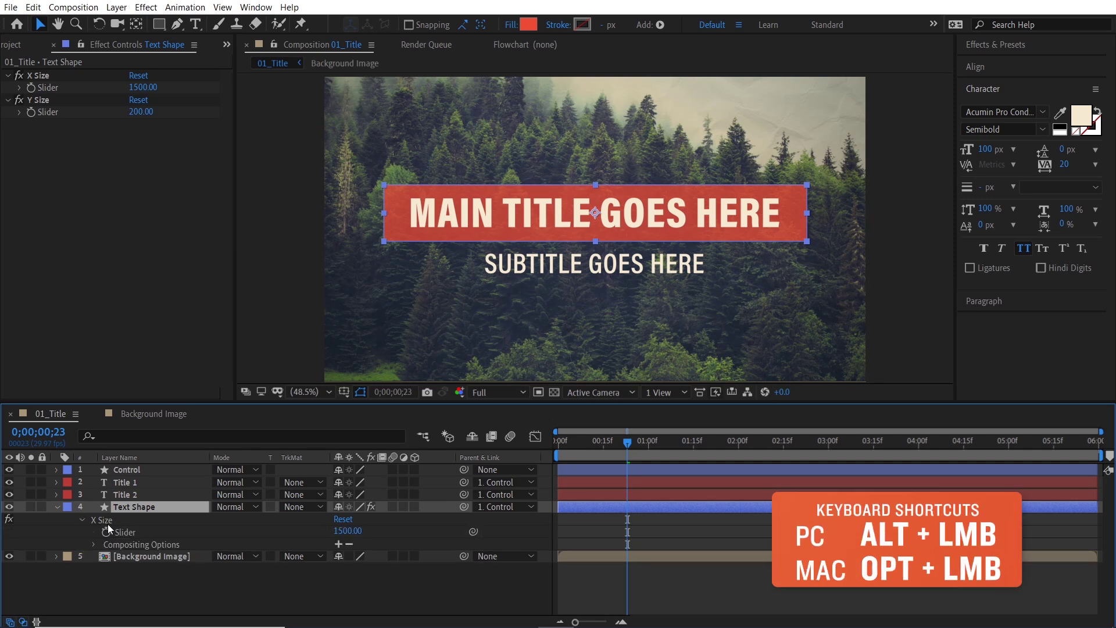
pyautogui.keyDown('alt'); pyautogui.click(107, 531); pyautogui.keyUp('alt')
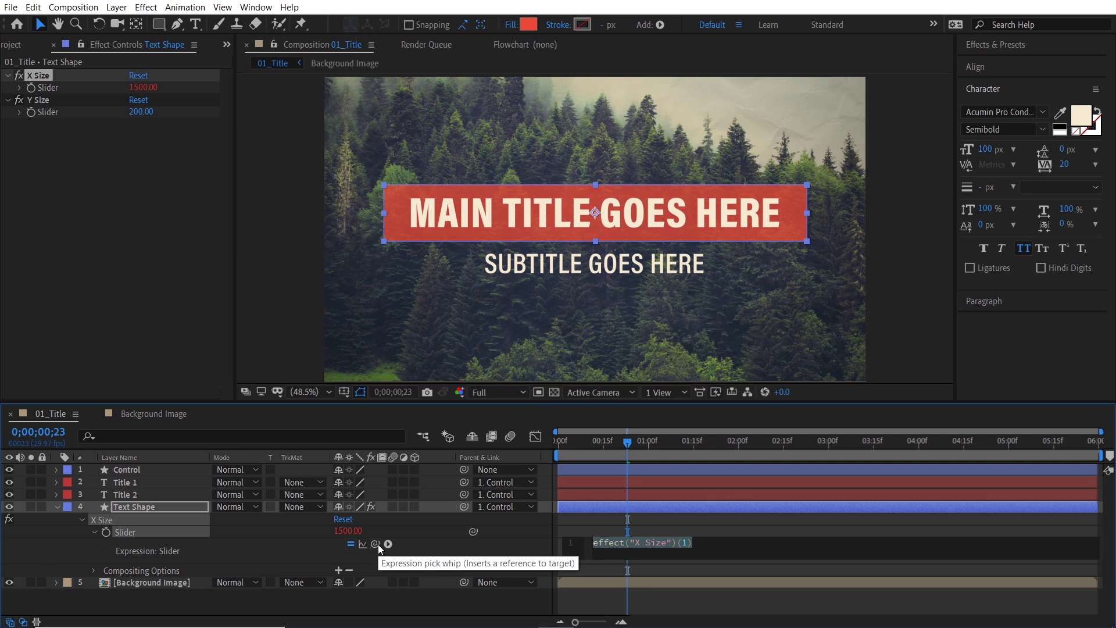
pyautogui.moveTo(377, 544); pyautogui.dragTo(144, 482)
pyautogui.click(685, 551)
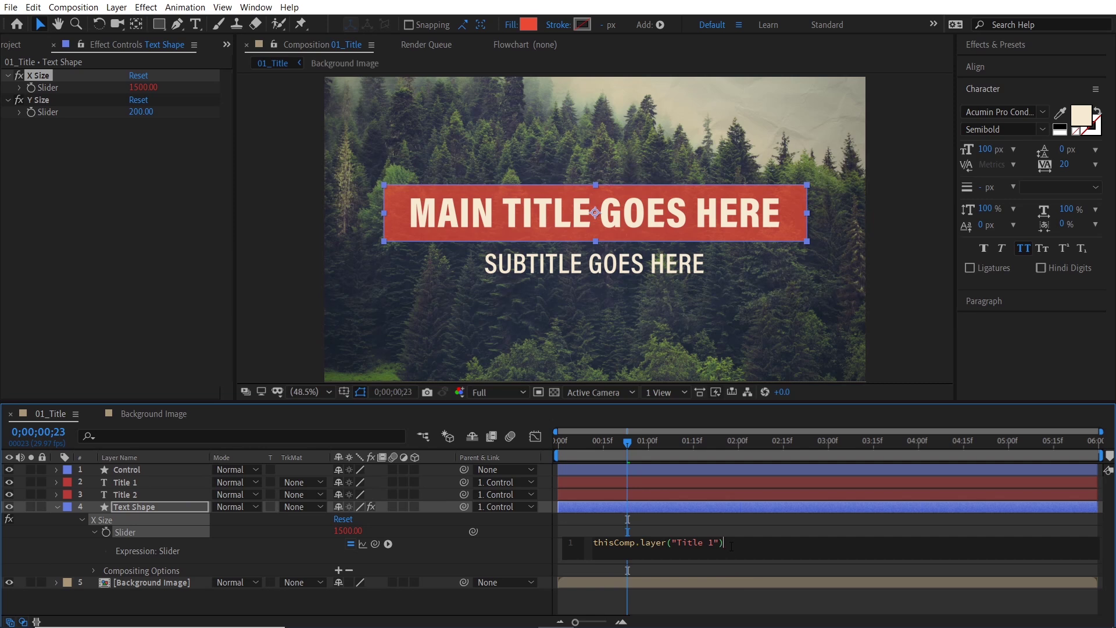
# - Extend the X Size expression with .sourceRectAtTime().width after the Title 1 layer reference and apply it
pyautogui.write('.sourceR')
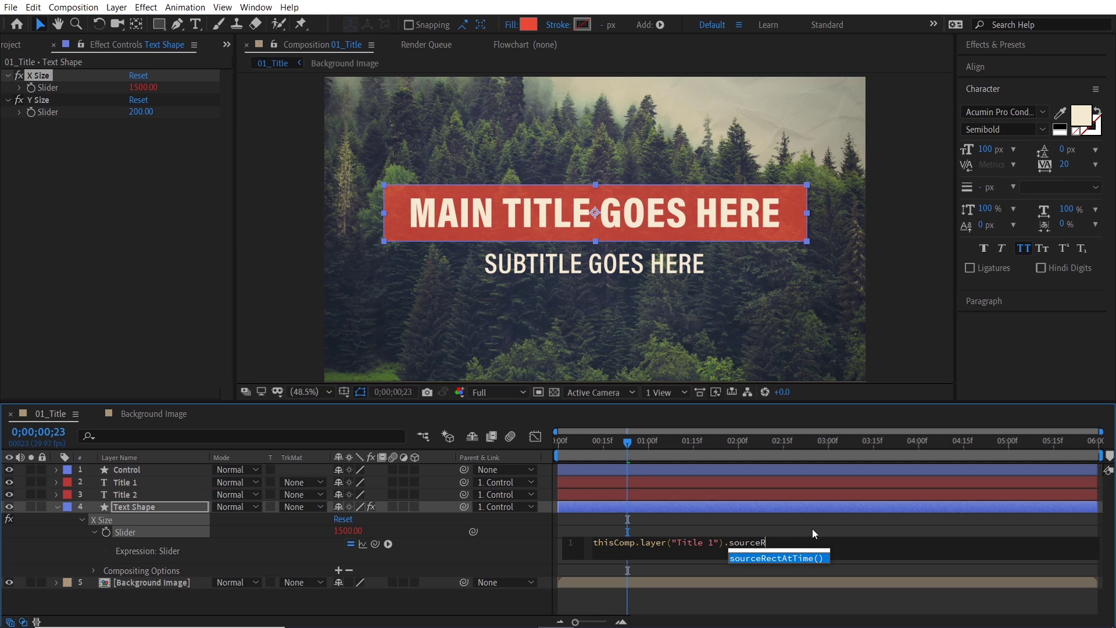
pyautogui.press('Return')
pyautogui.moveTo(728, 542); pyautogui.dragTo(824, 542)
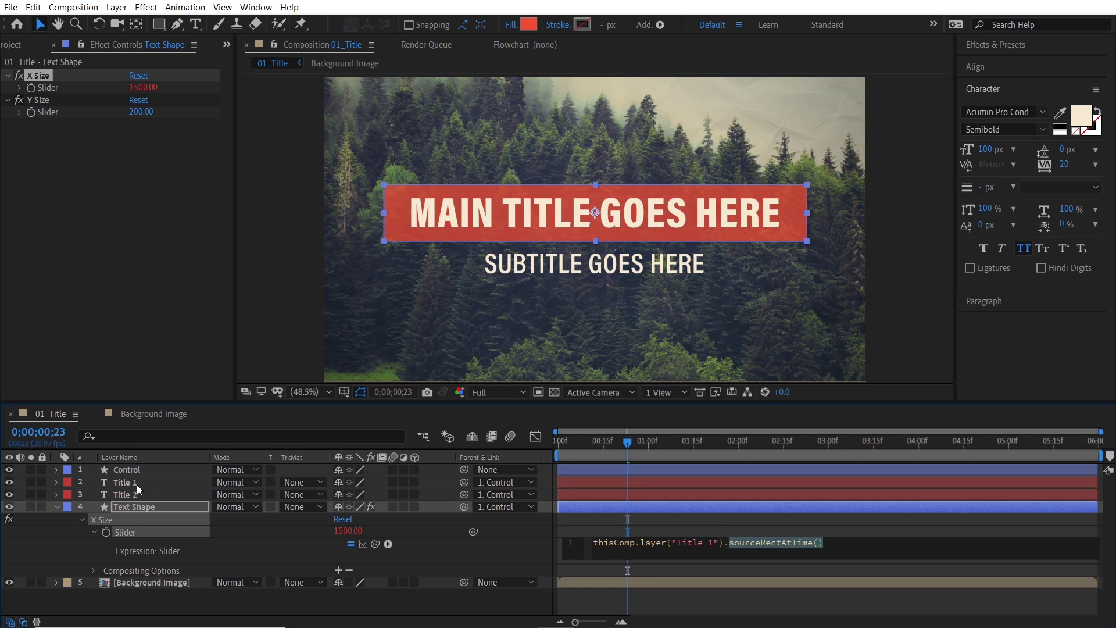
pyautogui.click(834, 543)
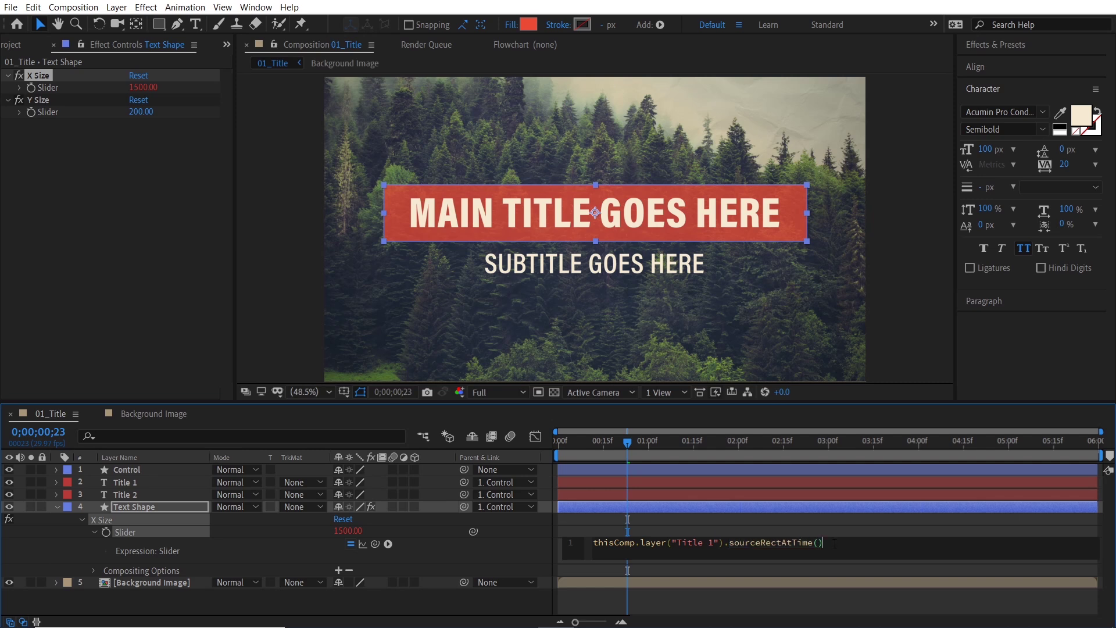
pyautogui.write('.width')
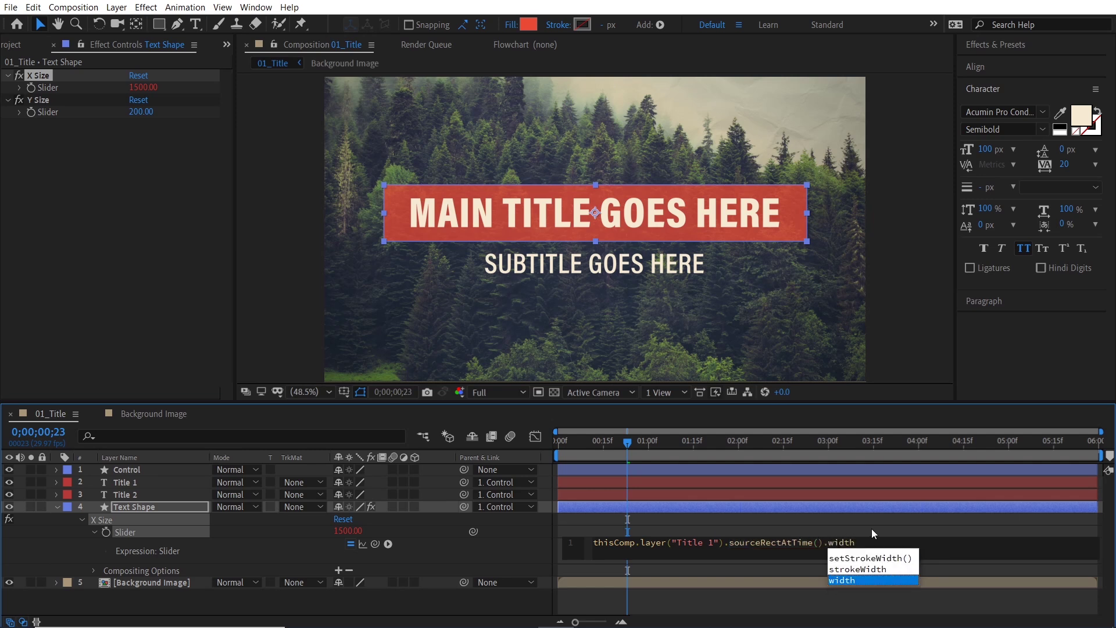
pyautogui.click(525, 538)
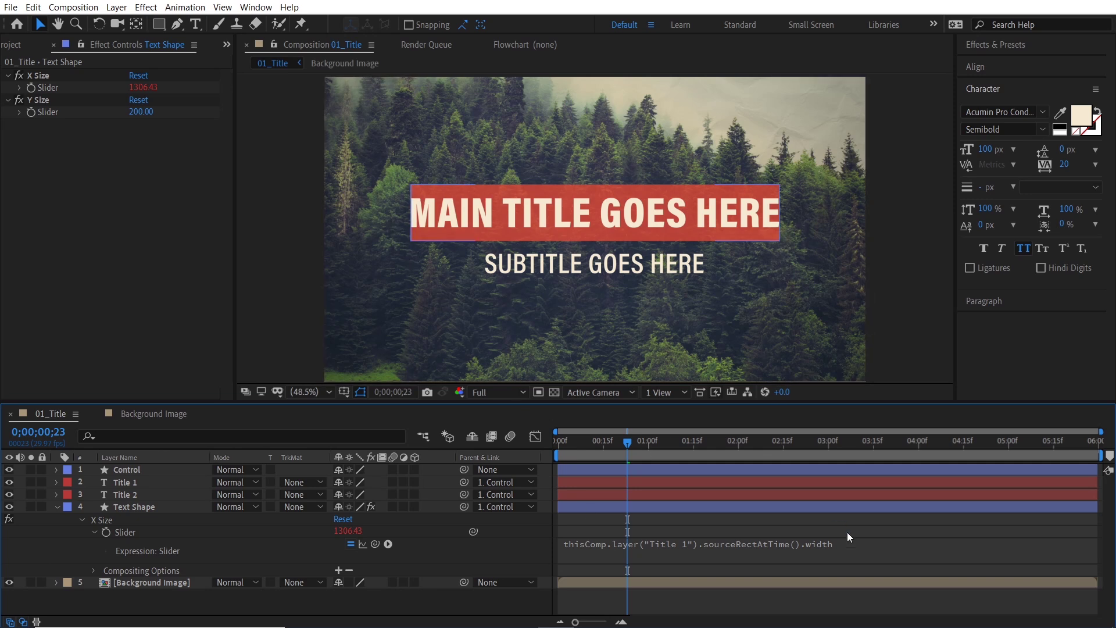
# - Append + 100 to the X Size slider's expression and apply it
pyautogui.click(861, 548)
pyautogui.write('+ 100')
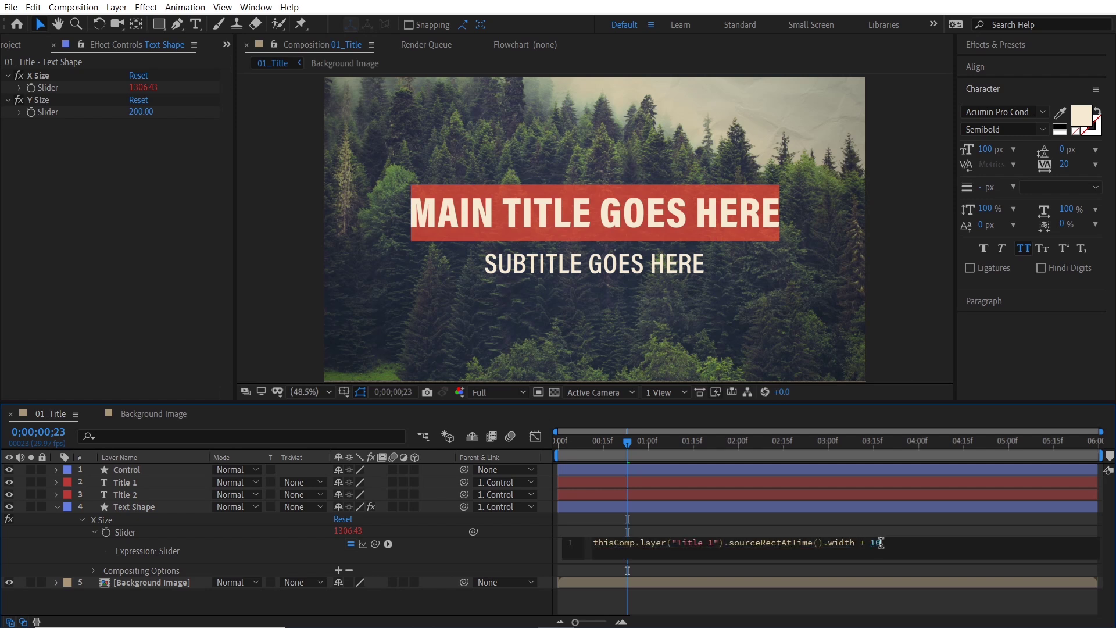
pyautogui.click(892, 524)
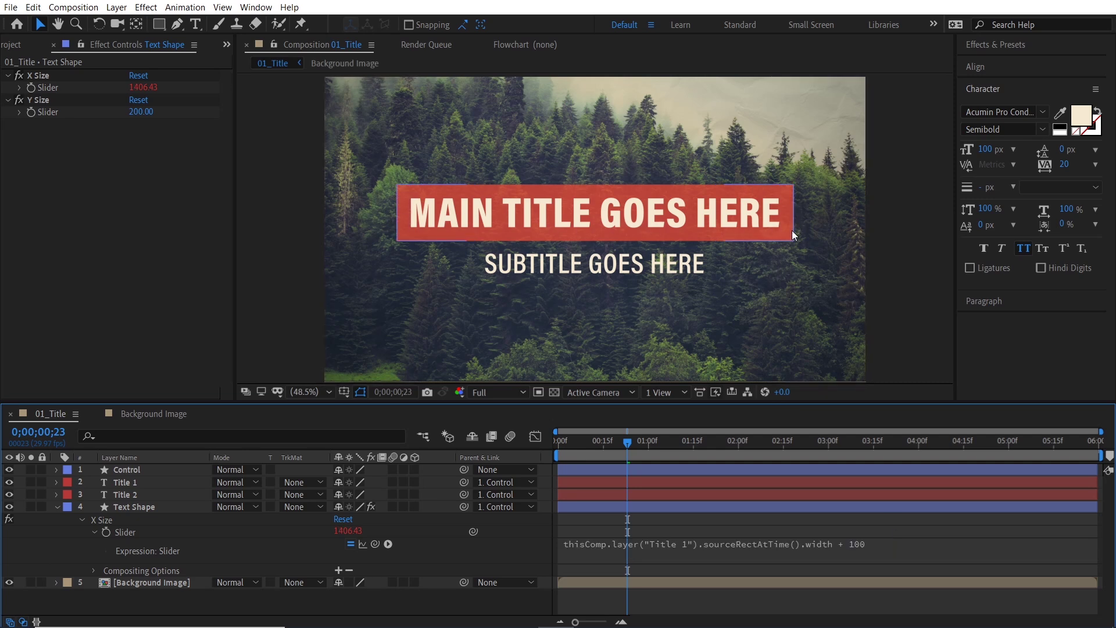
# - Test the box's automatic width by replacing the Title 1 text with "asdfasdfasdfasdf ASDF AS", and undo the text change
pyautogui.doubleClick(158, 483)
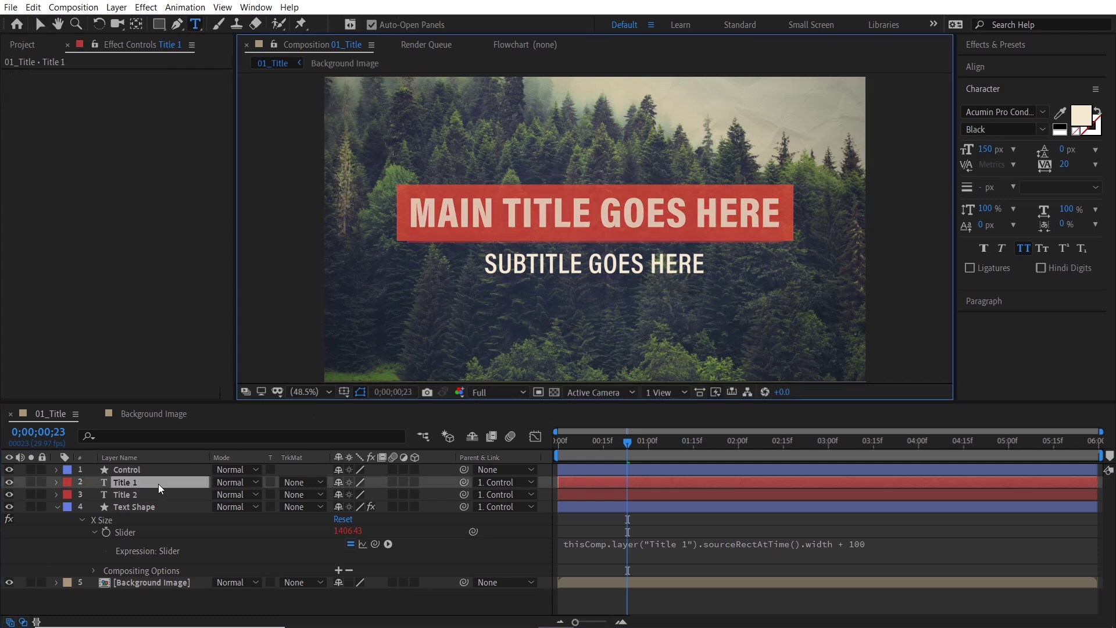
pyautogui.write('asdfasdfasdfasdf')
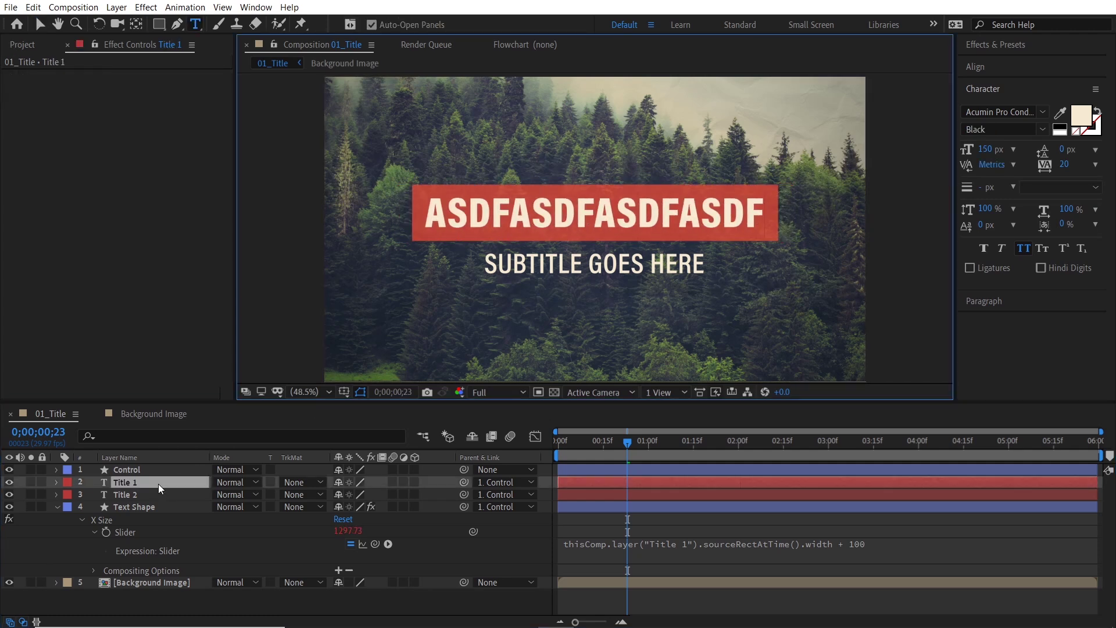
pyautogui.write(' ASDF AS')
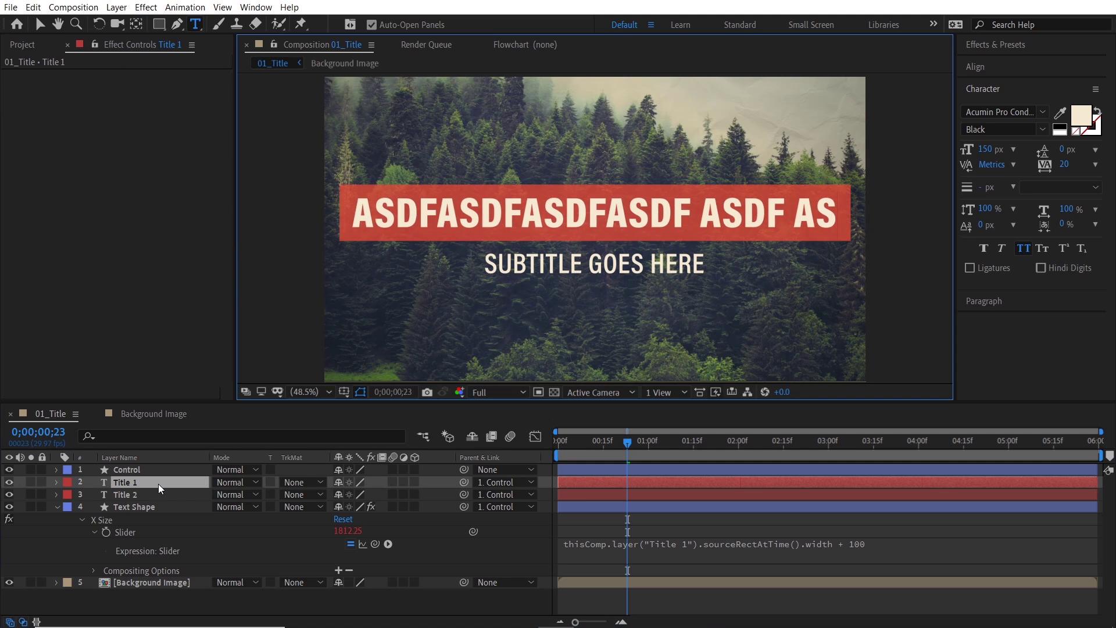
pyautogui.click(427, 542)
pyautogui.hotkey('ctrl', 'z')
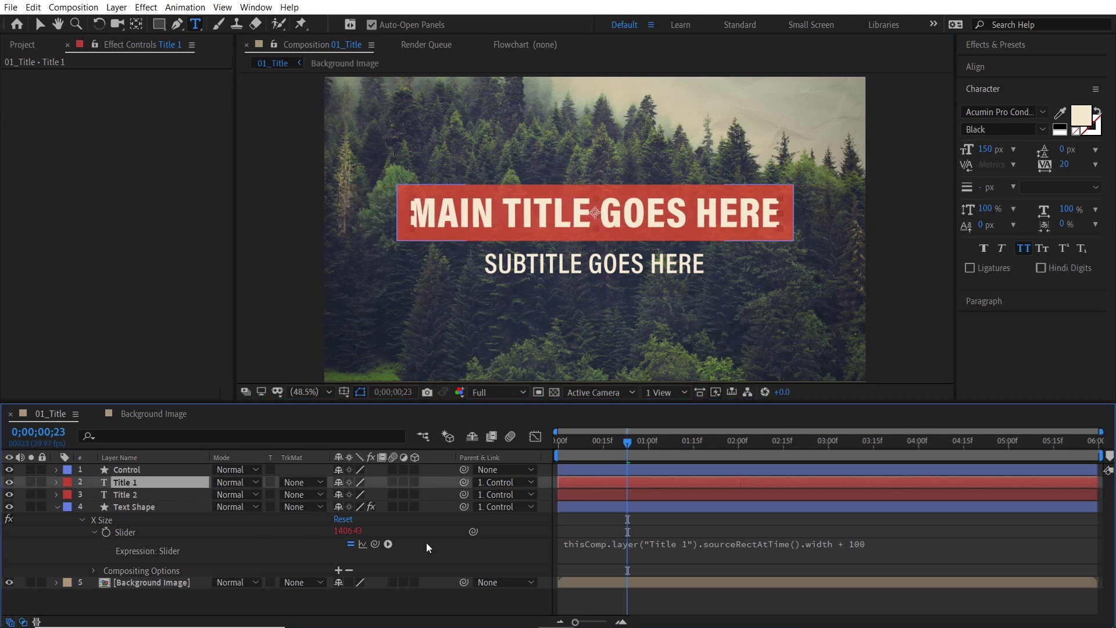
pyautogui.click(878, 552)
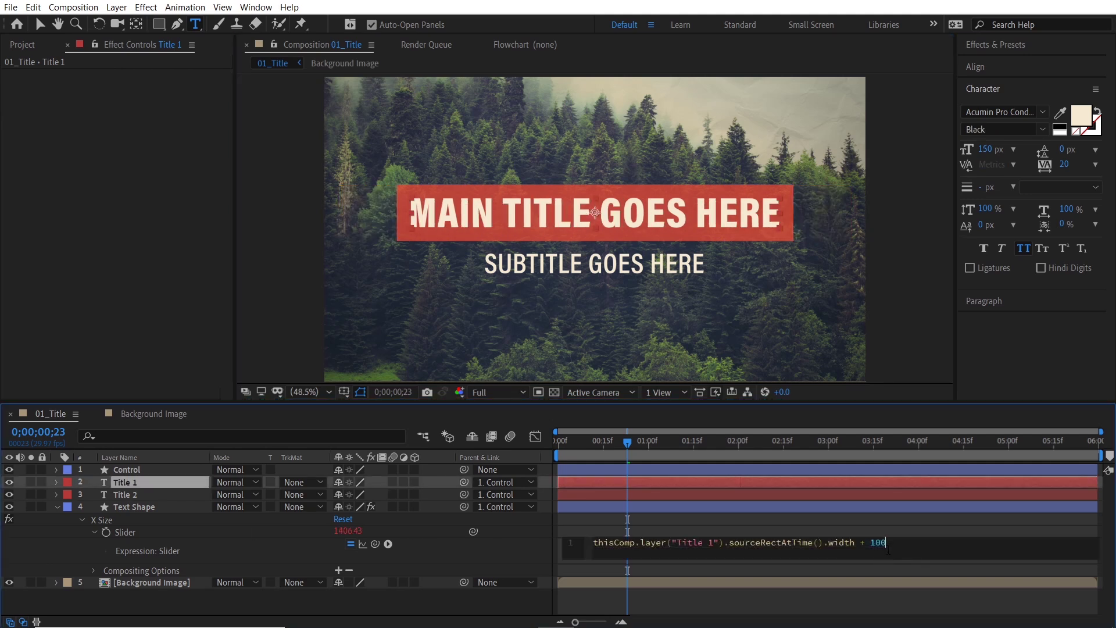
pyautogui.doubleClick(873, 542)
pyautogui.press('Right')
# - Duplicate the Text Shape layer's Y Size slider control and rename the copy Margin
pyautogui.click(162, 506)
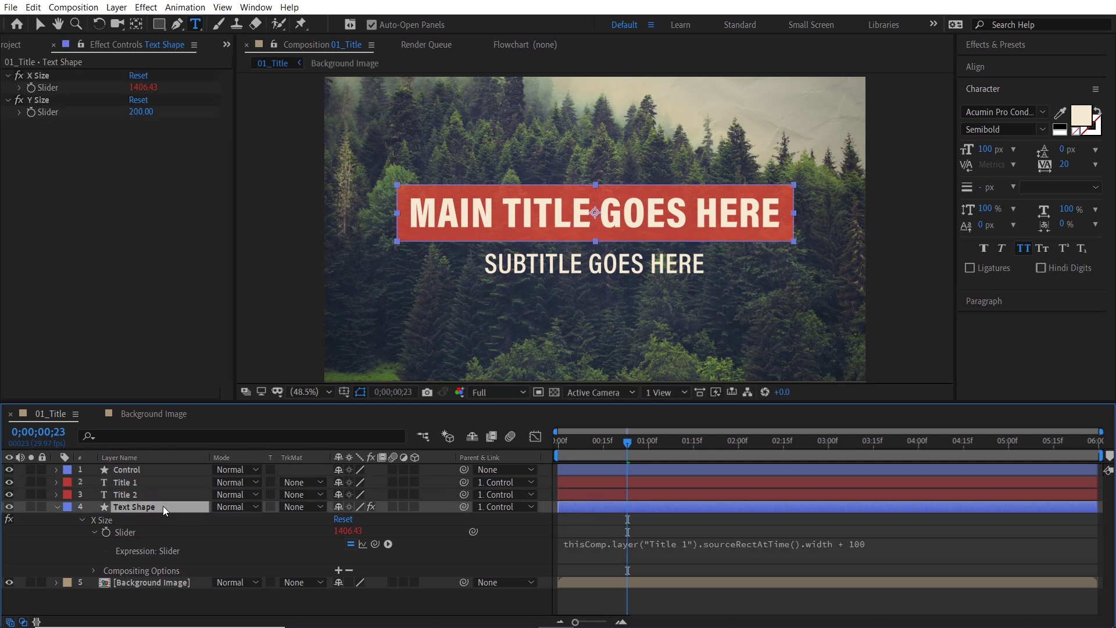
pyautogui.click(46, 101)
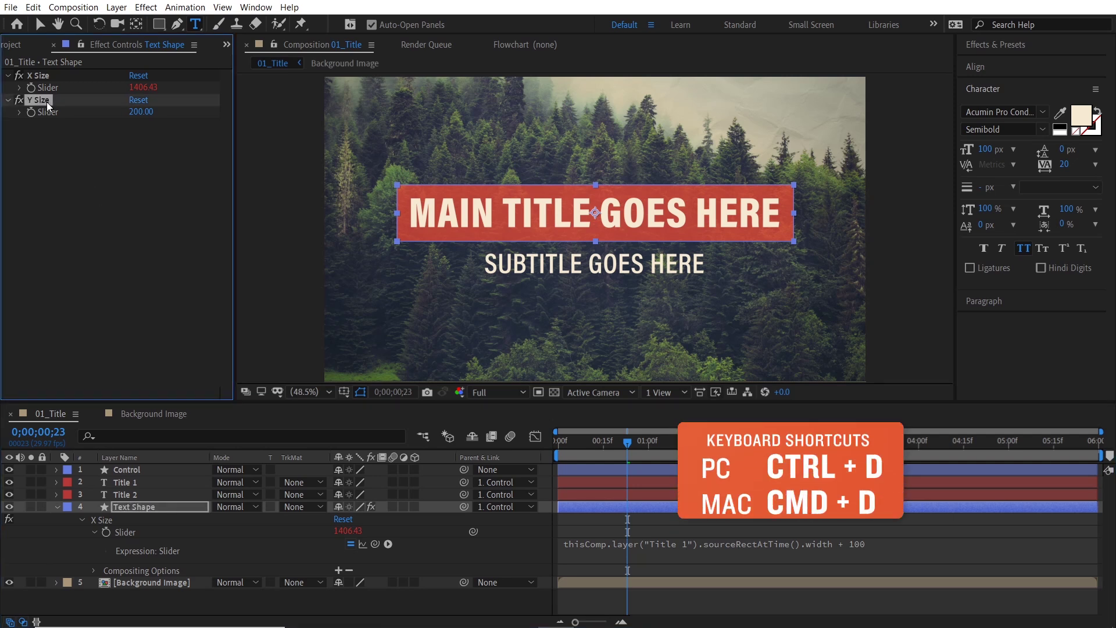
pyautogui.hotkey('ctrl', 'd')
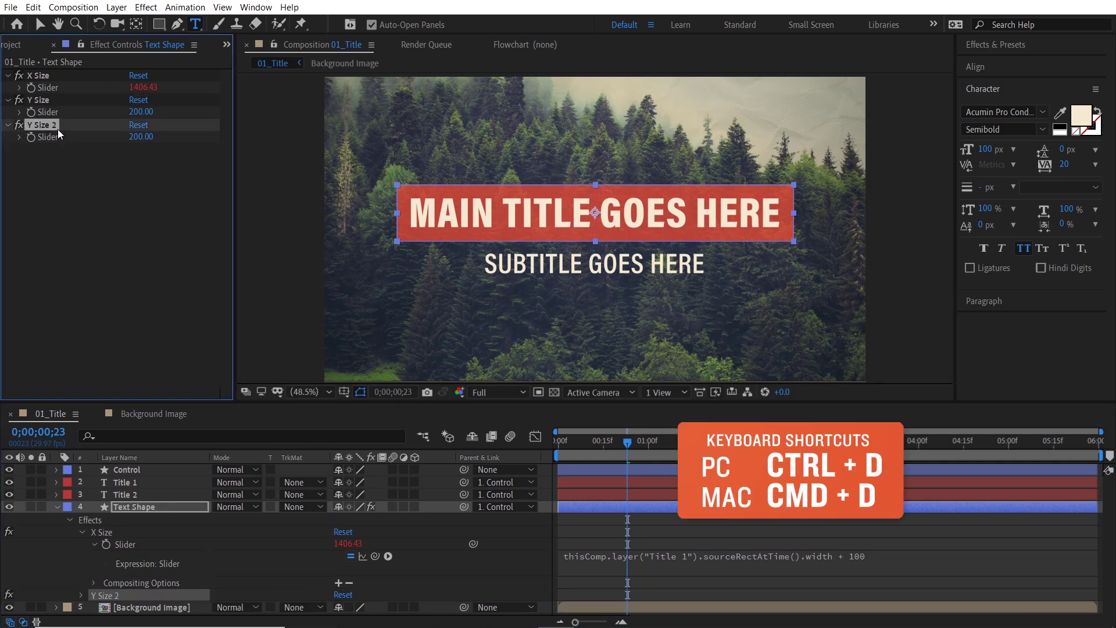
pyautogui.press('Return')
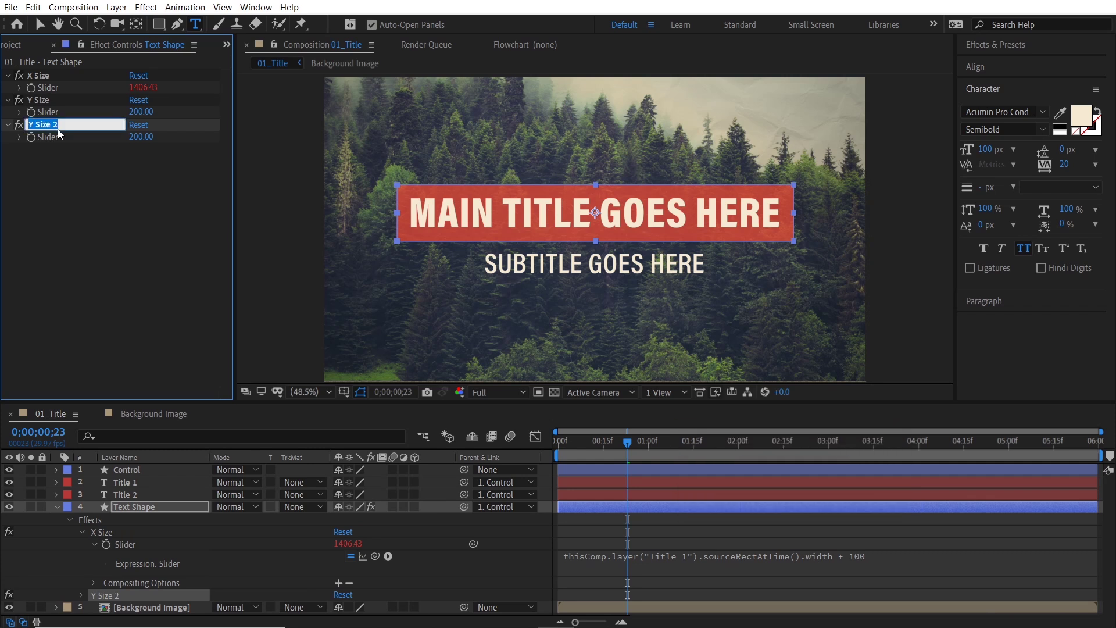
pyautogui.write('Margin')
pyautogui.press('Return')
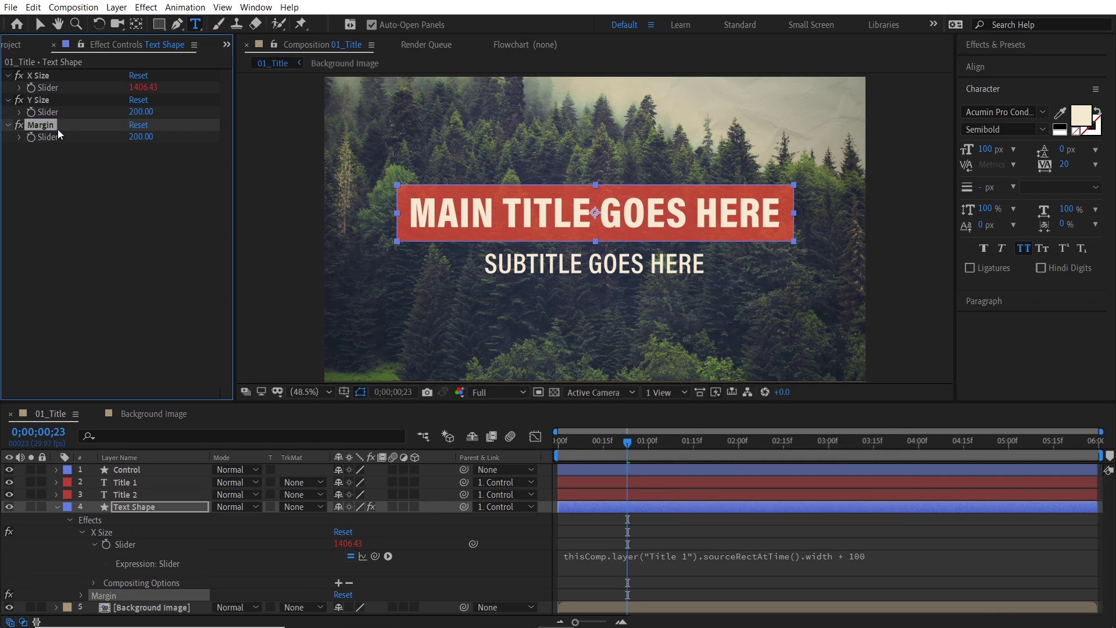
# - Set the Margin slider to 150
pyautogui.click(135, 137)
pyautogui.write('150')
pyautogui.click(169, 205)
# - Replace the 100 in the X Size expression with a link to the Margin slider and apply the expression
pyautogui.click(854, 562)
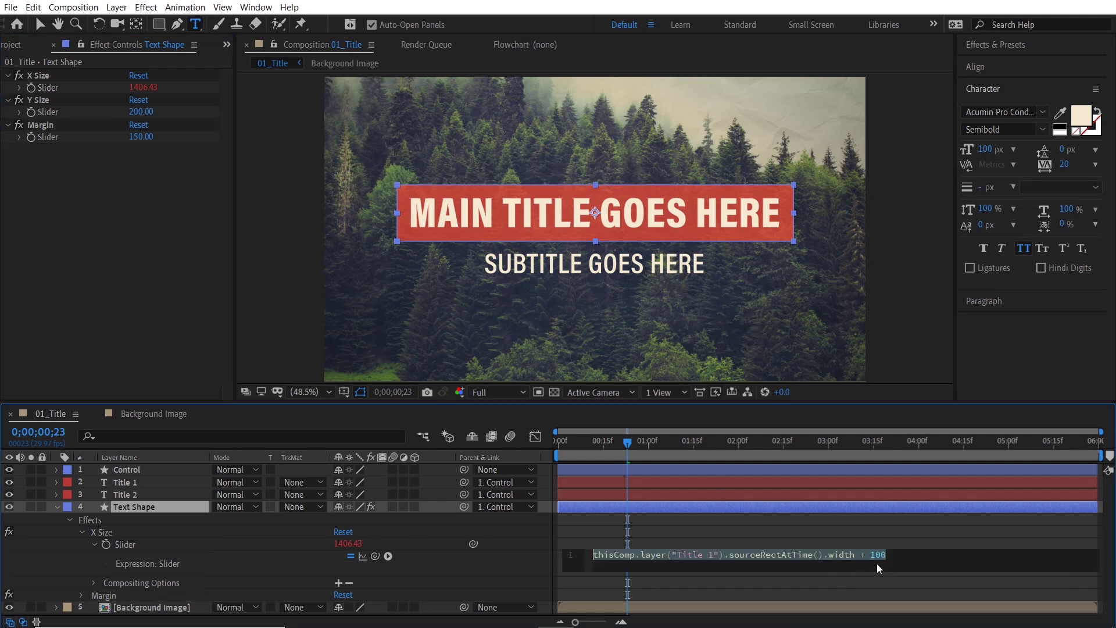
pyautogui.doubleClick(880, 557)
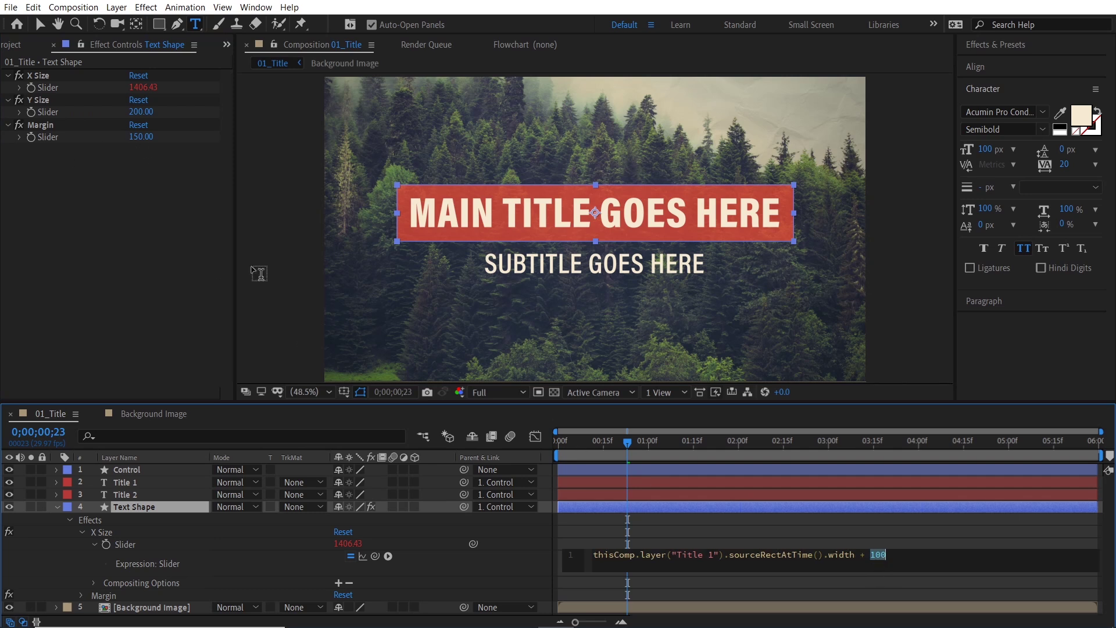
pyautogui.moveTo(339, 512); pyautogui.dragTo(79, 138)
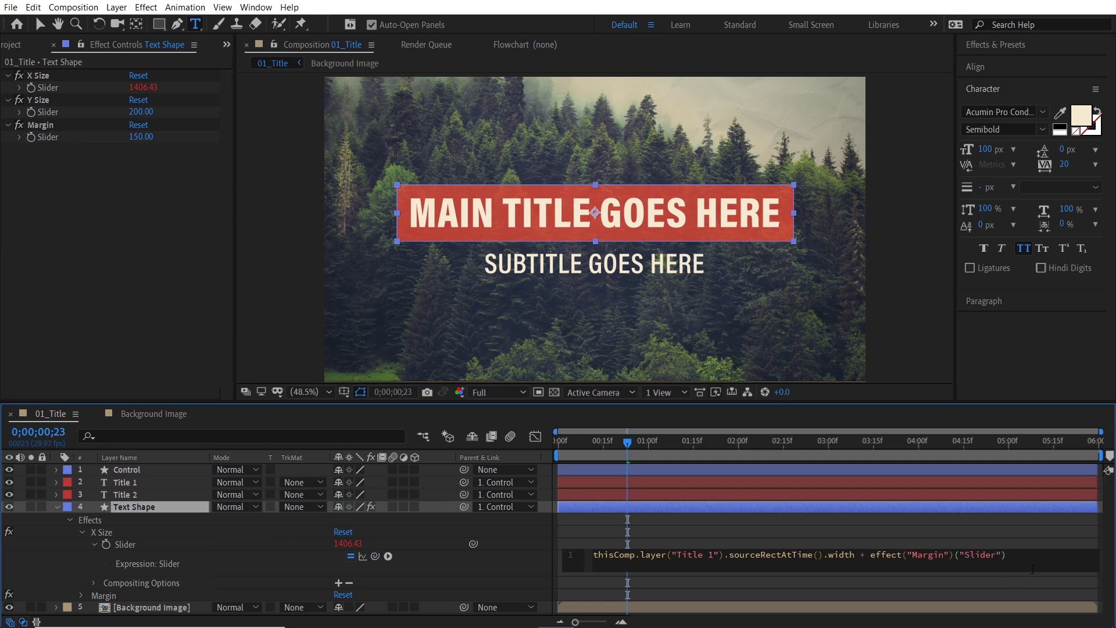
pyautogui.write('.value')
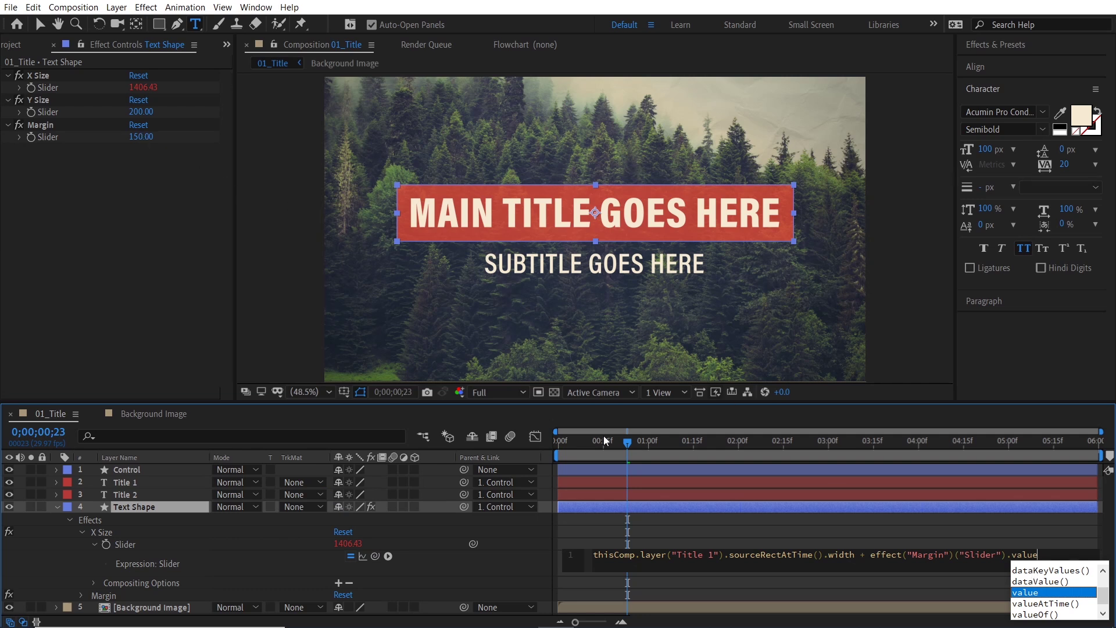
pyautogui.press('BackSpace')
pyautogui.press('BackSpace')
pyautogui.press('BackSpace')
pyautogui.press('BackSpace')
pyautogui.press('BackSpace')
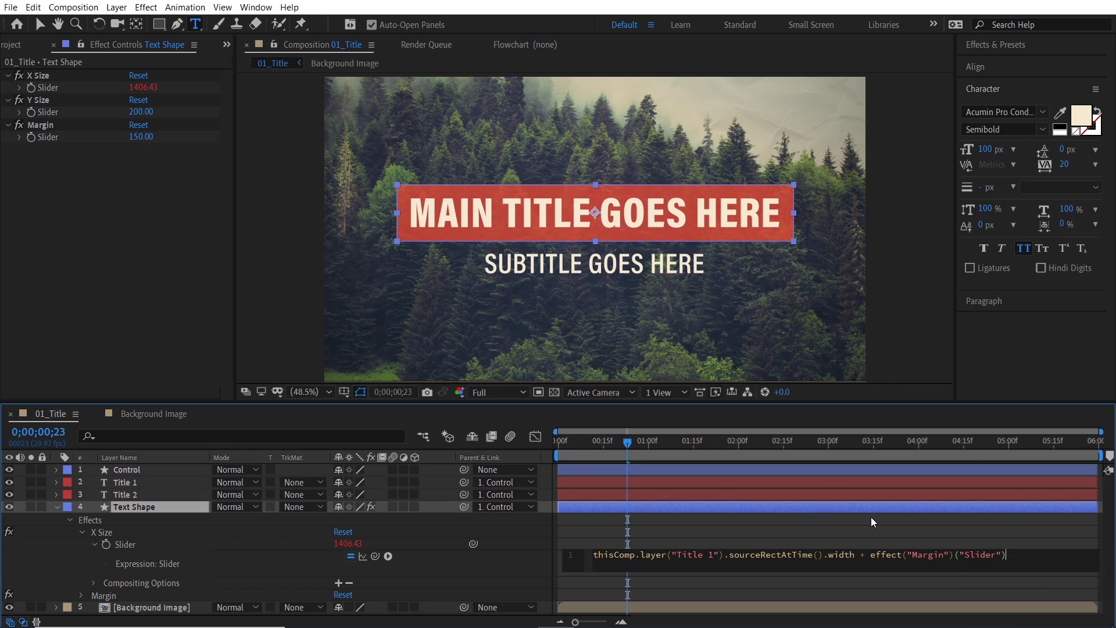
pyautogui.click(936, 526)
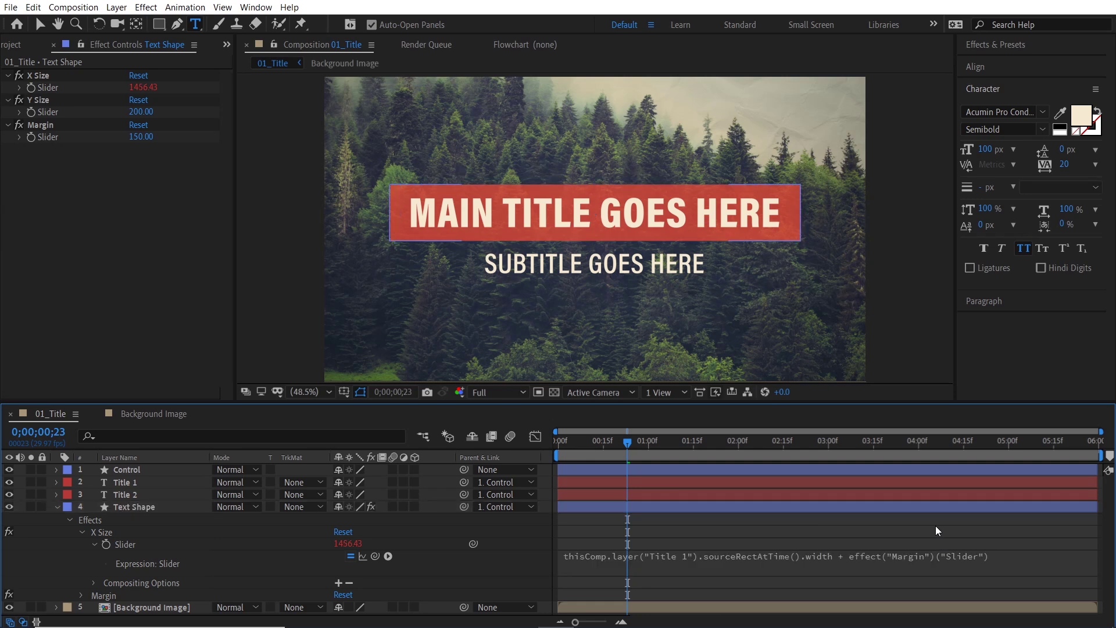
# - Test the box's side spacing with different Margin slider values, including 0, and set the slider back to 150
pyautogui.moveTo(139, 137); pyautogui.dragTo(169, 146)
pyautogui.click(141, 138)
pyautogui.write('0')
pyautogui.press('Return')
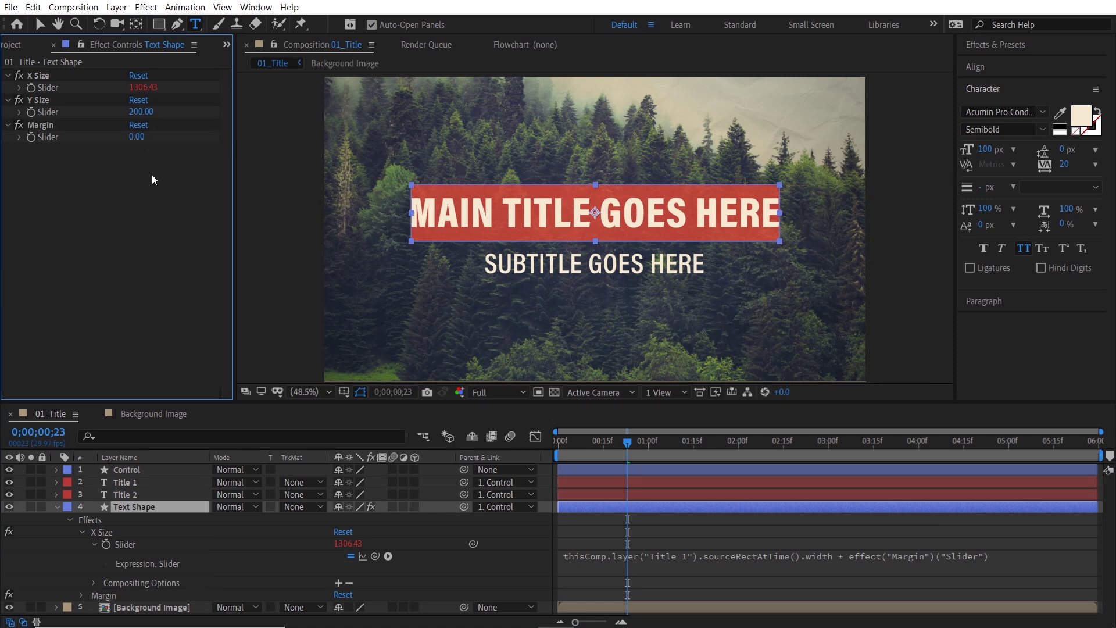
pyautogui.moveTo(138, 138); pyautogui.dragTo(186, 139)
pyautogui.click(147, 141)
pyautogui.write('150')
pyautogui.press('Return')
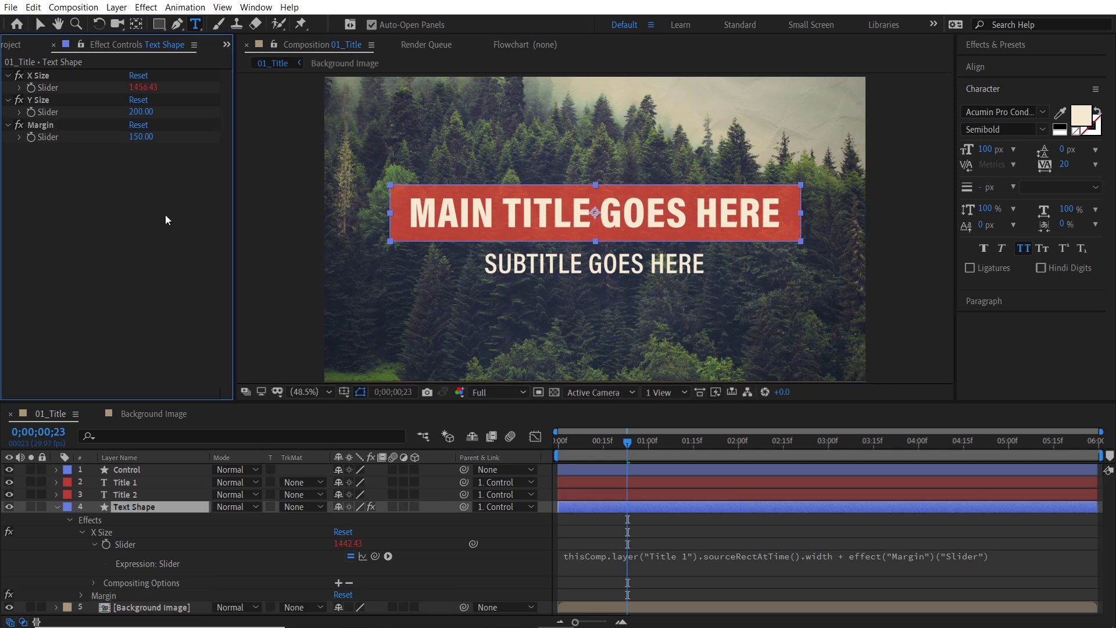
# - Deselect the layer, collapse the Text Shape properties in the timeline and switch to the Selection tool
pyautogui.click(522, 536)
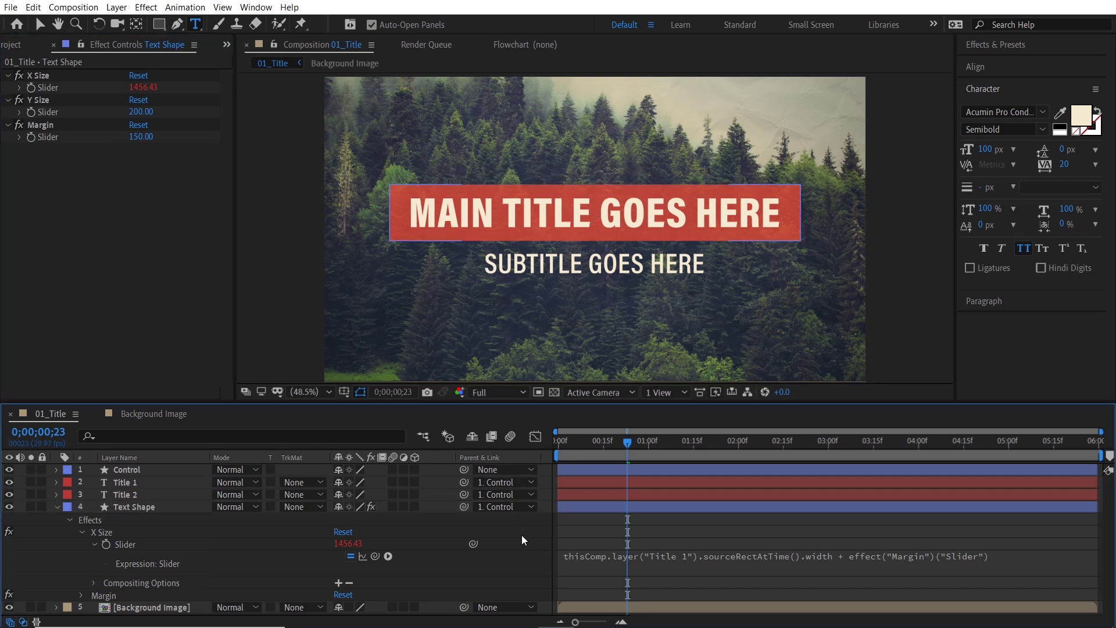
pyautogui.press('u')
pyautogui.press('v')
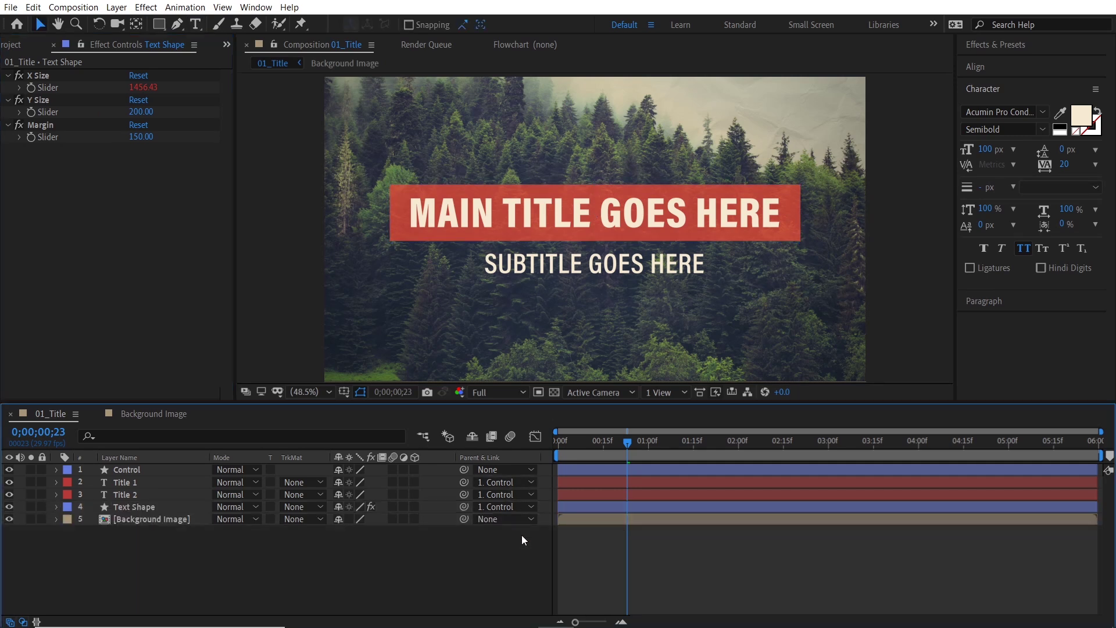
# - Test the text box's response to new wording by replacing the Title 1 text with "ASDFASDF ASDF SAD"
pyautogui.doubleClick(165, 483)
pyautogui.write('ASDFASDF ASDF SAD')
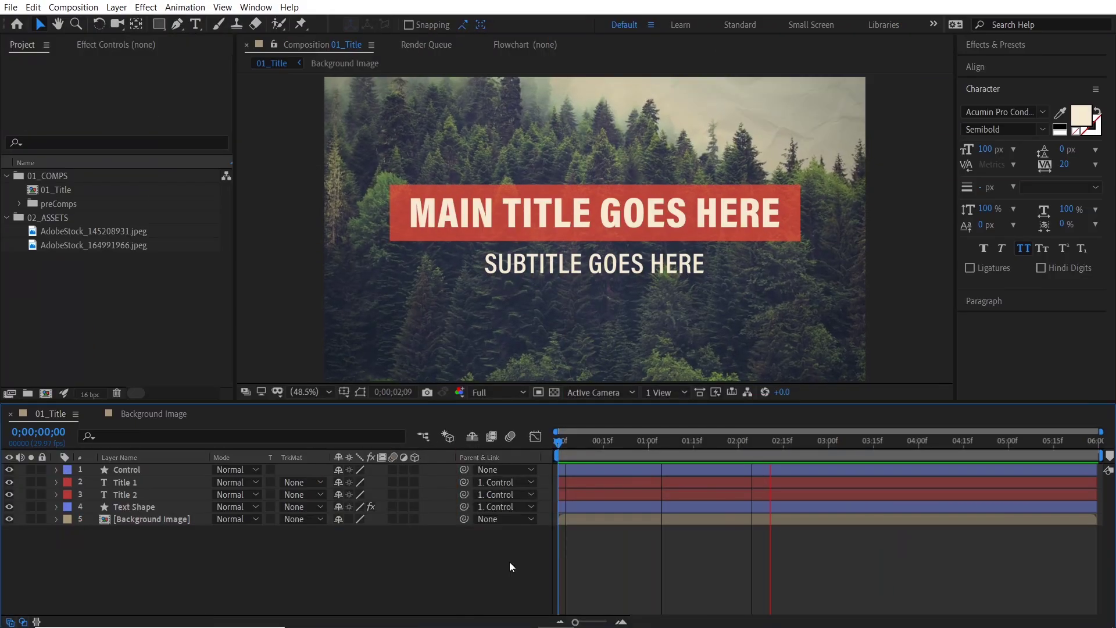
# - Add a Position text animator to the Title 1 layer
pyautogui.click(143, 482)
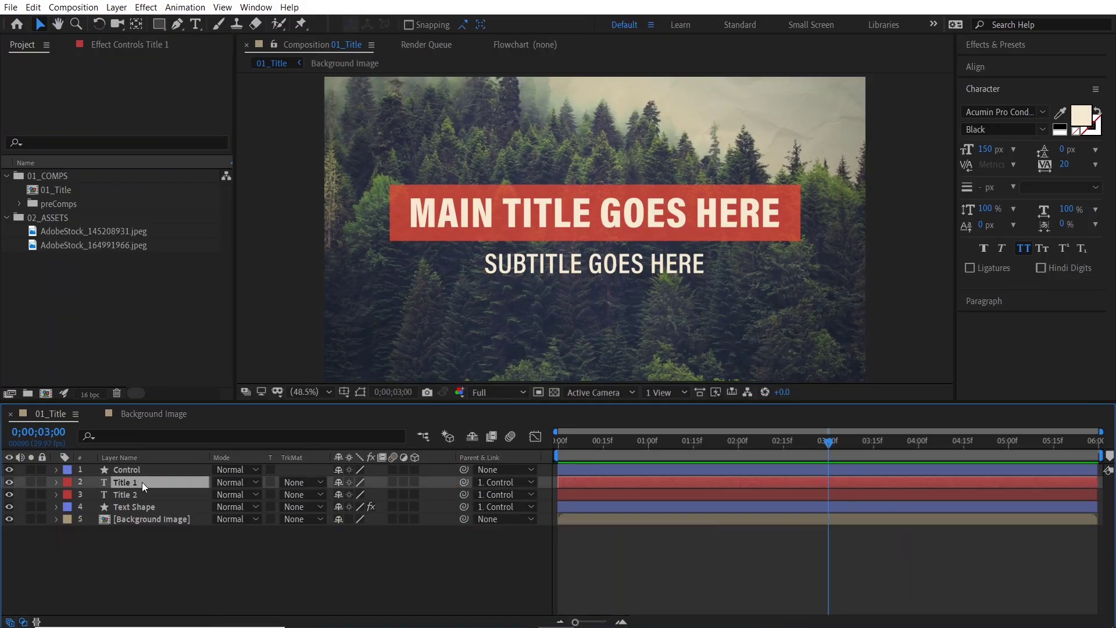
pyautogui.click(56, 482)
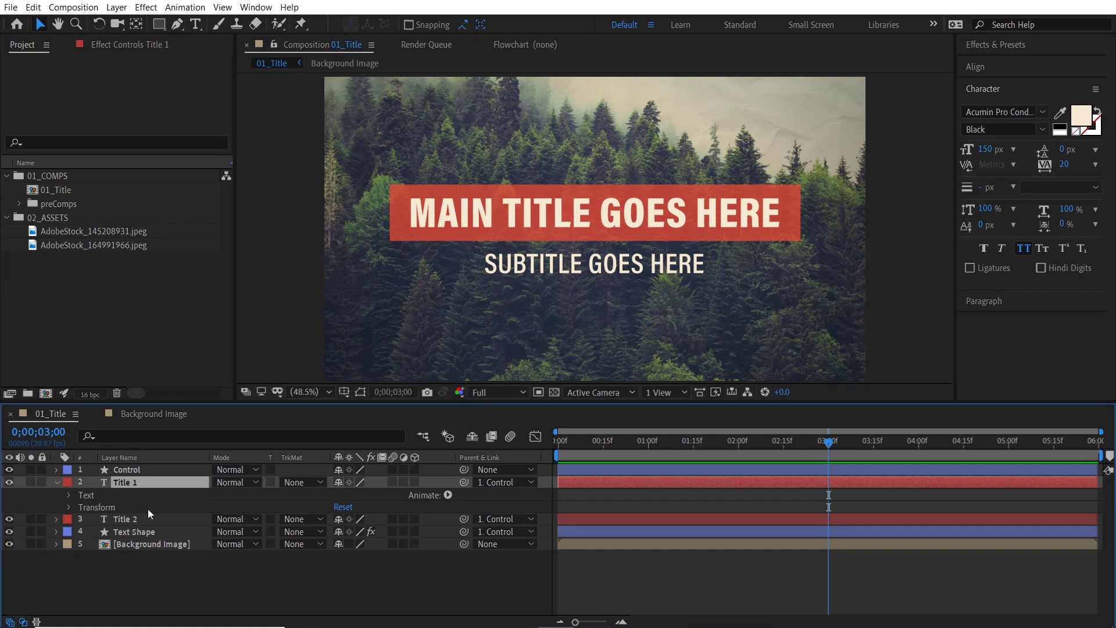
pyautogui.click(448, 495)
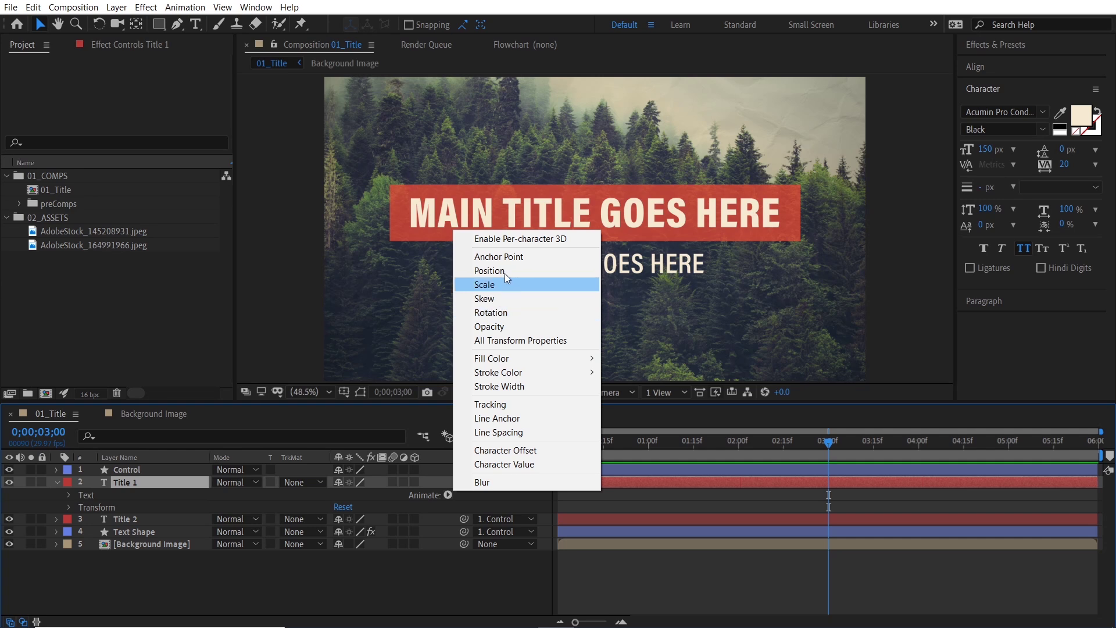
pyautogui.click(70, 506)
pyautogui.click(70, 506)
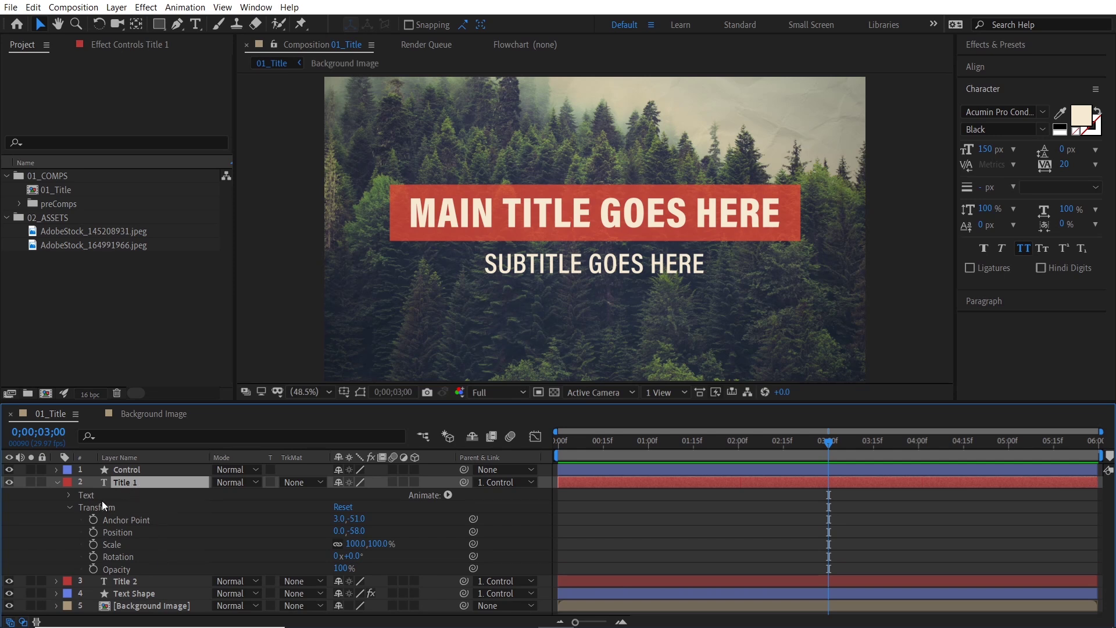
pyautogui.click(69, 506)
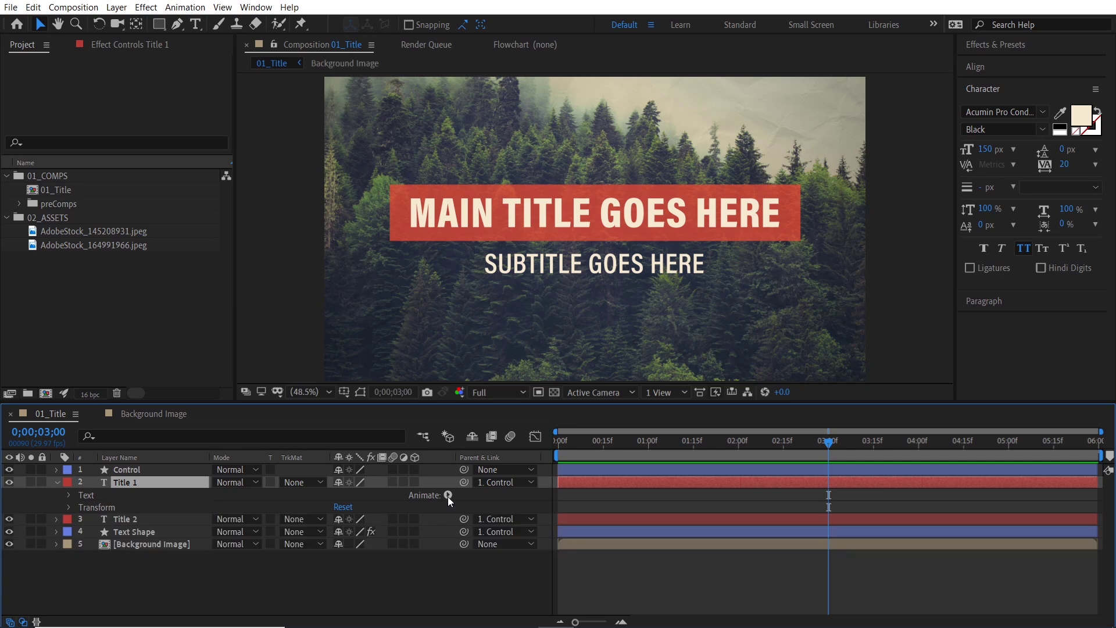
pyautogui.click(448, 495)
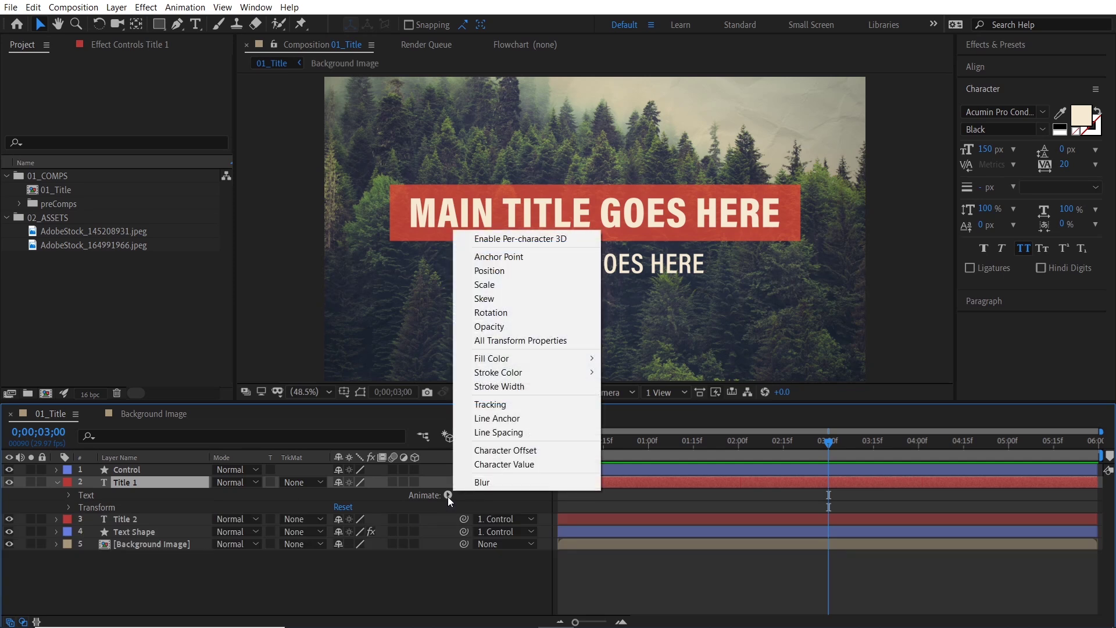
pyautogui.click(509, 270)
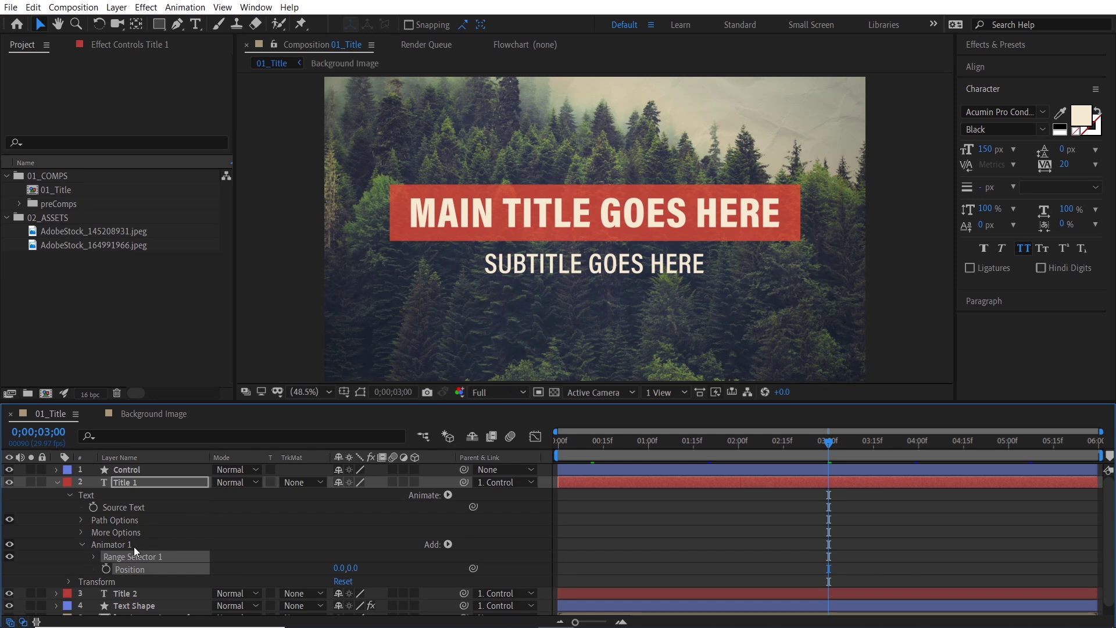
# - Set the Position of Title 1's Animator 1 to 0, 150 so the title shifts downward
pyautogui.click(238, 570)
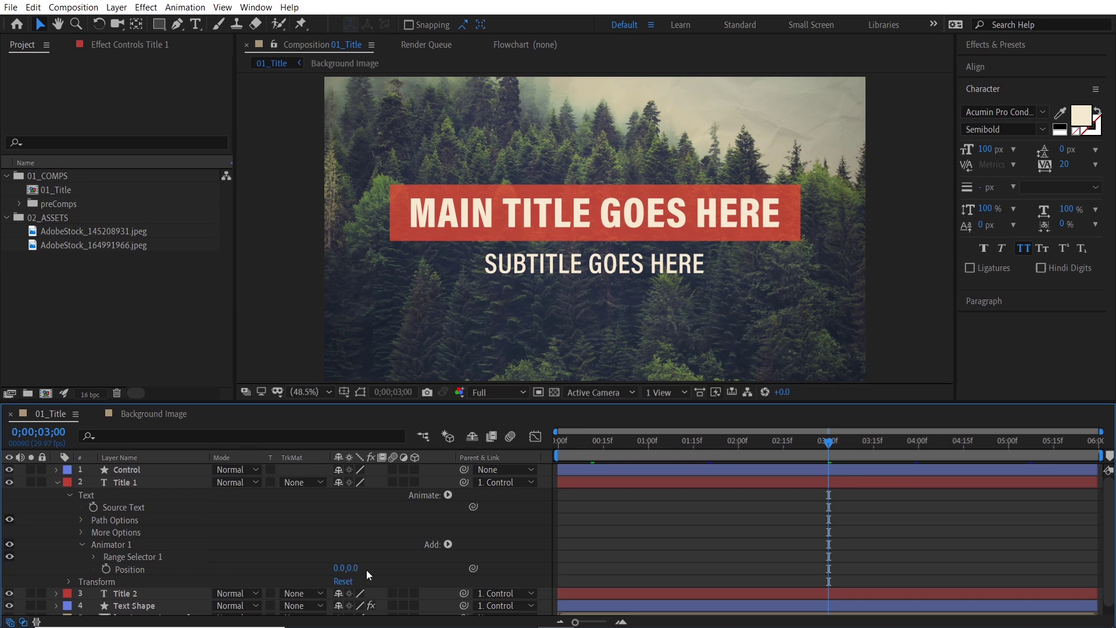
pyautogui.moveTo(352, 568); pyautogui.dragTo(396, 571)
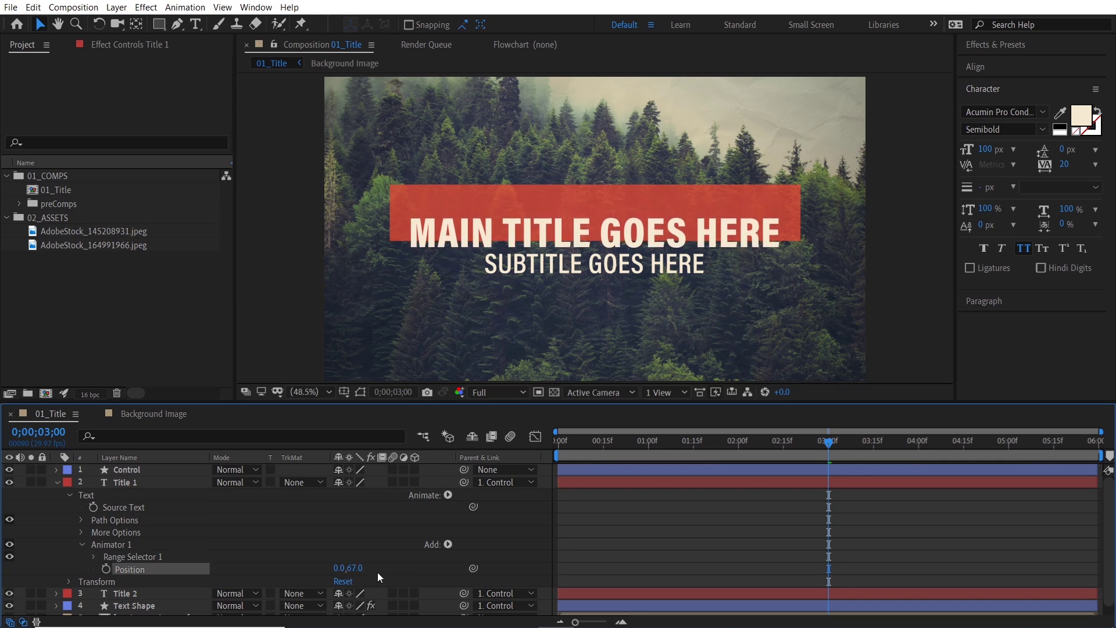
pyautogui.click(354, 569)
pyautogui.write('150')
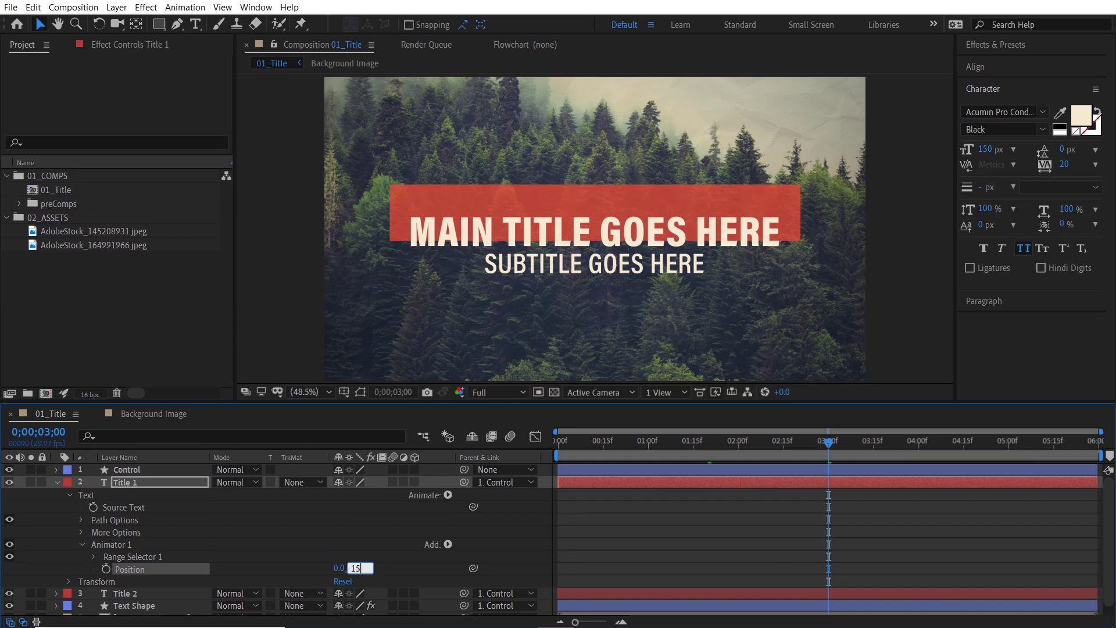
pyautogui.click(431, 571)
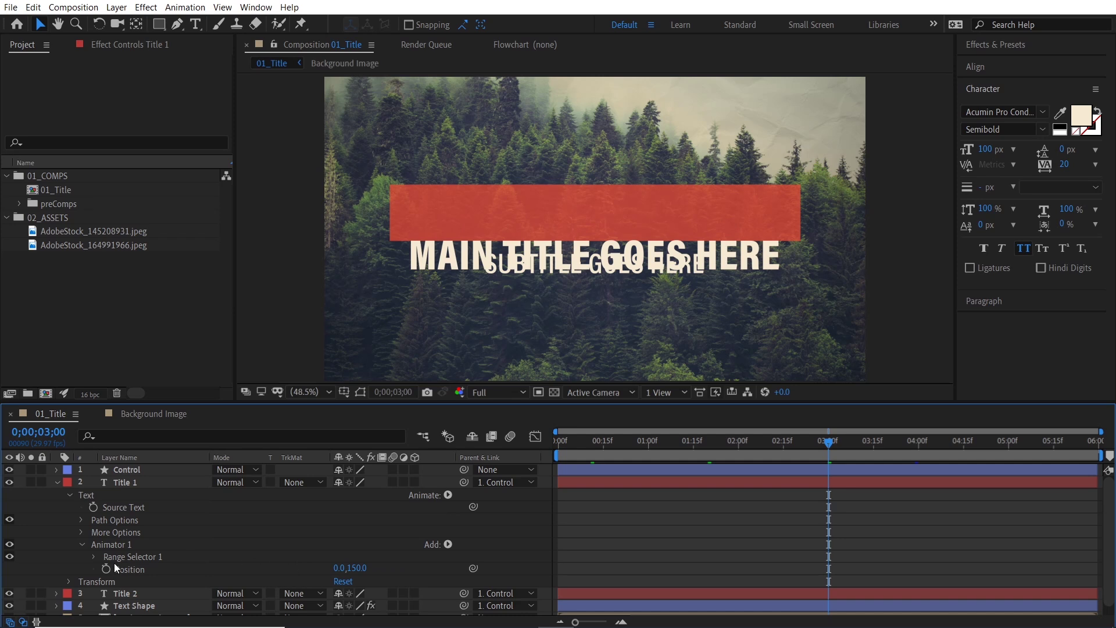
# - Test how Range Selector 1's Start value moves the title by raising it to 100%, and set it back to 0%
pyautogui.click(94, 557)
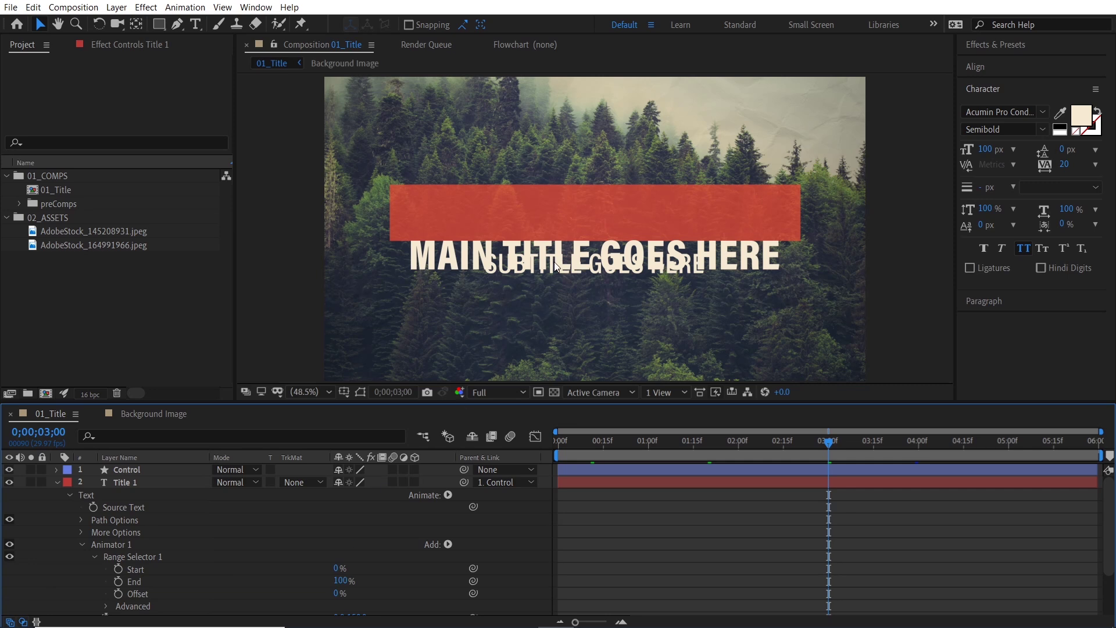
pyautogui.moveTo(340, 569); pyautogui.dragTo(432, 564)
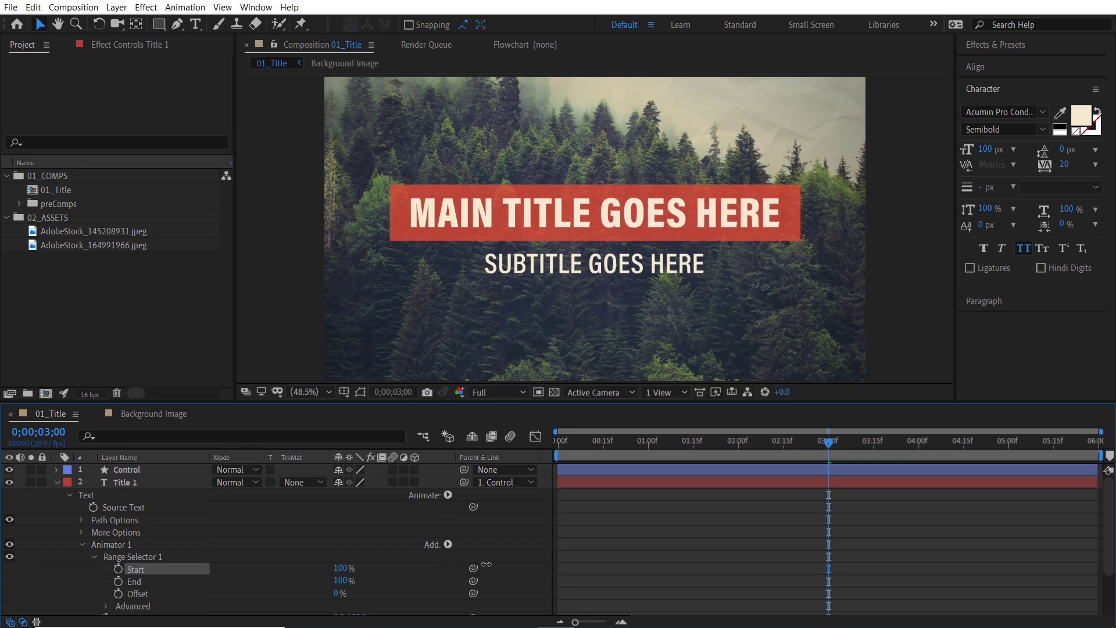
pyautogui.click(531, 248)
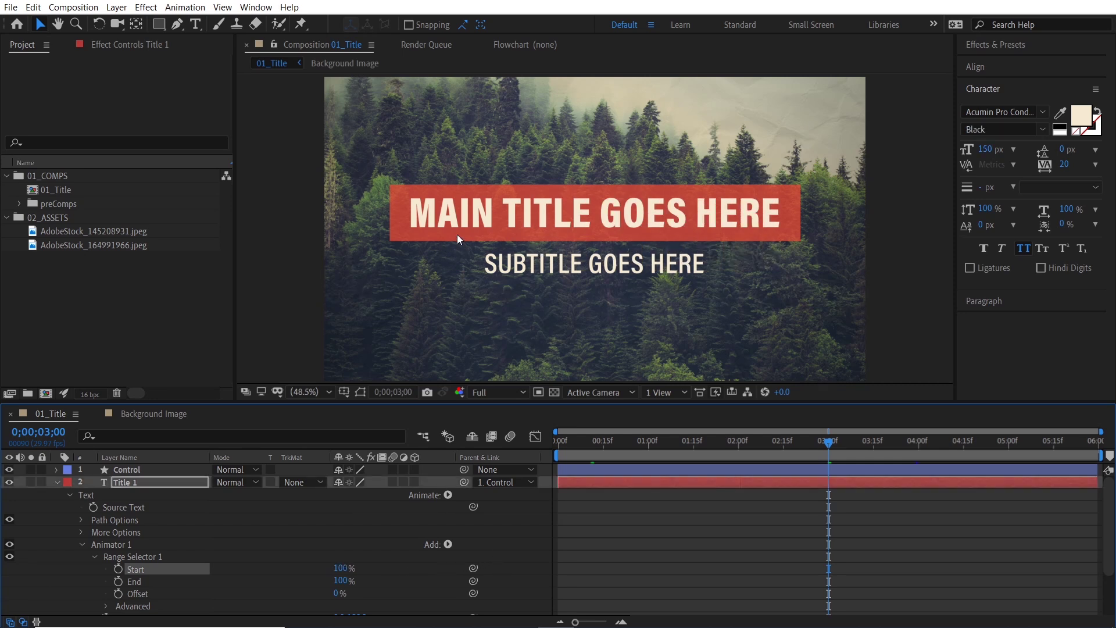
pyautogui.moveTo(341, 568)
pyautogui.mouseDown()
pyautogui.moveTo(327, 569)
pyautogui.moveTo(343, 567)
pyautogui.mouseUp()
pyautogui.click(343, 568)
pyautogui.write('0')
pyautogui.press('Return')
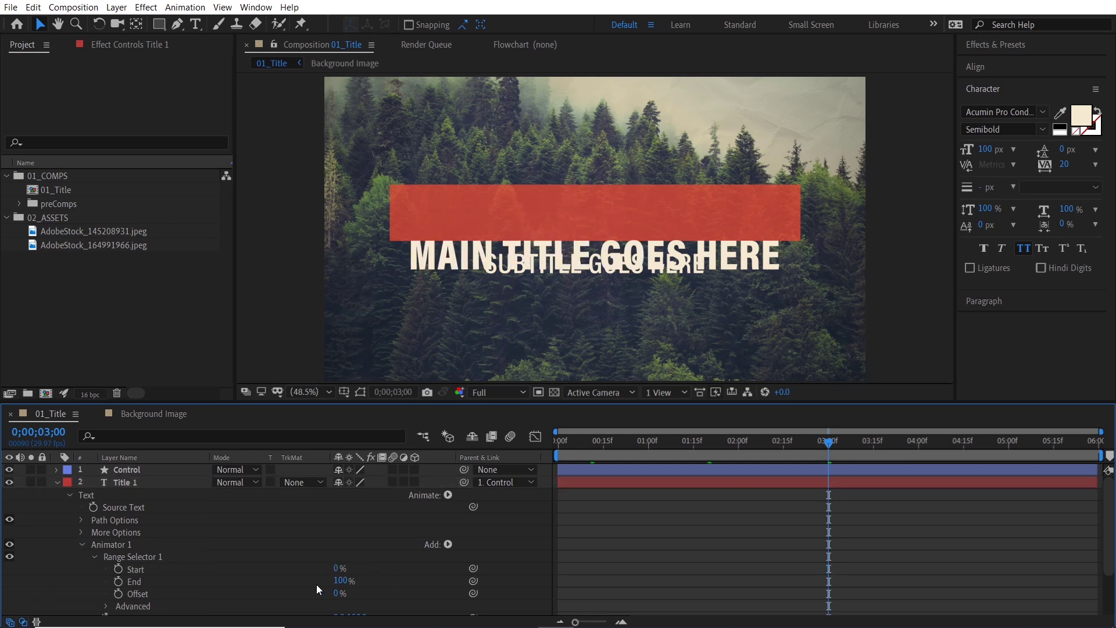
# - Set Based On to Words in the range selector's Advanced options and test the word-by-word movement with Offset
pyautogui.scroll(-3, 194, 569)
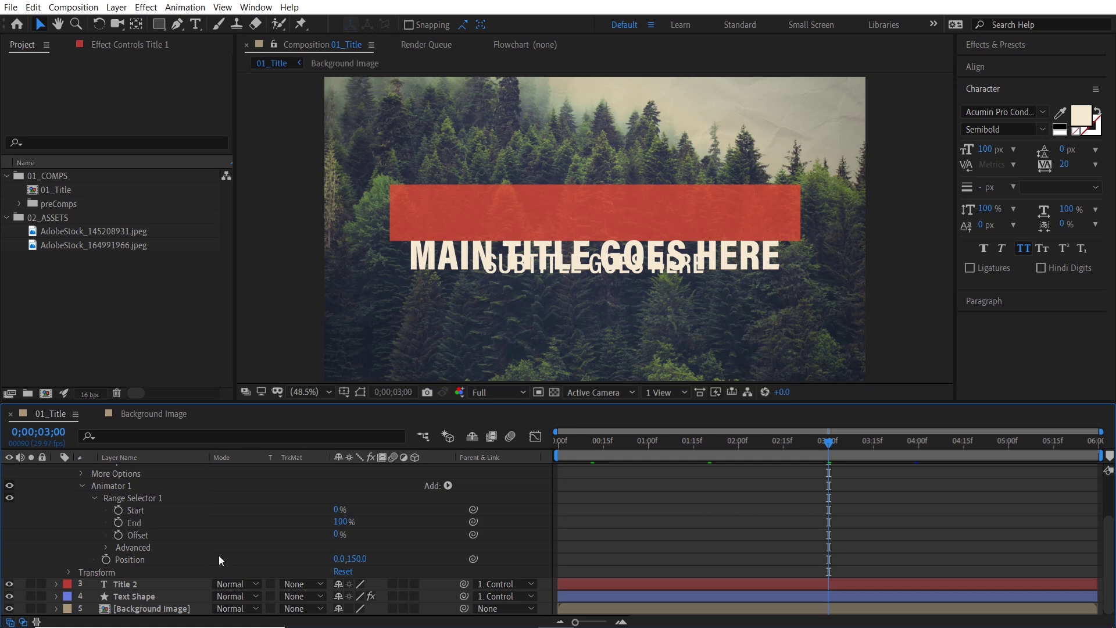
pyautogui.click(106, 547)
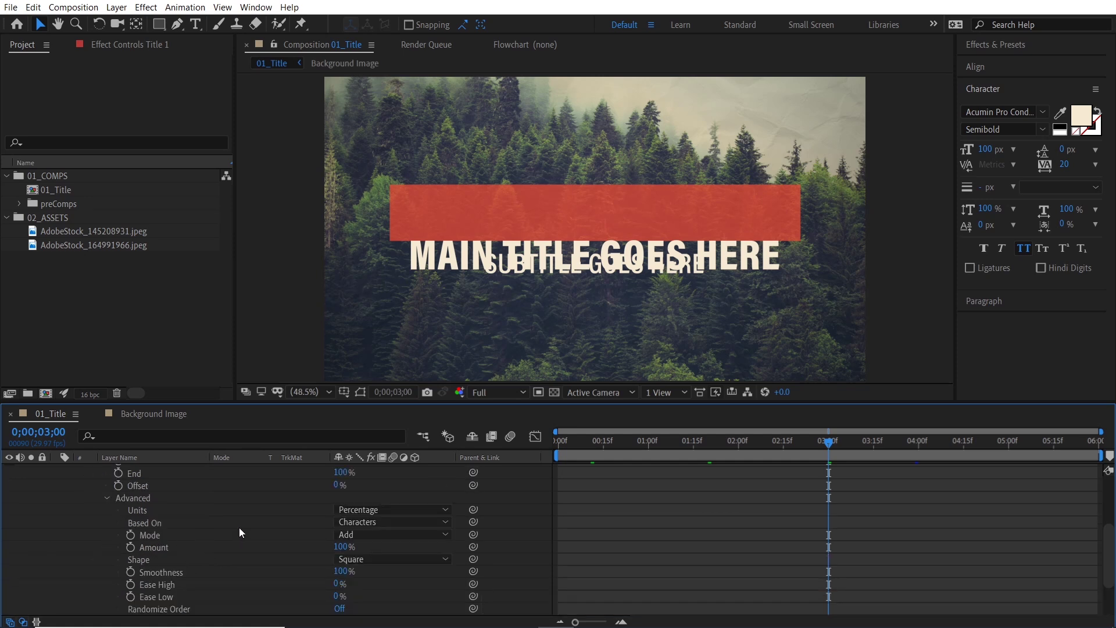
pyautogui.scroll(2, 261, 523)
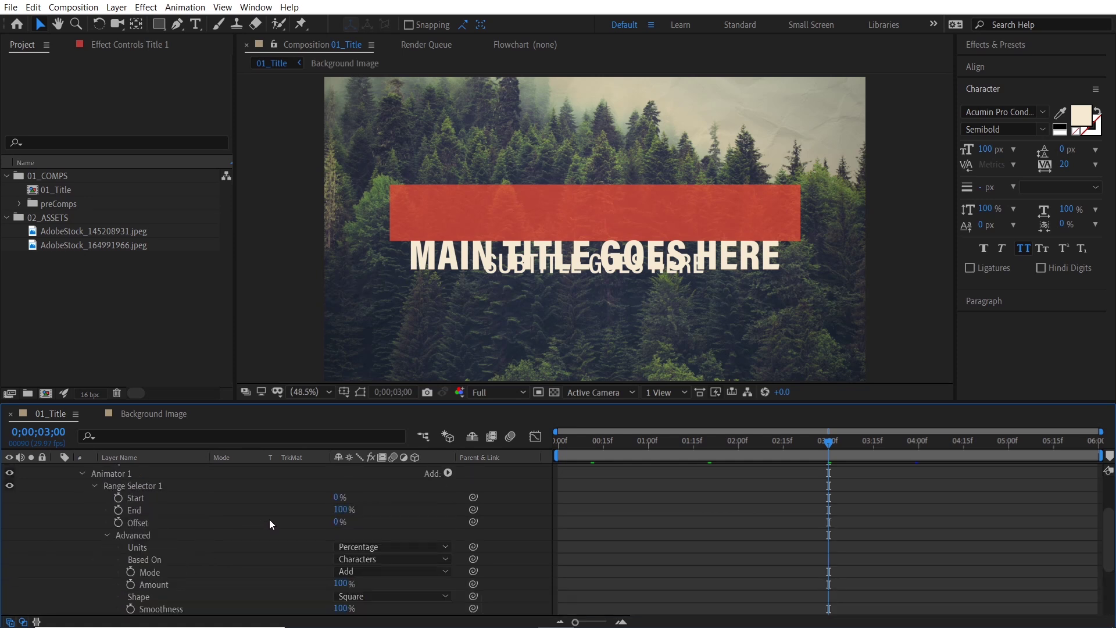
pyautogui.moveTo(336, 521)
pyautogui.mouseDown()
pyautogui.moveTo(387, 527)
pyautogui.moveTo(344, 527)
pyautogui.mouseUp()
pyautogui.hotkey('ctrl', 'z')
pyautogui.click(387, 560)
pyautogui.click(382, 601)
pyautogui.moveTo(338, 522); pyautogui.dragTo(351, 543)
pyautogui.moveTo(351, 544); pyautogui.dragTo(386, 514)
# - Change the range selector's Shape to Ramp Up and test it by lowering Offset to -11%
pyautogui.scroll(-3, 307, 521)
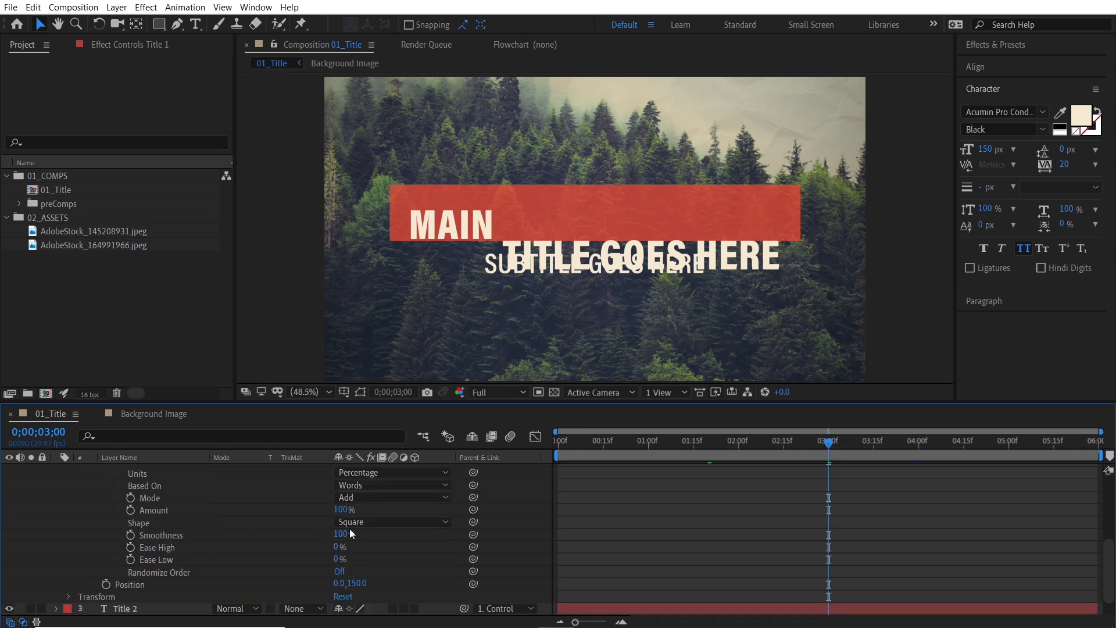
pyautogui.click(388, 523)
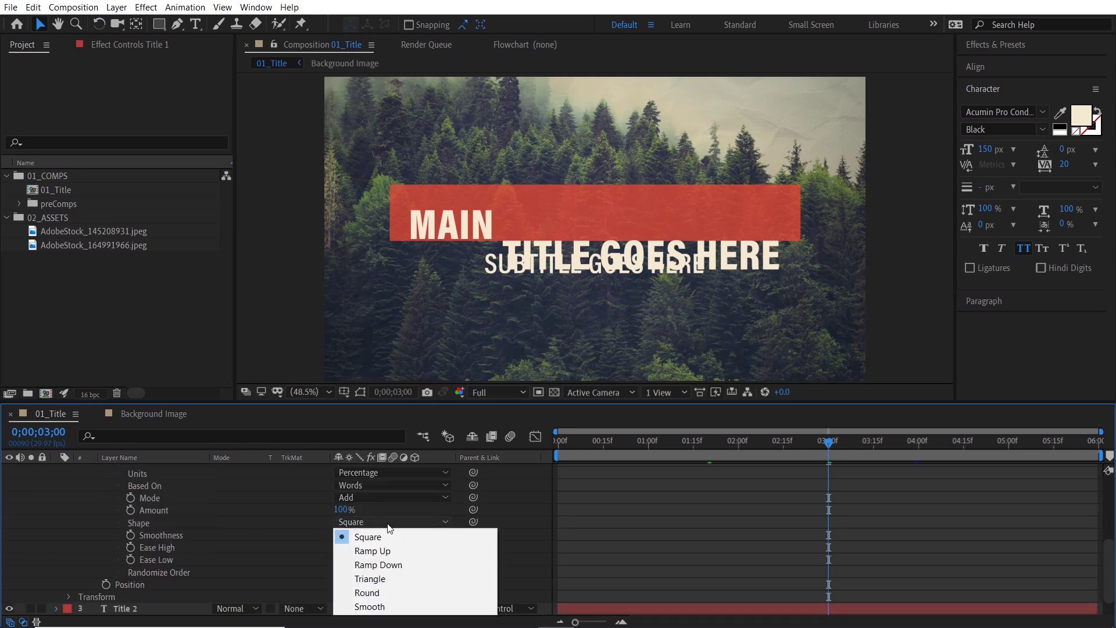
pyautogui.click(395, 552)
pyautogui.scroll(3, 299, 539)
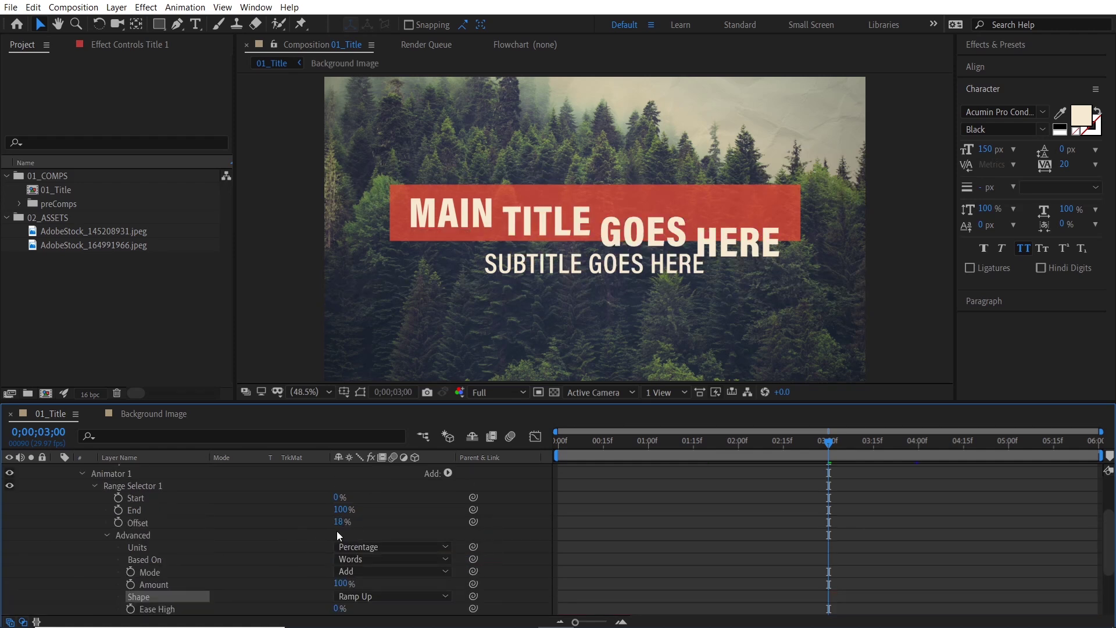
pyautogui.moveTo(340, 521)
pyautogui.mouseDown()
pyautogui.moveTo(272, 535)
pyautogui.moveTo(331, 537)
pyautogui.mouseUp()
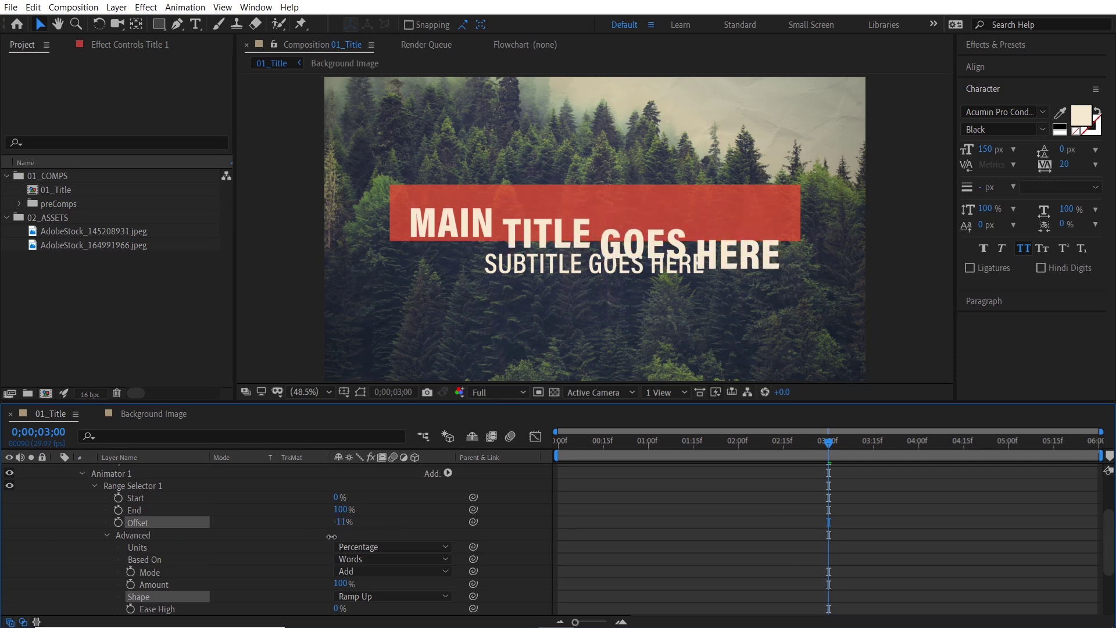
# - Set the range selector's Ease High to 50% and Ease Low to 80%, and test the easing with Offset
pyautogui.scroll(-3, 255, 535)
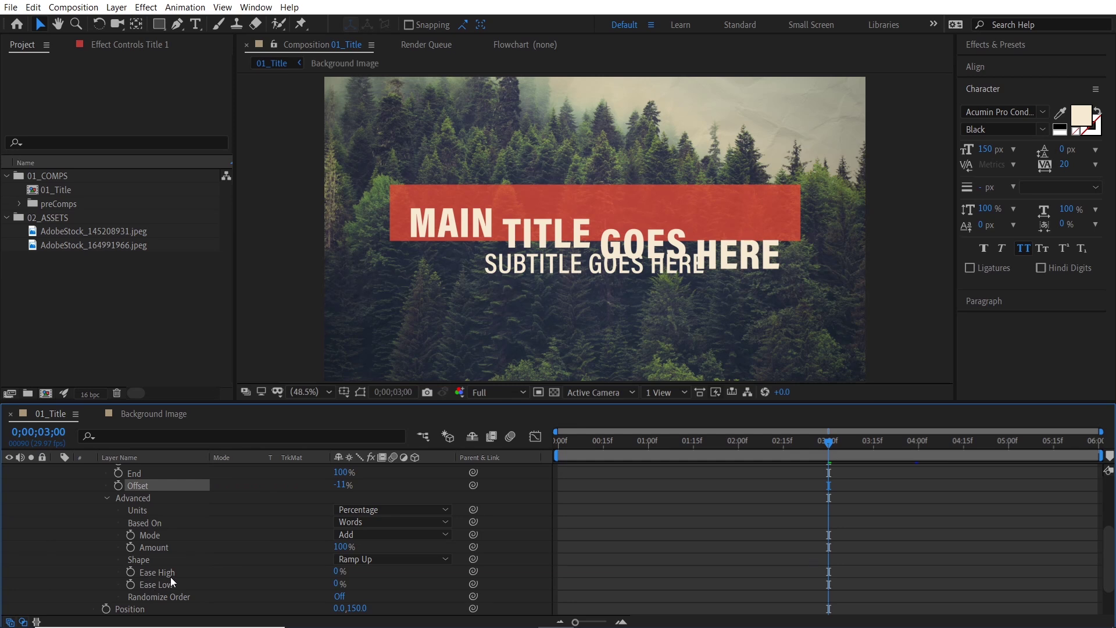
pyautogui.click(335, 572)
pyautogui.write('50')
pyautogui.click(371, 583)
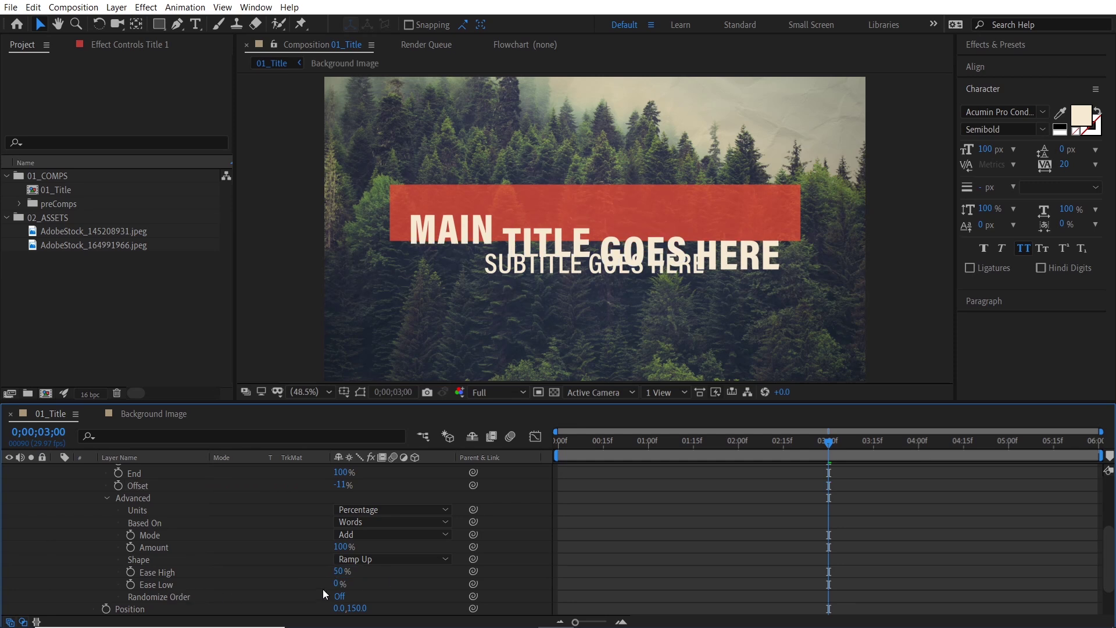
pyautogui.click(337, 584)
pyautogui.write('80')
pyautogui.click(407, 591)
pyautogui.scroll(3, 294, 502)
pyautogui.moveTo(340, 521); pyautogui.dragTo(376, 531)
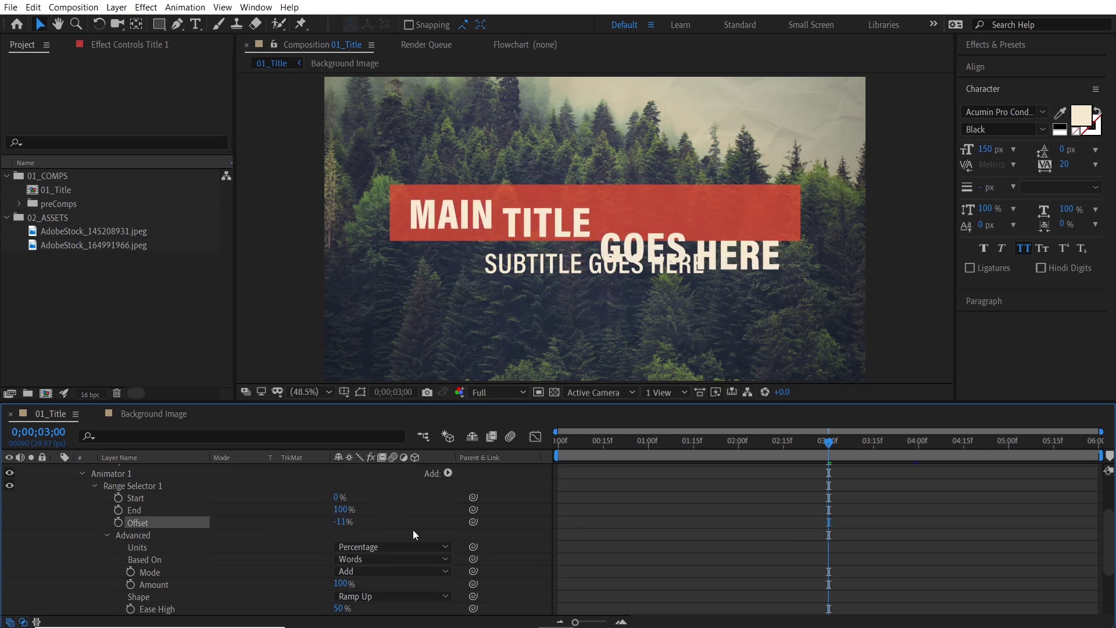
# - Show only the Offset property in the timeline and keyframe it at -100% on 0;00;00;10
pyautogui.scroll(-3, 275, 553)
pyautogui.scroll(3, 211, 581)
pyautogui.press('s')
pyautogui.press('s')
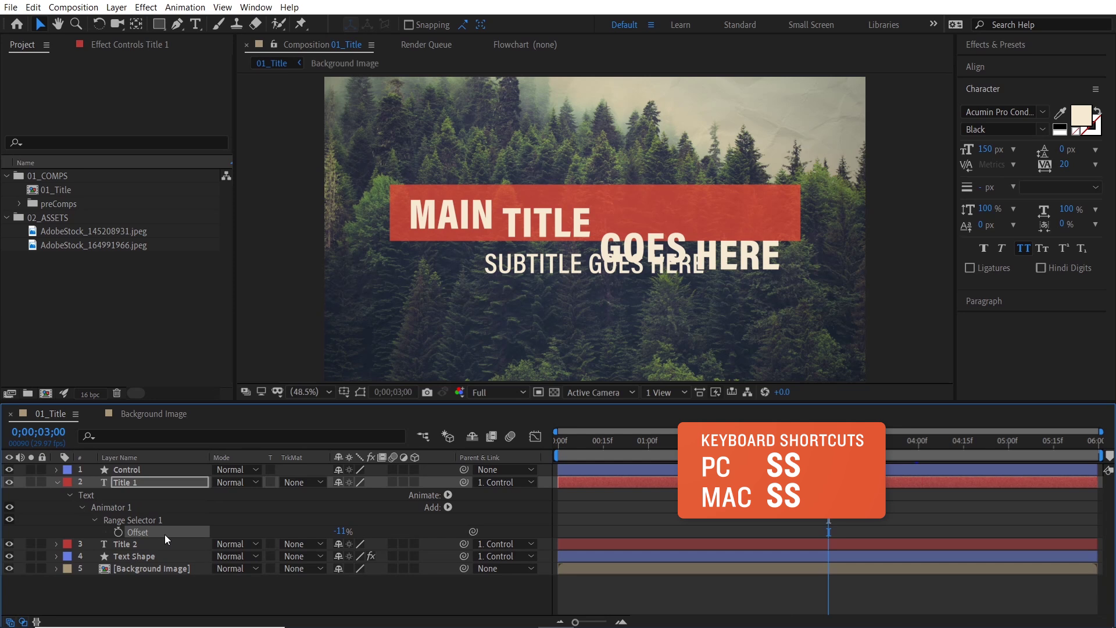
pyautogui.moveTo(835, 457); pyautogui.dragTo(544, 470)
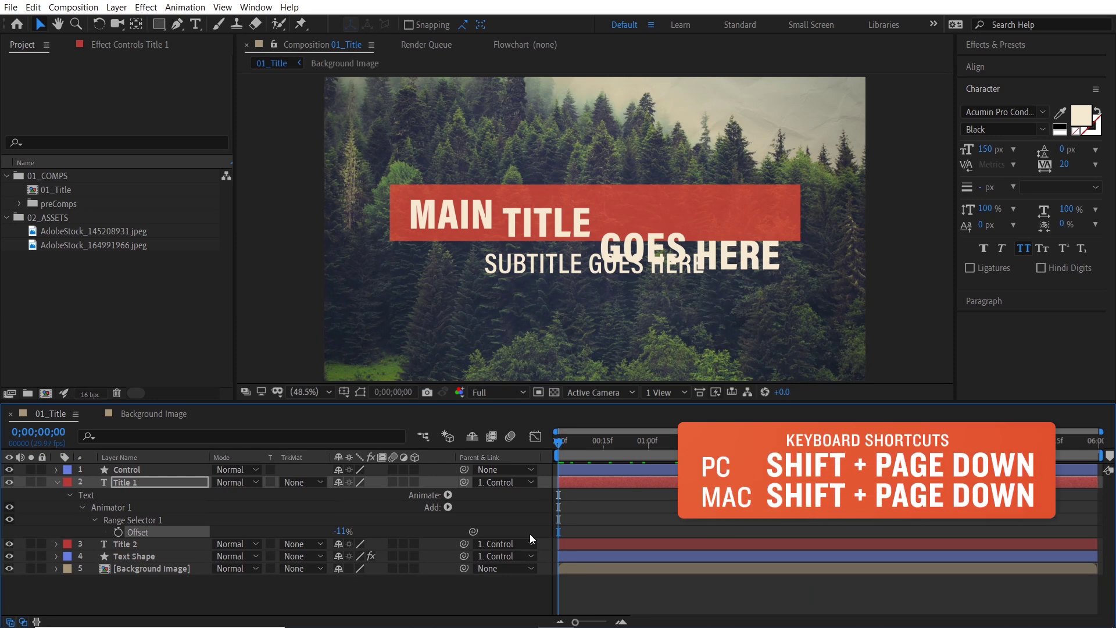
pyautogui.hotkey('shift', 'pagedown')
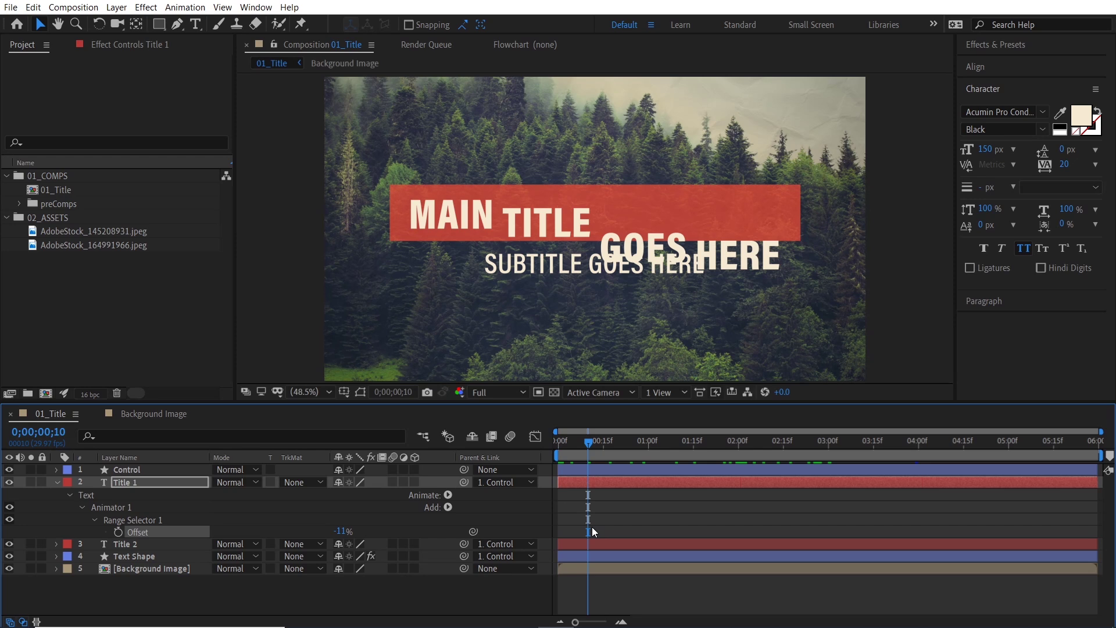
pyautogui.click(118, 532)
pyautogui.moveTo(342, 530); pyautogui.dragTo(256, 532)
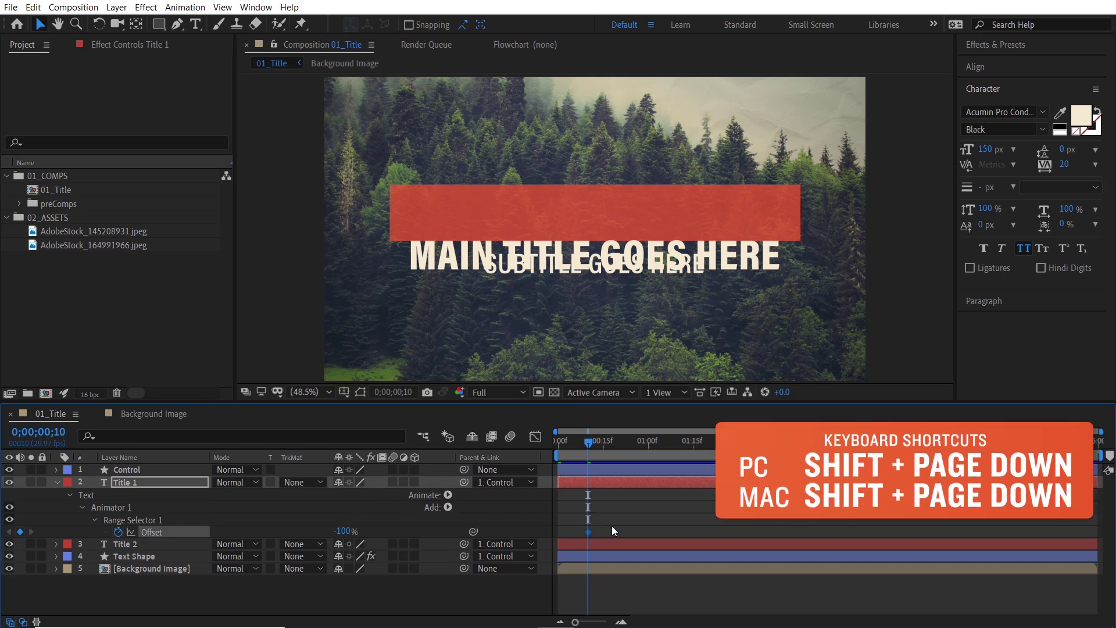
# - Add a second Offset keyframe of 100% at 0;00;01;10
pyautogui.hotkey('shift', 'pagedown')
pyautogui.hotkey('shift', 'pagedown')
pyautogui.hotkey('shift', 'pagedown')
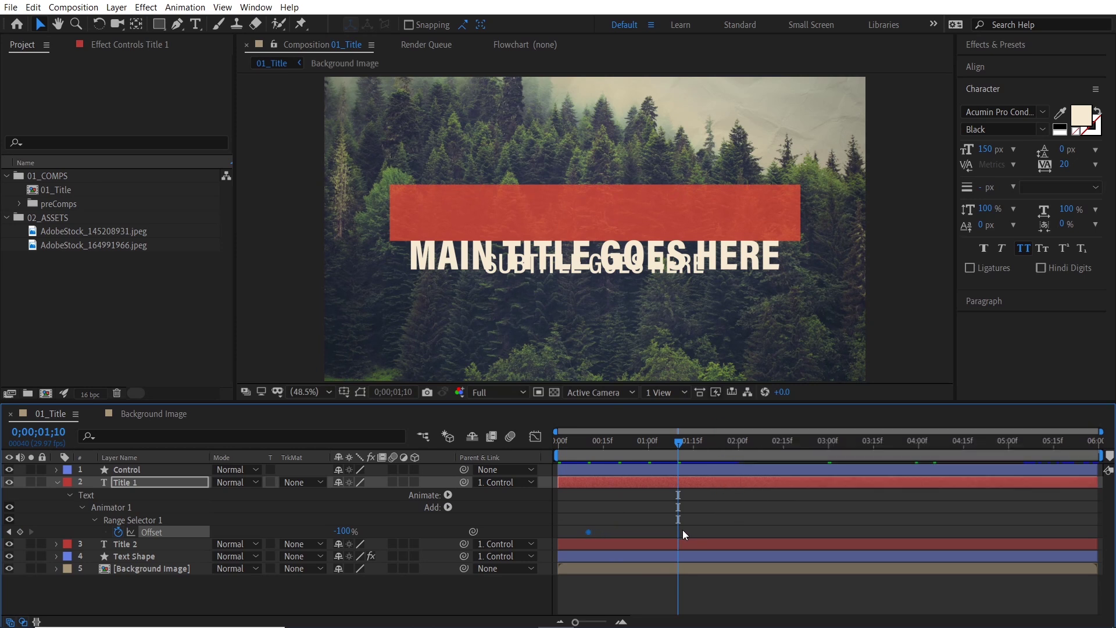
pyautogui.click(344, 532)
pyautogui.write('100')
pyautogui.click(410, 529)
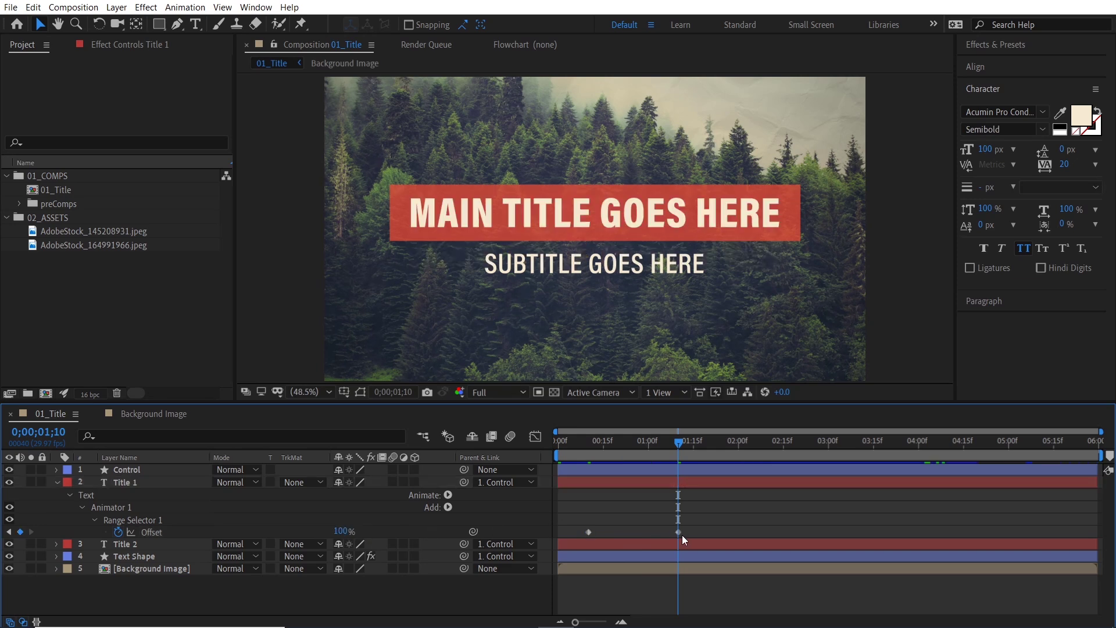
# - Preview the title's word-by-word reveal from just before the first Offset keyframe
pyautogui.moveTo(648, 445); pyautogui.dragTo(580, 450)
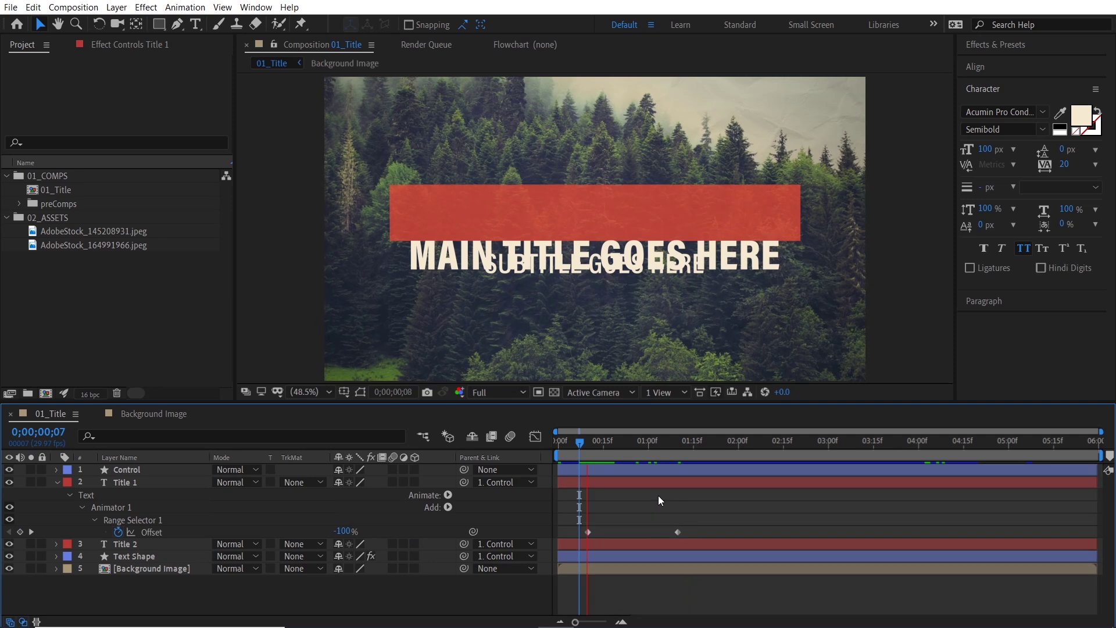
pyautogui.press('space')
pyautogui.press('space')
pyautogui.press('space')
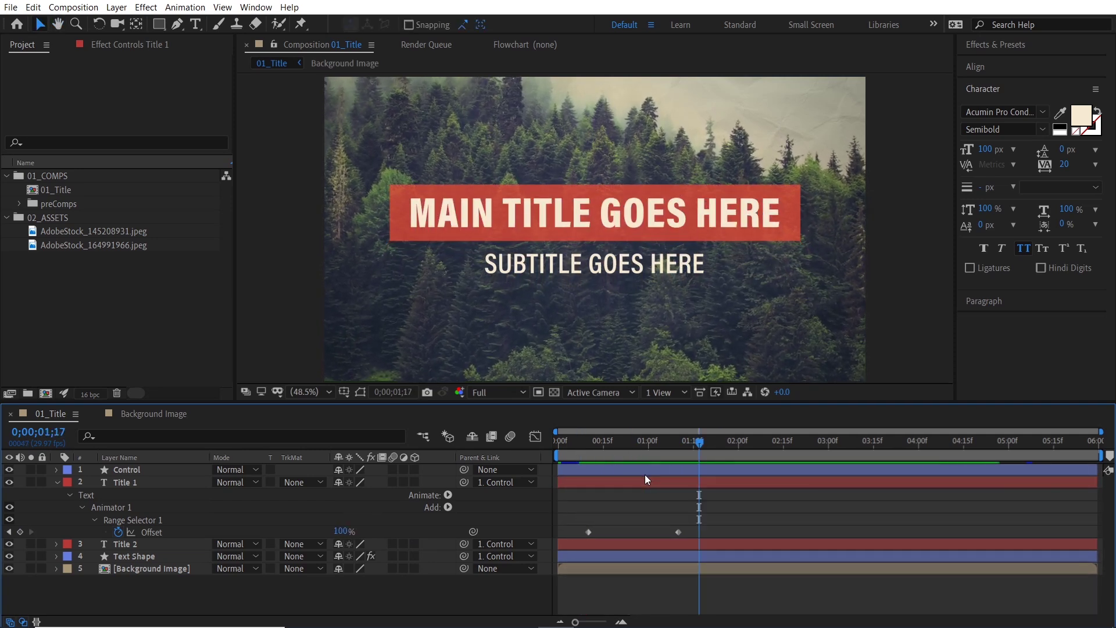
# - Copy both Offset keyframes of Title 1 and paste them at 0;00;04;00
pyautogui.moveTo(685, 511); pyautogui.dragTo(585, 544)
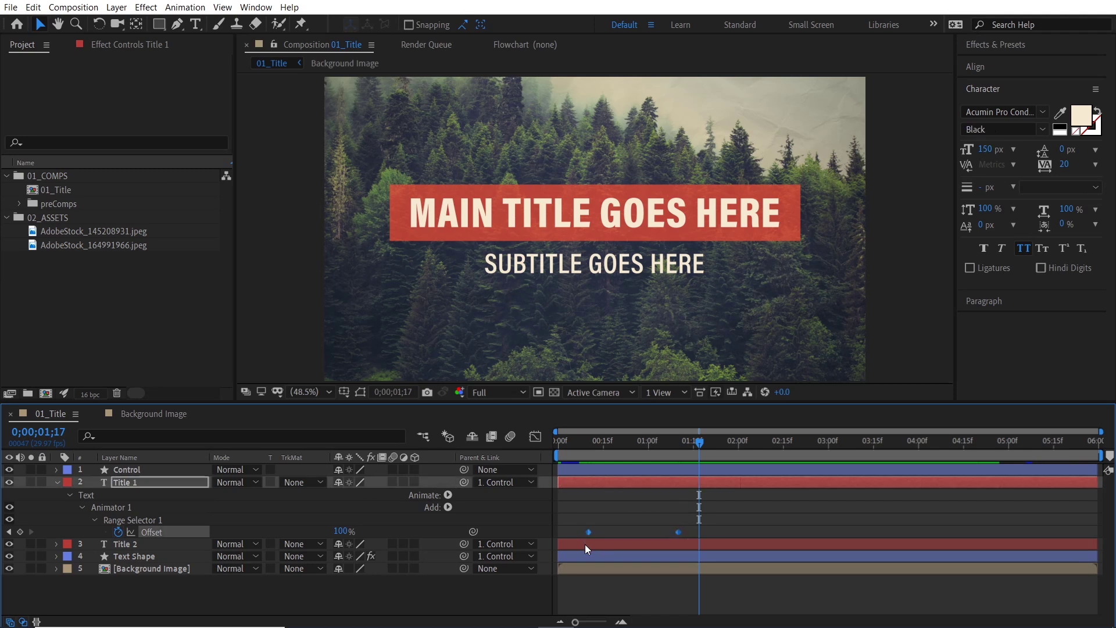
pyautogui.hotkey('ctrl', 'c')
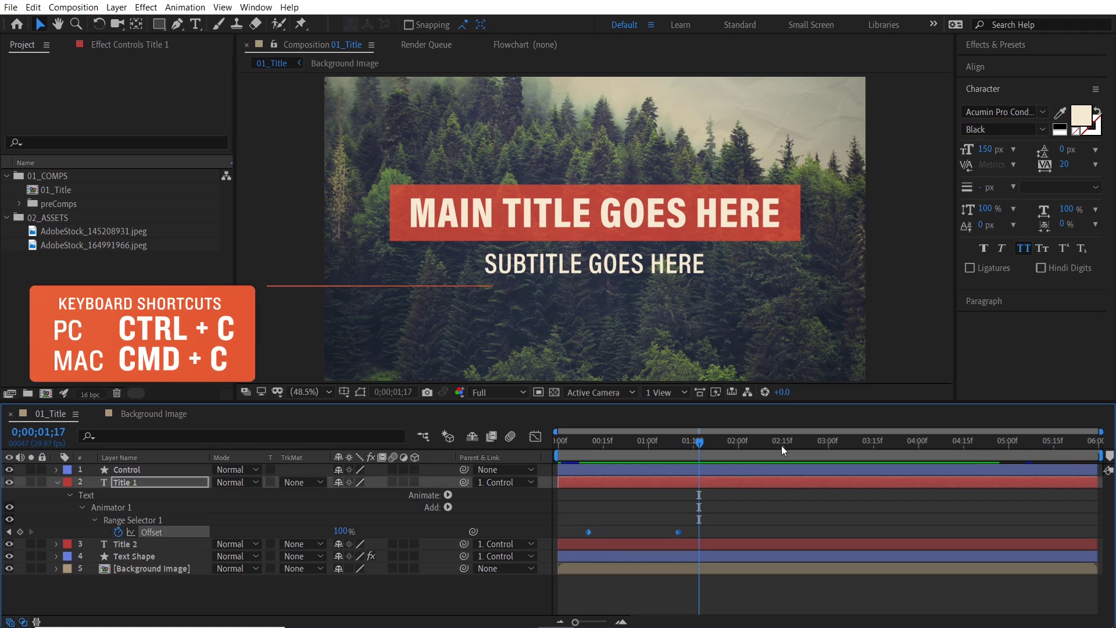
pyautogui.click(918, 442)
pyautogui.hotkey('ctrl', 'v')
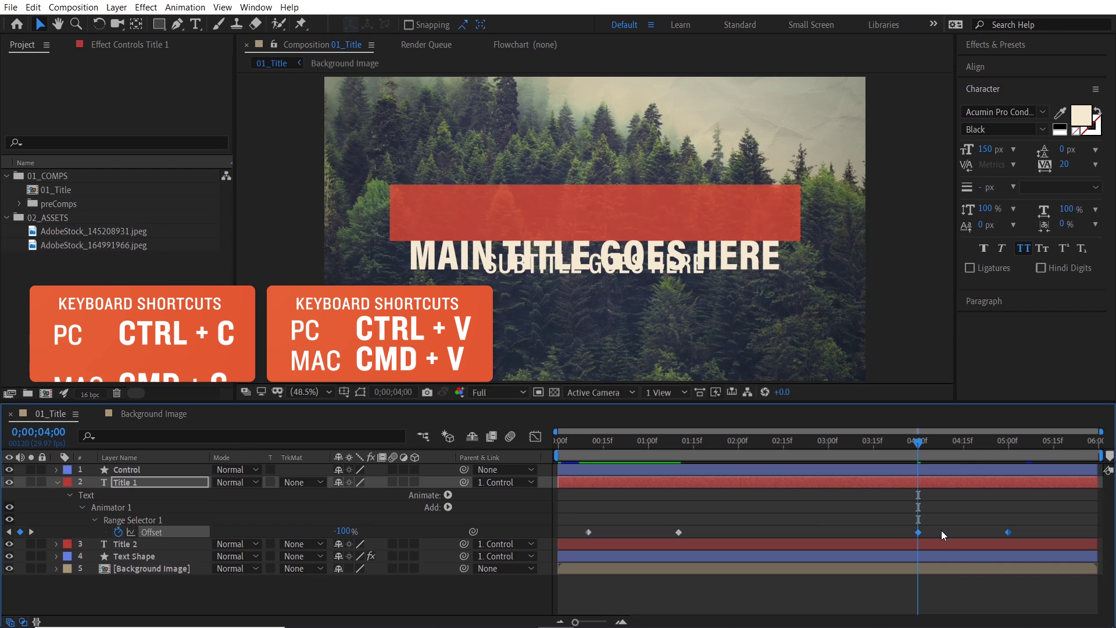
pyautogui.moveTo(902, 452); pyautogui.dragTo(909, 515)
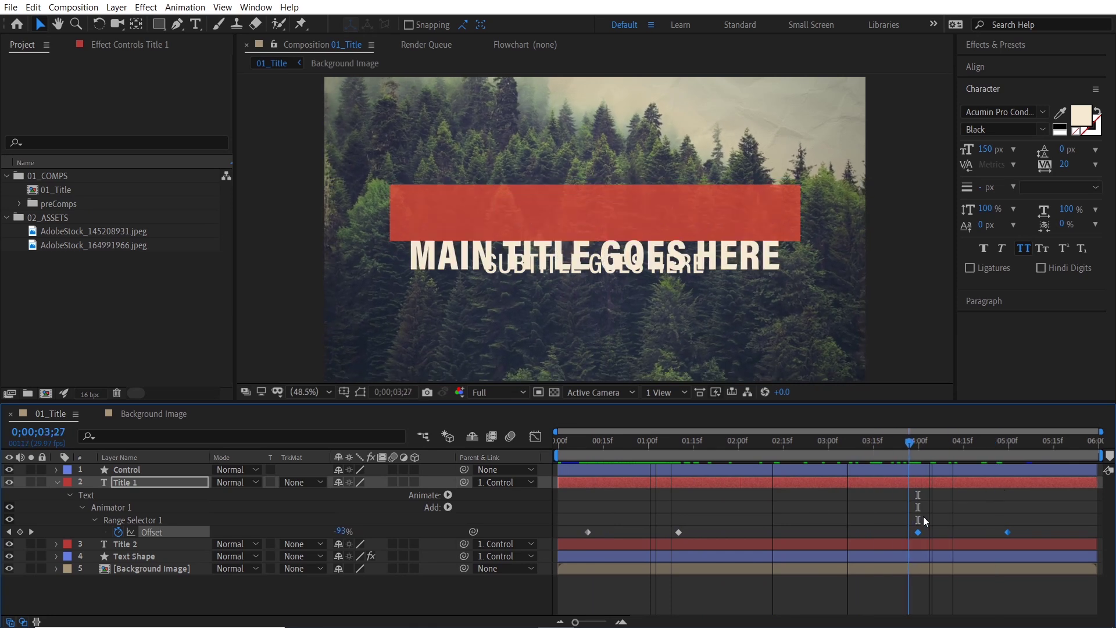
# - Time-reverse the two pasted Offset keyframes of Title 1 and scrub through the exit animation
pyautogui.rightClick(918, 530)
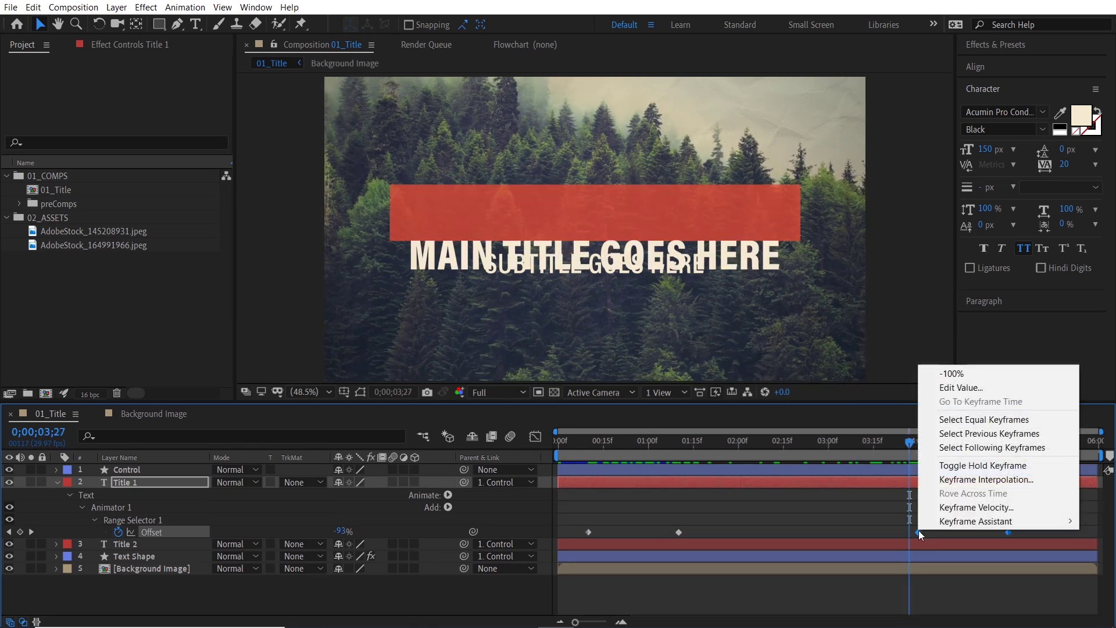
pyautogui.moveTo(988, 520)
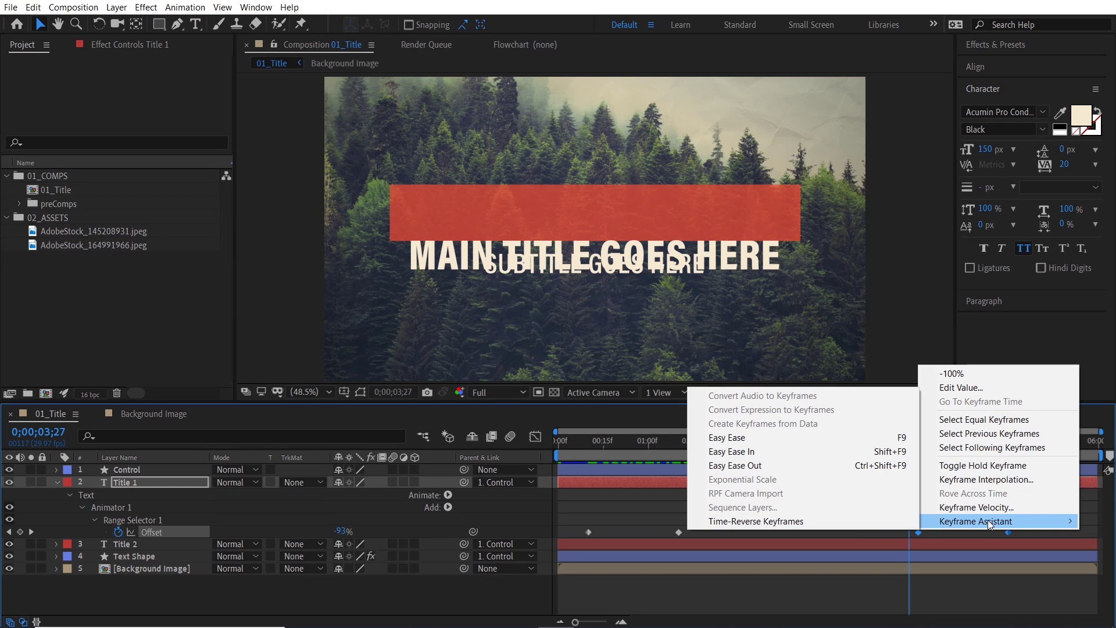
pyautogui.click(768, 522)
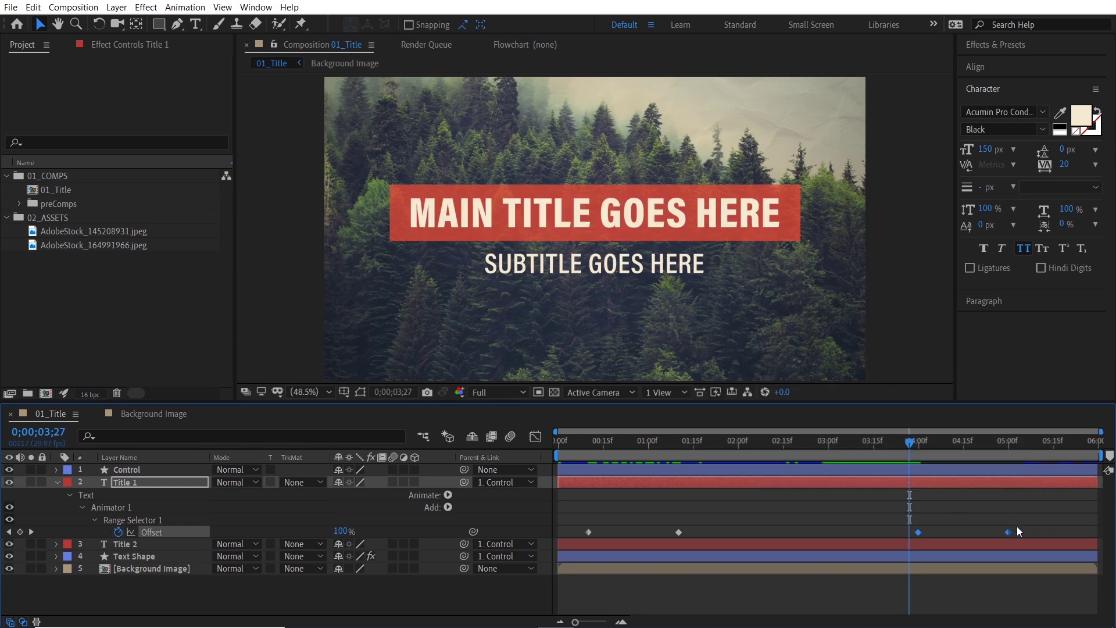
pyautogui.moveTo(674, 448); pyautogui.dragTo(887, 504)
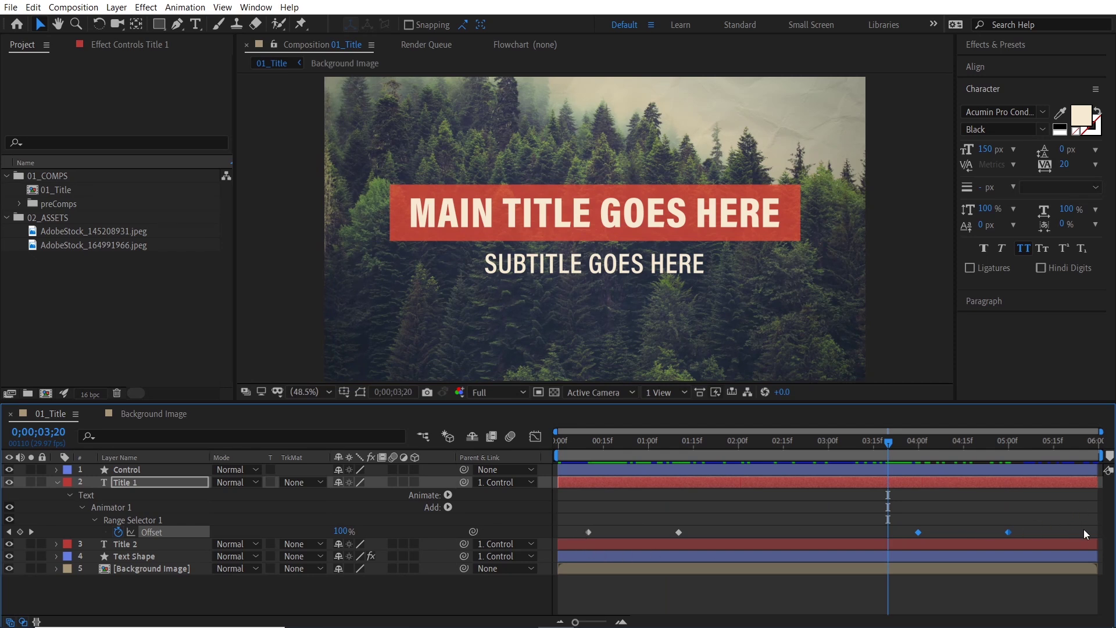
# - Shift Title 1's two exit Offset keyframes so the last one sits at 0;00;05;19, and preview from the start
pyautogui.moveTo(989, 442); pyautogui.dragTo(1101, 448)
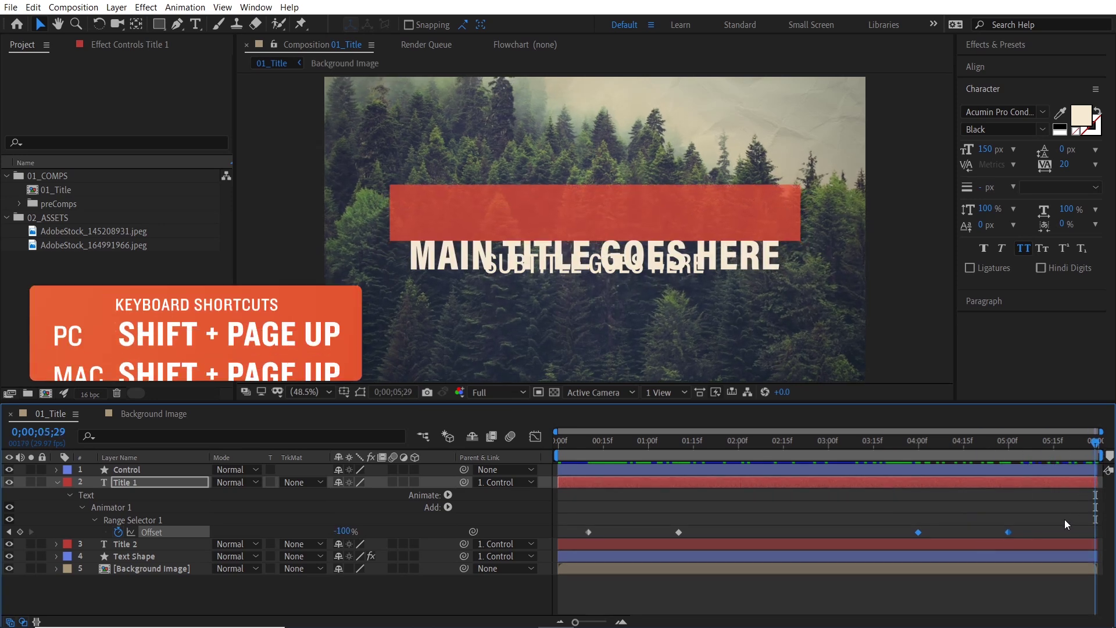
pyautogui.hotkey('shift', 'pageup')
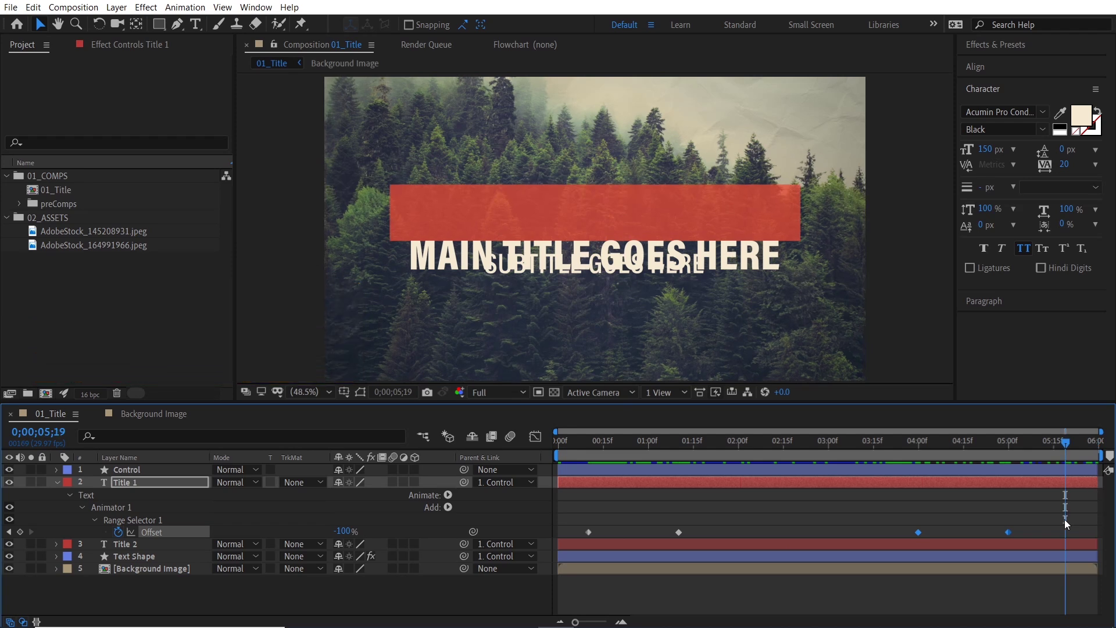
pyautogui.moveTo(1024, 516); pyautogui.dragTo(898, 542)
pyautogui.moveTo(1008, 532); pyautogui.dragTo(1062, 539)
pyautogui.moveTo(632, 457); pyautogui.dragTo(558, 456)
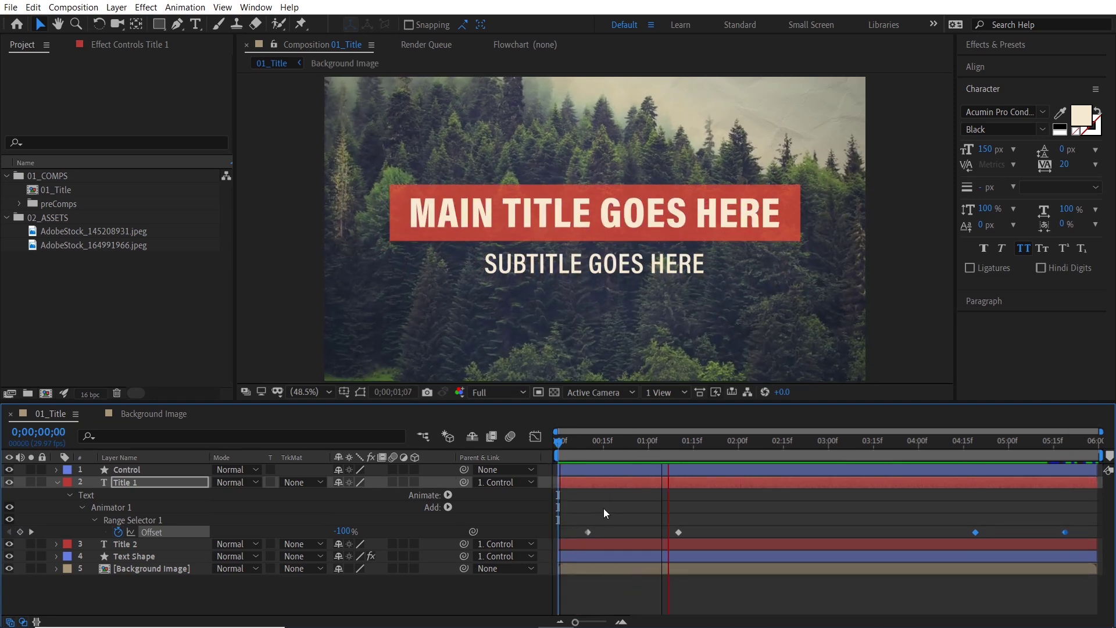
pyautogui.moveTo(959, 445); pyautogui.dragTo(573, 471)
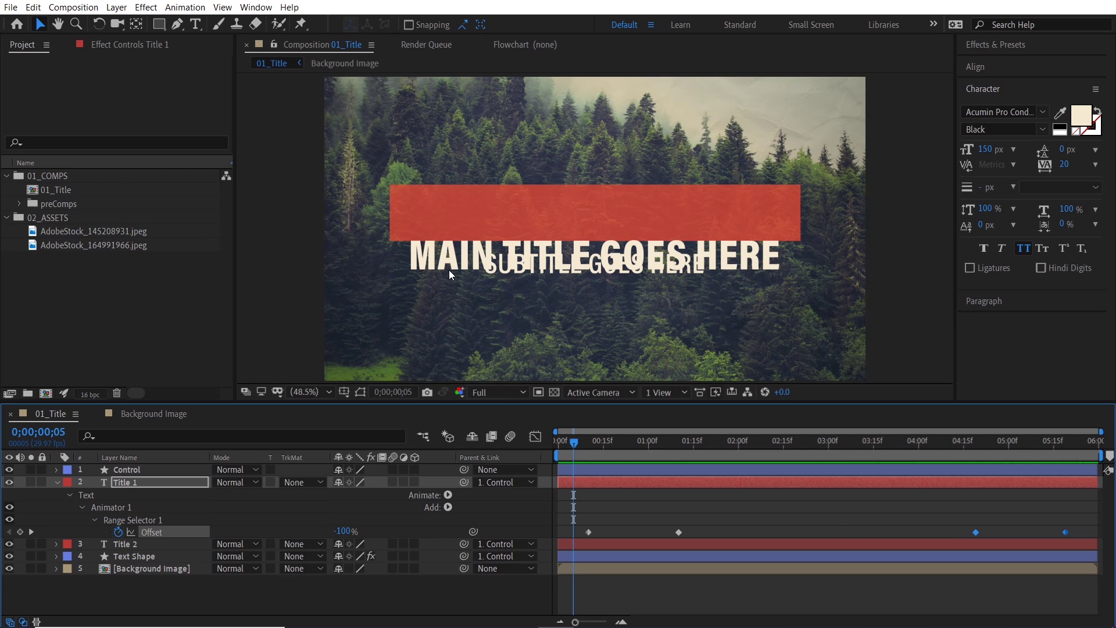
# - Draw a rectangular mask on Title 1, wider than the frame and ending just below the title text, and test it by scrubbing
pyautogui.moveTo(568, 442); pyautogui.dragTo(767, 466)
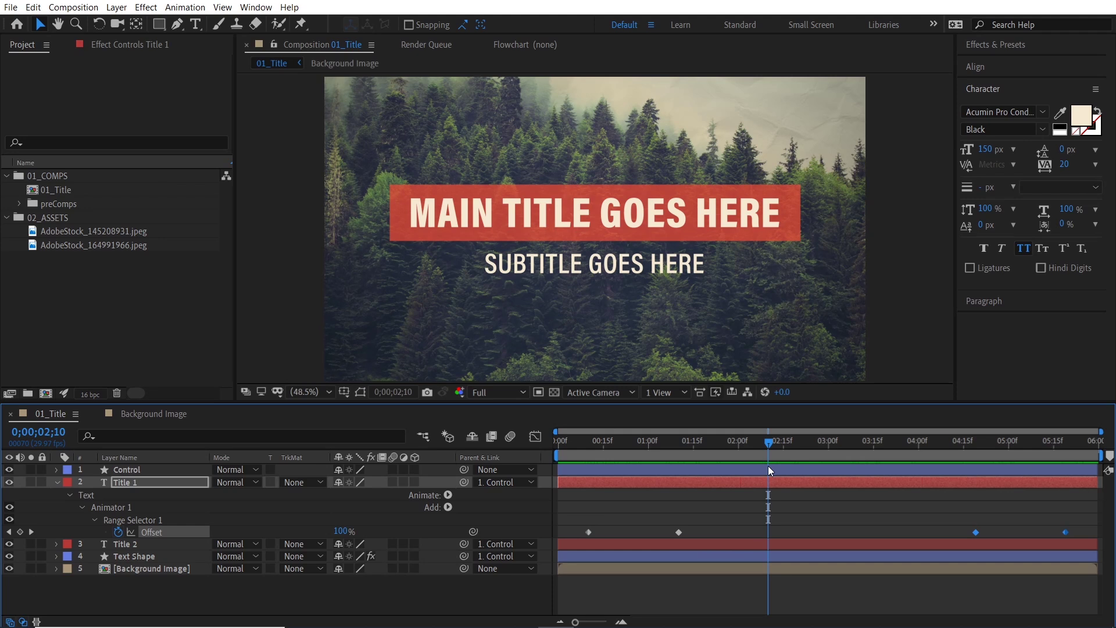
pyautogui.click(165, 26)
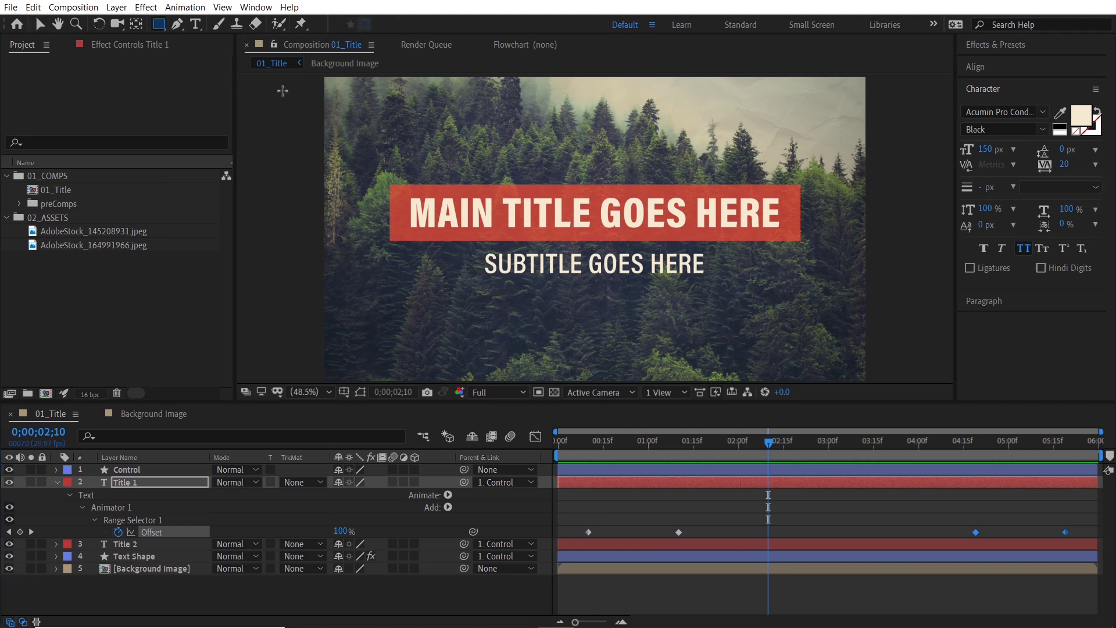
pyautogui.click(145, 482)
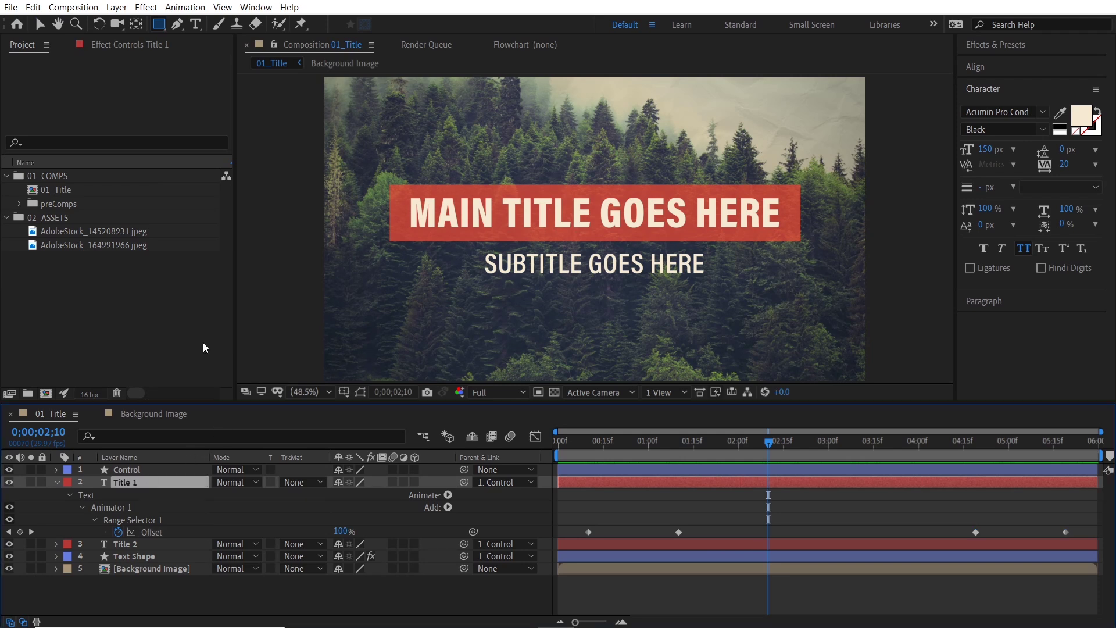
pyautogui.moveTo(284, 85); pyautogui.dragTo(904, 230)
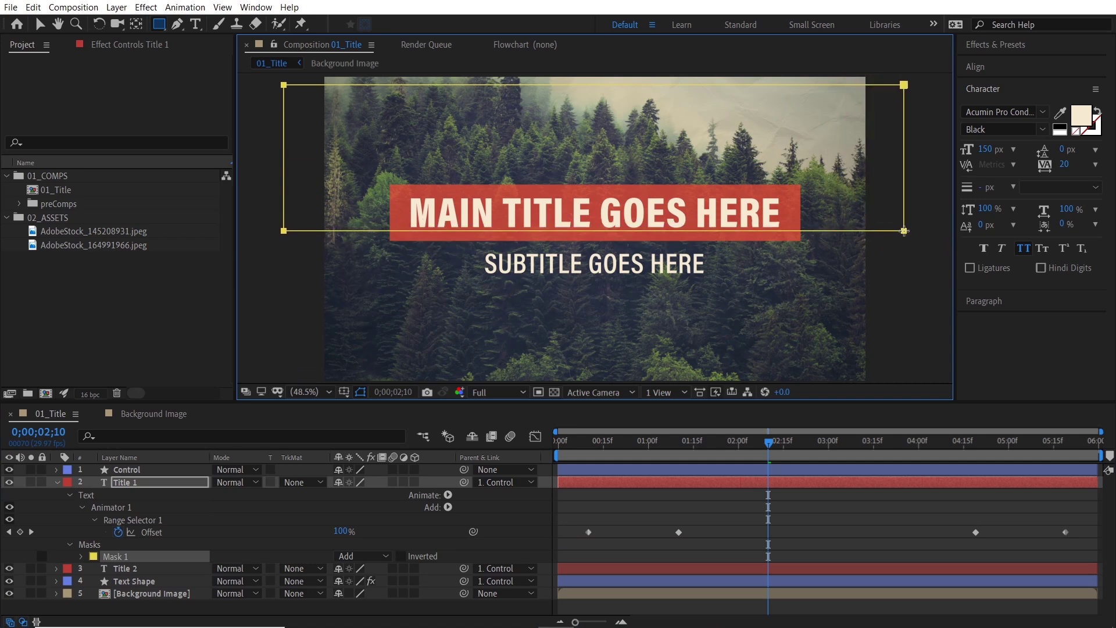
pyautogui.moveTo(904, 231); pyautogui.dragTo(899, 230)
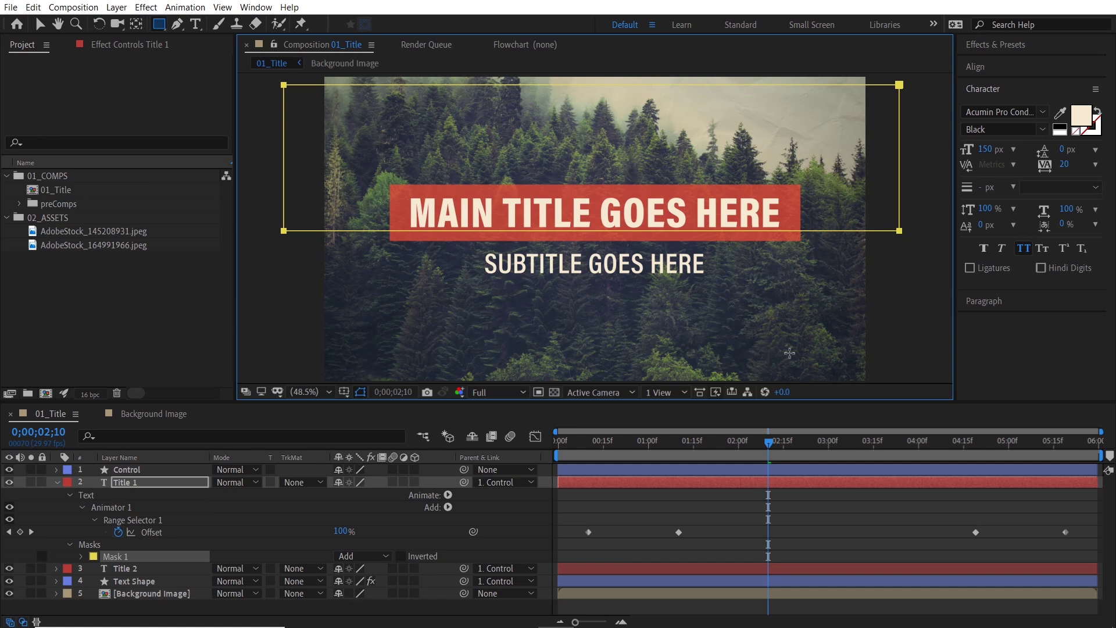
pyautogui.moveTo(689, 440); pyautogui.dragTo(1078, 462)
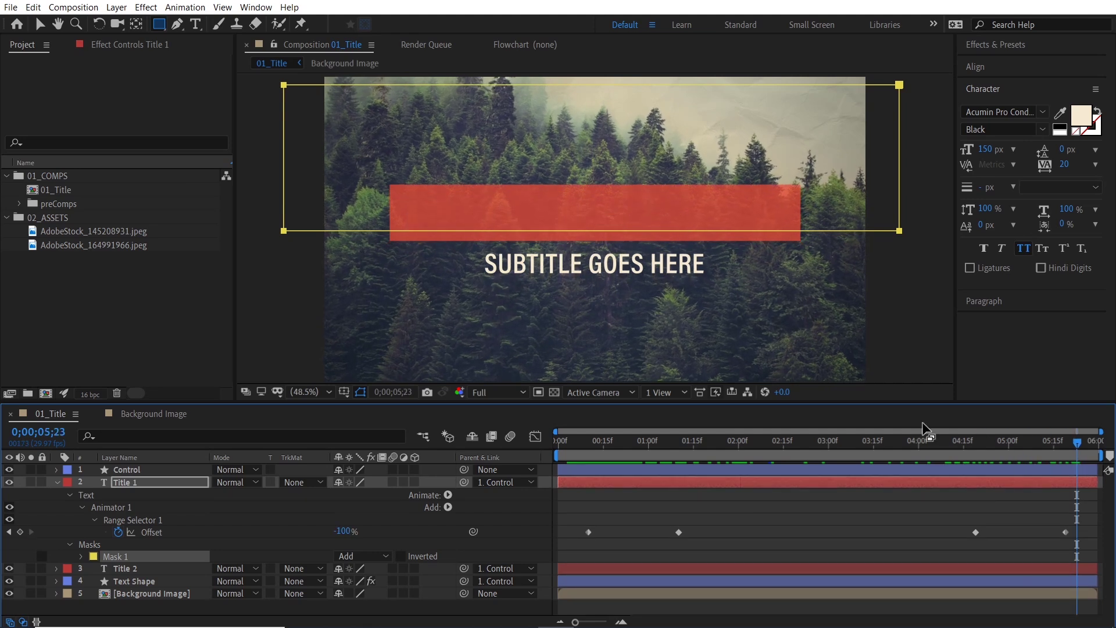
pyautogui.moveTo(819, 446)
pyautogui.mouseDown()
pyautogui.moveTo(730, 448)
pyautogui.moveTo(800, 452)
pyautogui.mouseUp()
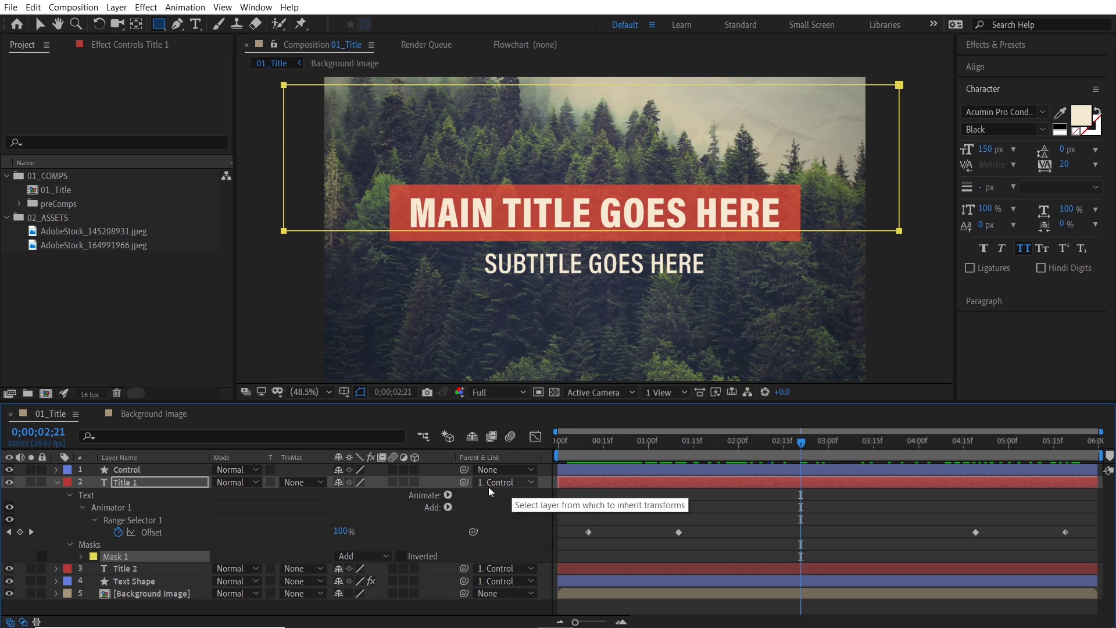
# - Copy Animator 1 from Title 1 and paste it onto Title 2 at 0;00;00;10, checking the subtitle's reveal
pyautogui.click(146, 508)
pyautogui.hotkey('ctrl', 'c')
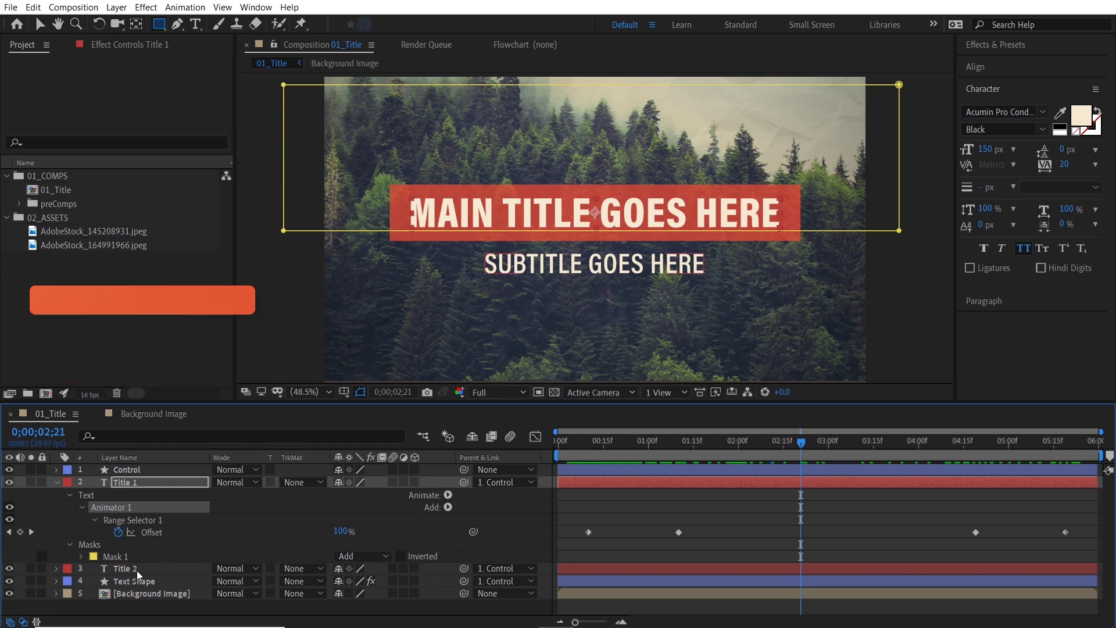
pyautogui.moveTo(635, 444); pyautogui.dragTo(587, 458)
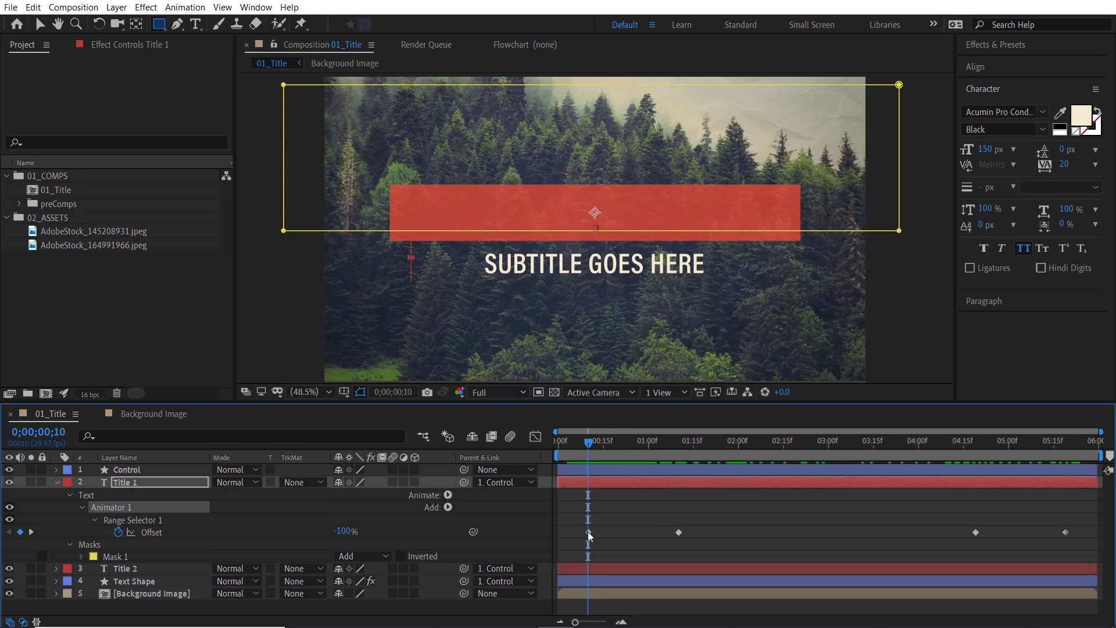
pyautogui.click(135, 570)
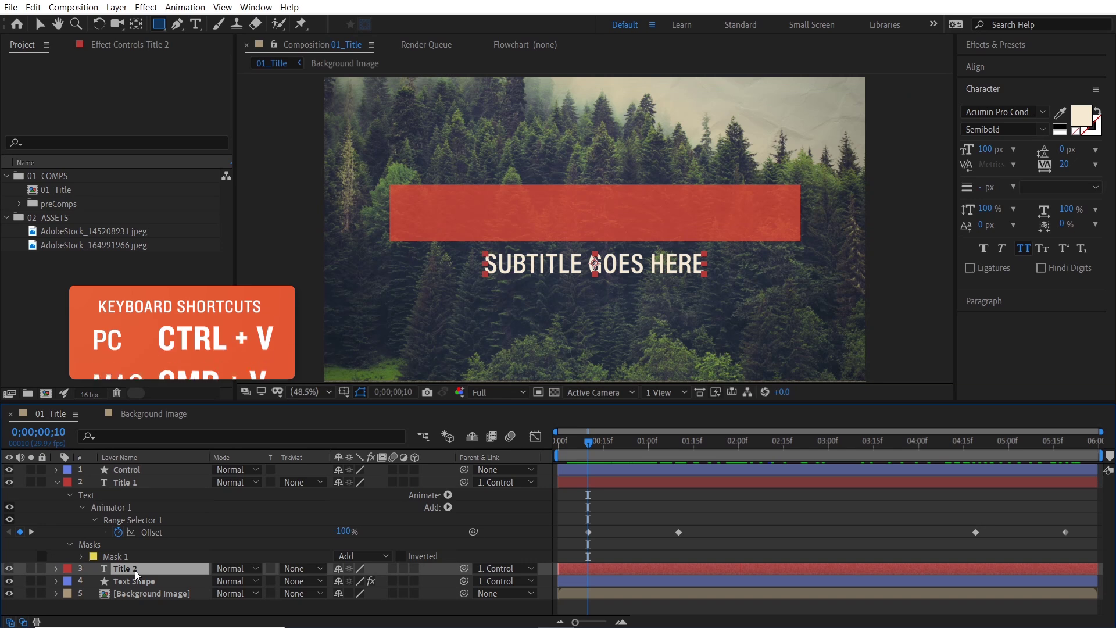
pyautogui.hotkey('ctrl', 'v')
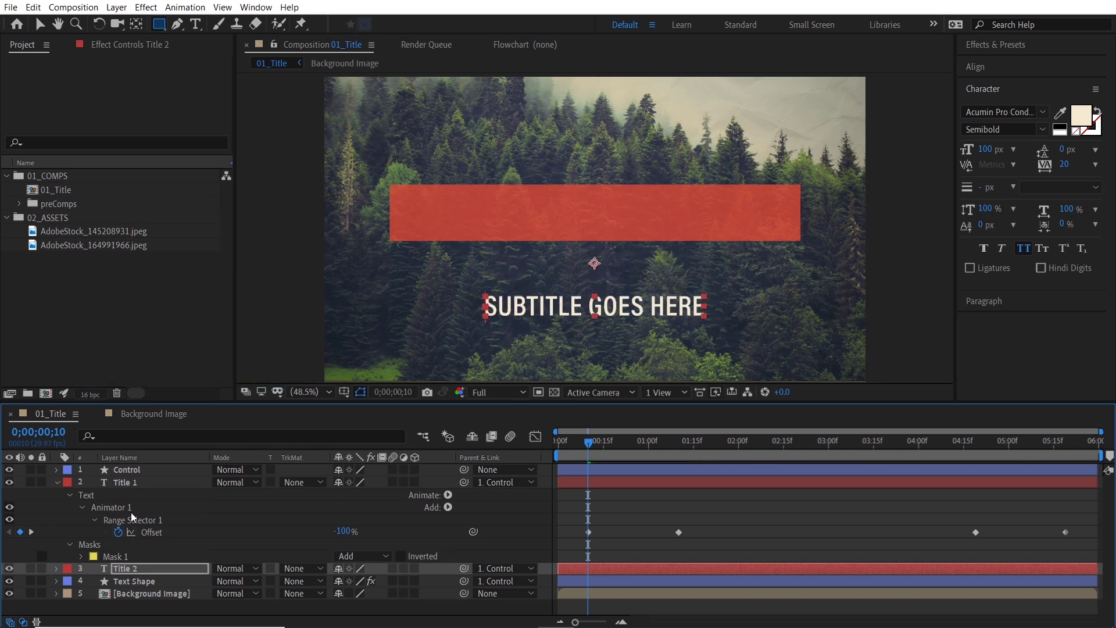
pyautogui.moveTo(590, 444); pyautogui.dragTo(664, 452)
# - Show only the keyframed Offset properties of Title 1 and Title 2 in the timeline
pyautogui.click(142, 483)
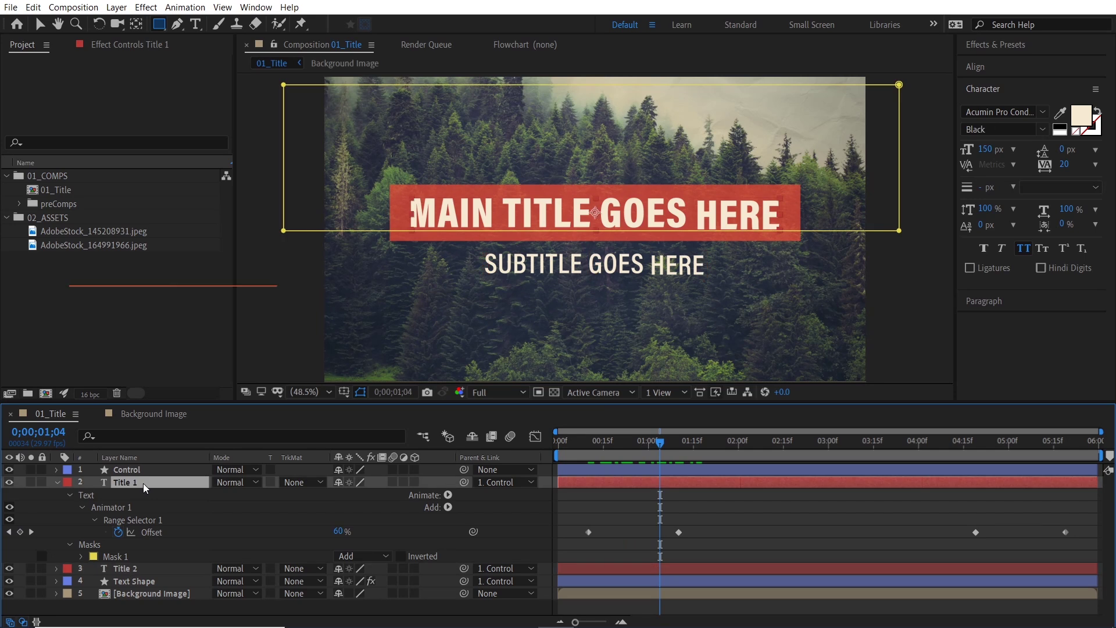
pyautogui.press('u')
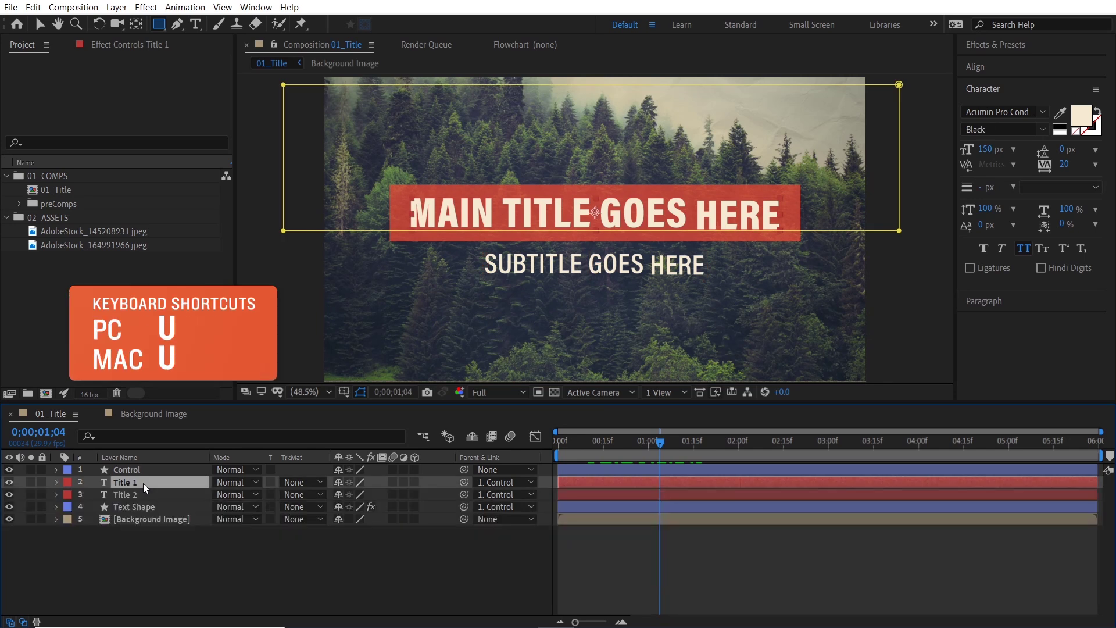
pyautogui.press('u')
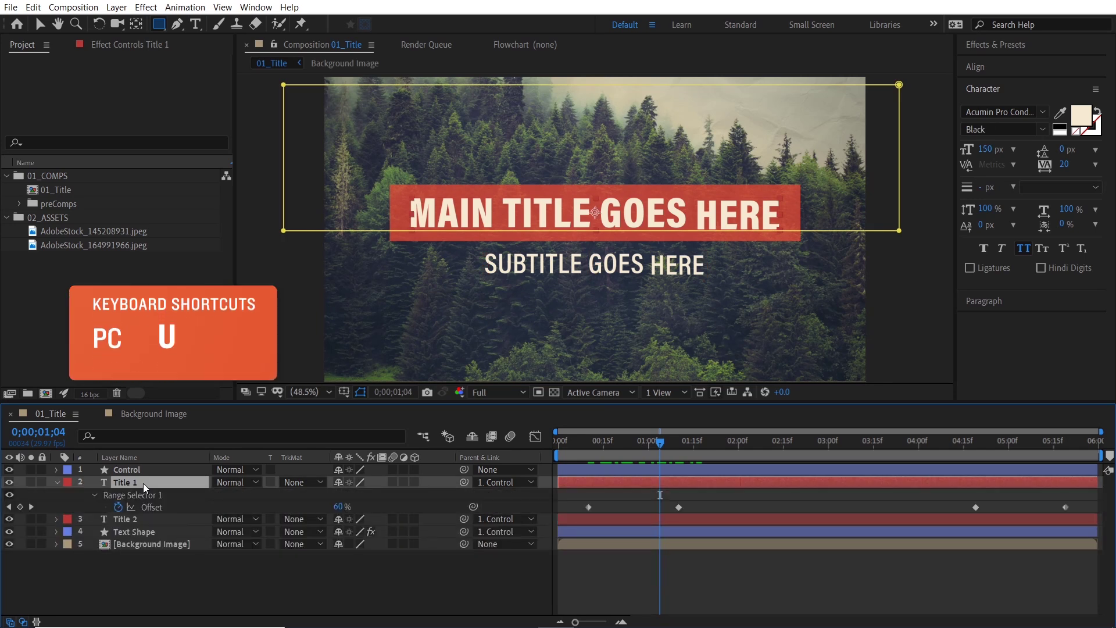
pyautogui.click(145, 519)
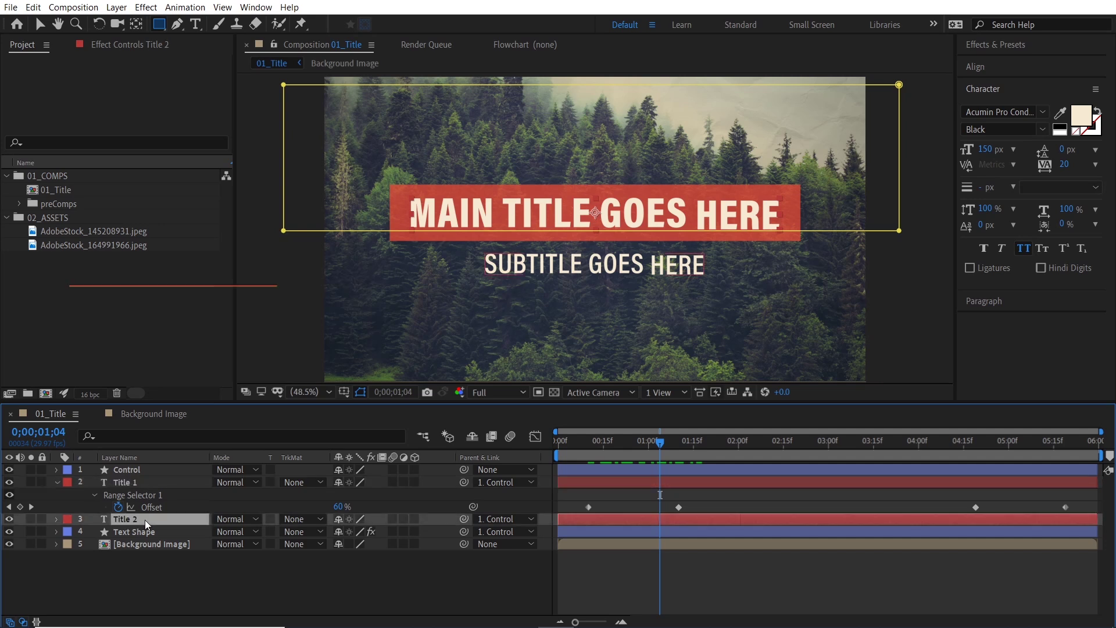
pyautogui.press('u')
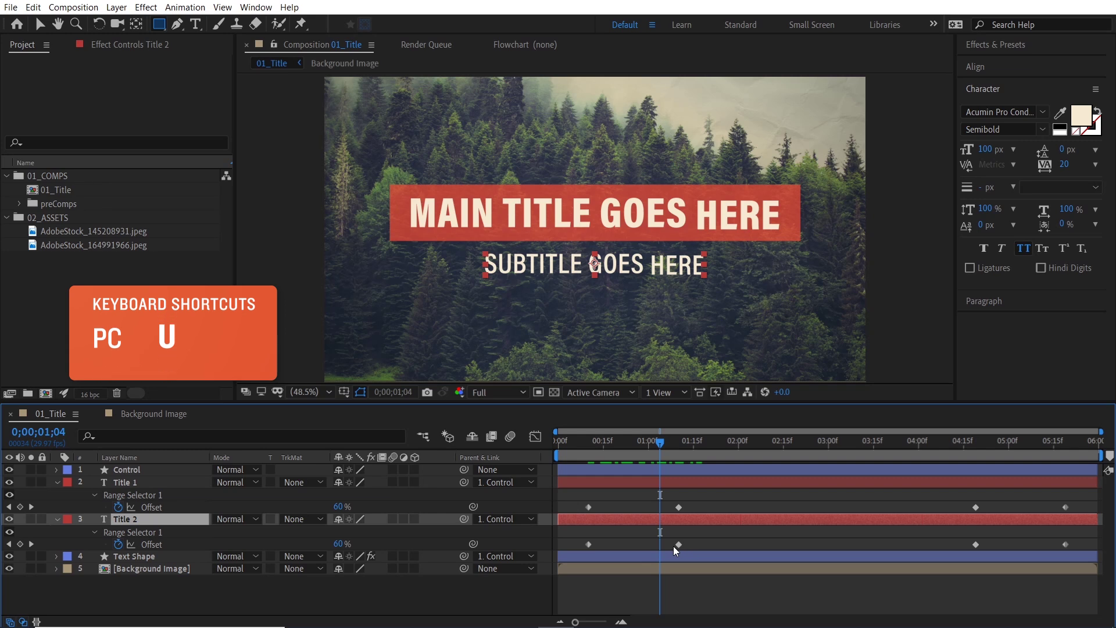
# - Delay Title 2's two entrance Offset keyframes by 10 frames so they start at 0;00;00;20, and scrub through the reveal
pyautogui.moveTo(657, 444); pyautogui.dragTo(589, 458)
pyautogui.moveTo(588, 510)
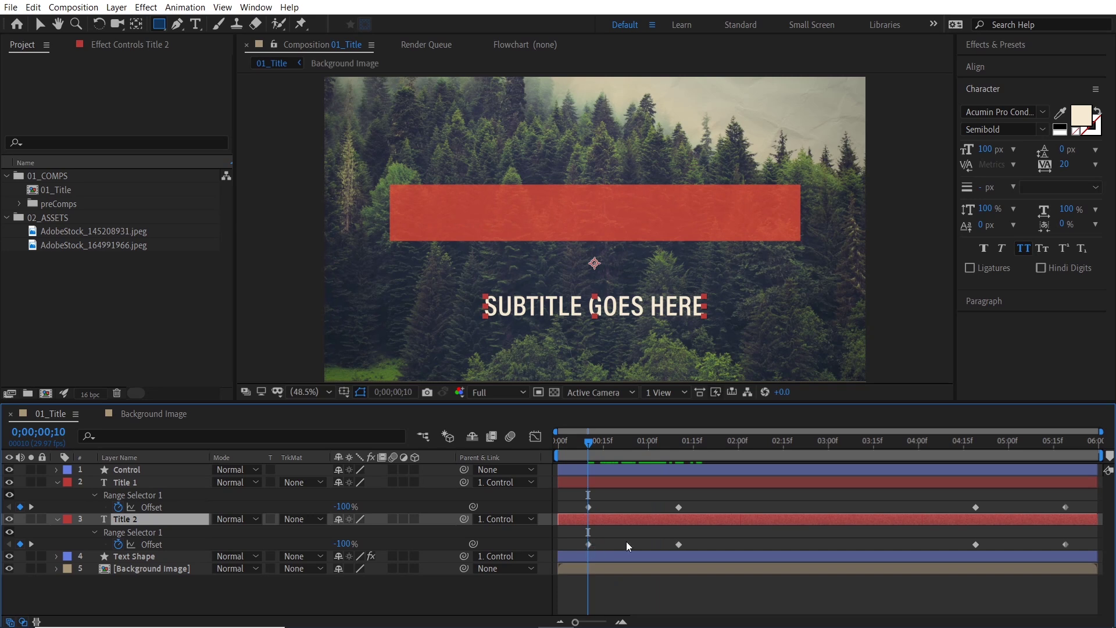
pyautogui.moveTo(685, 529); pyautogui.dragTo(584, 549)
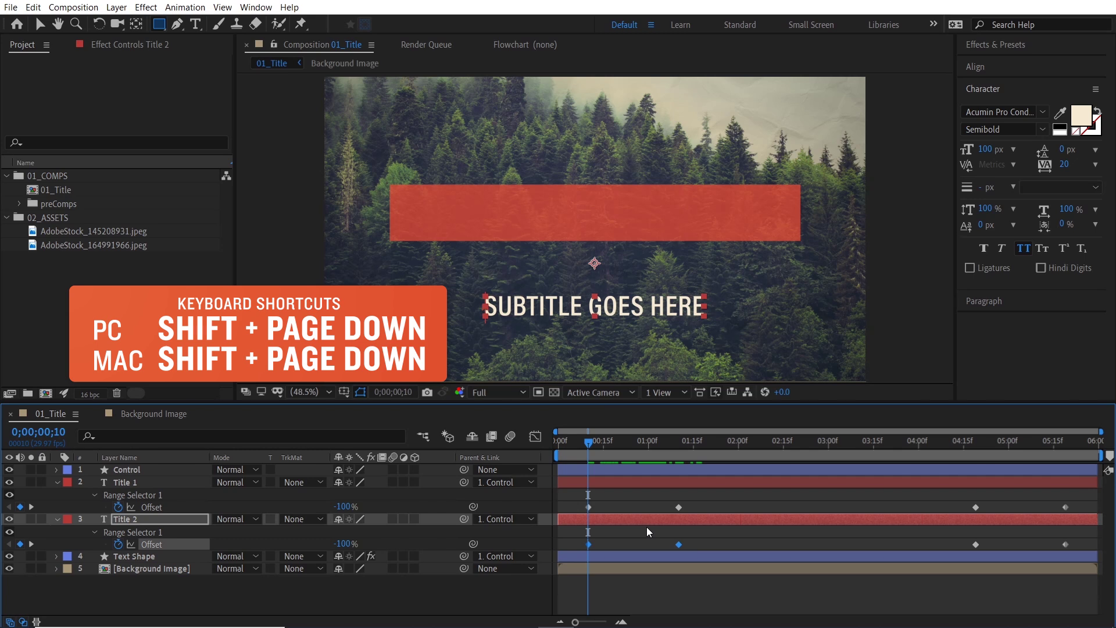
pyautogui.hotkey('shift', 'pagedown')
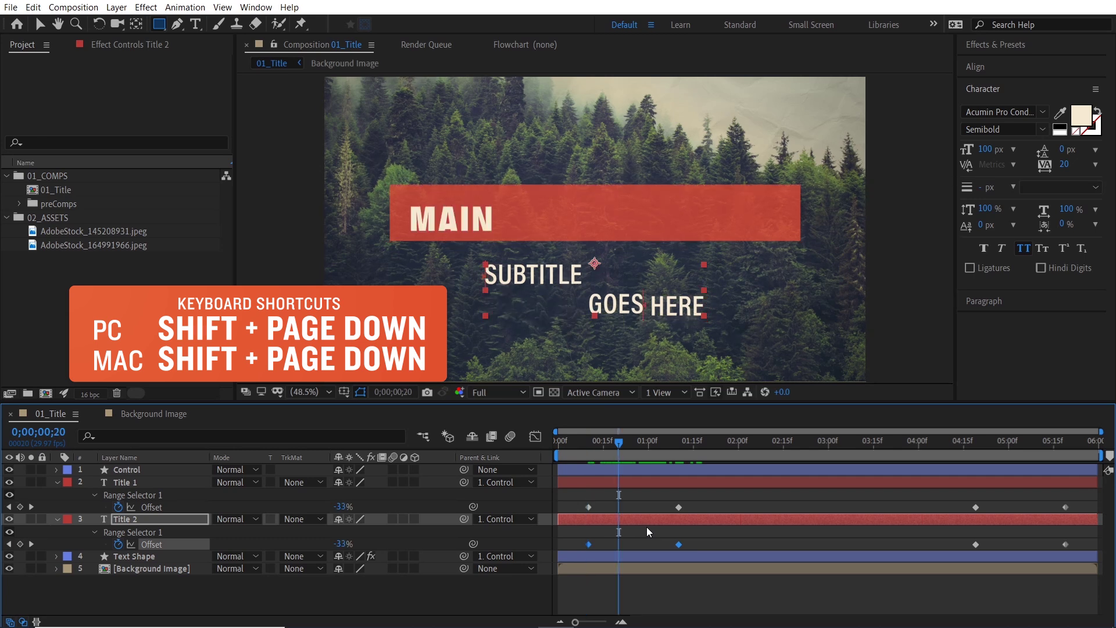
pyautogui.moveTo(588, 544); pyautogui.dragTo(618, 544)
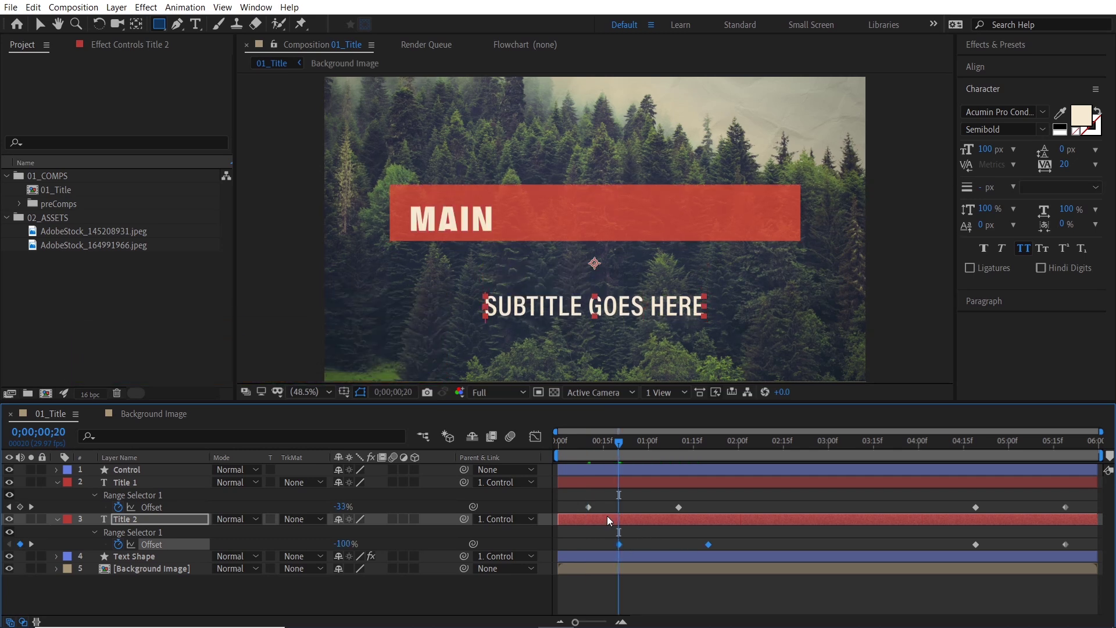
pyautogui.moveTo(575, 443); pyautogui.dragTo(701, 454)
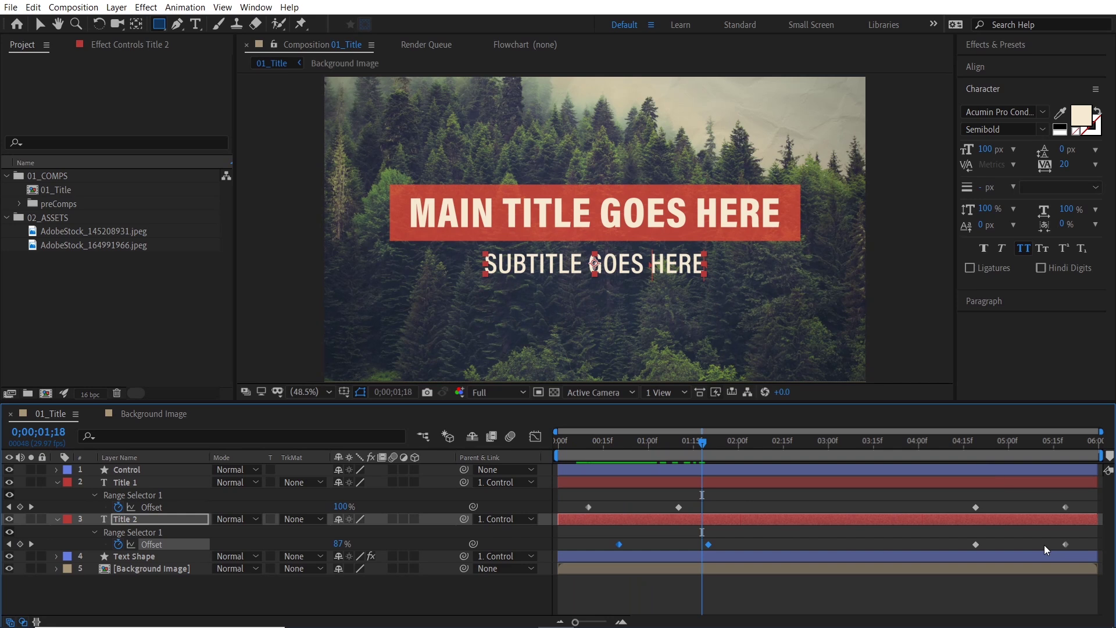
# - Move Title 2's two exit Offset keyframes 10 frames earlier than Title 1's, and scrub through the timeline to check
pyautogui.moveTo(997, 442); pyautogui.dragTo(981, 443)
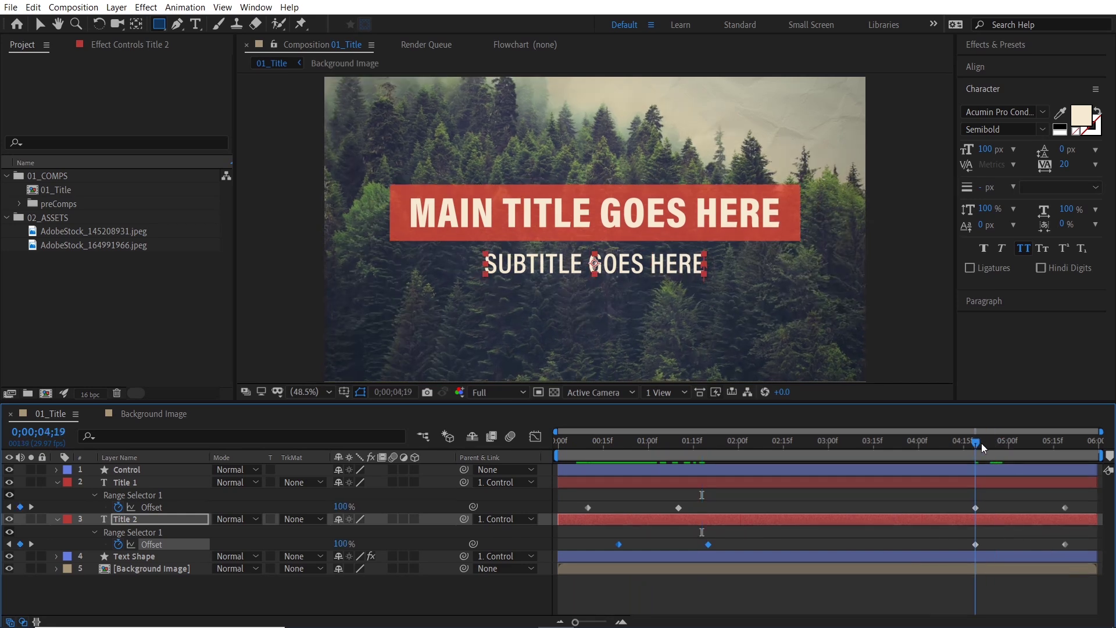
pyautogui.moveTo(976, 508)
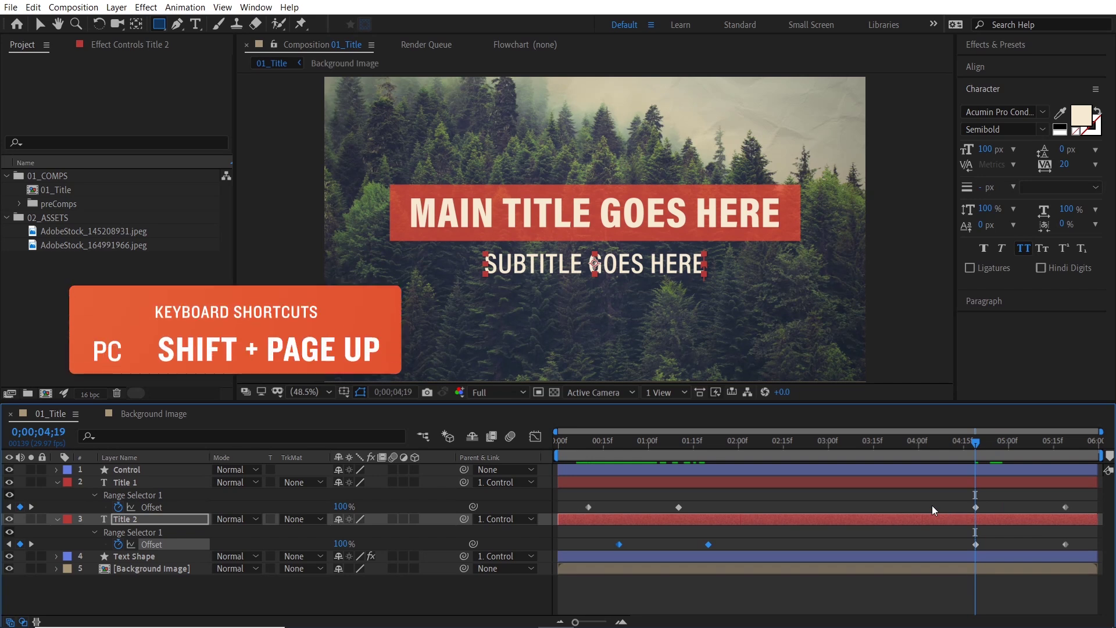
pyautogui.hotkey('shift', 'pageup')
pyautogui.moveTo(967, 534); pyautogui.dragTo(1079, 561)
pyautogui.moveTo(978, 544); pyautogui.dragTo(952, 547)
pyautogui.moveTo(798, 445); pyautogui.dragTo(840, 484)
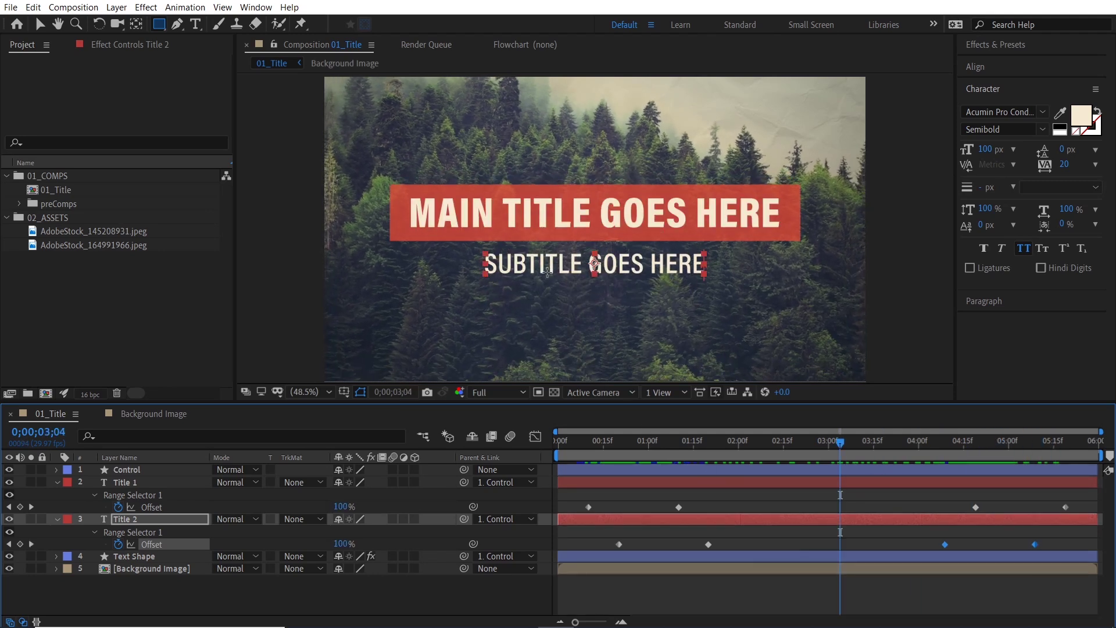
# - Expand Title 2's full Animator 1 properties and set the animator's vertical Position to 0
pyautogui.press('v')
pyautogui.click(58, 518)
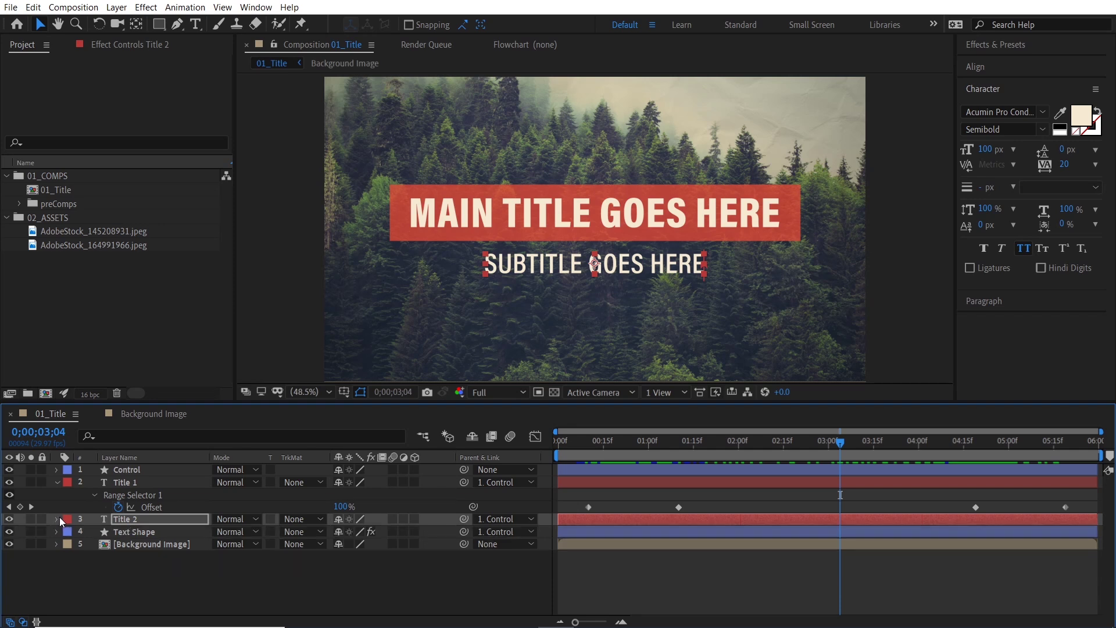
pyautogui.click(58, 518)
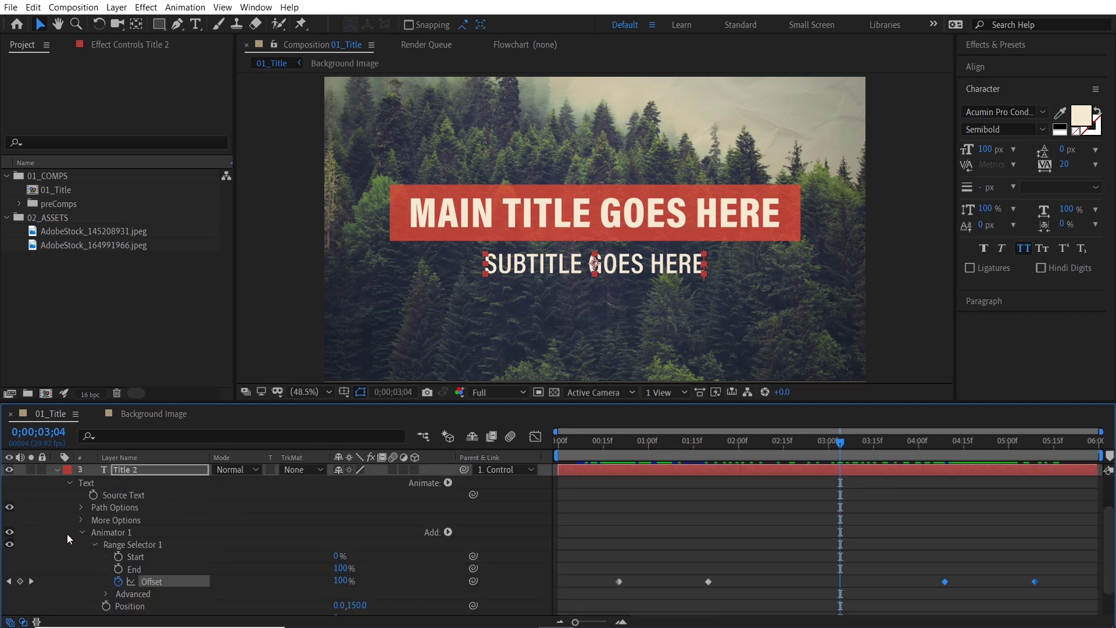
pyautogui.scroll(-1, 174, 534)
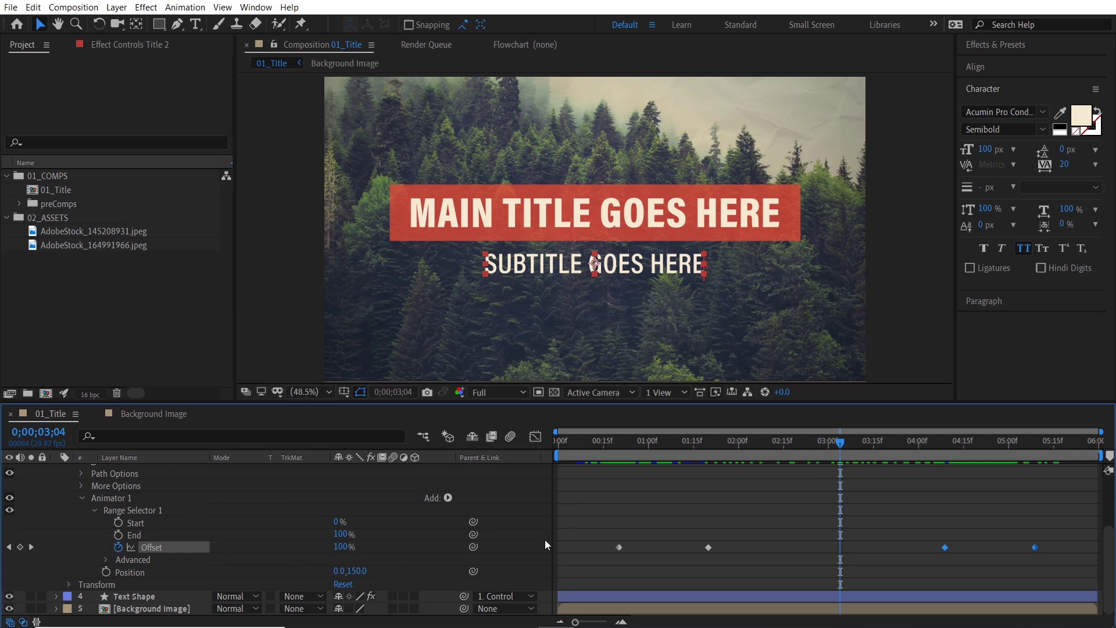
pyautogui.moveTo(741, 446); pyautogui.dragTo(684, 447)
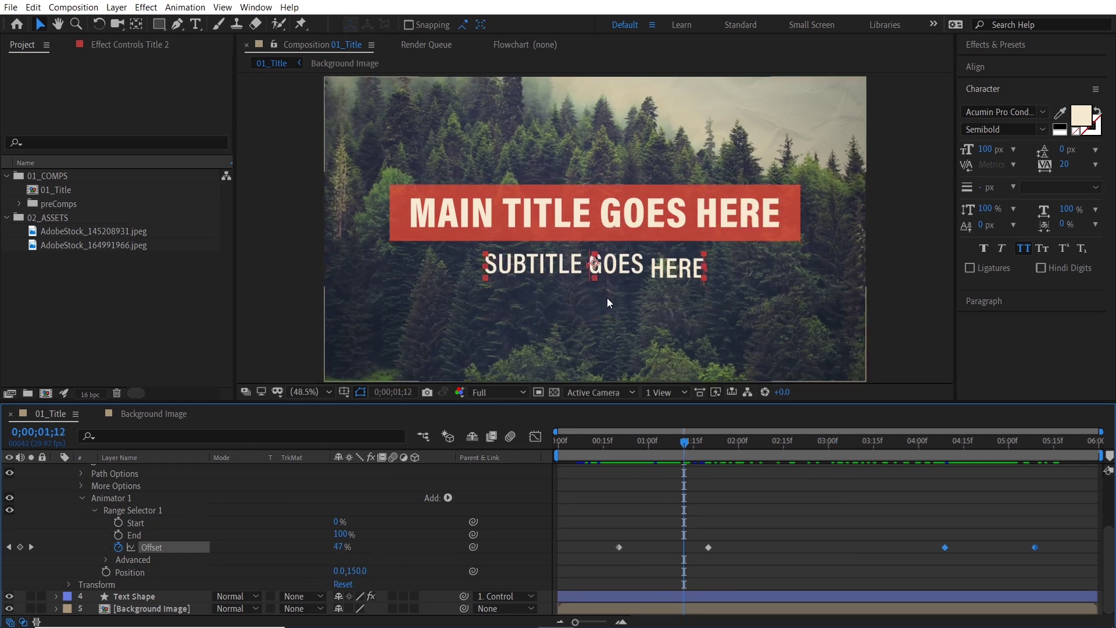
pyautogui.click(357, 572)
pyautogui.write('0')
pyautogui.press('Return')
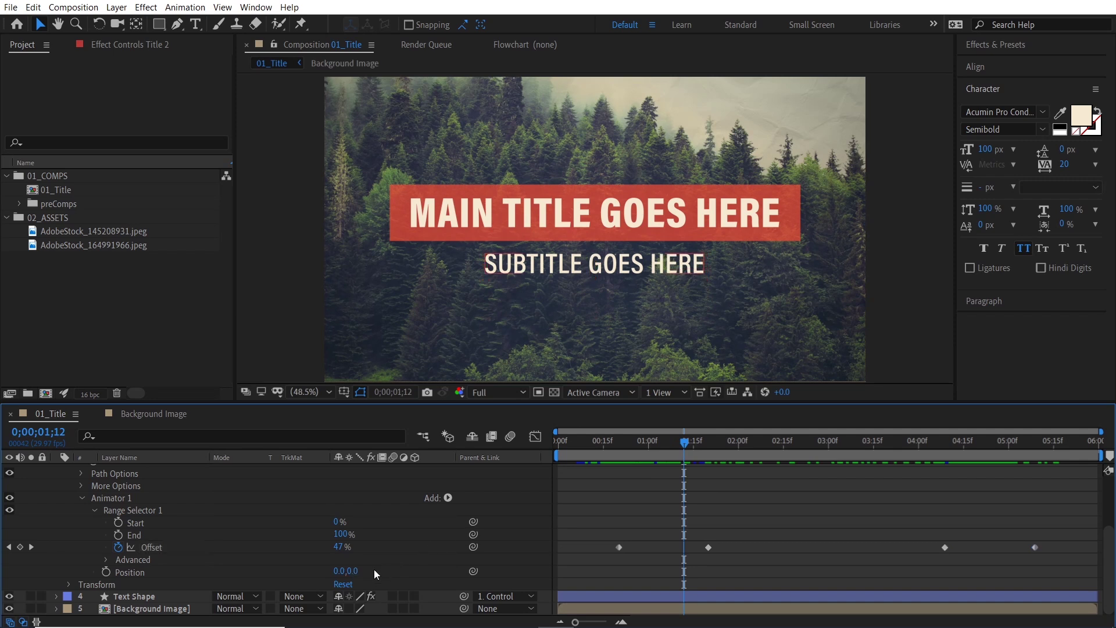
# - Set the horizontal Position of Title 2's Animator 1 to 150 and scrub back through the subtitle's sideways entrance
pyautogui.moveTo(340, 573); pyautogui.dragTo(411, 566)
pyautogui.click(340, 571)
pyautogui.write('150')
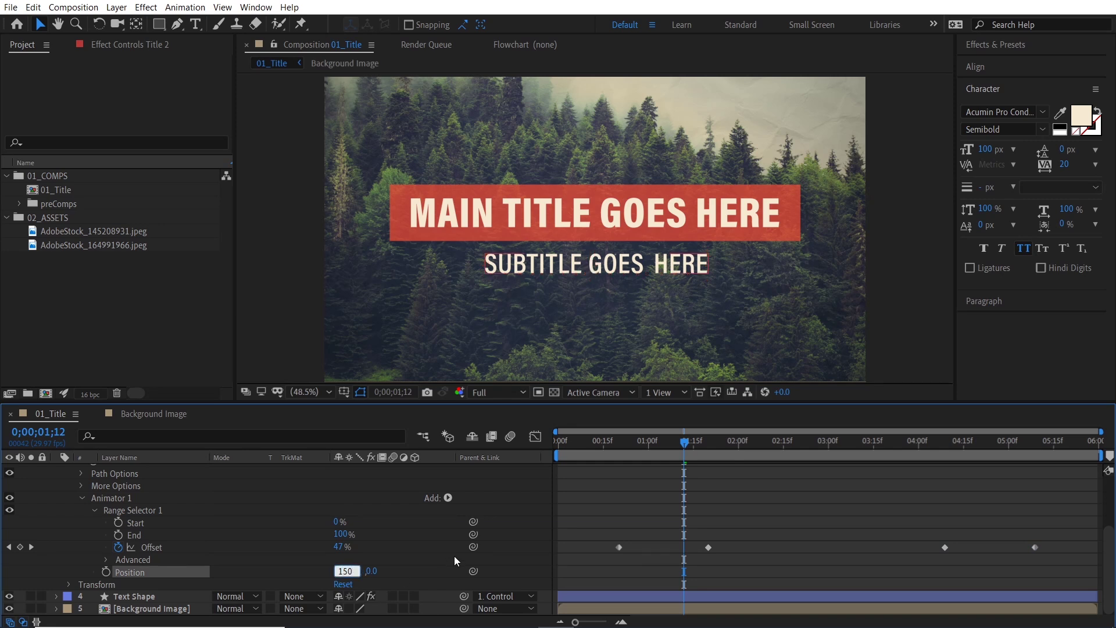
pyautogui.press('Return')
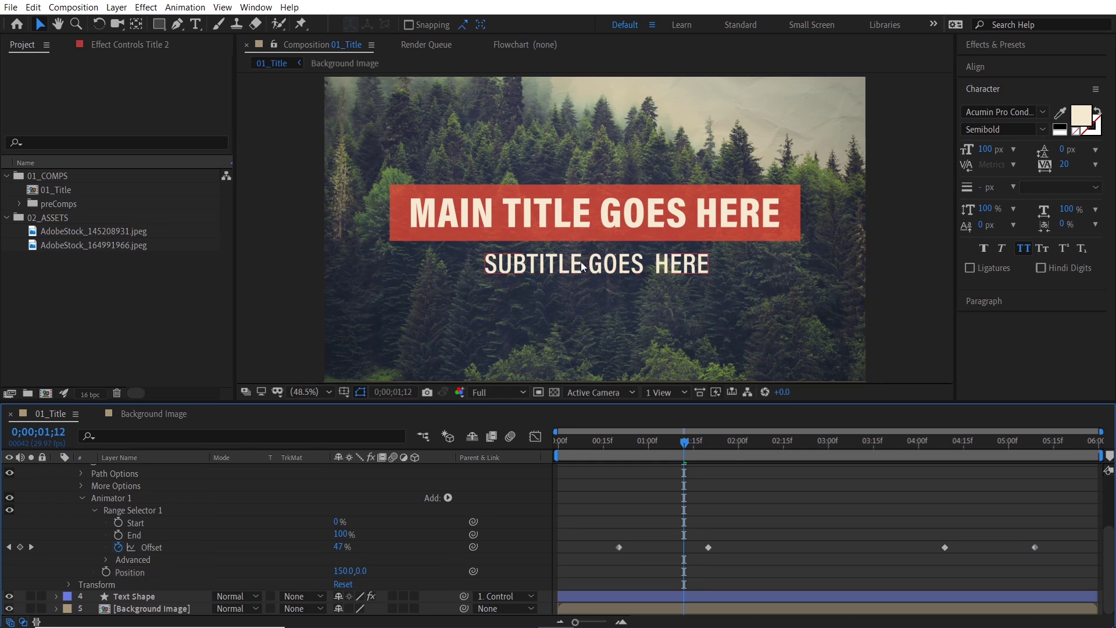
pyautogui.moveTo(683, 442); pyautogui.dragTo(599, 453)
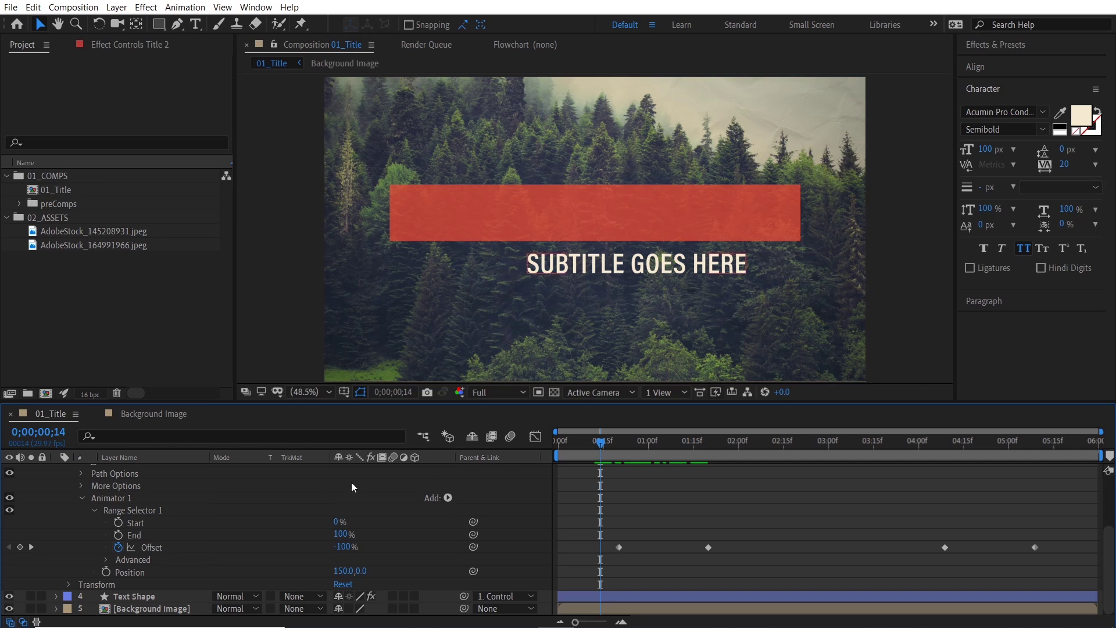
# - Add an Opacity property to Title 2's Animator 1 and set it to 0%
pyautogui.click(113, 499)
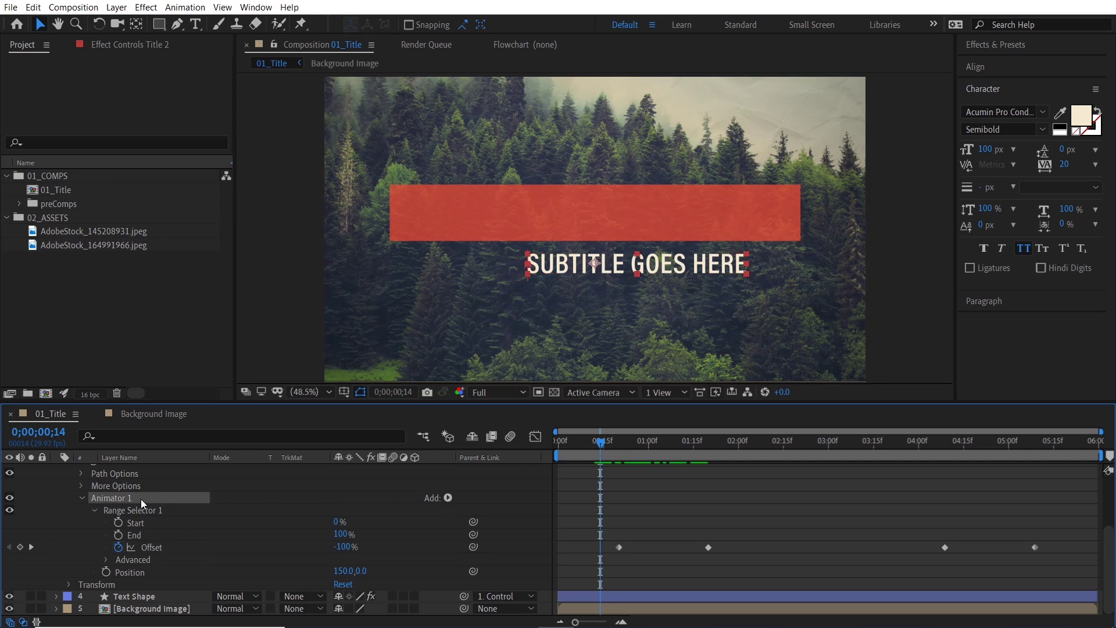
pyautogui.scroll(1, 175, 505)
pyautogui.scroll(-1, 320, 523)
pyautogui.click(448, 496)
pyautogui.moveTo(487, 502)
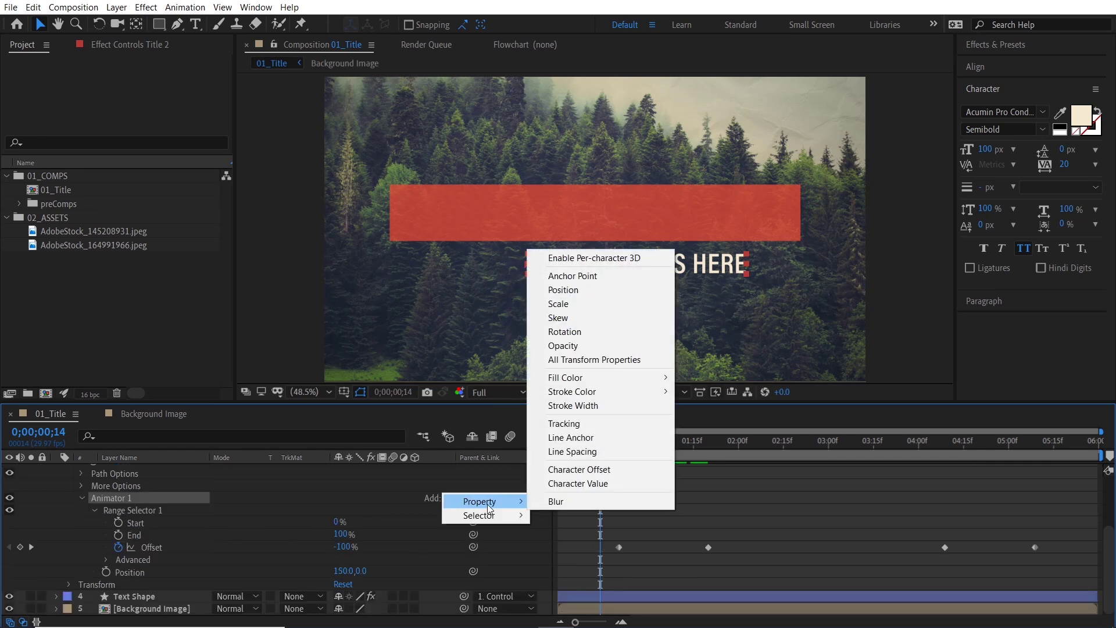
pyautogui.click(568, 347)
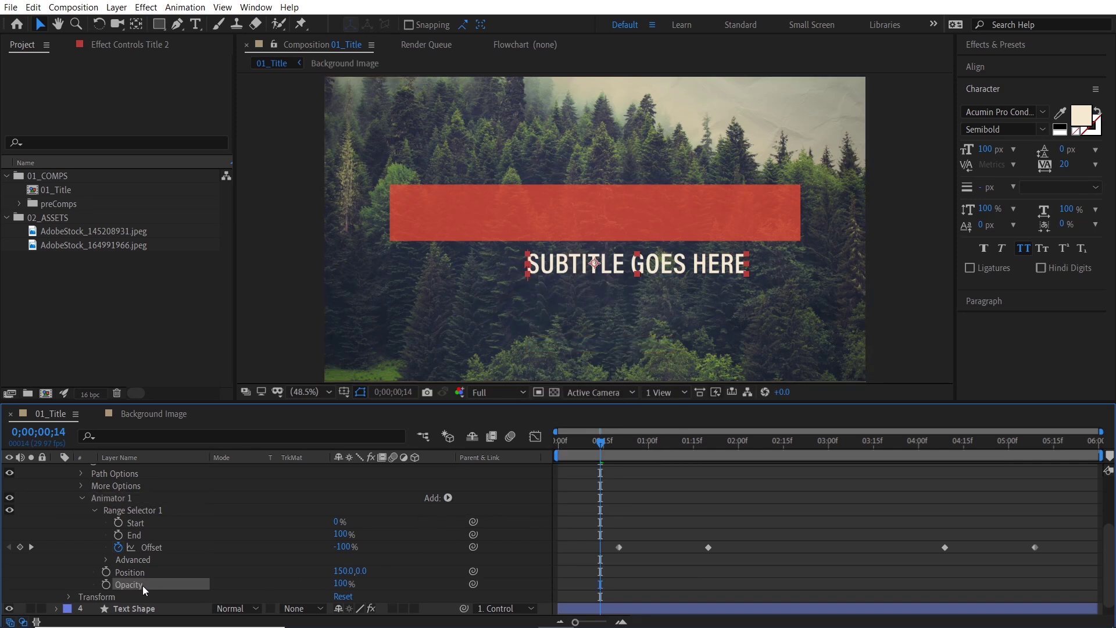
pyautogui.moveTo(346, 586); pyautogui.dragTo(256, 582)
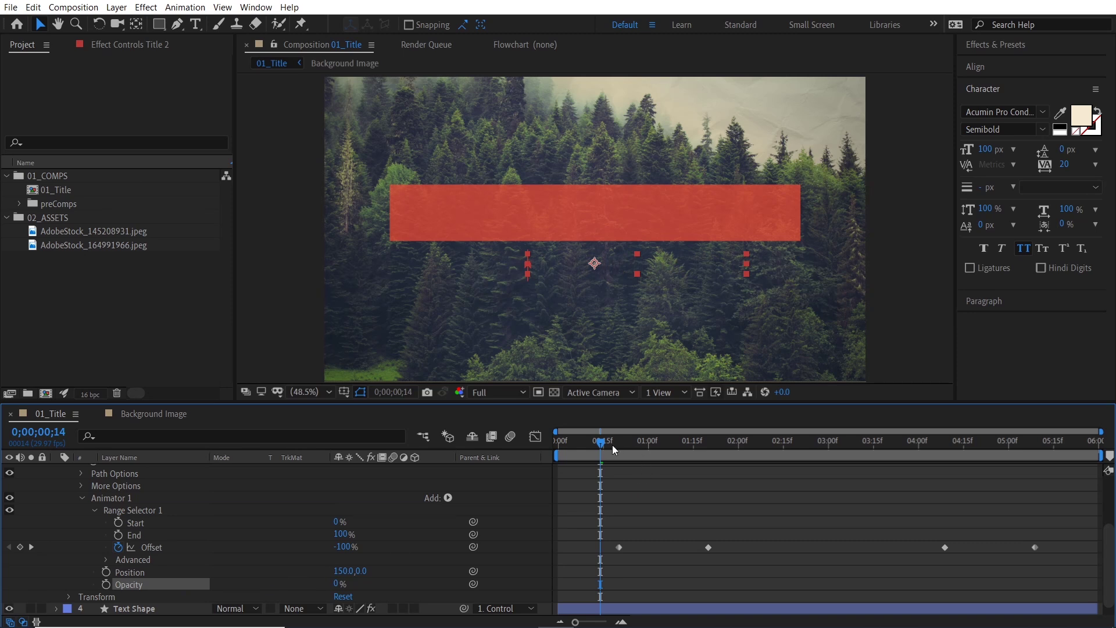
# - Preview the subtitle's slide and fade animation, and collapse all layer properties in the timeline
pyautogui.moveTo(608, 444)
pyautogui.mouseDown()
pyautogui.moveTo(699, 451)
pyautogui.moveTo(608, 459)
pyautogui.mouseUp()
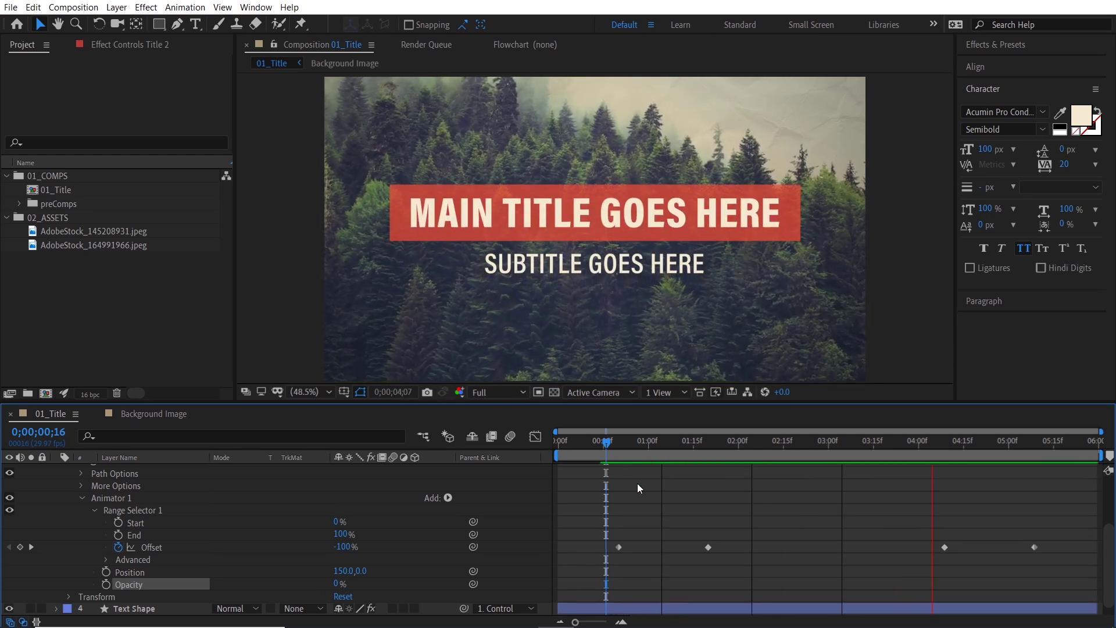
pyautogui.press('space')
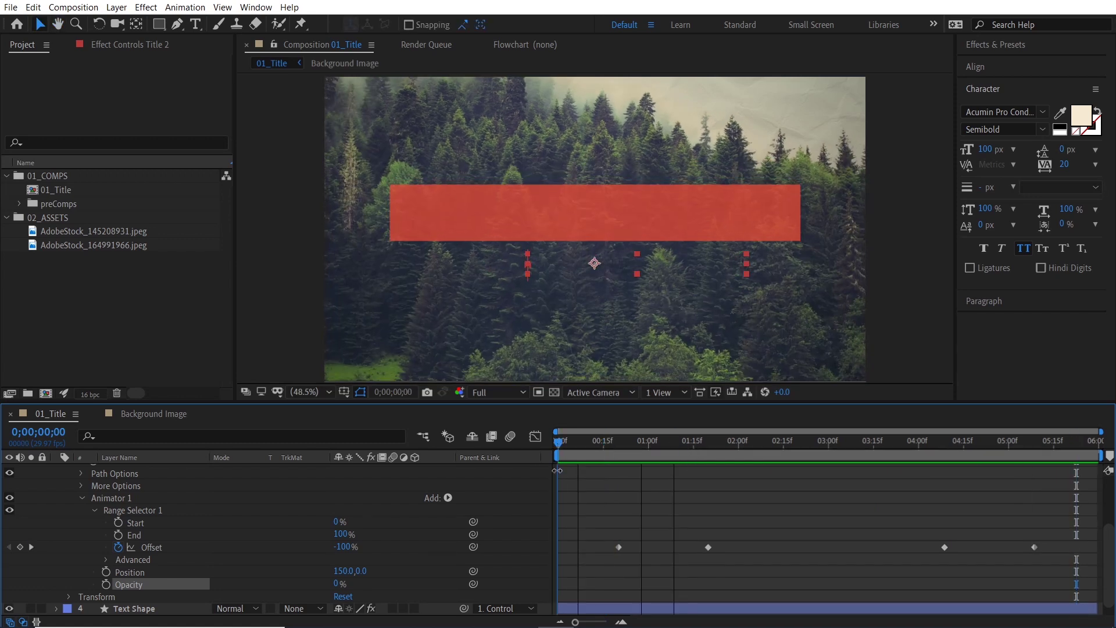
pyautogui.press('space')
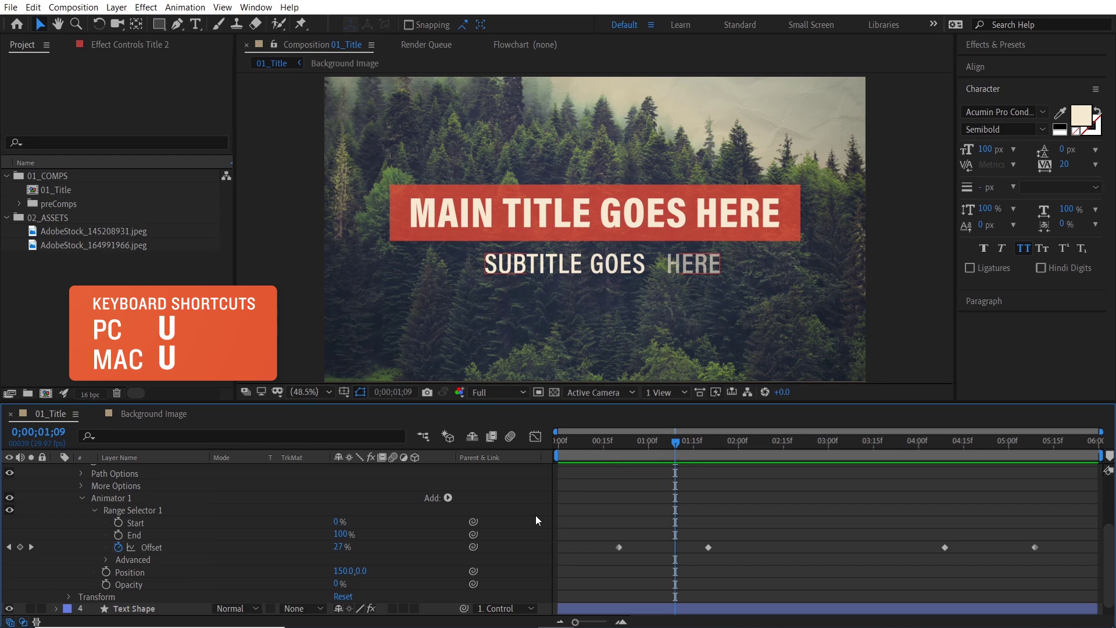
pyautogui.press('u')
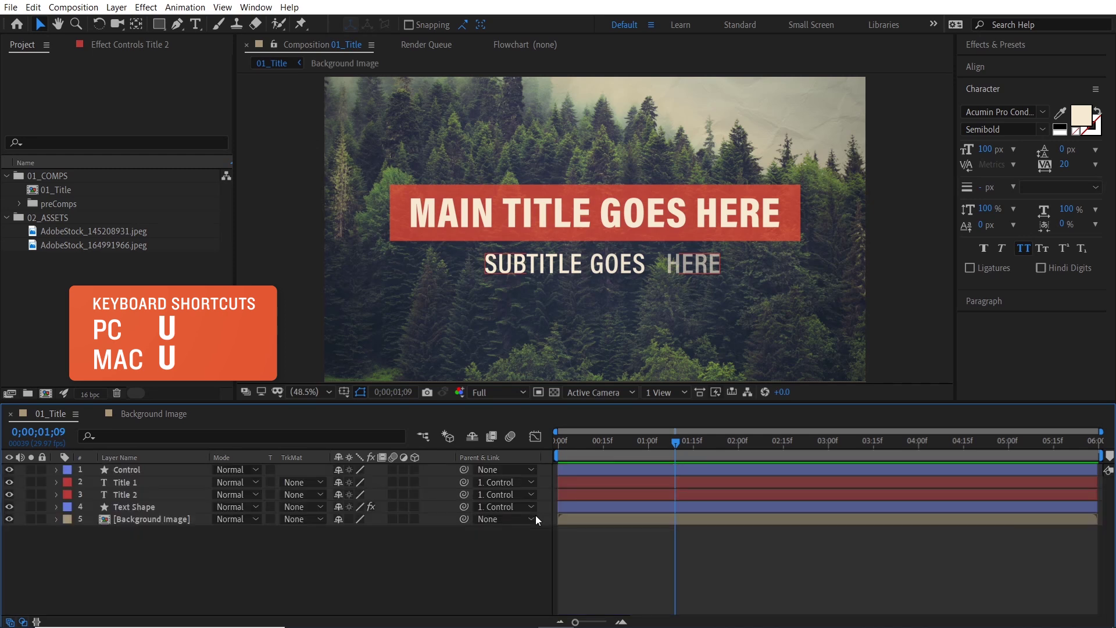
# - Collapse the layers' revealed properties and preview the title animation from the start of the composition
pyautogui.press('u')
pyautogui.click(621, 459)
pyautogui.click(553, 458)
pyautogui.press('space')
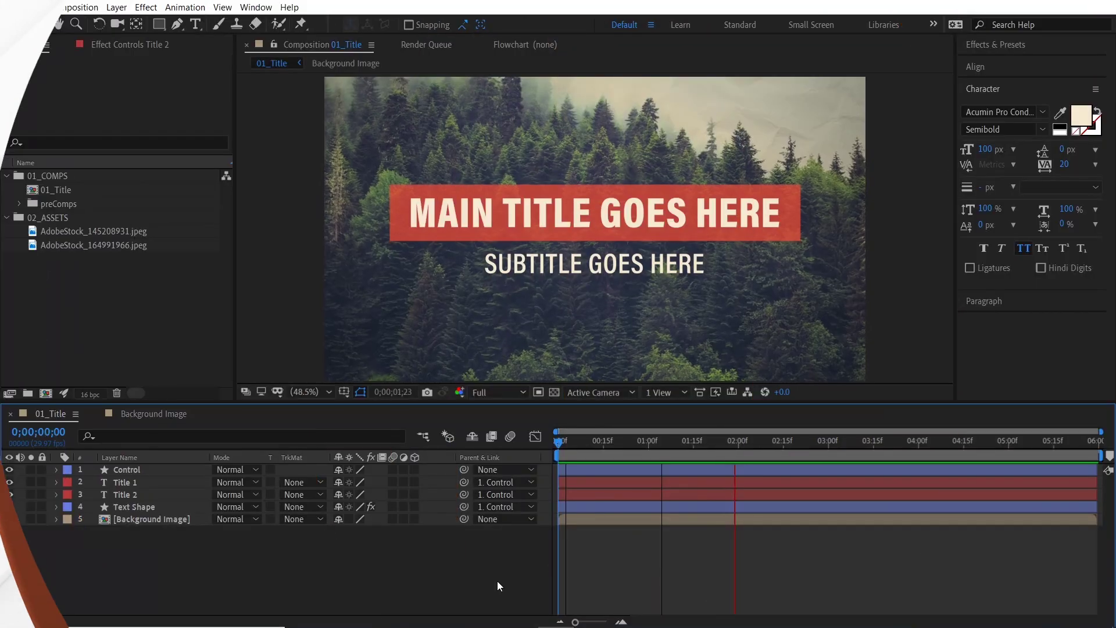
# - Reveal the Text Shape layer's Scale property, unlink its dimensions and reduce the horizontal scale to 50%
pyautogui.click(615, 445)
pyautogui.click(179, 504)
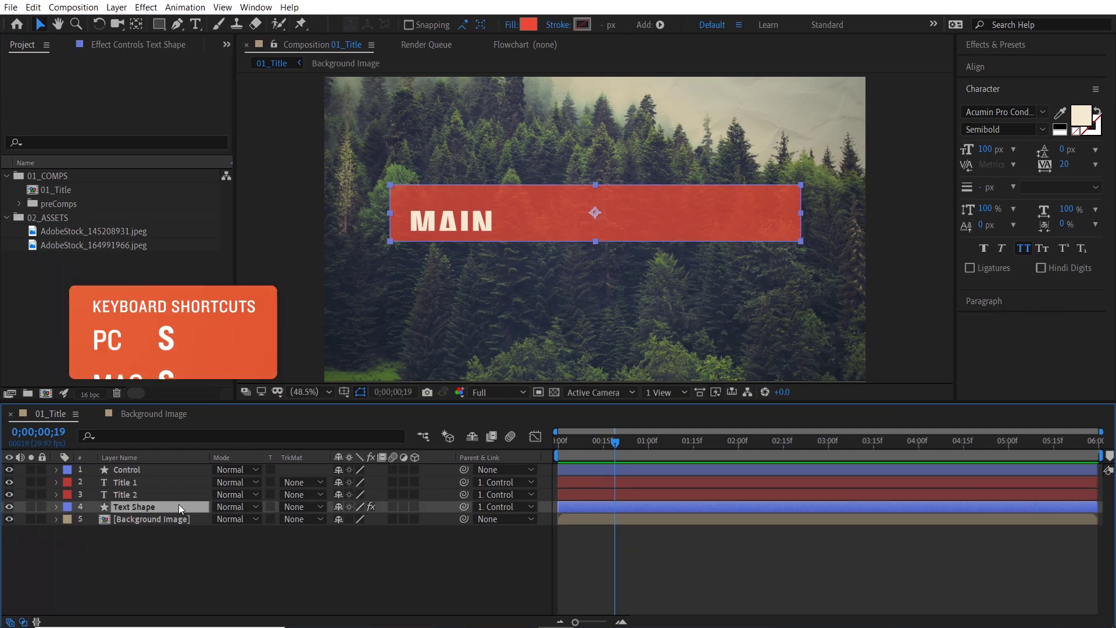
pyautogui.press('s')
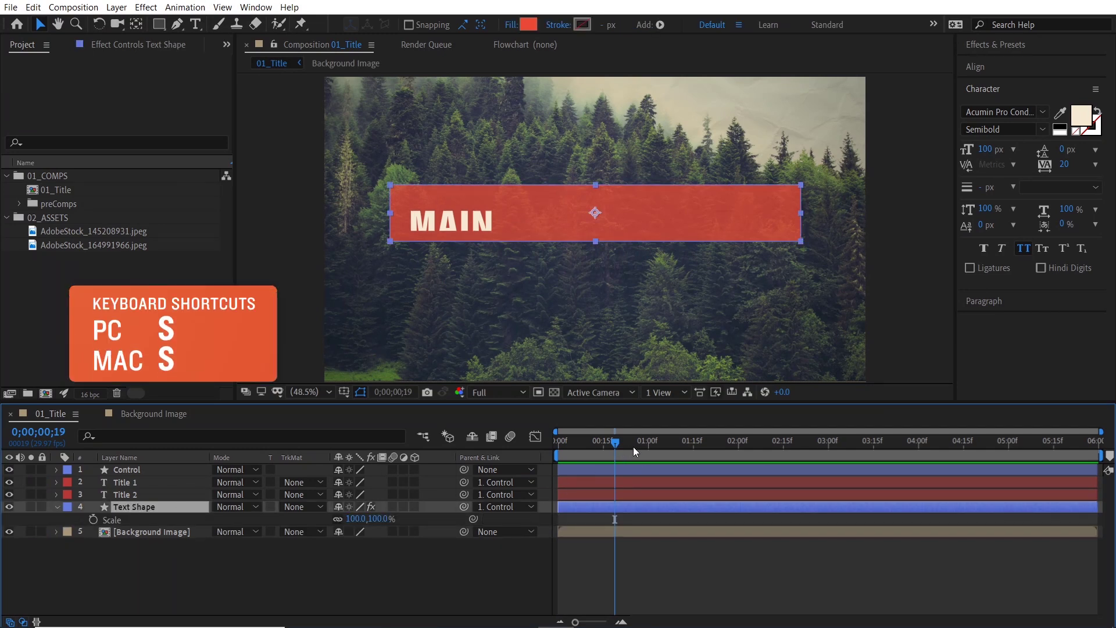
pyautogui.press('space')
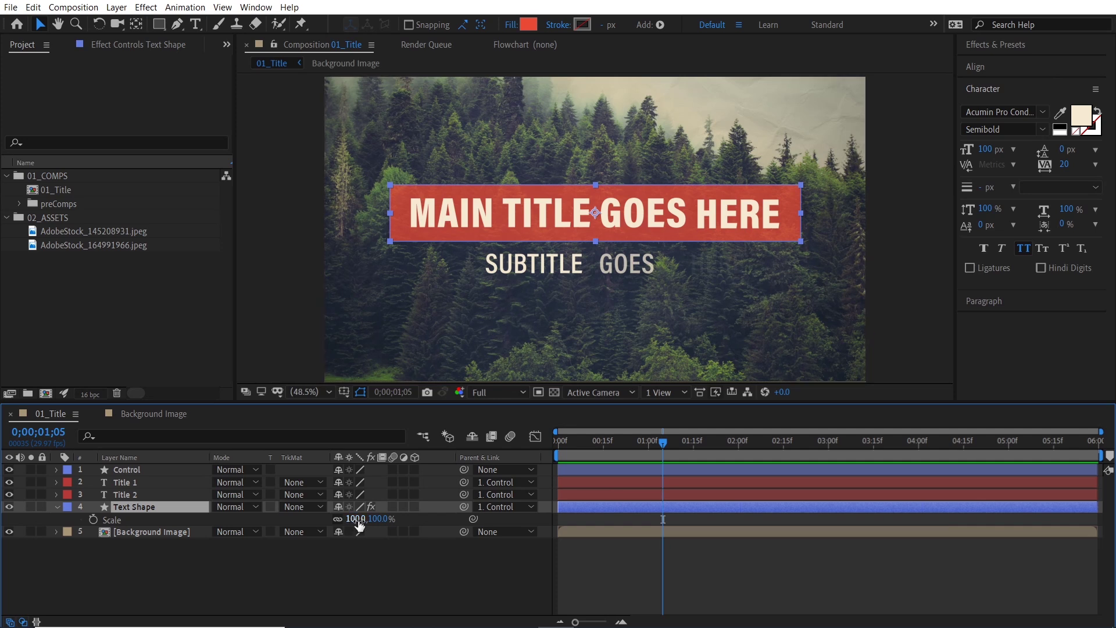
pyautogui.click(338, 520)
pyautogui.moveTo(354, 518); pyautogui.dragTo(329, 519)
# - Add a Scale keyframe to the Text Shape layer at 0;00;00;05 with the horizontal scale at 0%
pyautogui.moveTo(633, 437); pyautogui.dragTo(544, 454)
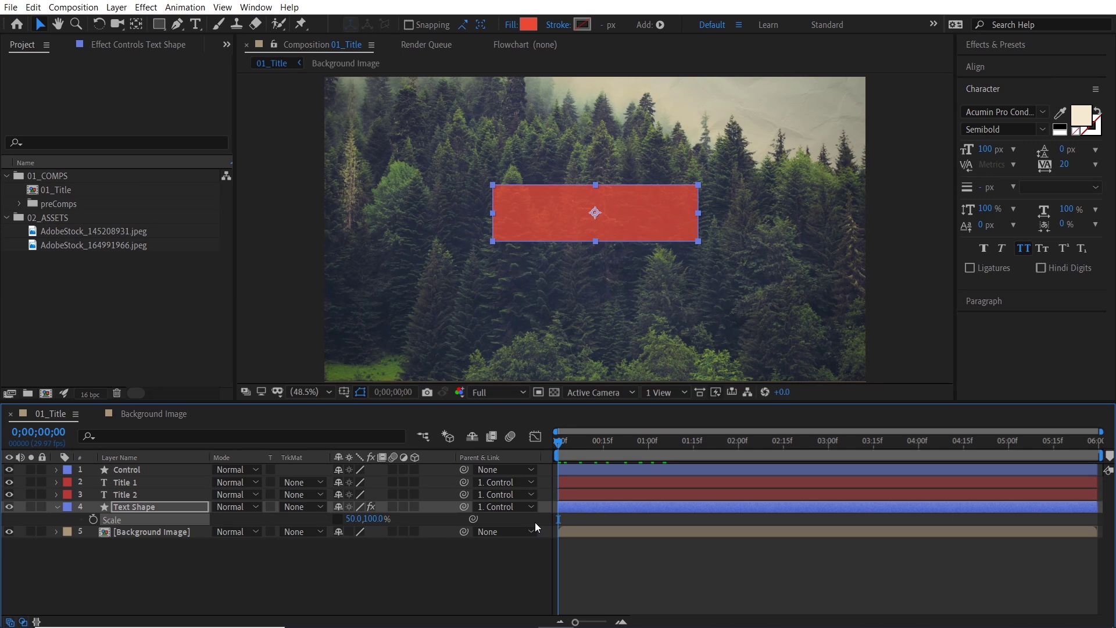
pyautogui.press('pagedown')
pyautogui.press('pagedown')
pyautogui.press('pagedown')
pyautogui.press('pagedown')
pyautogui.press('pagedown')
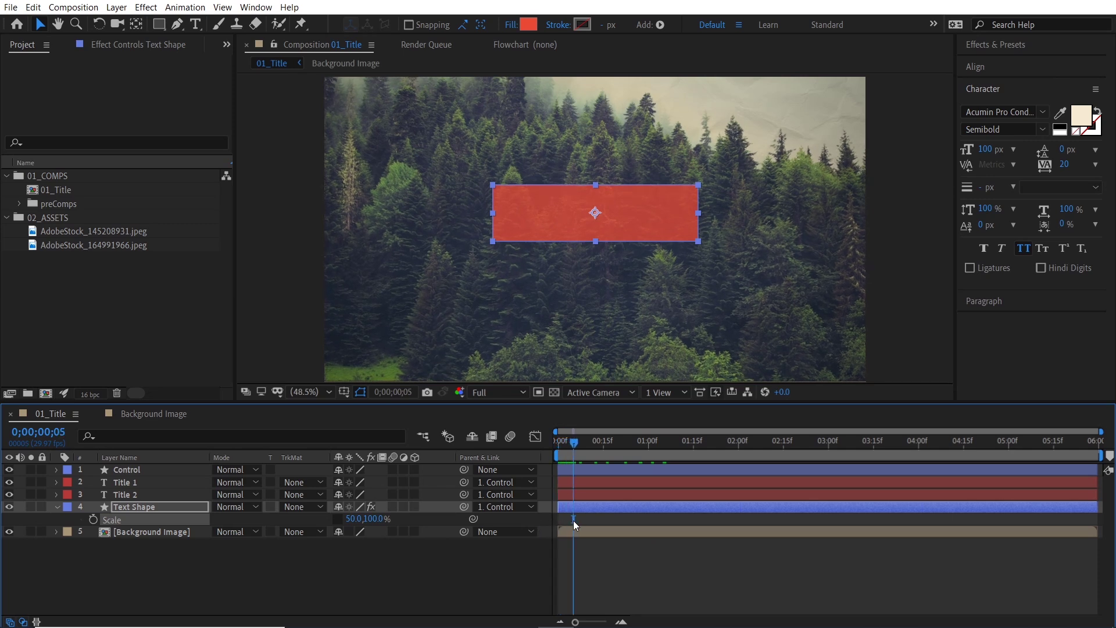
pyautogui.click(94, 519)
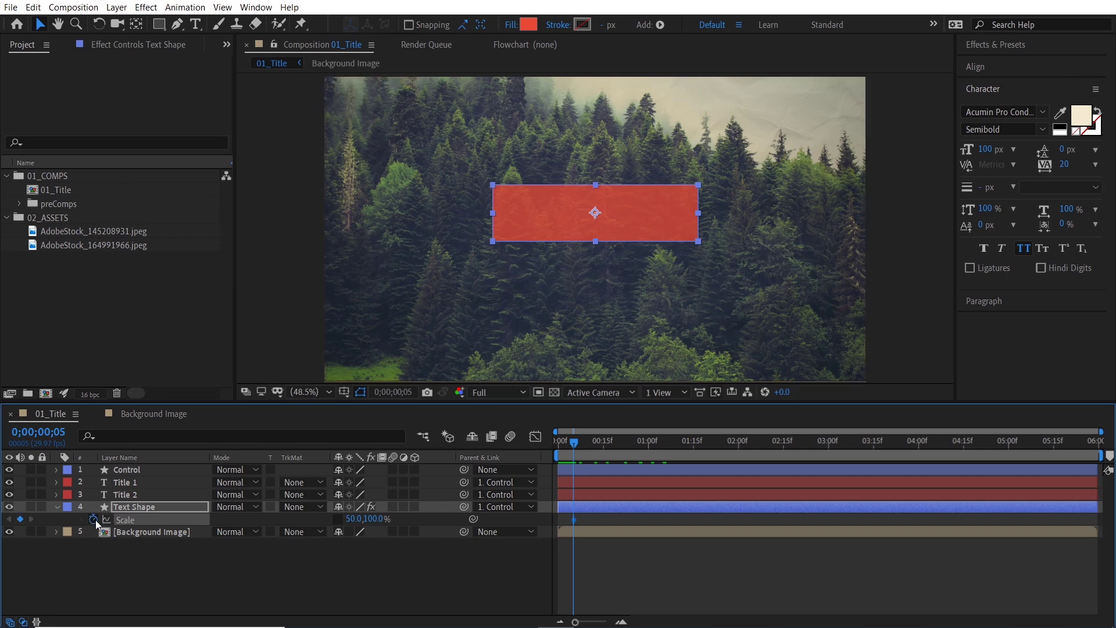
pyautogui.click(353, 519)
pyautogui.write('0')
pyautogui.click(396, 553)
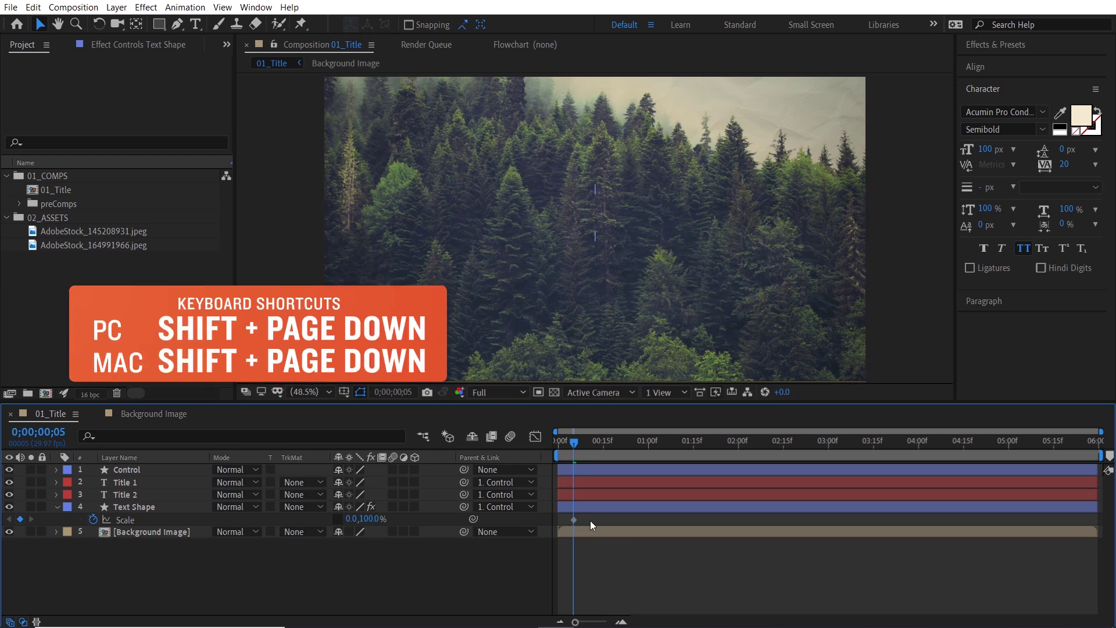
# - Add a second Scale keyframe at 0;00;01;05 with the horizontal scale at 100% and preview the shape's growth
pyautogui.hotkey('shift', 'pagedown')
pyautogui.hotkey('shift', 'pagedown')
pyautogui.hotkey('shift', 'pagedown')
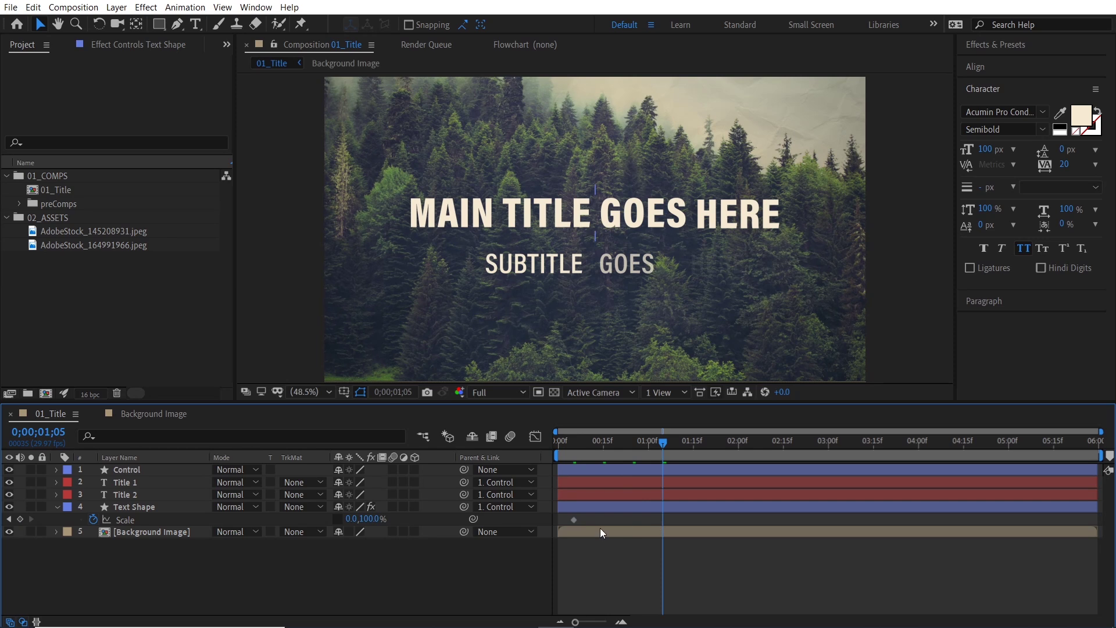
pyautogui.click(349, 519)
pyautogui.write('1')
pyautogui.press('Return')
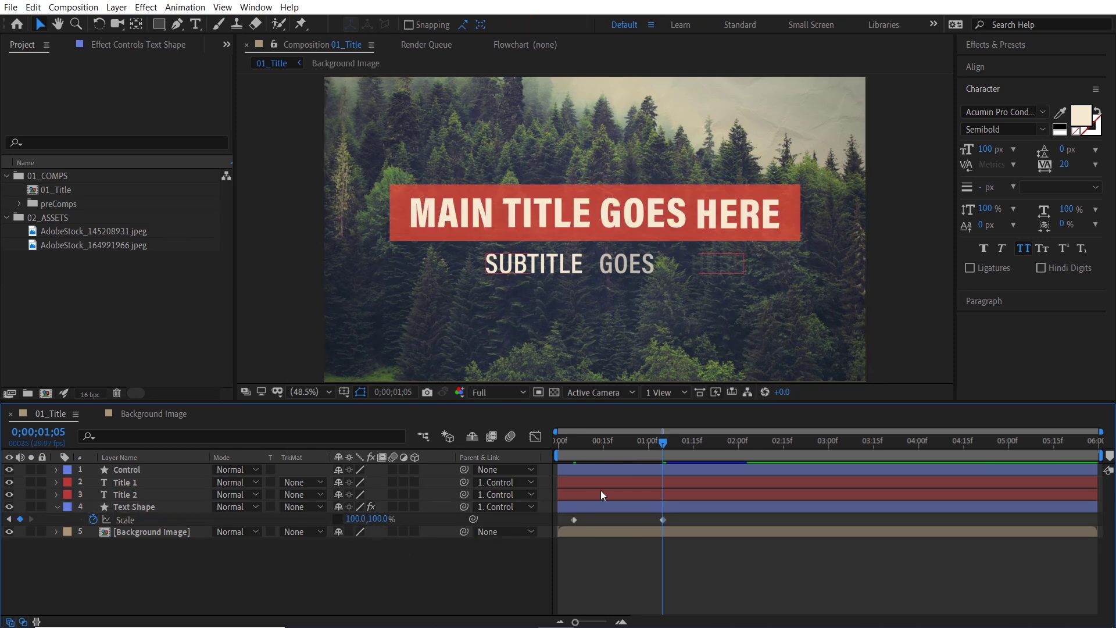
pyautogui.click(566, 450)
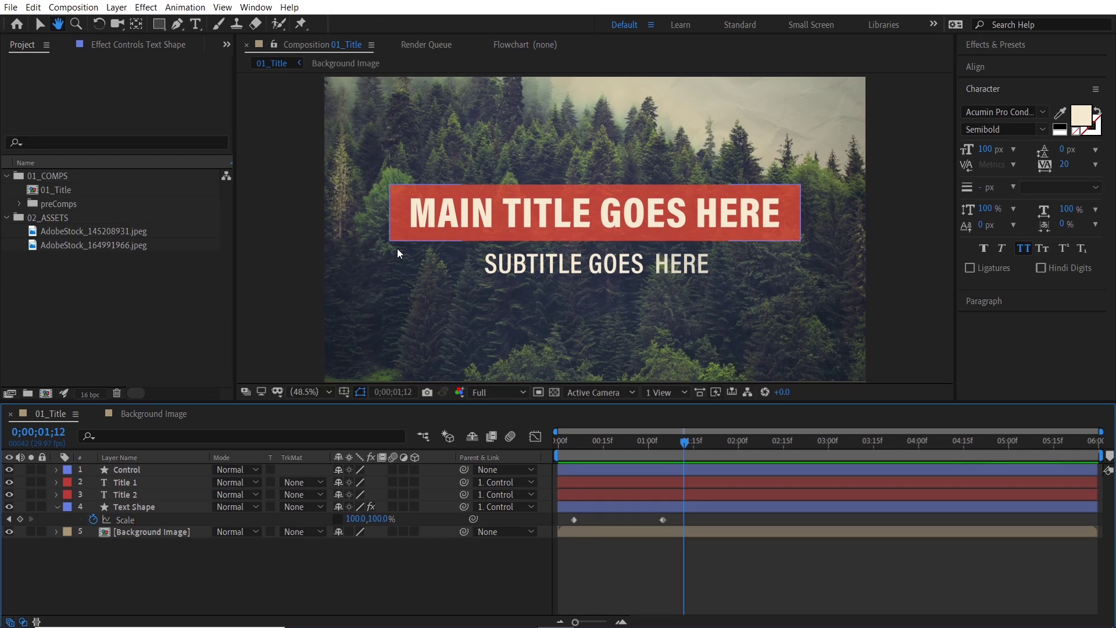
pyautogui.moveTo(592, 451); pyautogui.dragTo(574, 447)
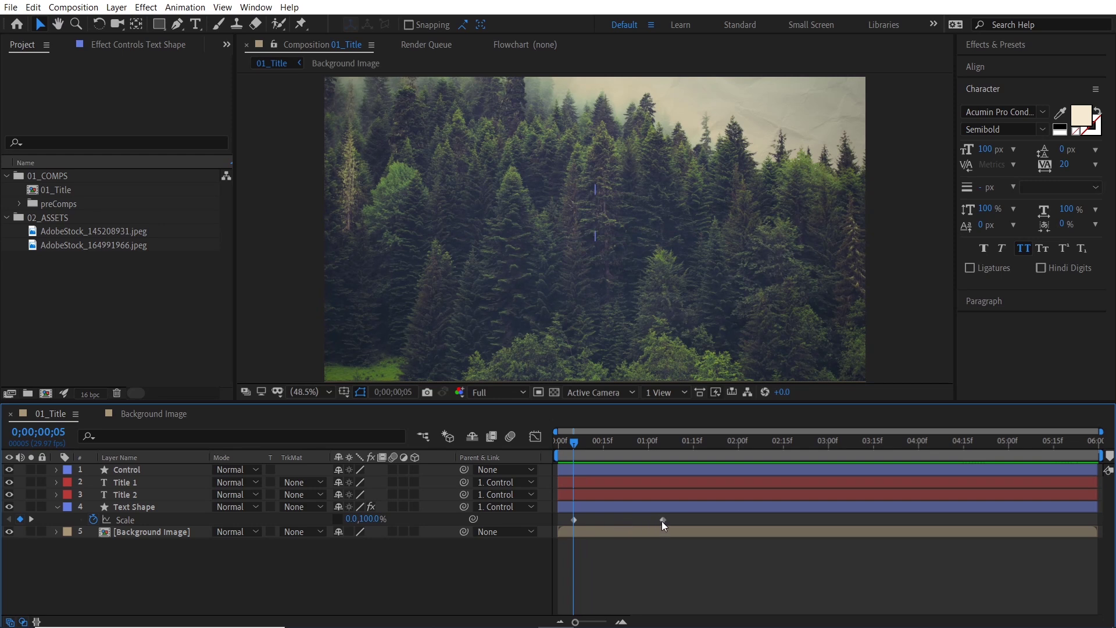
# - Set the outgoing X velocity of the first Scale keyframe to 0 percent/sec in its Keyframe Velocity settings
pyautogui.click(574, 520)
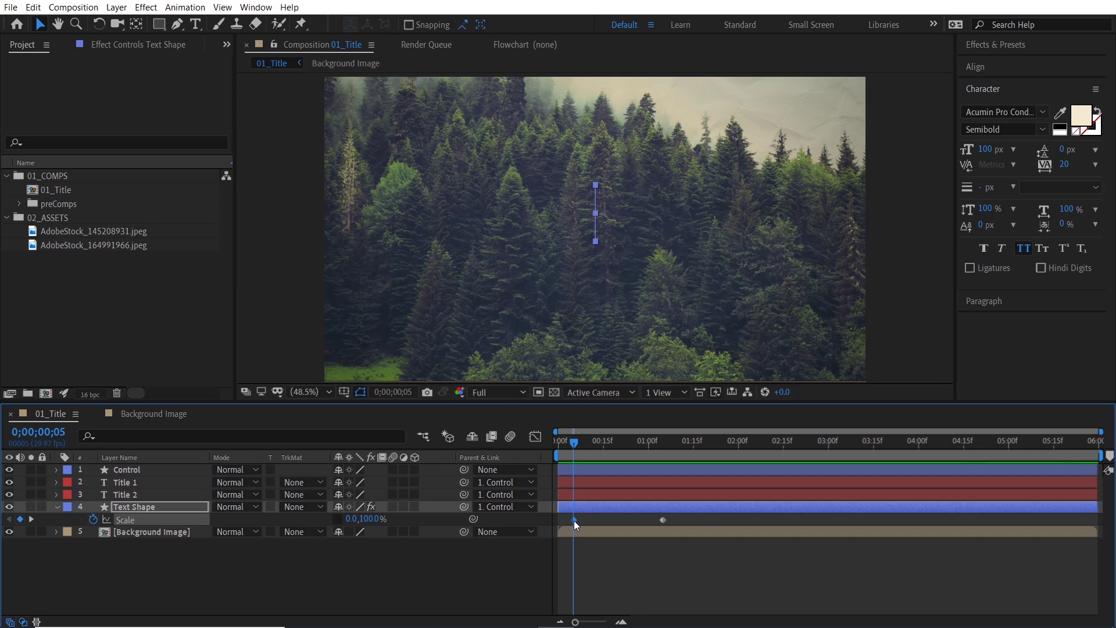
pyautogui.rightClick(575, 520)
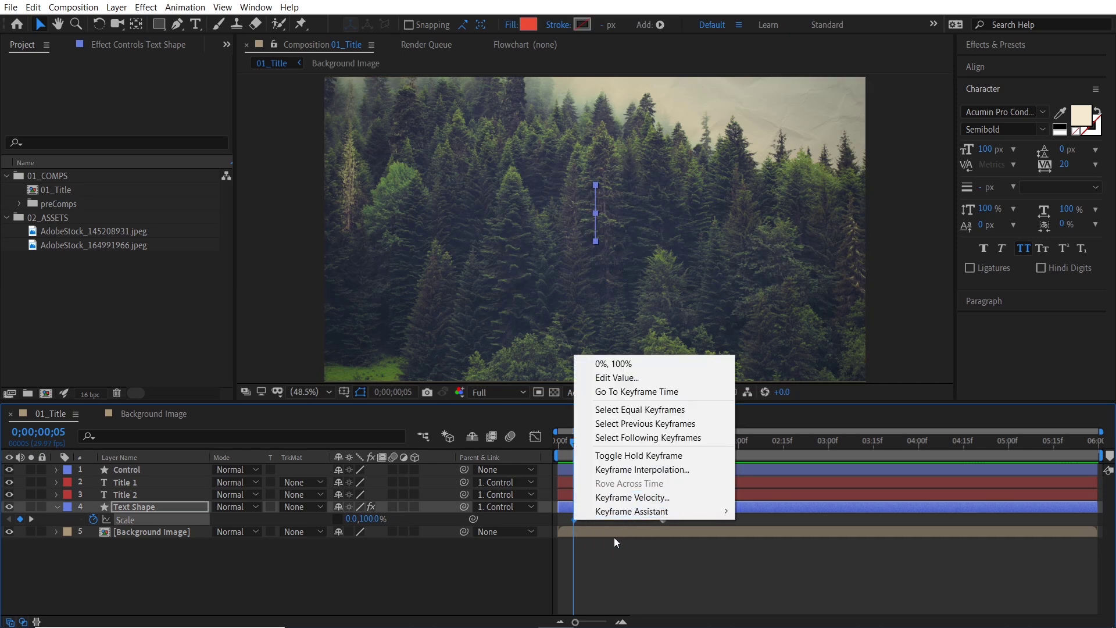
pyautogui.click(587, 522)
pyautogui.click(574, 520)
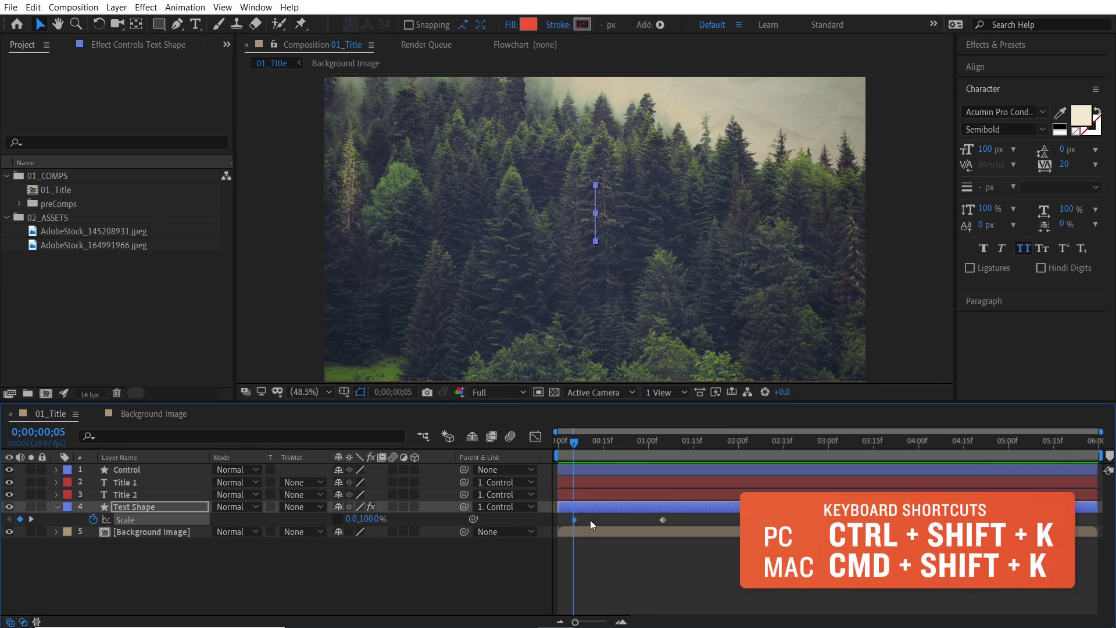
pyautogui.hotkey('ctrl', 'shift', 'k')
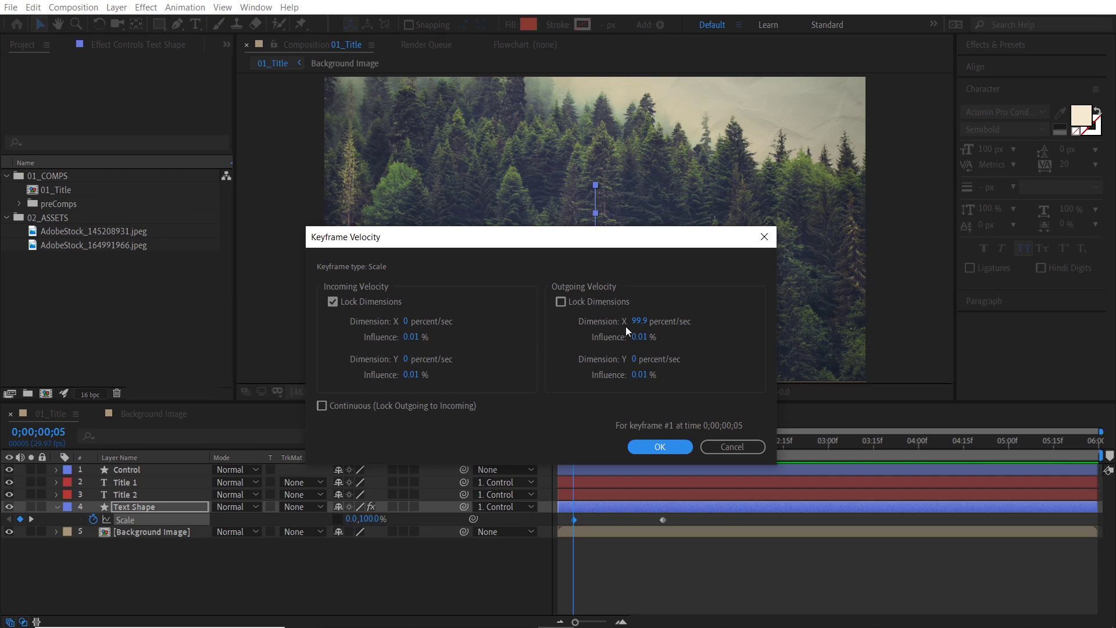
pyautogui.click(639, 321)
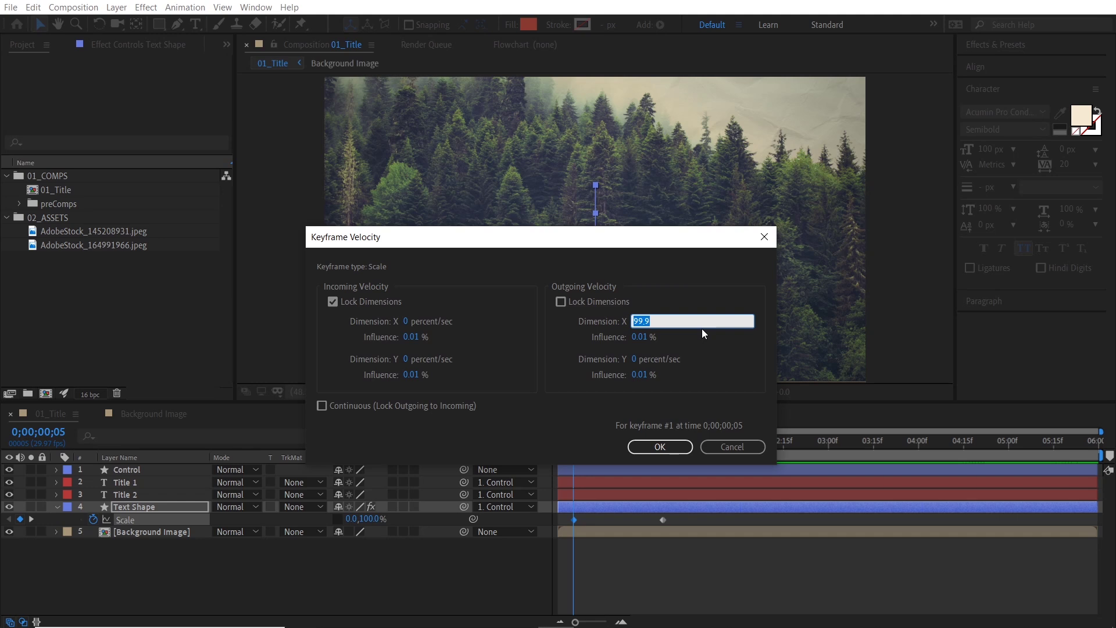
pyautogui.write('0')
pyautogui.click(686, 346)
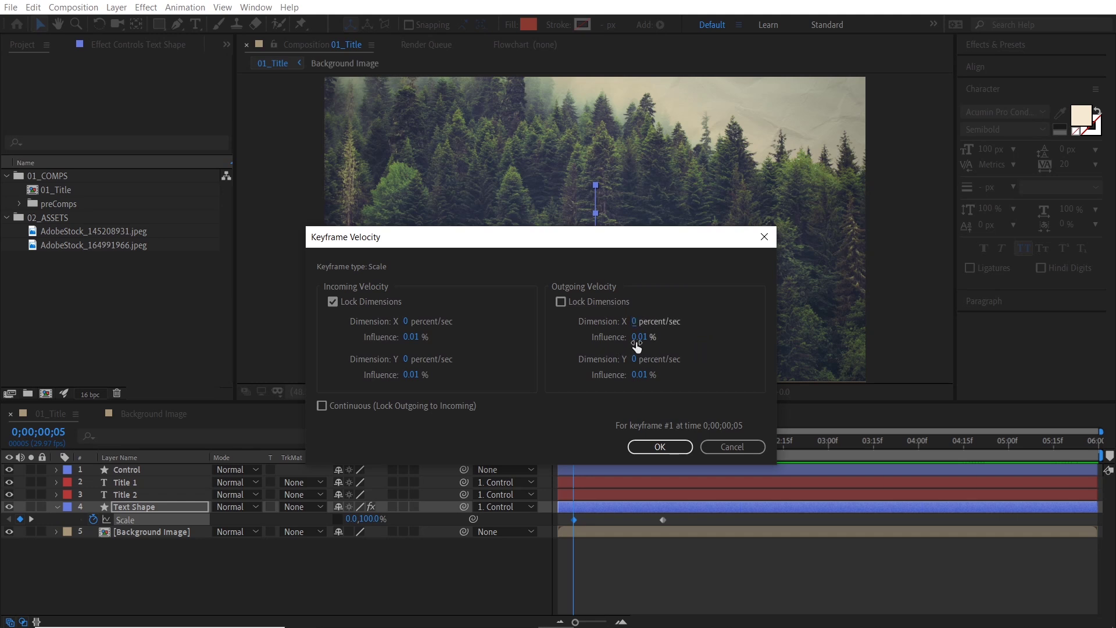
# - Set the first keyframe's outgoing X influence to 50%, apply the velocity settings and preview the eased motion
pyautogui.click(639, 337)
pyautogui.write('50')
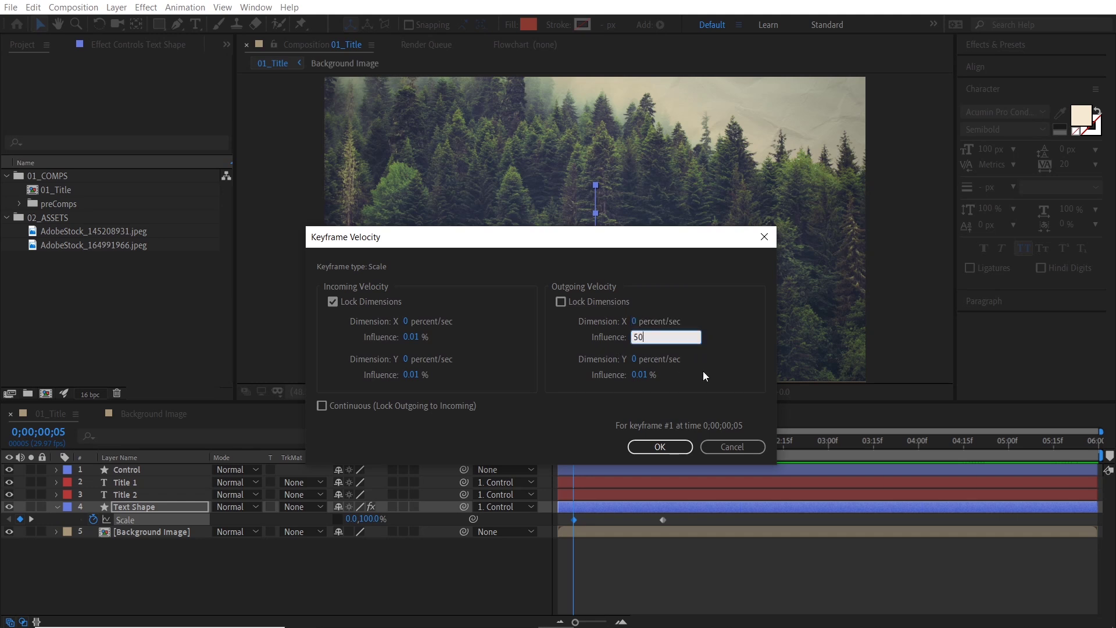
pyautogui.click(703, 371)
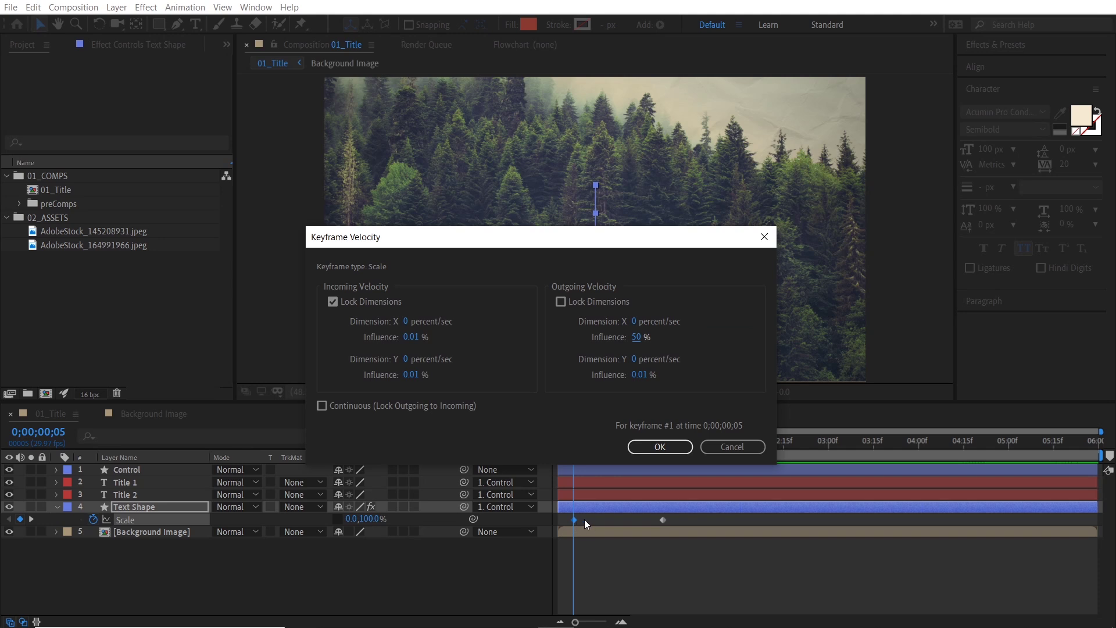
pyautogui.click(659, 446)
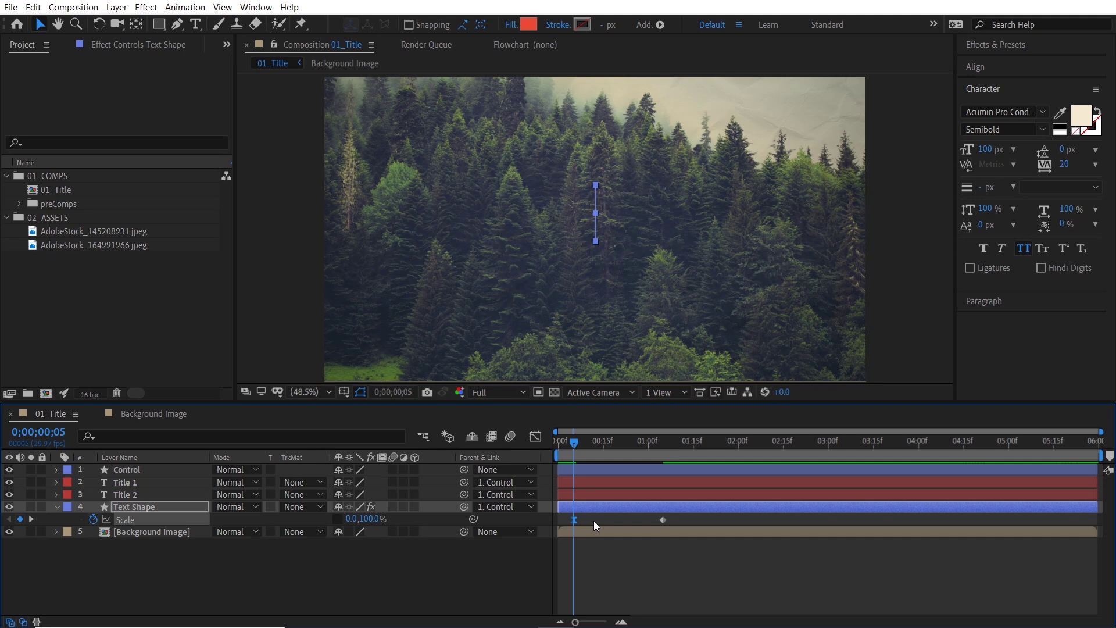
pyautogui.press('space')
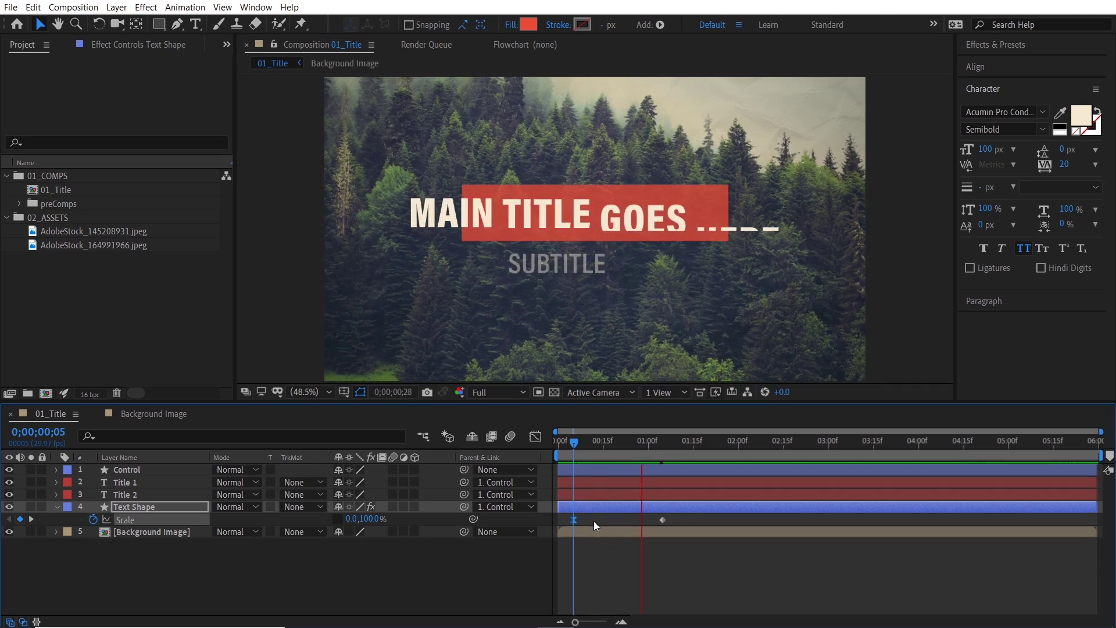
pyautogui.moveTo(583, 442); pyautogui.dragTo(625, 440)
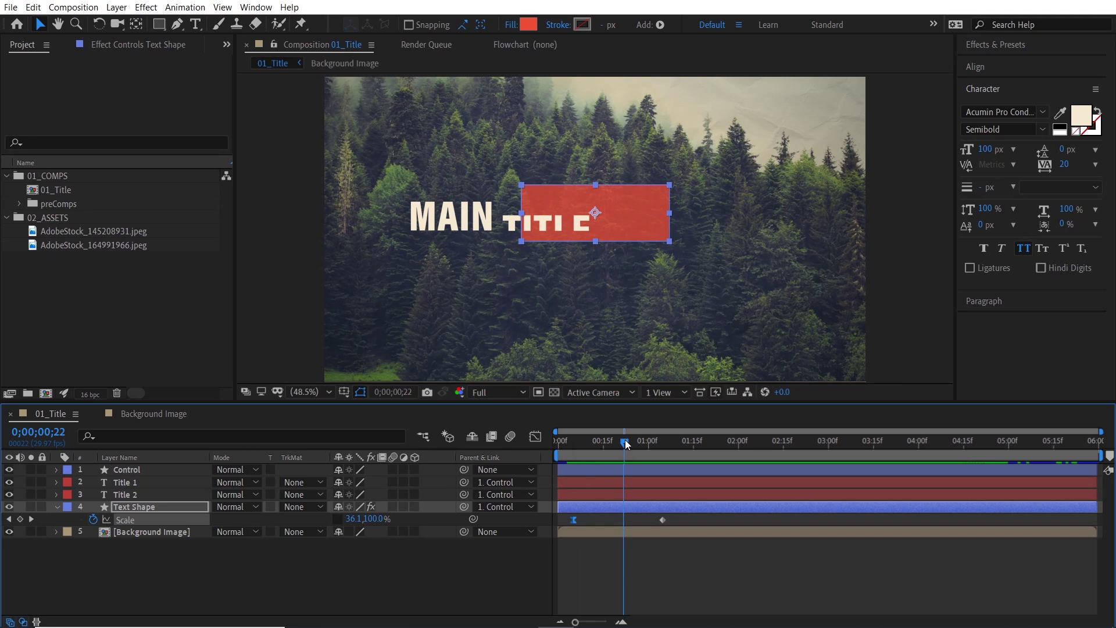
# - Set the second Scale keyframe's incoming X velocity to 0 percent/sec with an influence of 80%
pyautogui.rightClick(663, 520)
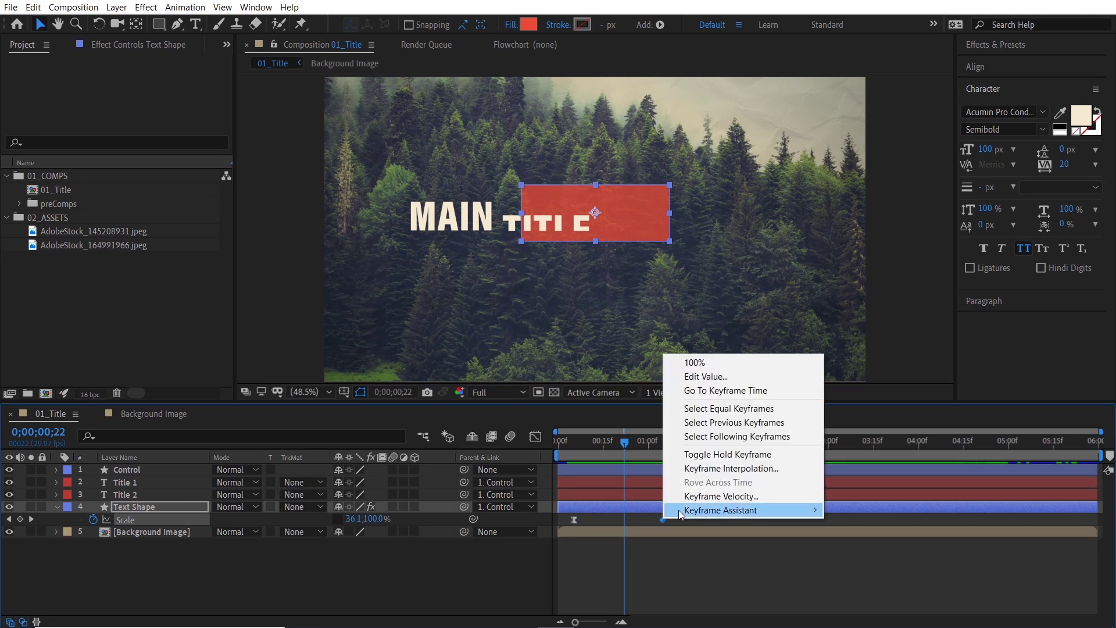
pyautogui.press('Escape')
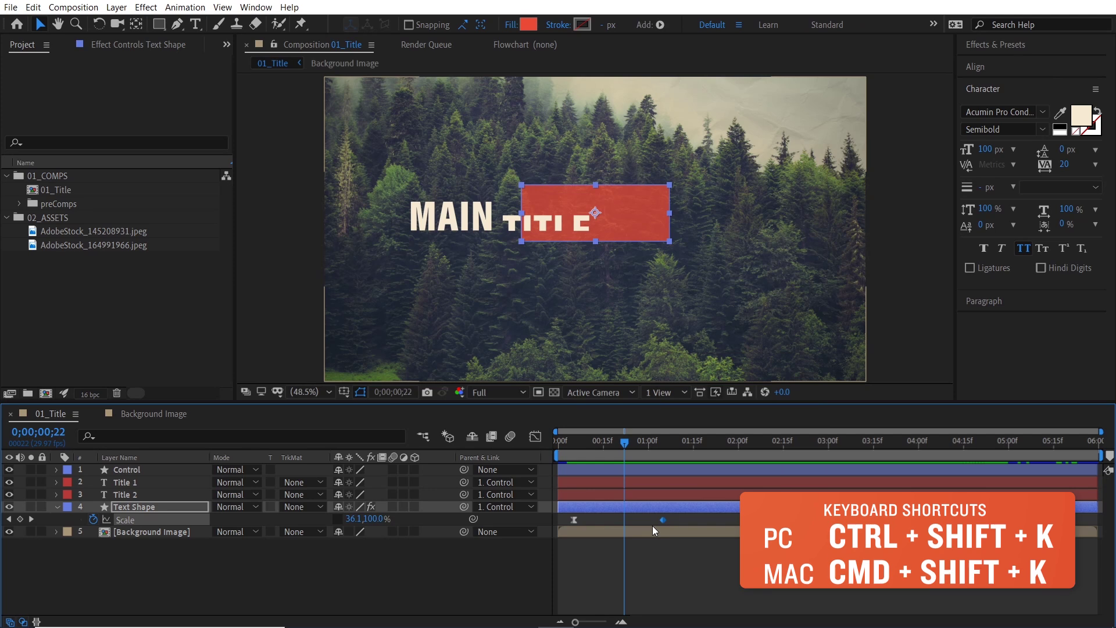
pyautogui.hotkey('ctrl', 'shift', 'k')
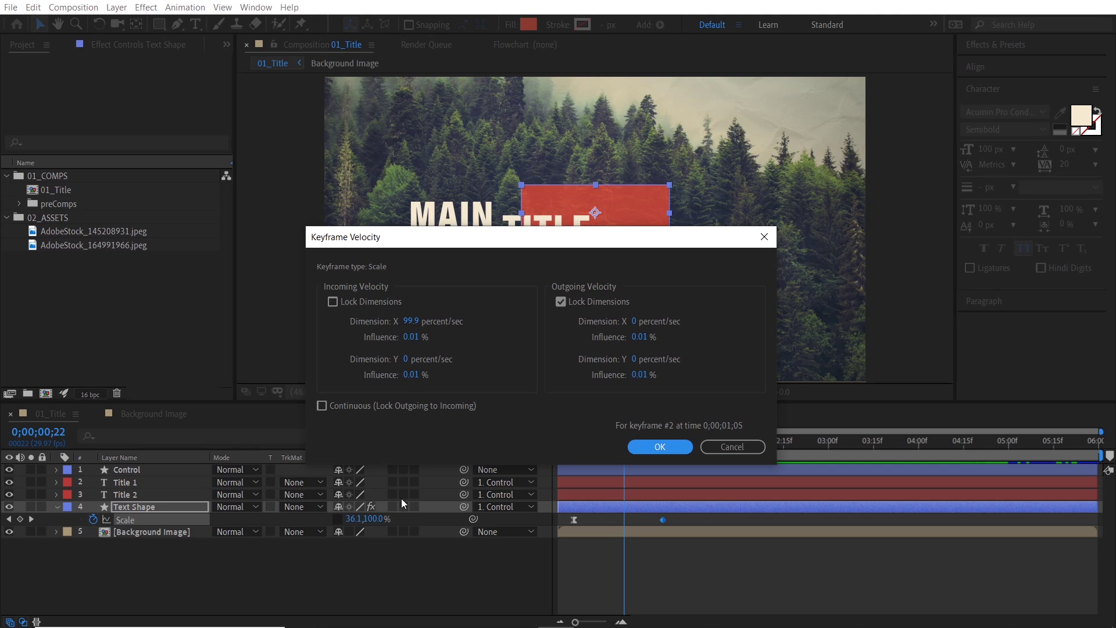
pyautogui.click(411, 321)
pyautogui.write('0')
pyautogui.click(486, 350)
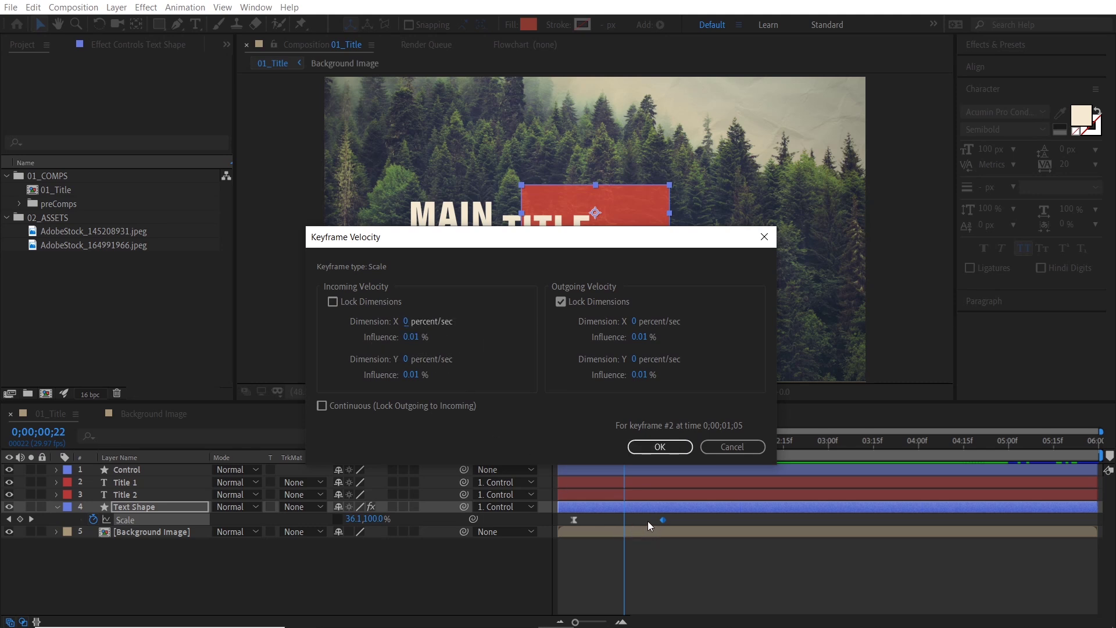
pyautogui.click(411, 342)
pyautogui.write('80')
pyautogui.click(503, 382)
pyautogui.click(660, 447)
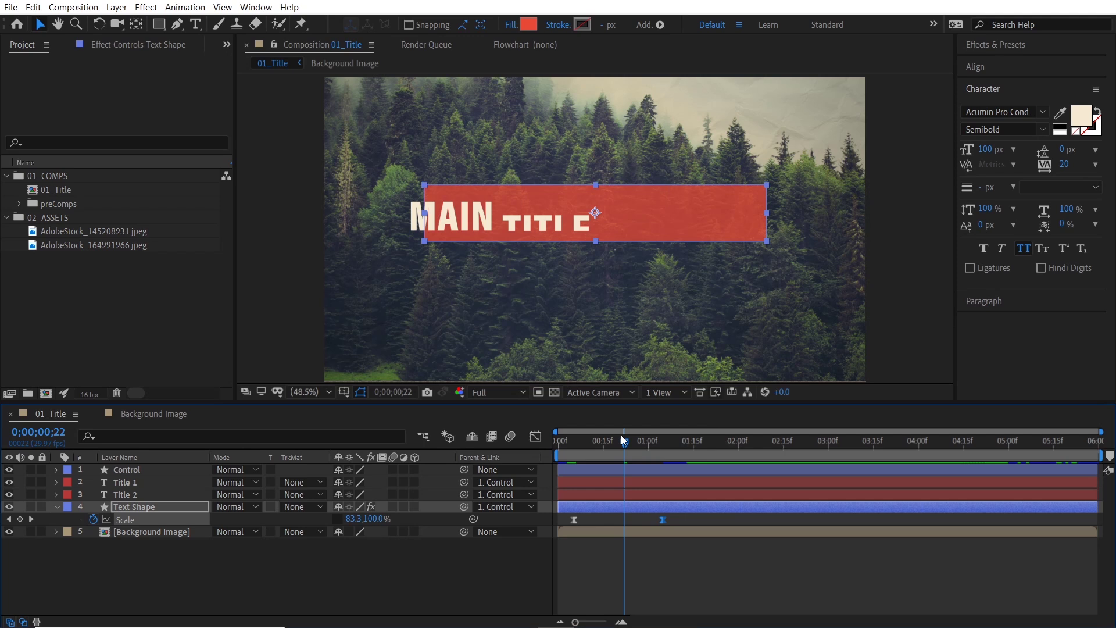
# - Preview the Text Shape's eased scale animation from the beginning of the timeline
pyautogui.moveTo(621, 437); pyautogui.dragTo(569, 445)
pyautogui.press('space')
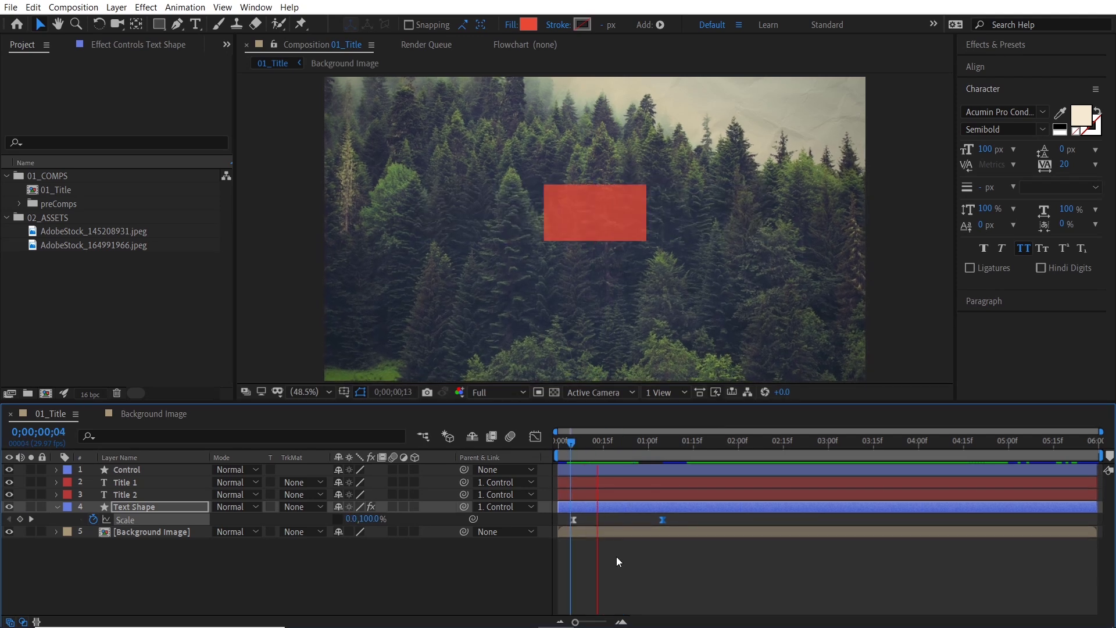
pyautogui.moveTo(625, 445); pyautogui.dragTo(561, 448)
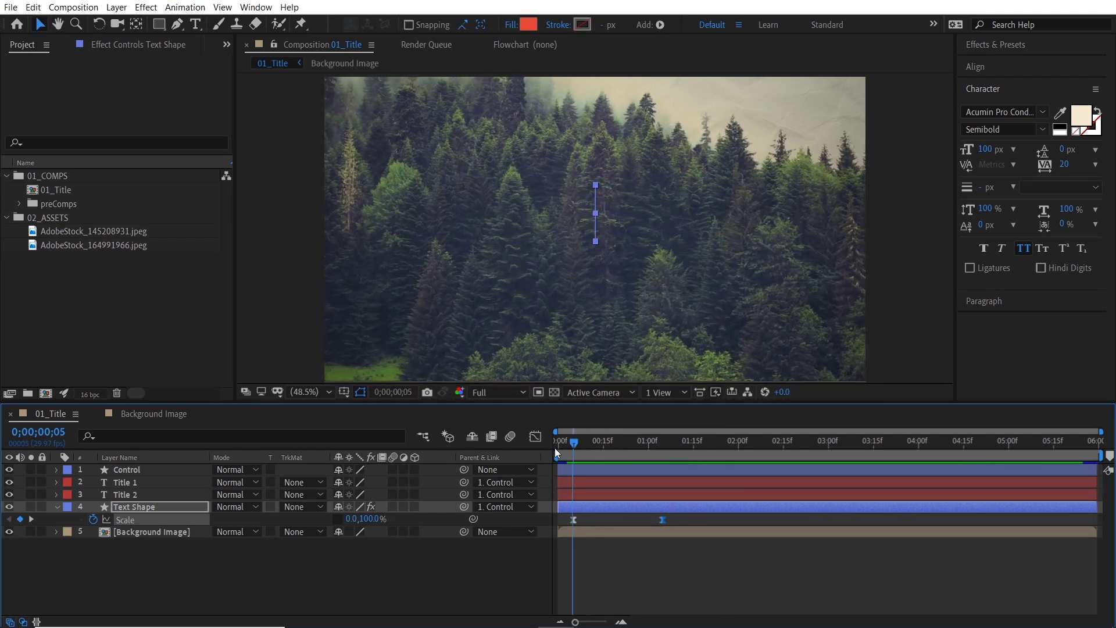
pyautogui.press('space')
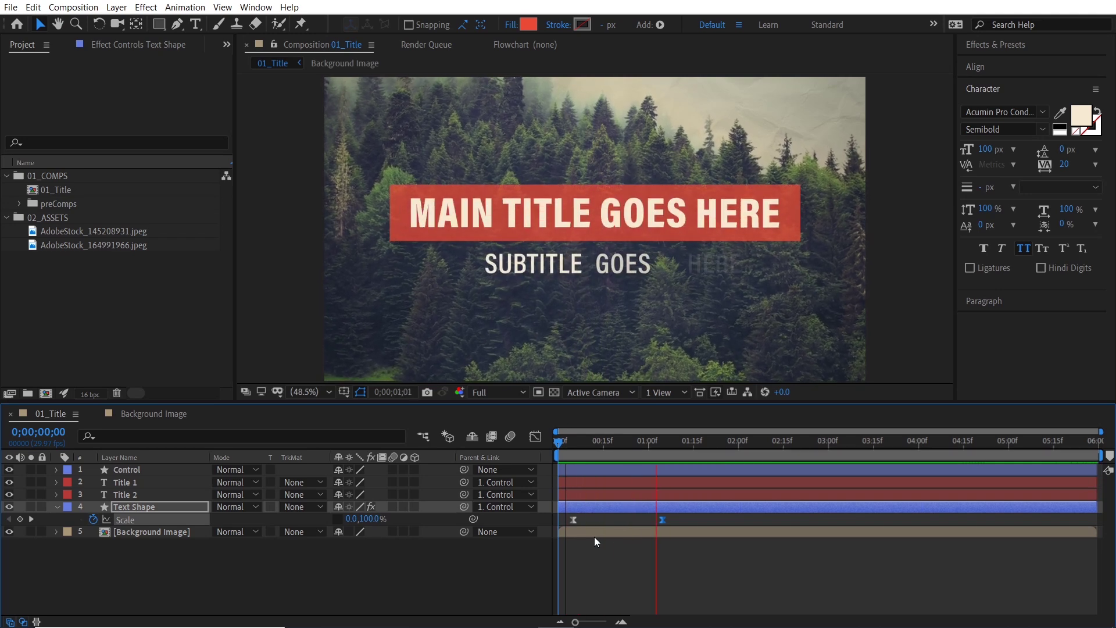
pyautogui.press('space')
# - Copy both Scale keyframes of the Text Shape layer, paste them at 0;00;04;10 and check the motion through the composition's end
pyautogui.moveTo(682, 517); pyautogui.dragTo(562, 532)
pyautogui.hotkey('ctrl', 'c')
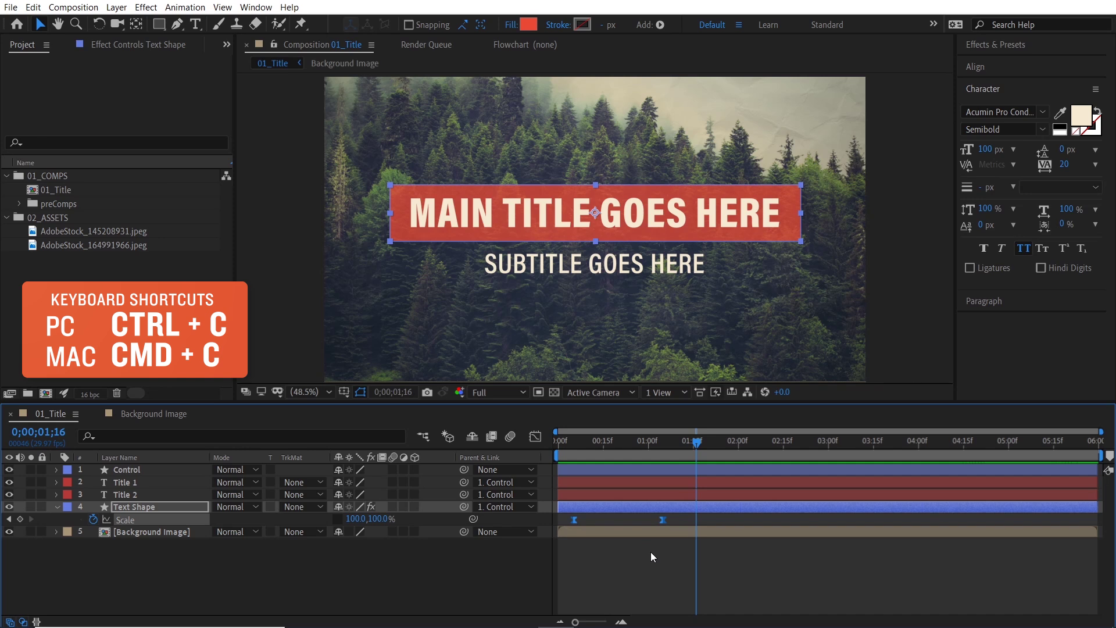
pyautogui.click(948, 445)
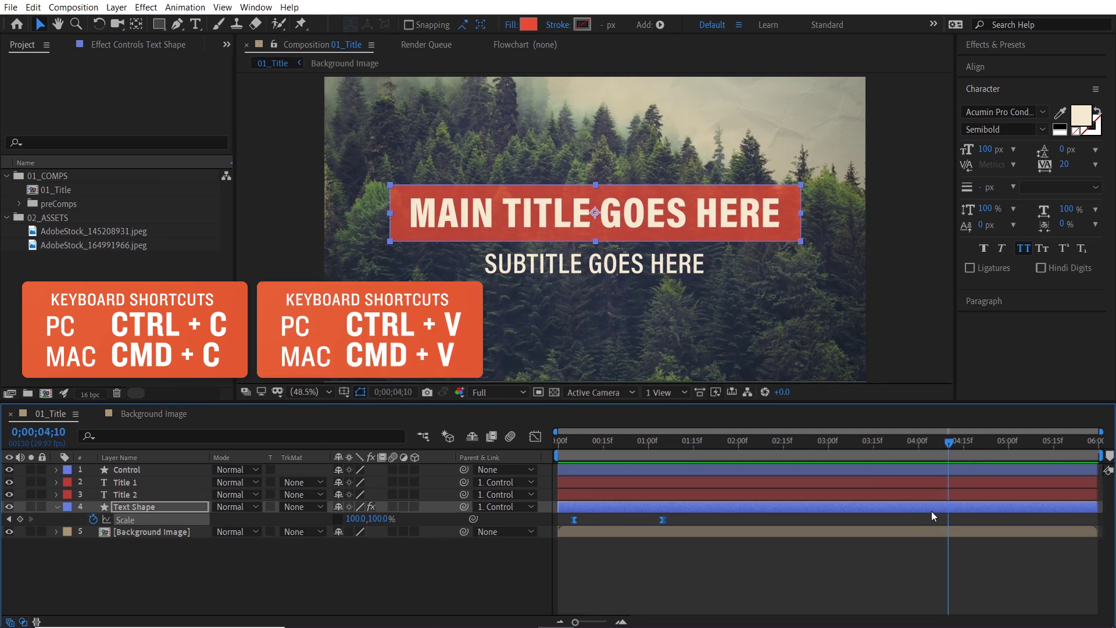
pyautogui.hotkey('ctrl', 'v')
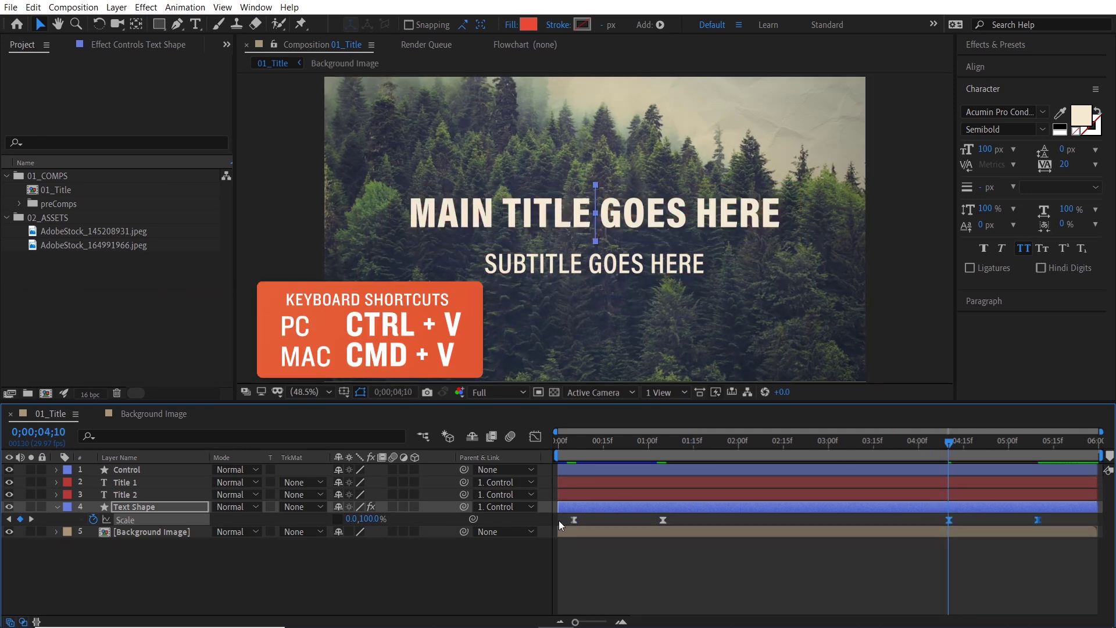
pyautogui.click(1048, 440)
pyautogui.moveTo(1055, 441); pyautogui.dragTo(1098, 443)
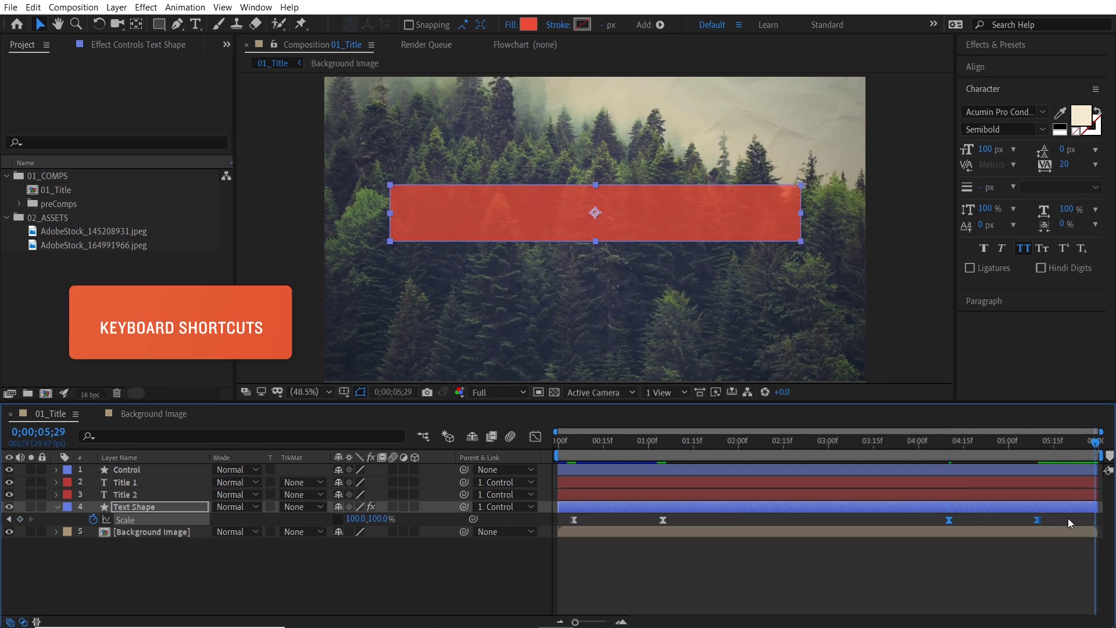
# - Move the two pasted Scale keyframes of the Text Shape layer so the last one sits at 0;00;05;24
pyautogui.press('pageup')
pyautogui.press('pageup')
pyautogui.press('pageup')
pyautogui.press('pageup')
pyautogui.press('pageup')
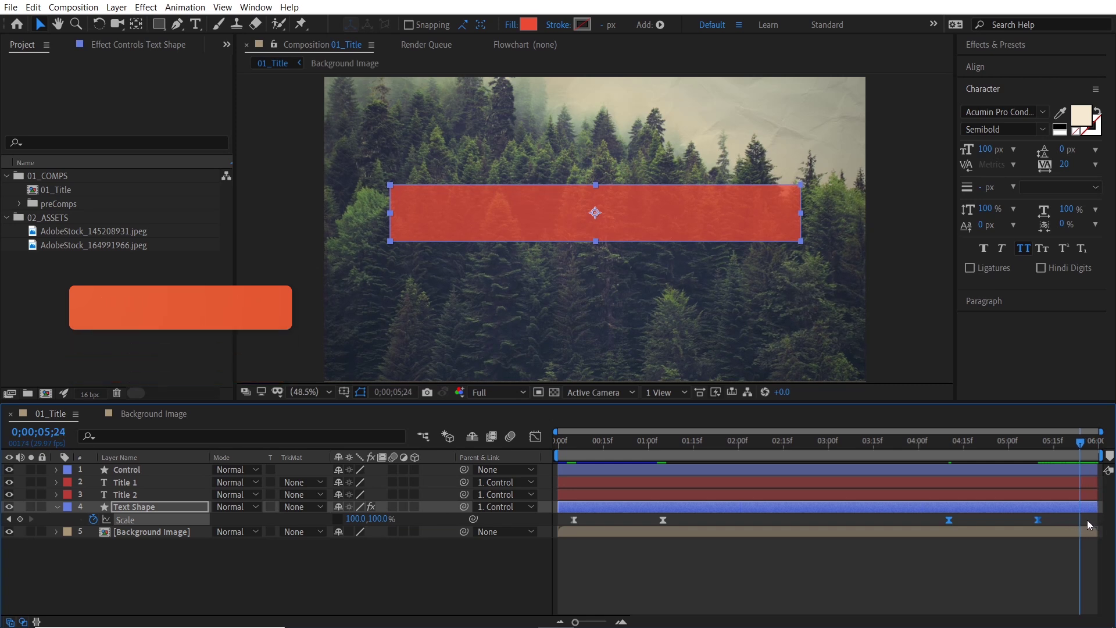
pyautogui.moveTo(1038, 520); pyautogui.dragTo(1073, 522)
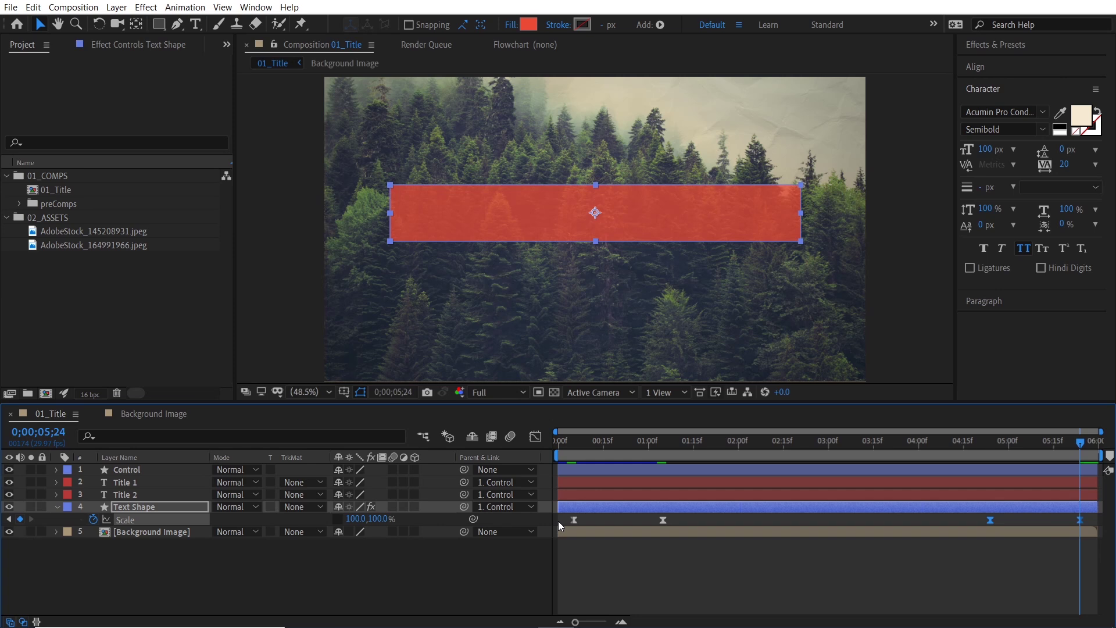
# - Check the bar's motion and time-reverse the two pasted Scale keyframes so it scales down horizontally for the outro
pyautogui.moveTo(569, 453); pyautogui.dragTo(911, 456)
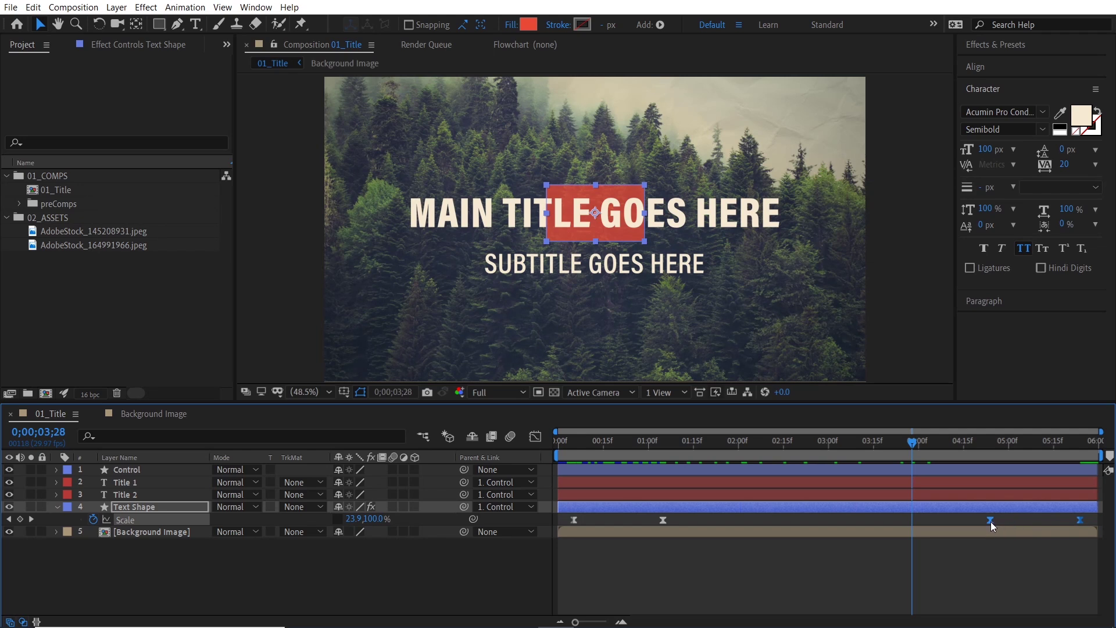
pyautogui.rightClick(989, 518)
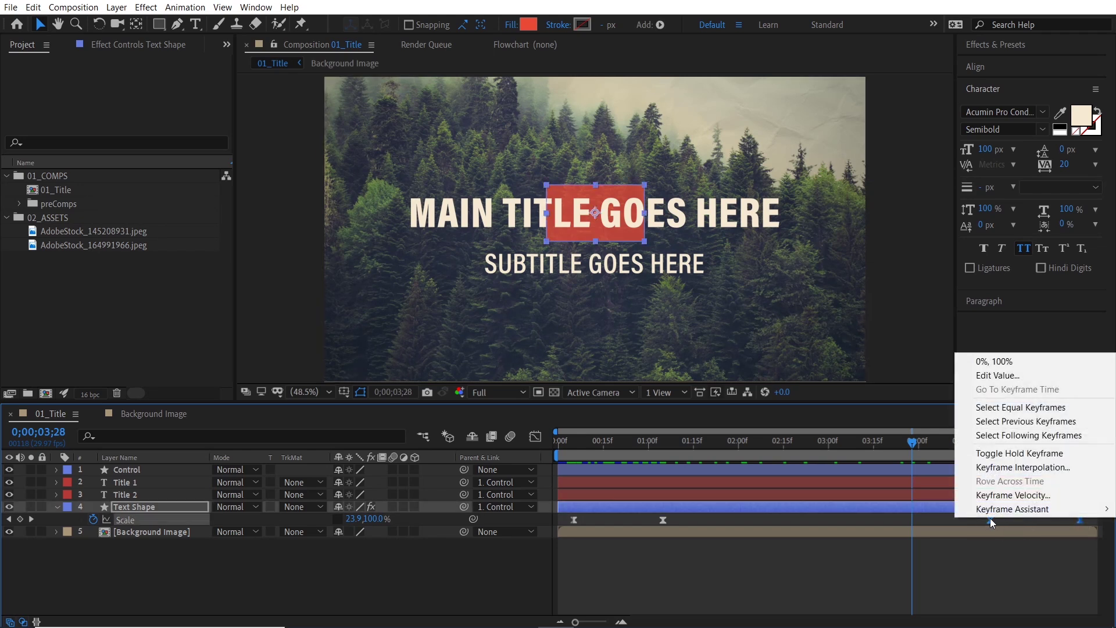
pyautogui.moveTo(1034, 511)
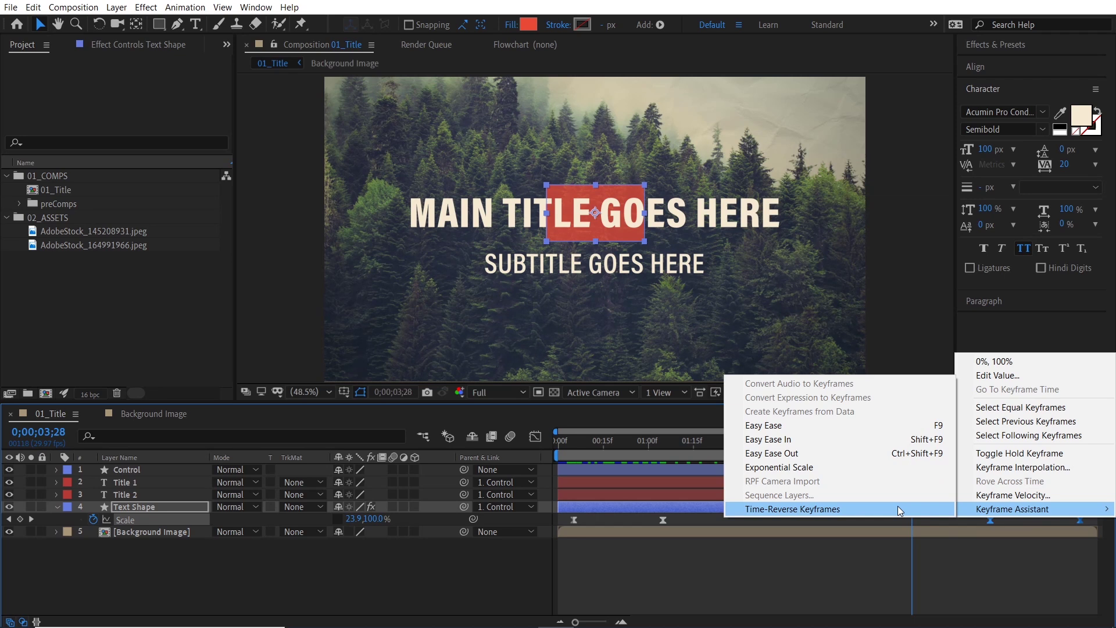
pyautogui.click(810, 510)
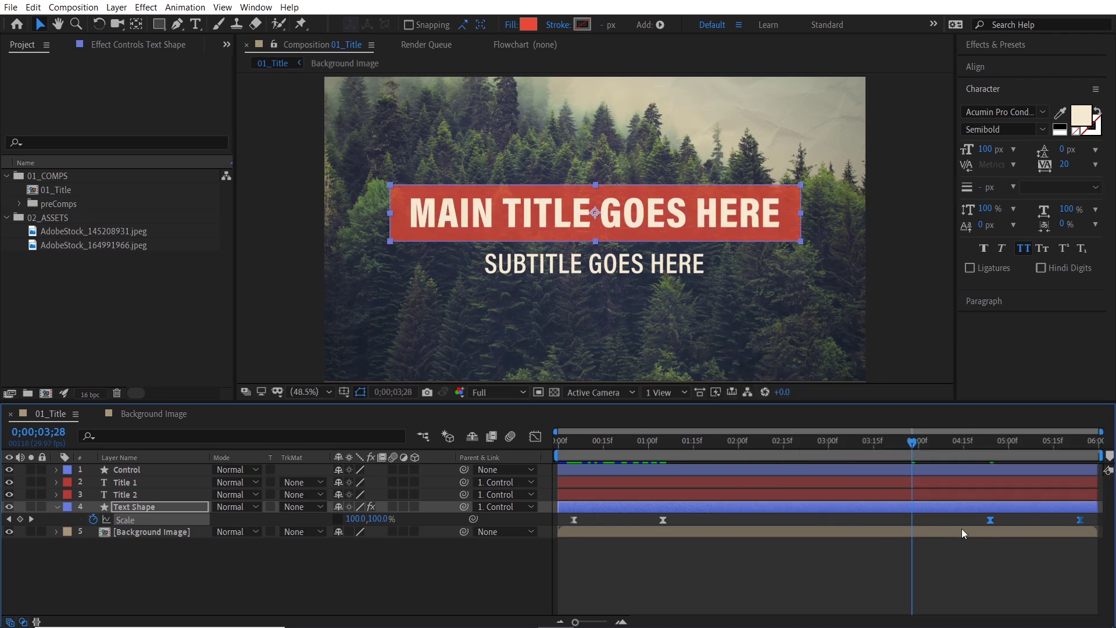
# - Preview the Text Shape's intro and outro scale animation from the beginning of the composition
pyautogui.moveTo(970, 448); pyautogui.dragTo(560, 490)
pyautogui.press('space')
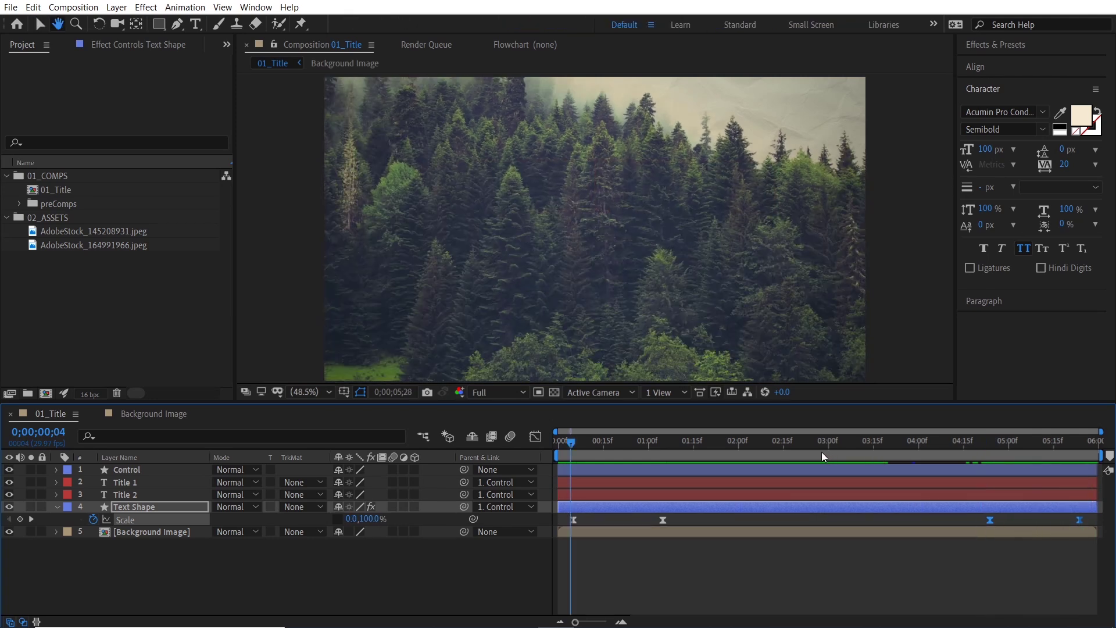
pyautogui.click(735, 453)
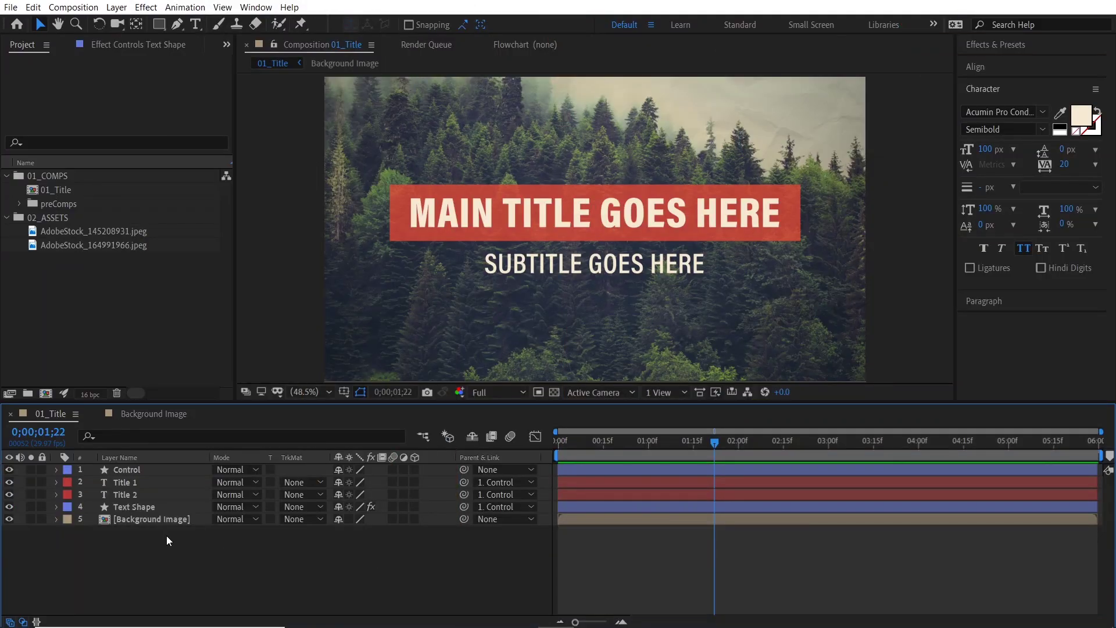
# - Show the Text Shape layer's Scale property and copy all of its Scale keyframes
pyautogui.click(150, 519)
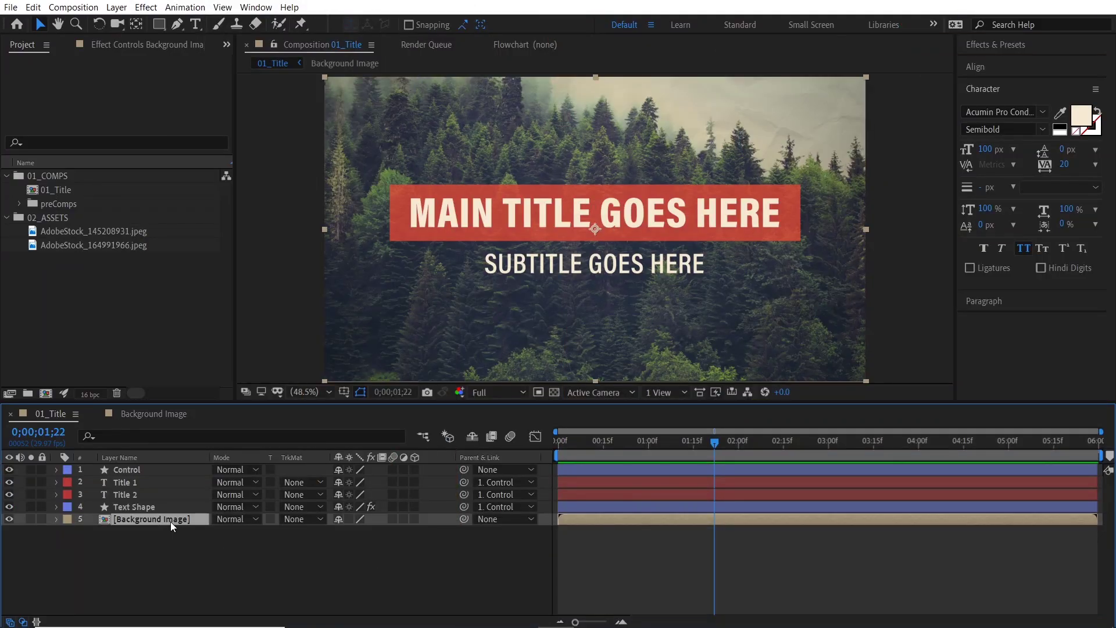
pyautogui.click(606, 453)
pyautogui.moveTo(595, 450); pyautogui.dragTo(672, 451)
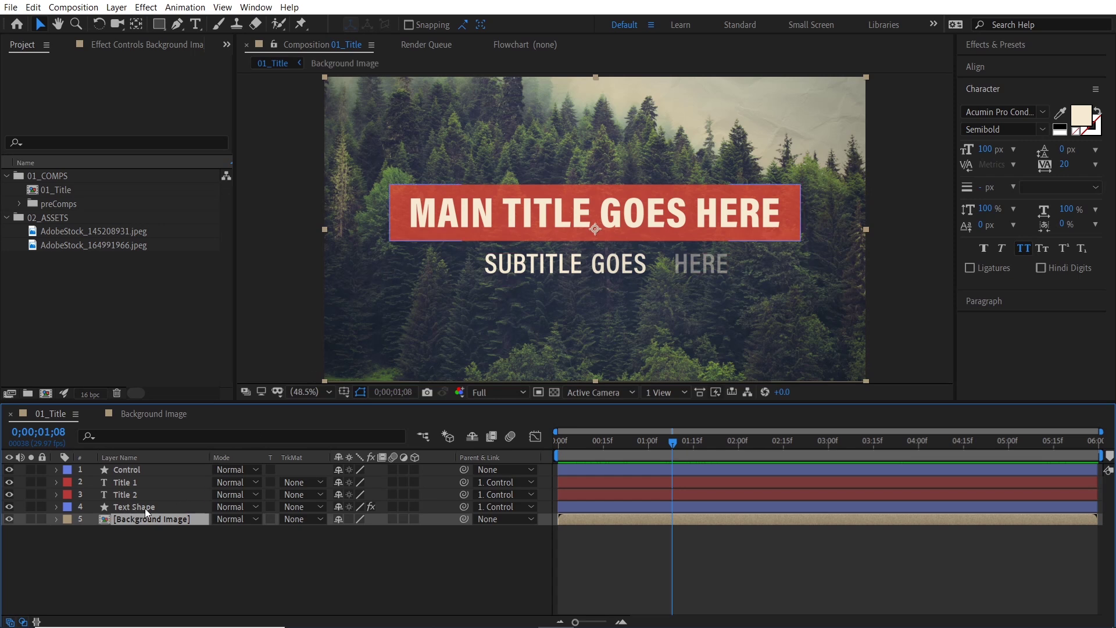
pyautogui.click(161, 507)
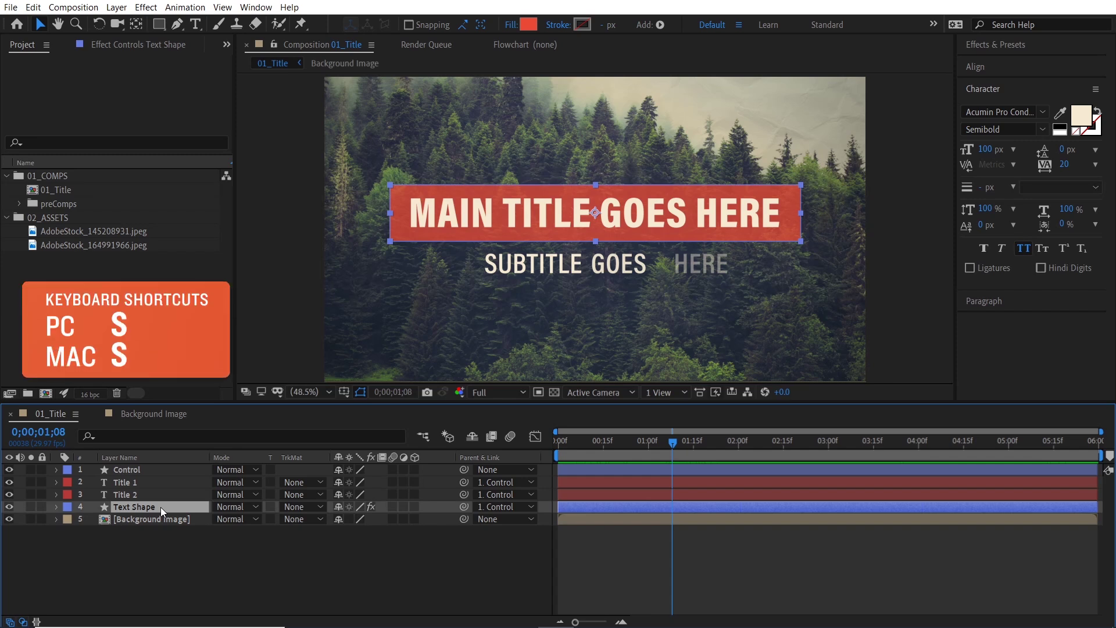
pyautogui.press('s')
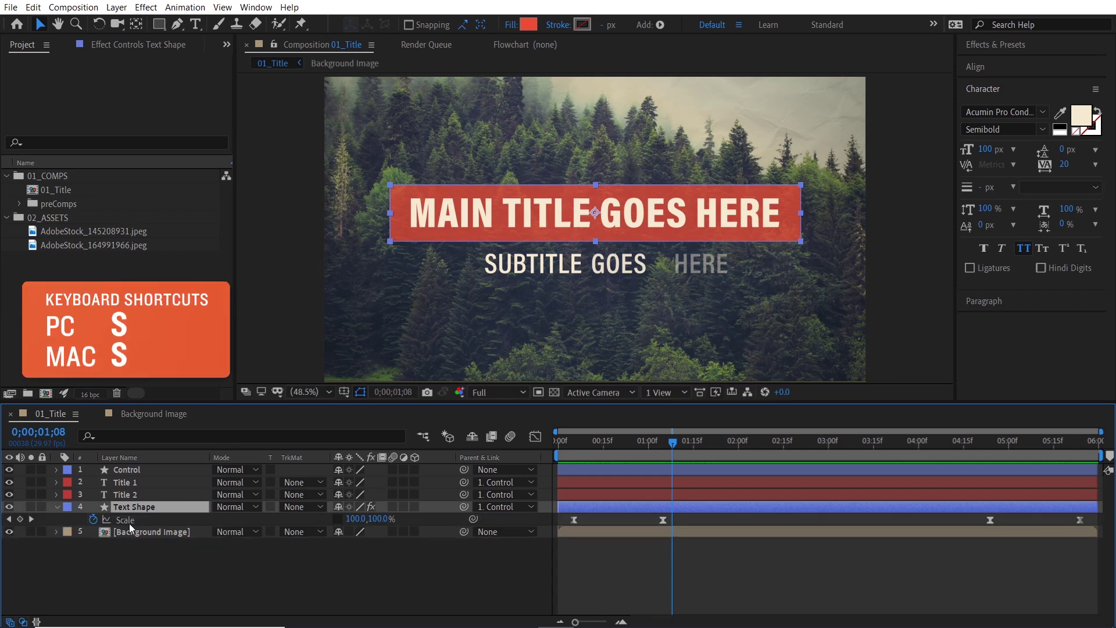
pyautogui.click(141, 518)
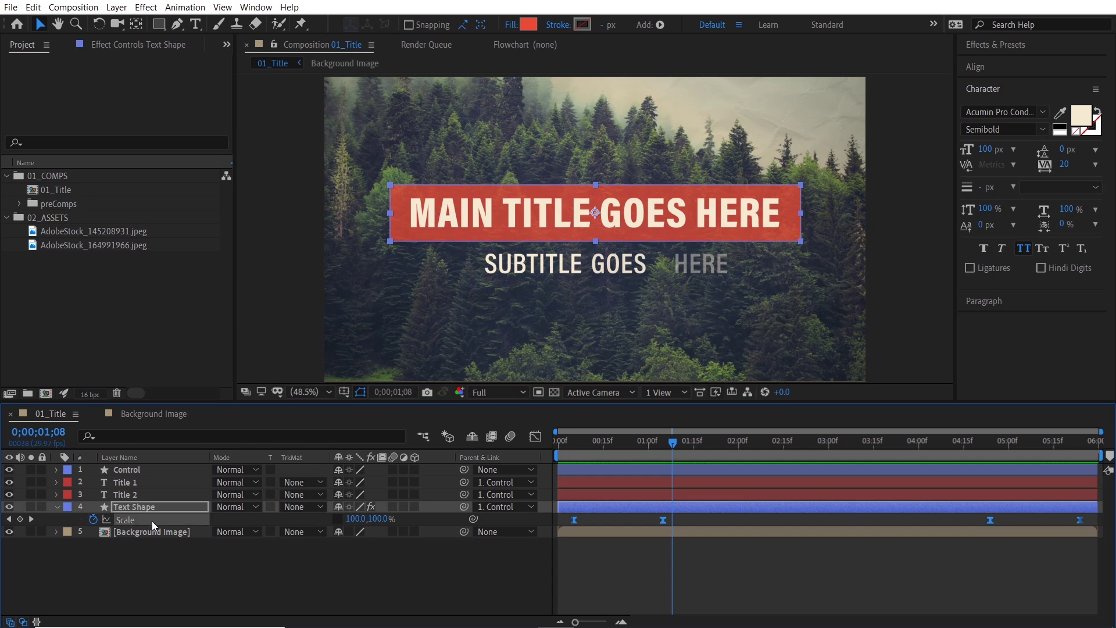
pyautogui.hotkey('ctrl', 'c')
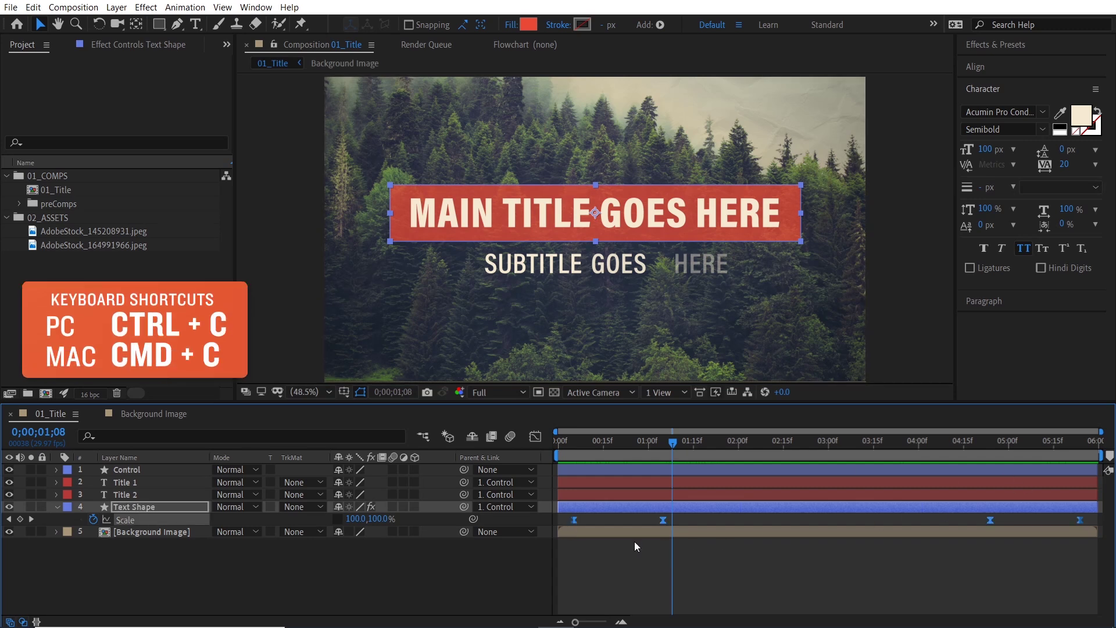
# - Paste the copied keyframes onto the Background Image layer's Scale property at 0;00;00;00
pyautogui.click(196, 532)
pyautogui.press('s')
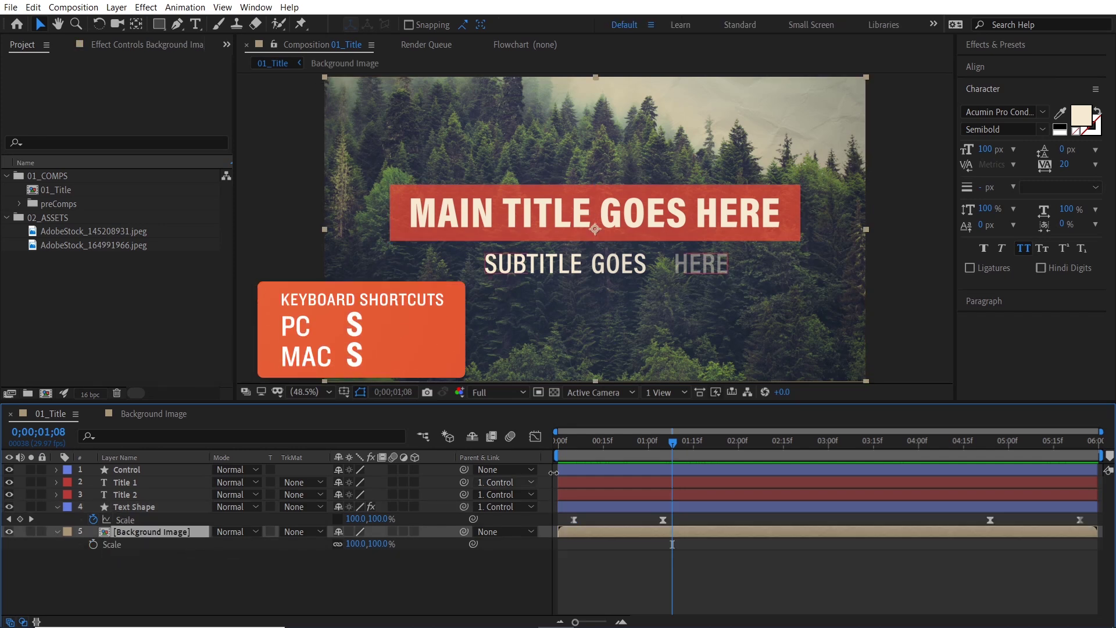
pyautogui.moveTo(675, 444); pyautogui.dragTo(537, 459)
pyautogui.click(151, 544)
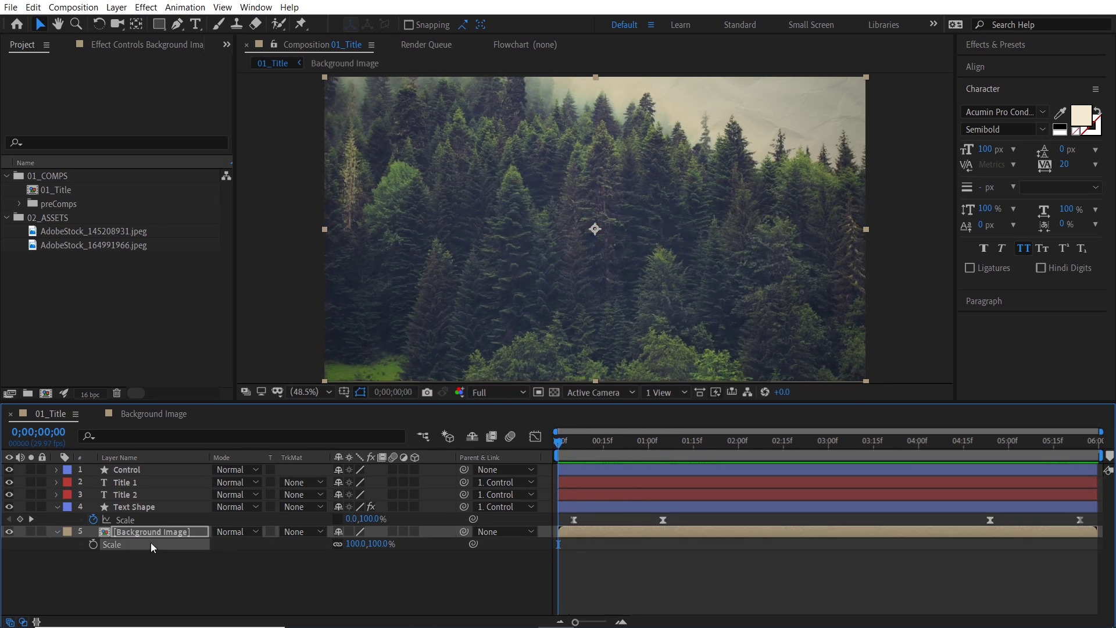
pyautogui.hotkey('ctrl', 'v')
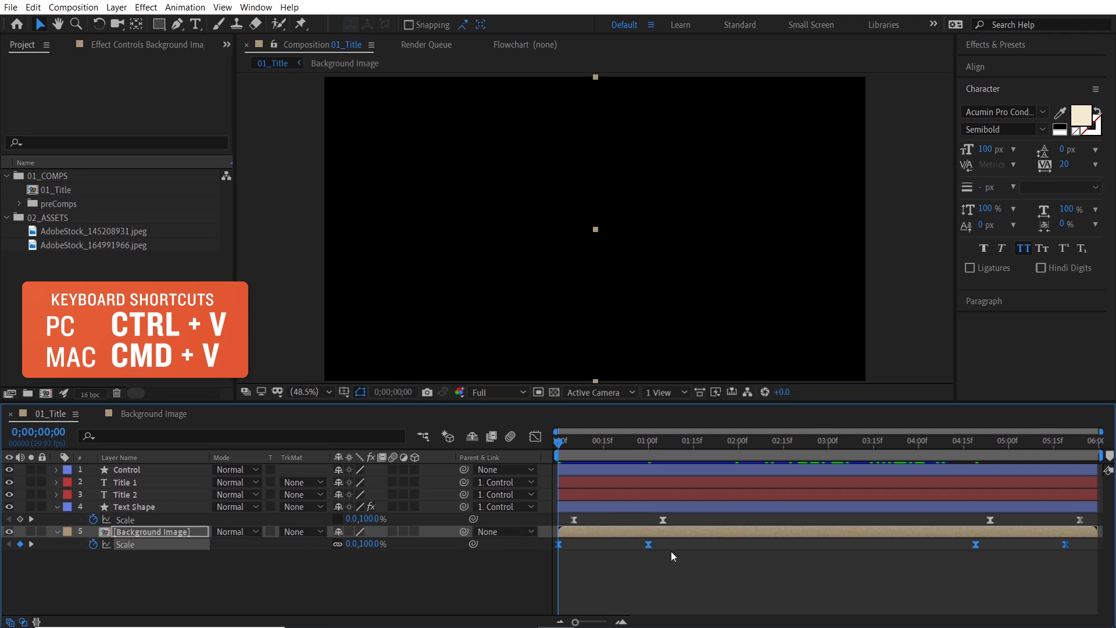
# - Move the Background Image's last two Scale keyframes to finish at the composition's end and check the background's intro motion
pyautogui.moveTo(953, 539); pyautogui.dragTo(1094, 546)
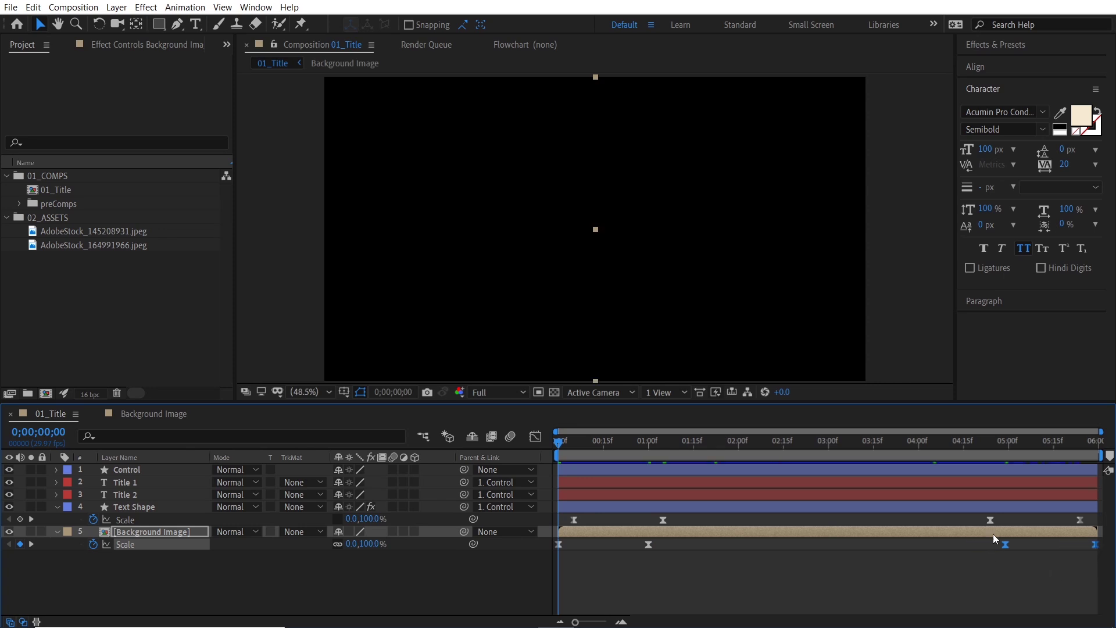
pyautogui.click(687, 443)
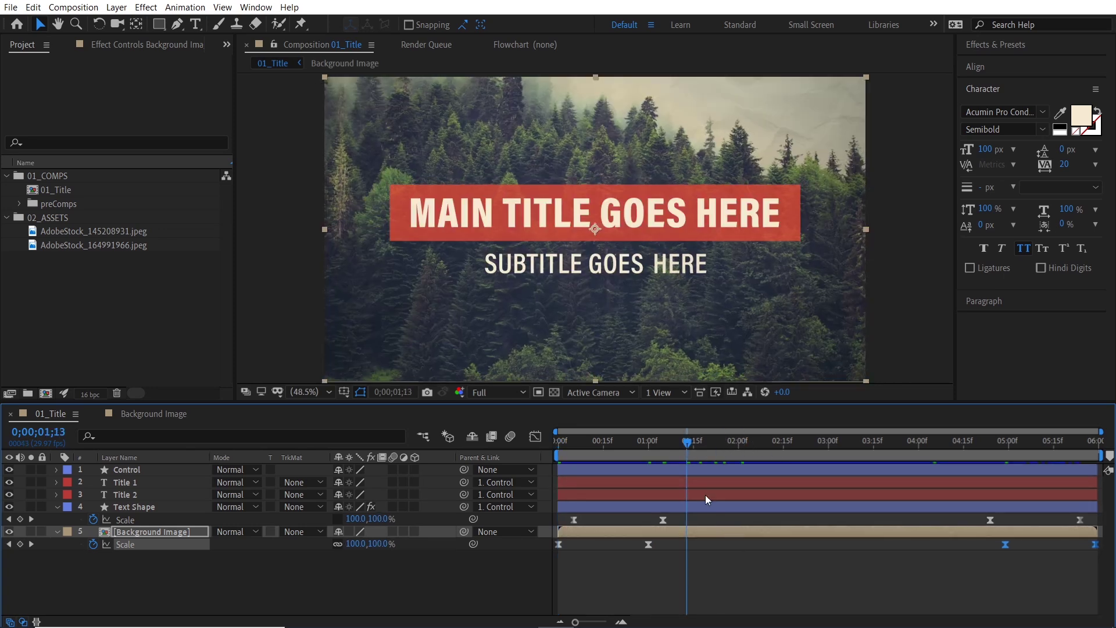
pyautogui.moveTo(671, 445); pyautogui.dragTo(609, 452)
pyautogui.click(752, 534)
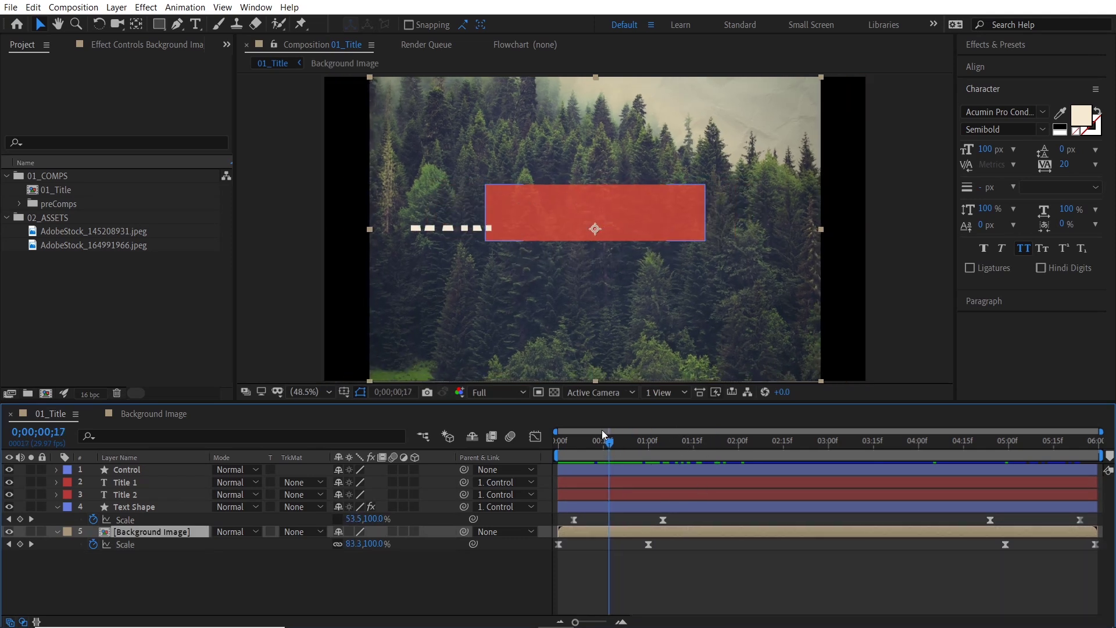
pyautogui.click(159, 24)
pyautogui.moveTo(340, 177); pyautogui.dragTo(794, 304)
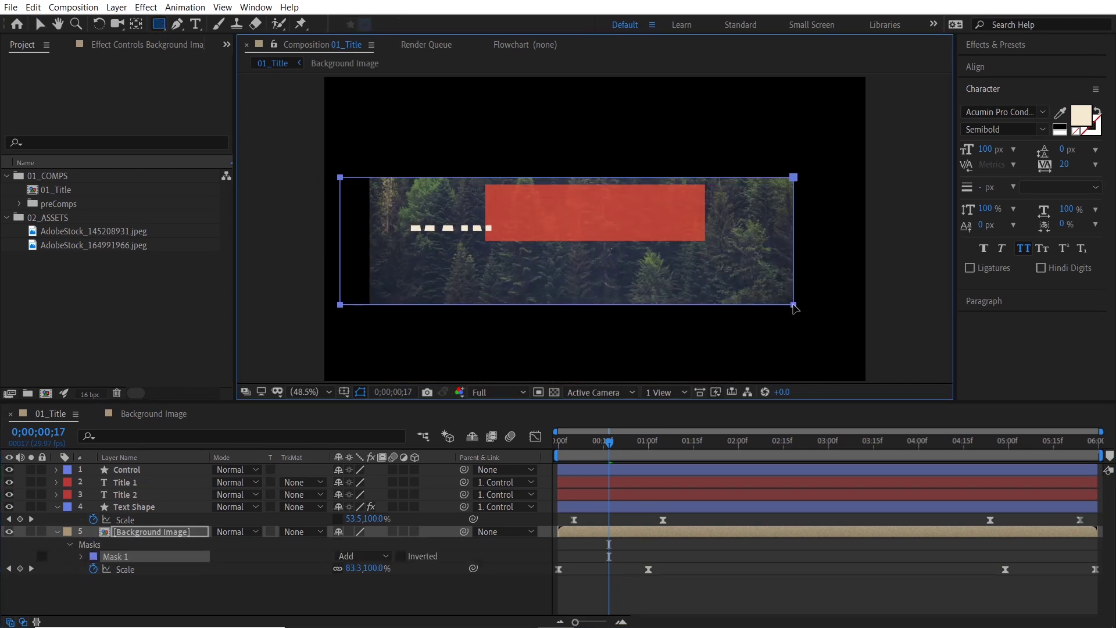
pyautogui.hotkey('ctrl', 'z')
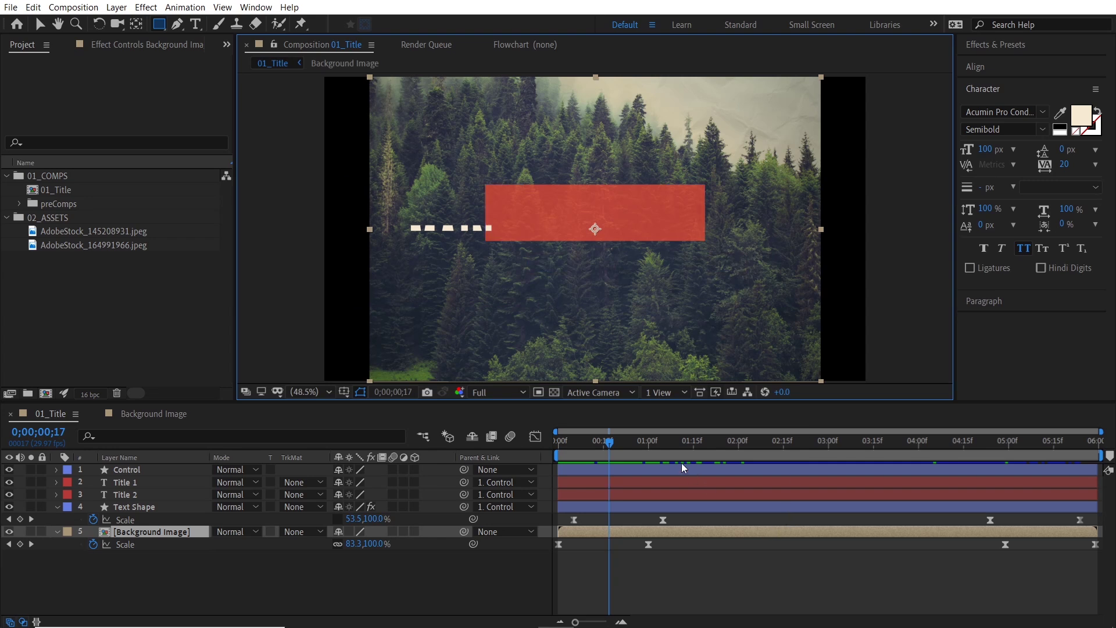
# - At 0;00;01;26, add a rectangular mask covering the entire Background Image layer and return to the Selection tool
pyautogui.click(726, 443)
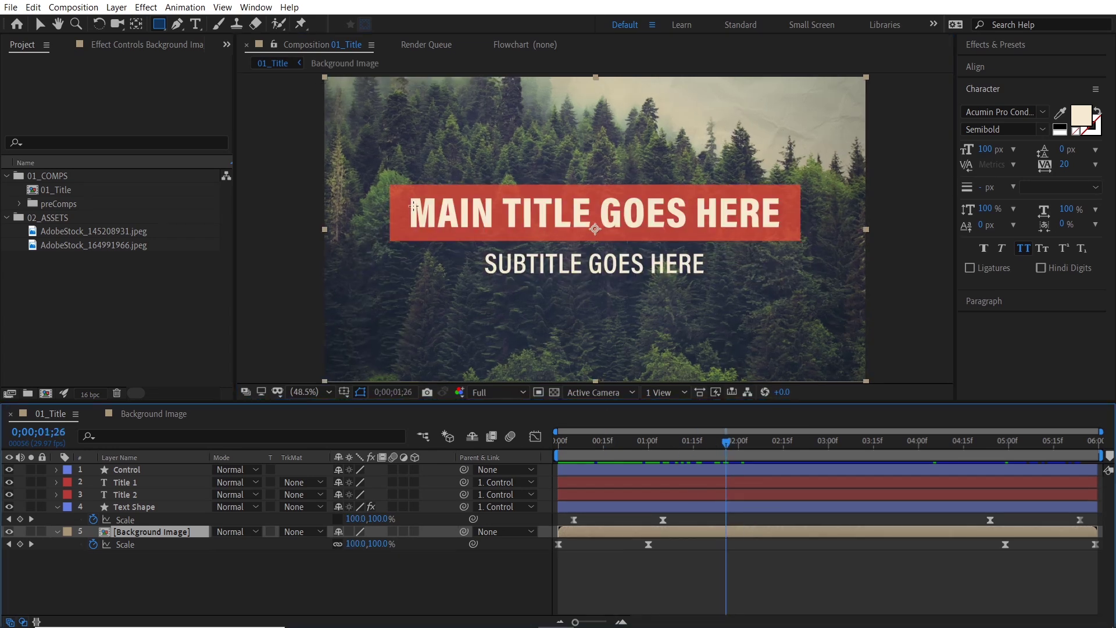
pyautogui.doubleClick(158, 24)
pyautogui.press('v')
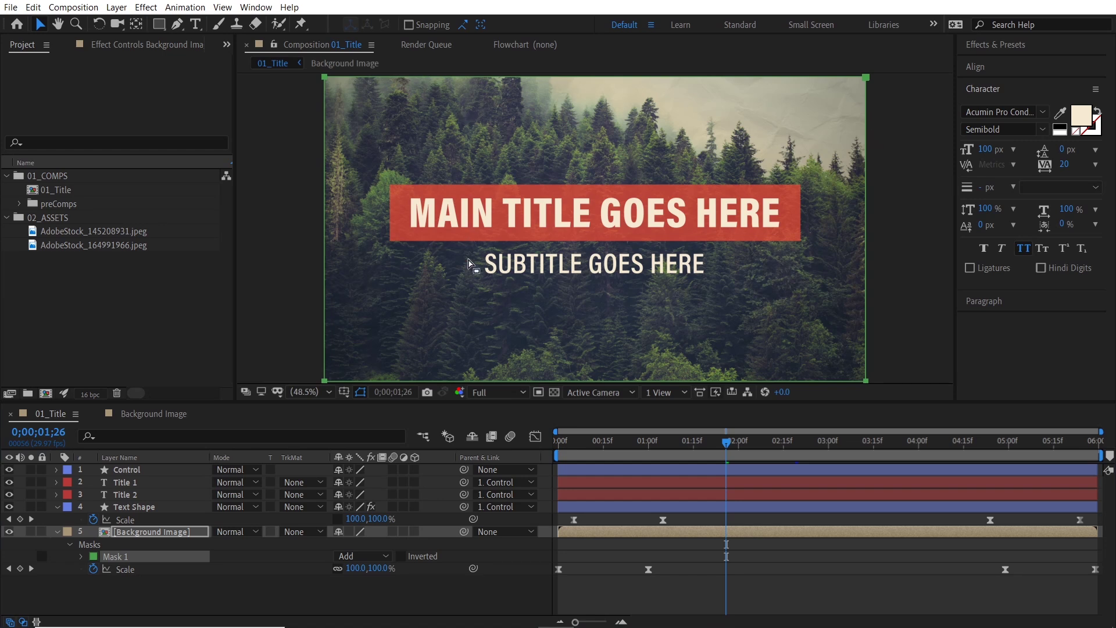
# - Display the Proportional Grid over the composition and check the grid and guide options
pyautogui.hotkey('ctrl', "'")
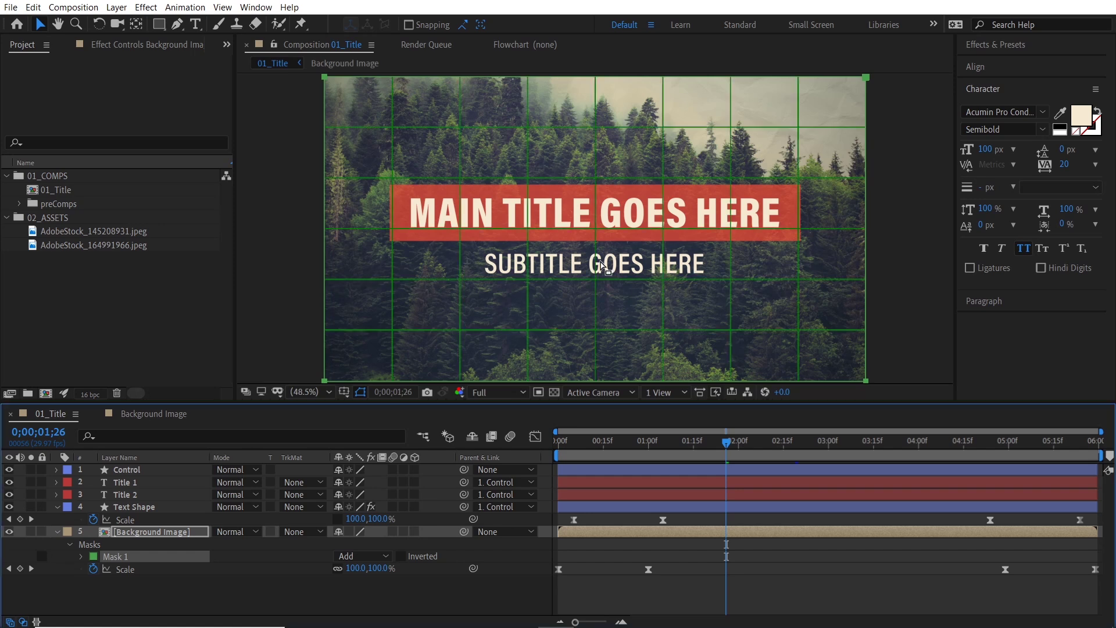
pyautogui.click(344, 392)
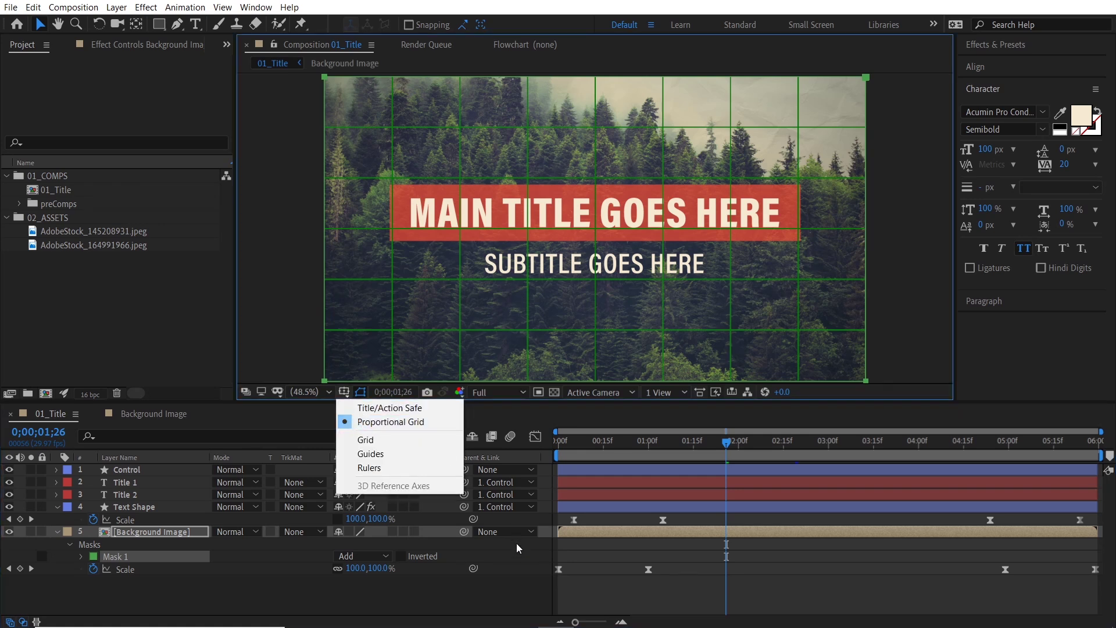
pyautogui.click(524, 560)
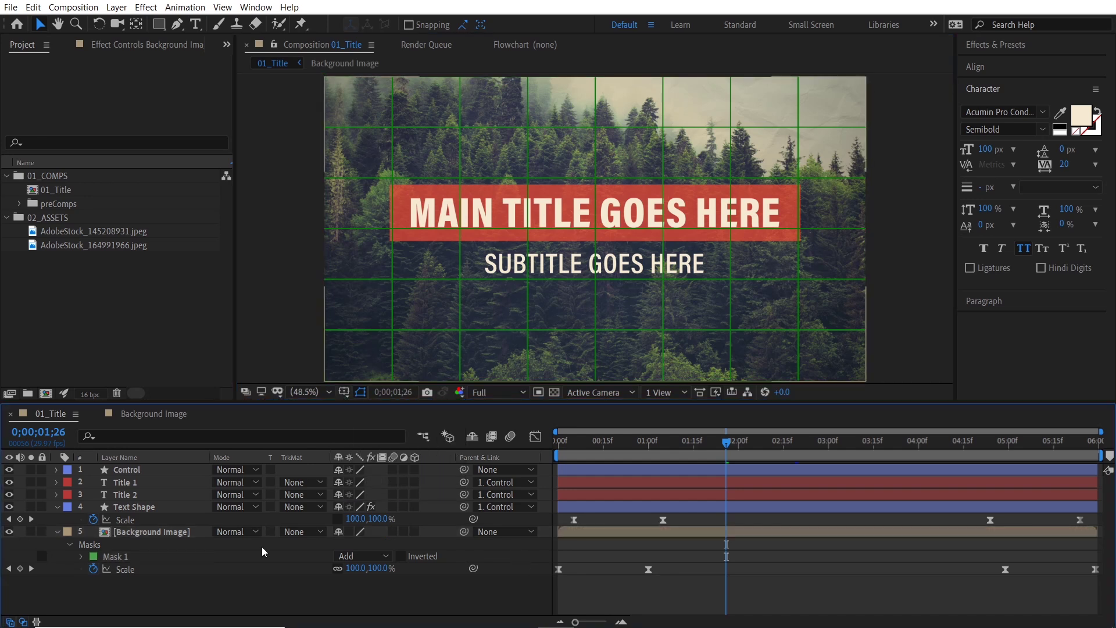
# - Change the outline color of the Background Image's Mask 1 to yellow
pyautogui.click(122, 558)
pyautogui.click(323, 382)
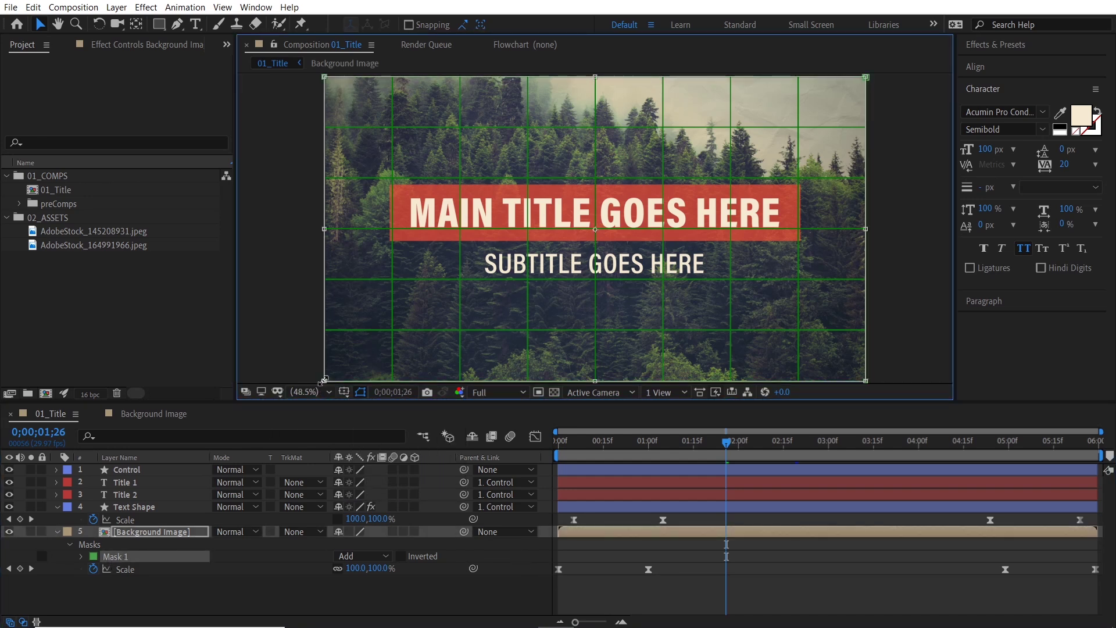
pyautogui.click(92, 557)
pyautogui.click(701, 313)
pyautogui.click(664, 206)
pyautogui.click(837, 160)
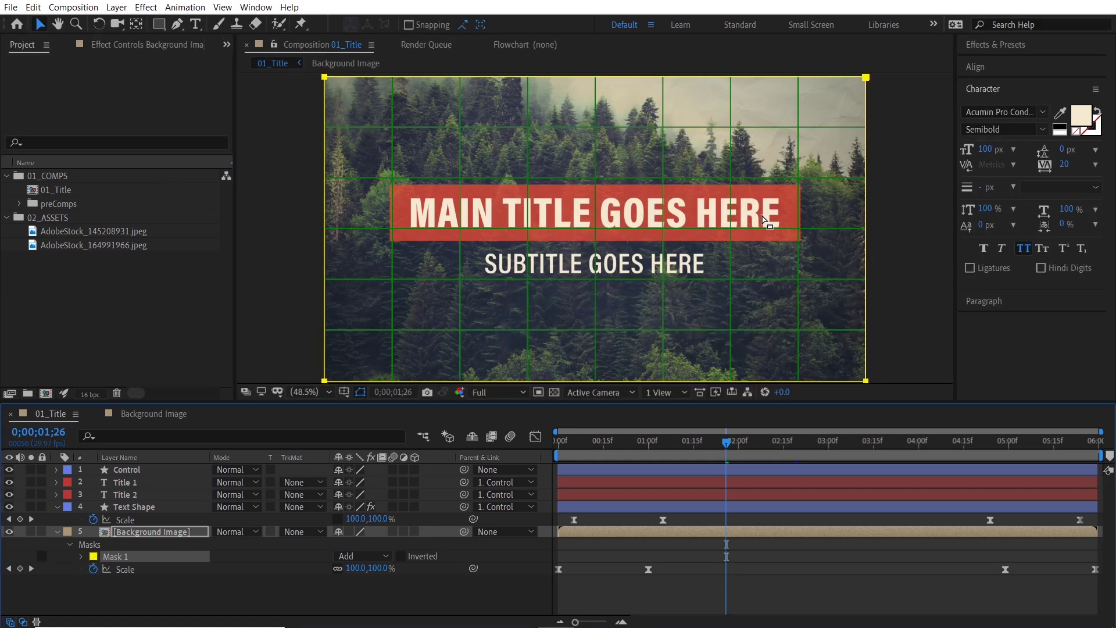
# - Free-transform Mask 1 symmetrically to the grid lines bounding the frame's middle third and check the animated strip
pyautogui.click(866, 382)
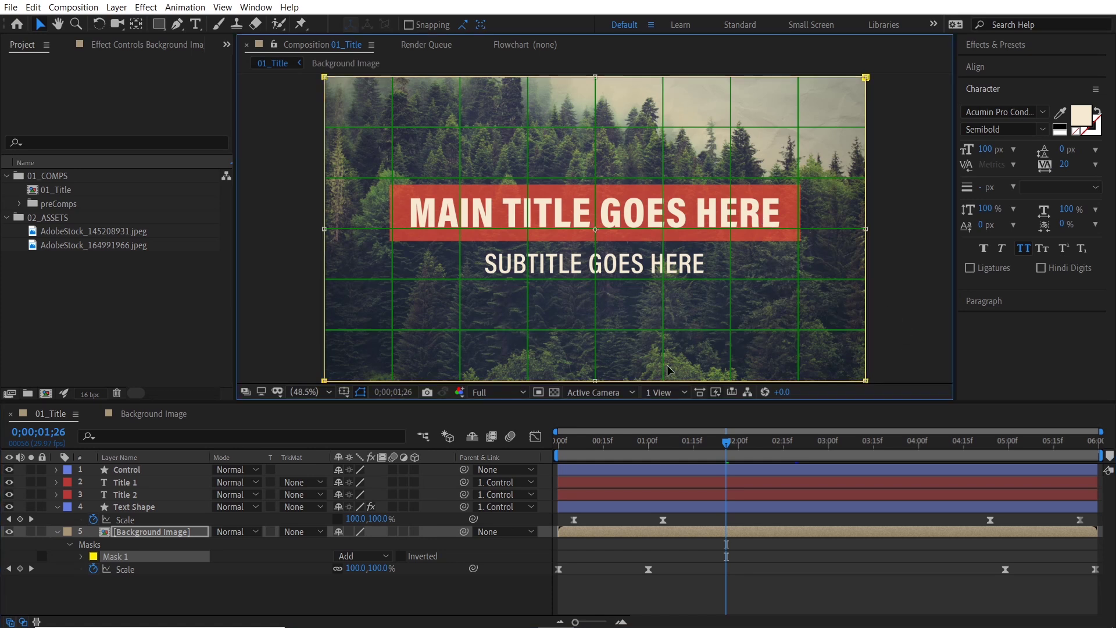
pyautogui.moveTo(595, 379); pyautogui.dragTo(614, 282)
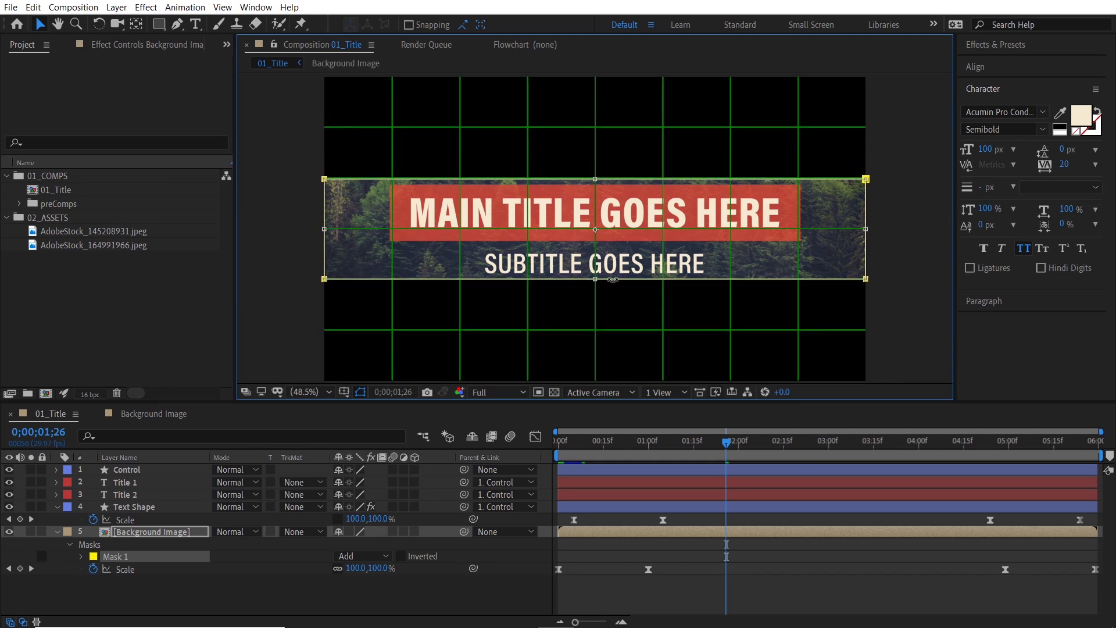
pyautogui.moveTo(672, 442); pyautogui.dragTo(700, 452)
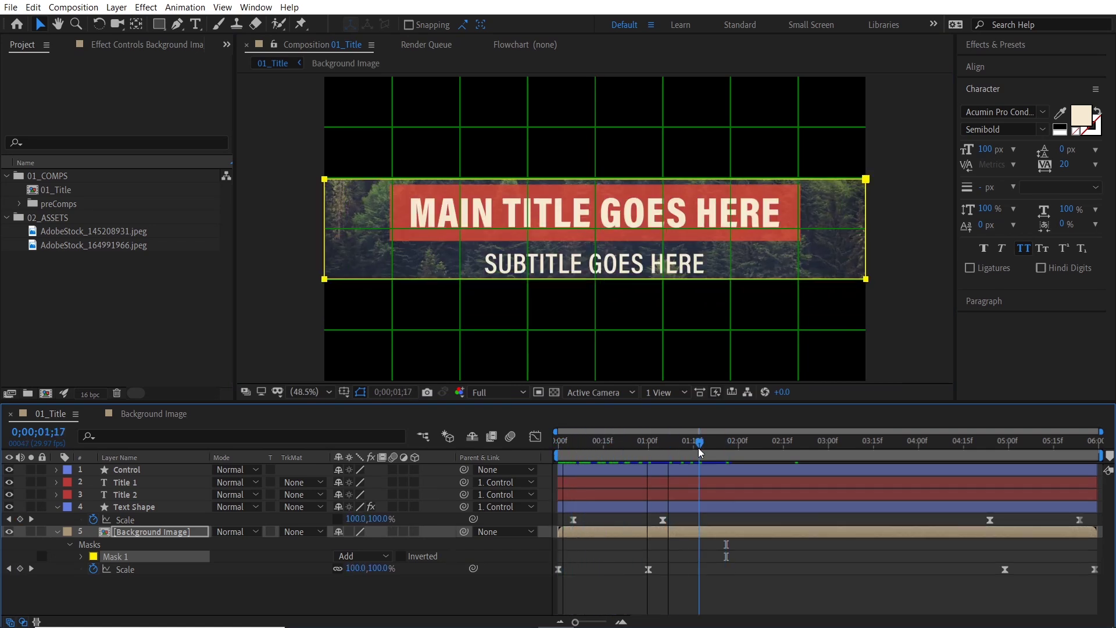
# - Duplicate the Background Image layer and expand the lower copy's mask symmetrically to the grid lines bounding the frame's middle two thirds
pyautogui.click(199, 532)
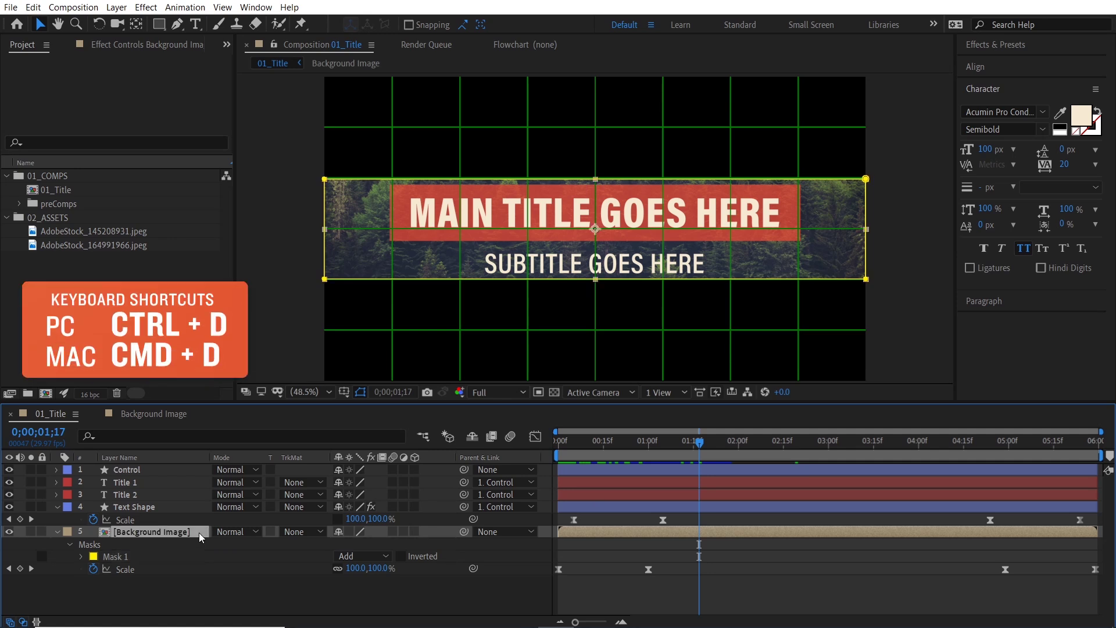
pyautogui.hotkey('ctrl', 'd')
pyautogui.click(194, 548)
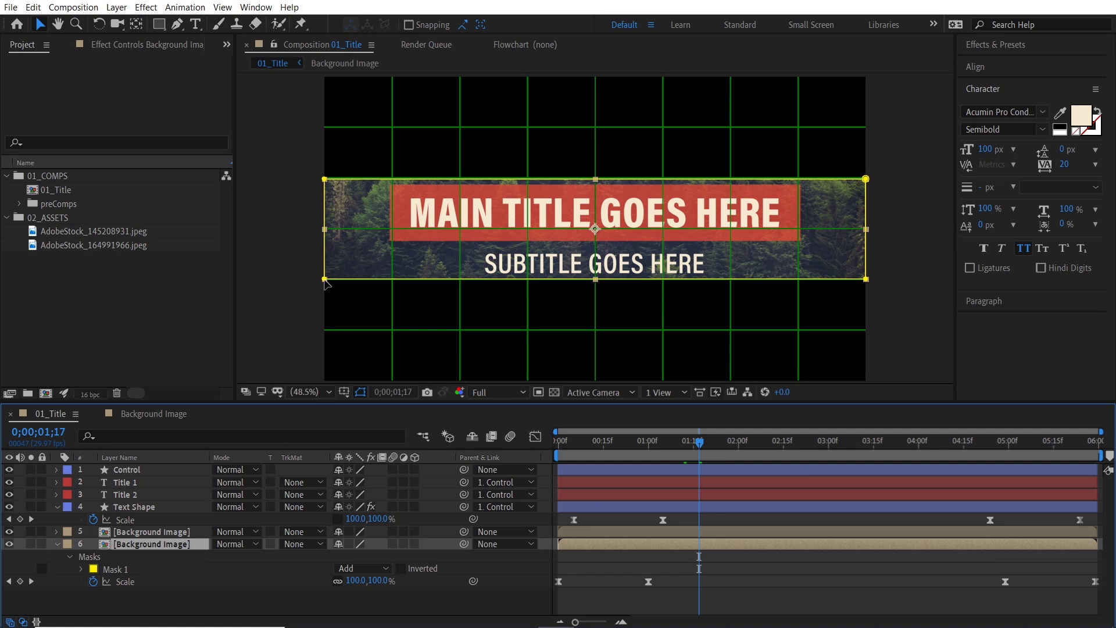
pyautogui.click(324, 280)
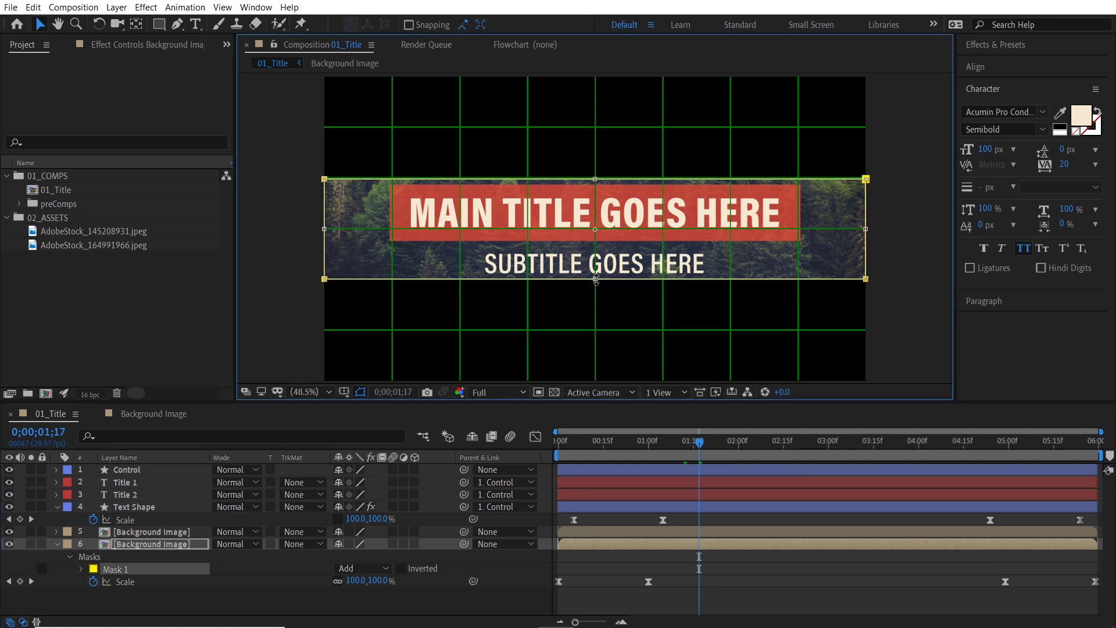
pyautogui.moveTo(595, 279); pyautogui.dragTo(606, 330)
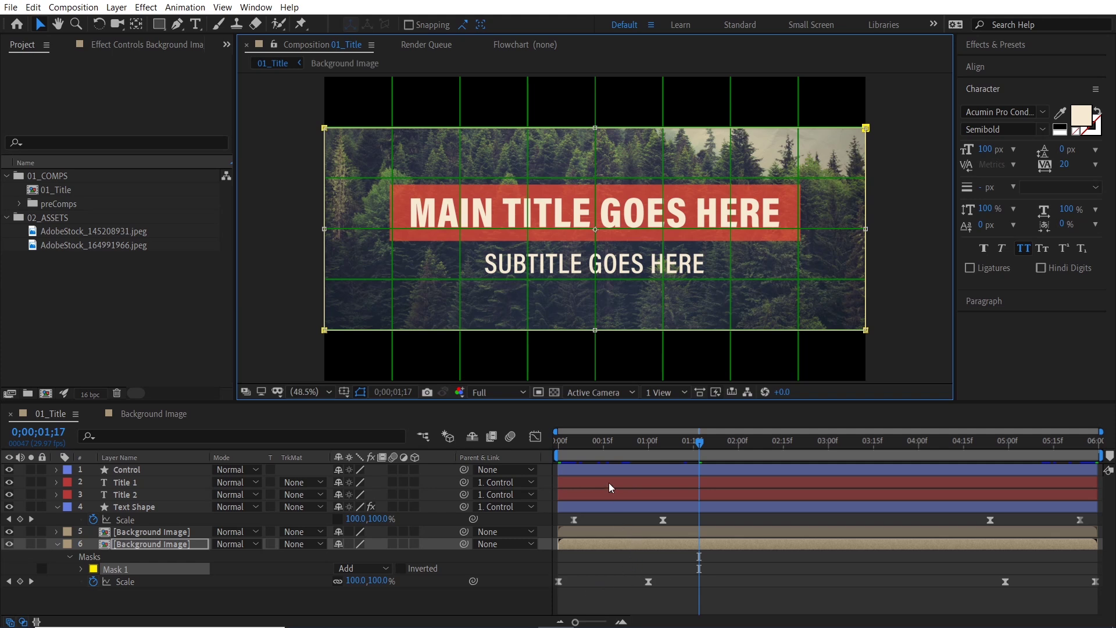
# - Shift the bottom Background Image copy's two intro Scale keyframes five frames later, starting at 0;00;00;05
pyautogui.press('Home')
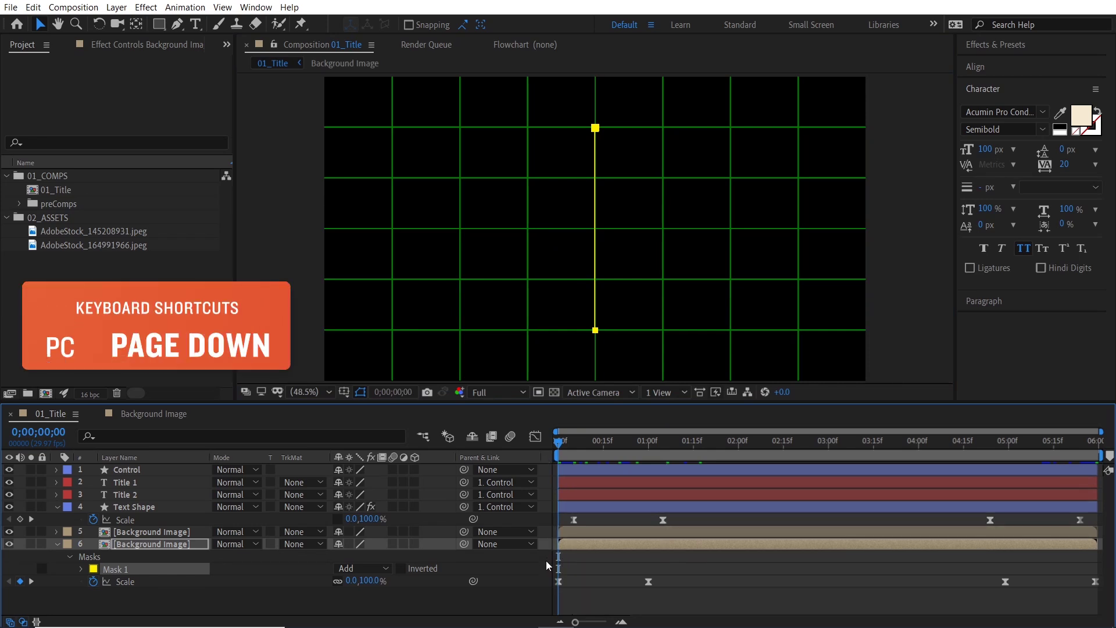
pyautogui.press('pagedown')
pyautogui.press('pagedown')
pyautogui.press('pagedown')
pyautogui.press('pagedown')
pyautogui.press('pagedown')
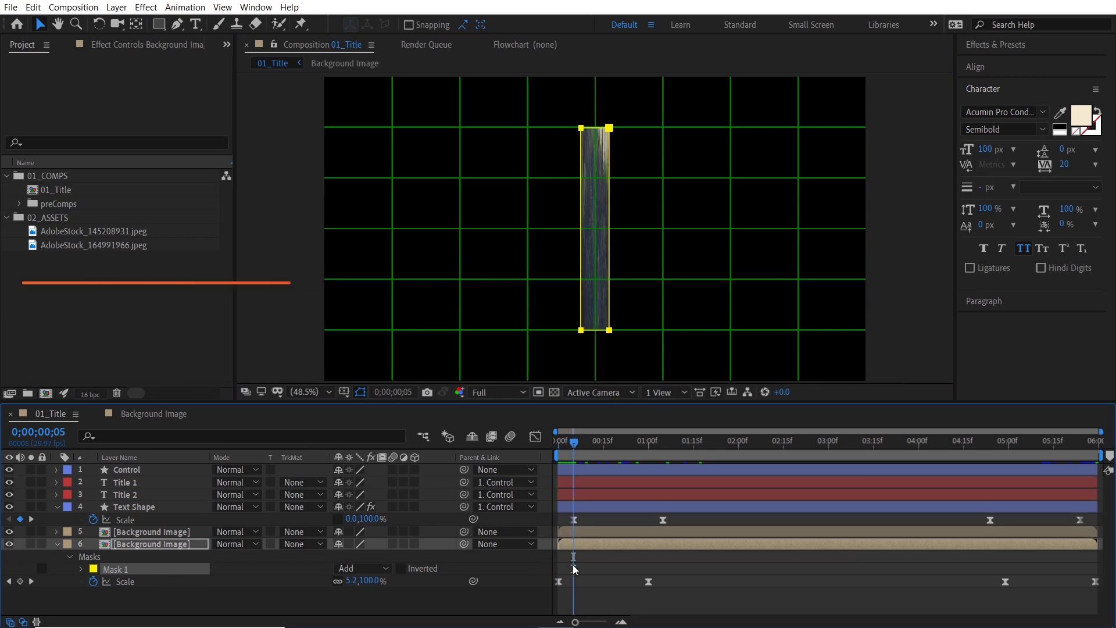
pyautogui.moveTo(669, 574); pyautogui.dragTo(575, 585)
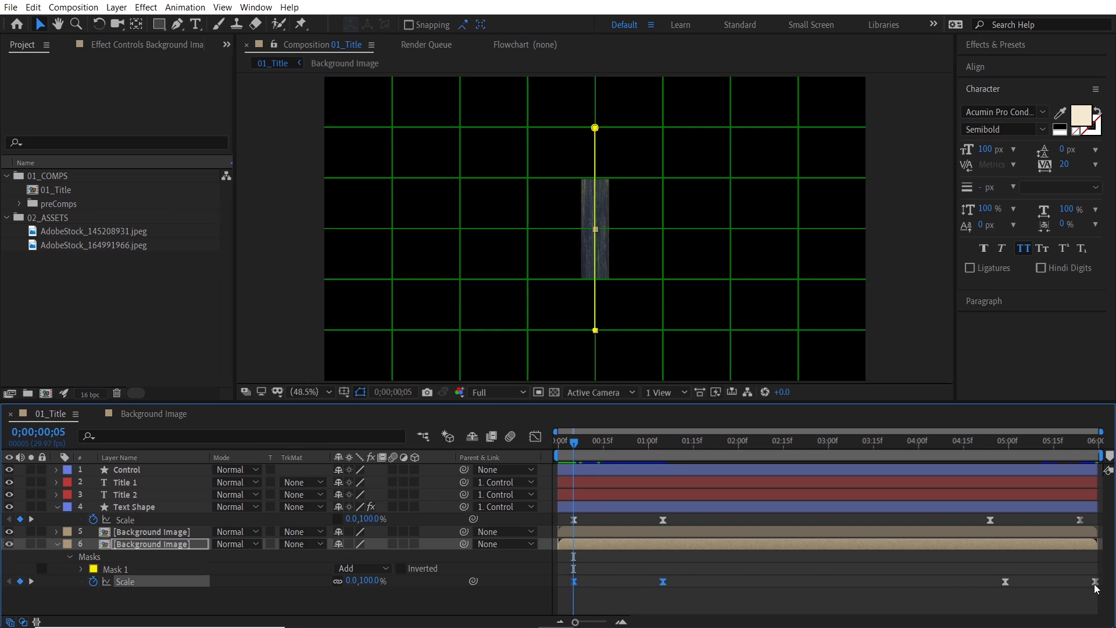
# - Shift the same layer's two outro Scale keyframes five frames earlier, ending at 0;00;05;24, and preview the staggered strips from the start
pyautogui.moveTo(1034, 448); pyautogui.dragTo(1099, 448)
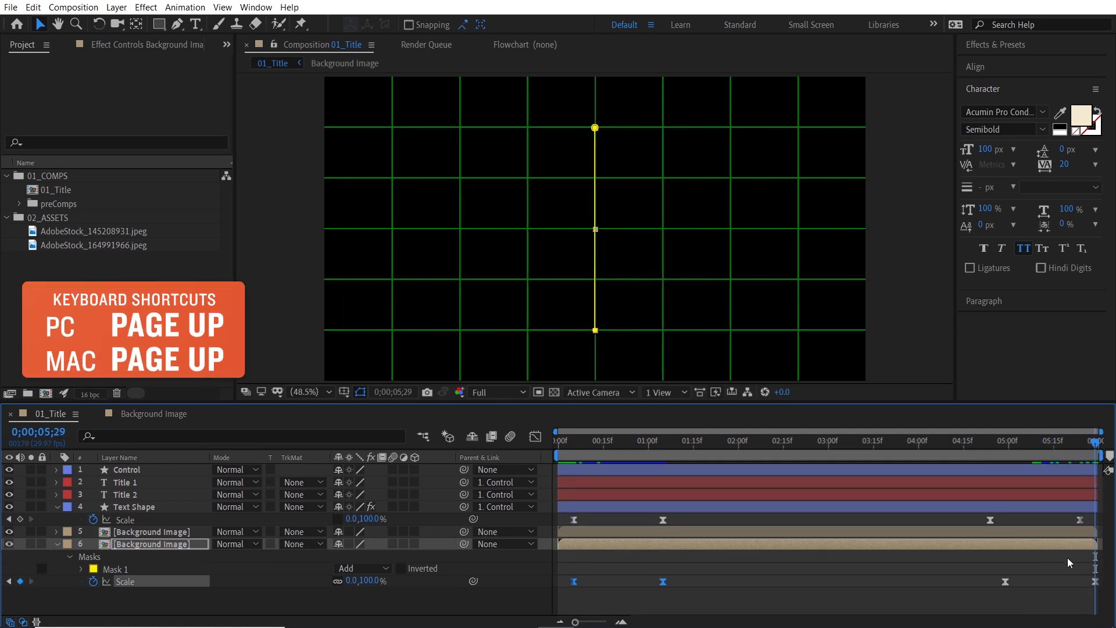
pyautogui.press('pageup')
pyautogui.press('pageup')
pyautogui.press('pageup')
pyautogui.press('pageup')
pyautogui.press('pageup')
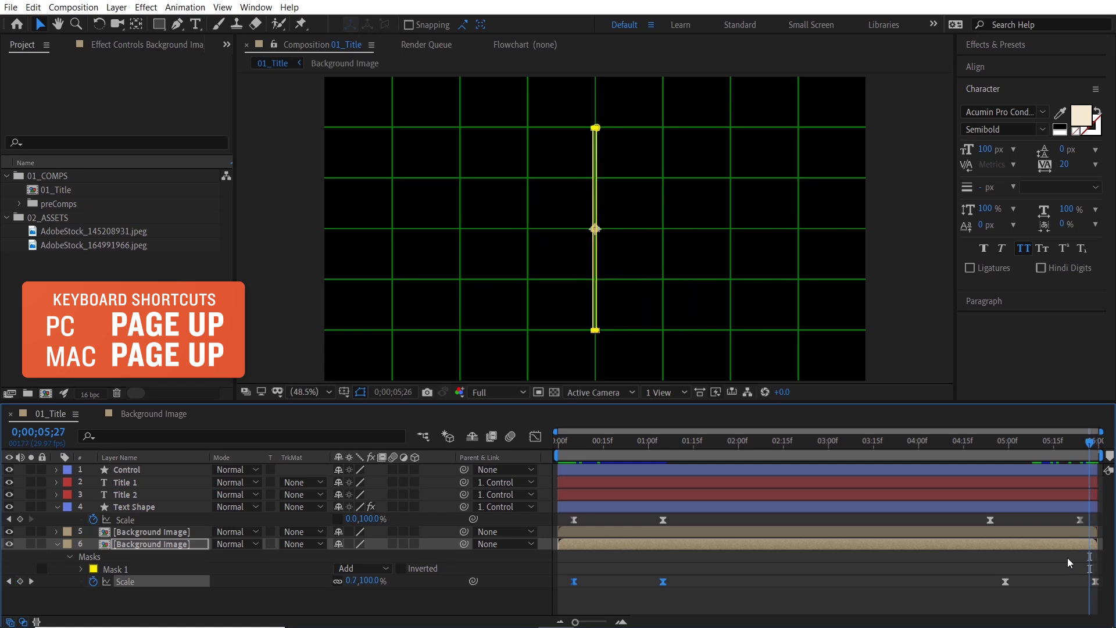
pyautogui.moveTo(978, 569); pyautogui.dragTo(1080, 582)
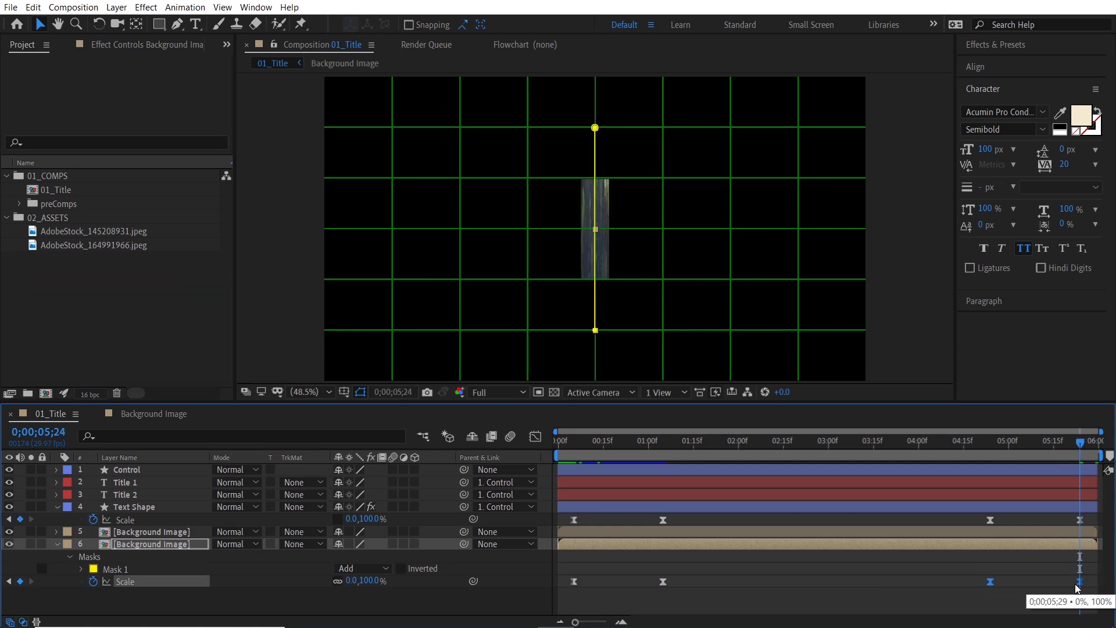
pyautogui.moveTo(963, 451); pyautogui.dragTo(558, 451)
pyautogui.press('space')
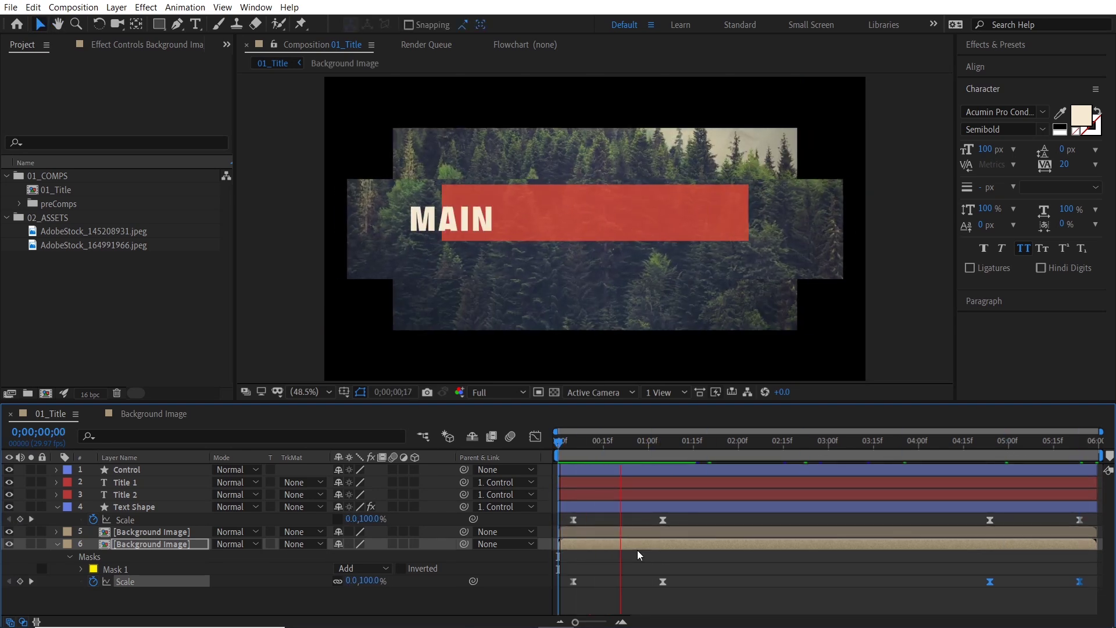
# - At 0;00;01;04, duplicate the bottom Background Image layer and delete Mask 1 from the lowest copy to show the full image
pyautogui.click(573, 453)
pyautogui.moveTo(573, 453); pyautogui.dragTo(662, 476)
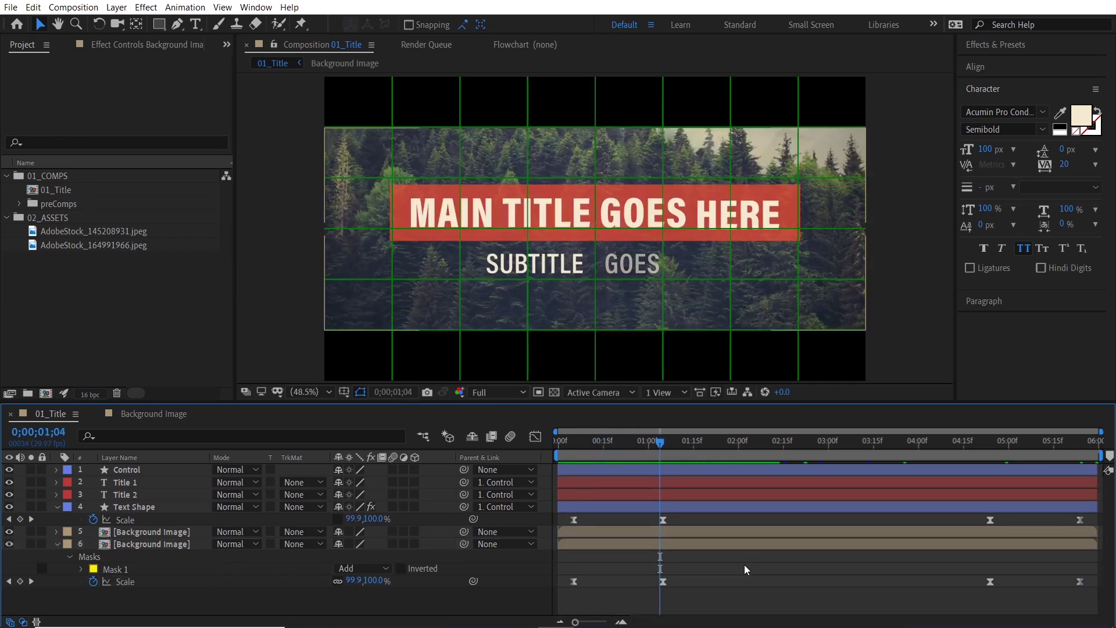
pyautogui.click(197, 542)
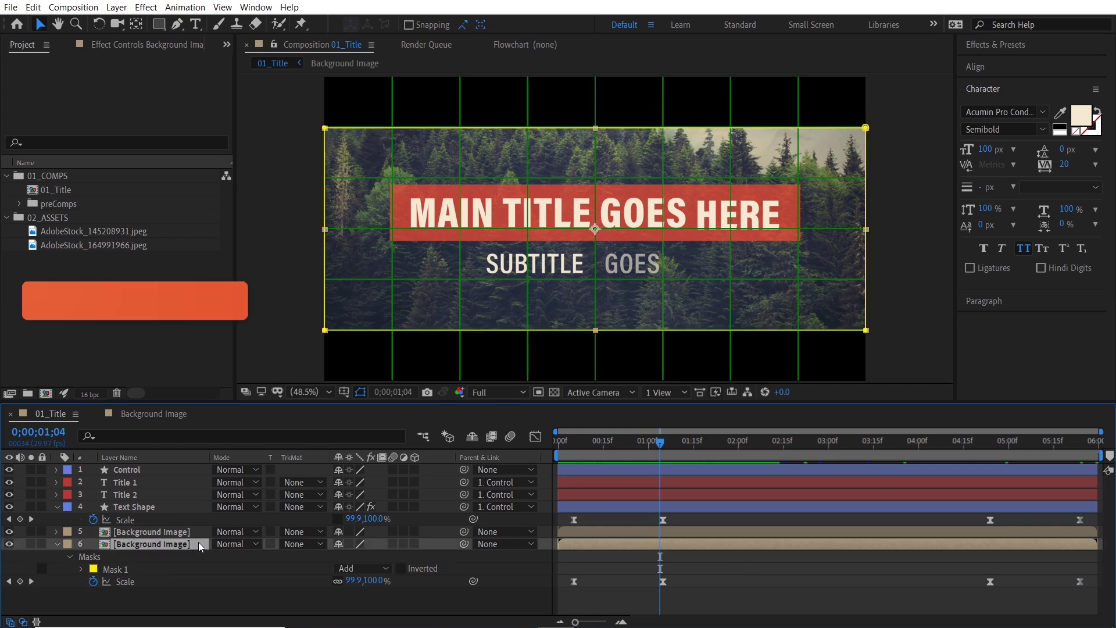
pyautogui.hotkey('ctrl', 'd')
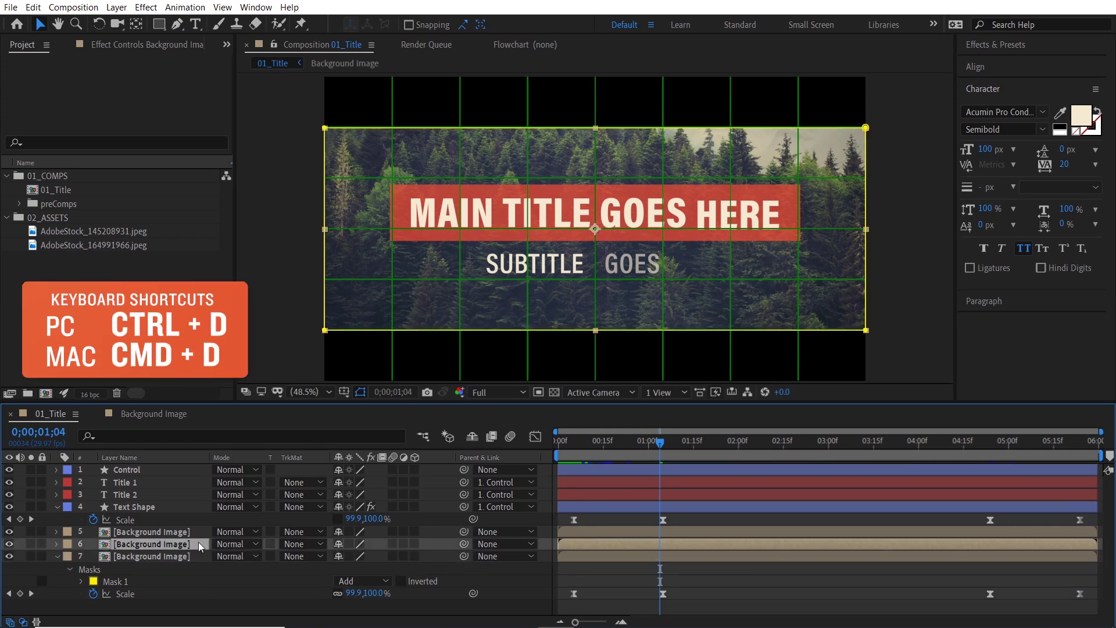
pyautogui.click(196, 556)
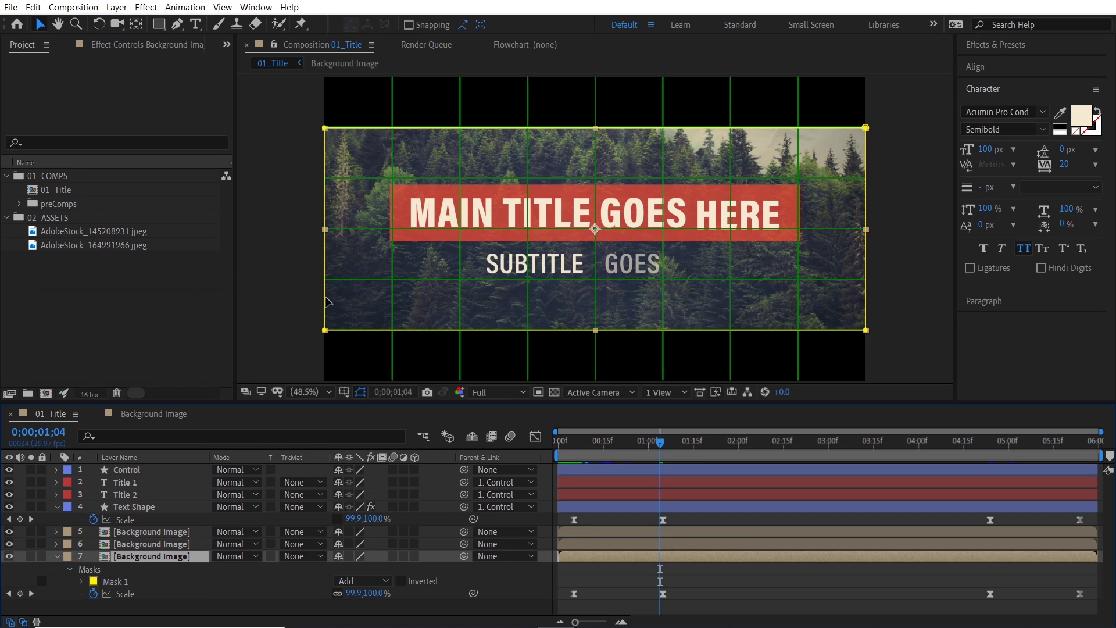
pyautogui.click(132, 580)
pyautogui.press('Delete')
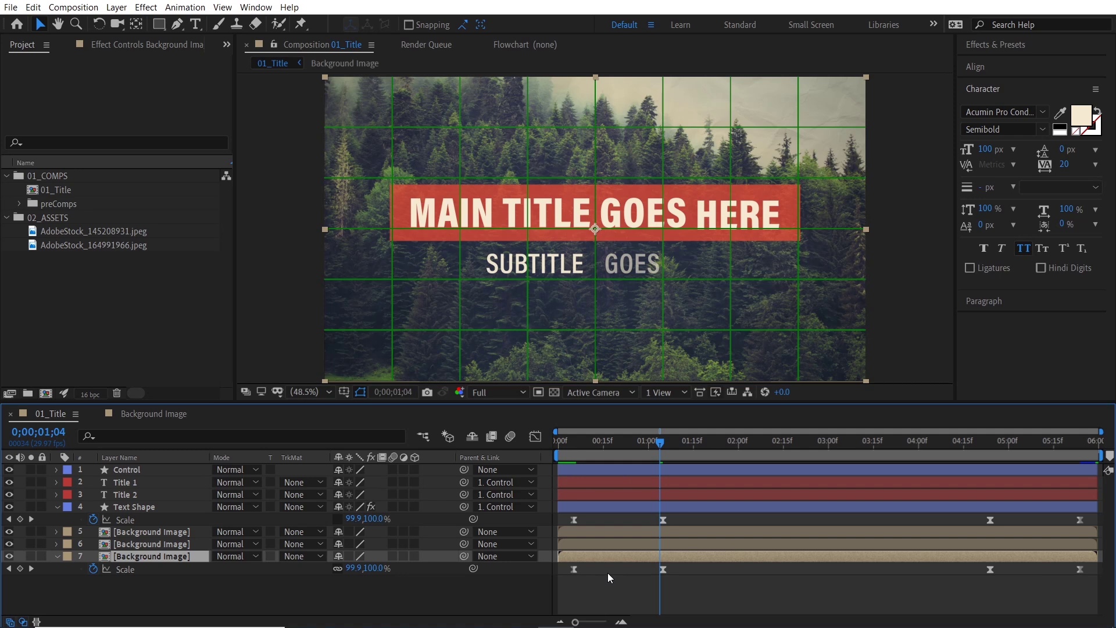
# - Shift the unmasked Background Image layer's two intro Scale keyframes five frames later, starting at 0;00;00;10
pyautogui.moveTo(619, 446); pyautogui.dragTo(571, 571)
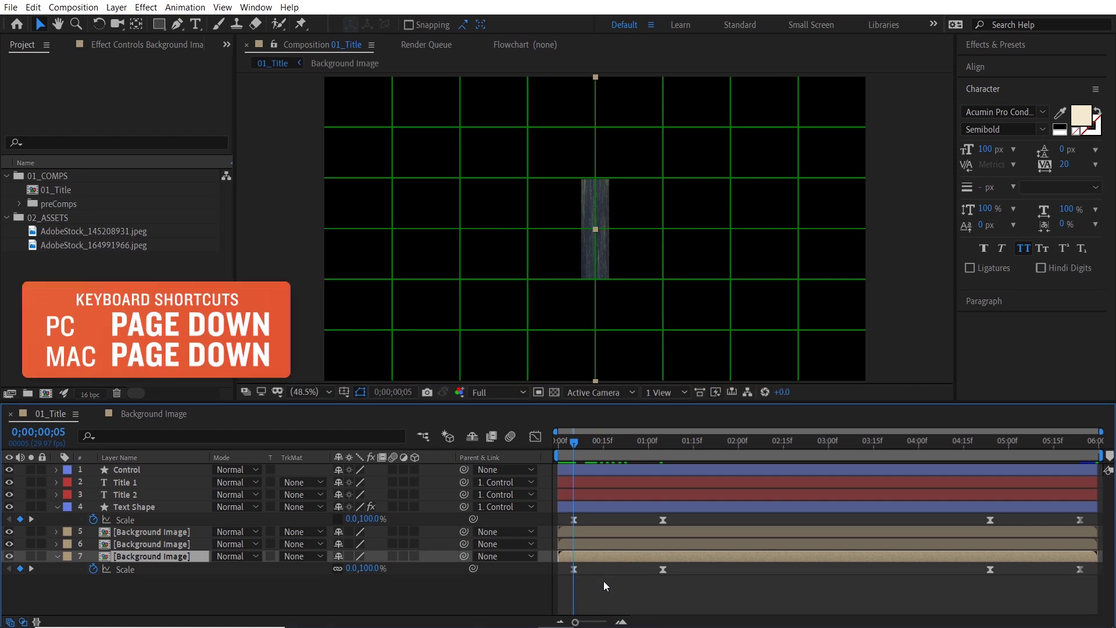
pyautogui.press('pagedown')
pyautogui.press('pagedown')
pyautogui.press('pagedown')
pyautogui.press('pagedown')
pyautogui.press('pagedown')
pyautogui.moveTo(683, 574); pyautogui.dragTo(590, 573)
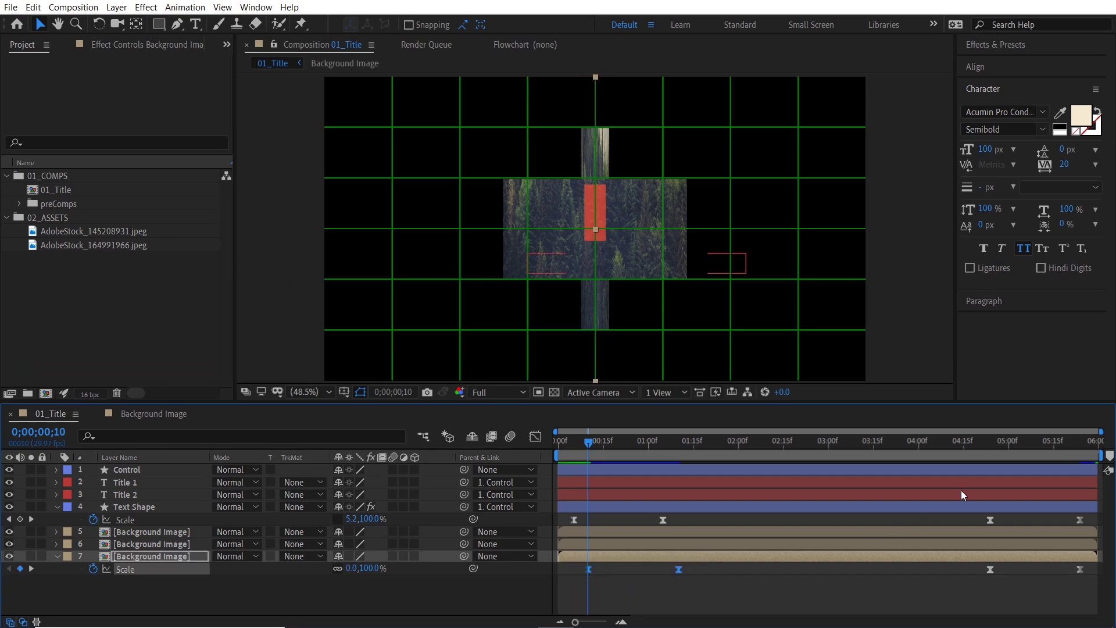
# - Shift the unmasked Background Image layer's two outro Scale keyframes five frames earlier, starting at 0;00;04;19
pyautogui.moveTo(976, 443)
pyautogui.mouseDown()
pyautogui.moveTo(995, 445)
pyautogui.moveTo(909, 448)
pyautogui.moveTo(988, 448)
pyautogui.mouseUp()
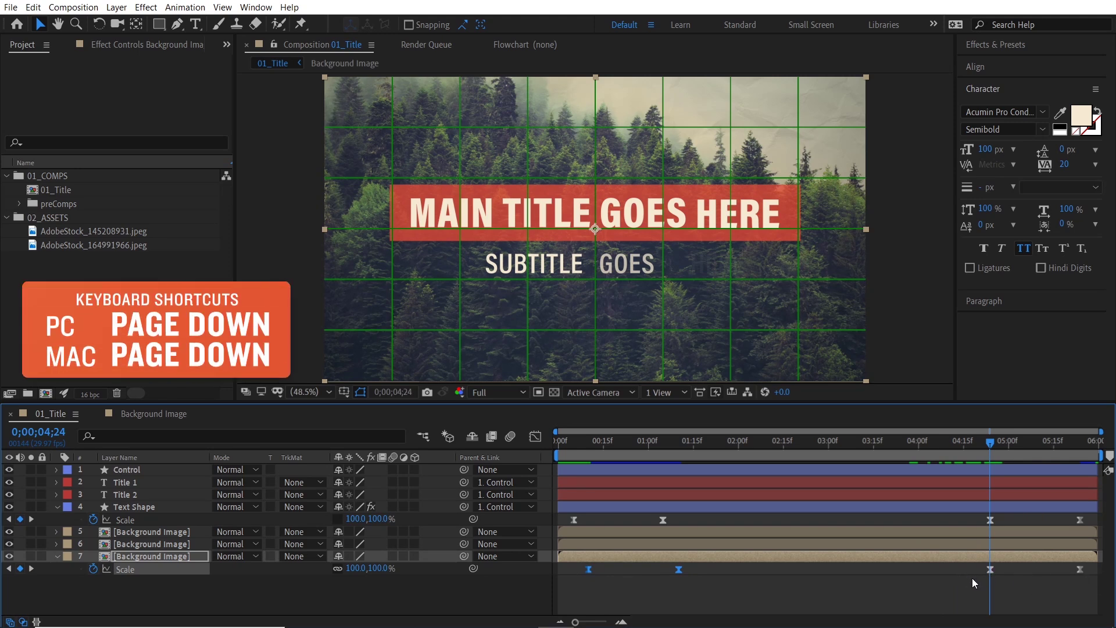
pyautogui.press('pageup')
pyautogui.press('pageup')
pyautogui.press('pageup')
pyautogui.press('pageup')
pyautogui.press('pageup')
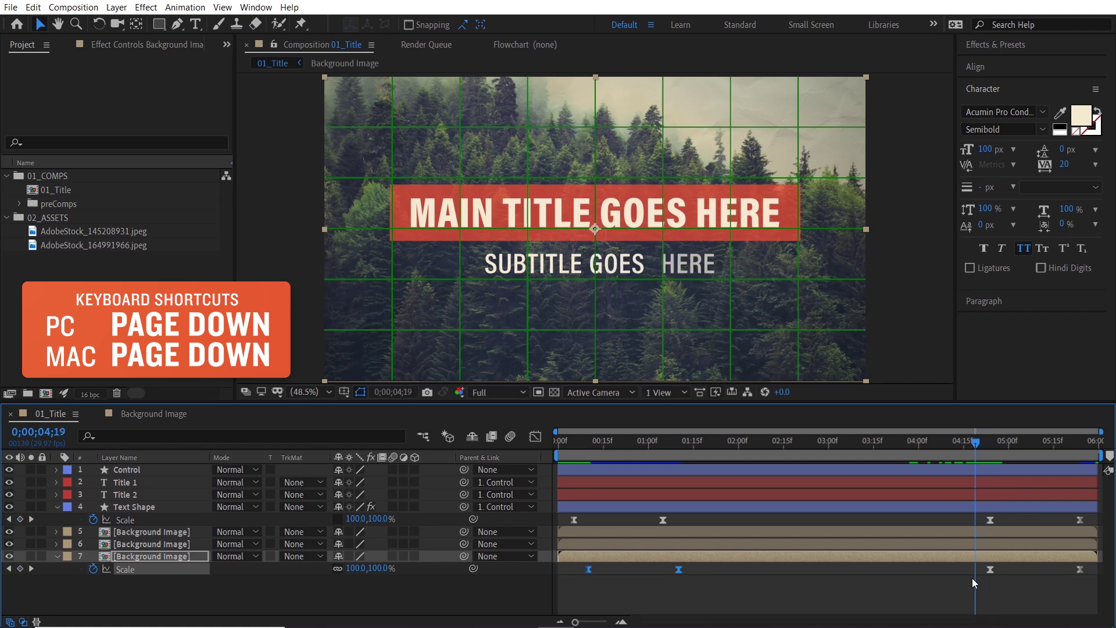
pyautogui.moveTo(972, 574); pyautogui.dragTo(1094, 584)
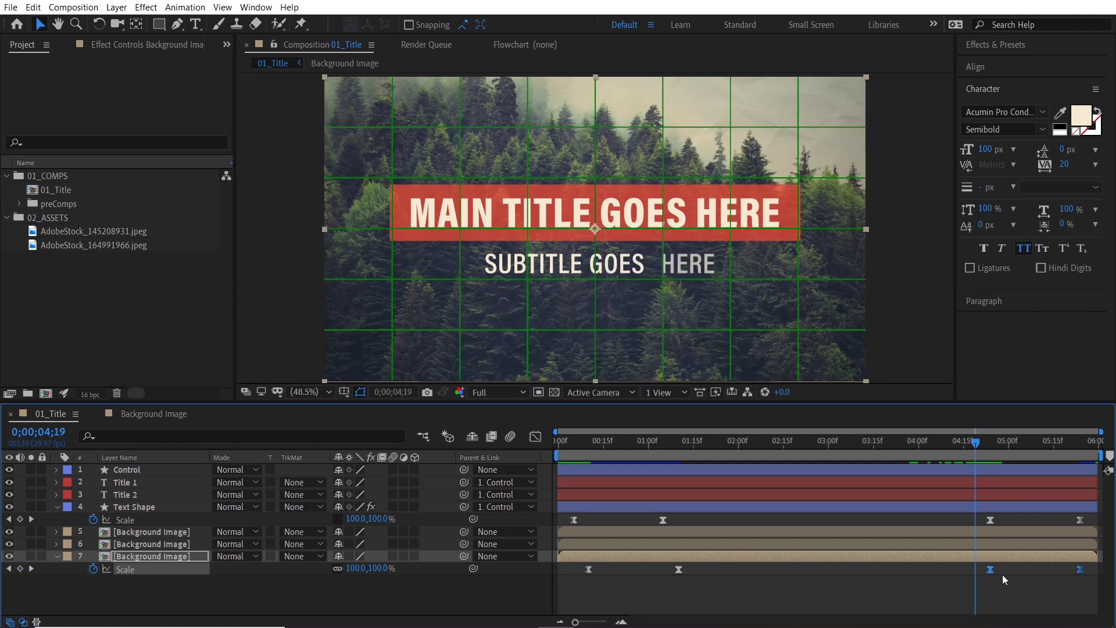
pyautogui.moveTo(988, 570); pyautogui.dragTo(977, 576)
# - Preview the complete title animation from the start and hide the Proportional Grid
pyautogui.moveTo(874, 449); pyautogui.dragTo(553, 472)
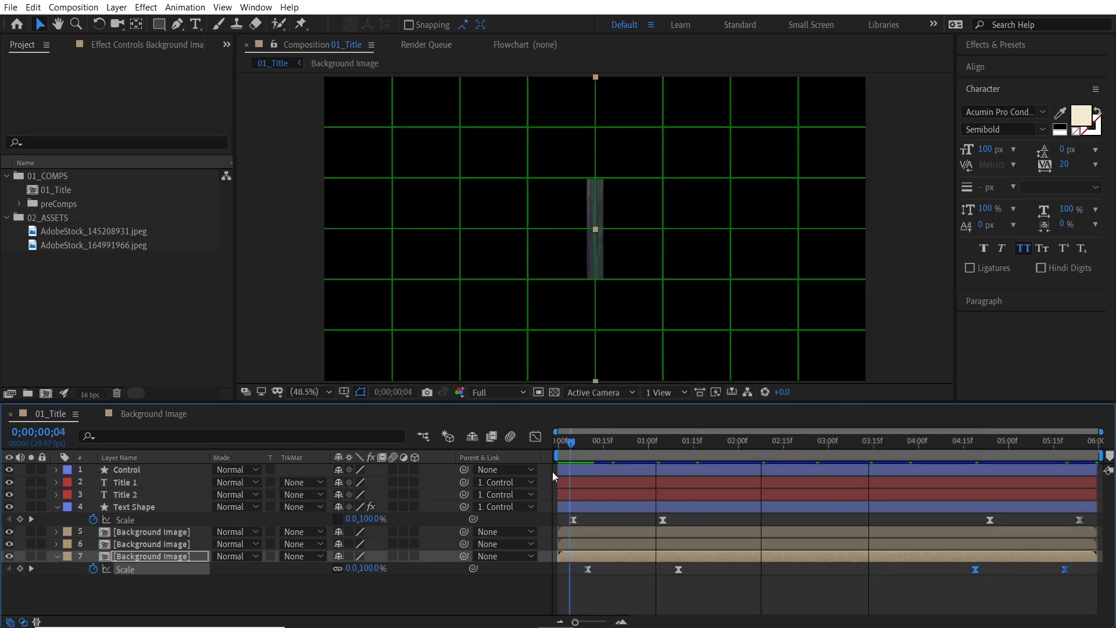
pyautogui.press('space')
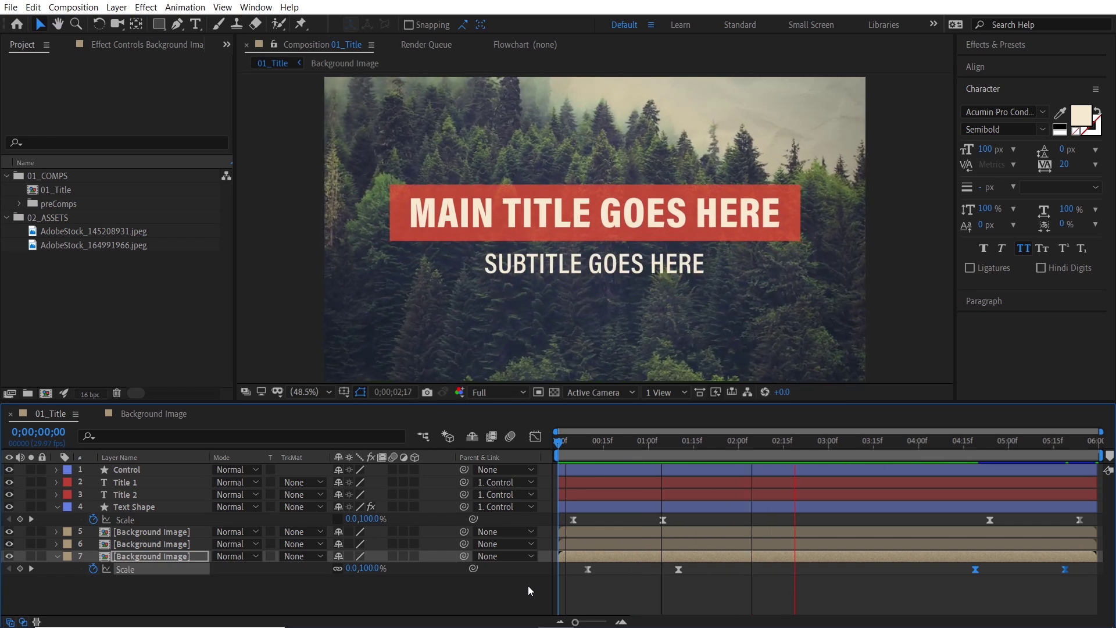
pyautogui.press('space')
pyautogui.click(786, 443)
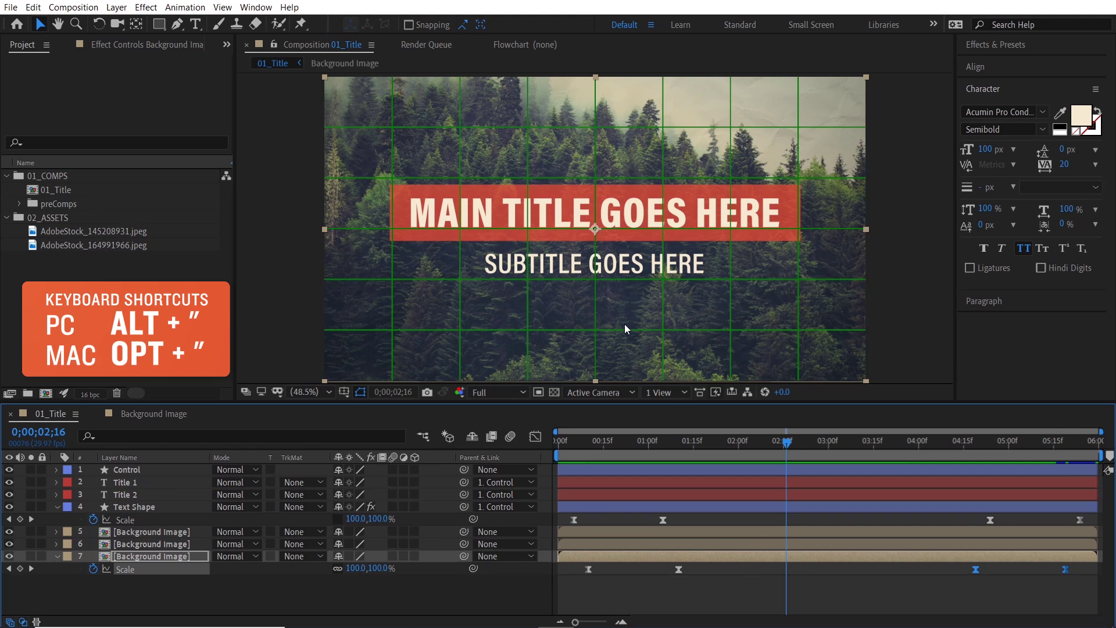
pyautogui.hotkey('alt', "'")
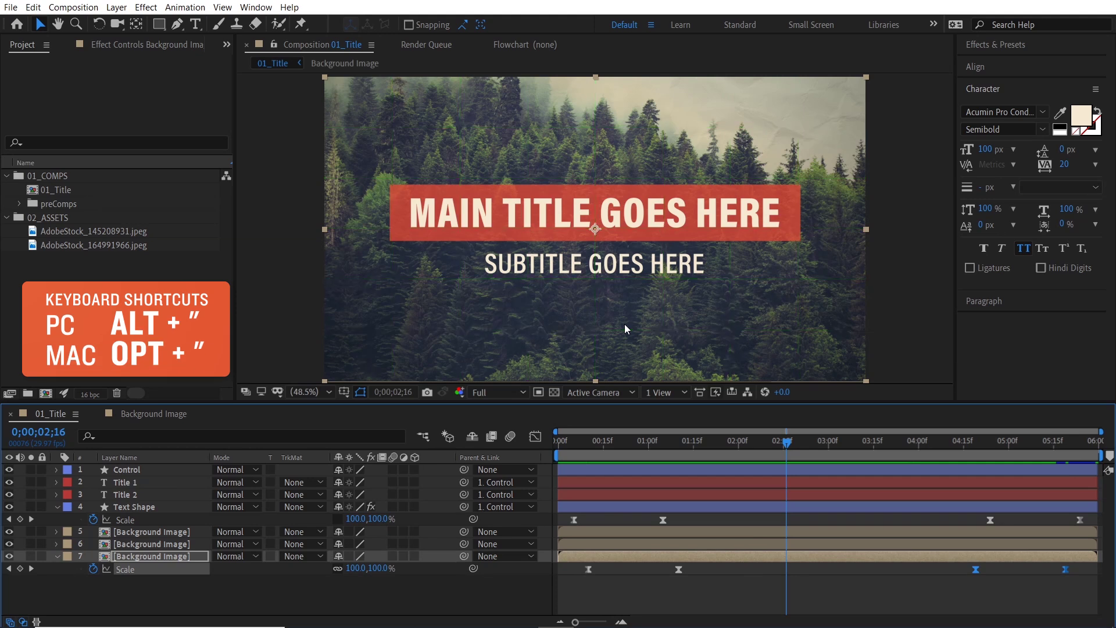
pyautogui.click(344, 392)
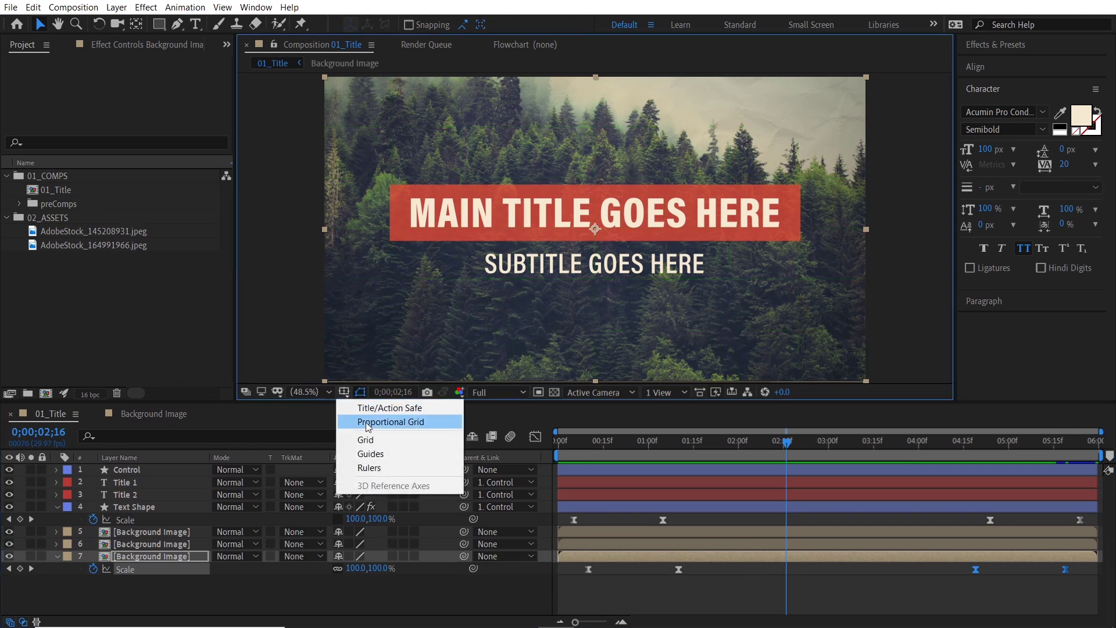
pyautogui.click(576, 553)
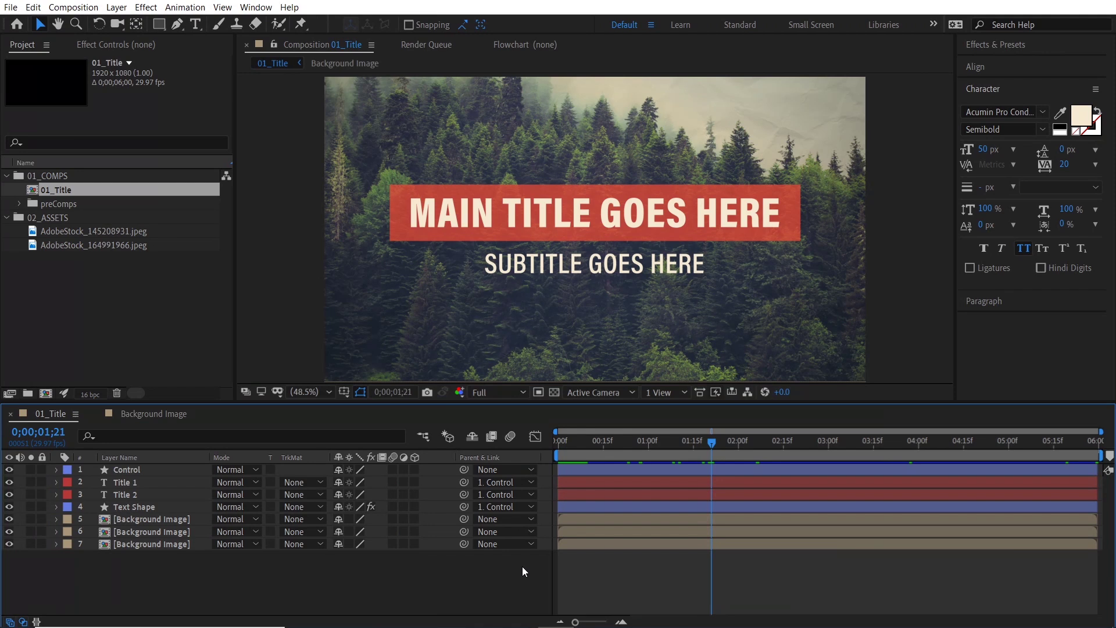
# - Duplicate the 01_Title composition, rename the copy 02_Lower Third, and open it
pyautogui.click(82, 189)
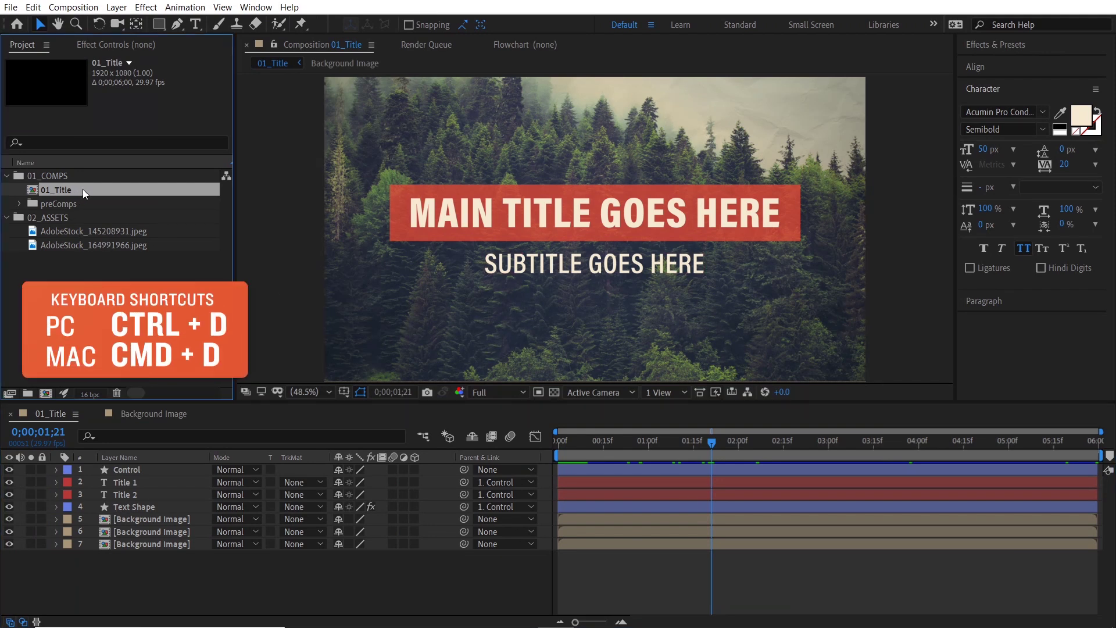
pyautogui.hotkey('ctrl', 'd')
pyautogui.press('Return')
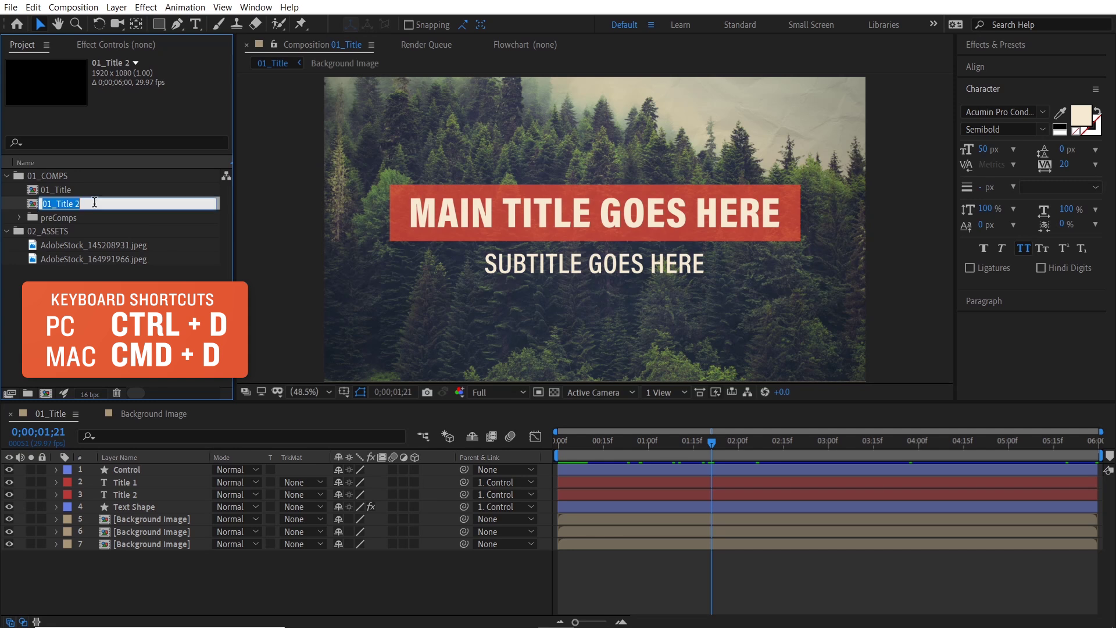
pyautogui.write('02')
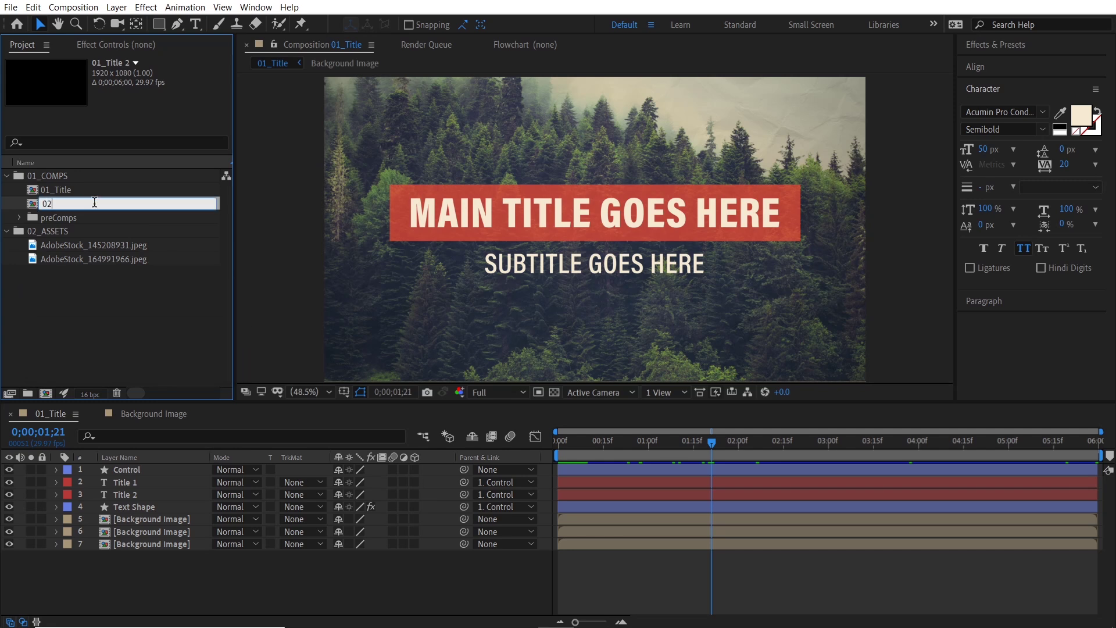
pyautogui.write('_Lower Third')
pyautogui.press('Return')
pyautogui.doubleClick(94, 203)
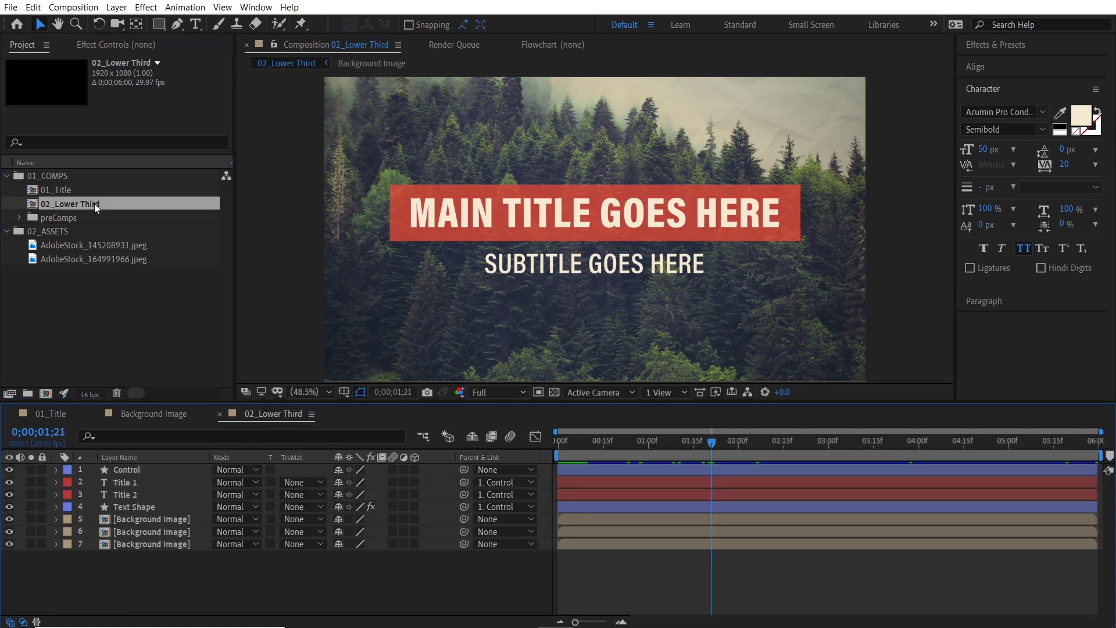
# - Delete all three Background Image layers from the 02_Lower Third composition
pyautogui.click(134, 519)
pyautogui.keyDown('shift'); pyautogui.click(142, 544); pyautogui.keyUp('shift')
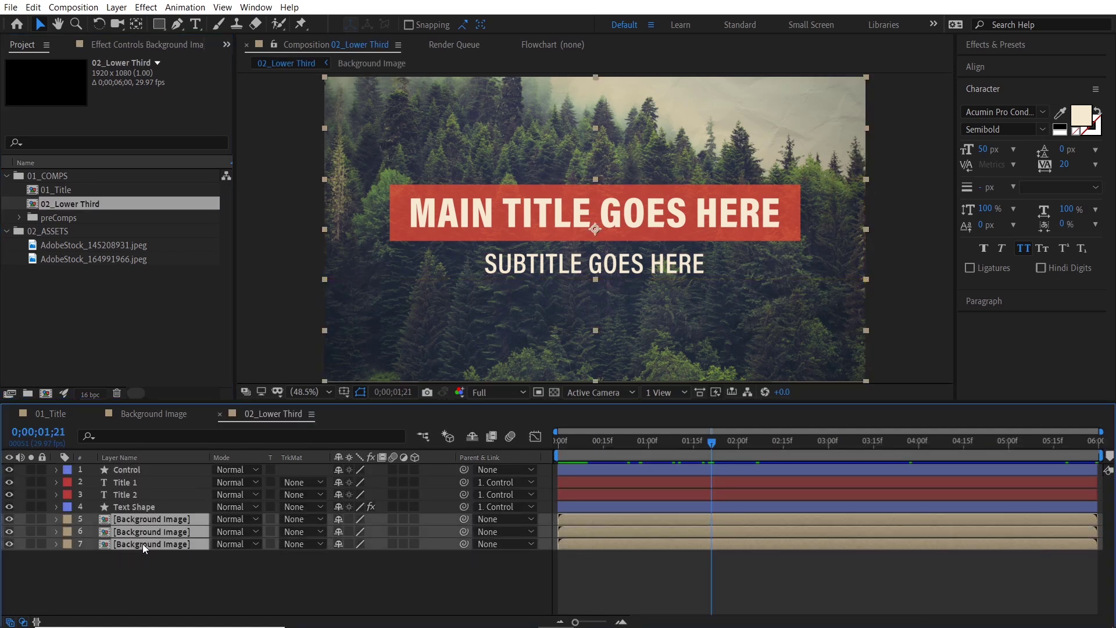
pyautogui.press('Delete')
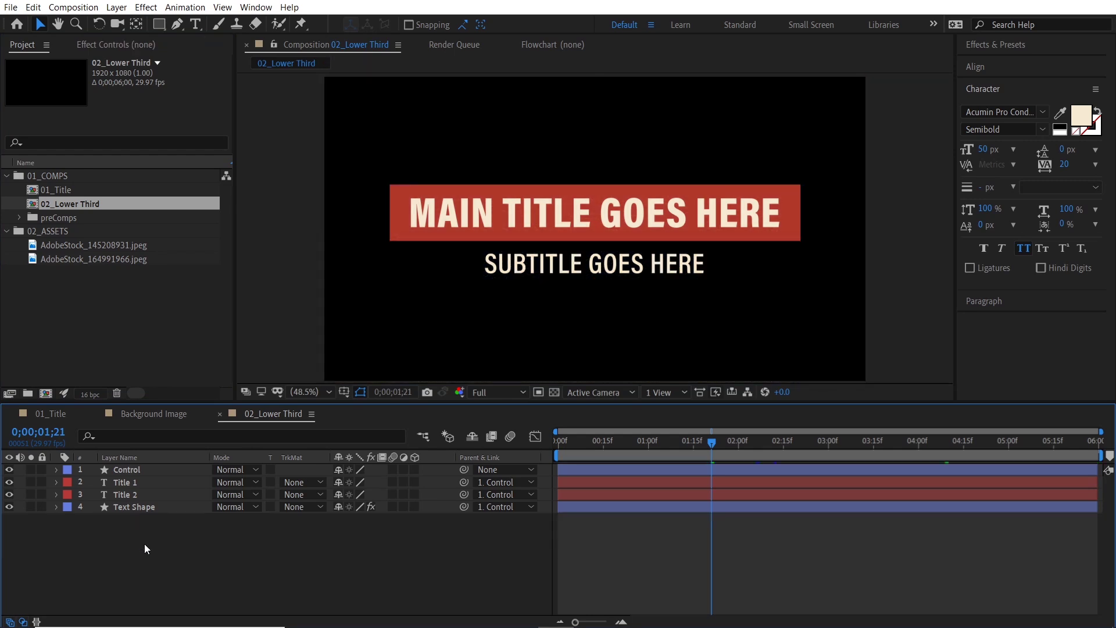
# - Set the font size of the Title 1 layer to 100 px and of the Title 2 layer to 50 px
pyautogui.click(137, 483)
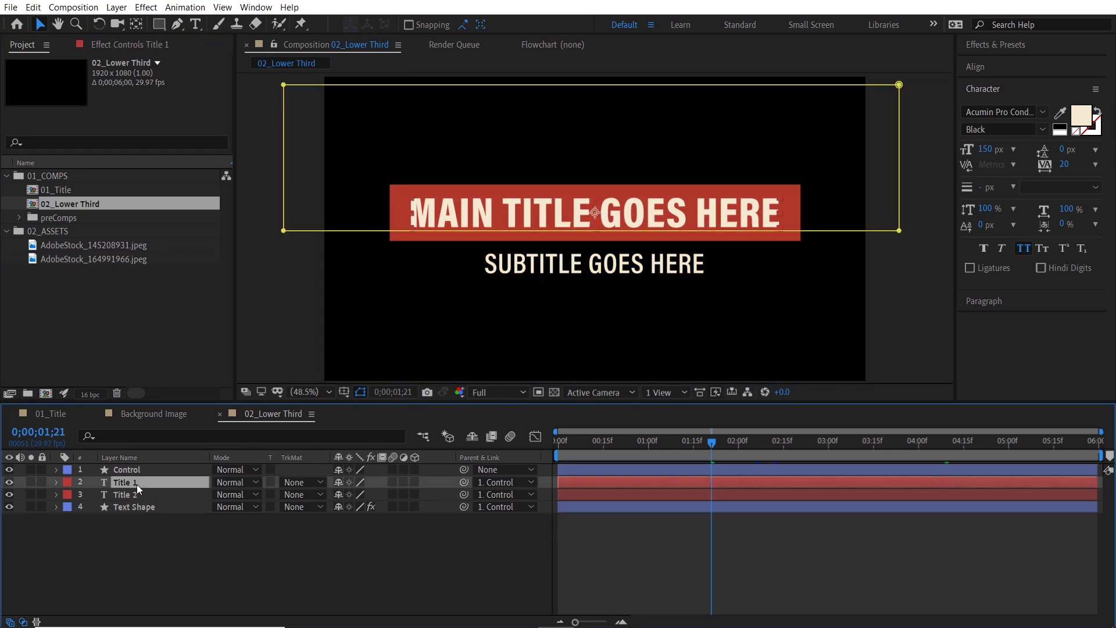
pyautogui.click(988, 152)
pyautogui.write('1')
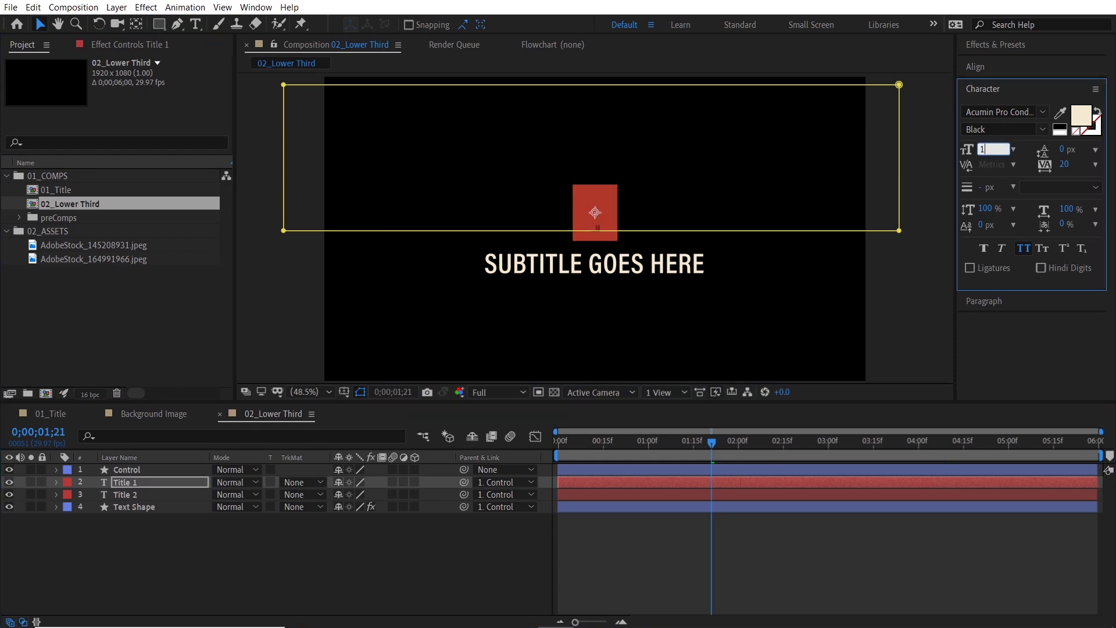
pyautogui.write('00')
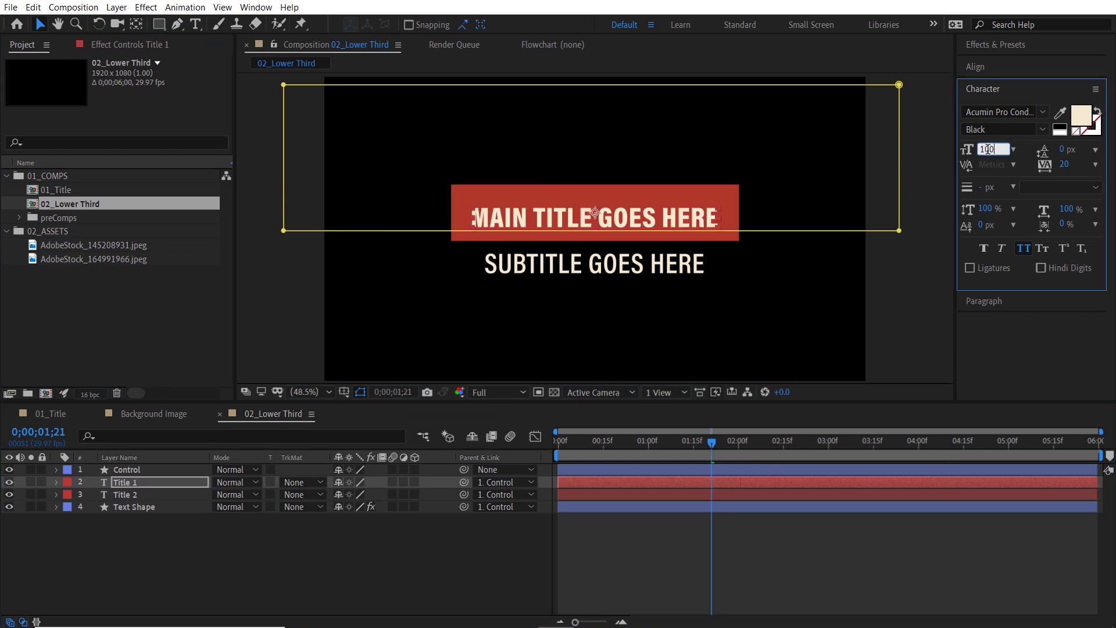
pyautogui.click(138, 495)
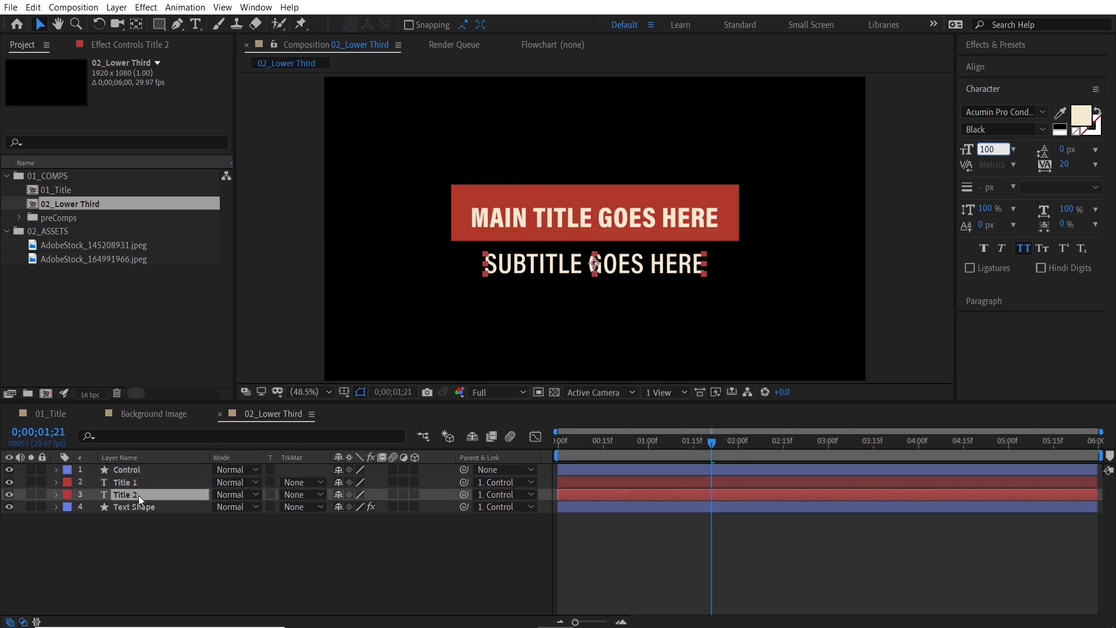
pyautogui.click(986, 150)
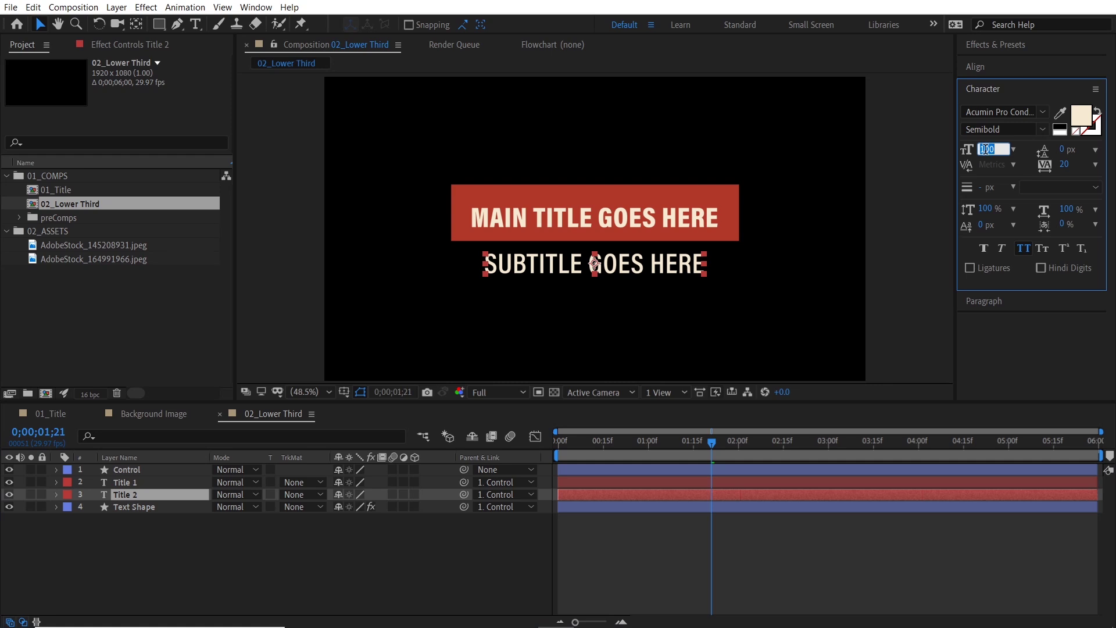
pyautogui.write('50')
pyautogui.press('Return')
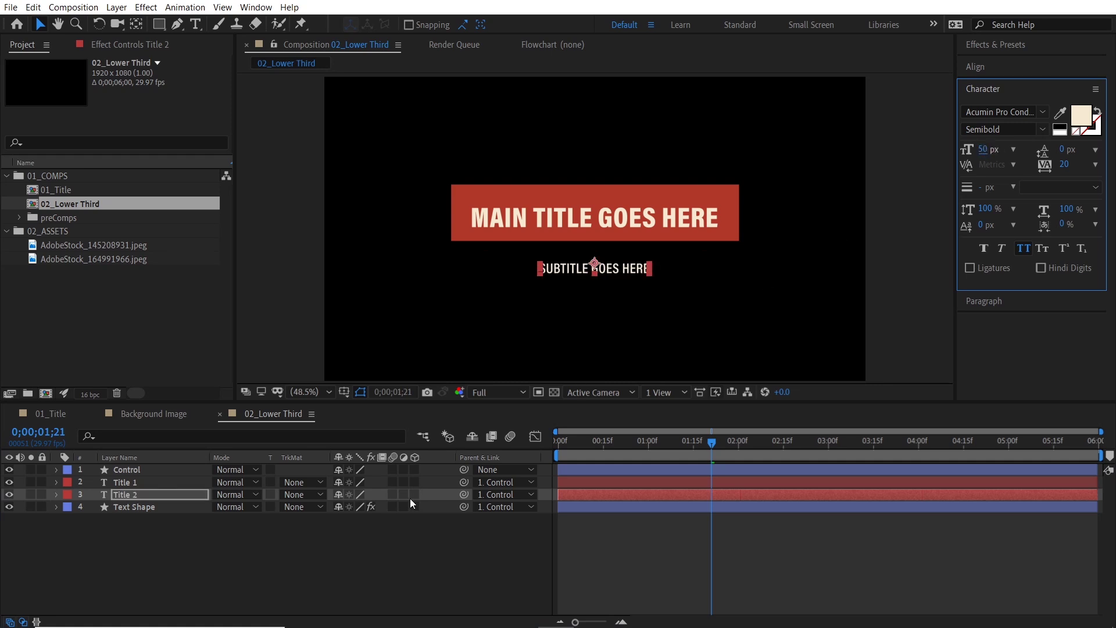
# - Center the anchor points of the Title 1 and Title 2 layers in their content
pyautogui.click(173, 482)
pyautogui.keyDown('shift'); pyautogui.click(166, 492); pyautogui.keyUp('shift')
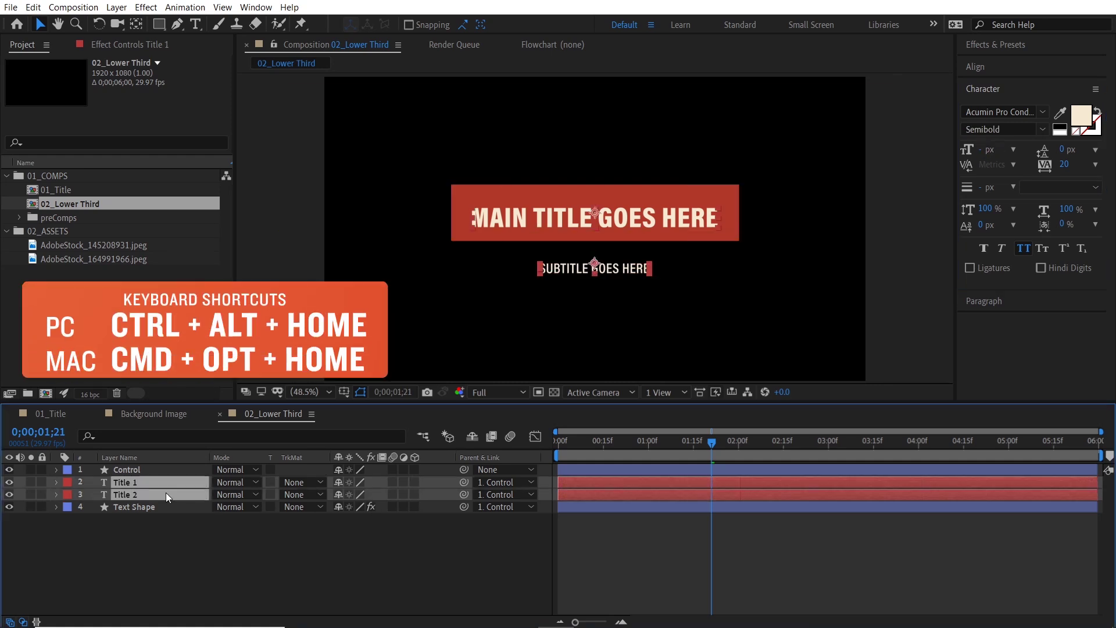
pyautogui.hotkey('ctrl', 'alt', 'Home')
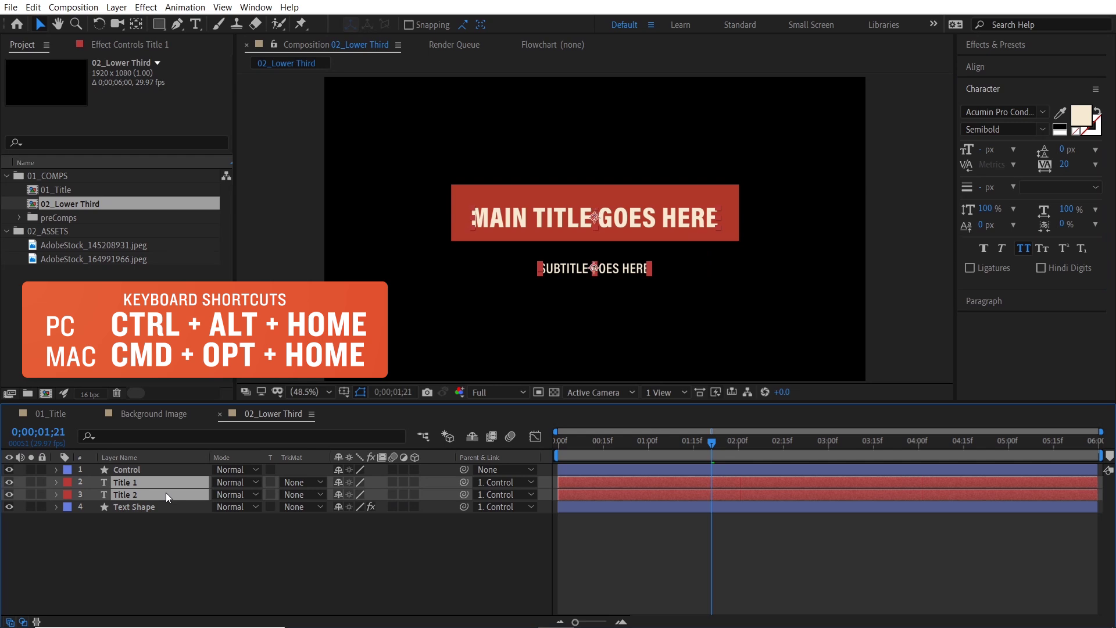
# - Reveal the Position of both title layers and set Title 1's Position to 0, -80
pyautogui.press('p')
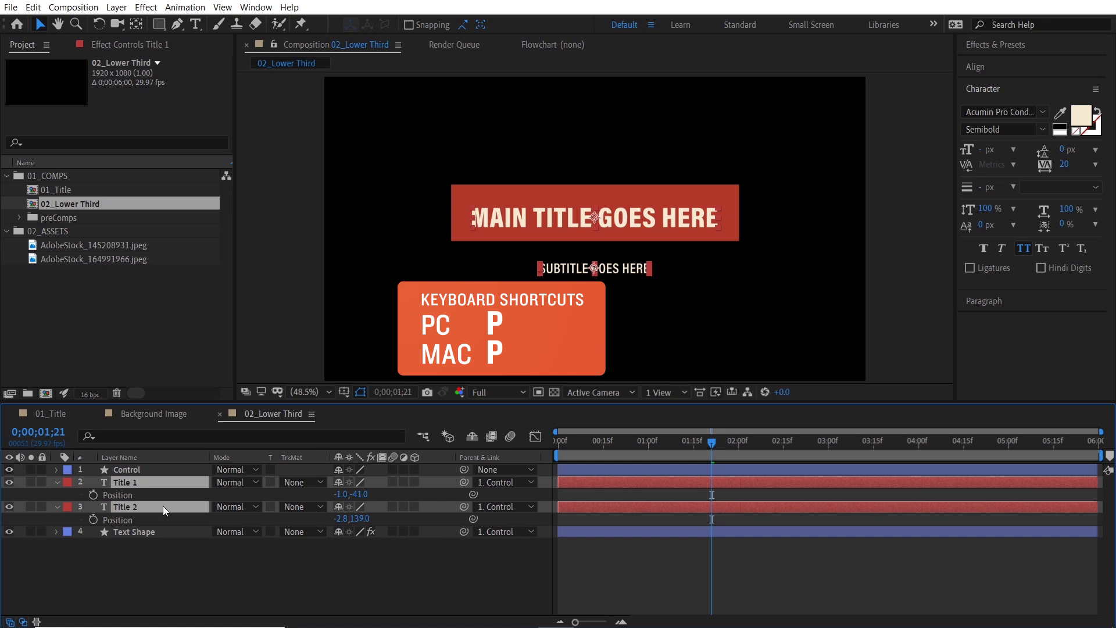
pyautogui.click(246, 553)
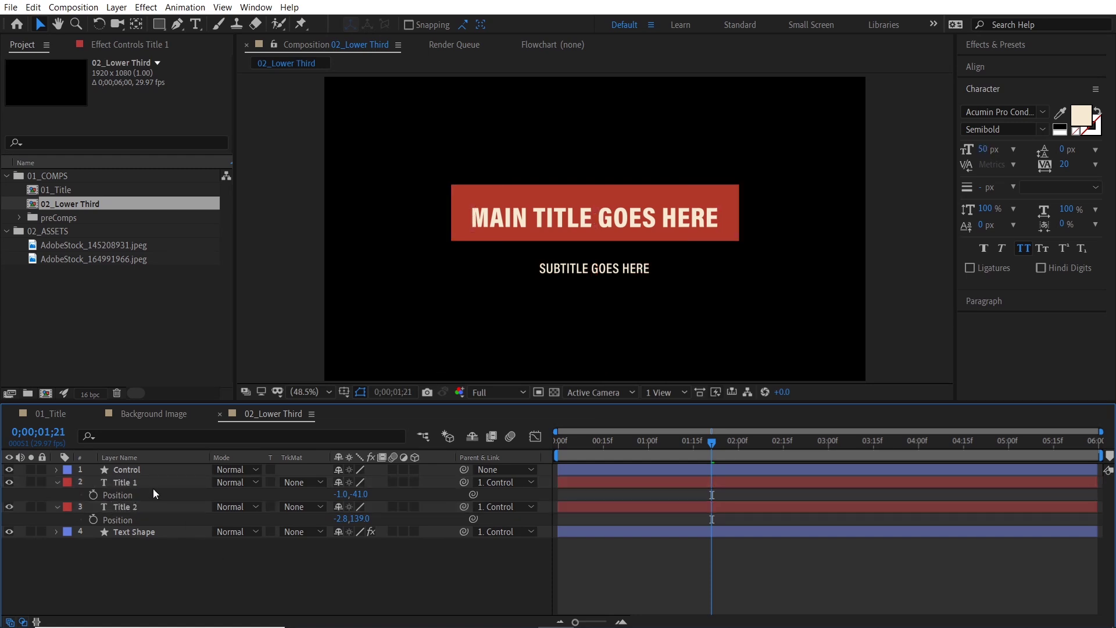
pyautogui.click(338, 494)
pyautogui.write('0')
pyautogui.press('Return')
pyautogui.moveTo(373, 494); pyautogui.dragTo(325, 499)
pyautogui.click(358, 494)
pyautogui.write('-80')
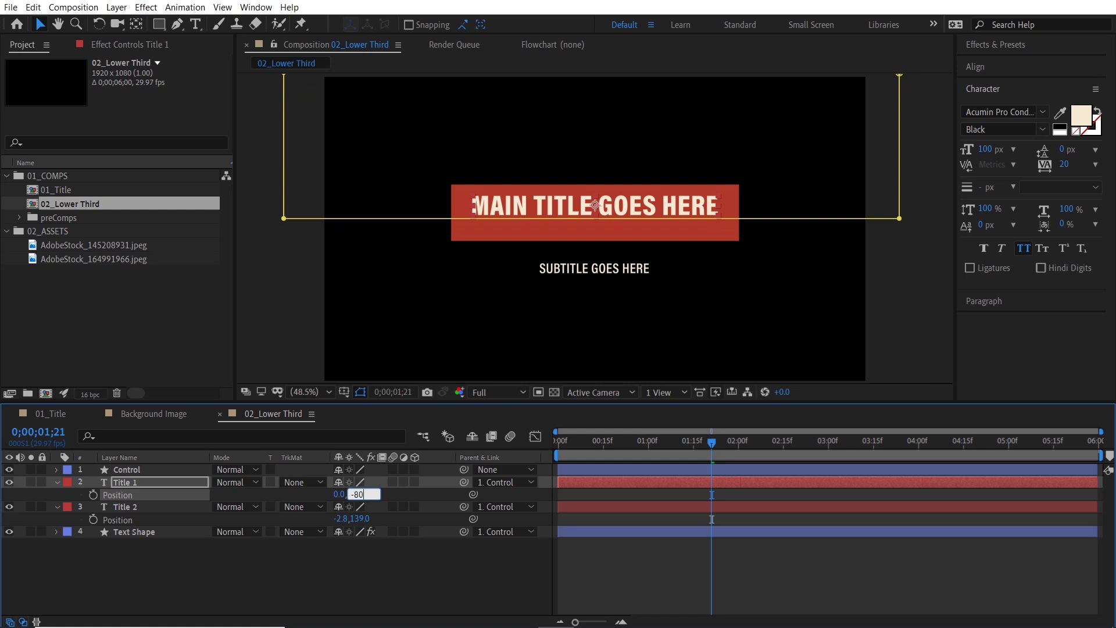
pyautogui.press('Return')
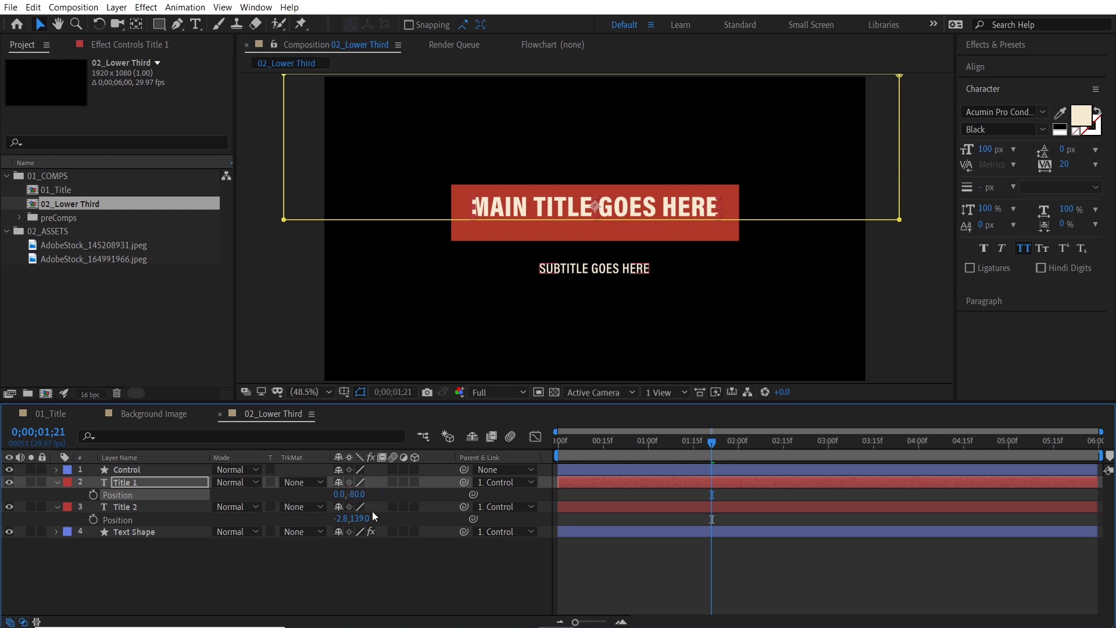
# - Set the Title 2 layer's Position to 0, -15 so the subtitle sits beneath the main title inside the box
pyautogui.click(340, 519)
pyautogui.write('0')
pyautogui.press('Return')
pyautogui.moveTo(356, 518); pyautogui.dragTo(261, 515)
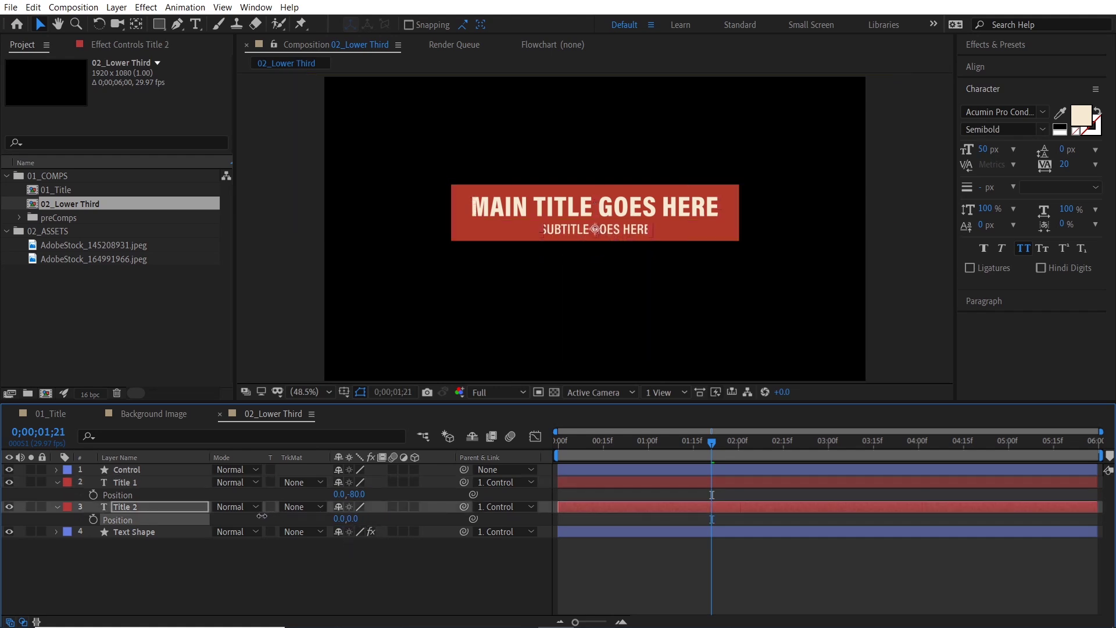
pyautogui.click(355, 518)
pyautogui.write('-15')
pyautogui.press('Return')
pyautogui.click(426, 555)
# - Set the Text Shape layer's Y Size slider to 150 and preview the lower third animation from the start
pyautogui.moveTo(644, 452); pyautogui.dragTo(680, 452)
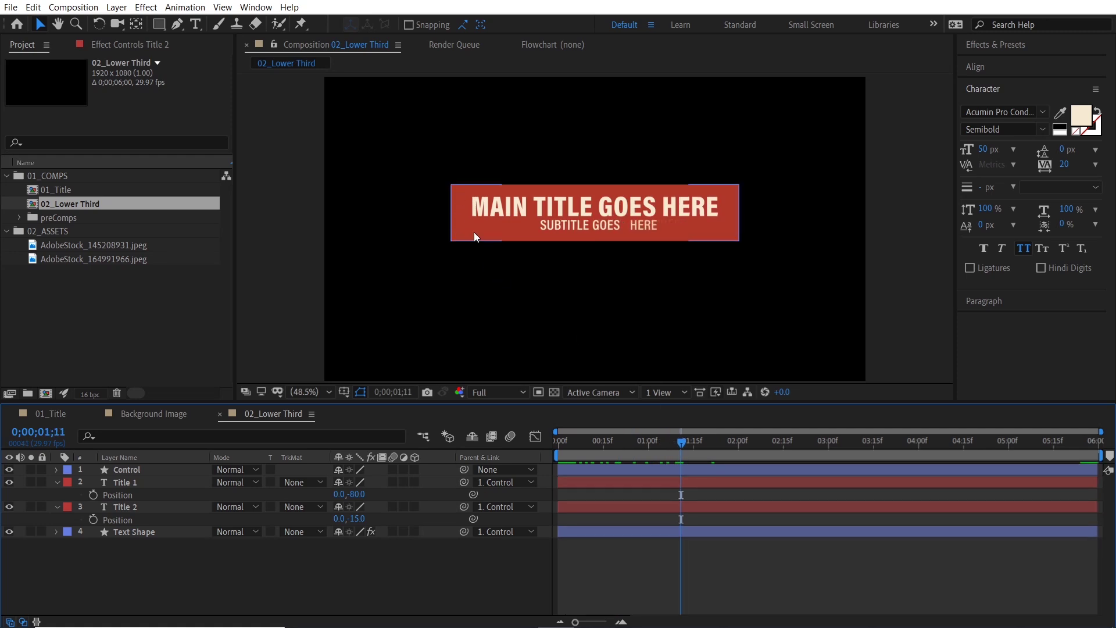
pyautogui.click(178, 530)
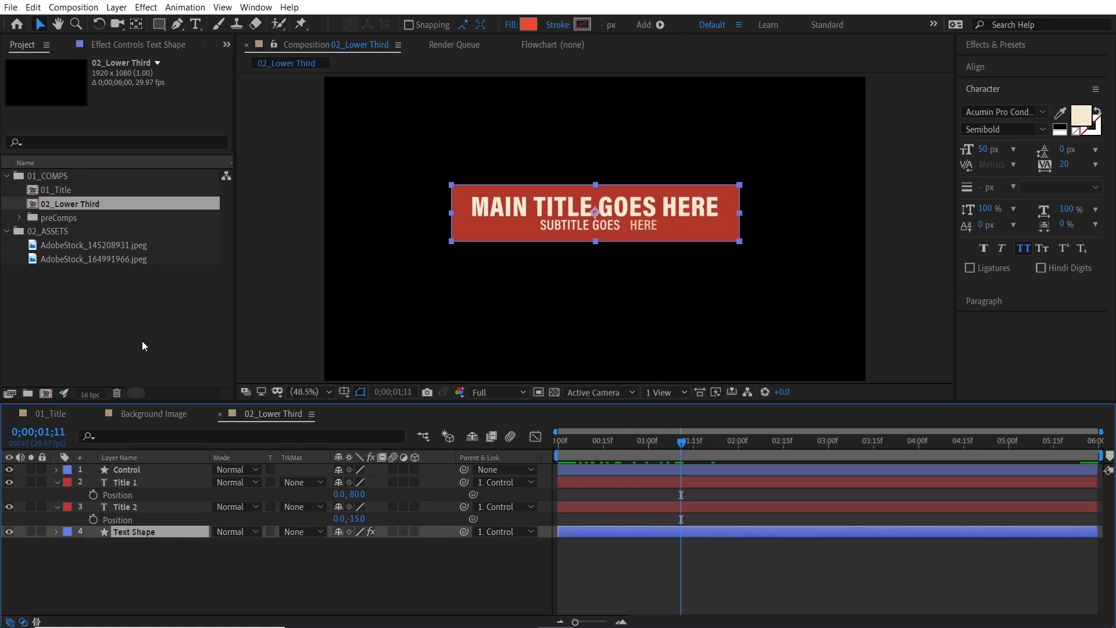
pyautogui.click(117, 48)
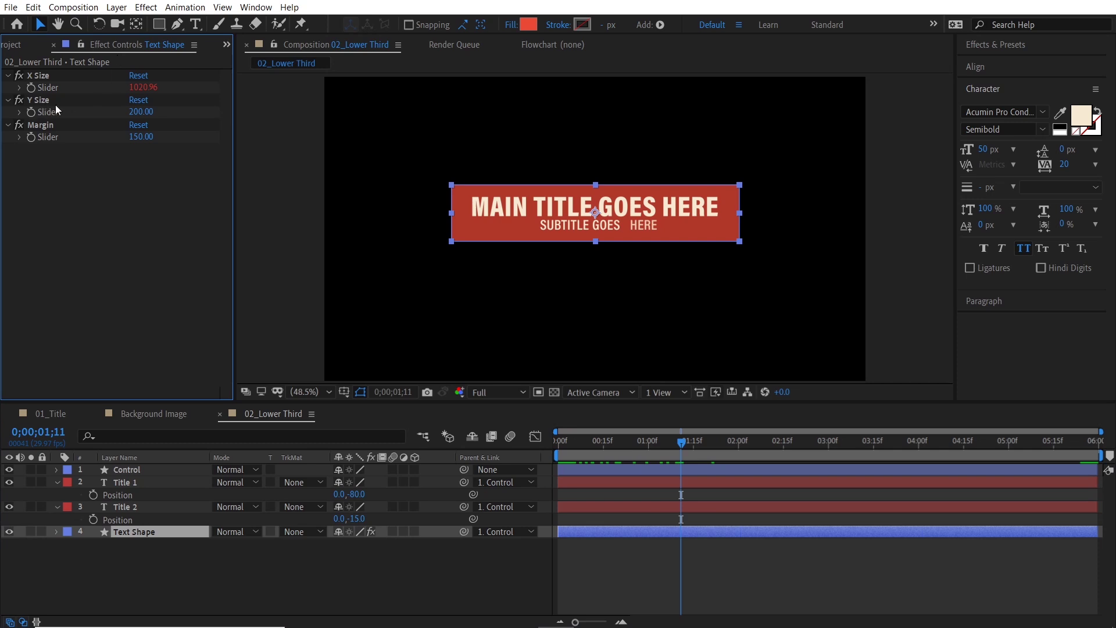
pyautogui.click(140, 112)
pyautogui.write('159')
pyautogui.press('Return')
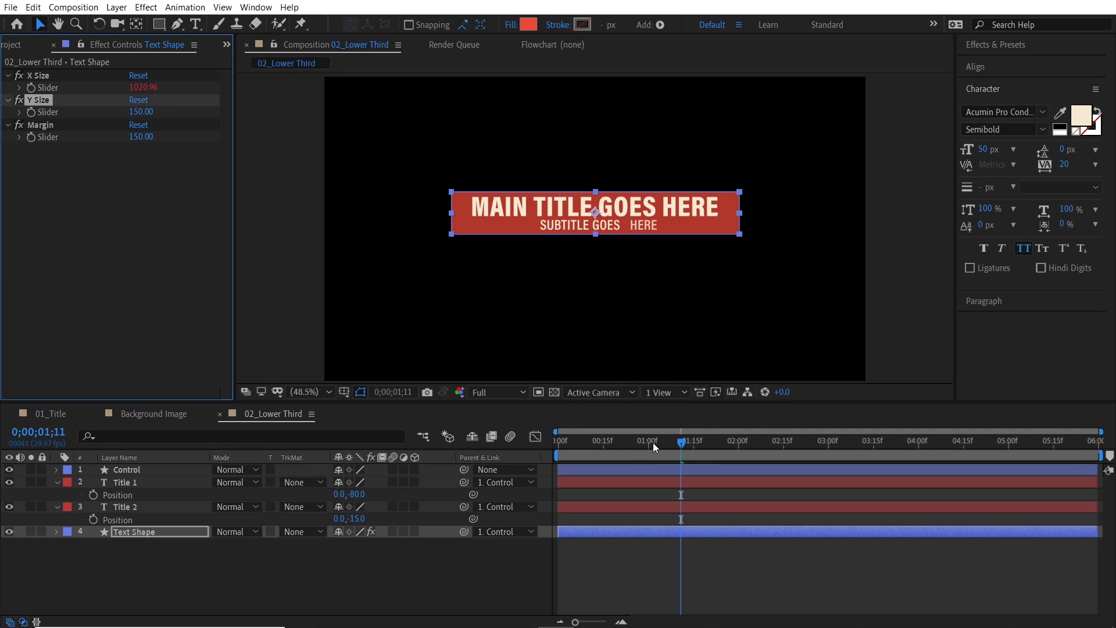
pyautogui.press('space')
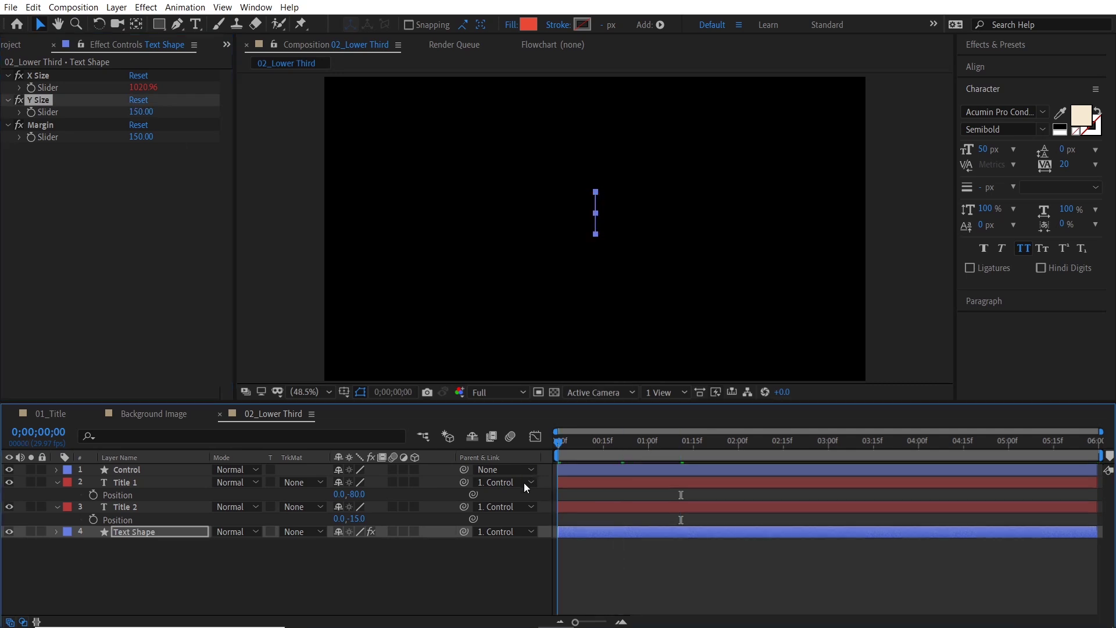
pyautogui.press('space')
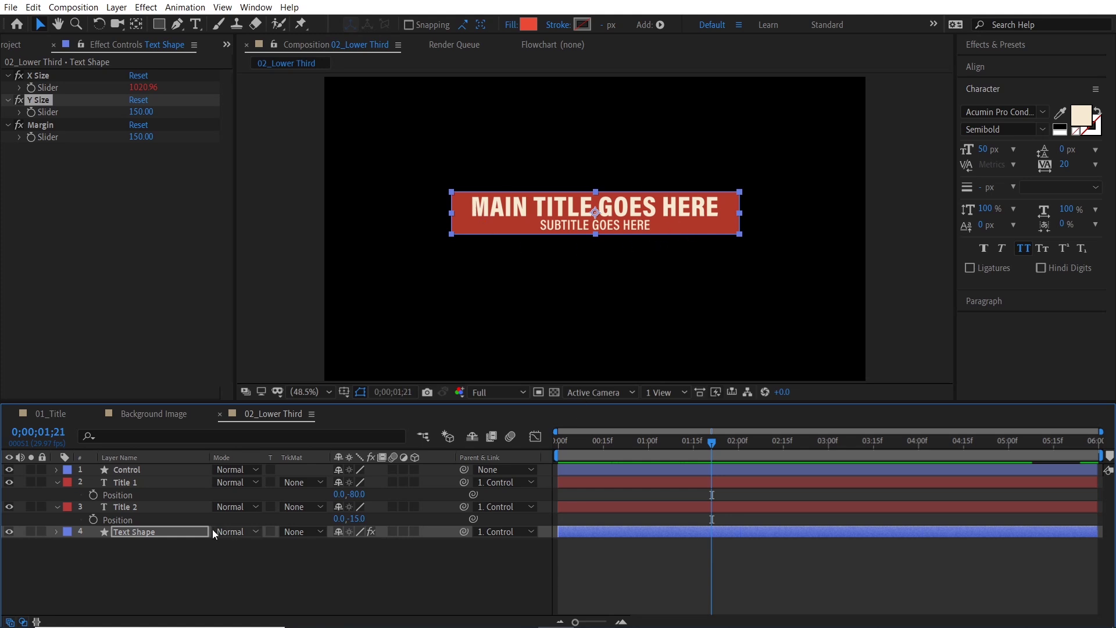
# - Duplicate the Text Shape layer and rename the copy Stroke
pyautogui.press('Return')
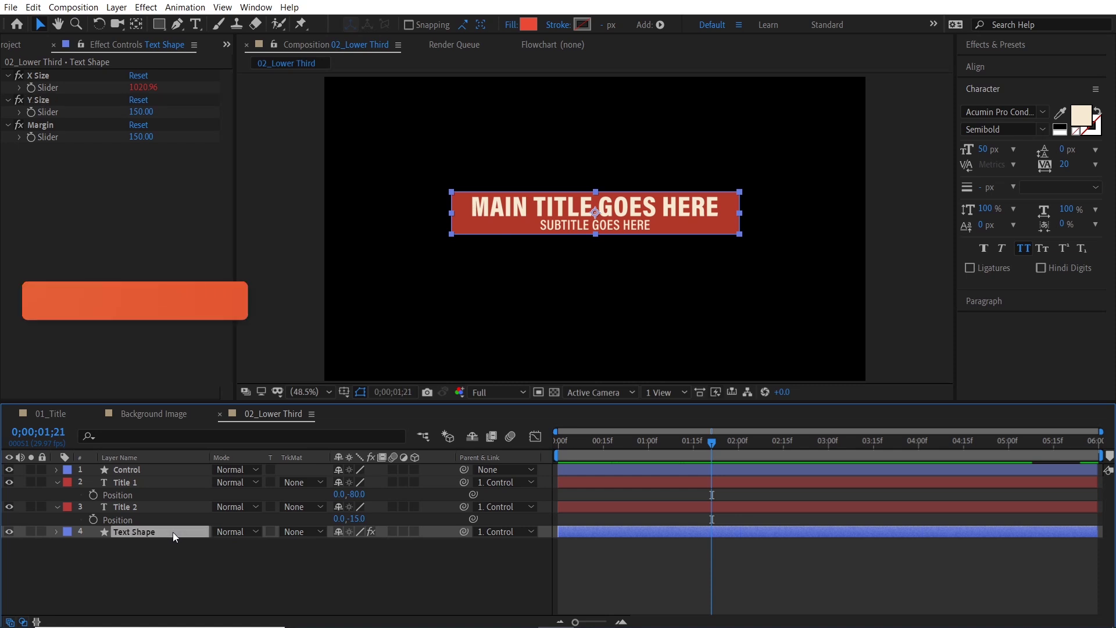
pyautogui.hotkey('ctrl', 'd')
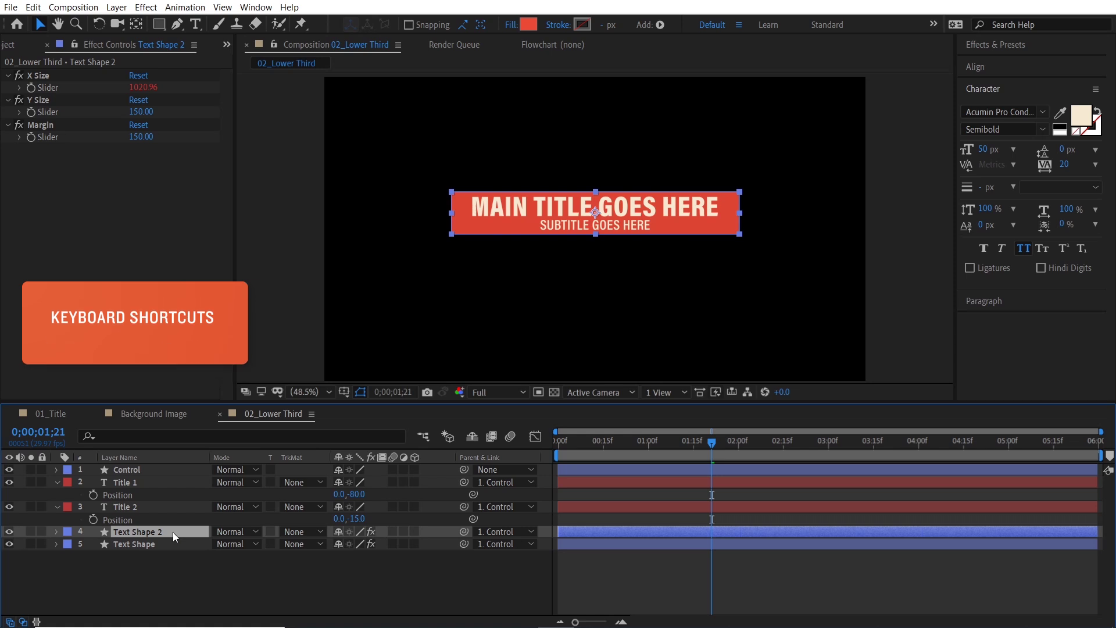
pyautogui.press('Return')
pyautogui.write('Stroke')
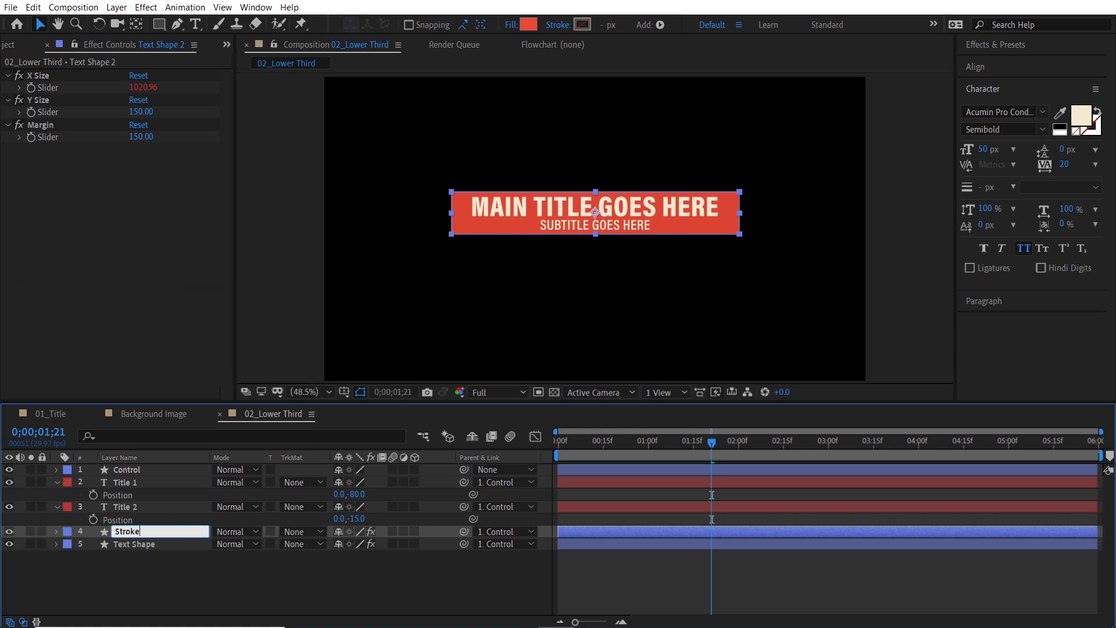
pyautogui.press('Return')
# - Delete all Scale keyframes from the Stroke layer and scrub the timeline to check it
pyautogui.press('s')
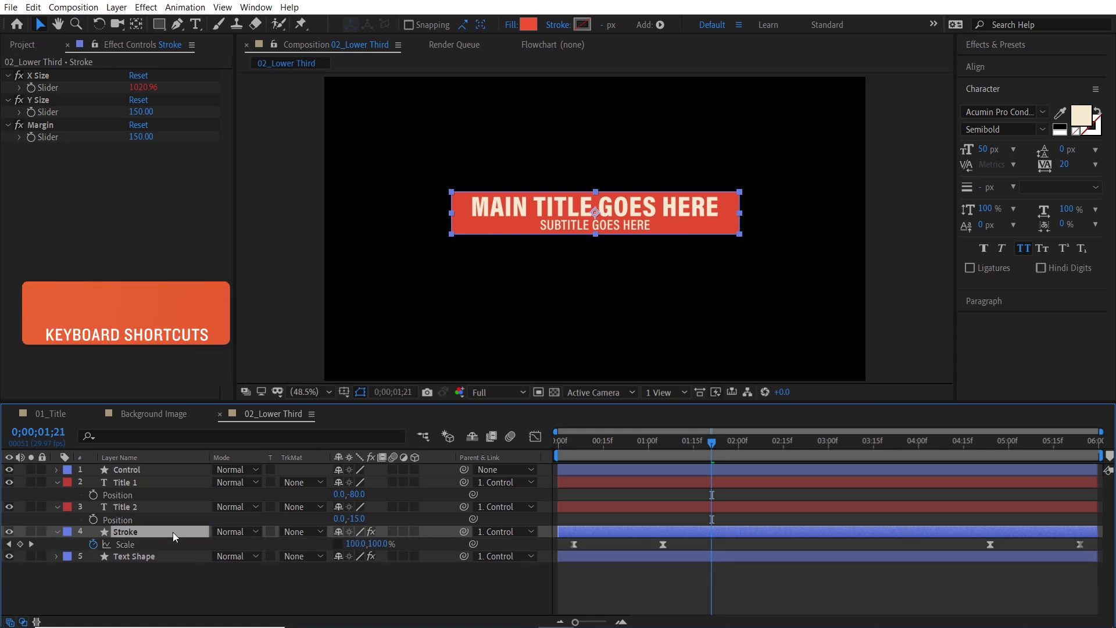
pyautogui.click(140, 545)
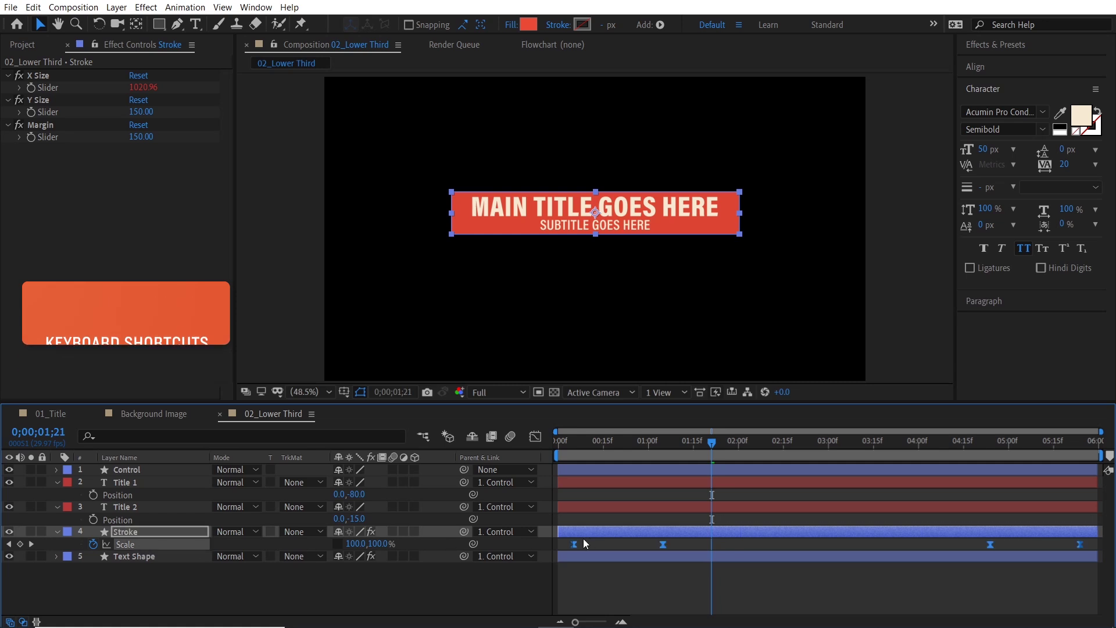
pyautogui.moveTo(727, 459); pyautogui.dragTo(786, 449)
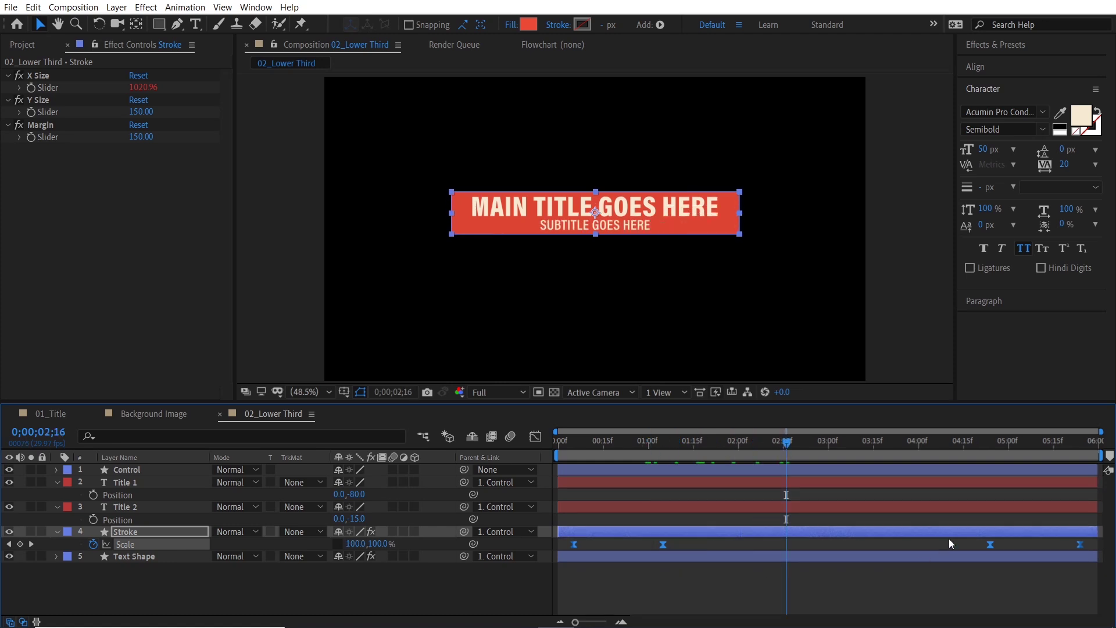
pyautogui.press('Delete')
pyautogui.moveTo(688, 443)
pyautogui.mouseDown()
pyautogui.moveTo(553, 456)
pyautogui.moveTo(727, 454)
pyautogui.mouseUp()
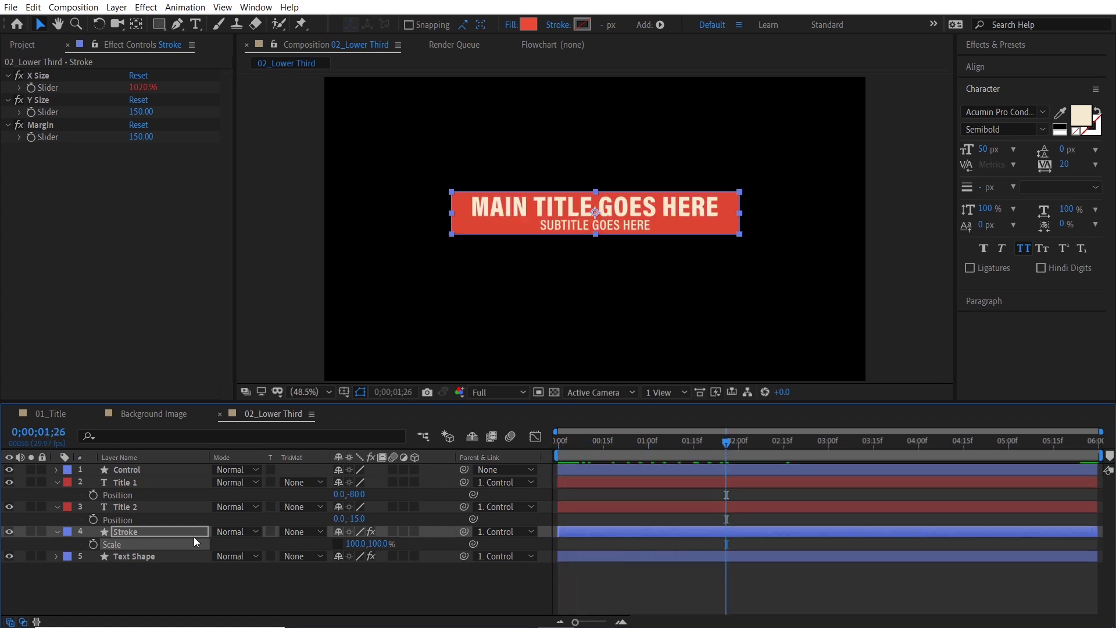
# - Set the Stroke layer's fill type to None
pyautogui.click(168, 530)
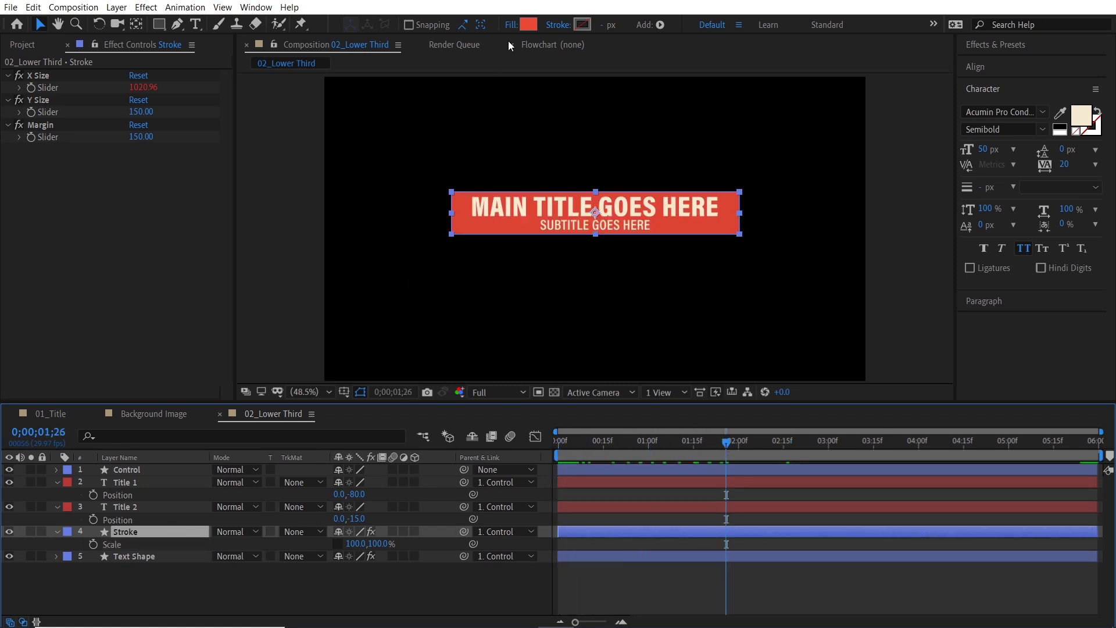
pyautogui.click(511, 25)
pyautogui.click(735, 148)
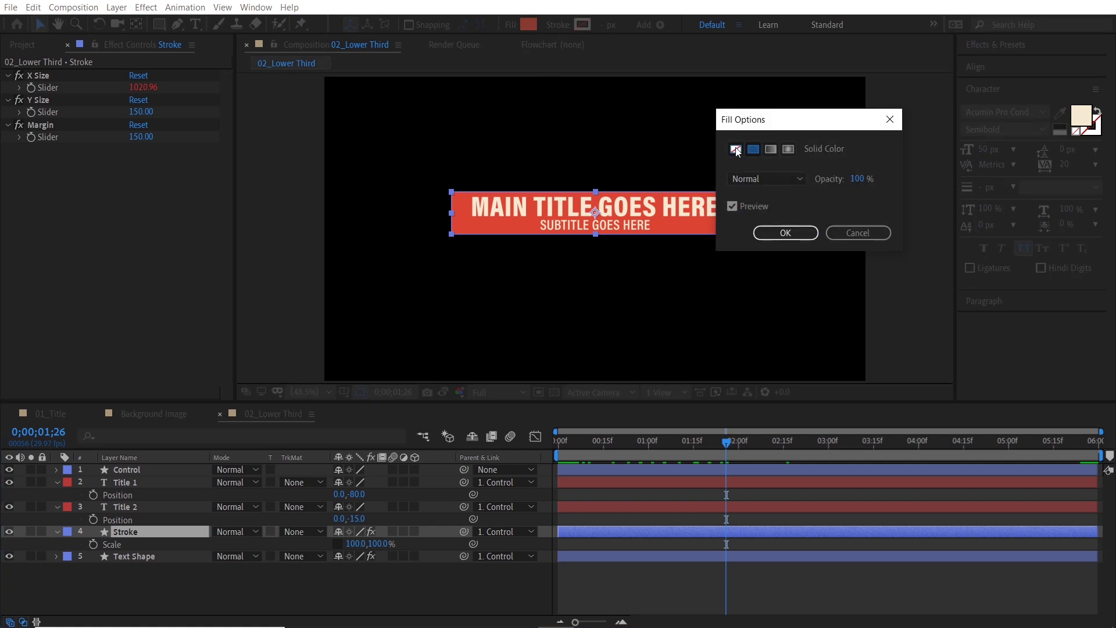
pyautogui.click(780, 235)
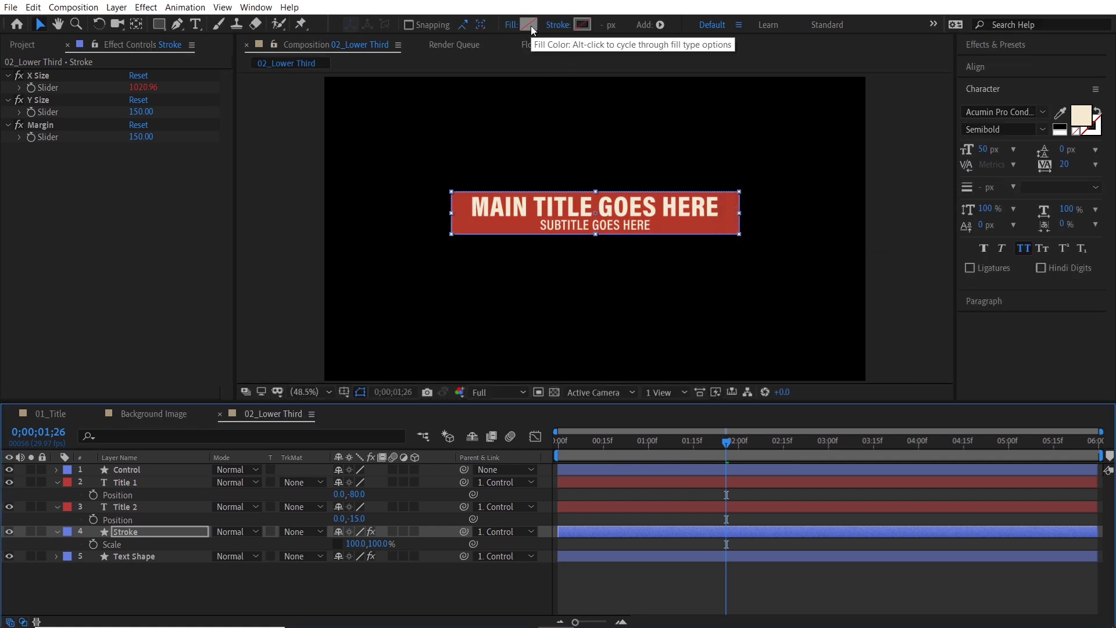
# - Give the Stroke layer a solid color stroke with the hex color F5EAD2
pyautogui.click(553, 23)
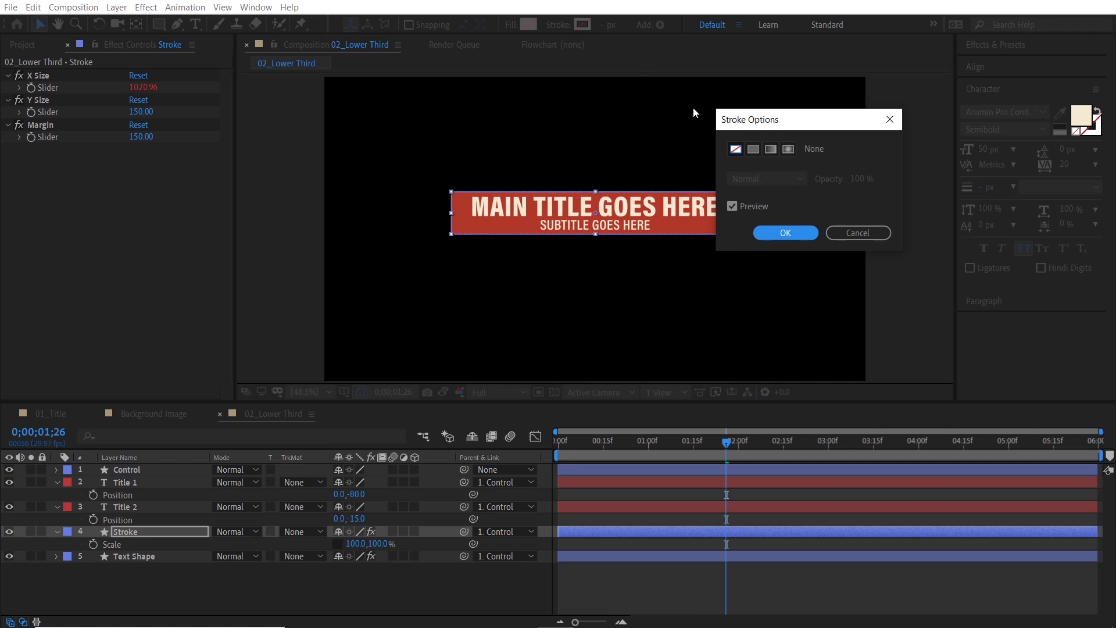
pyautogui.click(753, 149)
pyautogui.click(783, 233)
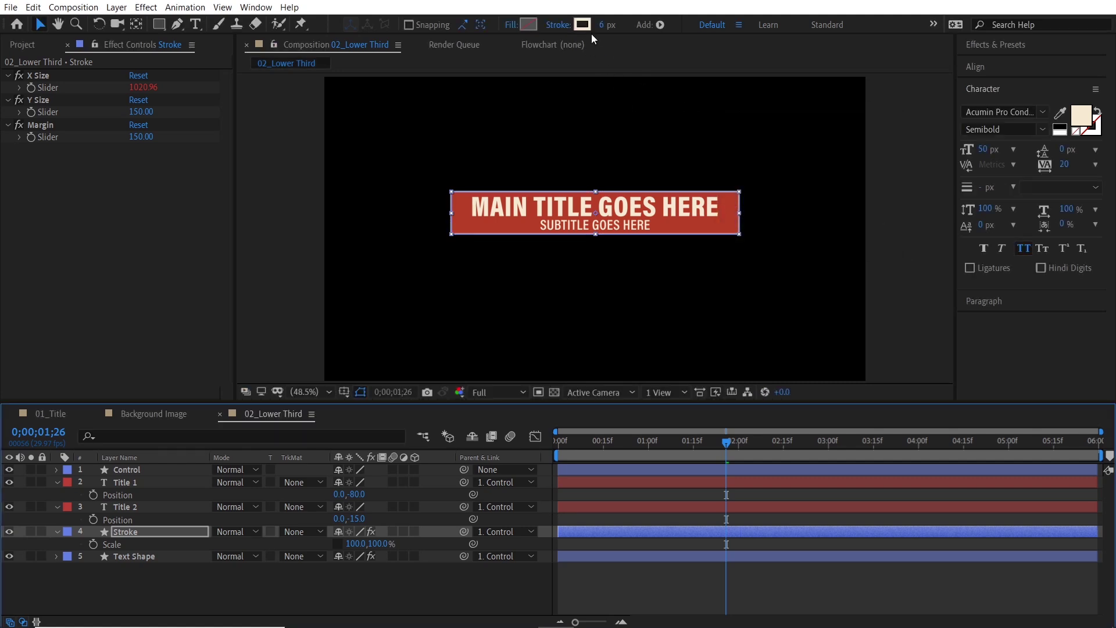
pyautogui.click(582, 25)
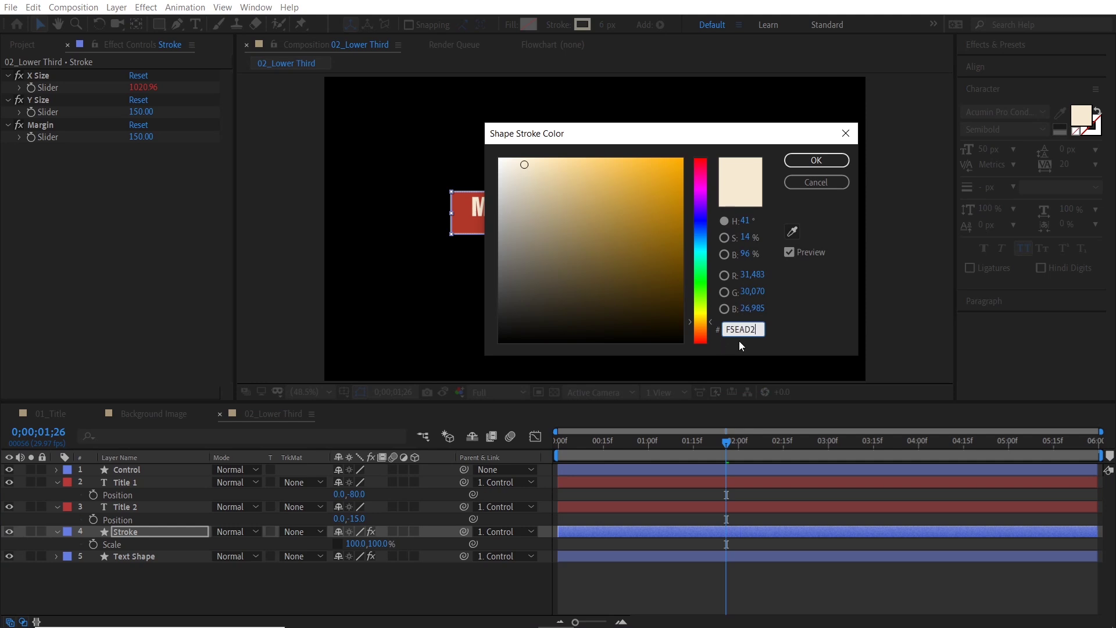
pyautogui.click(810, 160)
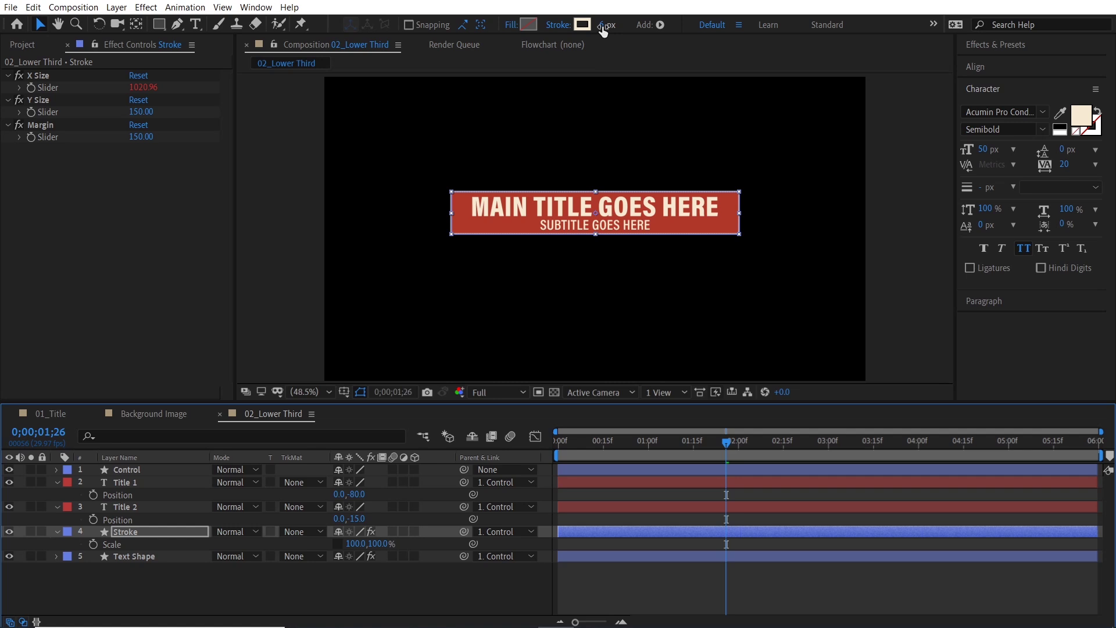
# - Add a Trim Paths operator to the Stroke layer's contents and expand its properties
pyautogui.moveTo(714, 442); pyautogui.dragTo(612, 441)
pyautogui.press('/')
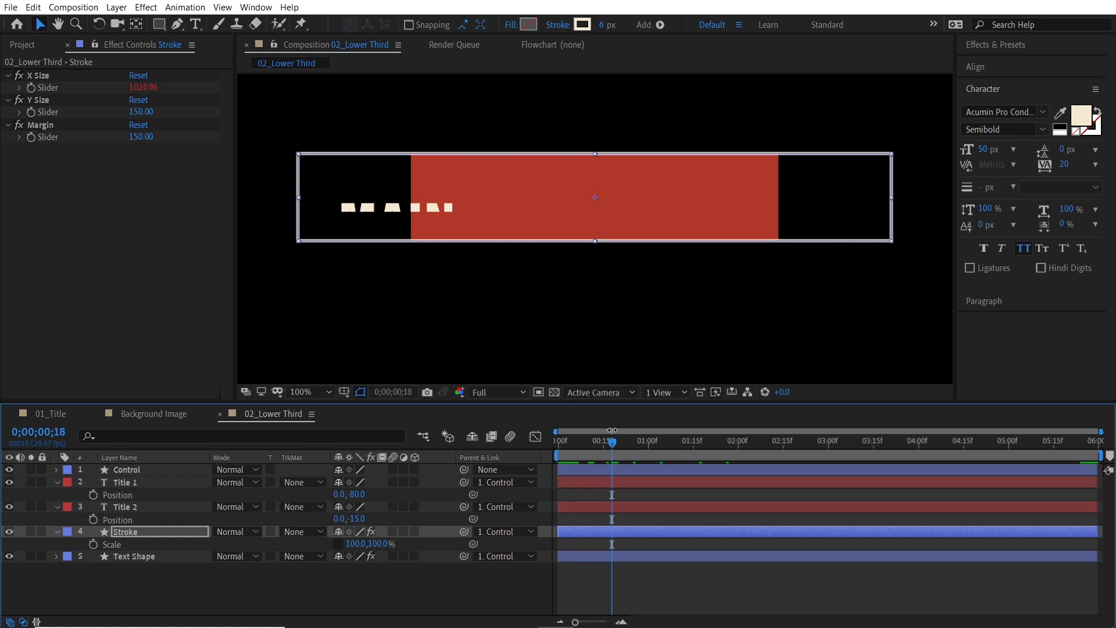
pyautogui.click(165, 535)
pyautogui.click(57, 531)
pyautogui.click(58, 532)
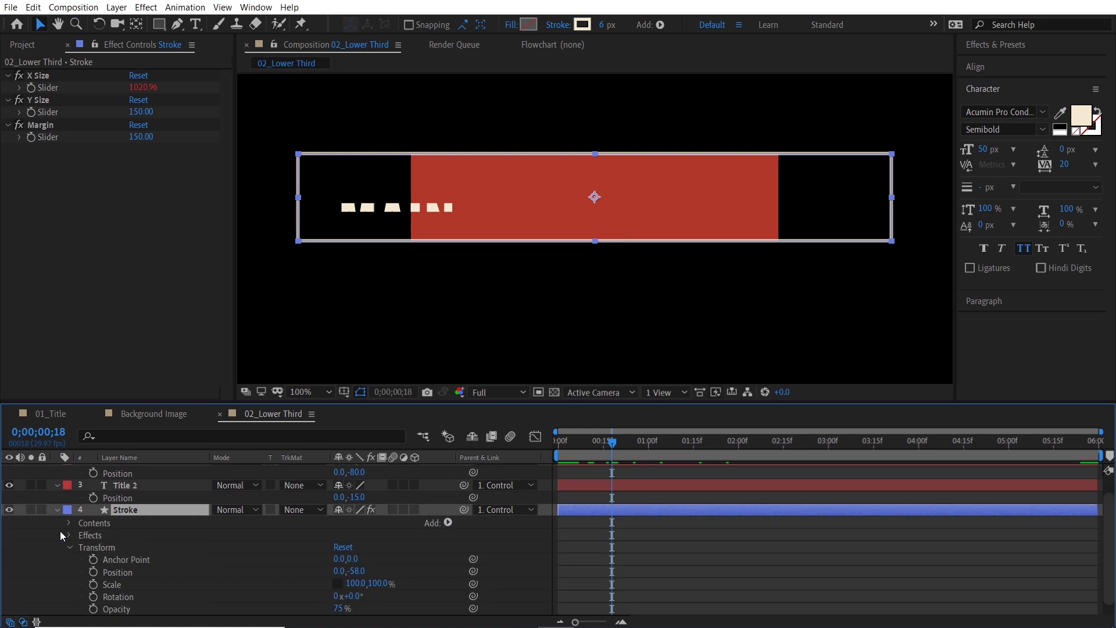
pyautogui.click(70, 547)
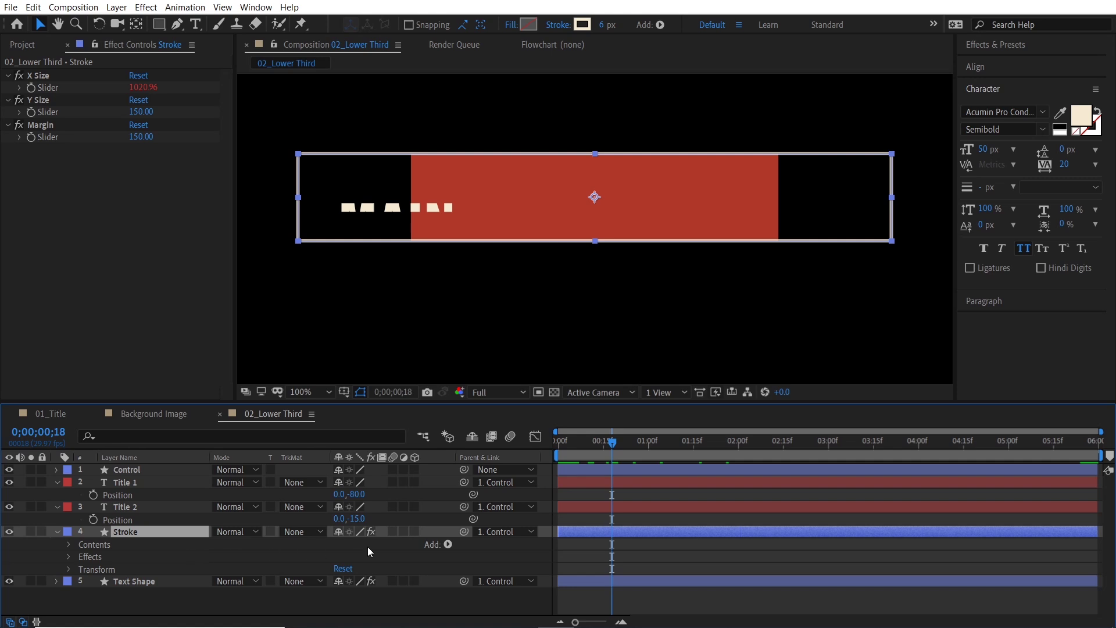
pyautogui.click(447, 544)
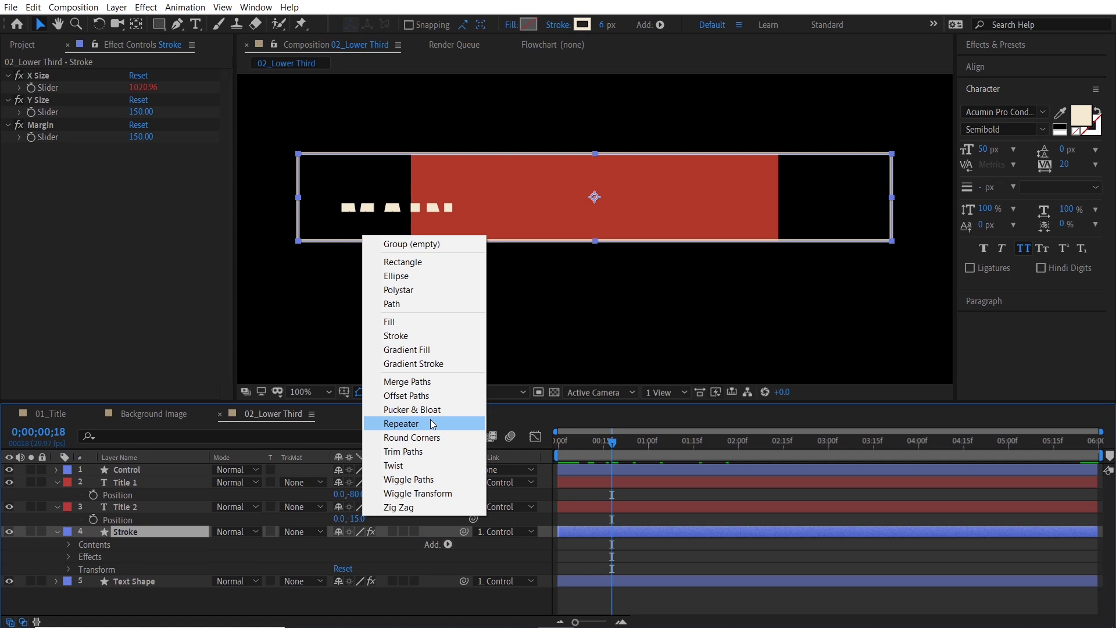
pyautogui.click(428, 456)
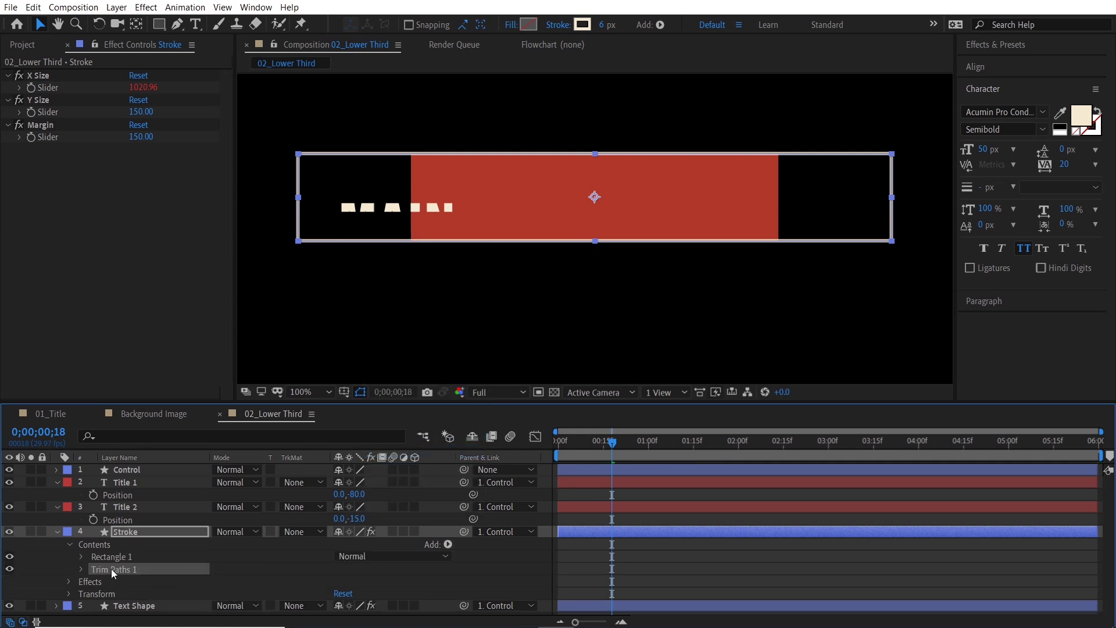
pyautogui.click(82, 569)
pyautogui.scroll(-2, 227, 560)
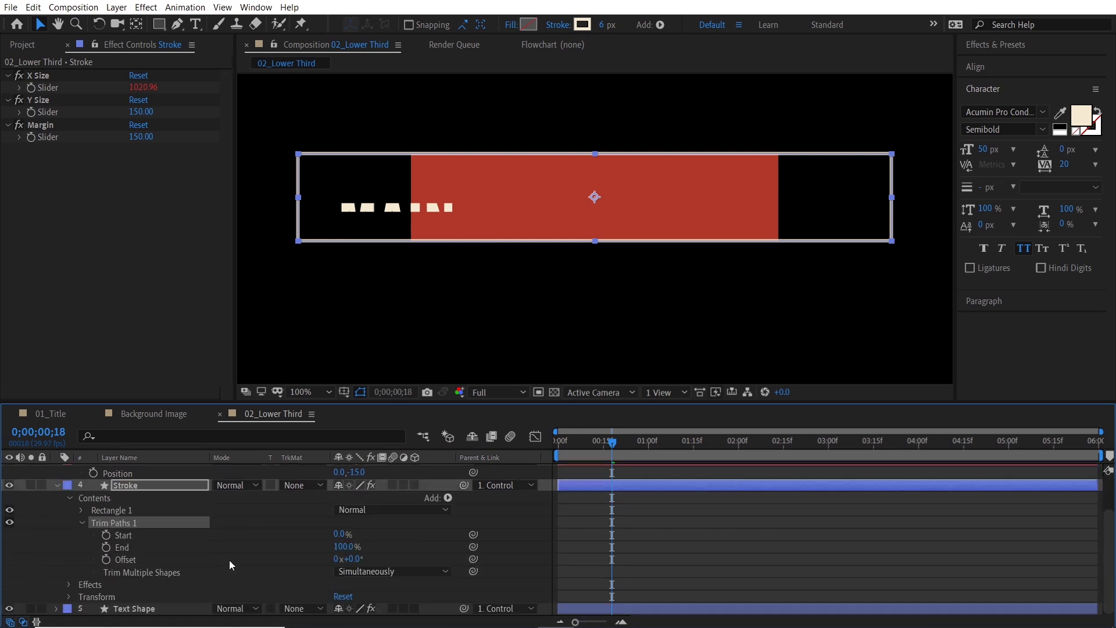
# - Set the Trim Paths End of the Stroke layer to 0% and keyframe it at 0;00;00;00
pyautogui.moveTo(344, 546)
pyautogui.mouseDown()
pyautogui.moveTo(264, 547)
pyautogui.moveTo(340, 545)
pyautogui.moveTo(260, 559)
pyautogui.mouseUp()
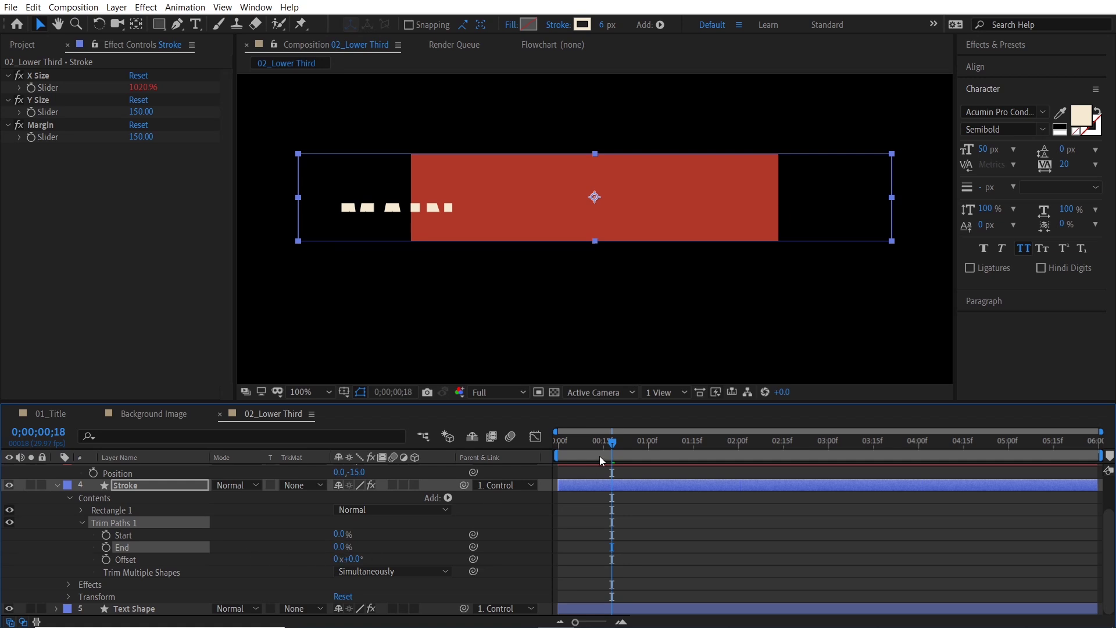
pyautogui.moveTo(609, 444); pyautogui.dragTo(556, 449)
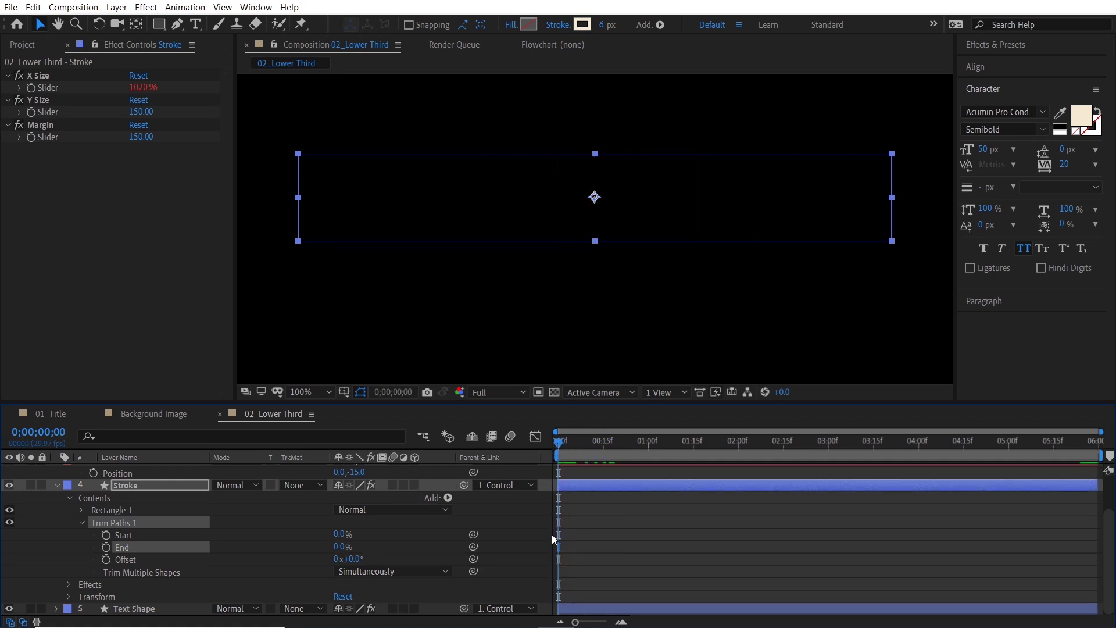
pyautogui.click(105, 547)
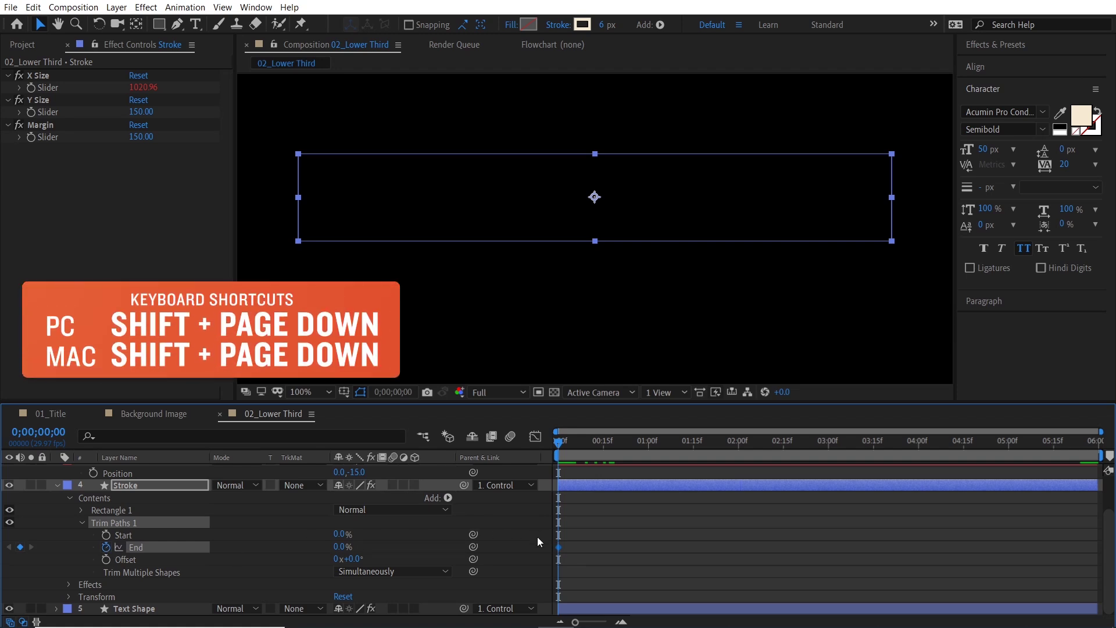
# - Keyframe the Trim Paths End at 100% at 0;00;01;00 and preview the stroke drawing on
pyautogui.hotkey('shift', 'pagedown')
pyautogui.hotkey('shift', 'pagedown')
pyautogui.hotkey('shift', 'pagedown')
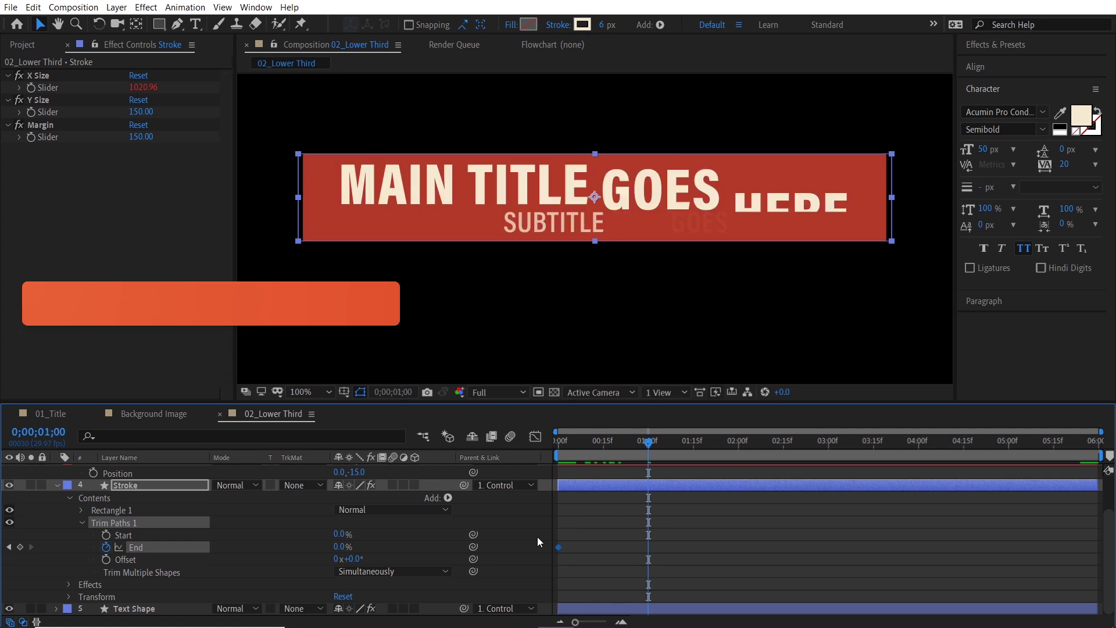
pyautogui.moveTo(338, 548); pyautogui.dragTo(504, 546)
pyautogui.moveTo(637, 444); pyautogui.dragTo(552, 455)
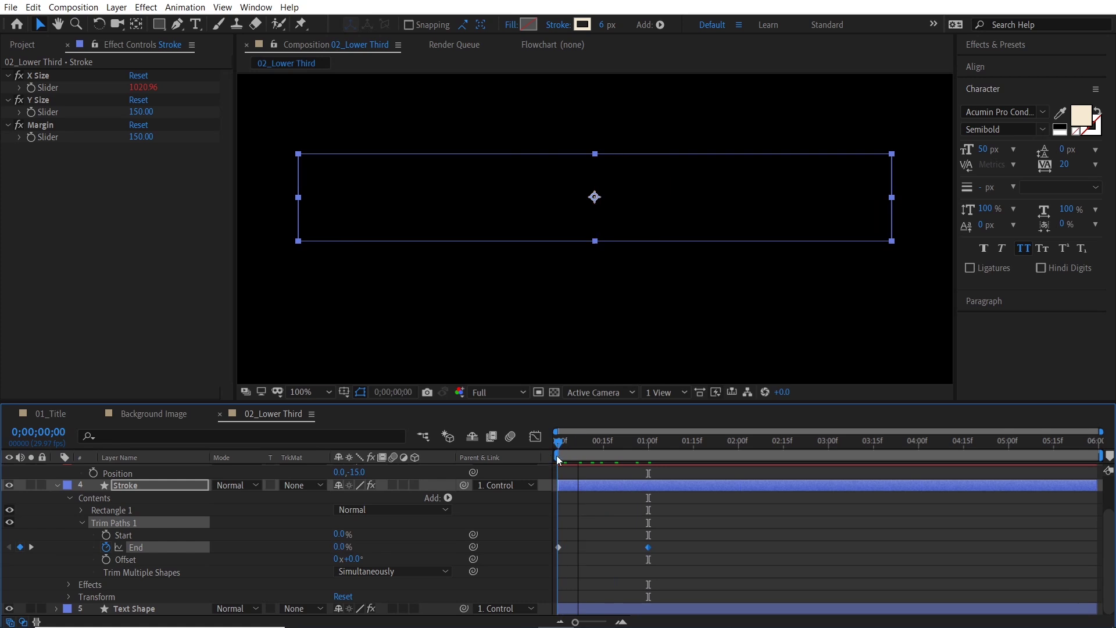
pyautogui.press('space')
pyautogui.press('space')
pyautogui.click(512, 535)
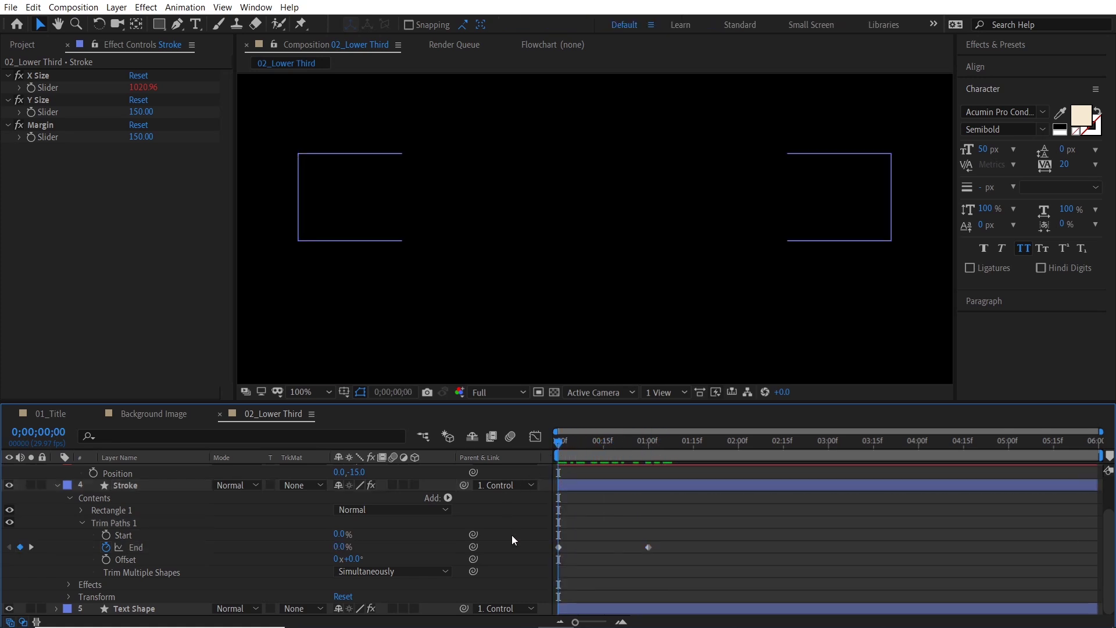
pyautogui.press('space')
pyautogui.press('space')
pyautogui.moveTo(681, 457); pyautogui.dragTo(641, 451)
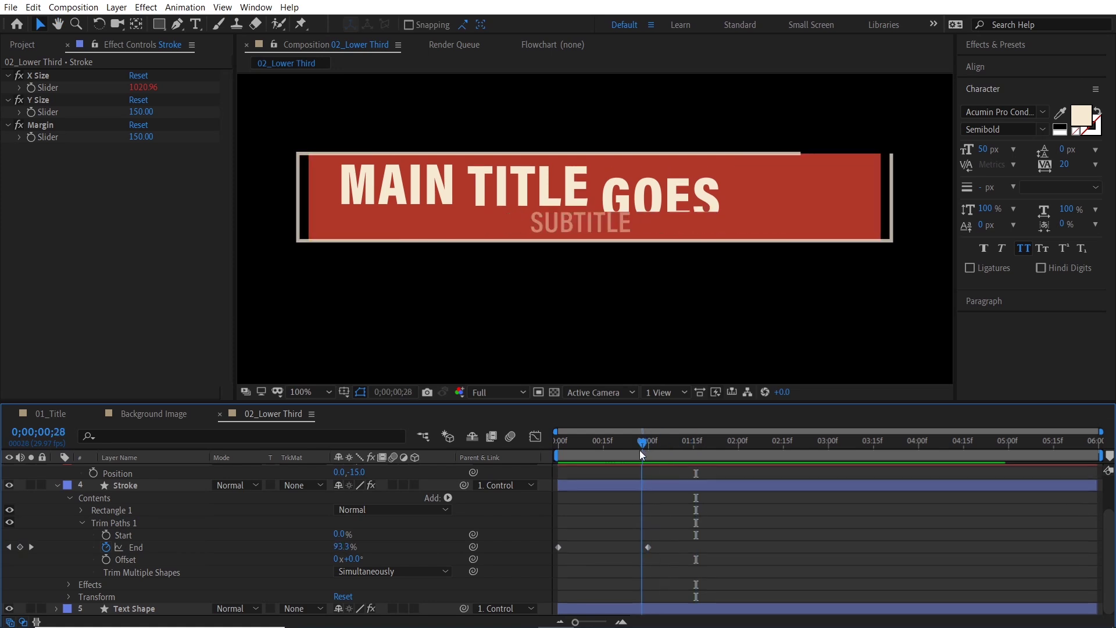
# - Set the first End keyframe's outgoing velocity to 0 percent/sec and adjust its outgoing influence
pyautogui.click(558, 547)
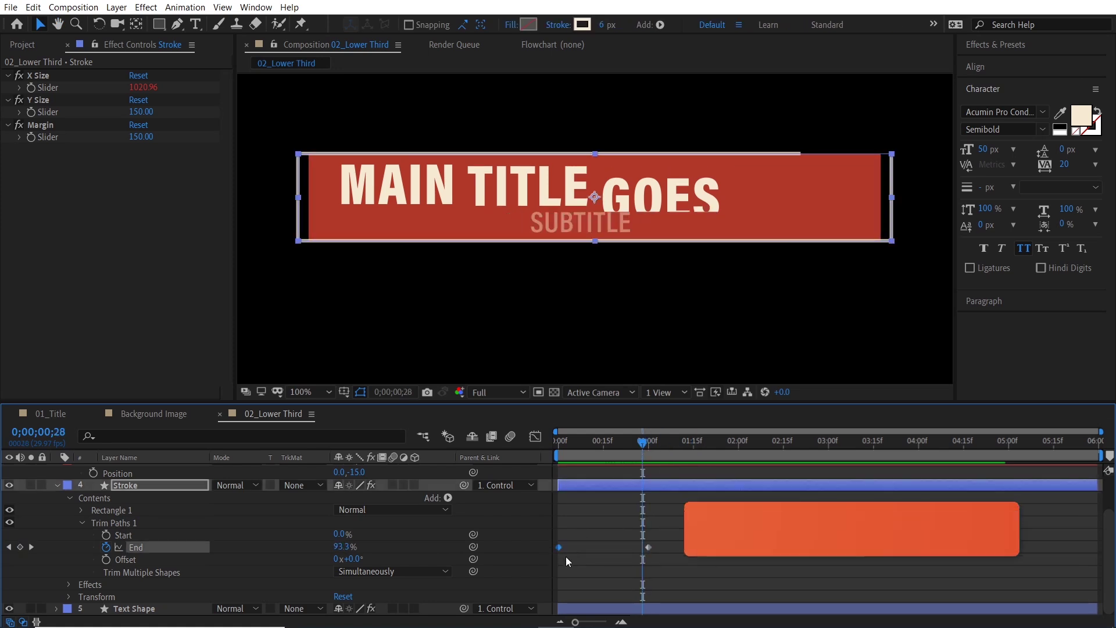
pyautogui.hotkey('ctrl', 'shift', 'k')
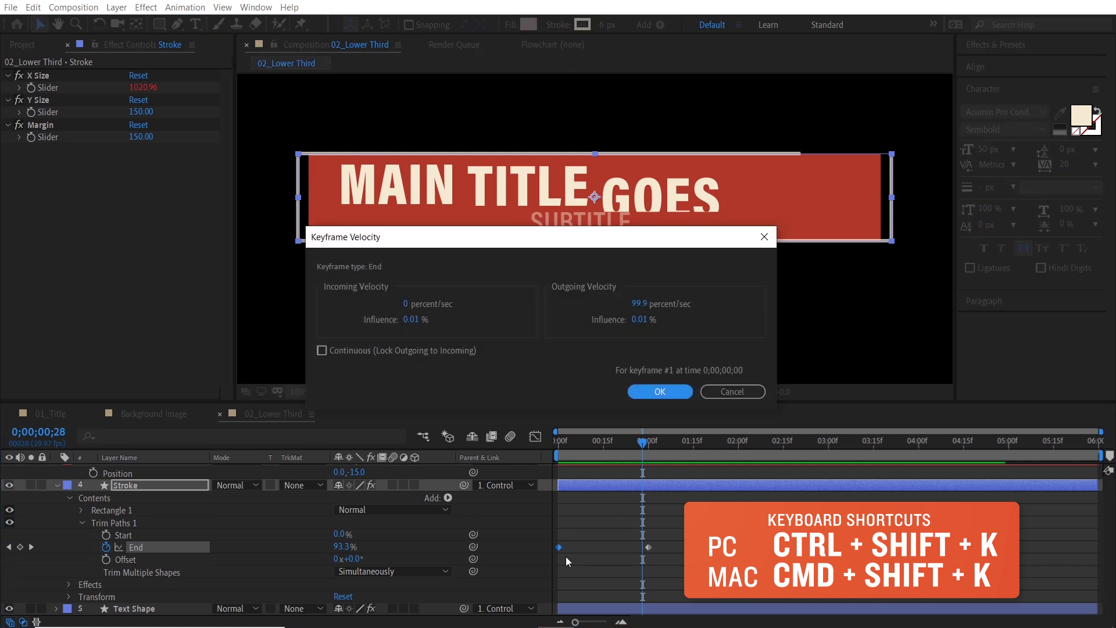
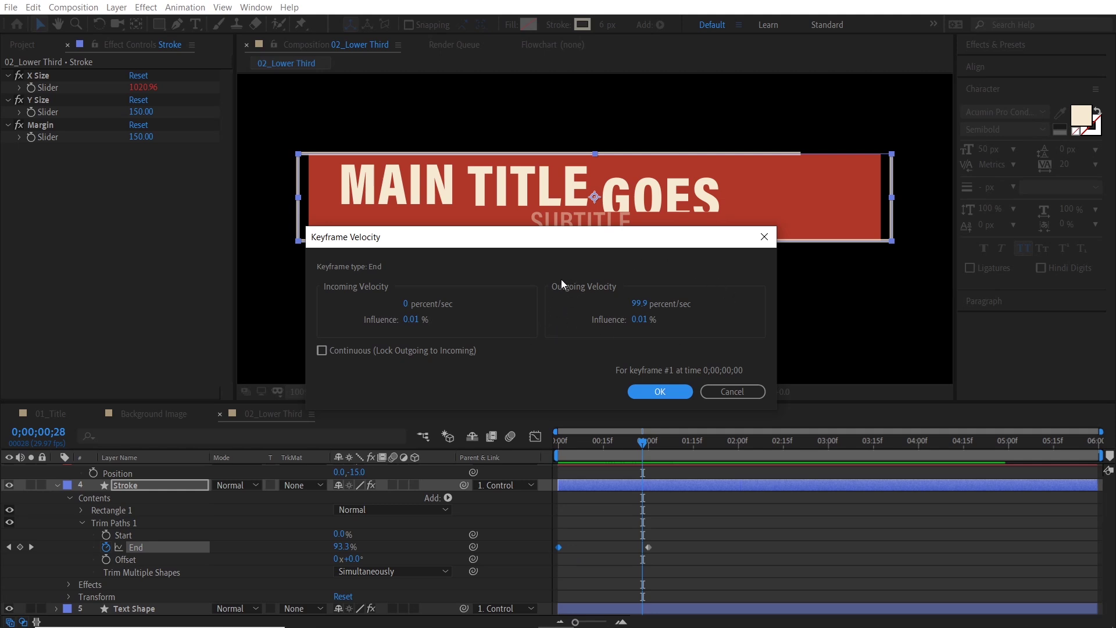
pyautogui.click(639, 303)
pyautogui.write('0')
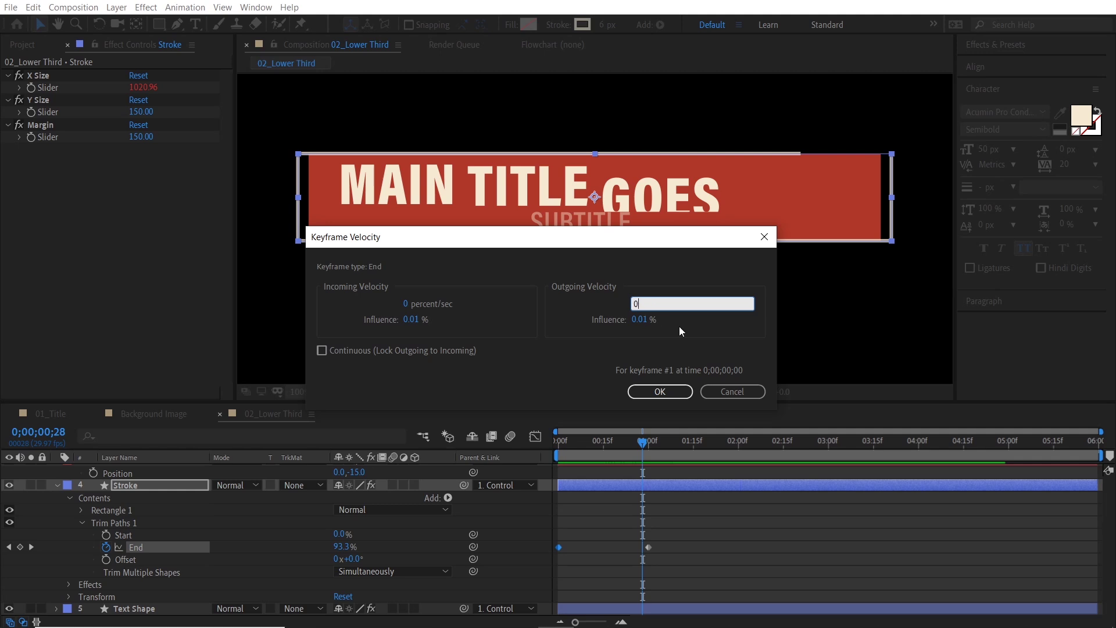
pyautogui.click(614, 334)
pyautogui.click(639, 320)
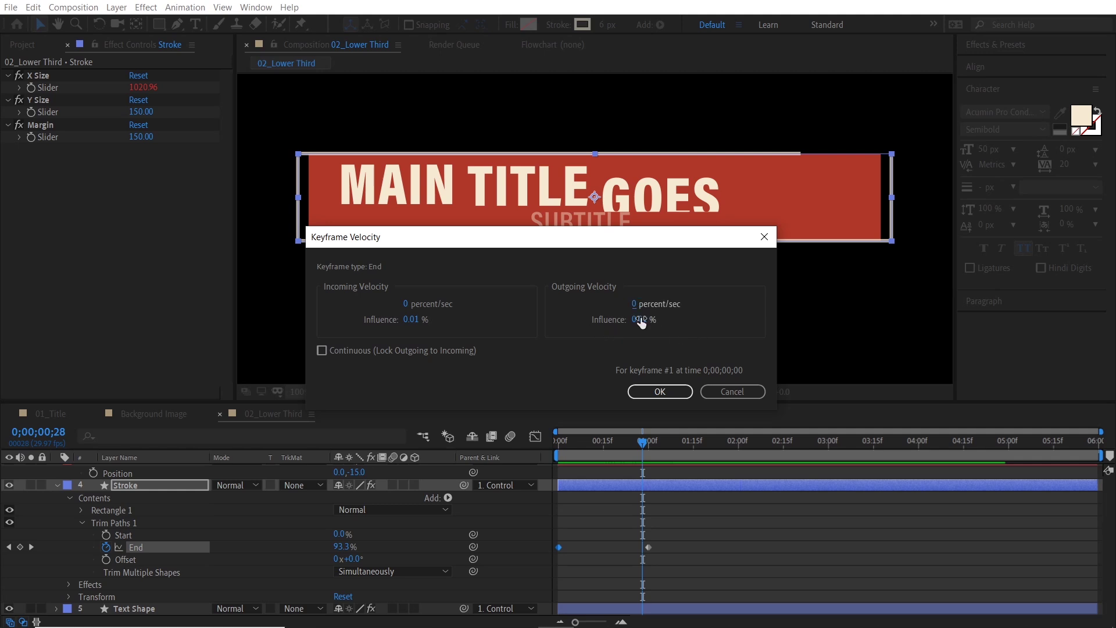
pyautogui.click(659, 391)
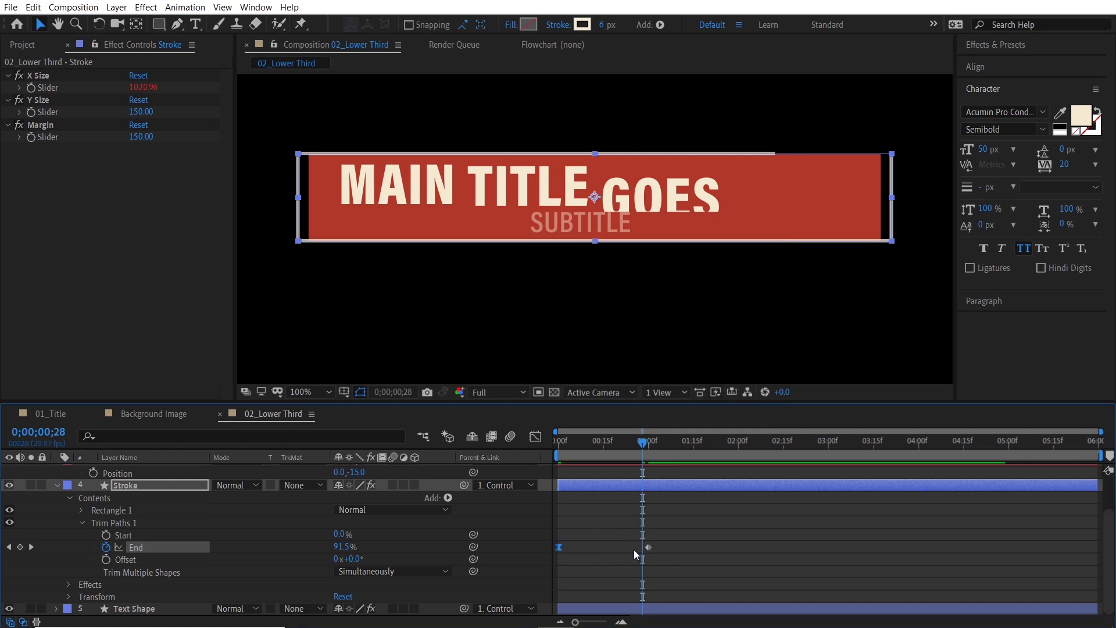
# - Set the second End keyframe's incoming velocity to 0 percent/sec with 80% influence, and preview the eased animation
pyautogui.moveTo(640, 538); pyautogui.dragTo(660, 551)
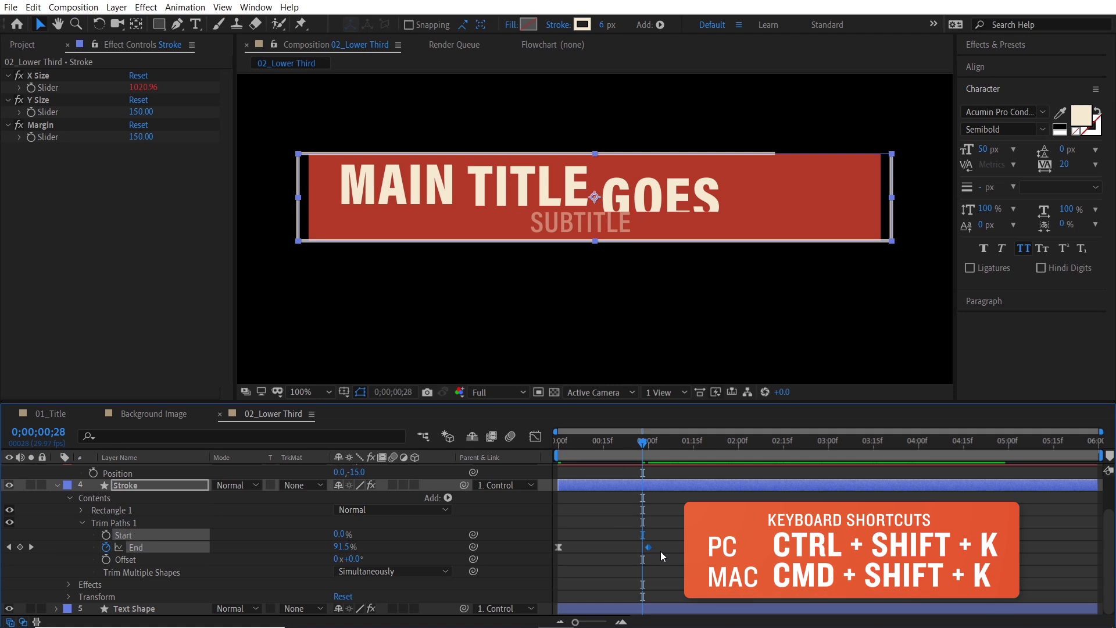
pyautogui.hotkey('ctrl', 'shift', 'k')
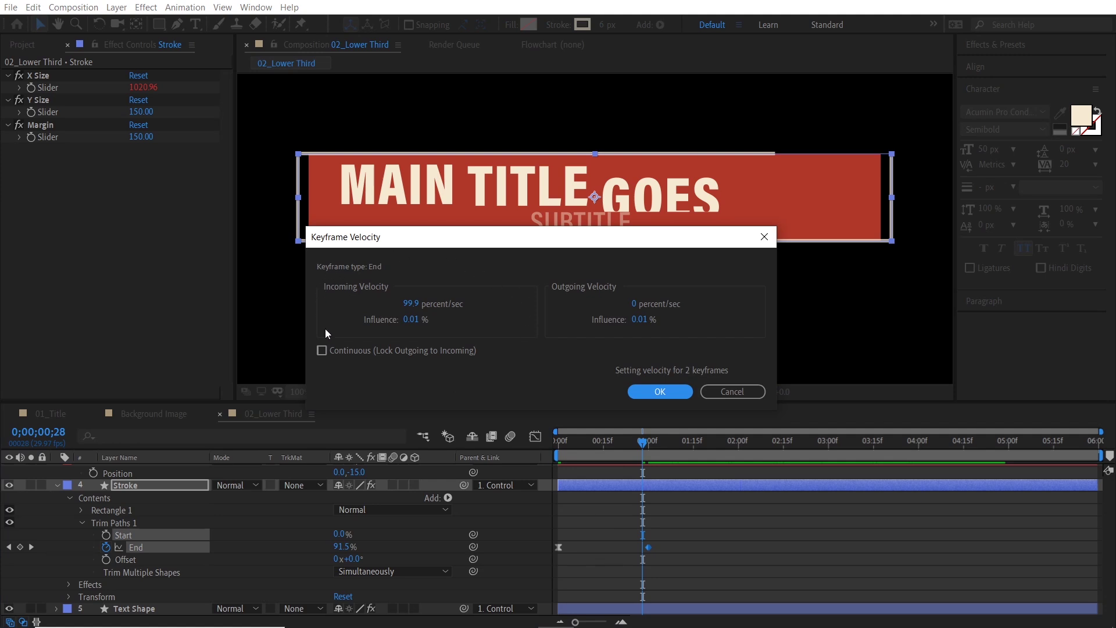
pyautogui.click(412, 303)
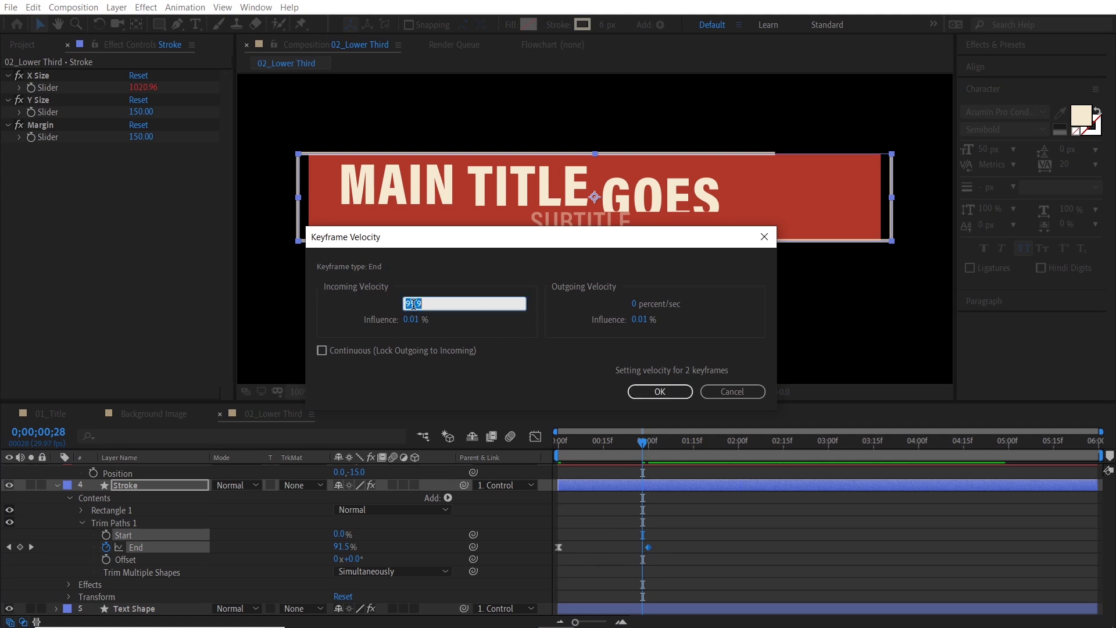
pyautogui.write('0')
pyautogui.click(410, 319)
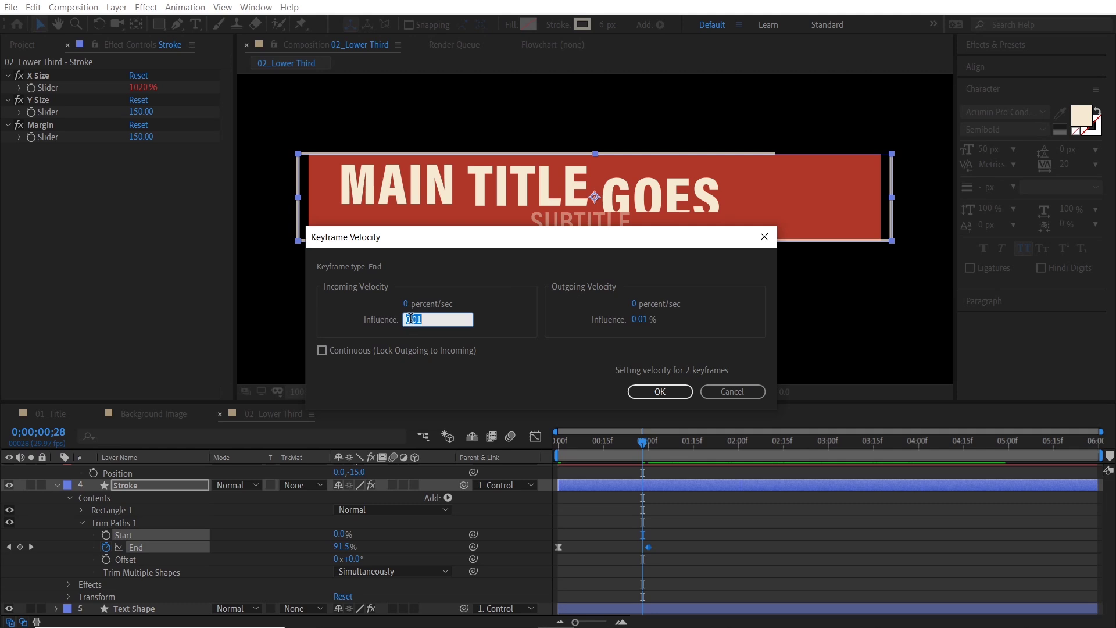
pyautogui.write('80')
pyautogui.click(516, 348)
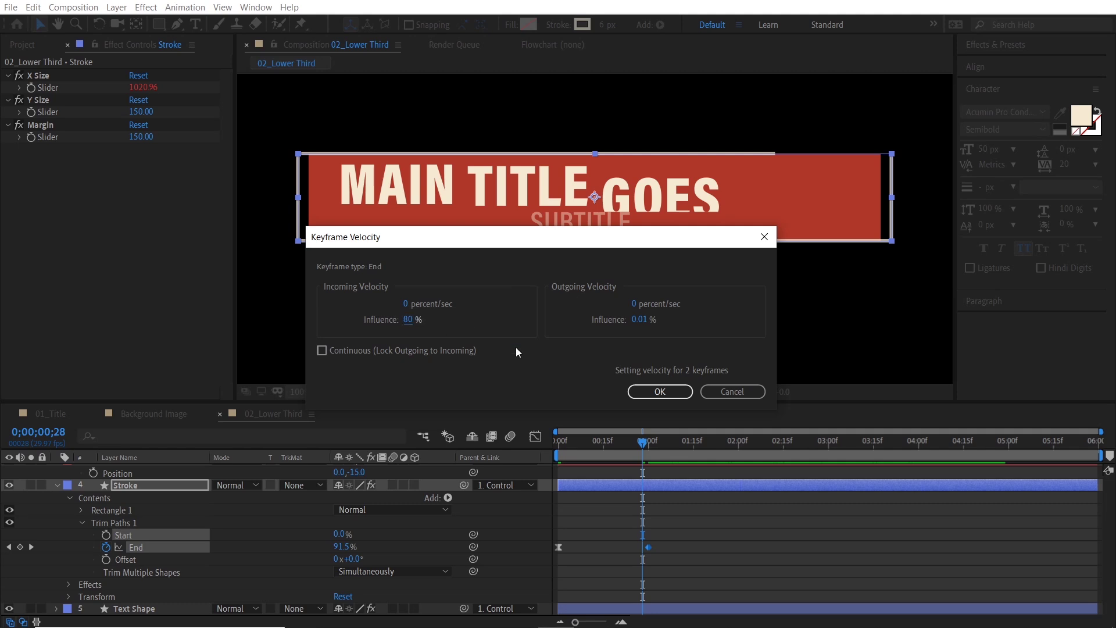
pyautogui.click(660, 391)
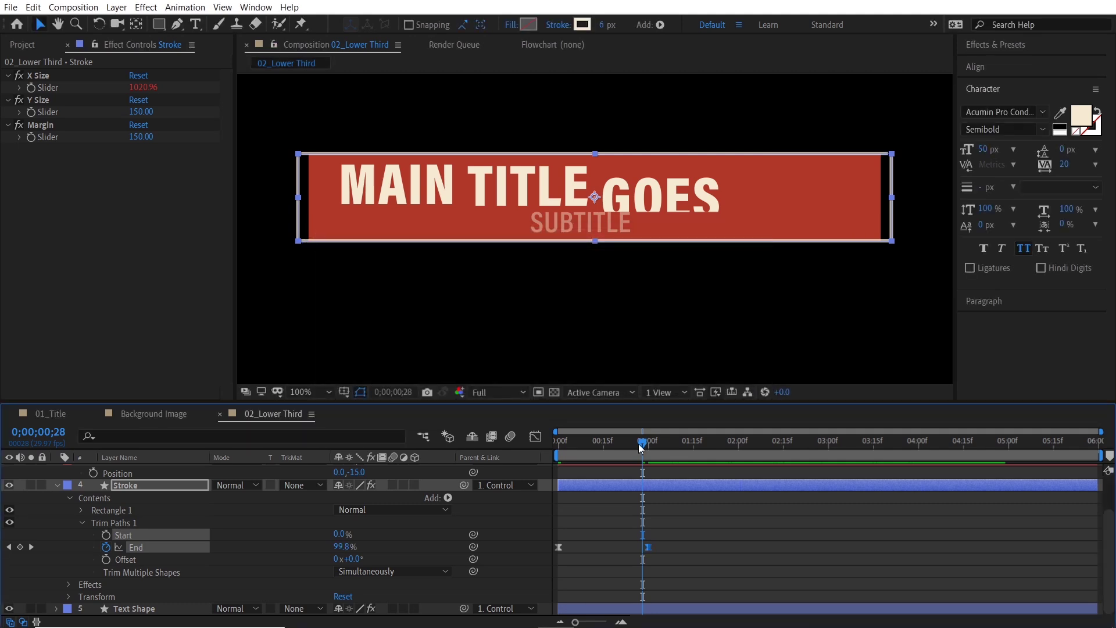
pyautogui.press('Home')
pyautogui.press('space')
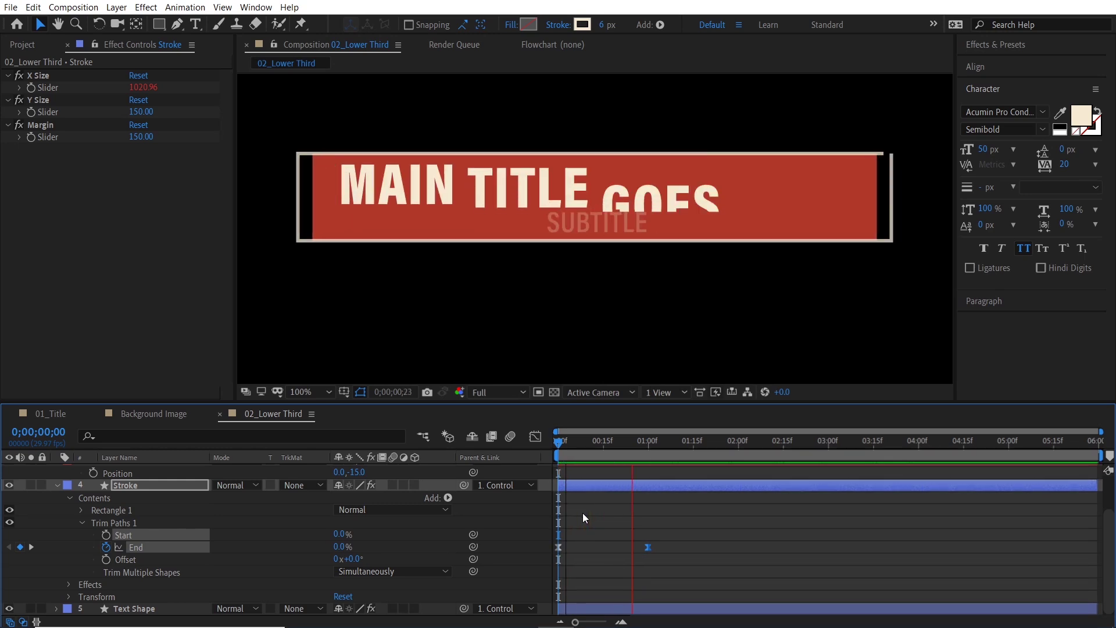
pyautogui.press('space')
# - Copy both Trim Paths End keyframes and paste them at 0;00;04;26
pyautogui.moveTo(666, 531); pyautogui.dragTo(546, 563)
pyautogui.hotkey('ctrl', 'c')
pyautogui.moveTo(919, 448); pyautogui.dragTo(995, 444)
pyautogui.hotkey('ctrl', 'v')
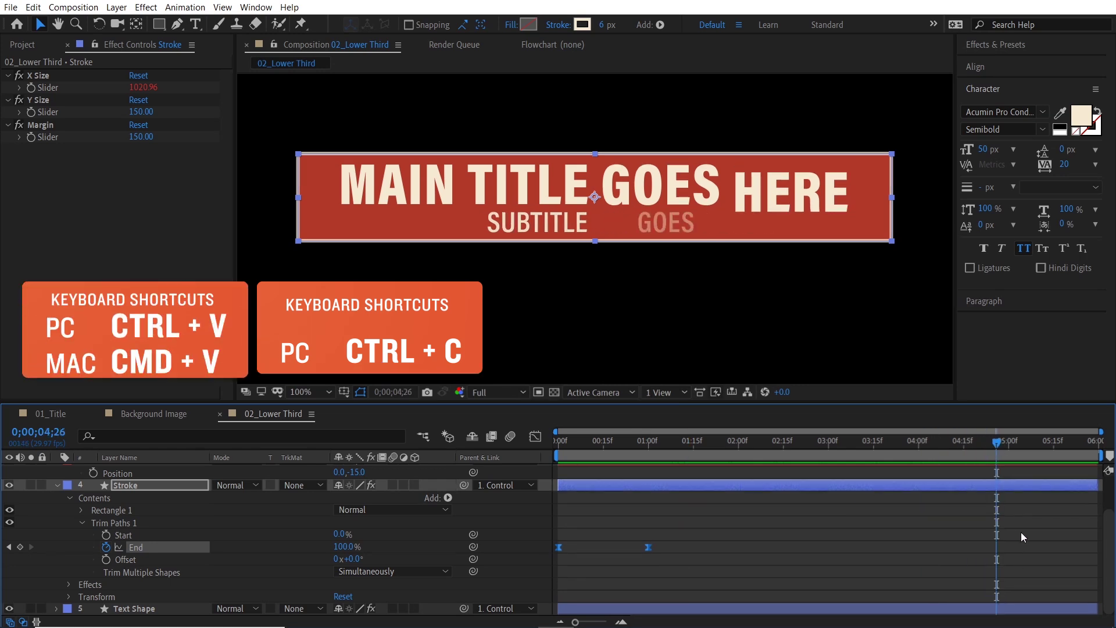
# - Time-reverse the pasted End keyframes, shift them so the last sits at the composition's end, and preview from the start
pyautogui.rightClick(996, 547)
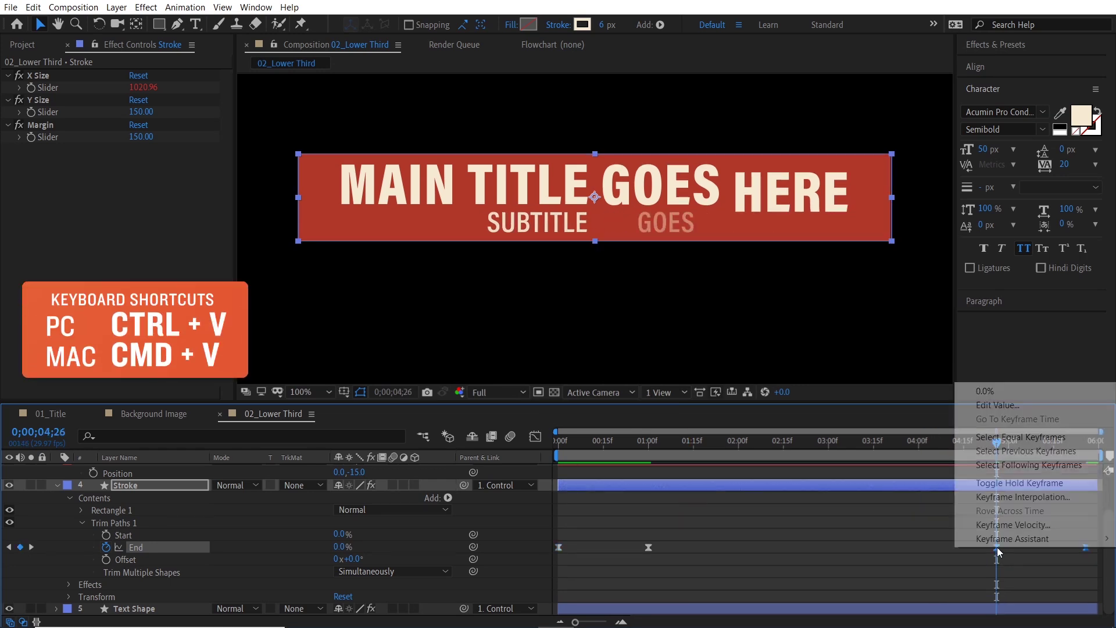
pyautogui.moveTo(999, 540)
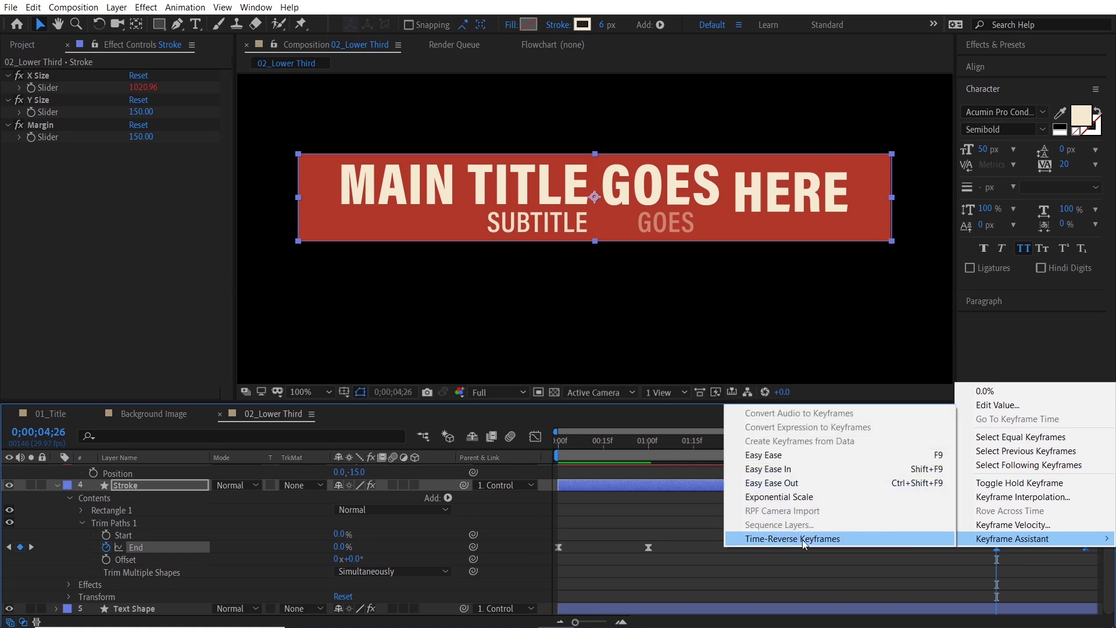
pyautogui.click(822, 539)
pyautogui.moveTo(1085, 548); pyautogui.dragTo(1097, 548)
pyautogui.press('Home')
pyautogui.press('space')
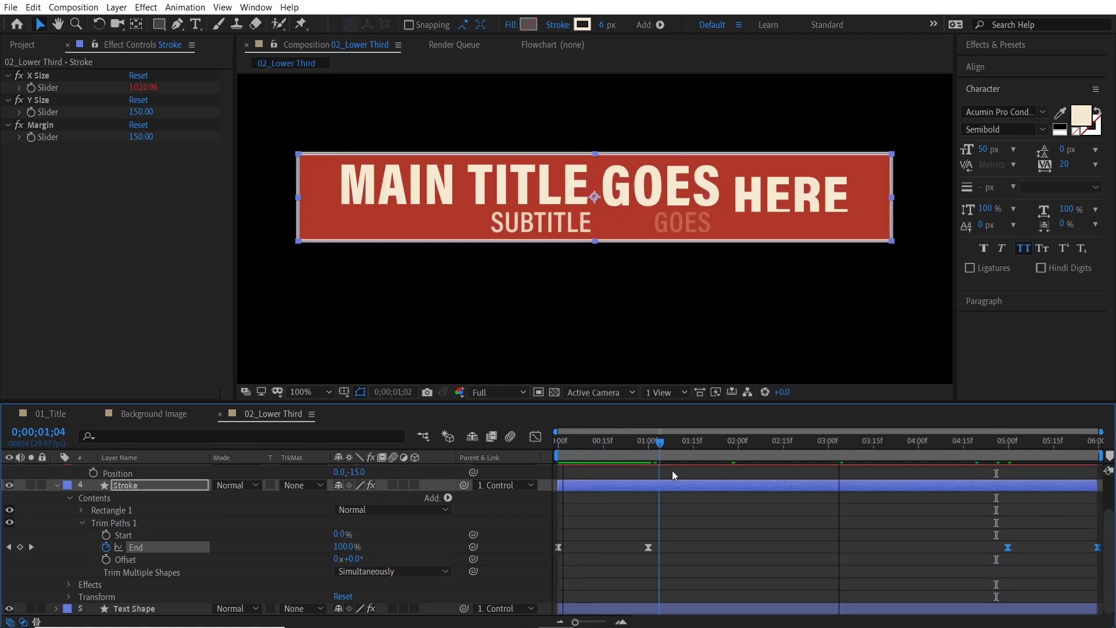
pyautogui.moveTo(672, 471)
pyautogui.mouseDown()
pyautogui.moveTo(1095, 500)
pyautogui.moveTo(768, 519)
pyautogui.moveTo(542, 554)
pyautogui.mouseUp()
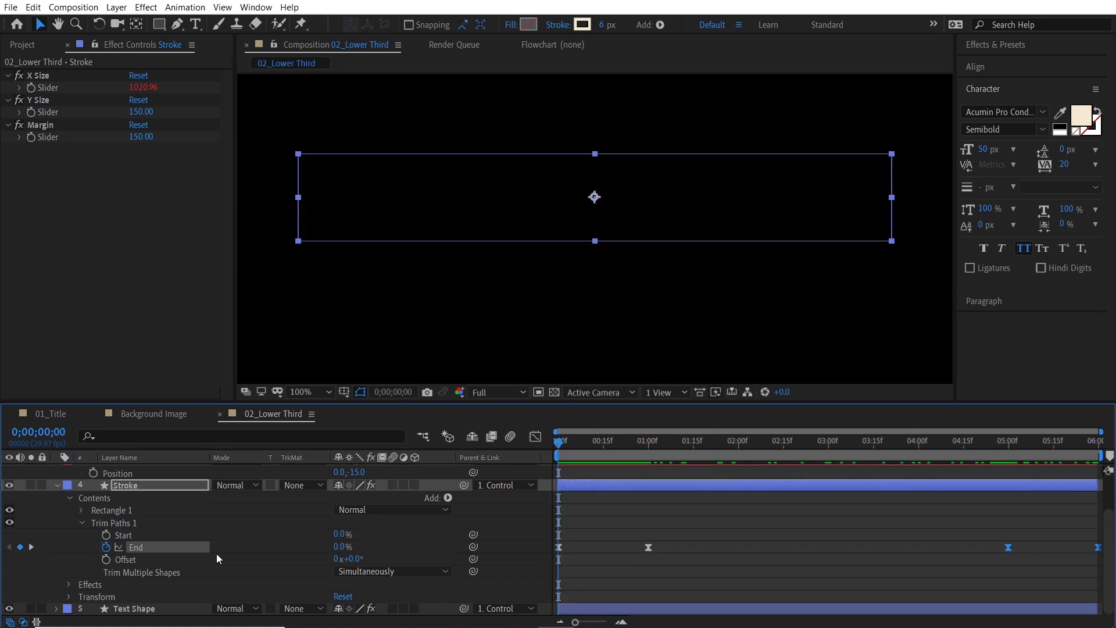
# - Copy all Trim Paths End keyframes and paste them onto the Start property at 0;00;00;00
pyautogui.click(172, 548)
pyautogui.hotkey('ctrl', 'c')
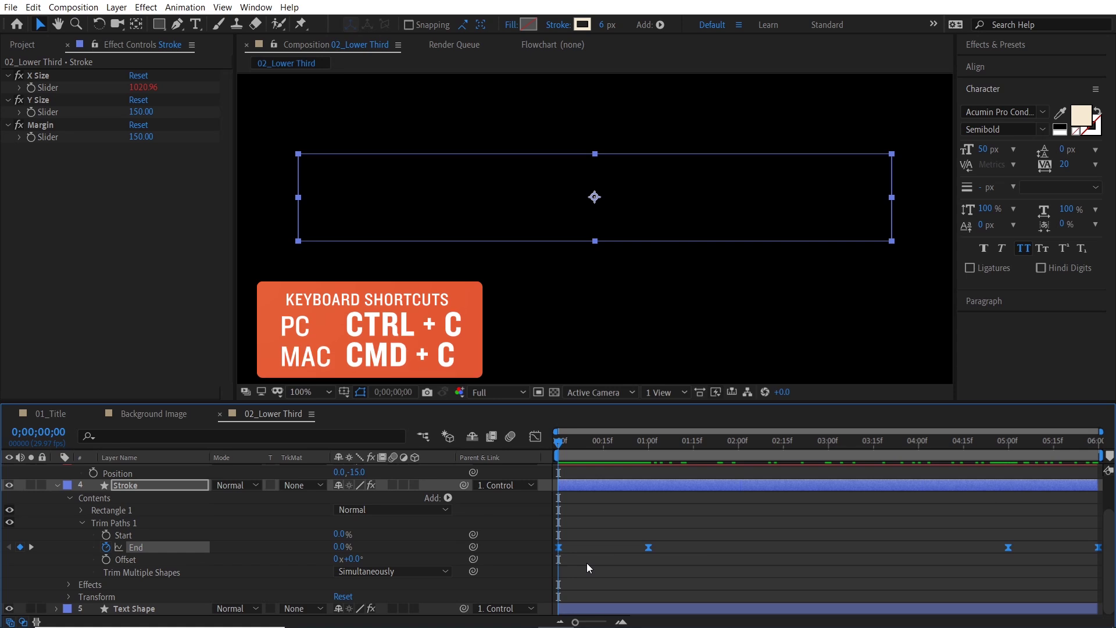
pyautogui.click(140, 534)
pyautogui.press('space')
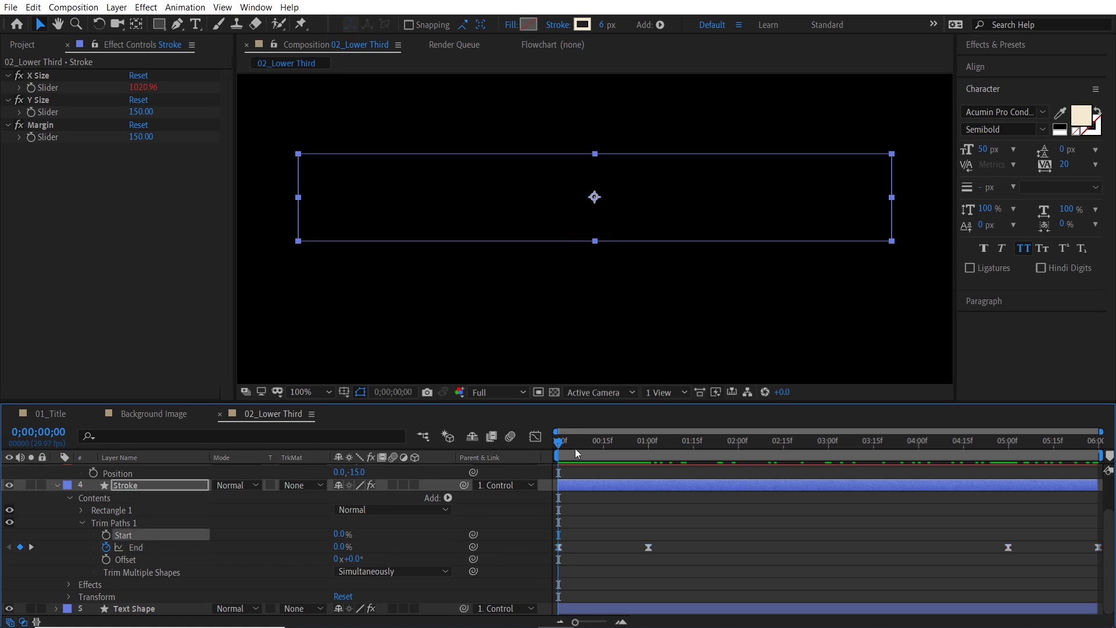
pyautogui.press('space')
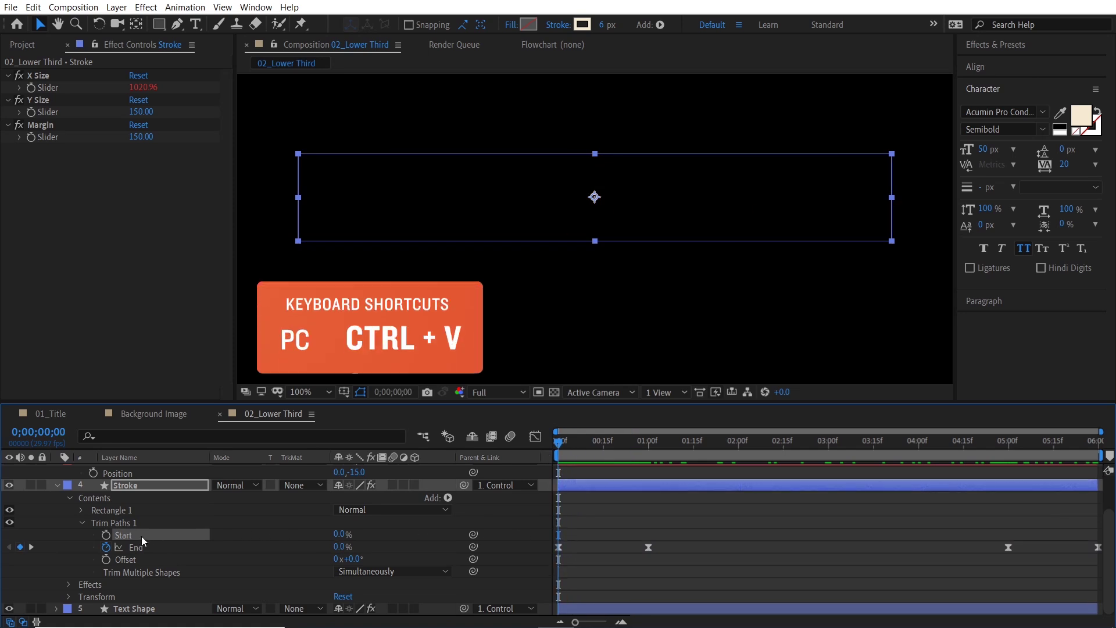
pyautogui.hotkey('ctrl', 'v')
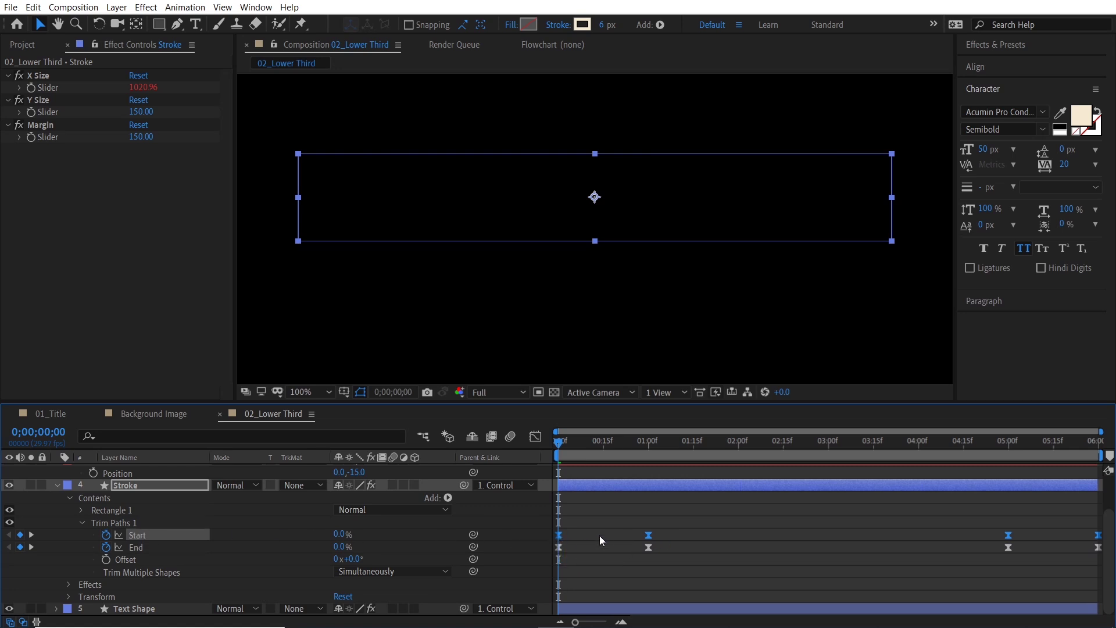
# - Shift the first two Trim Paths Start keyframes 10 frames later and preview the stroke animation from the start
pyautogui.moveTo(580, 447); pyautogui.dragTo(552, 462)
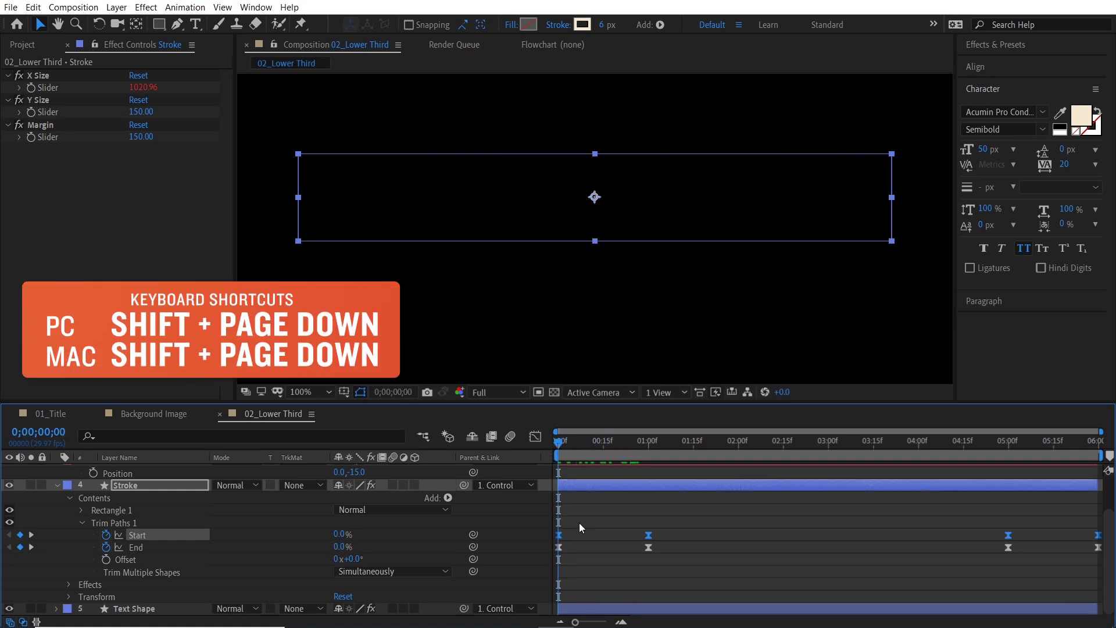
pyautogui.hotkey('shift', 'pagedown')
pyautogui.moveTo(675, 514); pyautogui.dragTo(592, 535)
pyautogui.moveTo(595, 451); pyautogui.dragTo(559, 451)
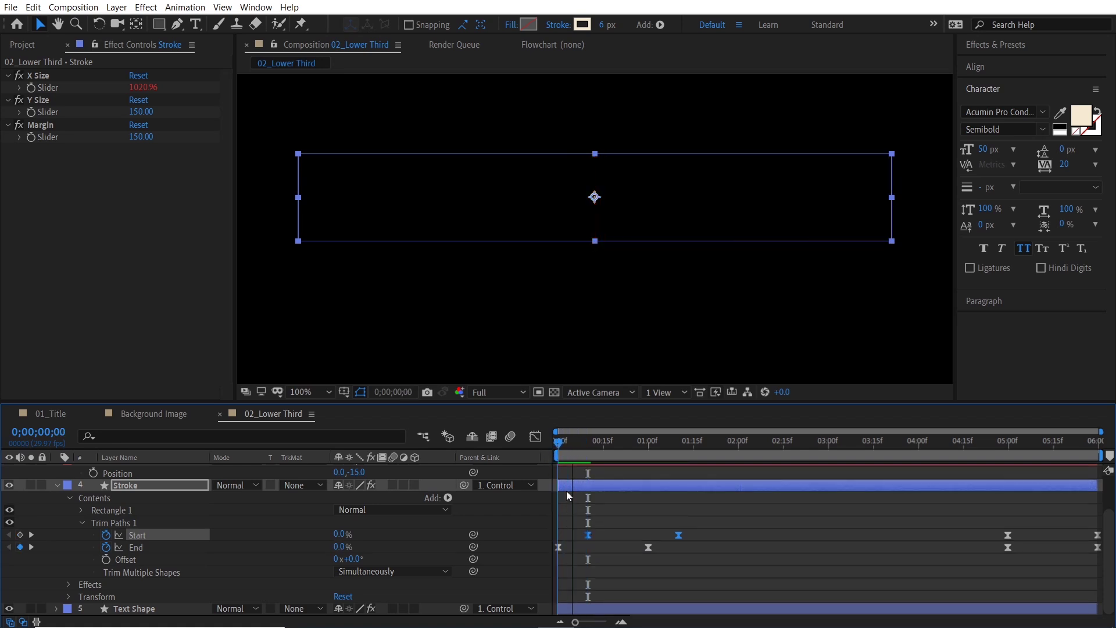
pyautogui.click(592, 520)
pyautogui.moveTo(567, 444)
pyautogui.mouseDown()
pyautogui.moveTo(664, 453)
pyautogui.moveTo(559, 451)
pyautogui.mouseUp()
pyautogui.press('space')
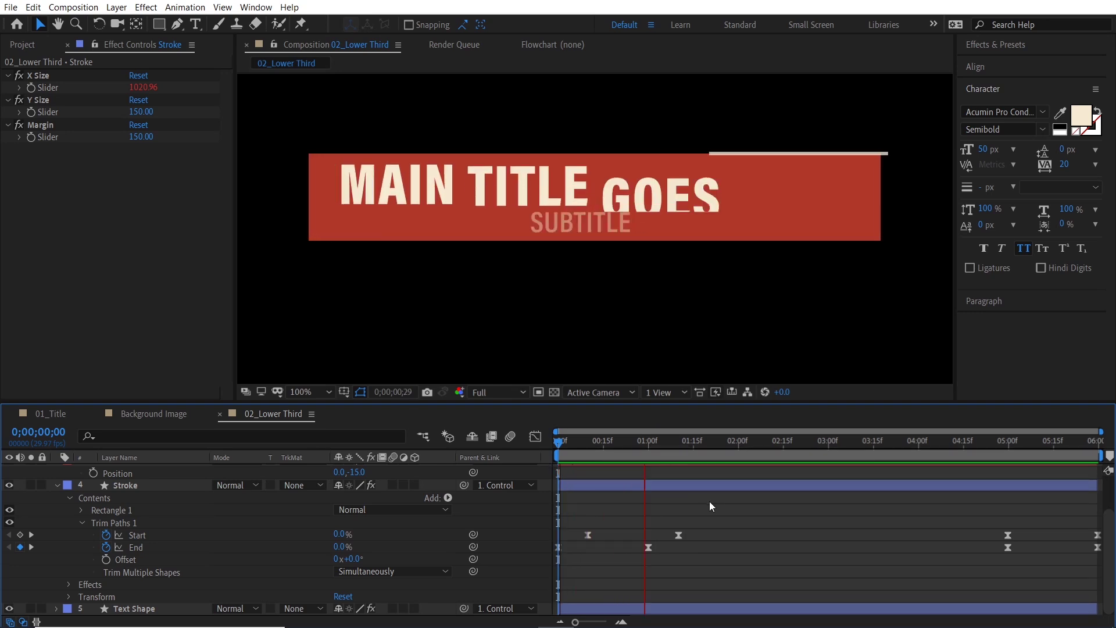
pyautogui.press('space')
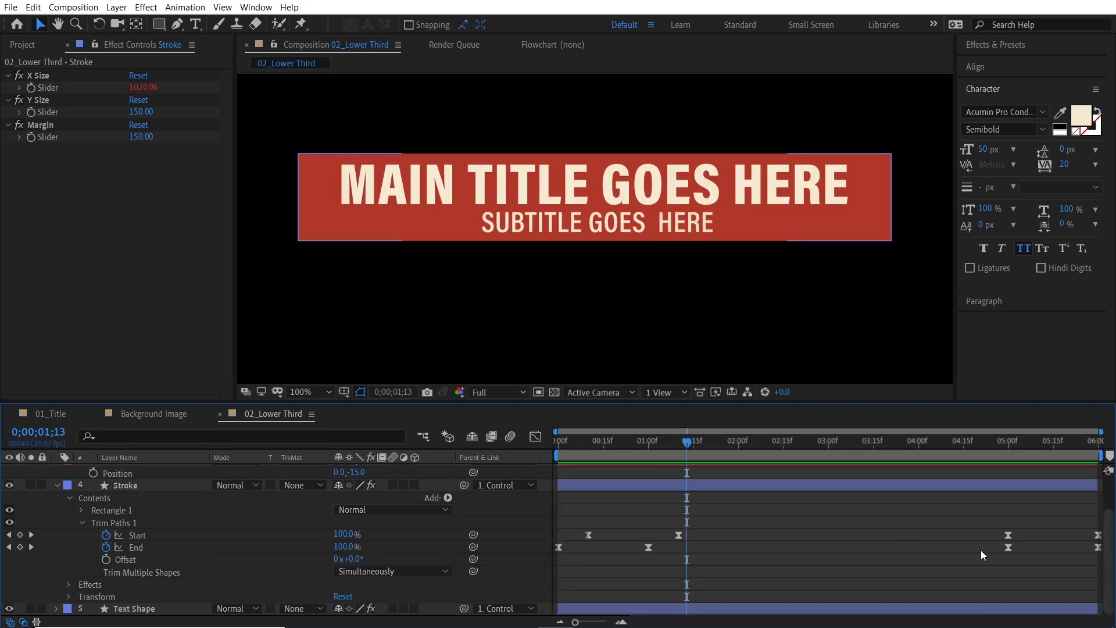
# - Shift the last two Trim Paths Start keyframes 10 frames earlier so the first sits at 0;00;04;20, and preview the exit animation
pyautogui.moveTo(986, 527); pyautogui.dragTo(1090, 540)
pyautogui.click(929, 442)
pyautogui.moveTo(928, 441); pyautogui.dragTo(1009, 455)
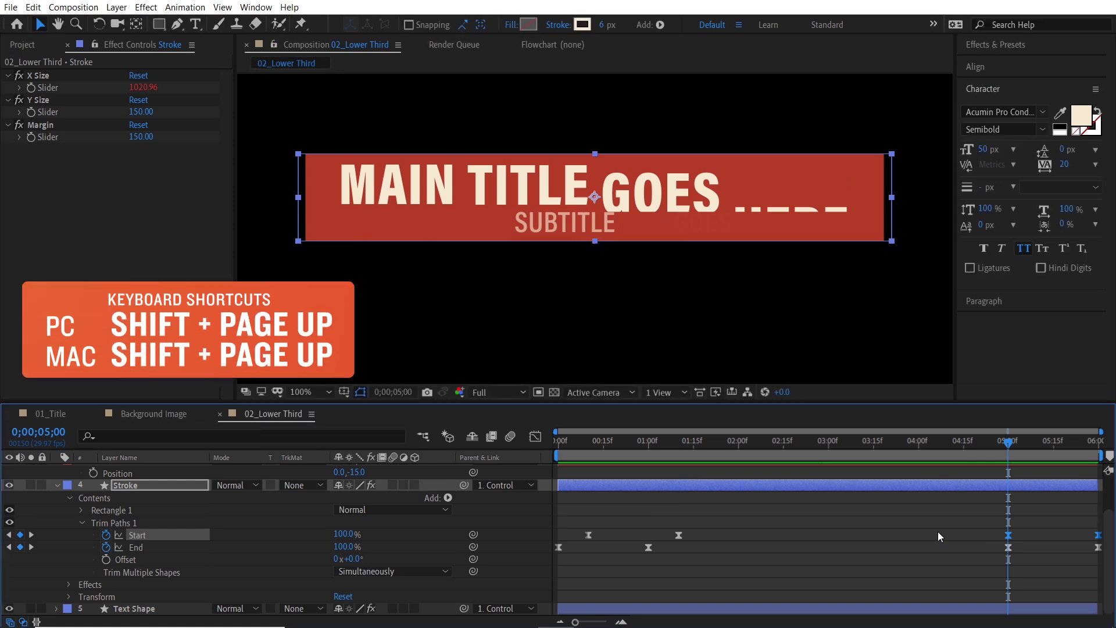
pyautogui.hotkey('shift', 'pageup')
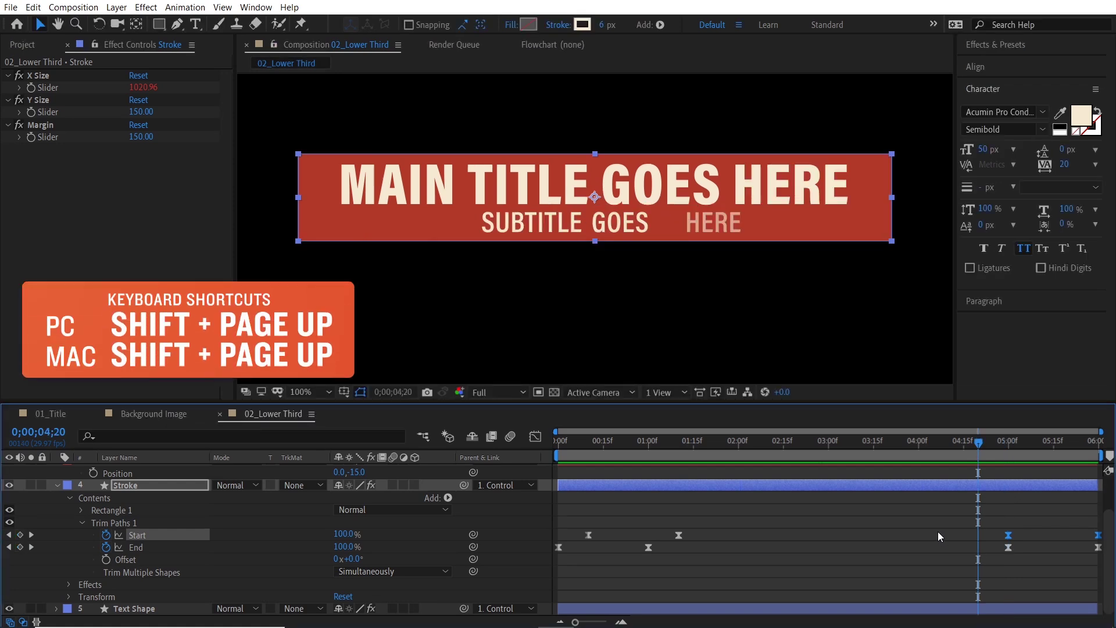
pyautogui.moveTo(1009, 544); pyautogui.dragTo(974, 536)
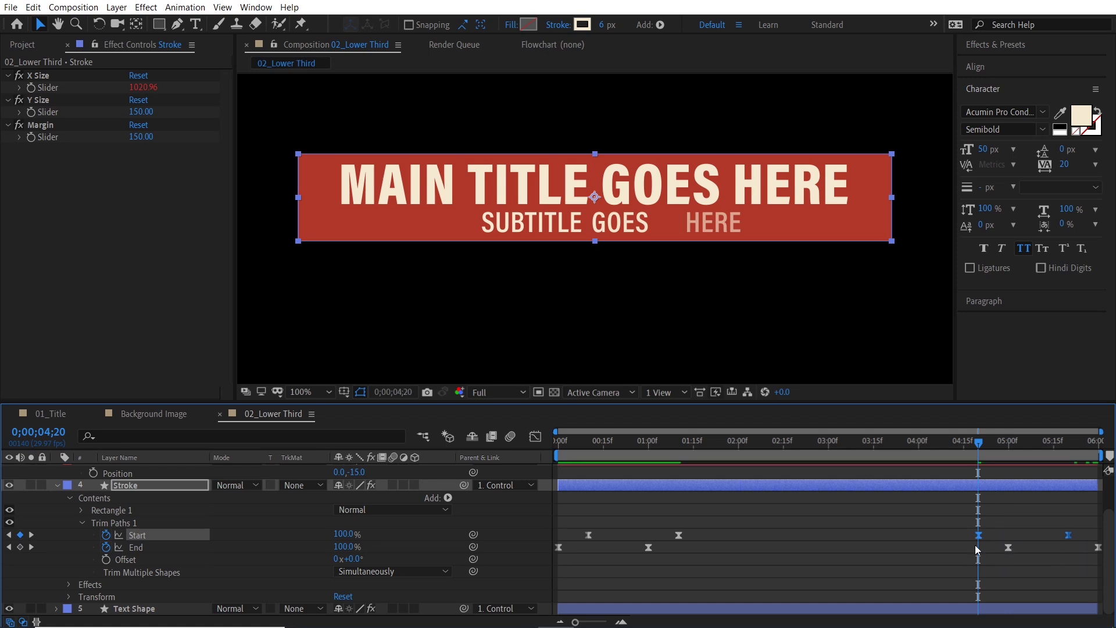
pyautogui.press('space')
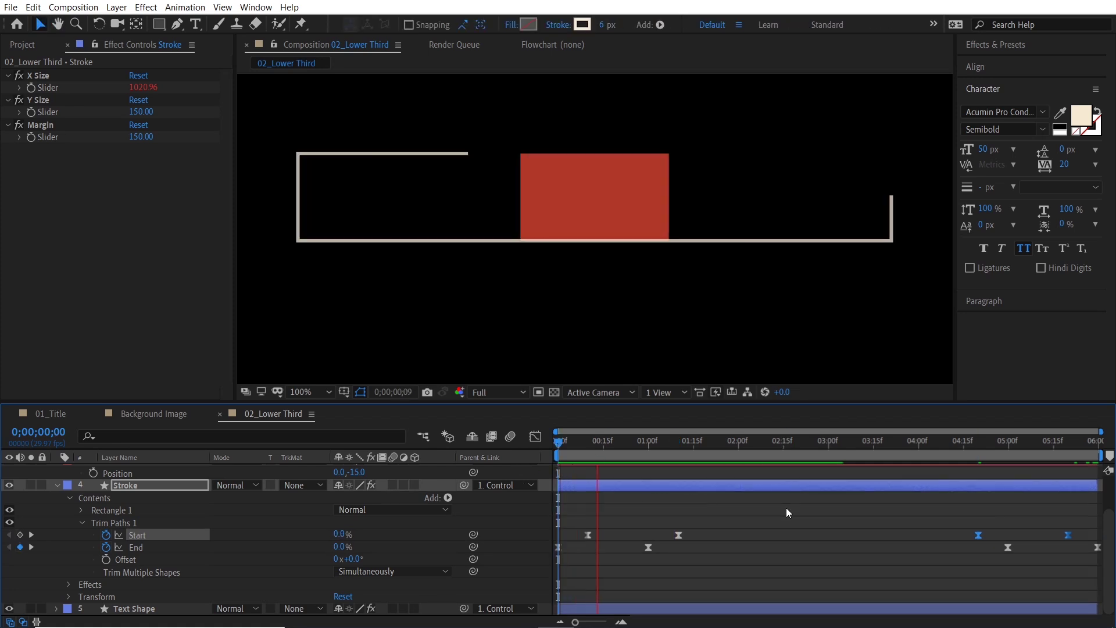
pyautogui.press('space')
pyautogui.moveTo(925, 447); pyautogui.dragTo(948, 452)
pyautogui.press('space')
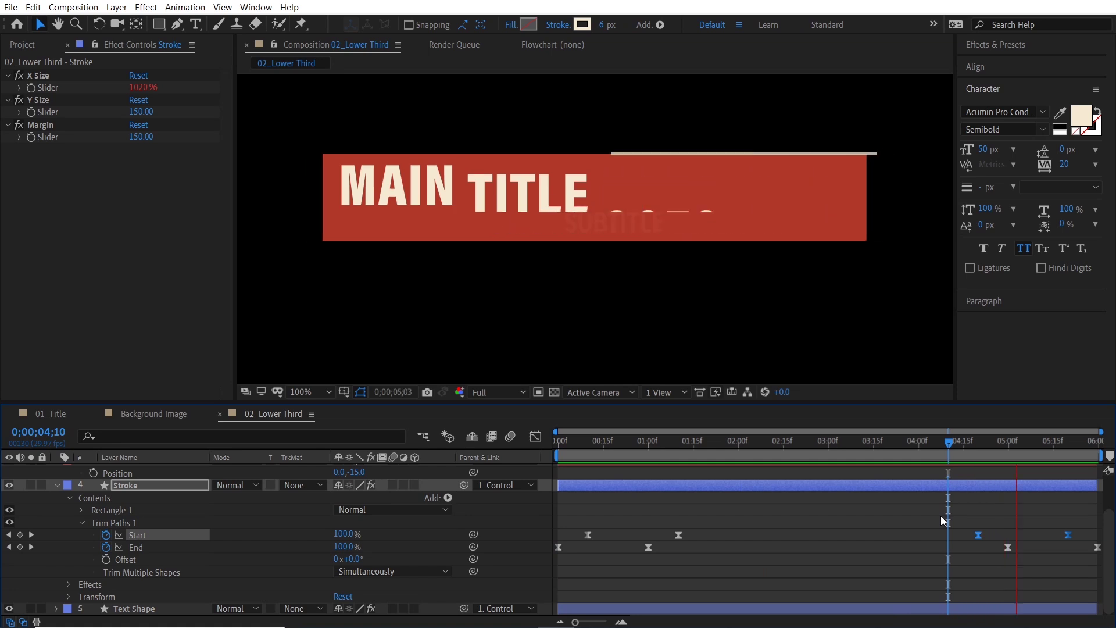
pyautogui.press('space')
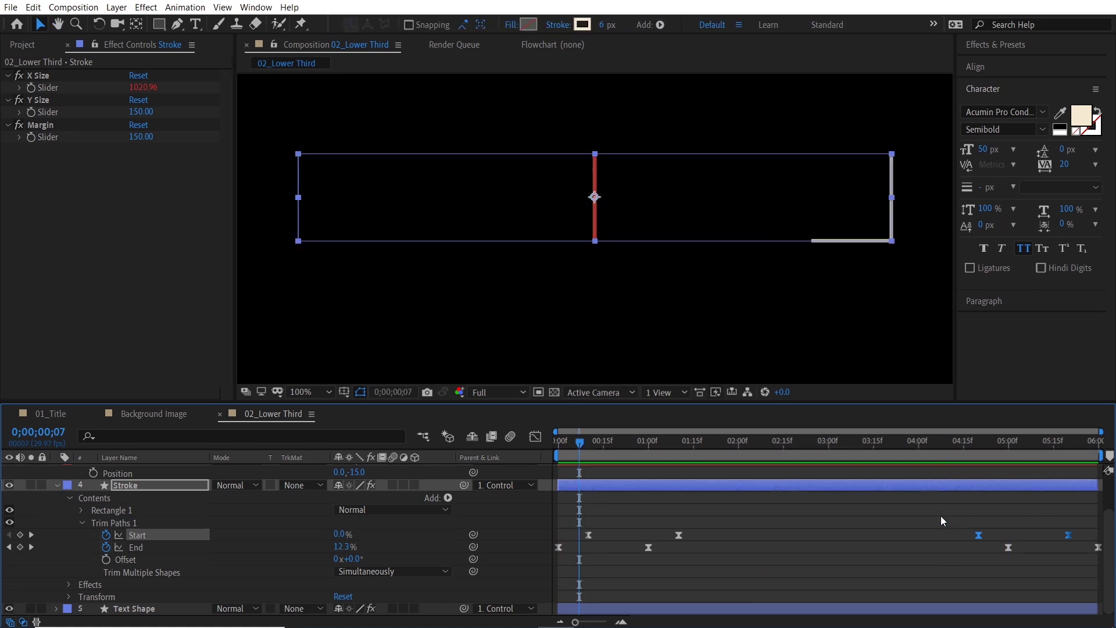
# - Collapse the layer properties and preview the complete lower third animation from the start
pyautogui.click(538, 524)
pyautogui.press('u')
pyautogui.press('u')
pyautogui.press('Home')
pyautogui.press('space')
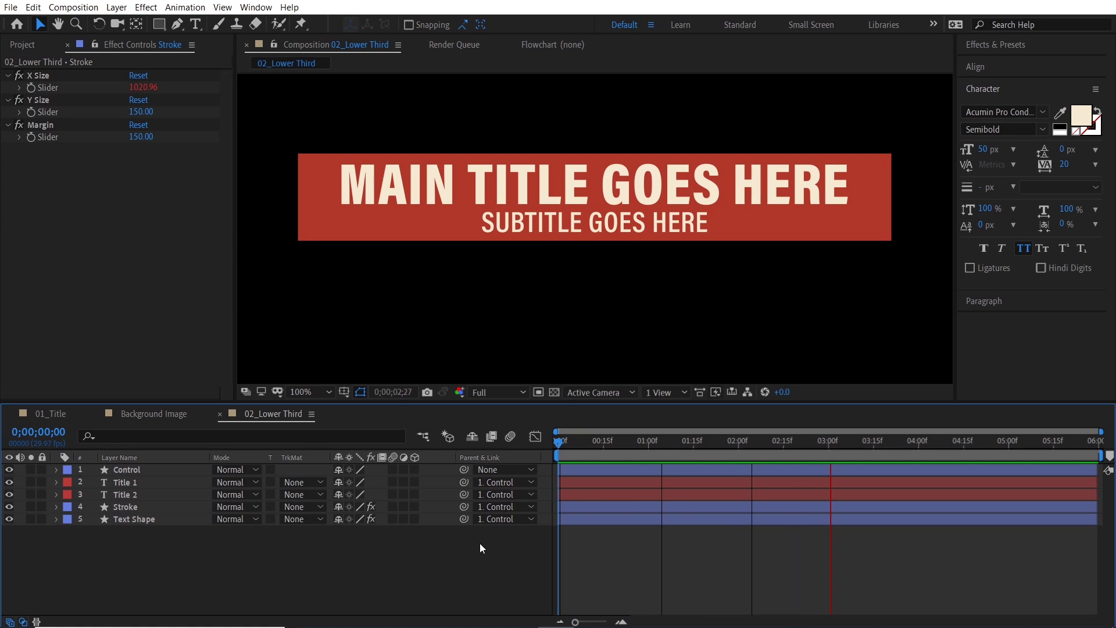
# - At 0;00;01;20, test the Title 1 layer with random text and replace it with FIRST LASTNAME
pyautogui.click(708, 443)
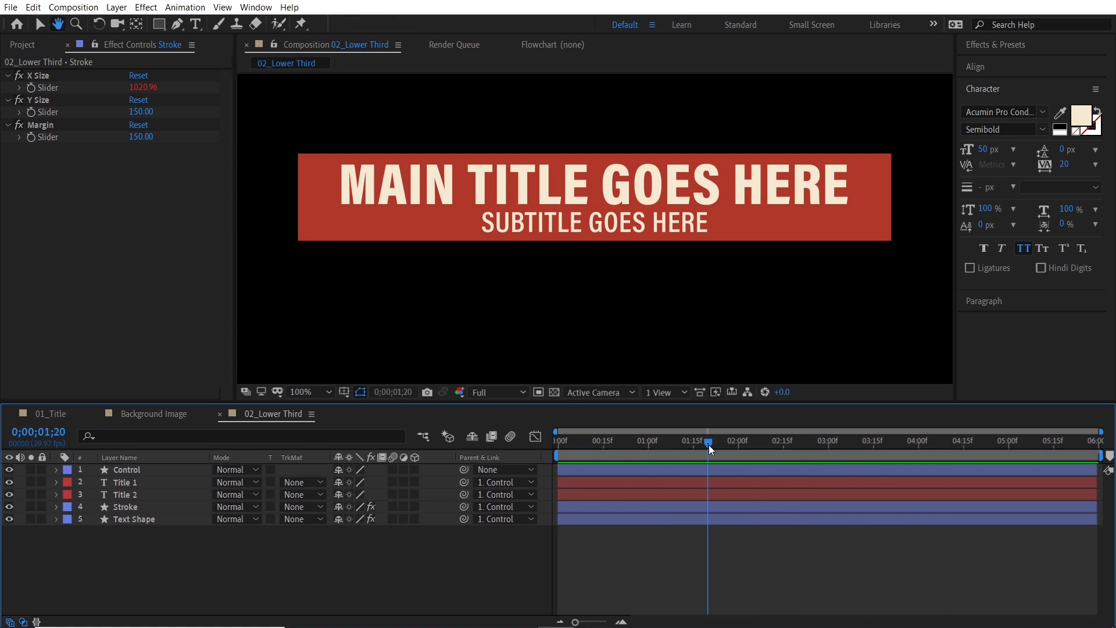
pyautogui.doubleClick(165, 484)
pyautogui.write('ASDFASDFASDF')
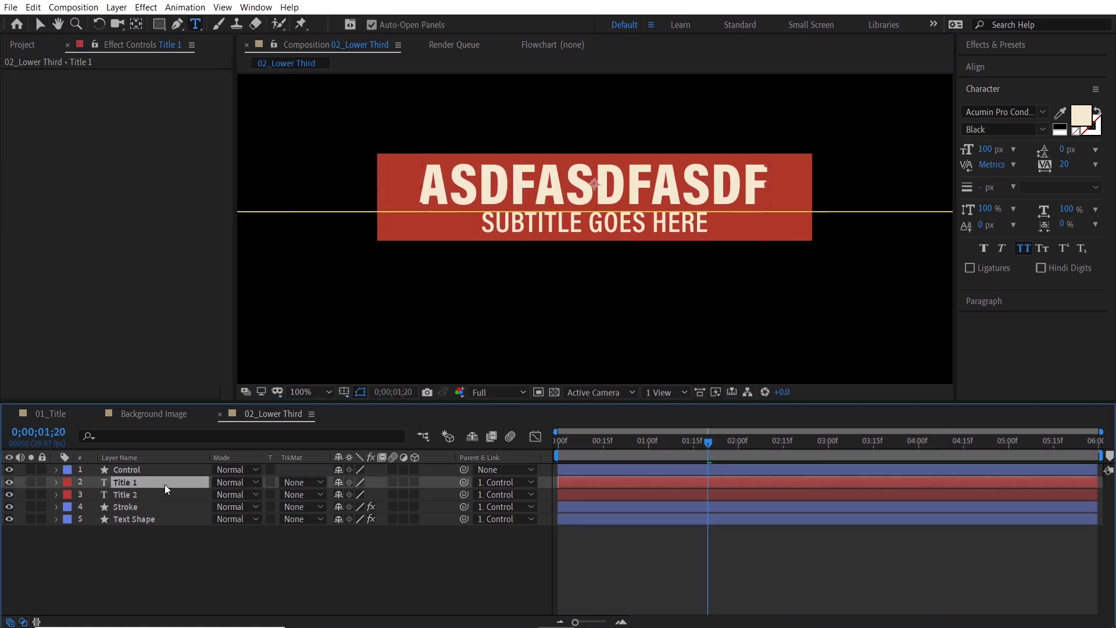
pyautogui.hotkey('ctrl', 'a')
pyautogui.write('FIRST LASTNAM')
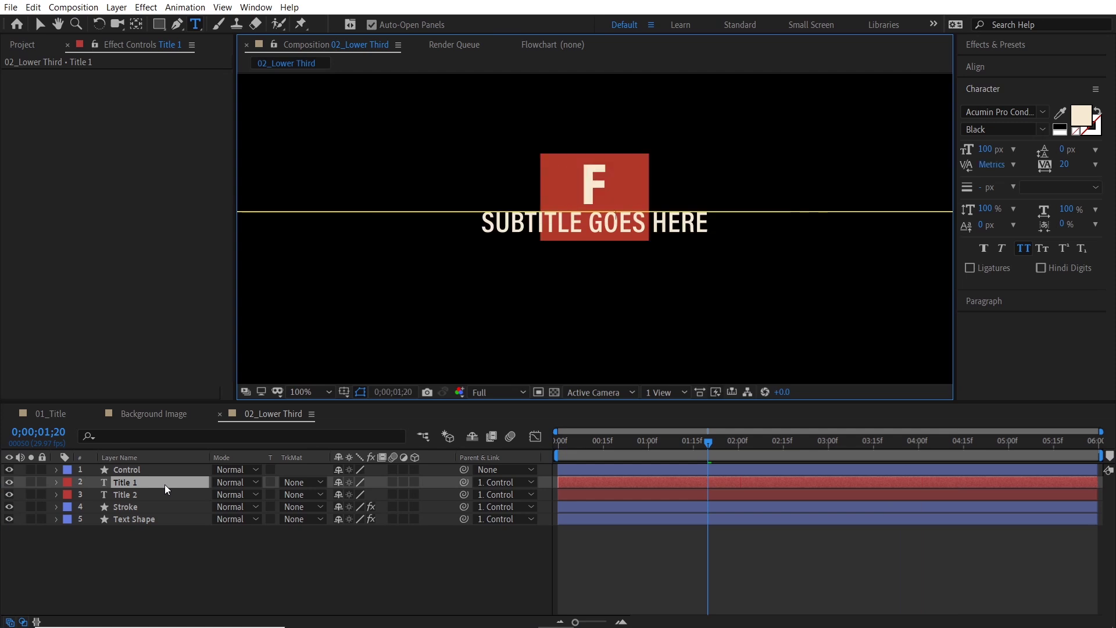
pyautogui.write('E')
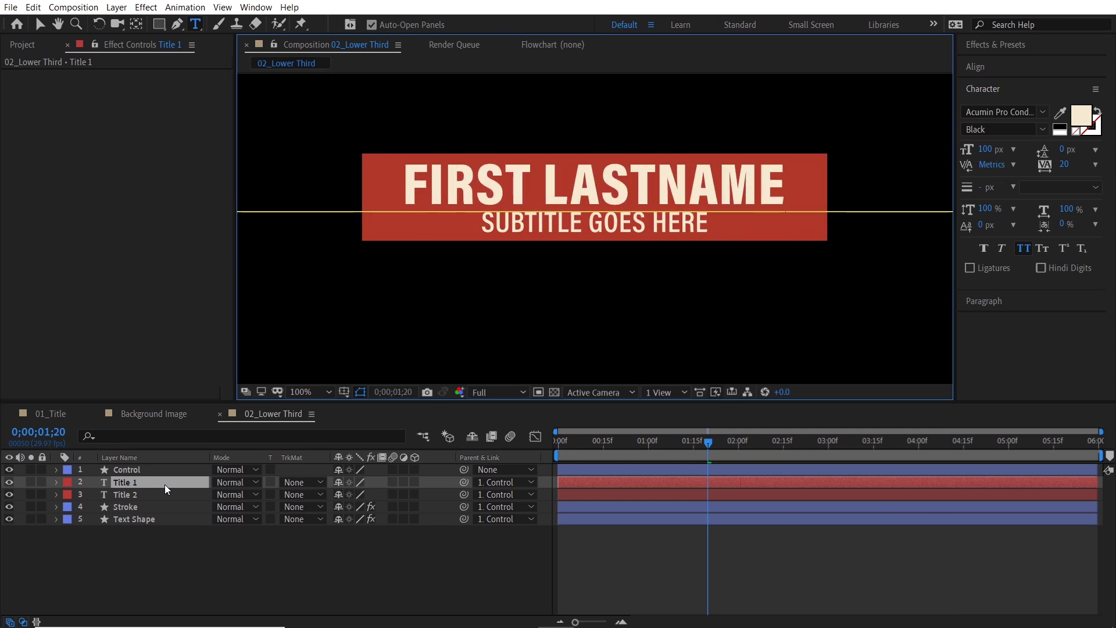
# - Change the Title 2 layer's text to TITLE GOES HERE and preview the composition from the start
pyautogui.doubleClick(153, 494)
pyautogui.write('TITLE GOES HERE')
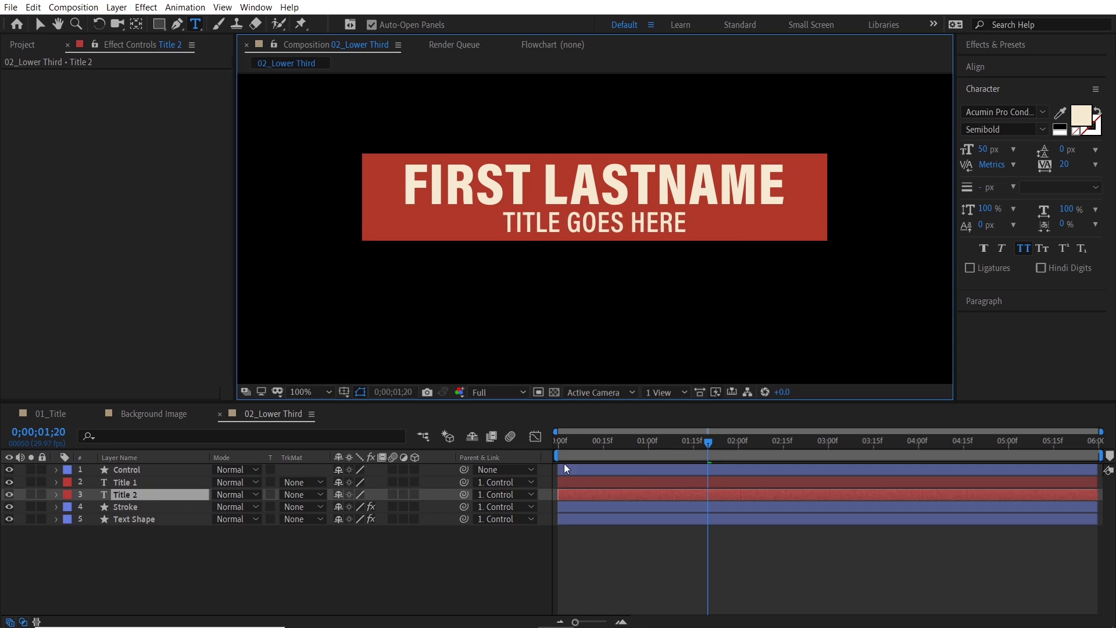
pyautogui.press('Escape')
pyautogui.press('Home')
pyautogui.press('space')
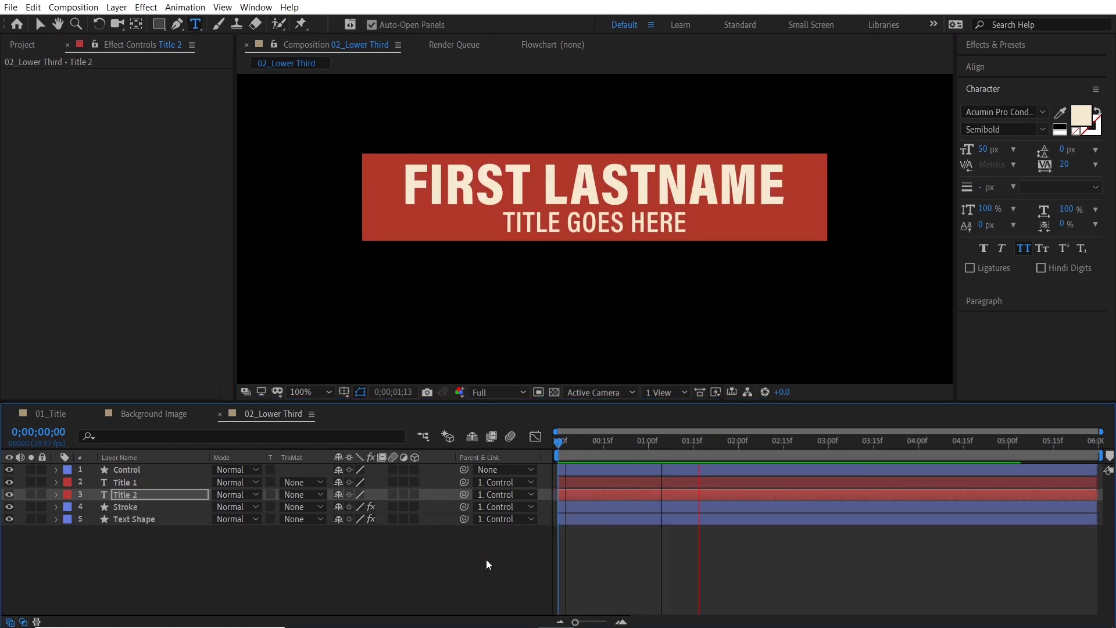
# - Fit the whole frame in view at 50% and show the Title/Action Safe guides
pyautogui.scroll(-4, 618, 304)
pyautogui.scroll(2, 620, 306)
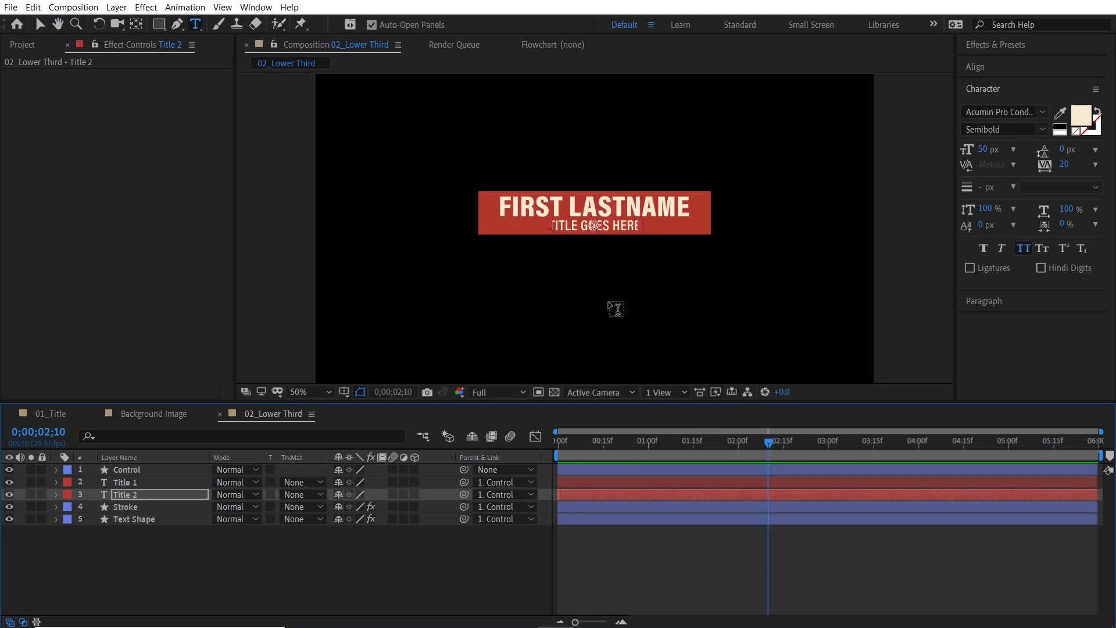
pyautogui.click(344, 391)
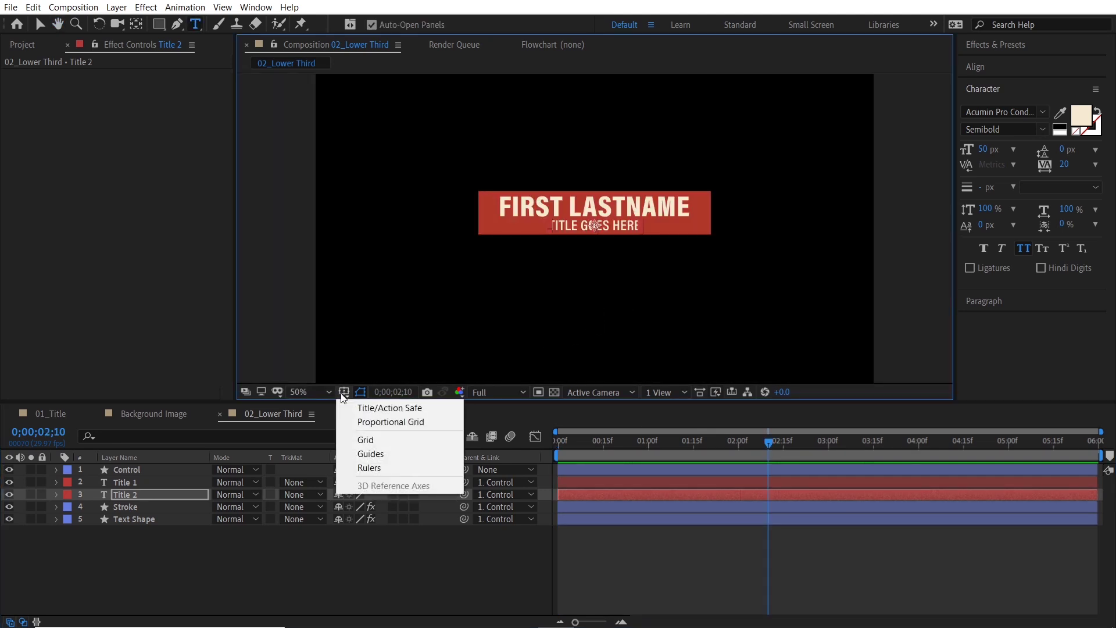
pyautogui.click(401, 411)
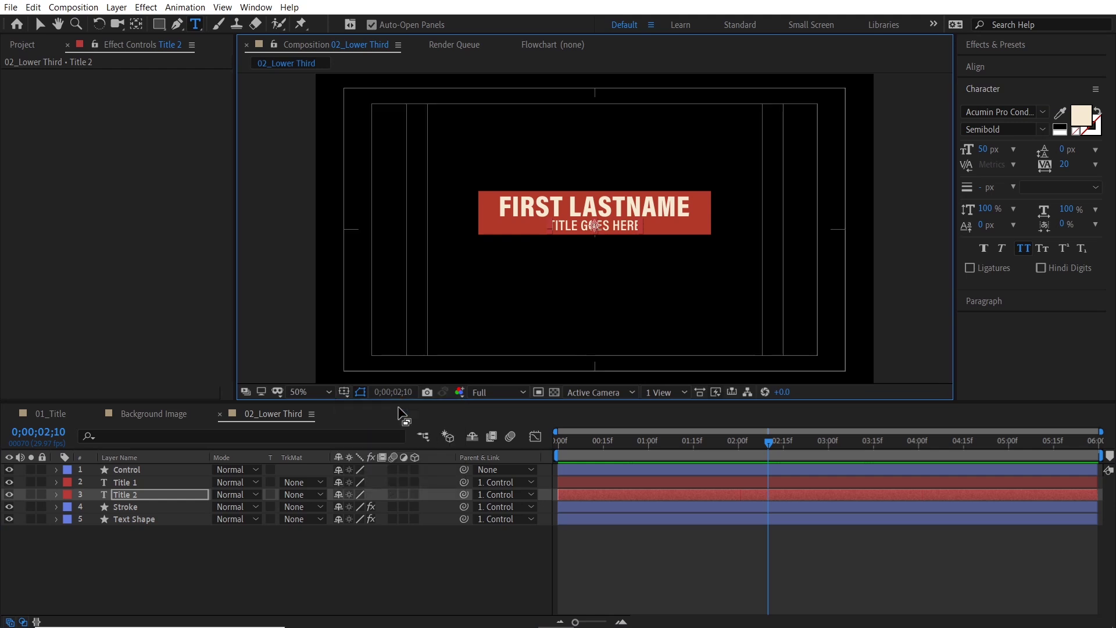
# - Reposition the Control layer to 533, 964 so the lower third sits in the frame's lower-left corner
pyautogui.click(155, 469)
pyautogui.press('p')
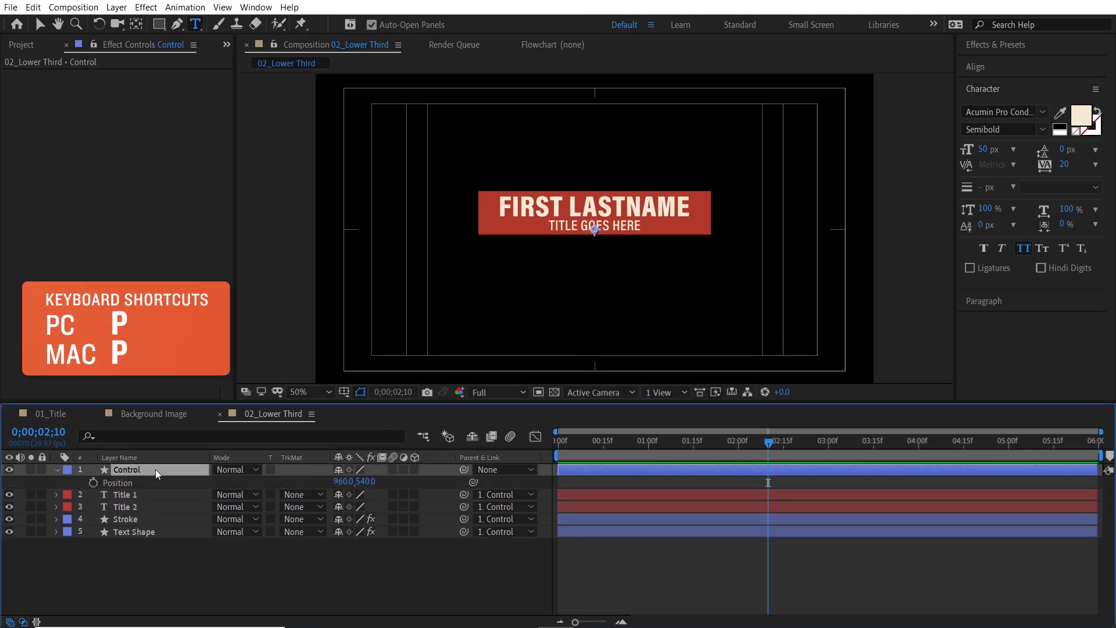
pyautogui.moveTo(367, 482); pyautogui.dragTo(662, 501)
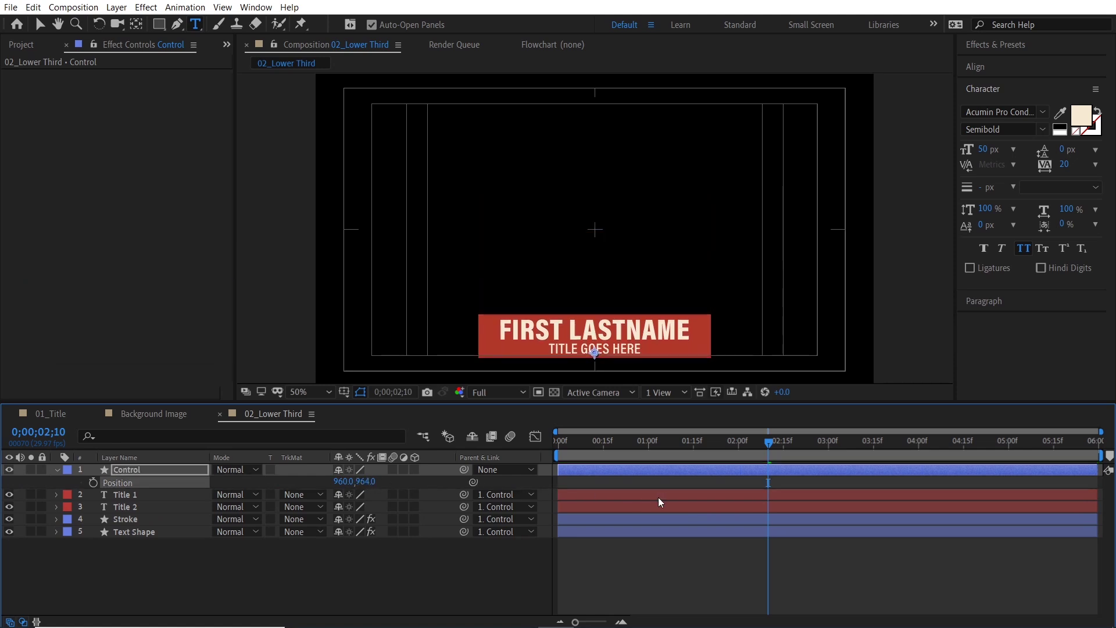
pyautogui.moveTo(341, 480); pyautogui.dragTo(238, 482)
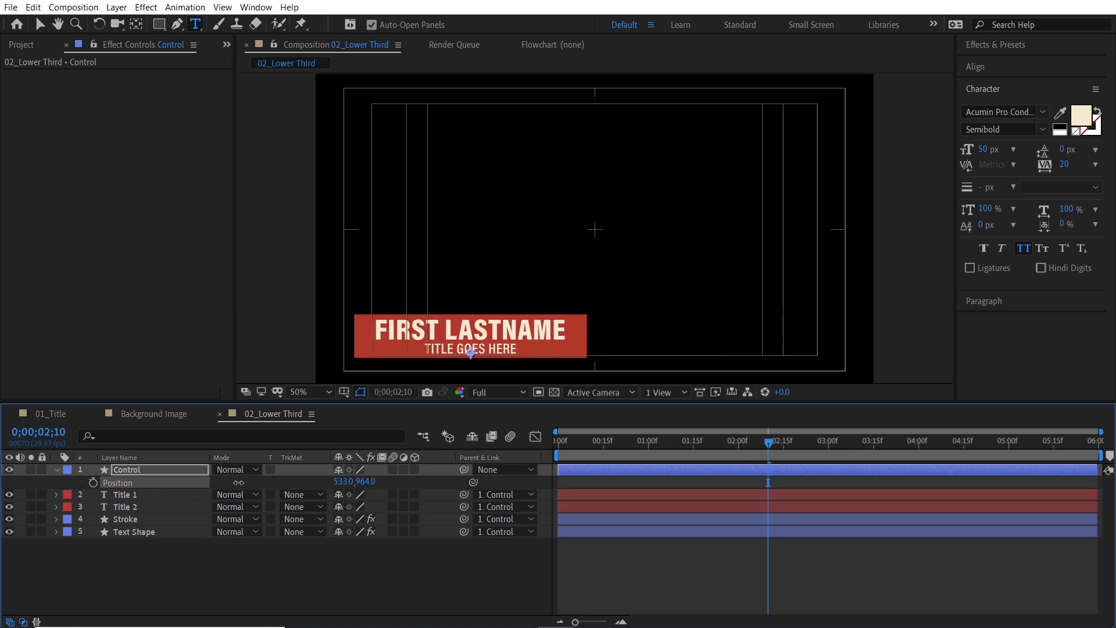
# - Test how the box grows with a long run of repeated ASDF in Title 1, and undo the text change
pyautogui.click(414, 567)
pyautogui.doubleClick(161, 494)
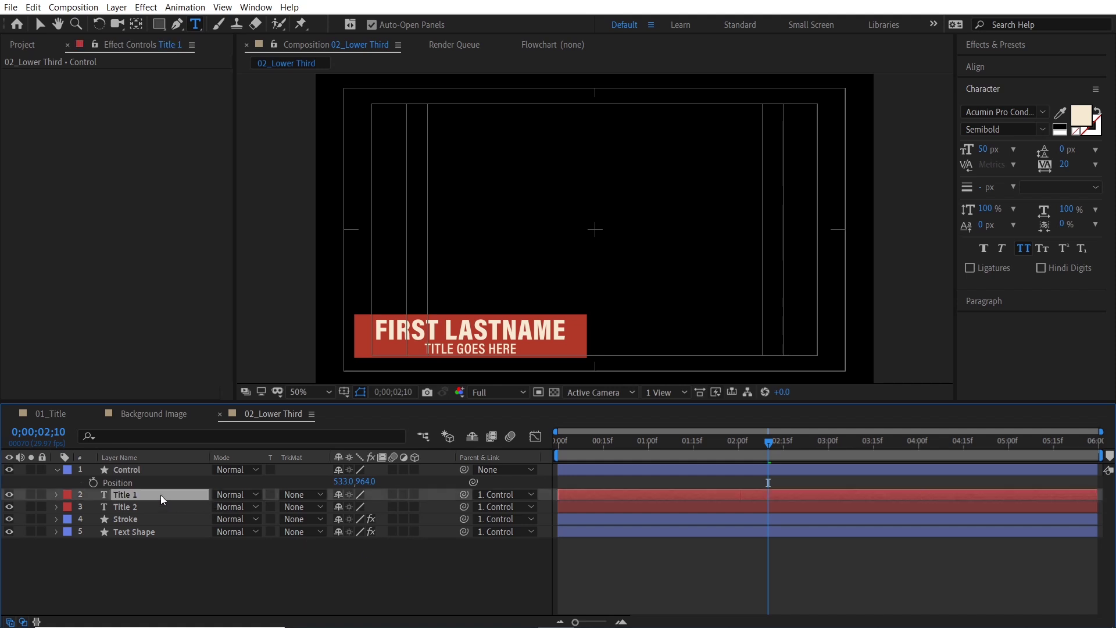
pyautogui.write('ASDFASDFASDFASDFASDFASDFASDF')
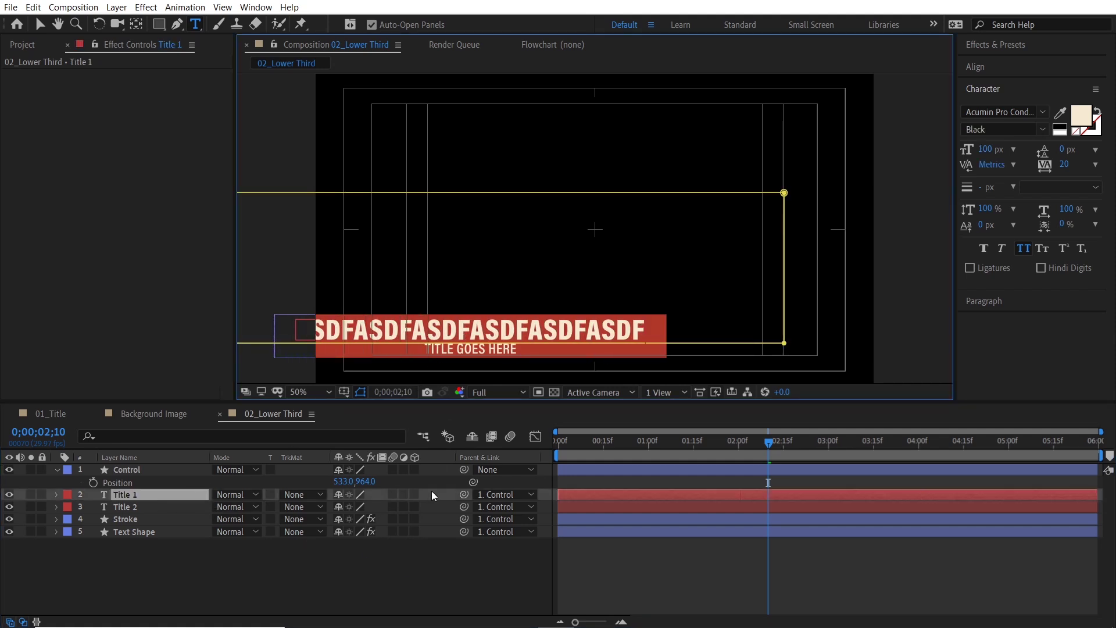
pyautogui.click(423, 552)
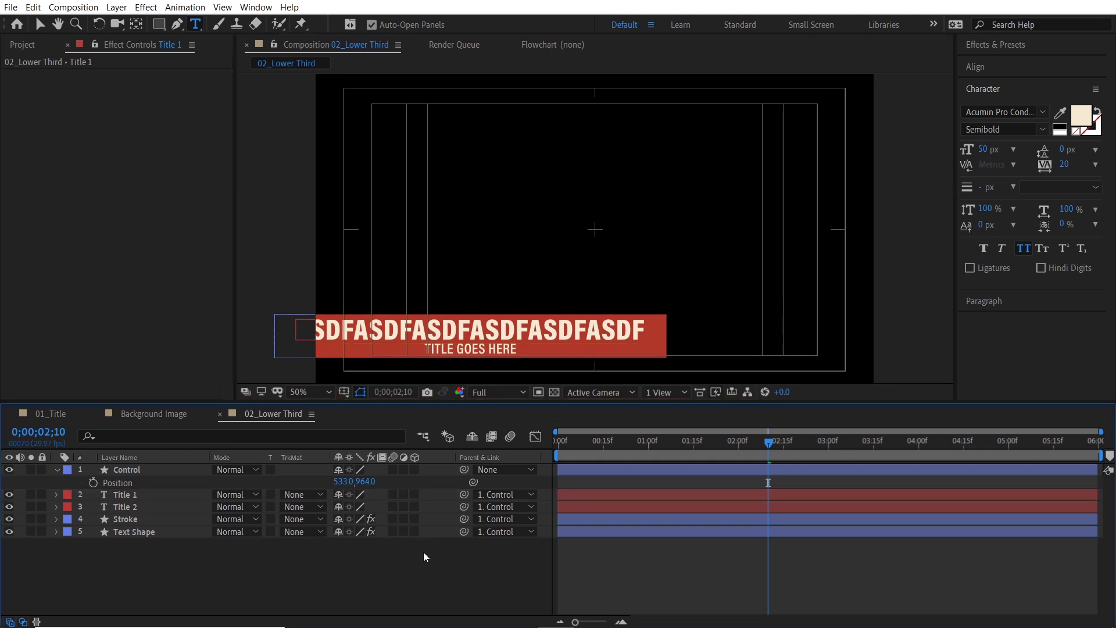
pyautogui.hotkey('ctrl', 'z')
pyautogui.hotkey('ctrl', 'z')
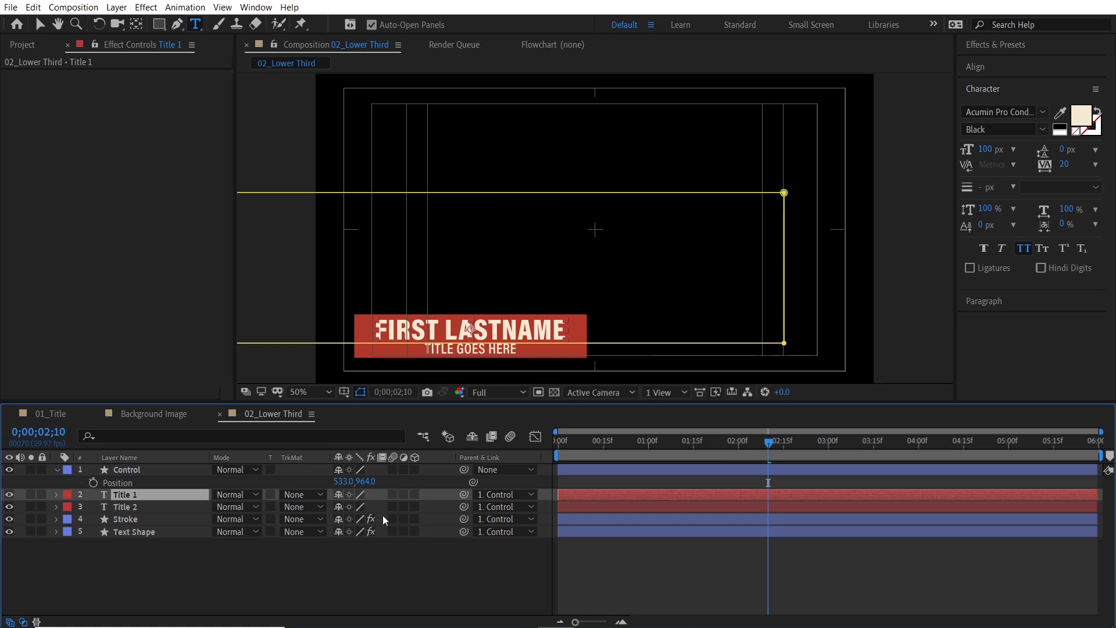
pyautogui.click(397, 563)
# - Separate the dimensions of the Control layer's Position property
pyautogui.press('v')
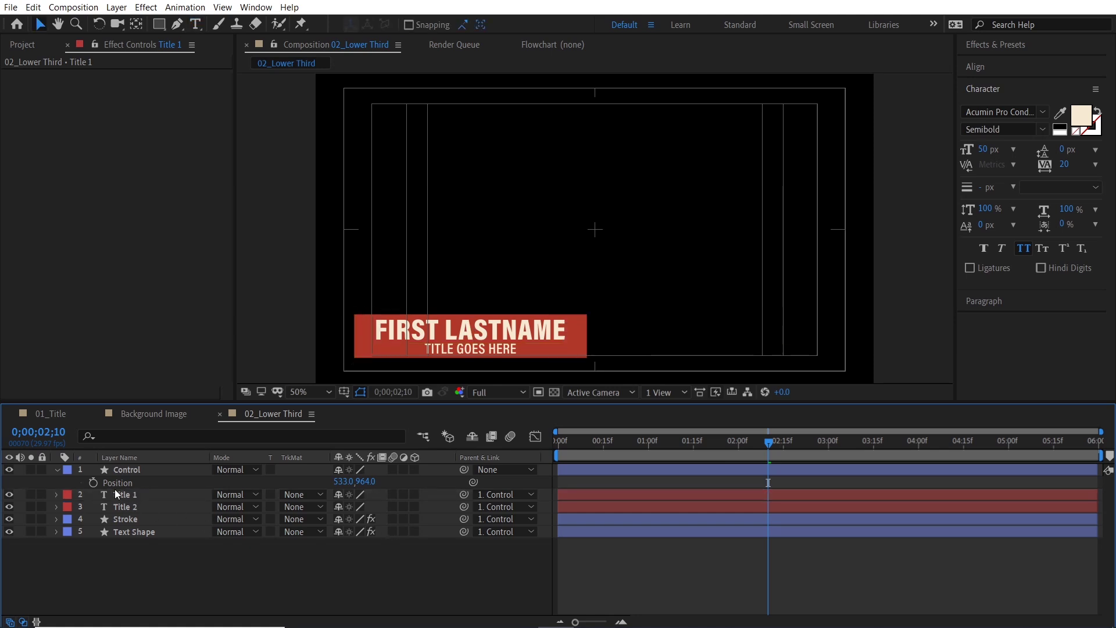
pyautogui.rightClick(132, 485)
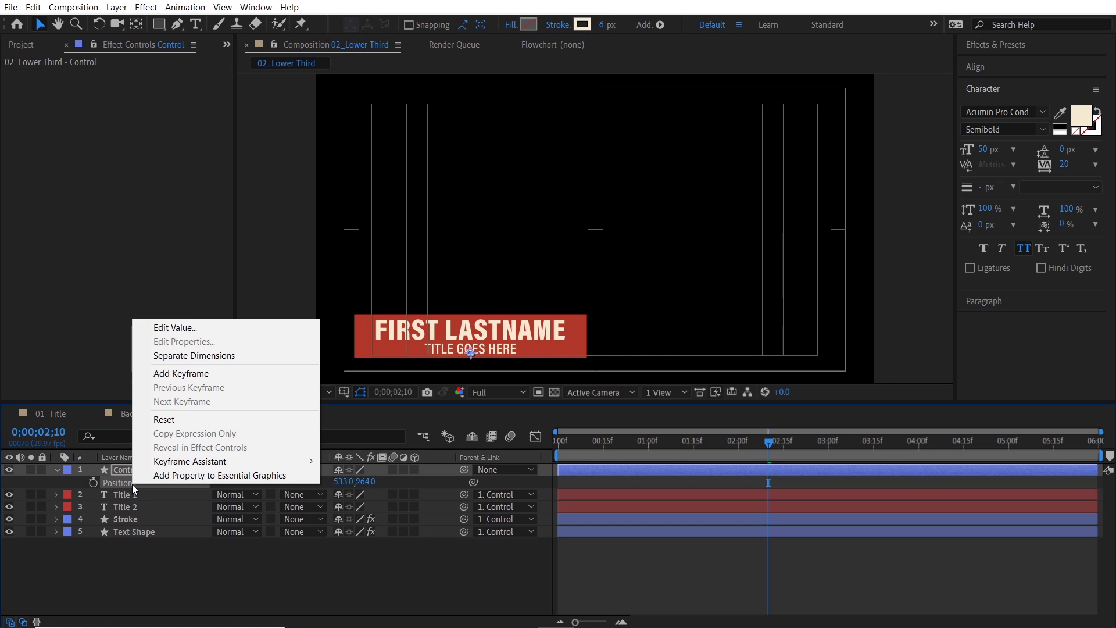
pyautogui.click(223, 356)
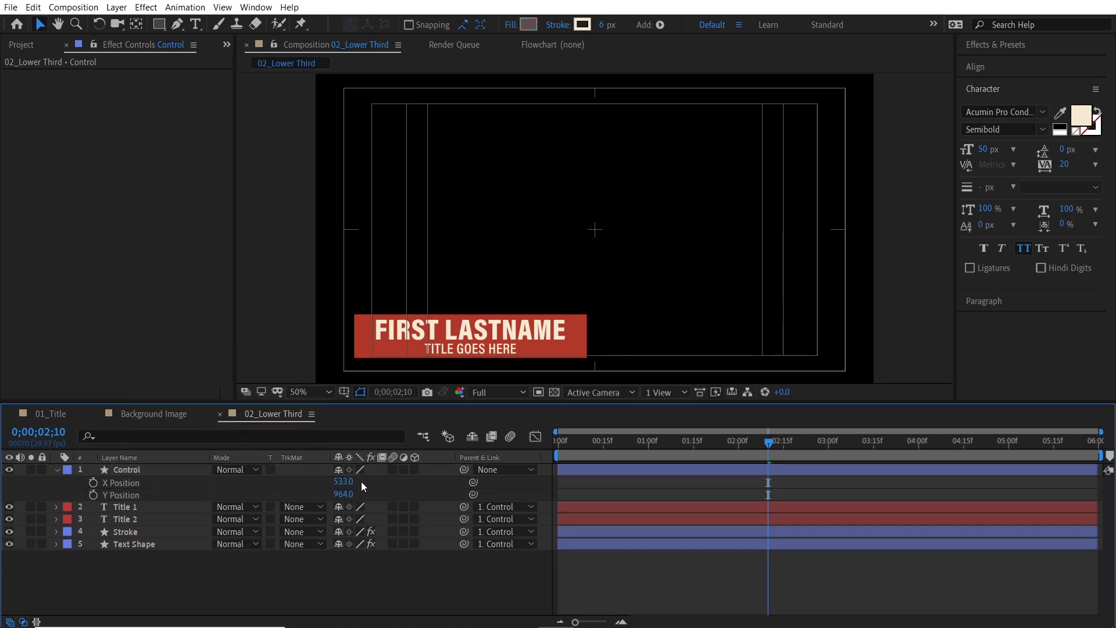
# - Try scrubbing the Control layer's X Position, undo that change, and set X Position to 0
pyautogui.moveTo(361, 481); pyautogui.dragTo(398, 484)
pyautogui.hotkey('ctrl', 'z')
pyautogui.hotkey('ctrl', 'z')
pyautogui.hotkey('ctrl', 'z')
pyautogui.click(347, 487)
pyautogui.write('0')
pyautogui.press('Return')
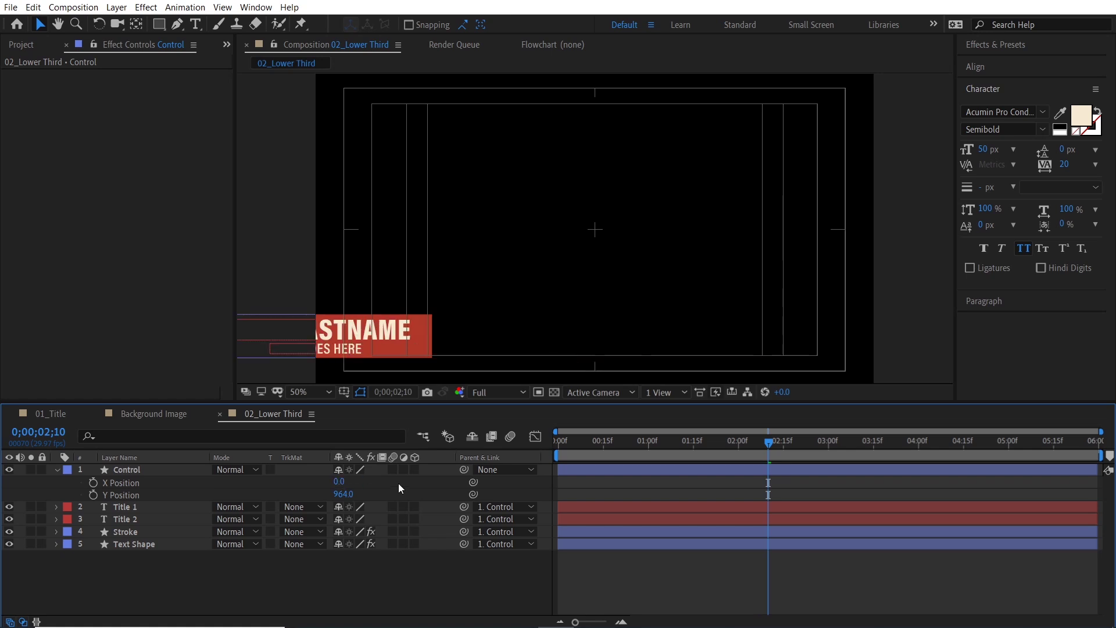
# - Add an expression to the Control layer's X Position that equals Text Shape's X Size slider divided by 2
pyautogui.click(181, 469)
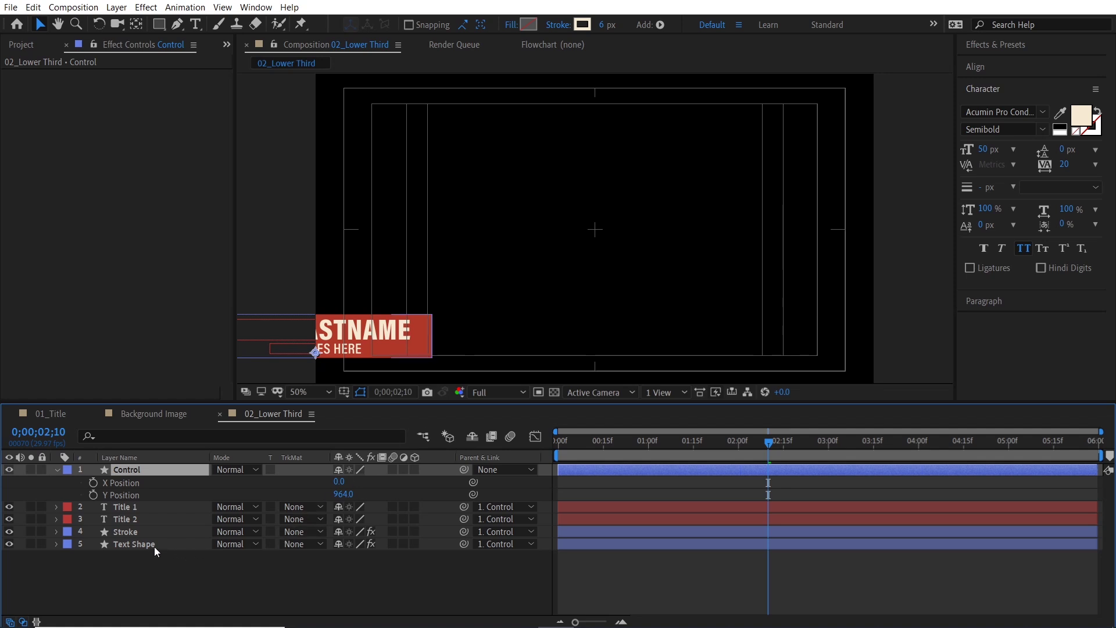
pyautogui.click(168, 543)
pyautogui.press('e')
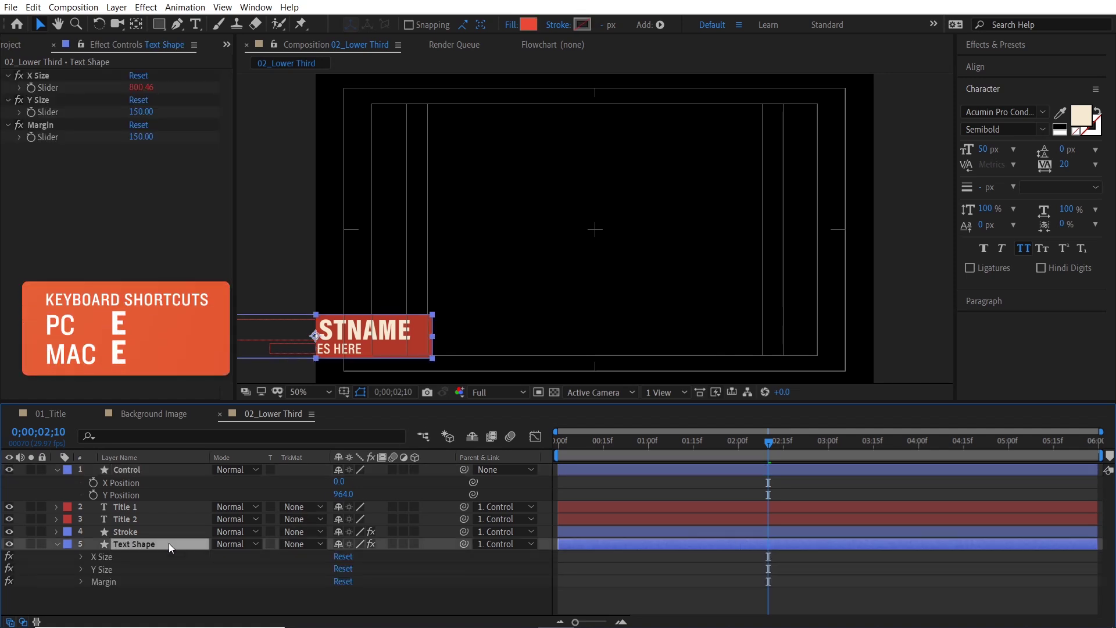
pyautogui.click(82, 556)
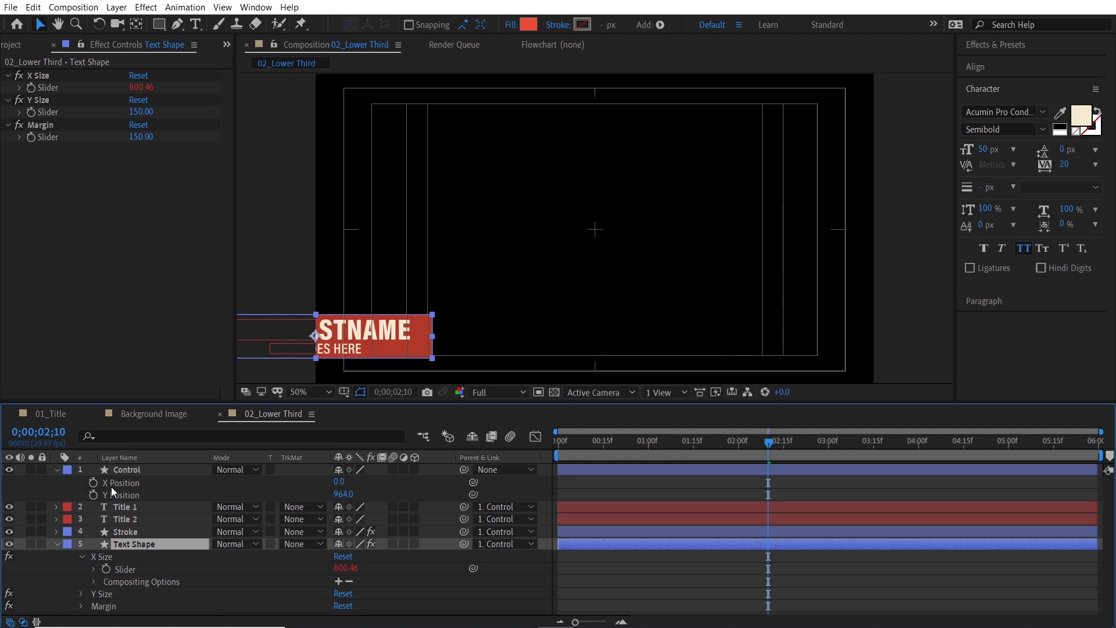
pyautogui.keyDown('alt'); pyautogui.click(93, 482); pyautogui.keyUp('alt')
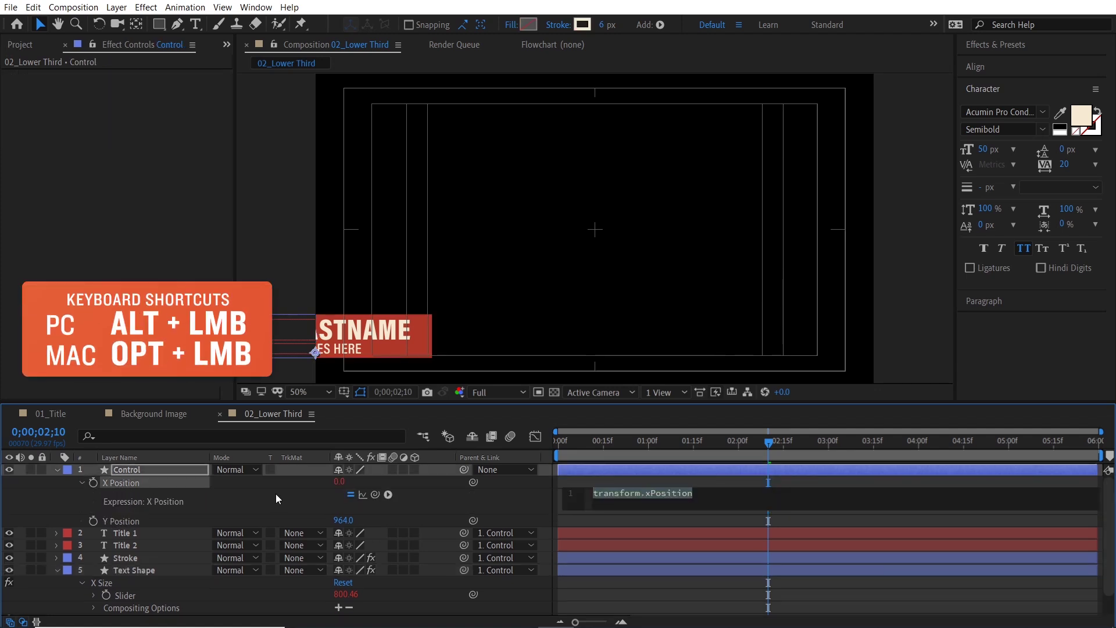
pyautogui.moveTo(372, 493); pyautogui.dragTo(158, 591)
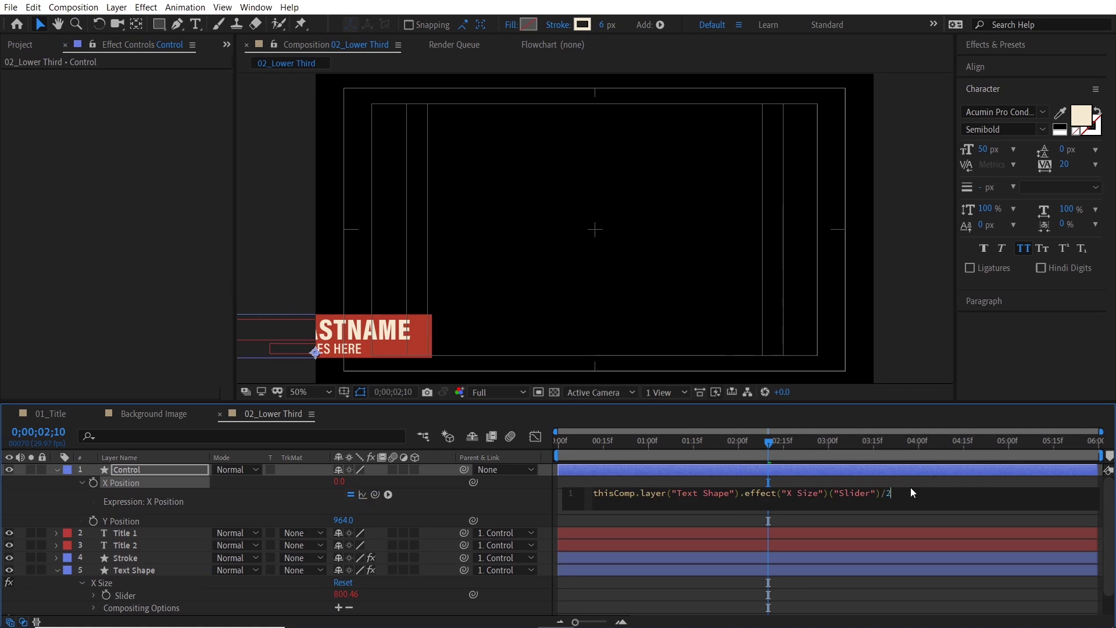
pyautogui.click(518, 503)
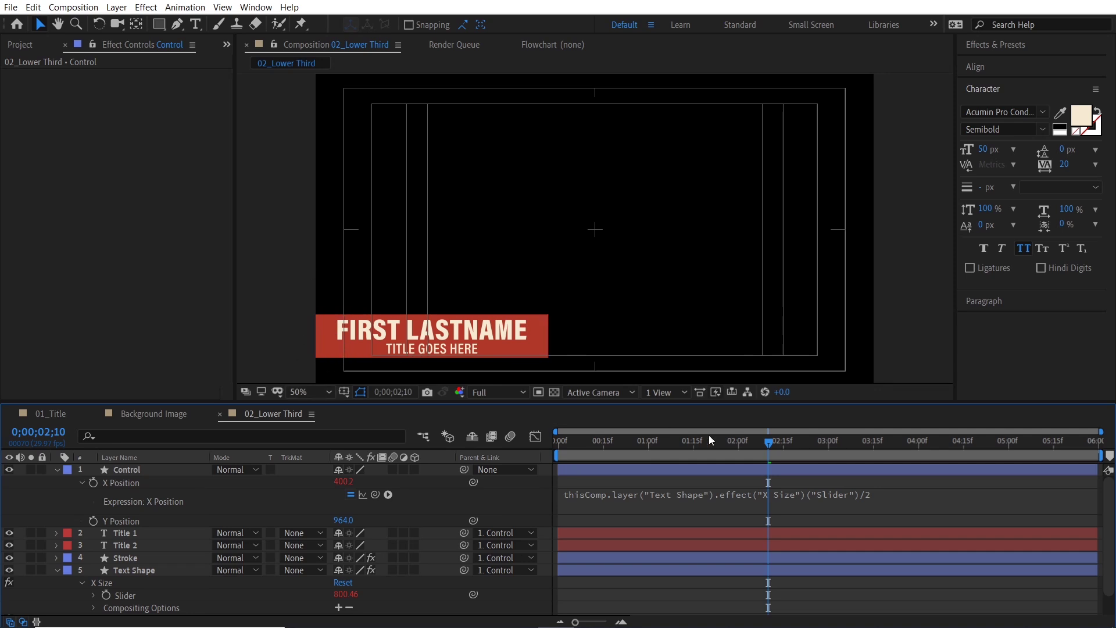
# - Test the alignment by changing the Title 1 text to ONE TWO THREE FOUR
pyautogui.doubleClick(138, 534)
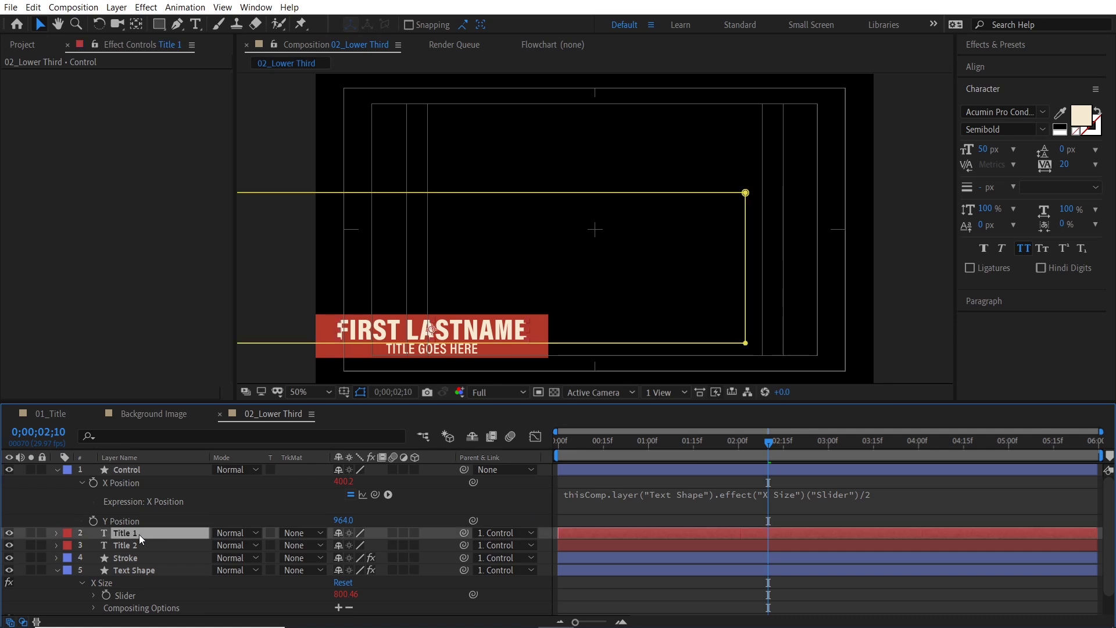
pyautogui.write('ONE TWO THREE FOUR')
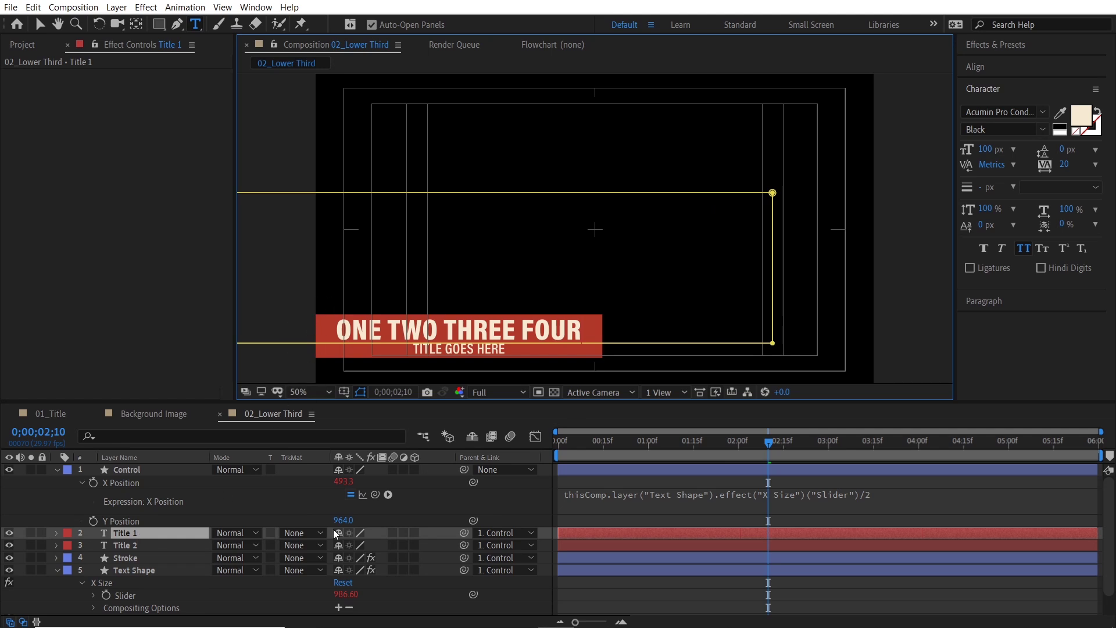
pyautogui.click(487, 512)
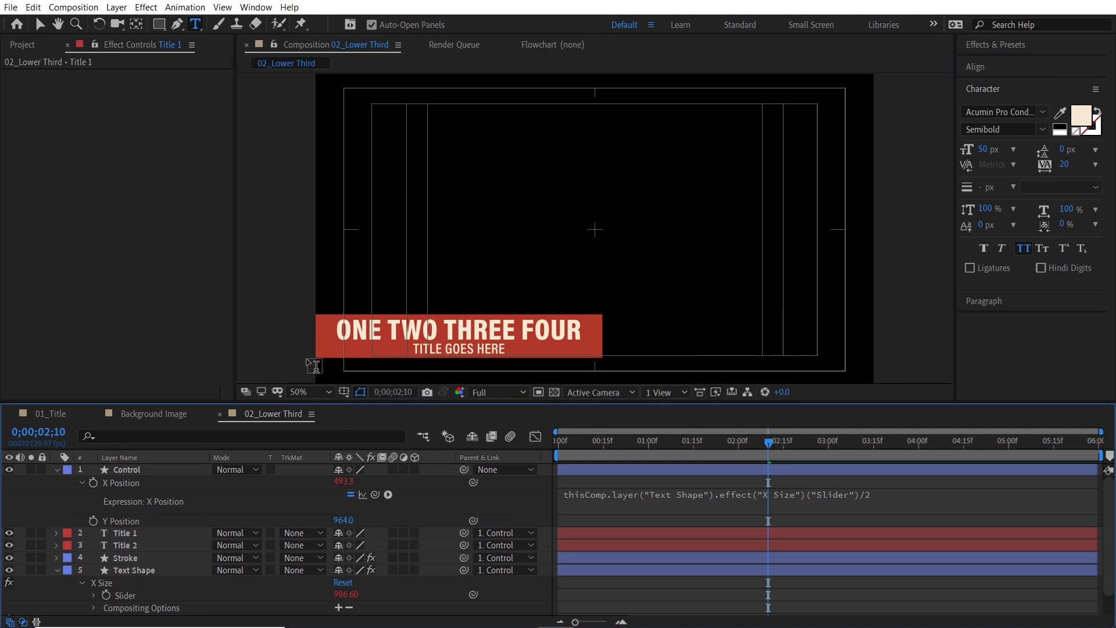
# - Prepend "value + " to the Control layer's X Position expression so its own value acts as an offset
pyautogui.click(584, 495)
pyautogui.click(593, 493)
pyautogui.moveTo(593, 495); pyautogui.dragTo(908, 497)
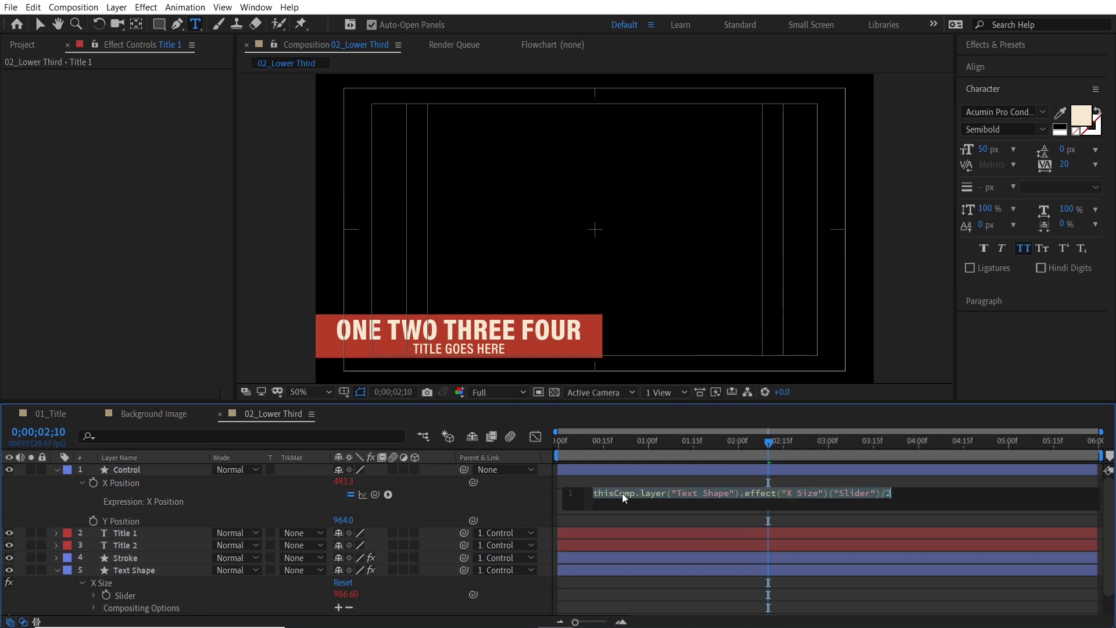
pyautogui.press('Home')
pyautogui.write('value +')
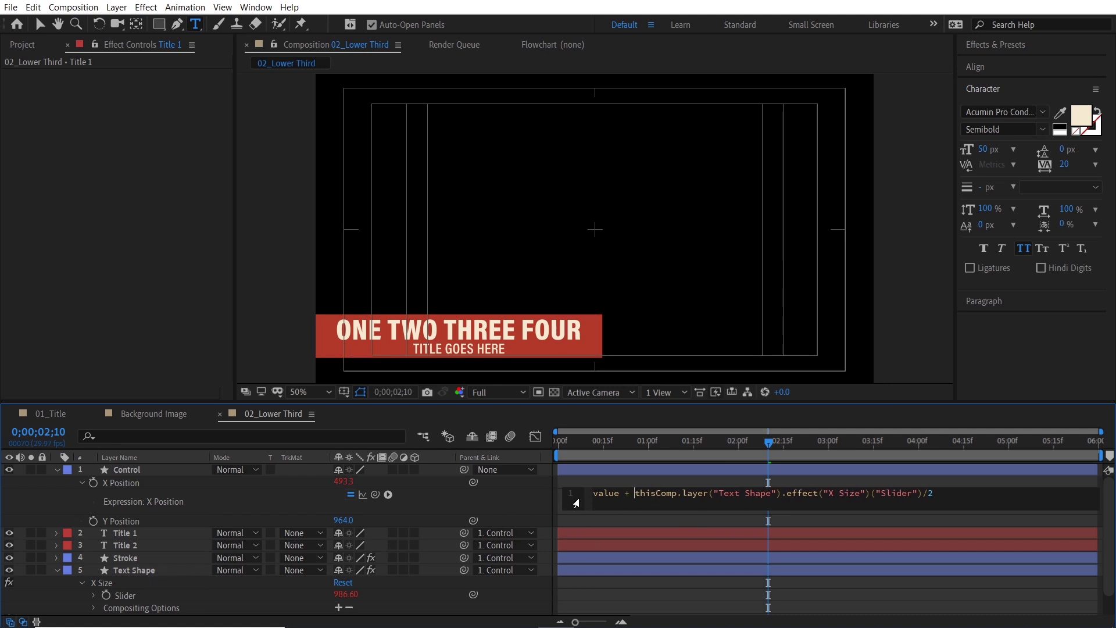
pyautogui.moveTo(618, 494); pyautogui.dragTo(594, 493)
pyautogui.click(344, 489)
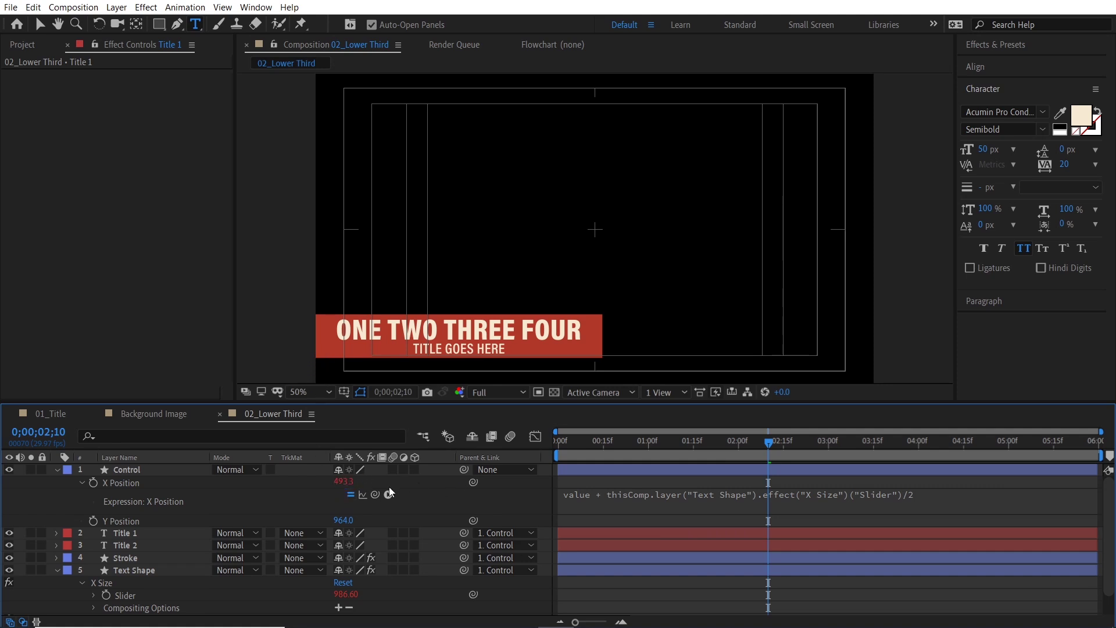
# - Try scrubbing the Control layer's X Position and set it to 150
pyautogui.moveTo(344, 482); pyautogui.dragTo(402, 482)
pyautogui.click(347, 482)
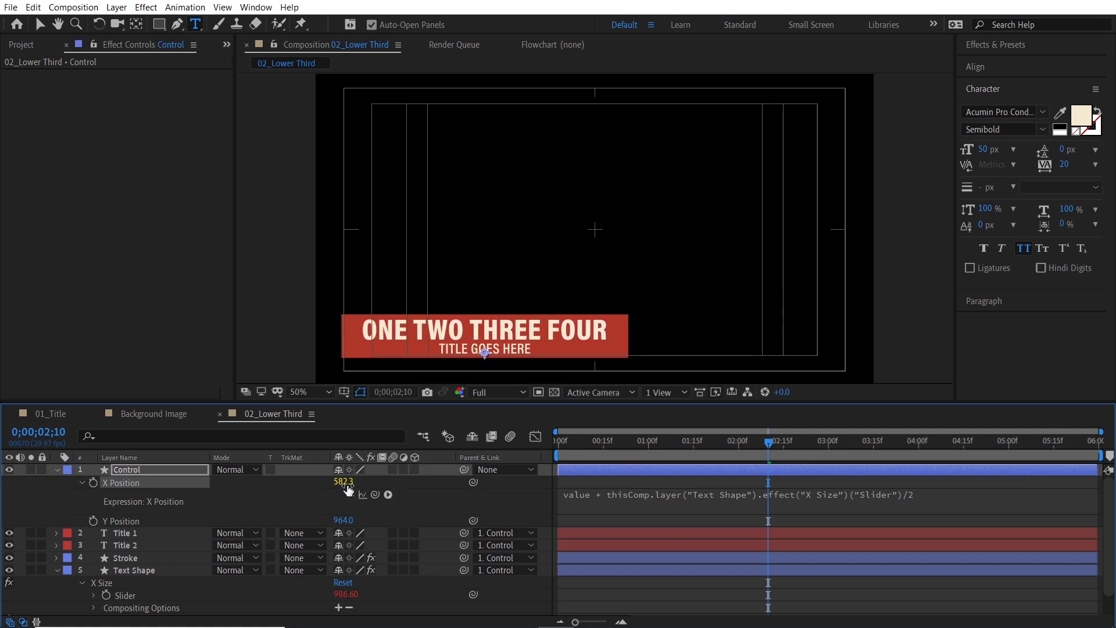
pyautogui.write('150')
pyautogui.click(471, 496)
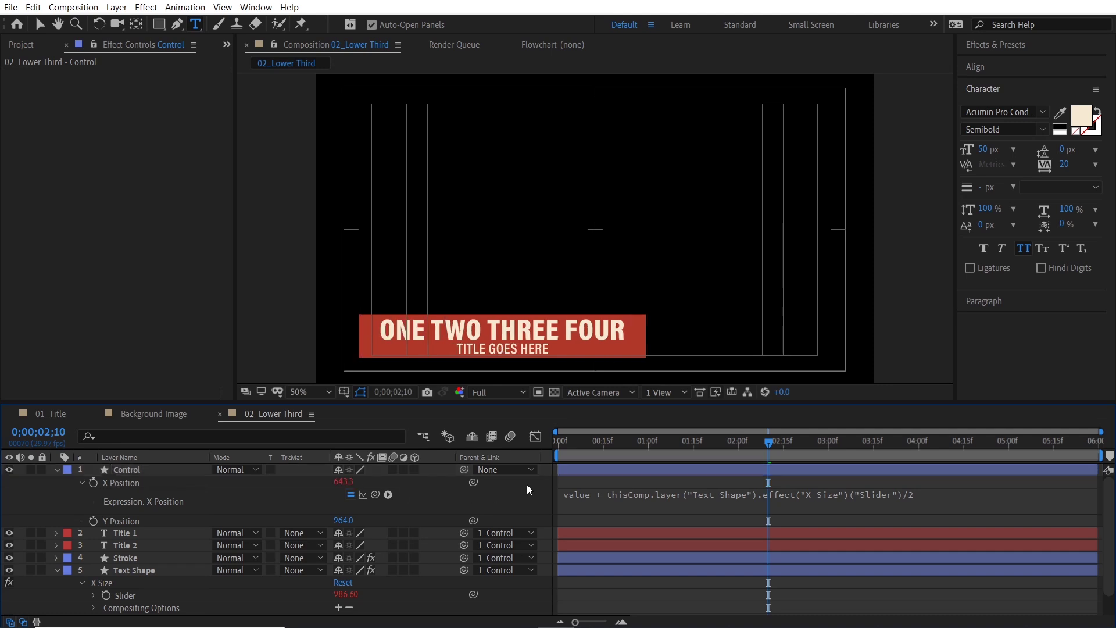
# - Change the Title 1 text back to FIRST LASTNAME
pyautogui.click(159, 532)
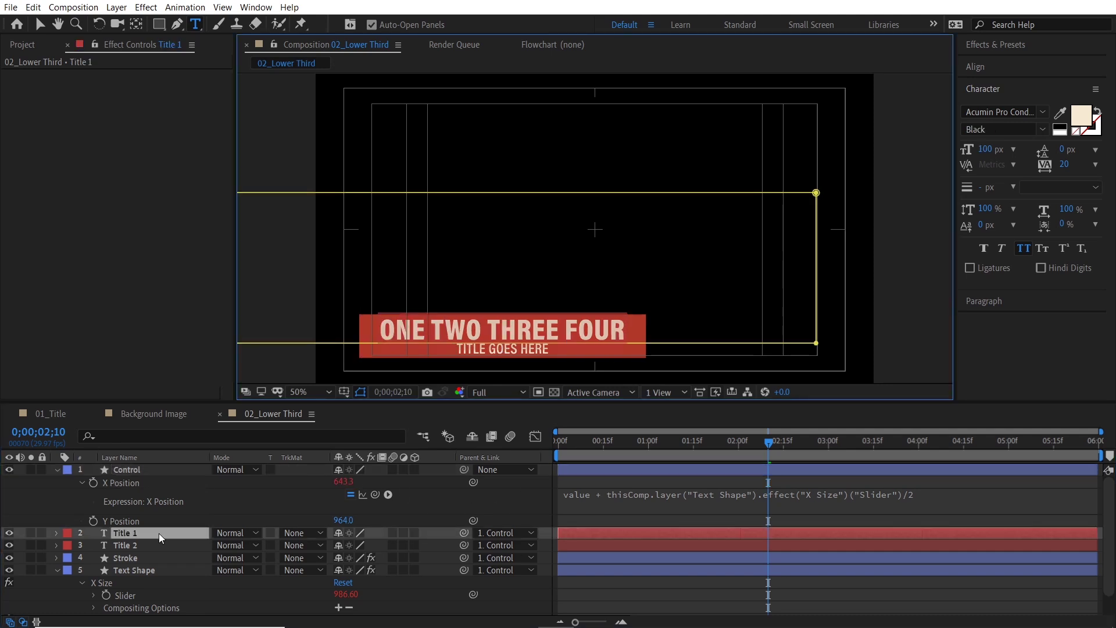
pyautogui.write('FIRST LASTNAME')
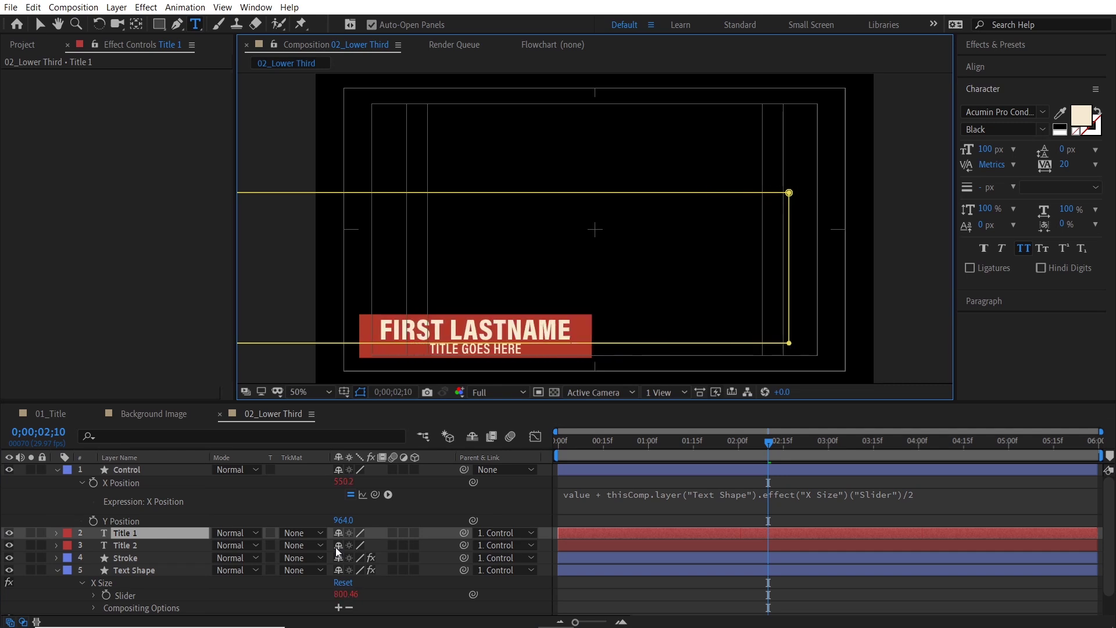
pyautogui.click(489, 507)
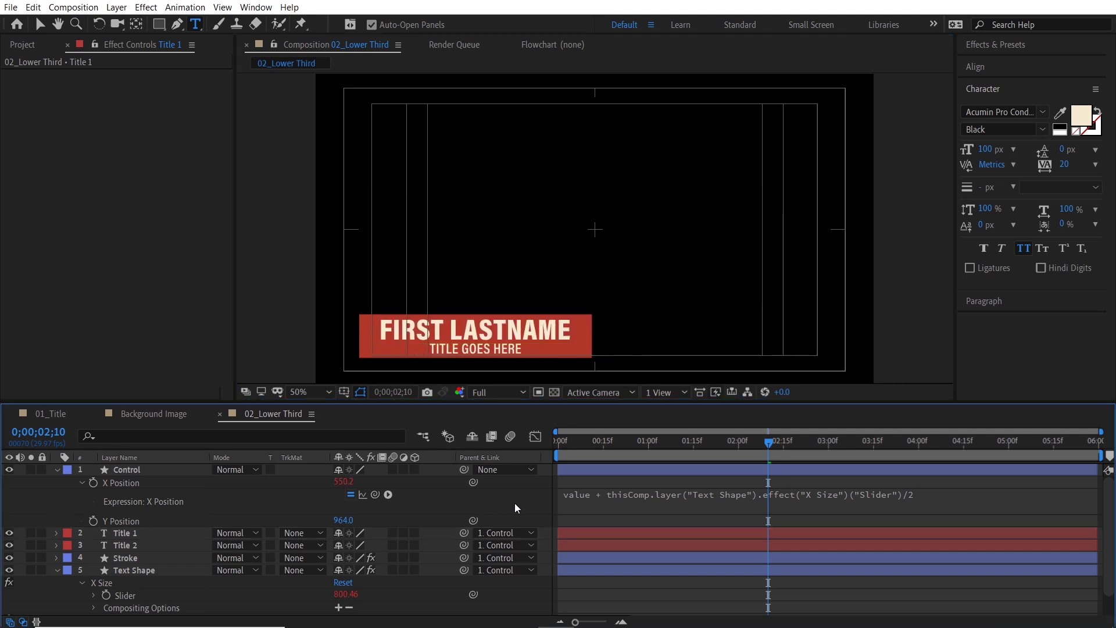
# - Hide the title and action safe guides and preview the lower third animation from the first frame
pyautogui.press('space')
pyautogui.click(665, 449)
pyautogui.press('v')
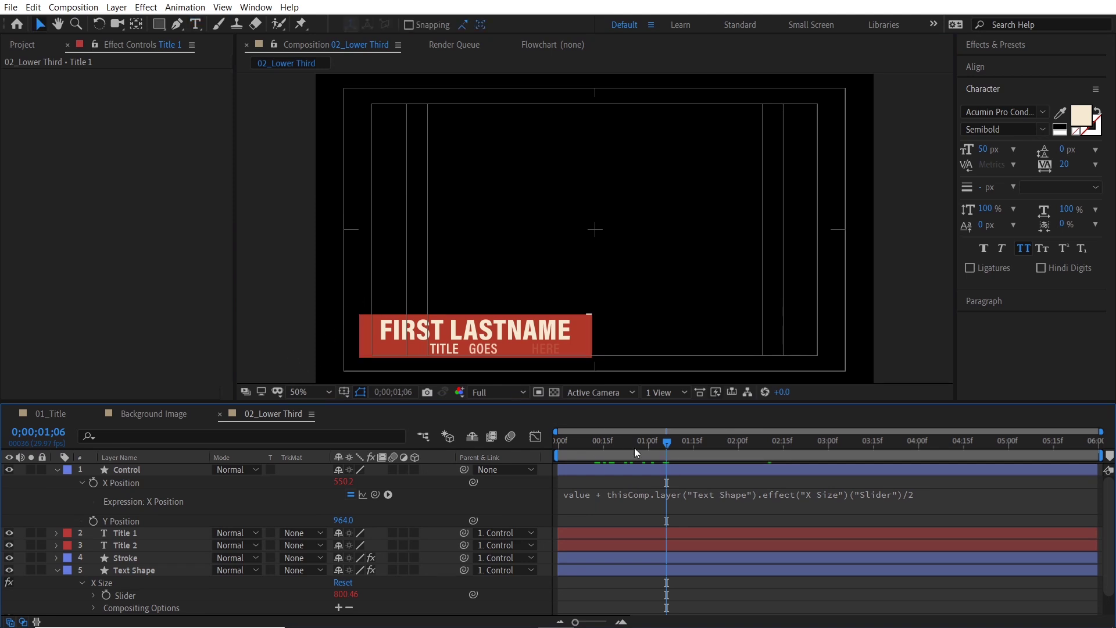
pyautogui.moveTo(634, 446); pyautogui.dragTo(512, 458)
pyautogui.press('space')
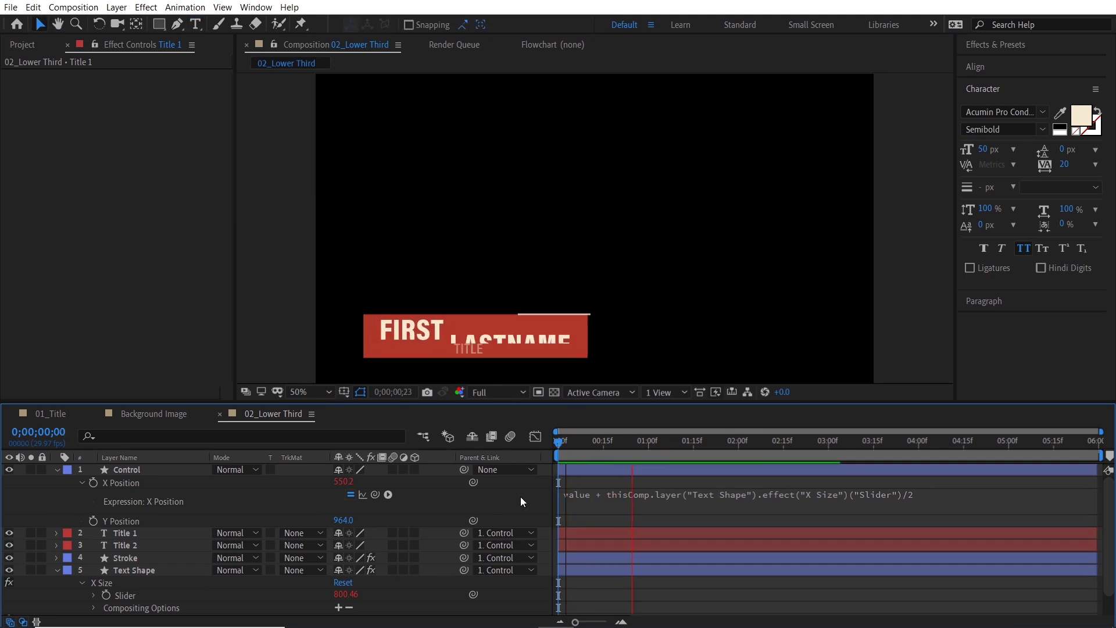
pyautogui.press("'")
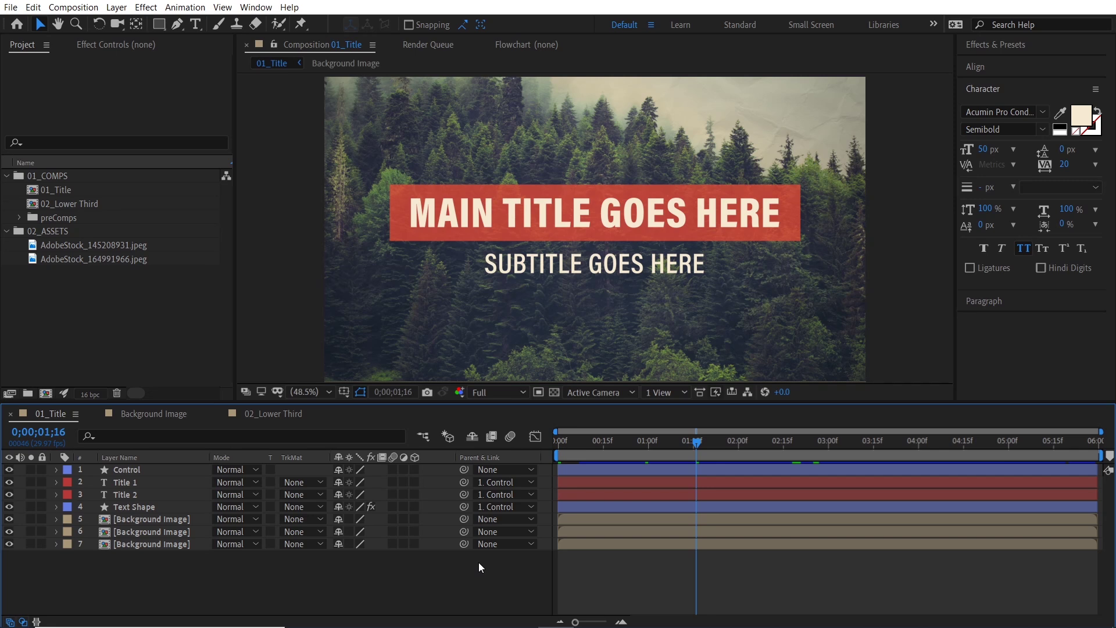
# - Open the 01_Title composition in Essential Graphics and name the template 01_Title
pyautogui.click(72, 192)
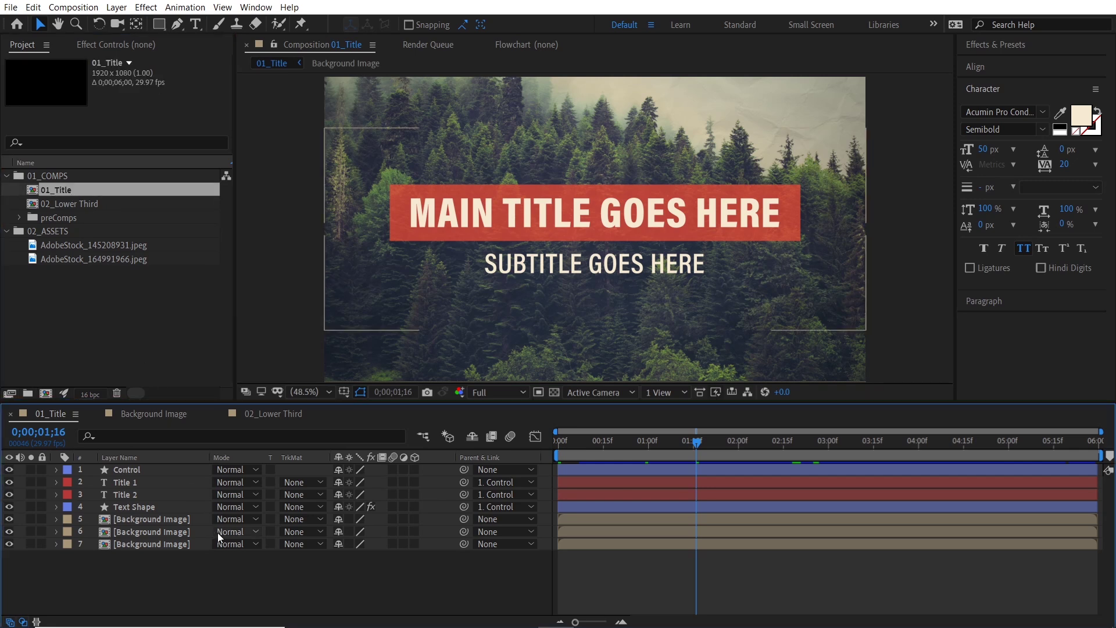
pyautogui.rightClick(302, 580)
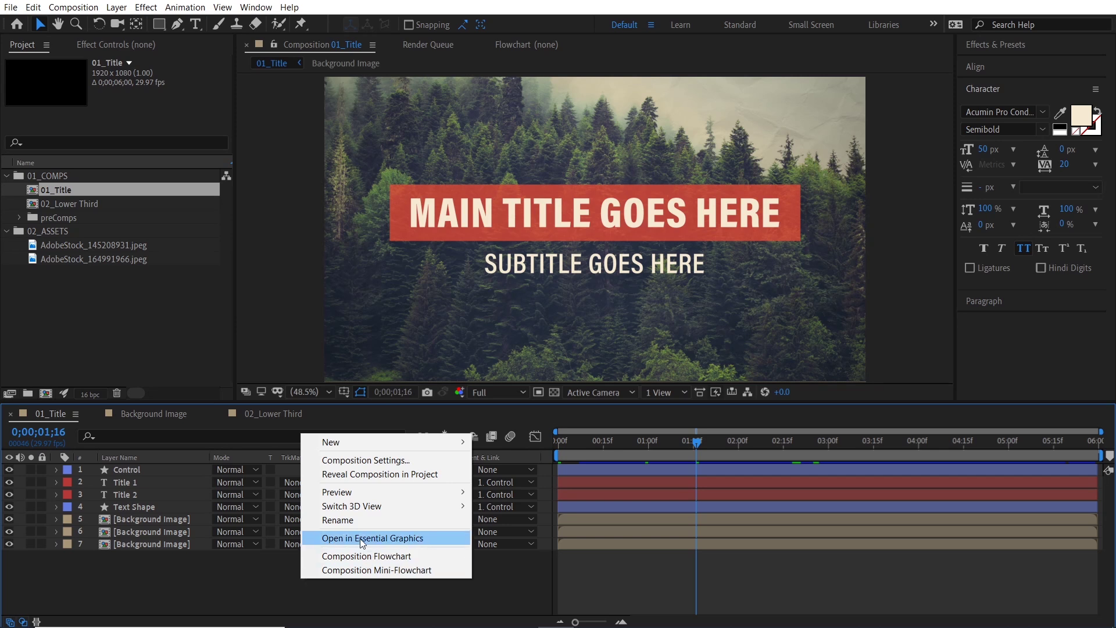
pyautogui.click(381, 537)
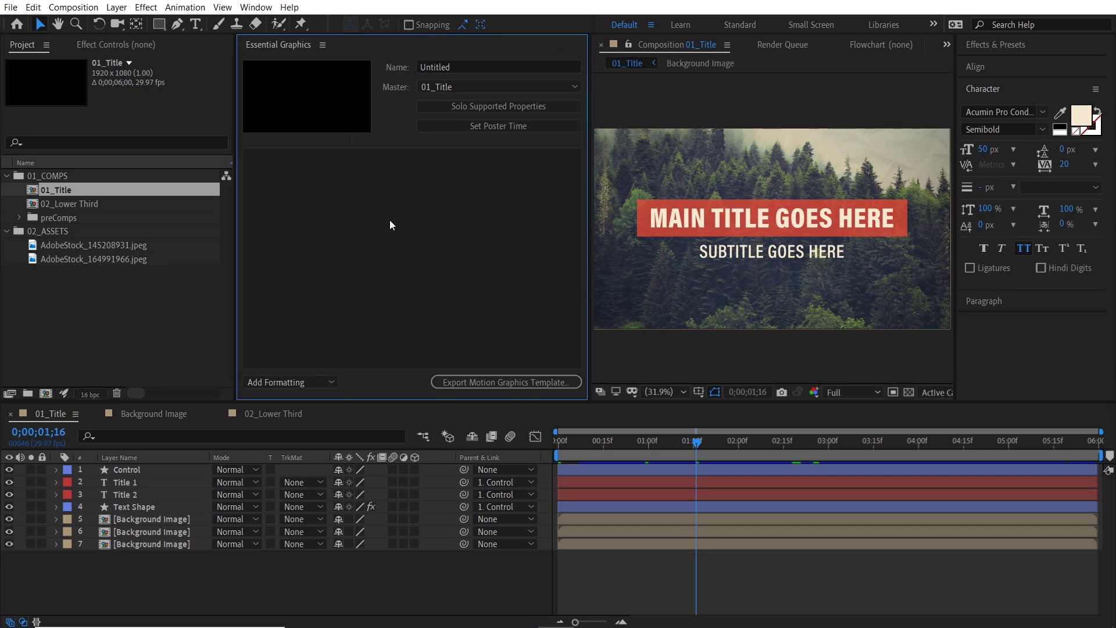
pyautogui.click(470, 67)
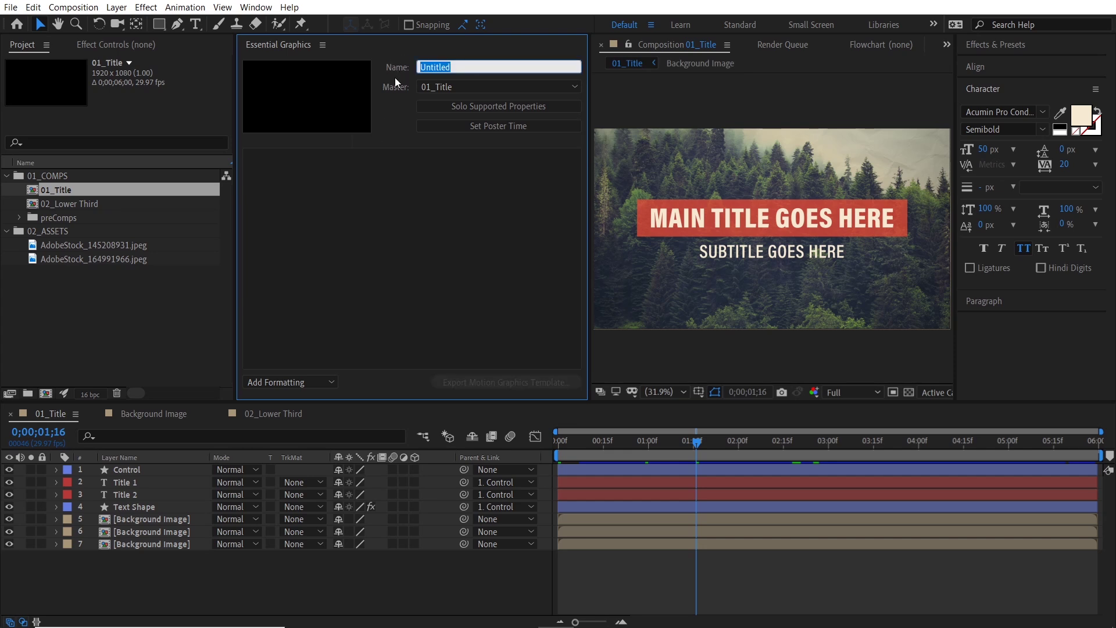
pyautogui.write('01_Title')
pyautogui.click(420, 165)
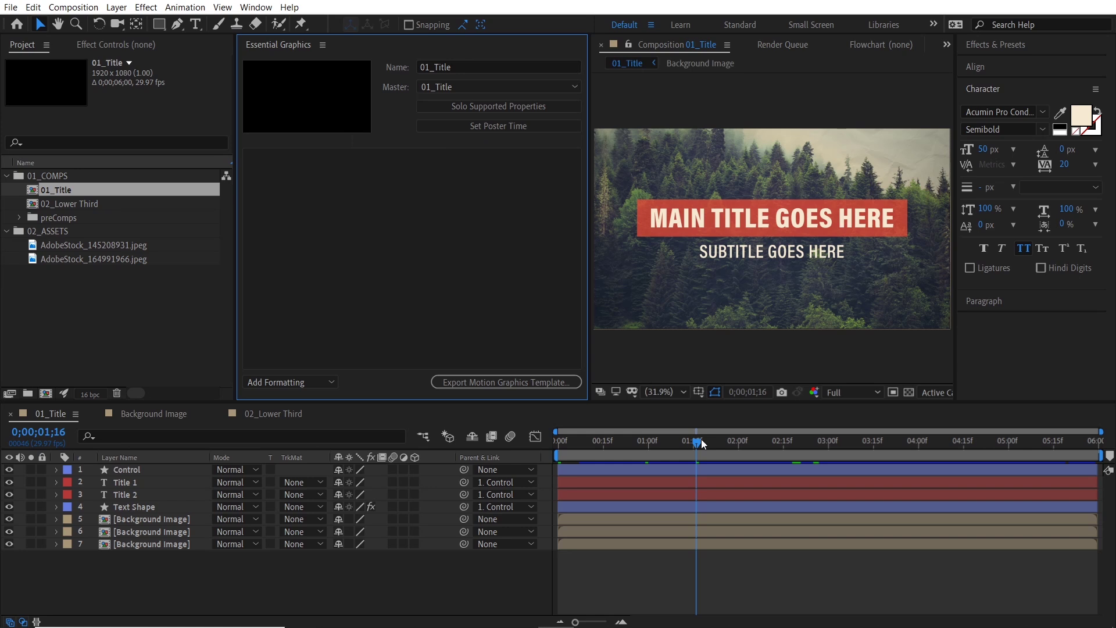
# - Try a poster frame at 0;00;00;16, and set the template's poster time to 0;00;02;12
pyautogui.moveTo(697, 442); pyautogui.dragTo(608, 462)
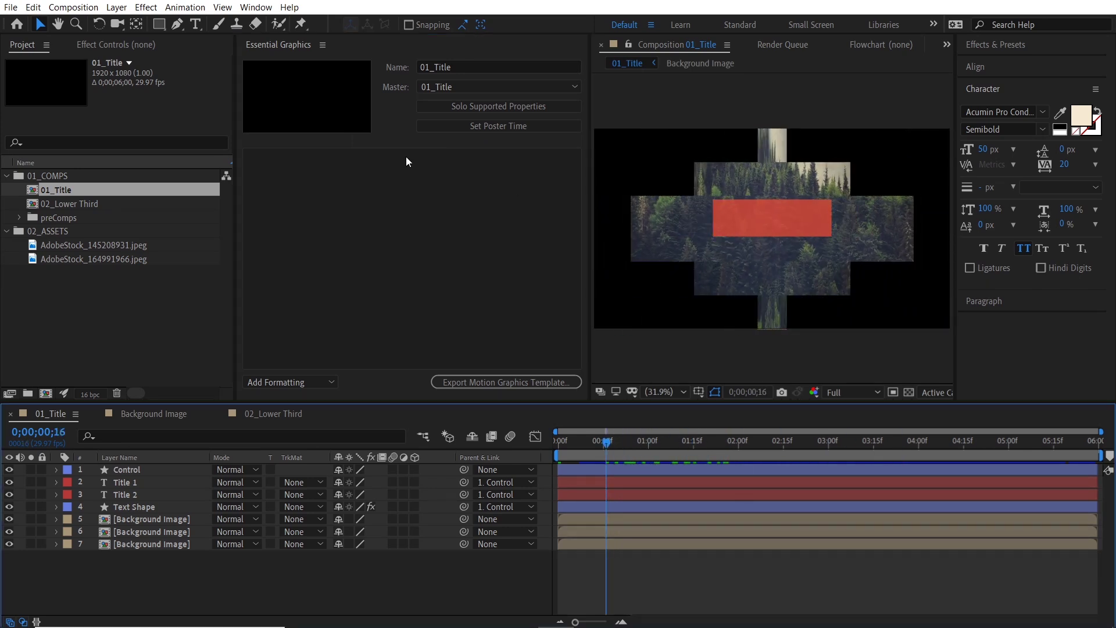
pyautogui.click(477, 127)
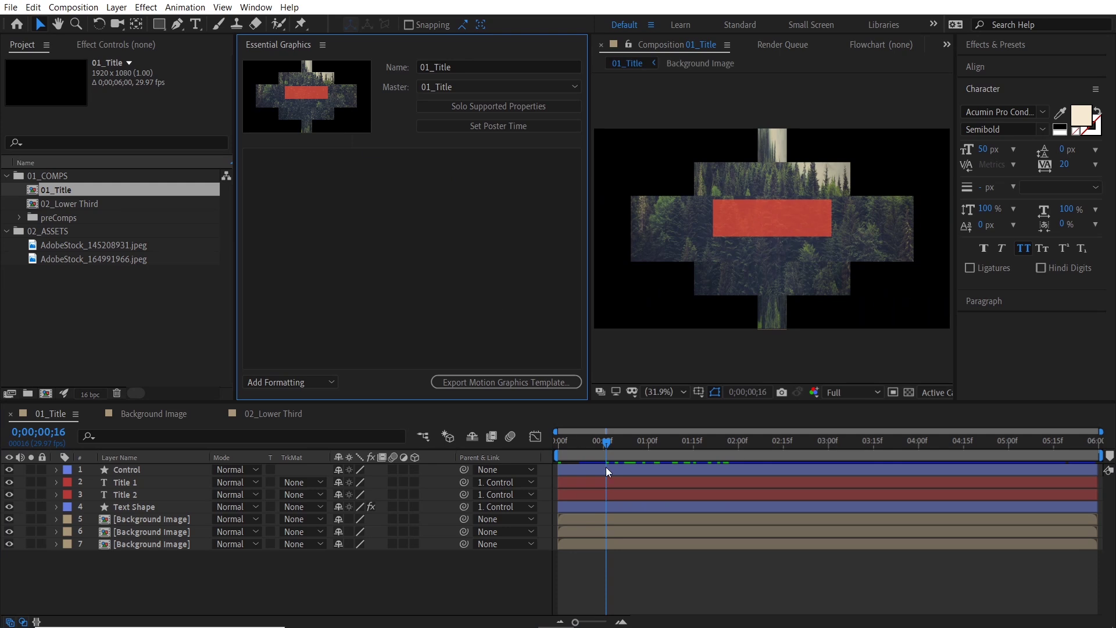
pyautogui.moveTo(621, 442); pyautogui.dragTo(773, 448)
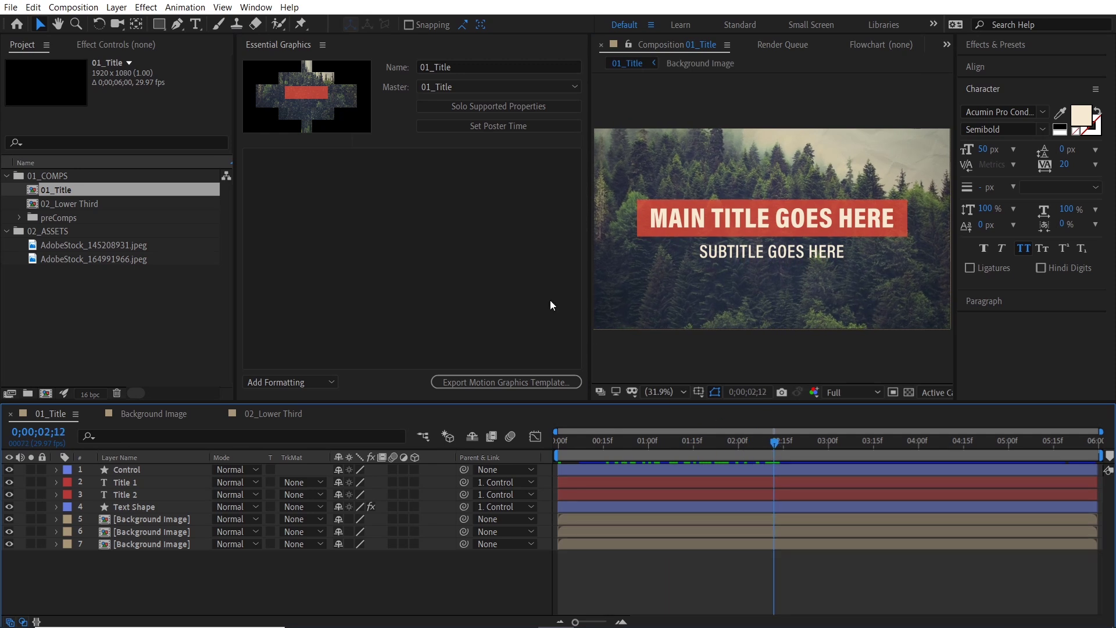
pyautogui.click(482, 128)
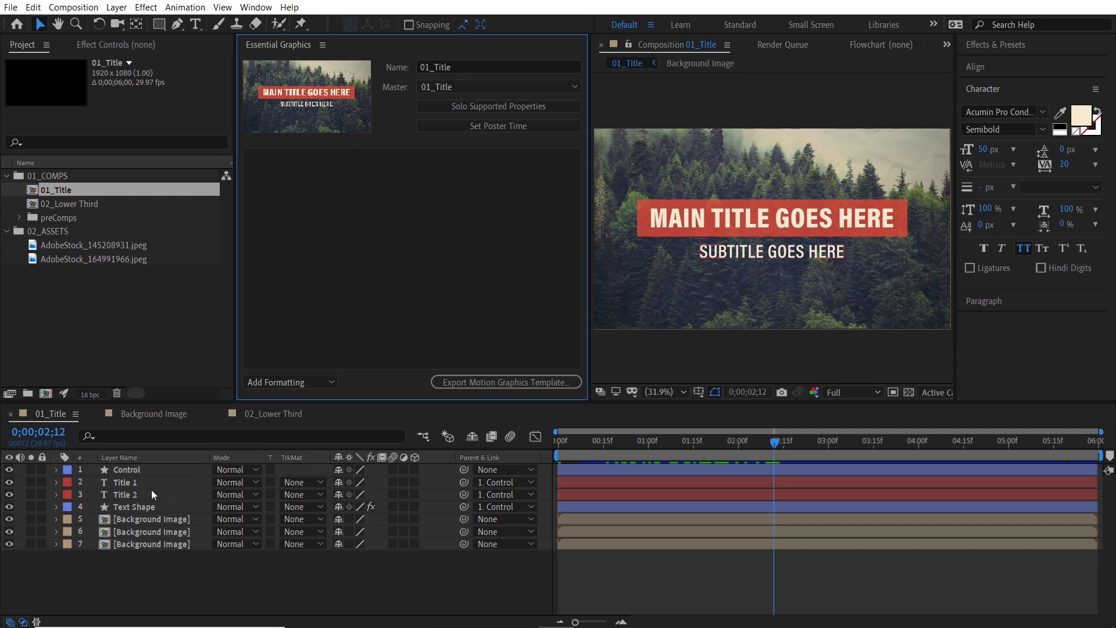
# - Filter the 01_Title timeline by "source text" to isolate the Source Text properties of both titles
pyautogui.click(137, 484)
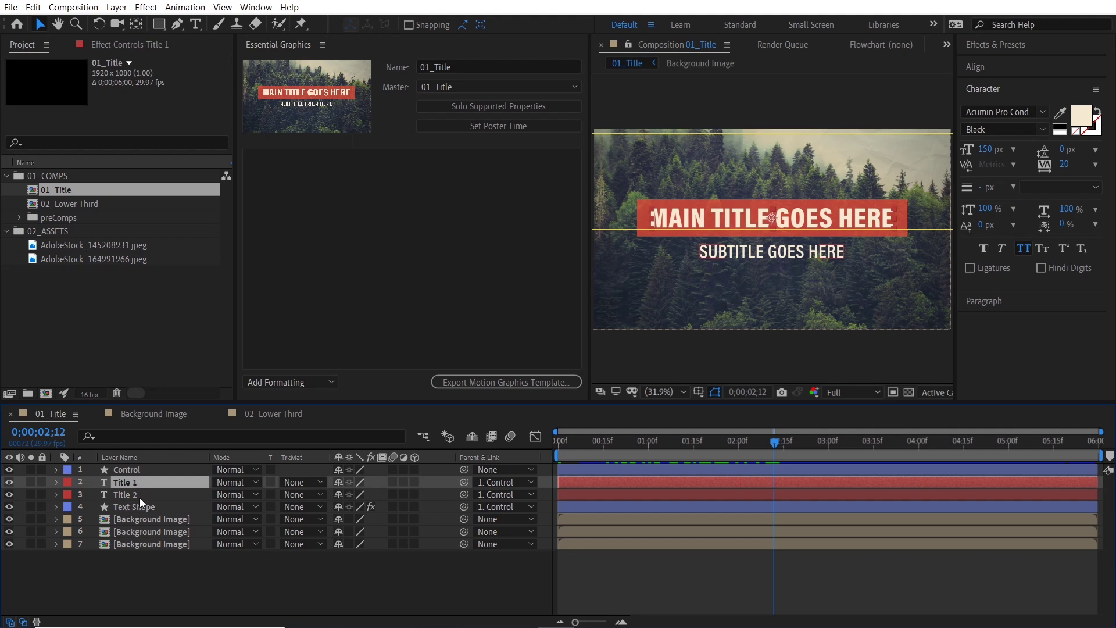
pyautogui.click(140, 495)
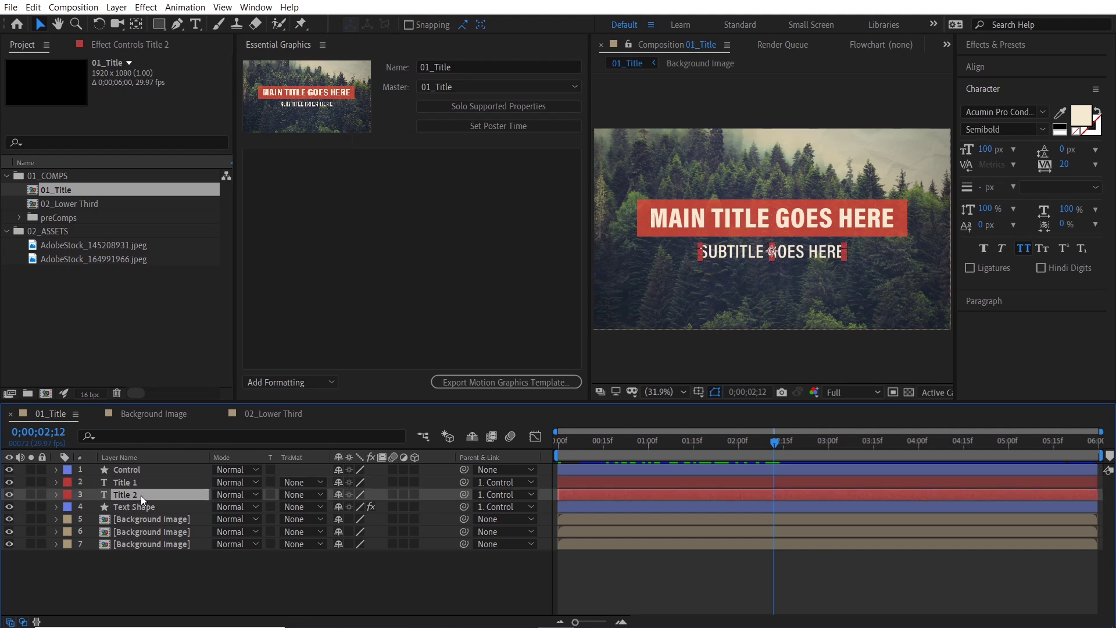
pyautogui.click(215, 562)
pyautogui.click(163, 436)
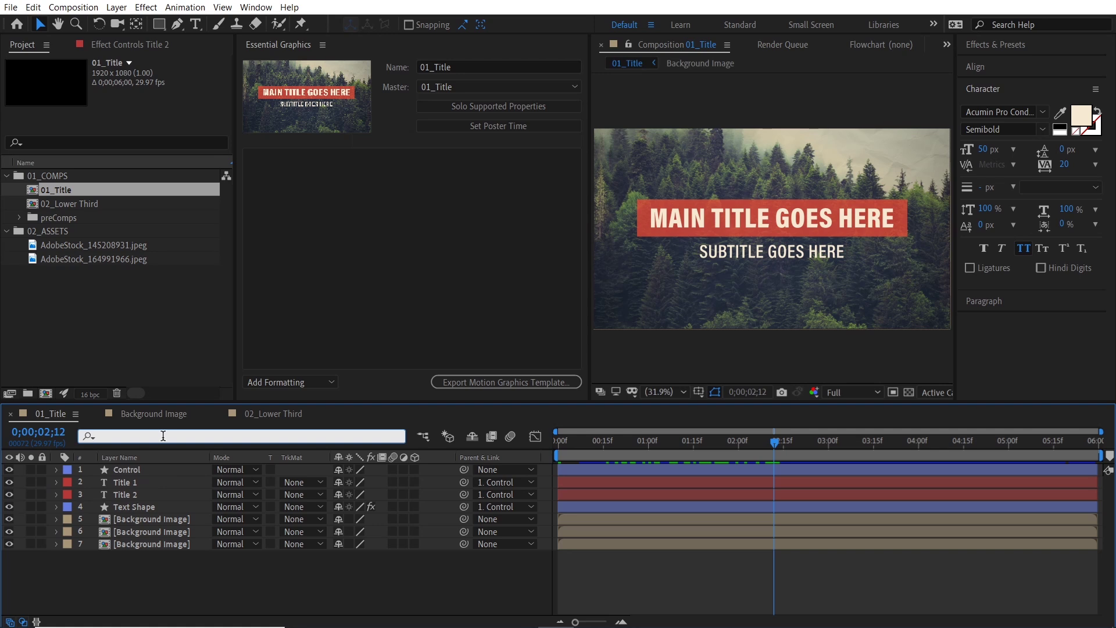
pyautogui.write('source')
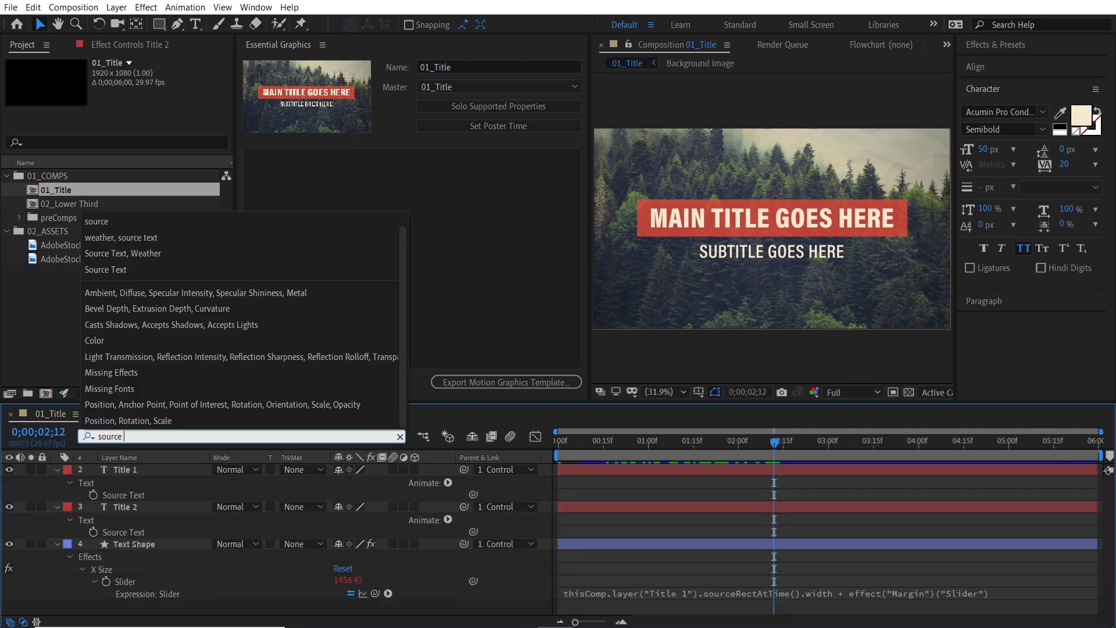
pyautogui.write(' tex')
pyautogui.click(179, 547)
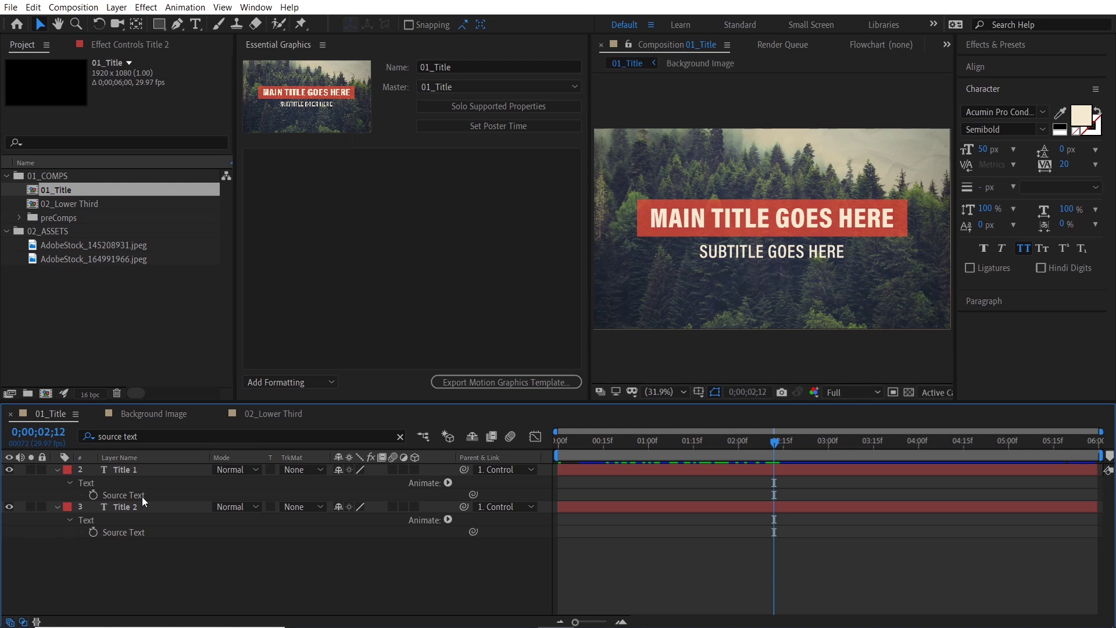
# - Add Title 1's Source Text property to the 01_Title template as an editable control in Essential Graphics
pyautogui.click(142, 496)
pyautogui.click(143, 532)
pyautogui.click(172, 557)
pyautogui.click(148, 495)
pyautogui.moveTo(148, 496); pyautogui.dragTo(388, 179)
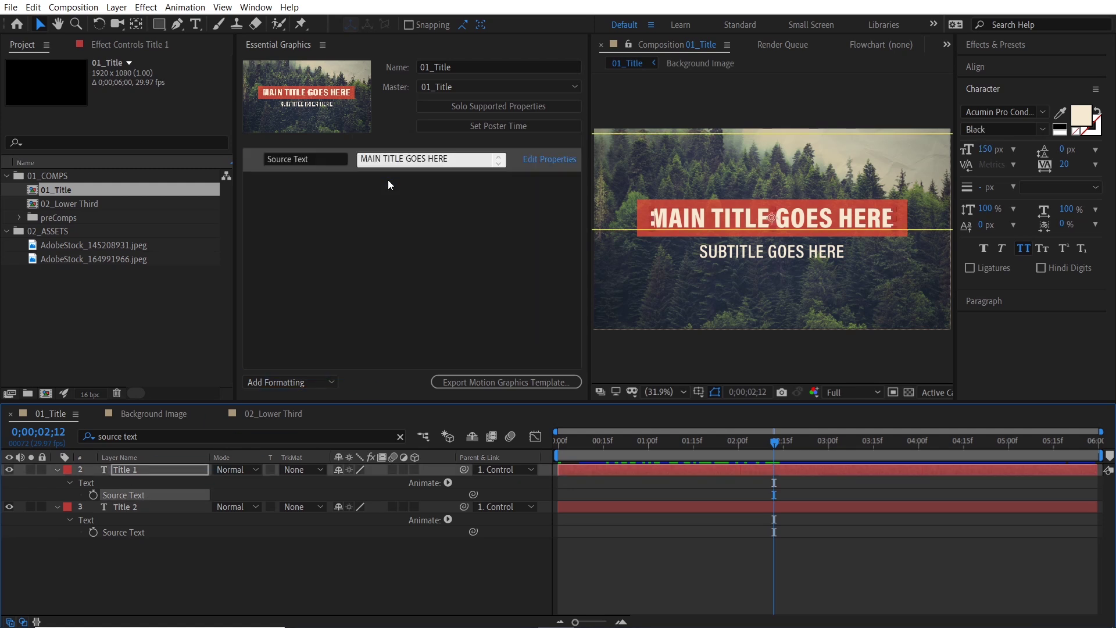
# - Rename the template's Source Text control for the main title as Title 1
pyautogui.click(317, 160)
pyautogui.write('Title 1')
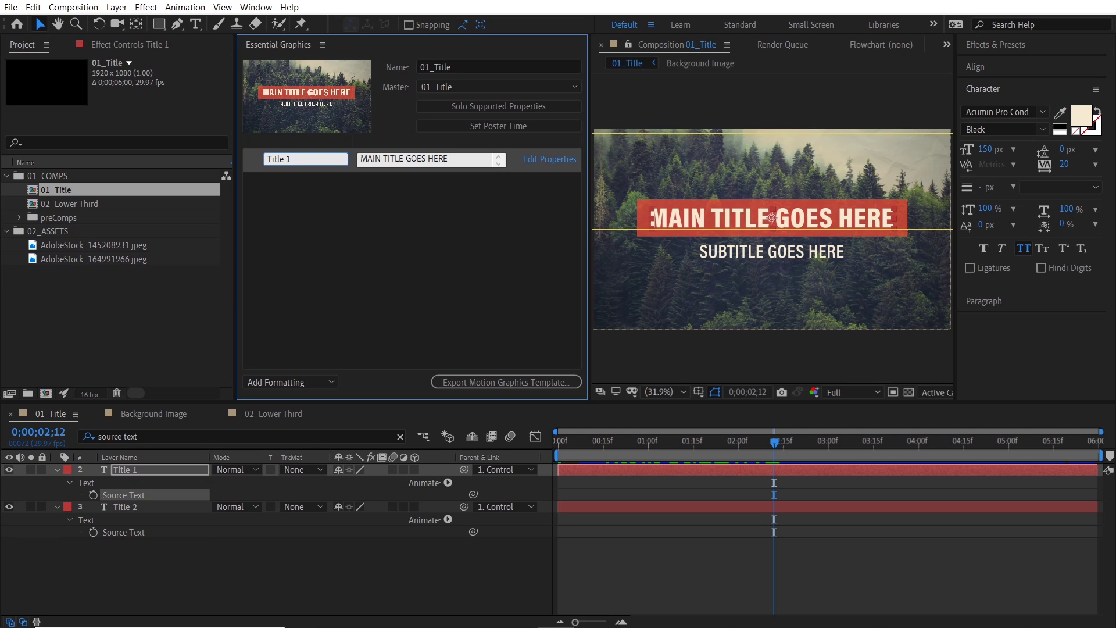
pyautogui.click(356, 236)
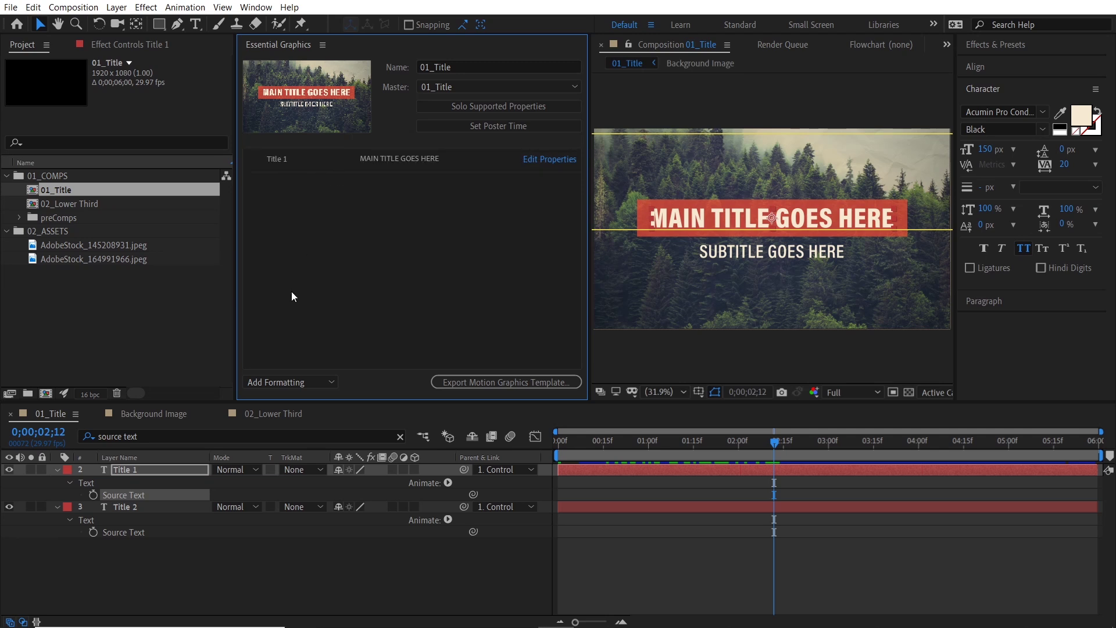
# - Add Title 2's Source Text property to the 01_Title template as an editable control named Title 2
pyautogui.click(132, 531)
pyautogui.moveTo(131, 532); pyautogui.dragTo(313, 235)
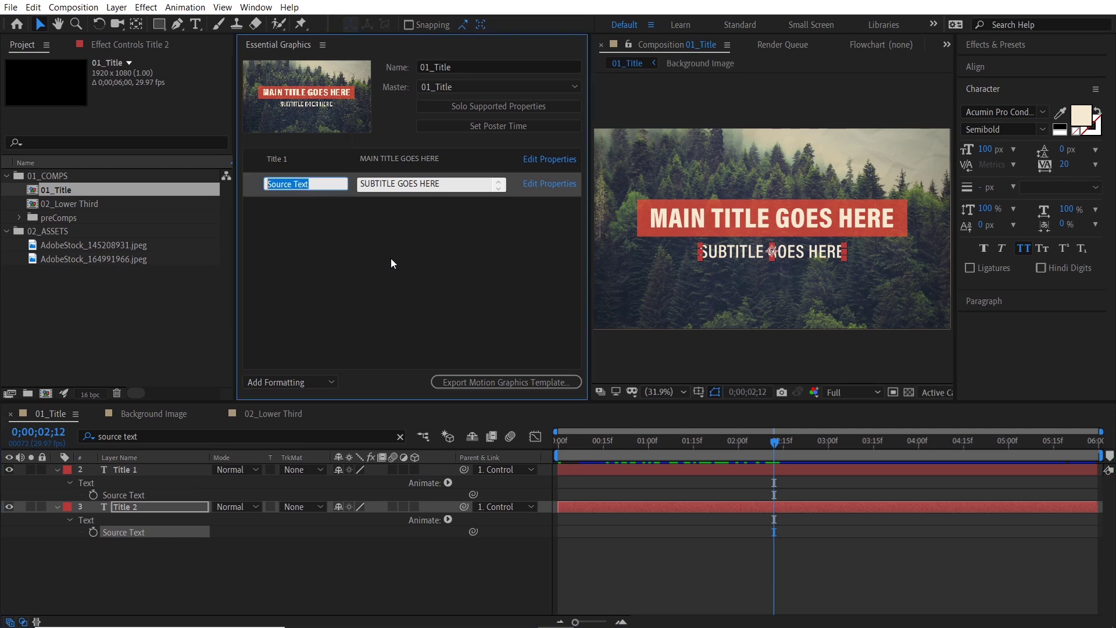
pyautogui.write('Title 2')
pyautogui.press('Return')
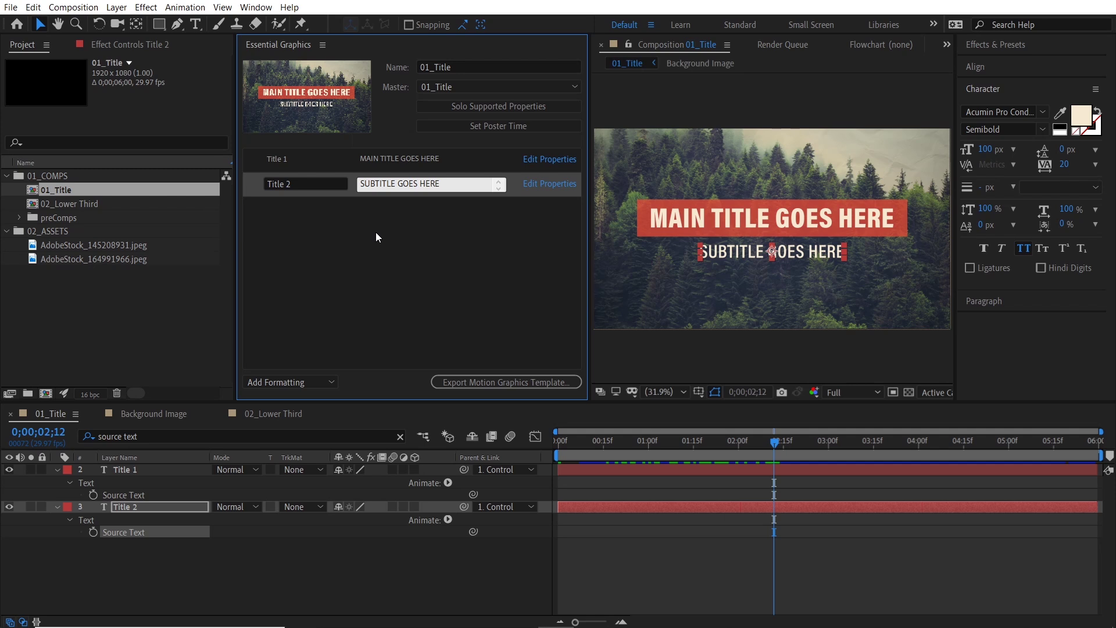
# - Save the project and set the template's export destination to 01_Title.mogrt in the MoGrts folder, replacing the existing file
pyautogui.click(497, 383)
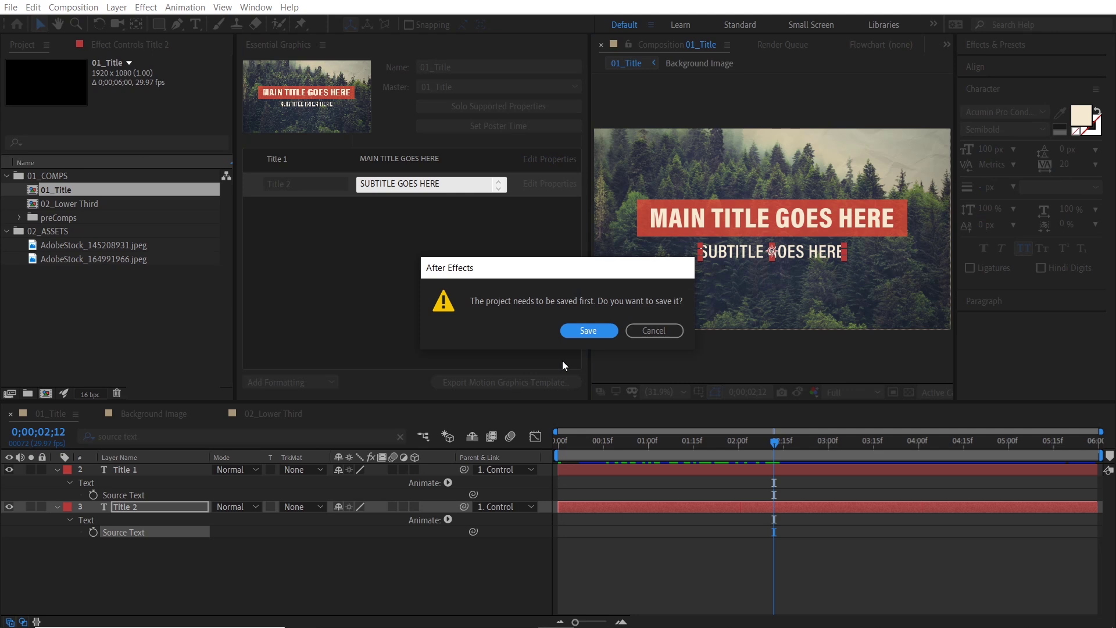
pyautogui.click(588, 330)
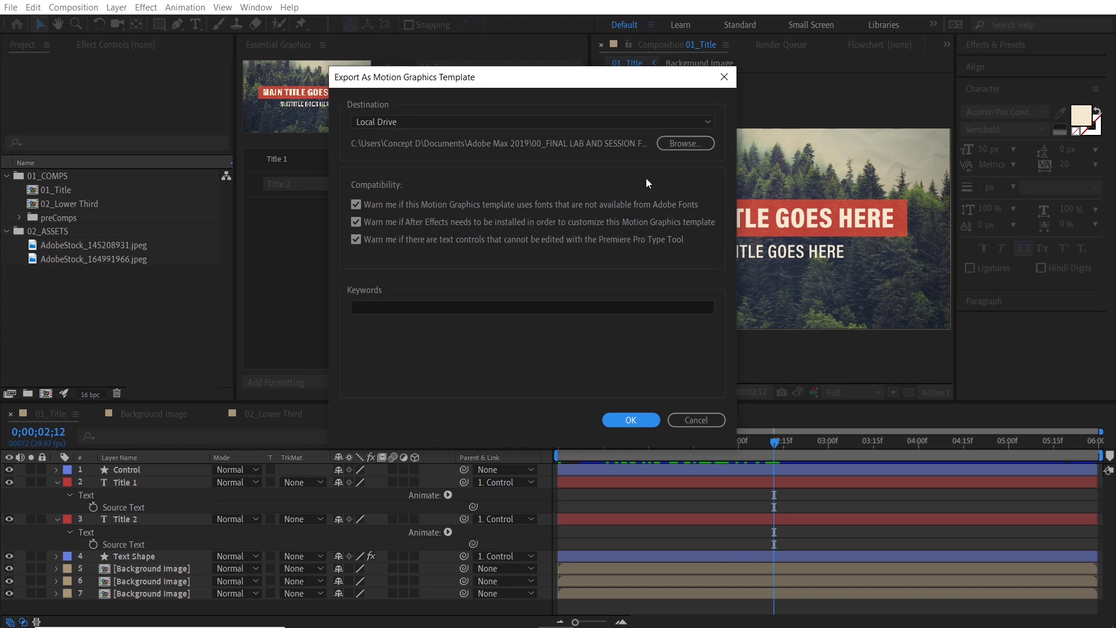
pyautogui.click(686, 145)
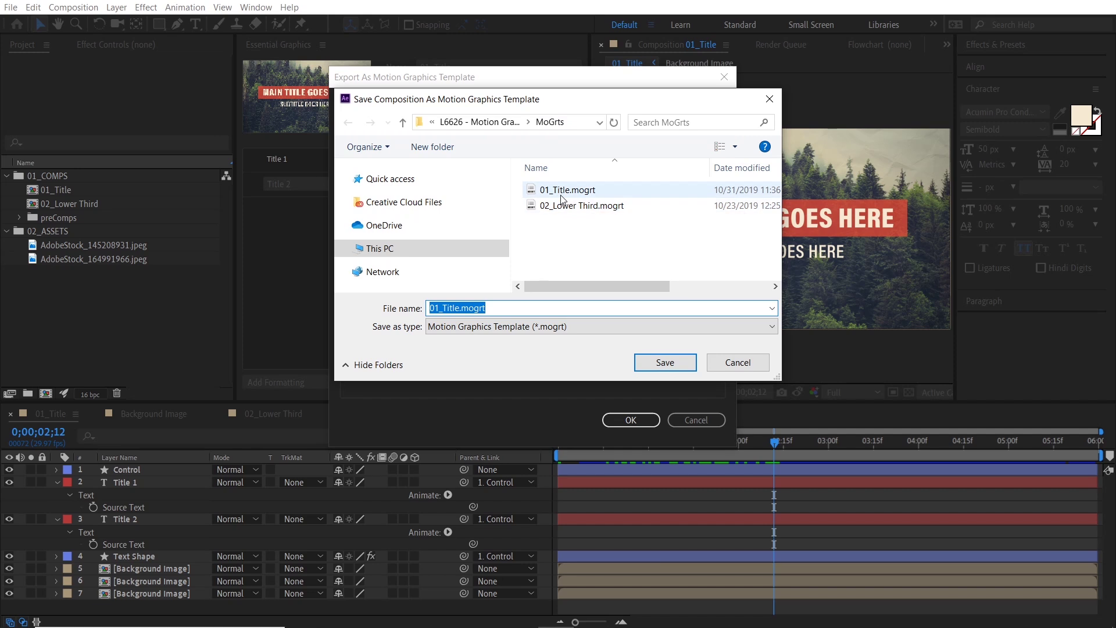
pyautogui.click(666, 364)
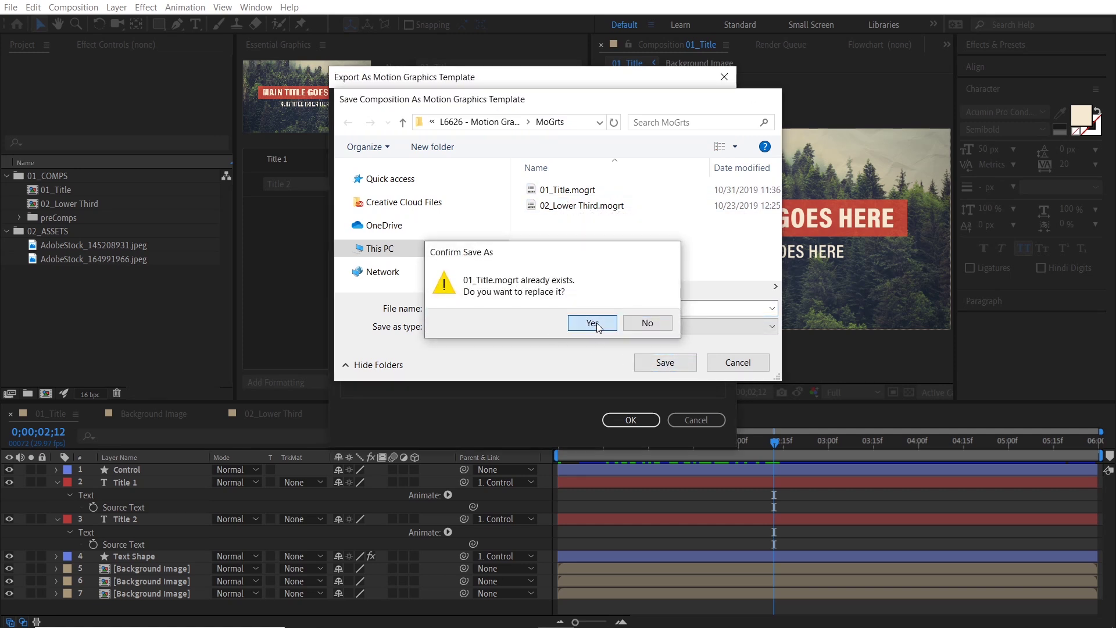
pyautogui.click(596, 325)
# - Try the keywords "title, animation," for the template, clear them, and export the 01_Title Motion Graphics template
pyautogui.click(413, 307)
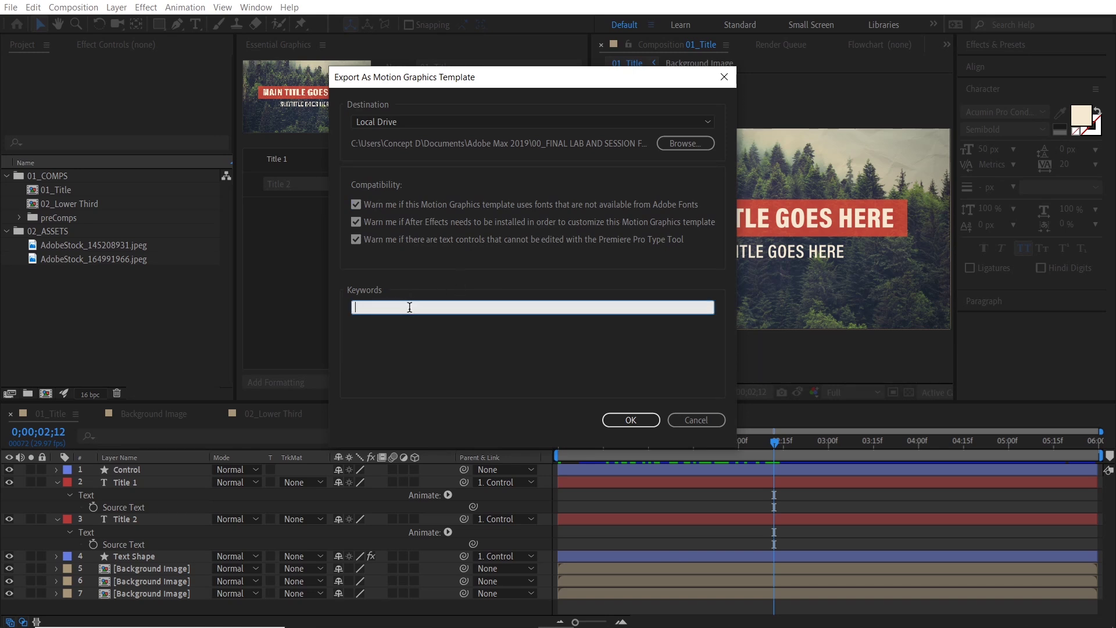
pyautogui.write('title, animation,')
pyautogui.tripleClick(409, 307)
pyautogui.press('BackSpace')
pyautogui.click(643, 422)
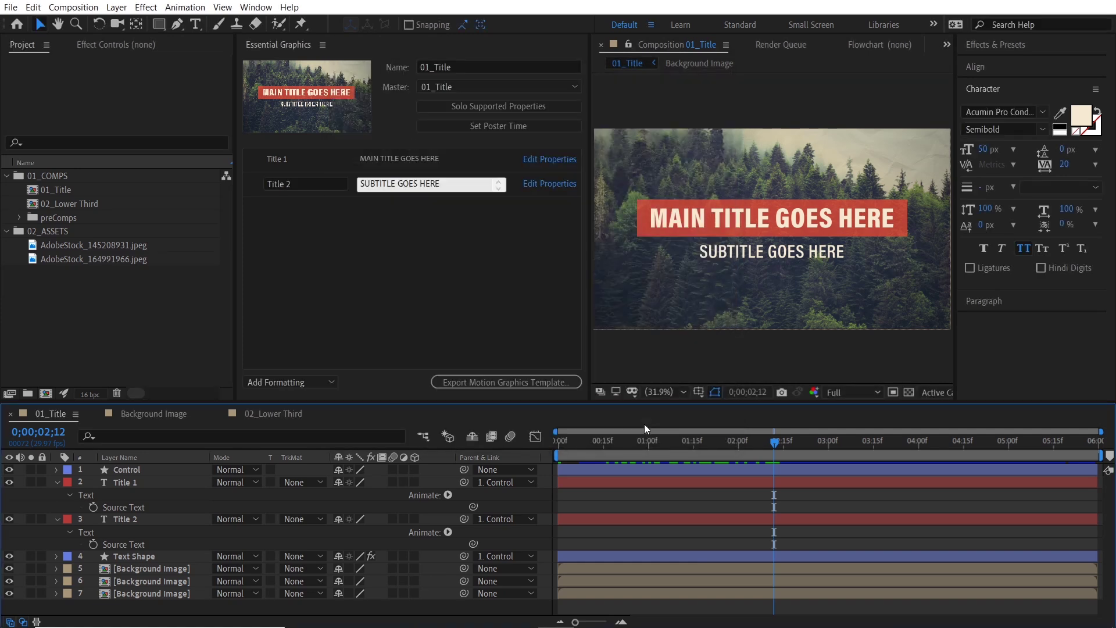
# - Open the 02_Lower Third composition in Essential Graphics and set its poster time to 0;00;02;09
pyautogui.click(290, 411)
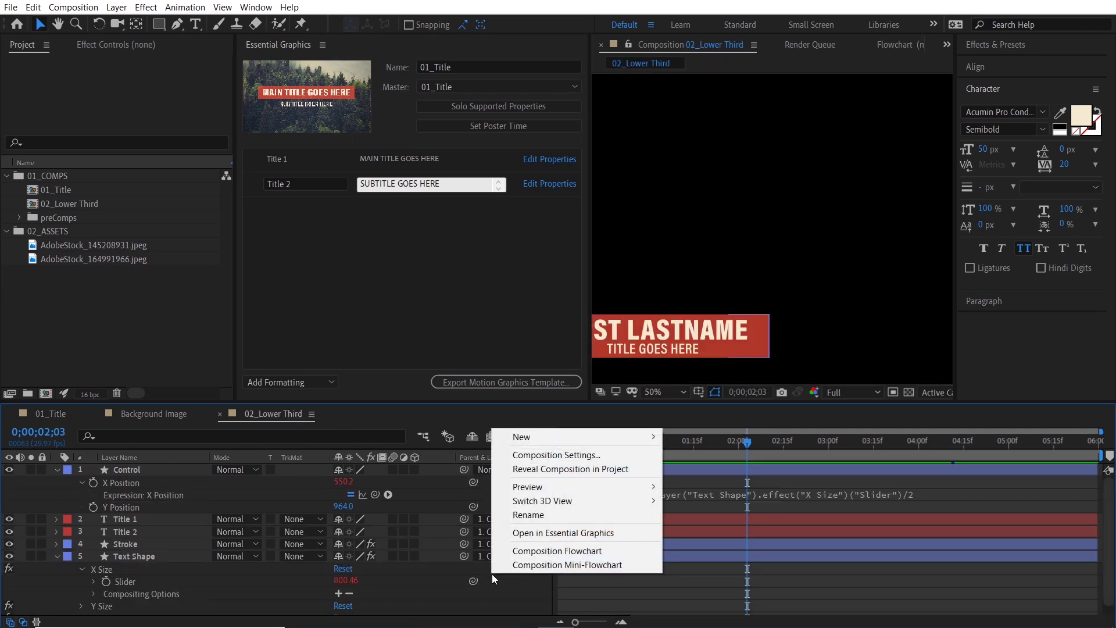
pyautogui.click(542, 533)
pyautogui.moveTo(745, 442)
pyautogui.mouseDown()
pyautogui.moveTo(662, 441)
pyautogui.moveTo(732, 441)
pyautogui.mouseUp()
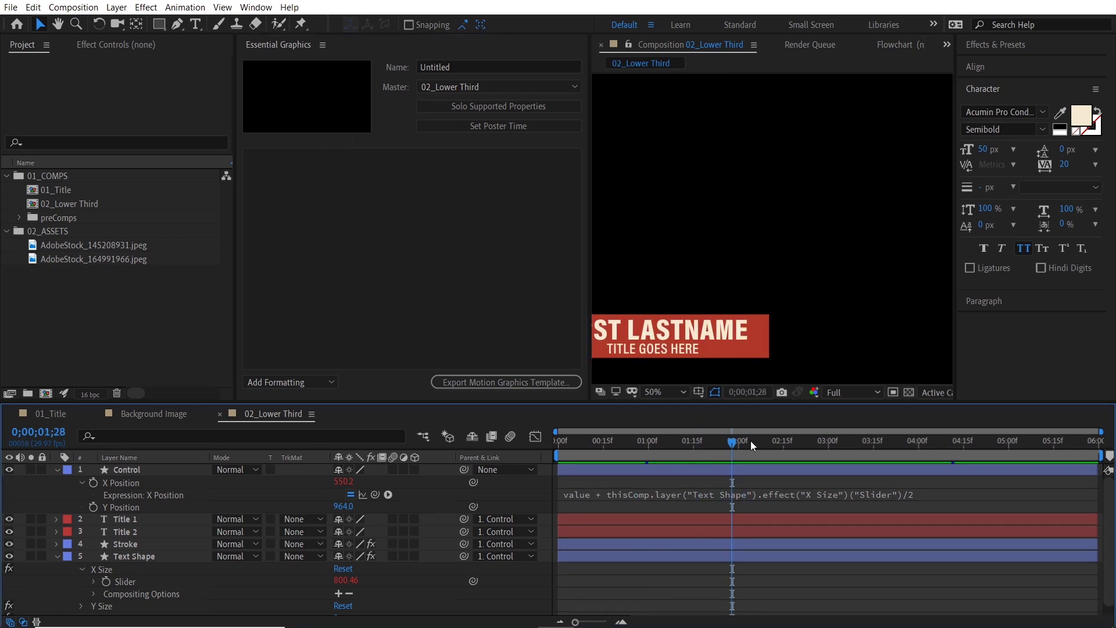
pyautogui.click(765, 444)
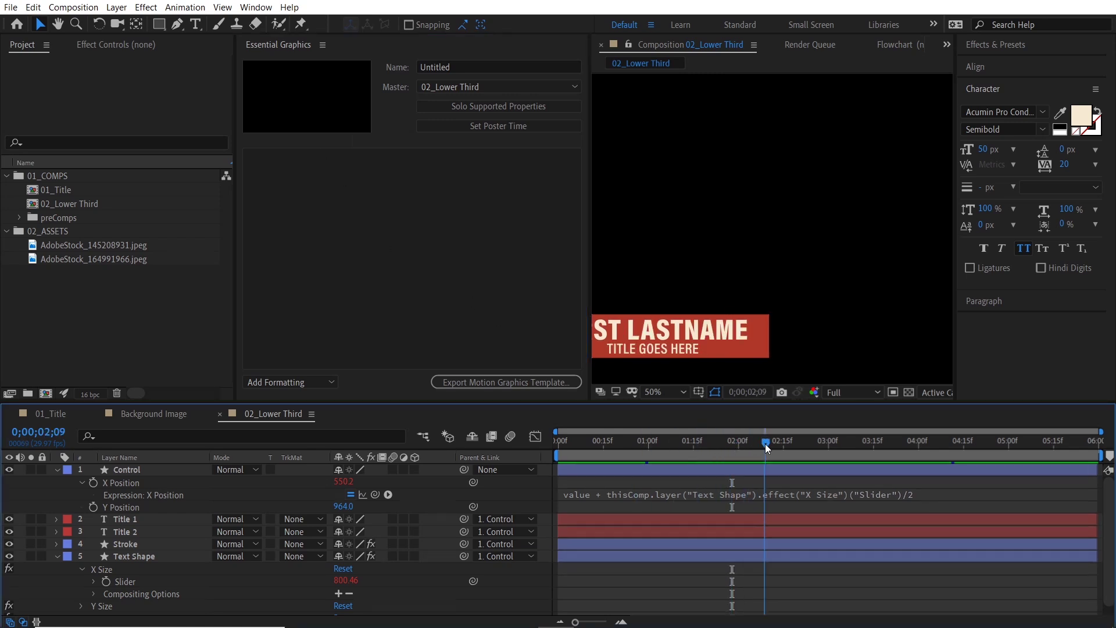
pyautogui.click(466, 128)
# - Name the untitled Motion Graphics template 02_Lower Third
pyautogui.click(437, 67)
pyautogui.doubleClick(437, 67)
pyautogui.write('02')
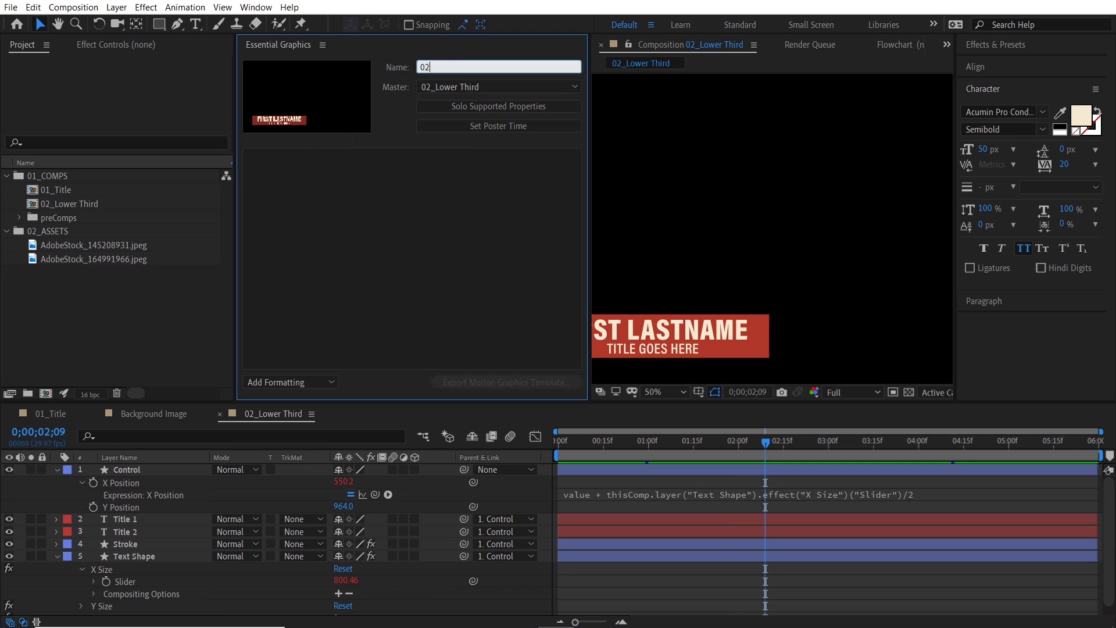
pyautogui.write('_Lower Third')
pyautogui.press('Return')
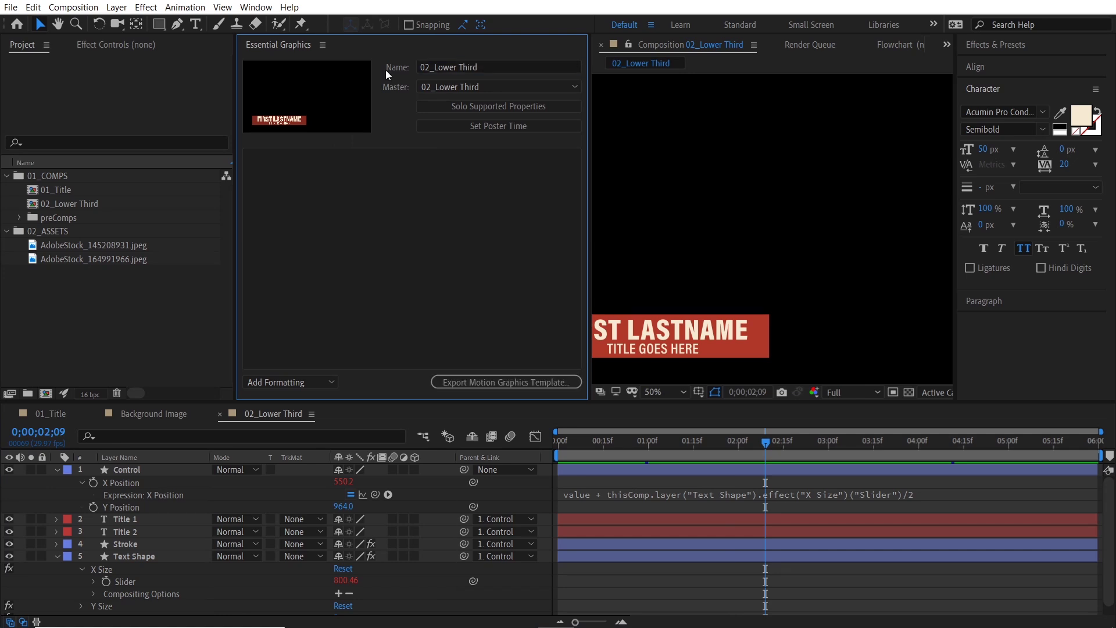
# - Filter the 02_Lower Third timeline by "source text" to isolate the Source Text properties of both titles
pyautogui.click(332, 434)
pyautogui.write('sou')
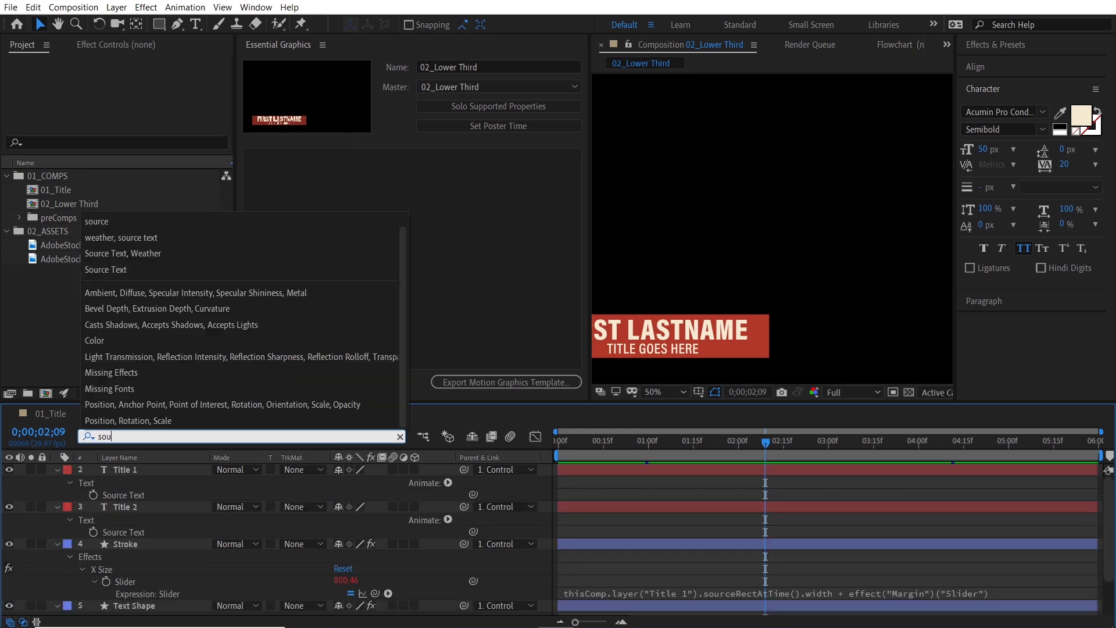
pyautogui.write('rce text')
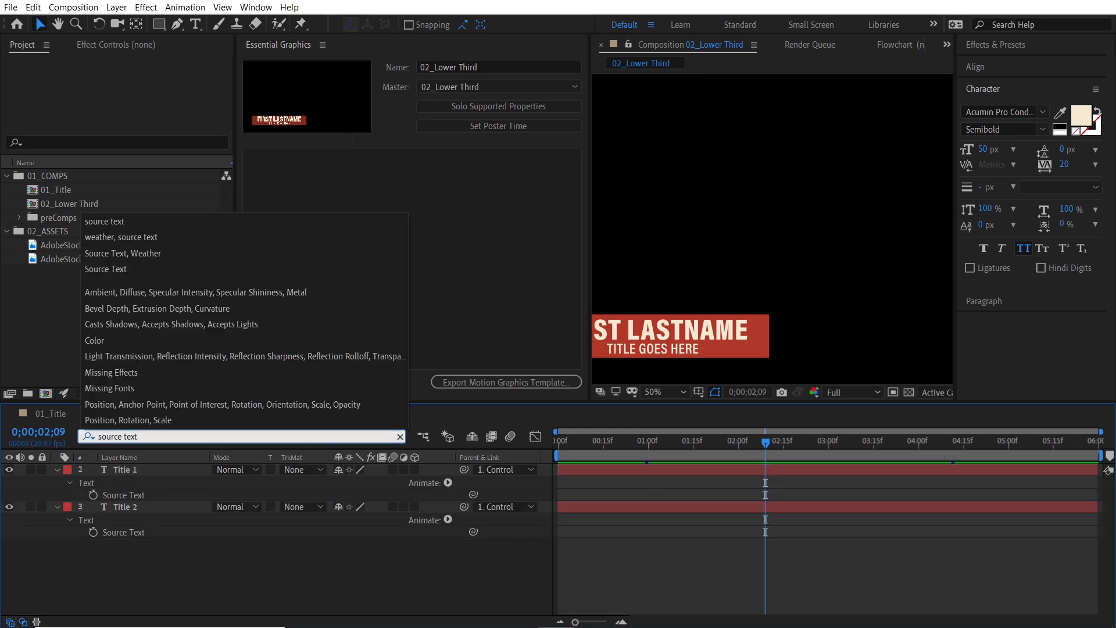
# - Add the Source Text properties of Title 1 and Title 2 to the 02_Lower Third template as controls named Name and Title
pyautogui.click(146, 486)
pyautogui.moveTo(146, 487); pyautogui.dragTo(327, 235)
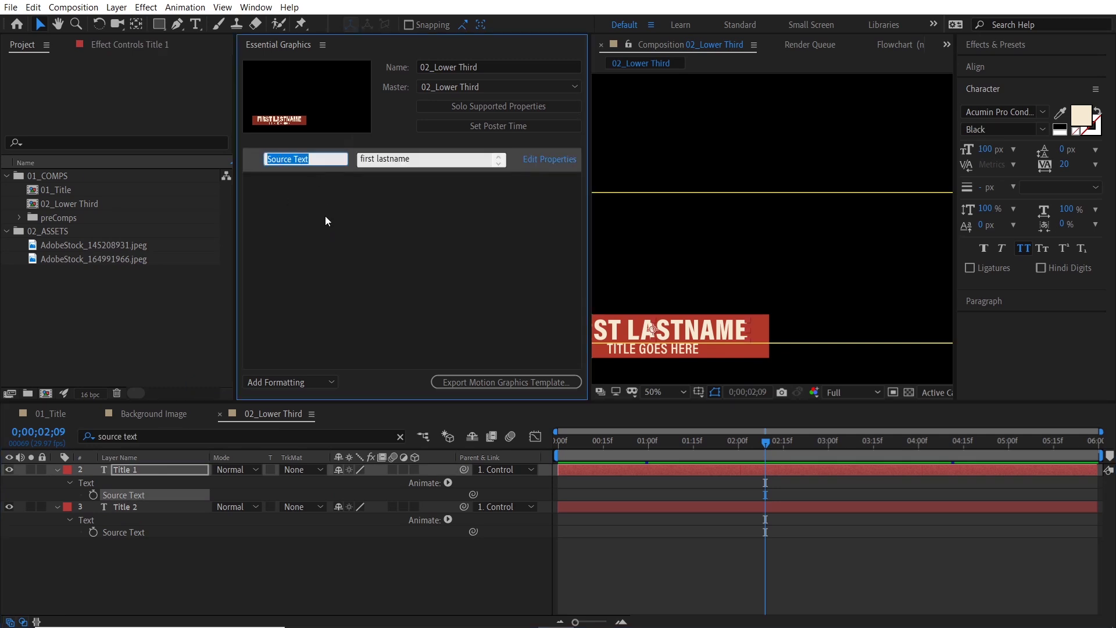
pyautogui.write('Name')
pyautogui.moveTo(138, 532); pyautogui.dragTo(333, 256)
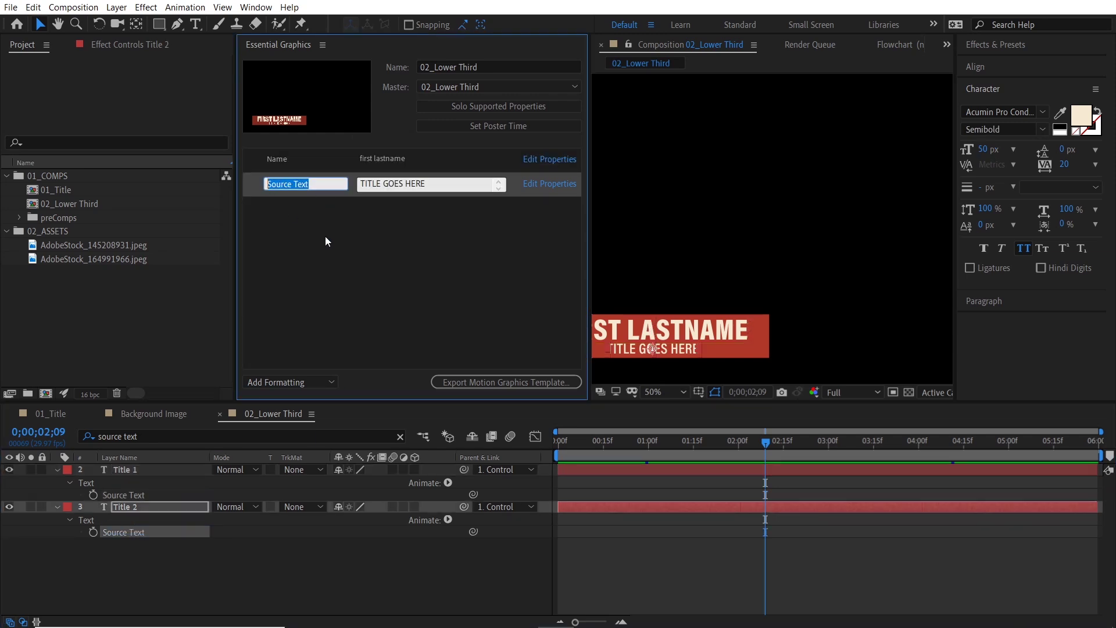
pyautogui.write('Title')
pyautogui.press('Return')
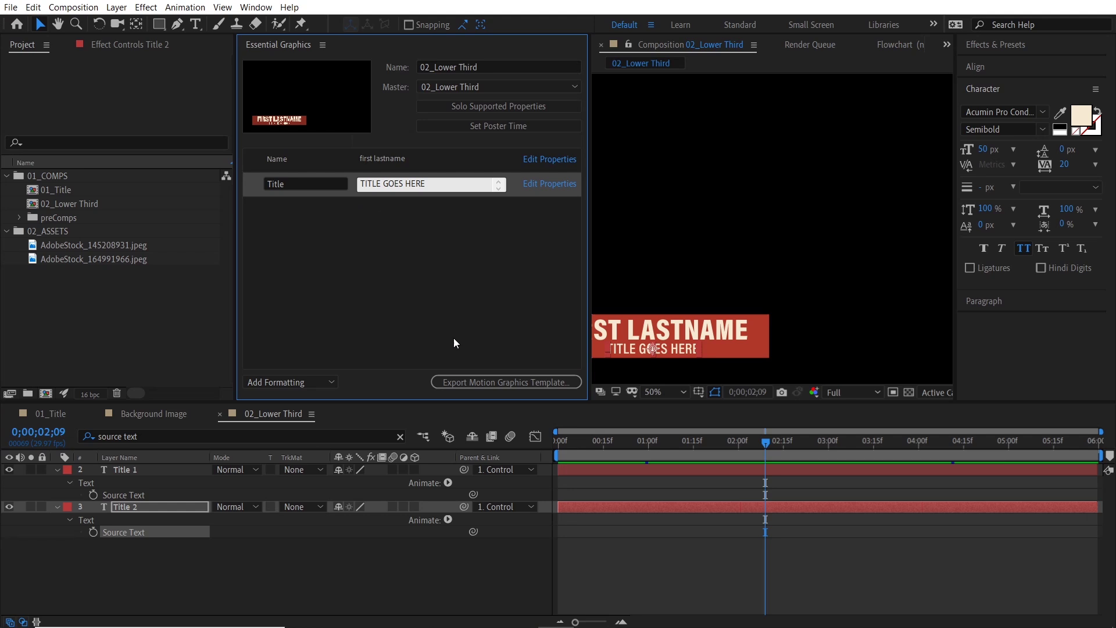
# - Save the project and export the template as 02_Lower Third.mogrt in the MoGrts folder, replacing the existing file
pyautogui.click(501, 382)
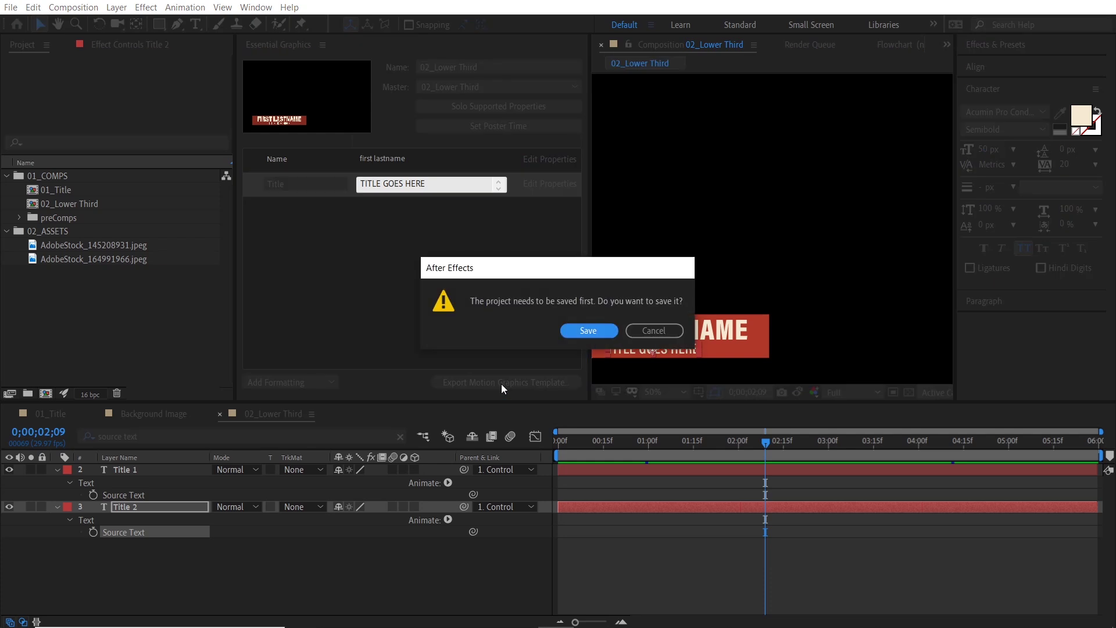
pyautogui.click(592, 335)
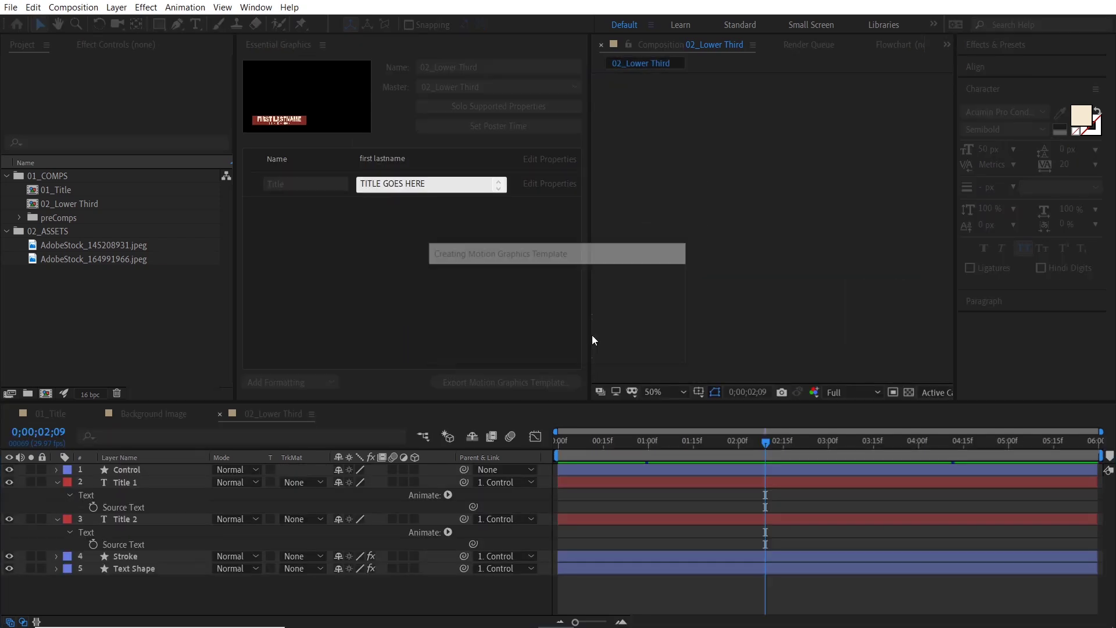
pyautogui.click(688, 145)
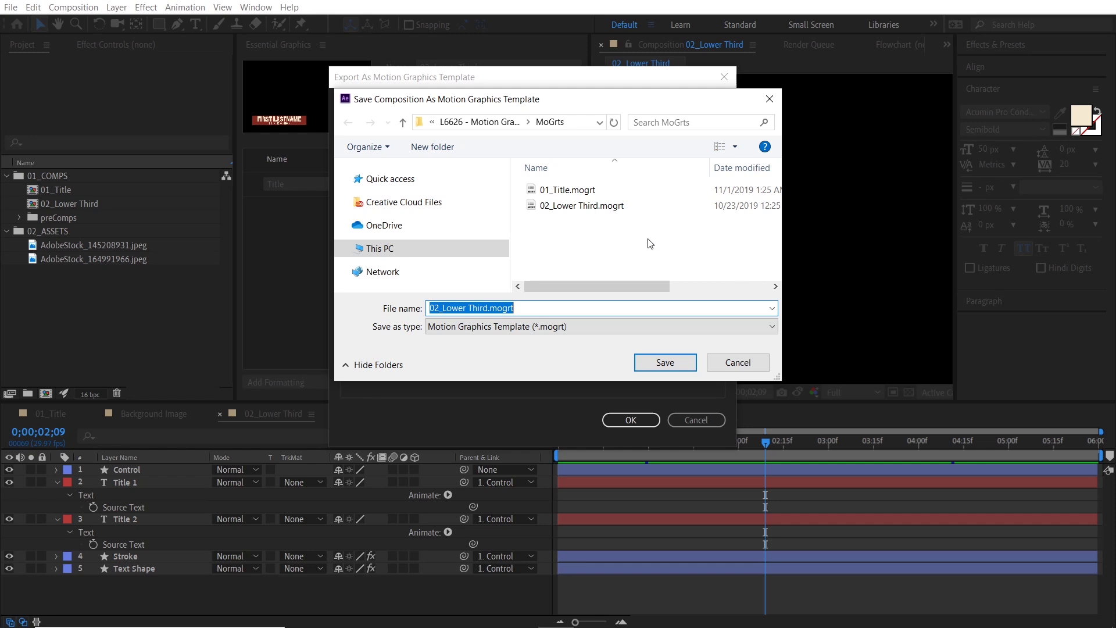
pyautogui.click(662, 361)
pyautogui.click(603, 329)
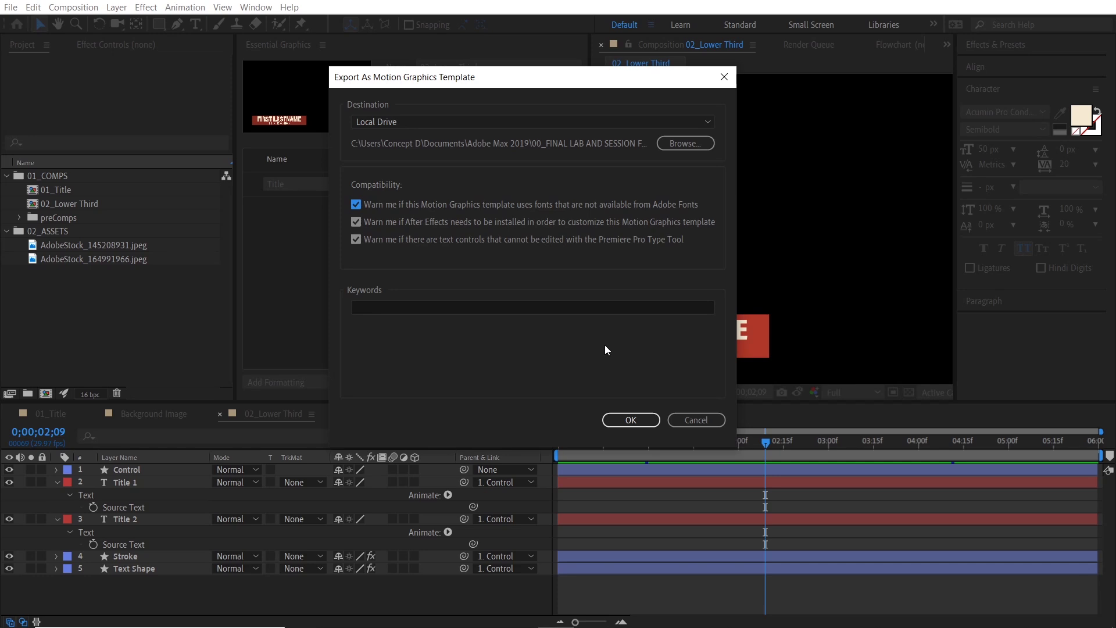
pyautogui.click(631, 420)
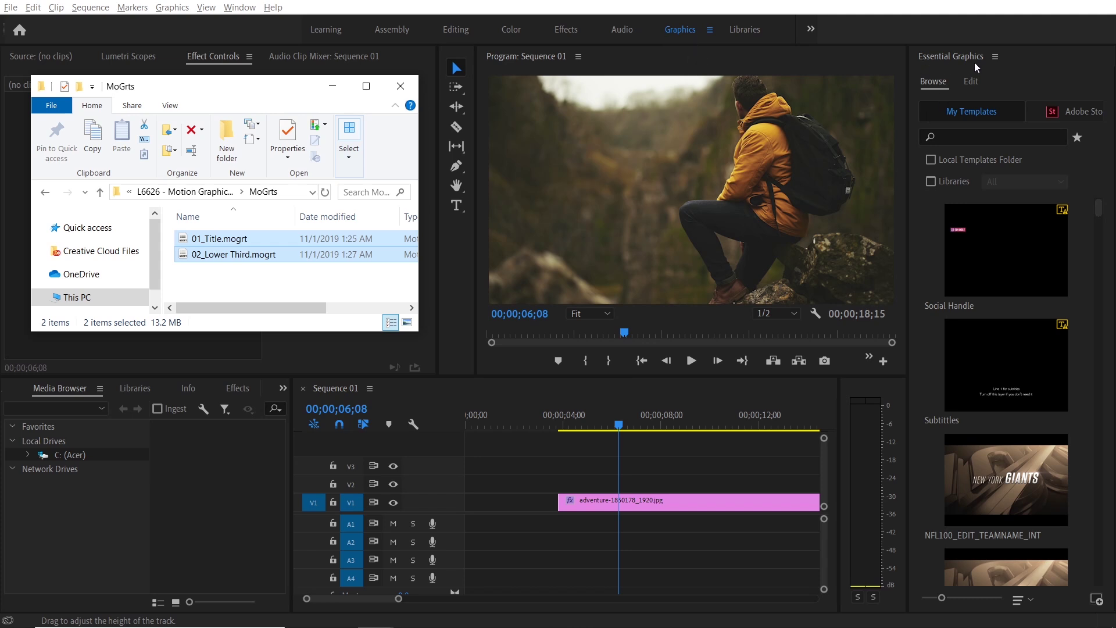
# - Switch to Premiere Pro and import 01_Title.mogrt and 02_Lower Third.mogrt from the MoGrts folder into My Templates in Essential Graphics
pyautogui.moveTo(952, 285)
pyautogui.moveTo(974, 516)
pyautogui.moveTo(218, 284); pyautogui.dragTo(198, 237)
pyautogui.moveTo(213, 256); pyautogui.dragTo(999, 339)
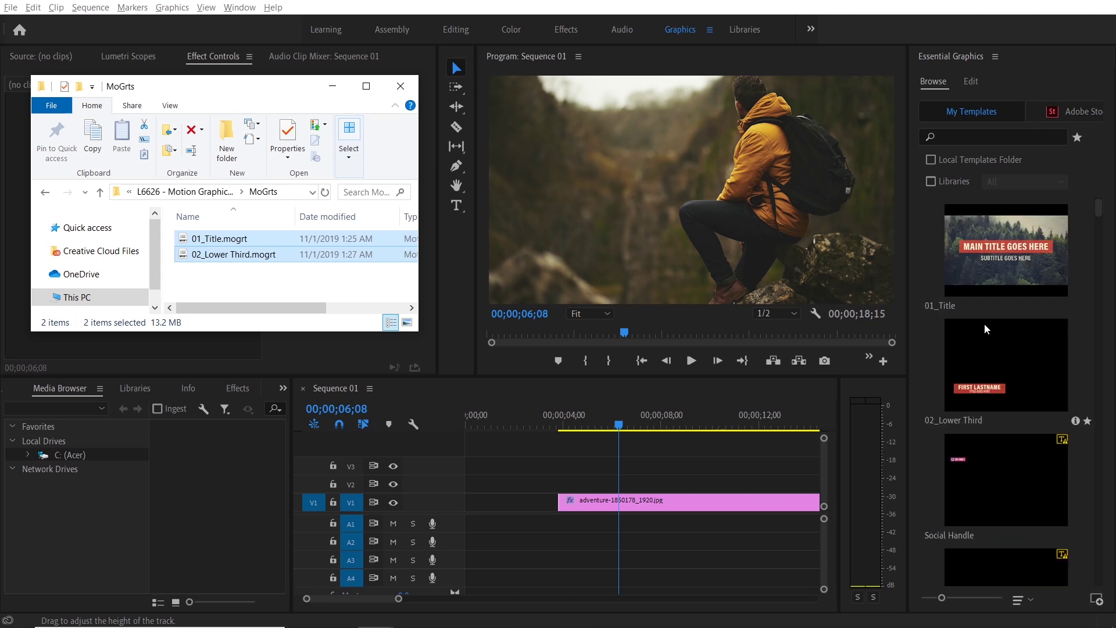
# - Place the 01_Title template on track V2 at the start of Sequence 01
pyautogui.click(978, 282)
pyautogui.click(971, 365)
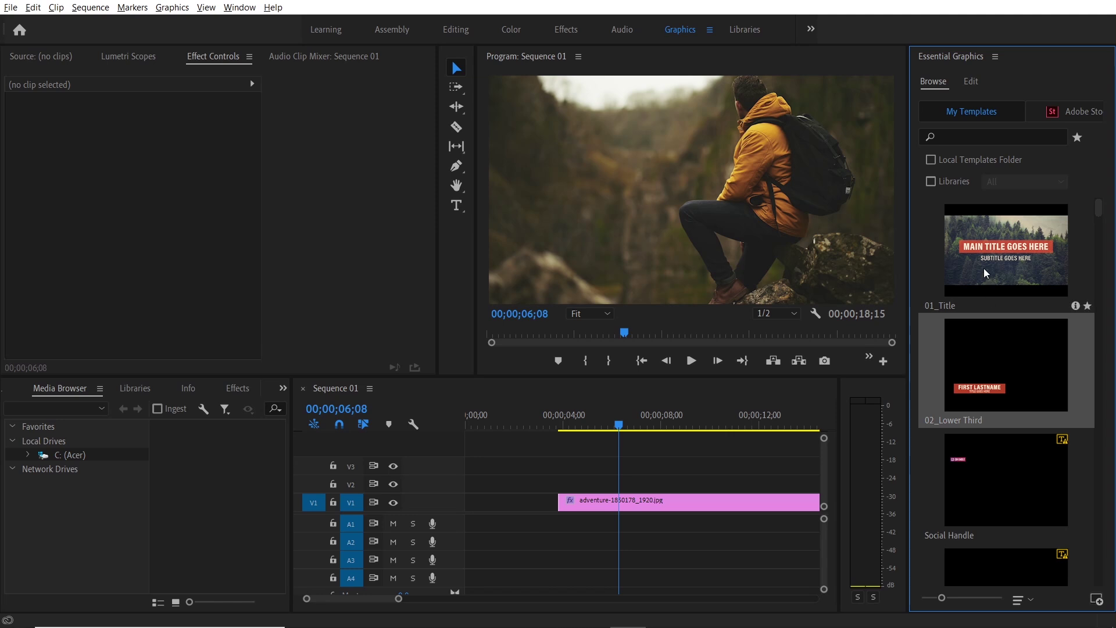
pyautogui.click(1002, 259)
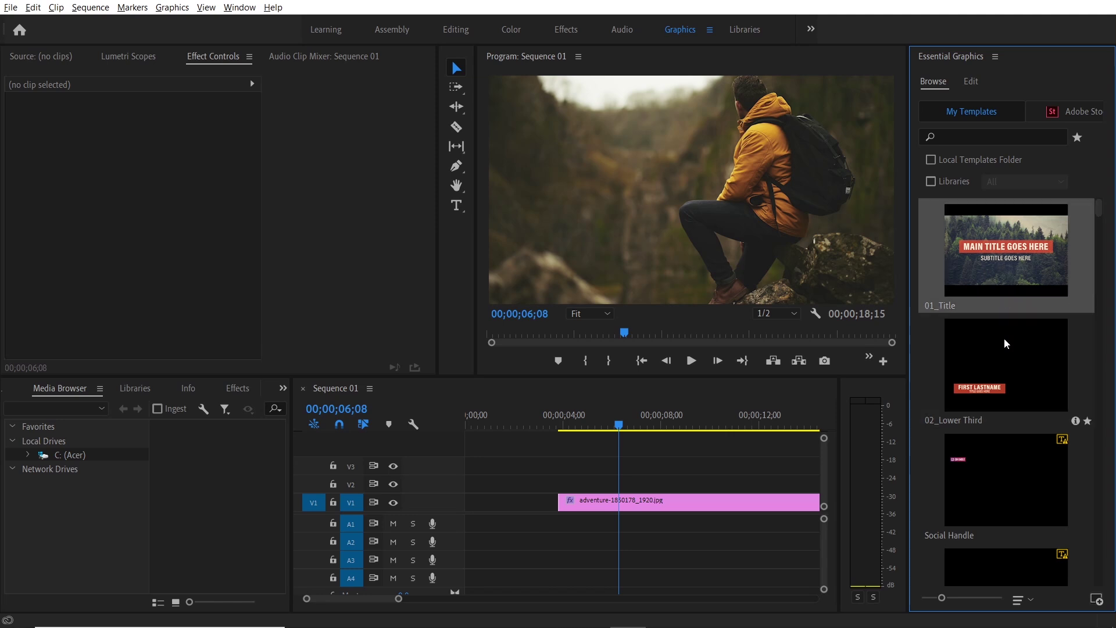
pyautogui.moveTo(987, 271); pyautogui.dragTo(468, 481)
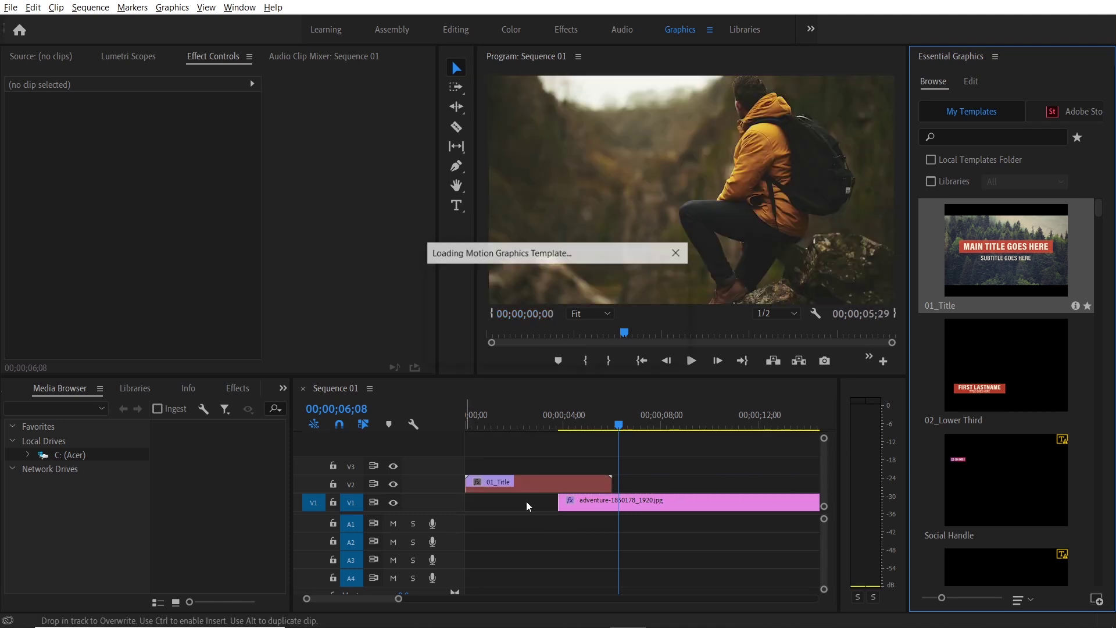
# - Play Sequence 01 from its start to preview the 01_Title animation
pyautogui.click(561, 417)
pyautogui.press('Home')
pyautogui.press('space')
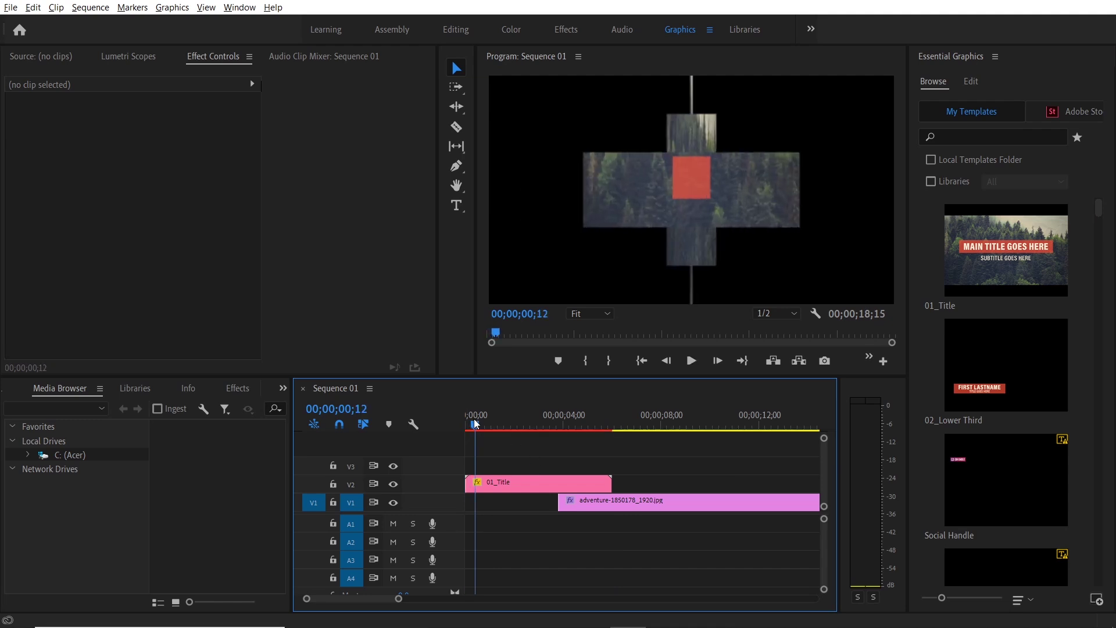
pyautogui.press('space')
pyautogui.press('Home')
pyautogui.press('space')
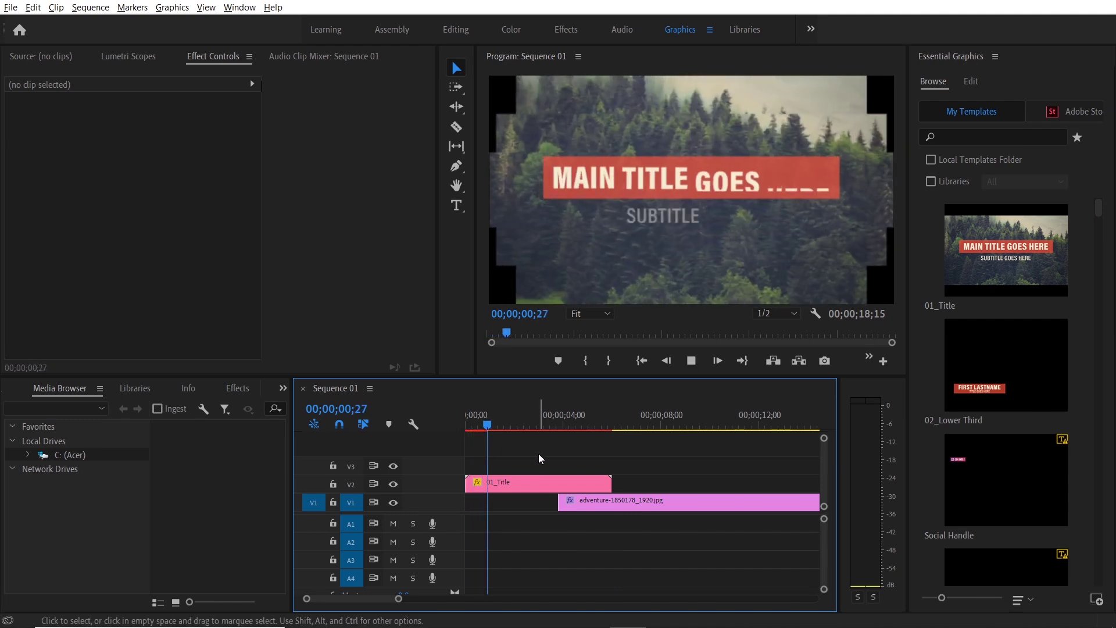
pyautogui.press('space')
# - Park the playhead at 00;00;02;11 and change the 01_Title clip's Title 1 text to ONE TWO THREE
pyautogui.moveTo(542, 424); pyautogui.dragTo(523, 424)
pyautogui.click(527, 487)
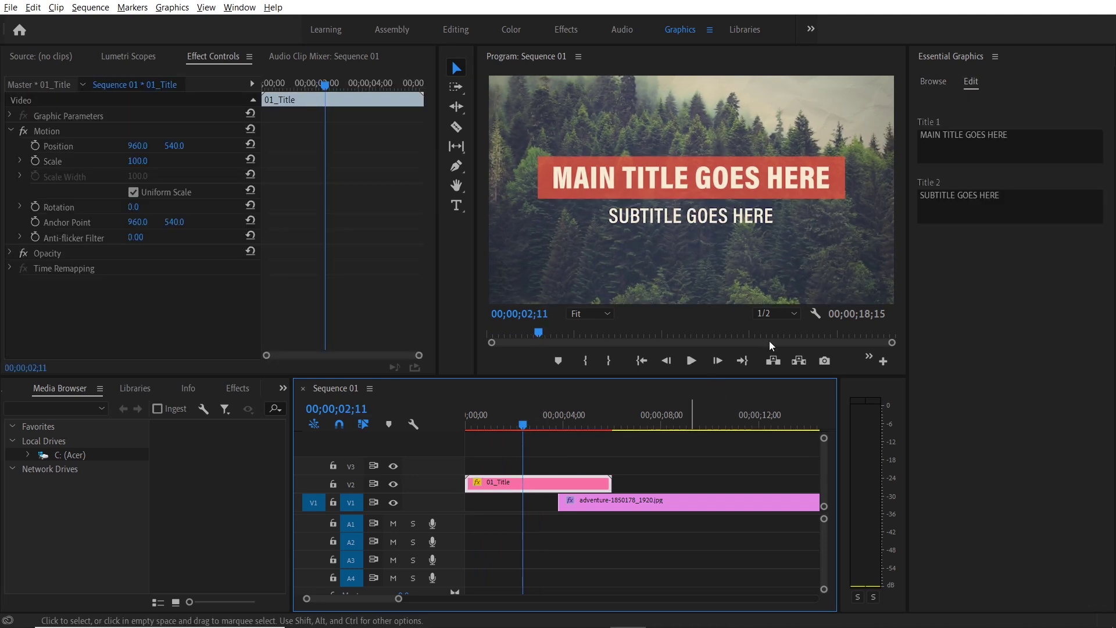
pyautogui.click(935, 84)
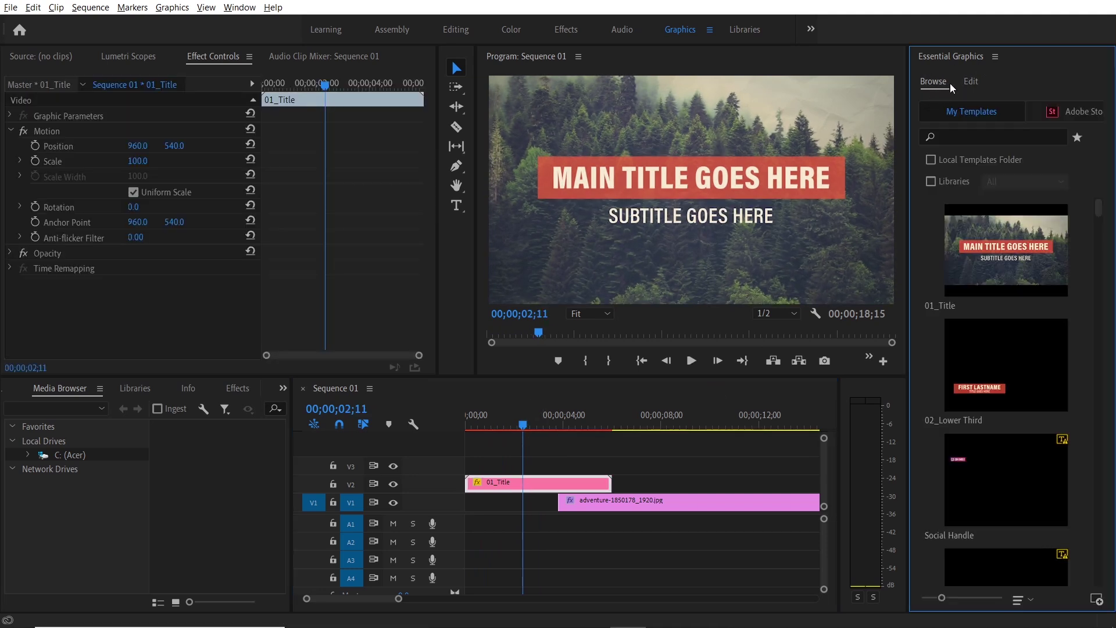
pyautogui.click(973, 86)
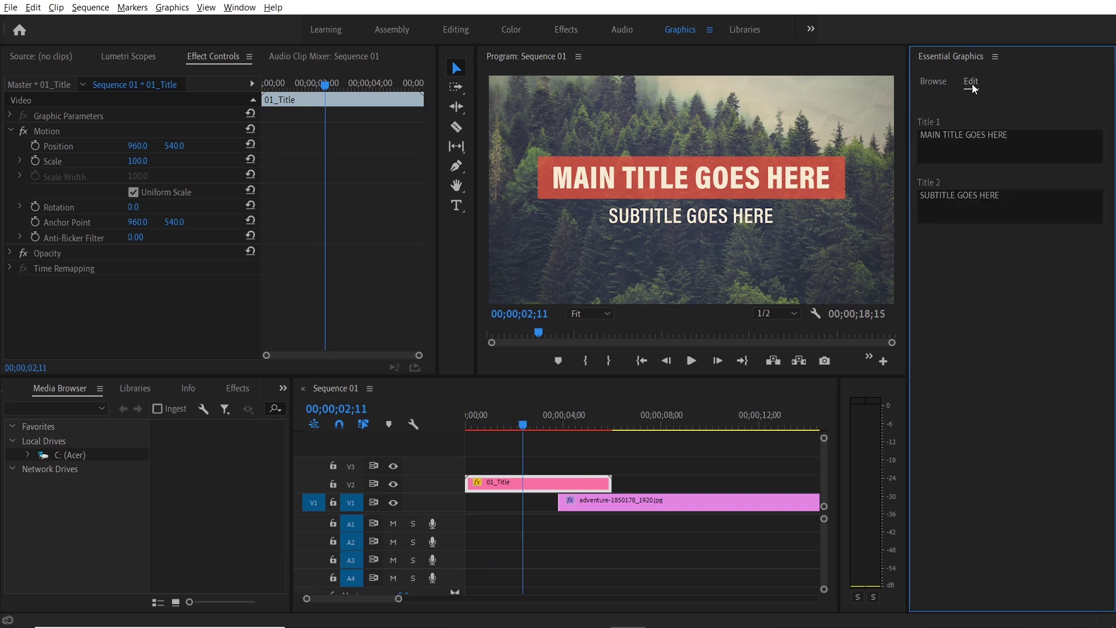
pyautogui.click(1026, 146)
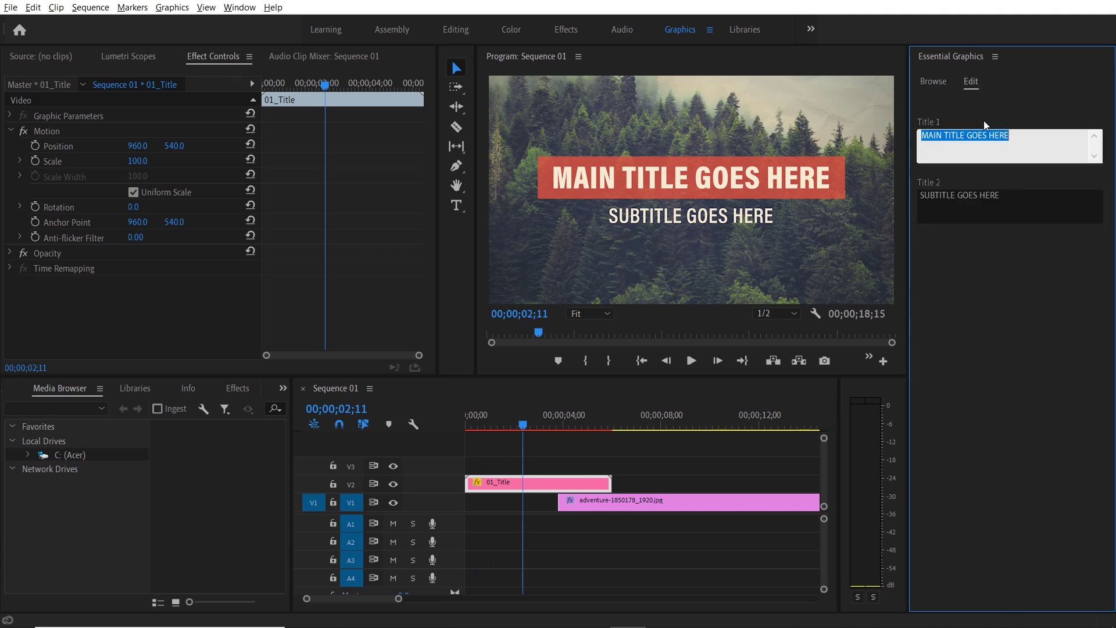
pyautogui.write('ONE TWO THREE')
pyautogui.click(1018, 299)
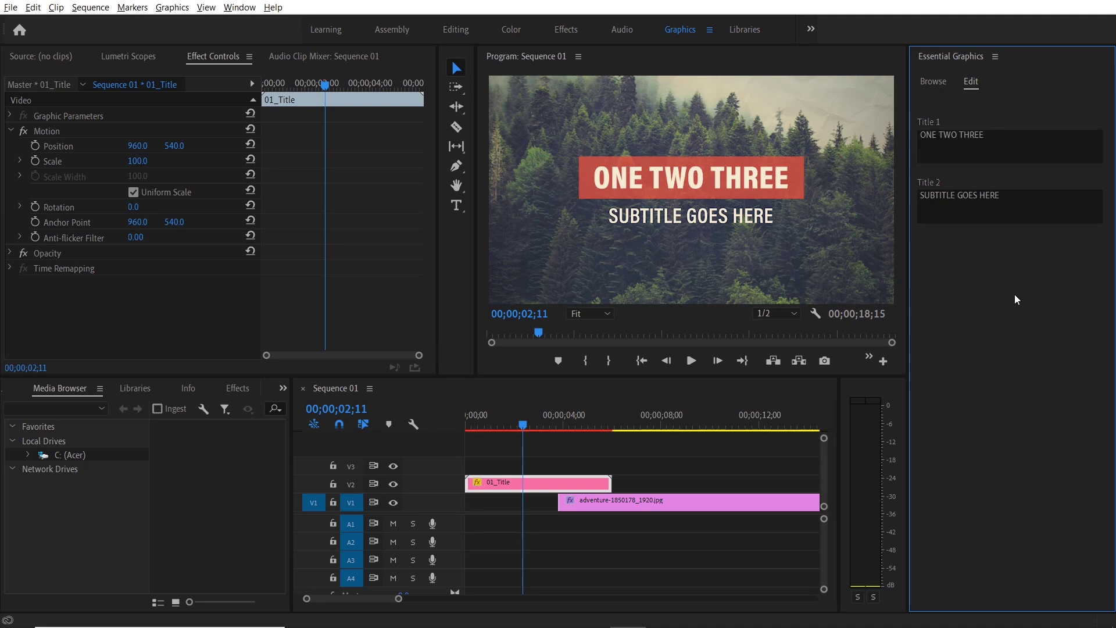
# - Change the 01_Title clip's Title 2 text to asdfasdf
pyautogui.click(991, 209)
pyautogui.write('asdfasdf')
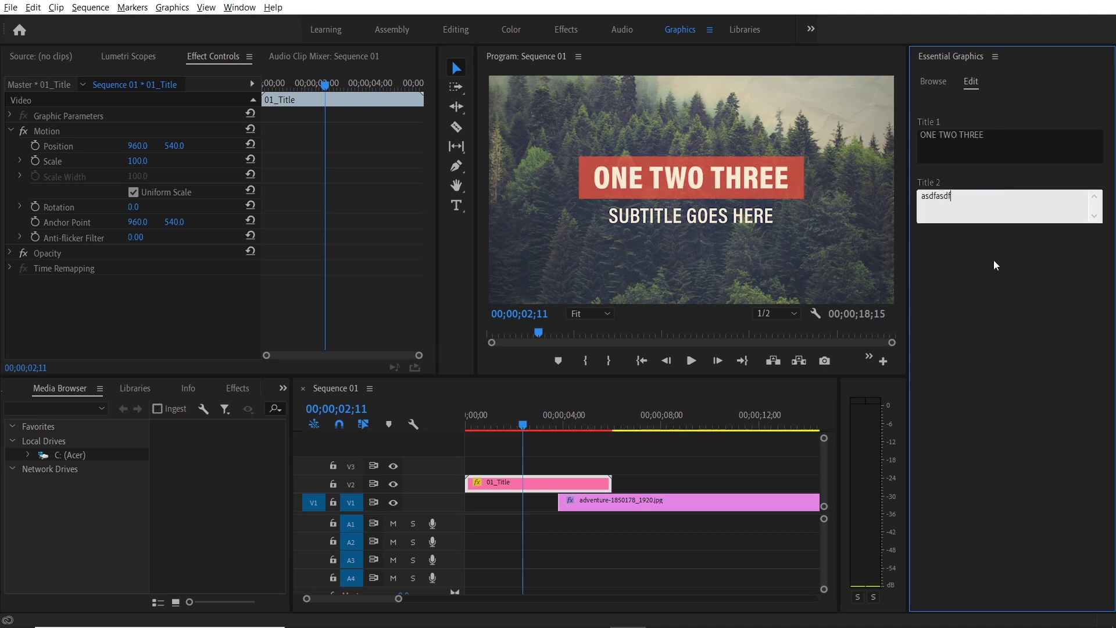
pyautogui.click(992, 272)
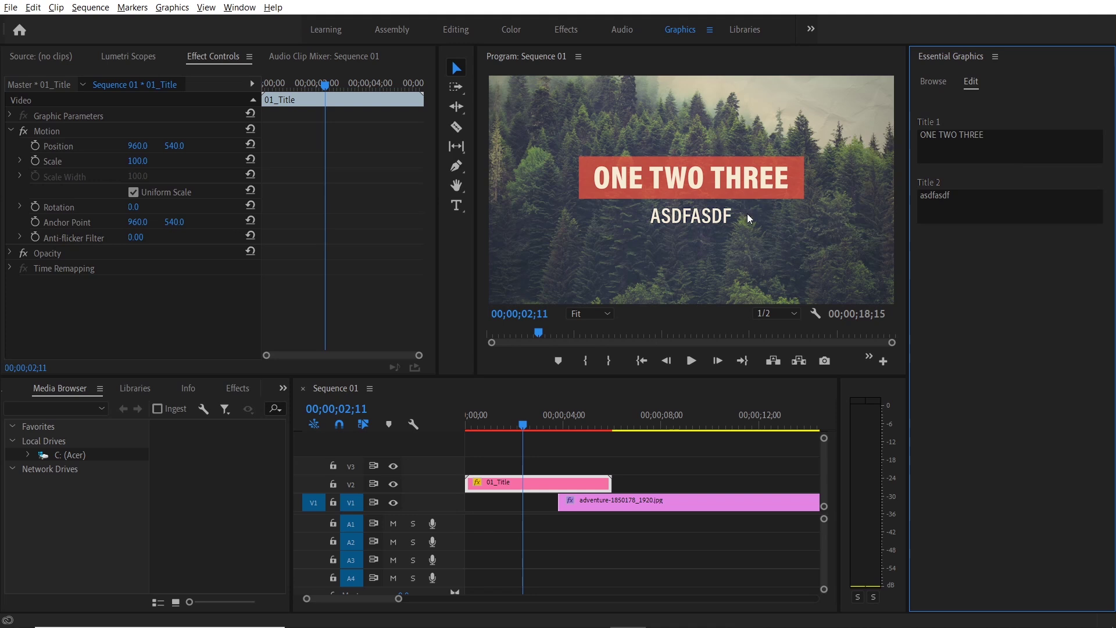
# - Place the 02_Lower Third template on track V2 at 00;00;06;18, after the 01_Title clip, and preview its animation
pyautogui.moveTo(525, 420); pyautogui.dragTo(630, 413)
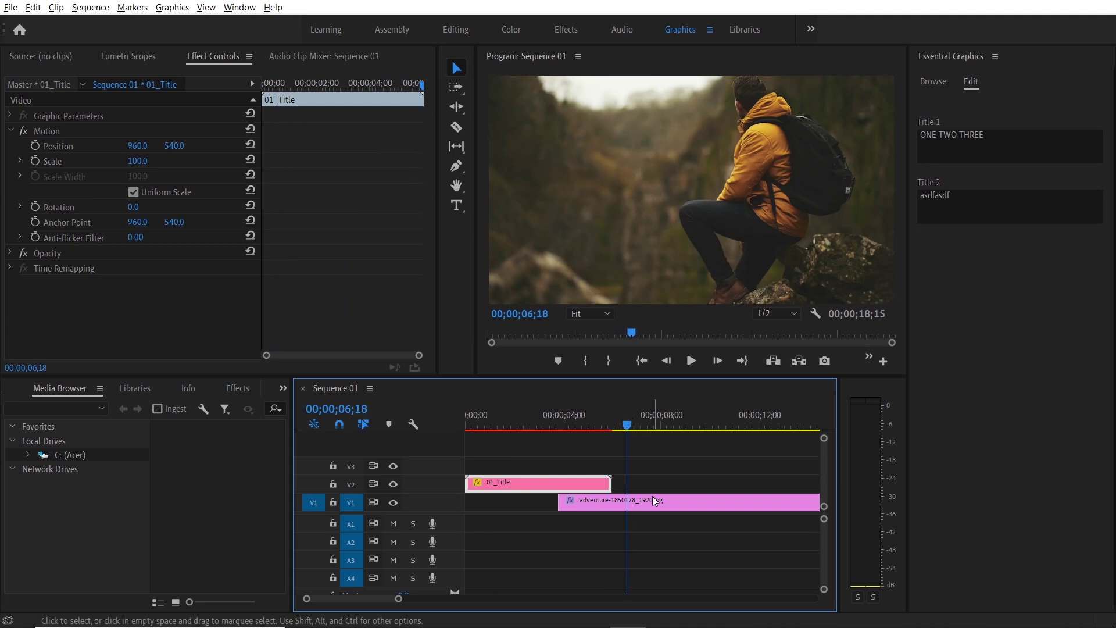
pyautogui.click(938, 79)
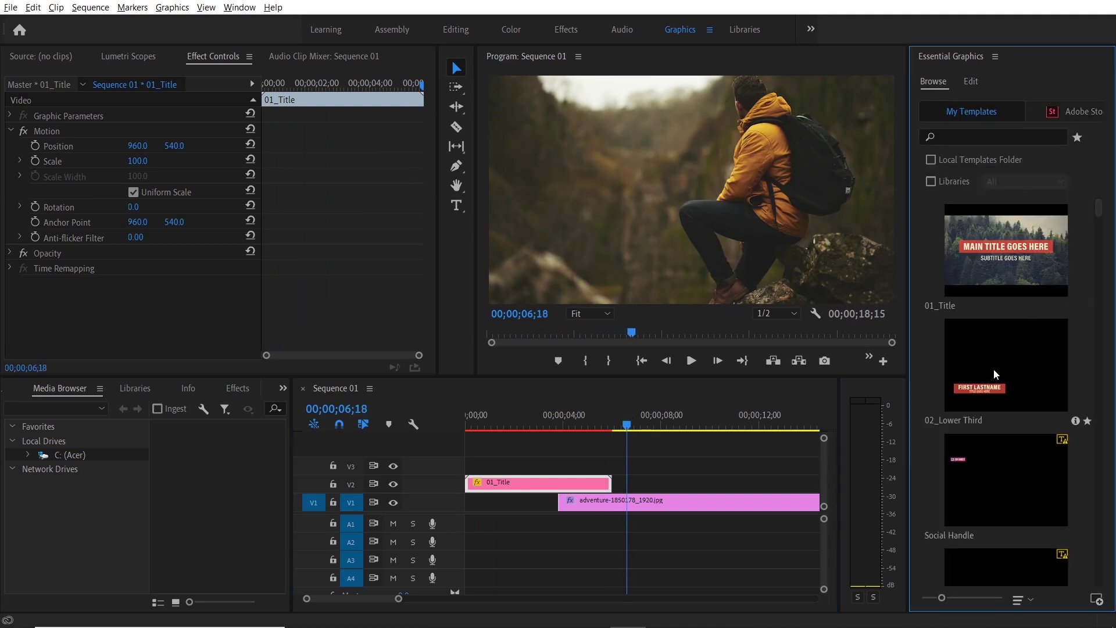
pyautogui.moveTo(994, 393); pyautogui.dragTo(633, 483)
pyautogui.moveTo(627, 415)
pyautogui.mouseDown()
pyautogui.moveTo(682, 424)
pyautogui.moveTo(629, 424)
pyautogui.mouseUp()
pyautogui.press('space')
pyautogui.press('space')
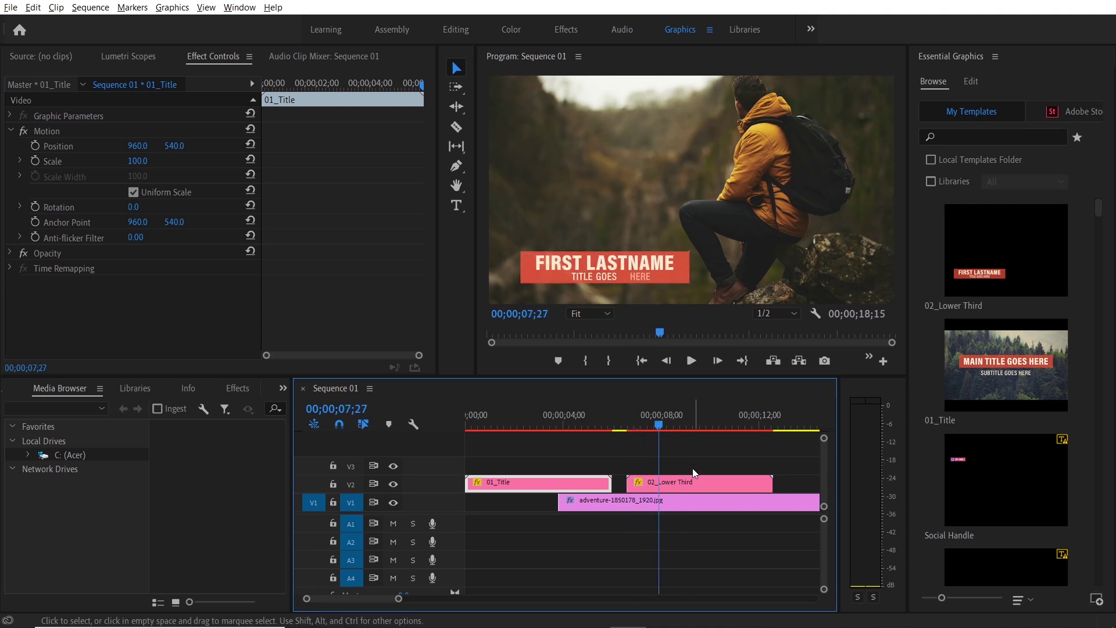
# - Enter the person's full name as the 02_Lower Third clip's Name, set its Title to ukramedia.com, and return the playhead near the clip's start
pyautogui.click(683, 484)
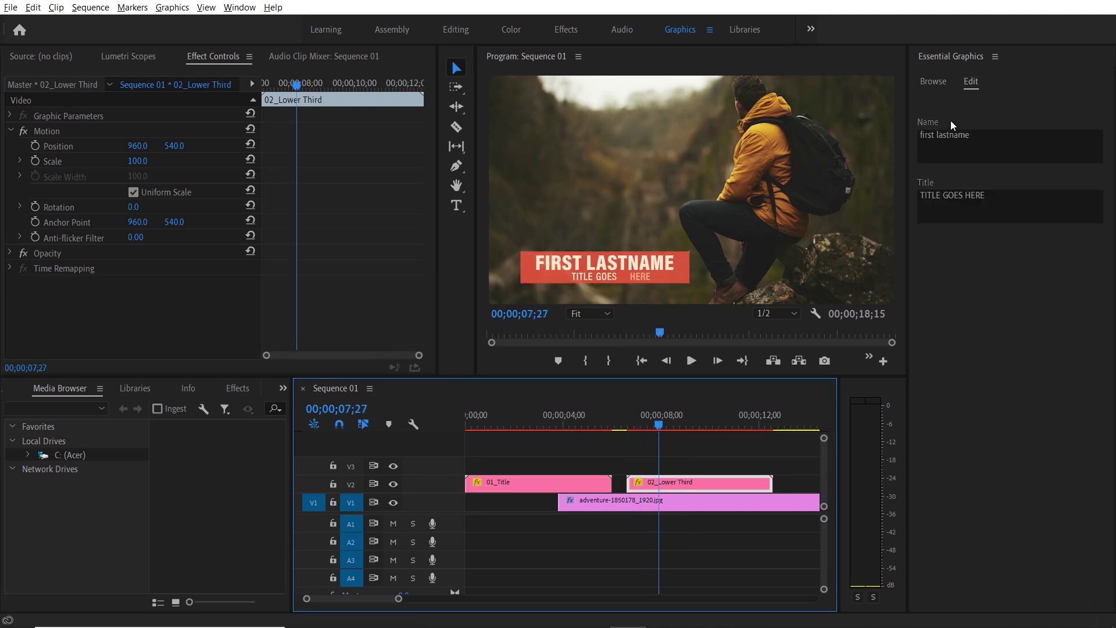
pyautogui.click(989, 137)
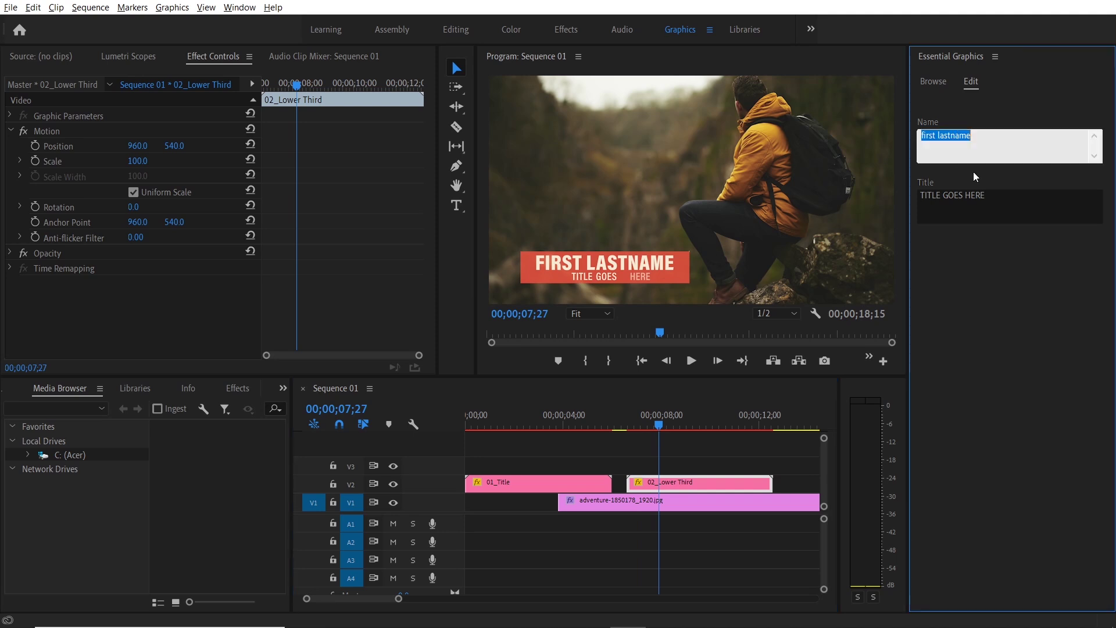
pyautogui.write('Sergei Prokhnevskiy')
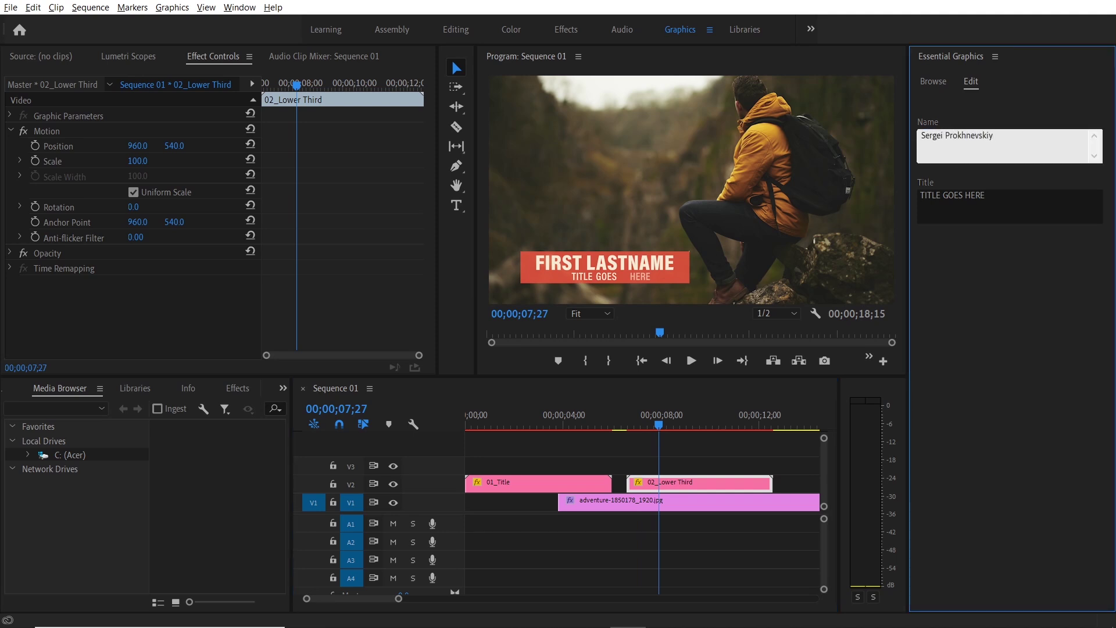
pyautogui.click(1016, 204)
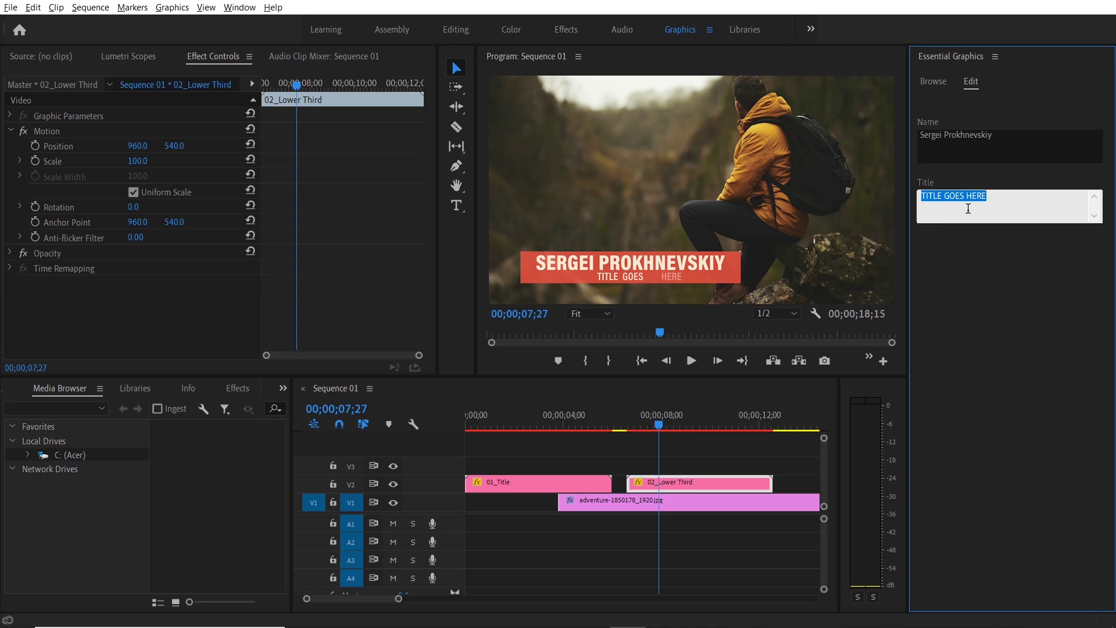
pyautogui.write('ukramedia.com')
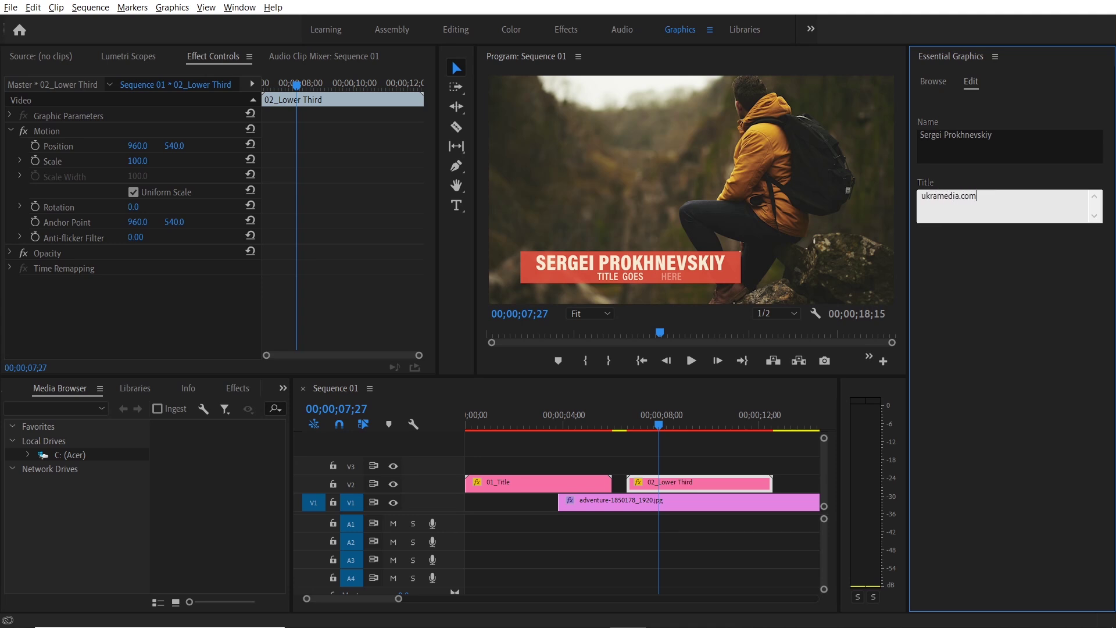
pyautogui.click(1032, 272)
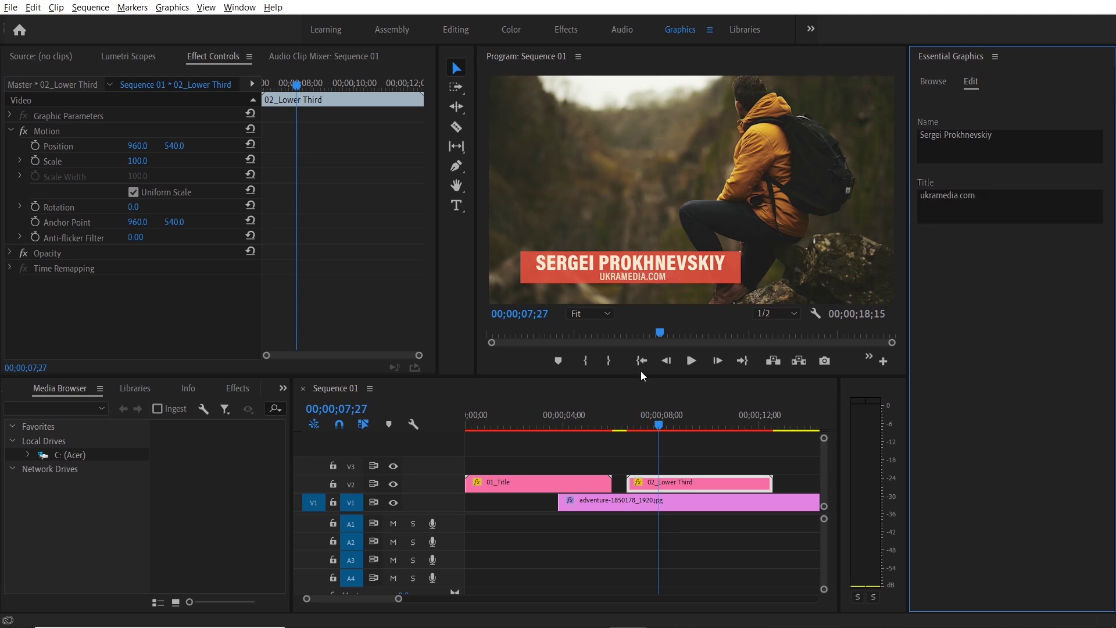
pyautogui.moveTo(640, 423)
pyautogui.mouseDown()
pyautogui.moveTo(630, 424)
pyautogui.moveTo(681, 413)
pyautogui.moveTo(626, 428)
pyautogui.mouseUp()
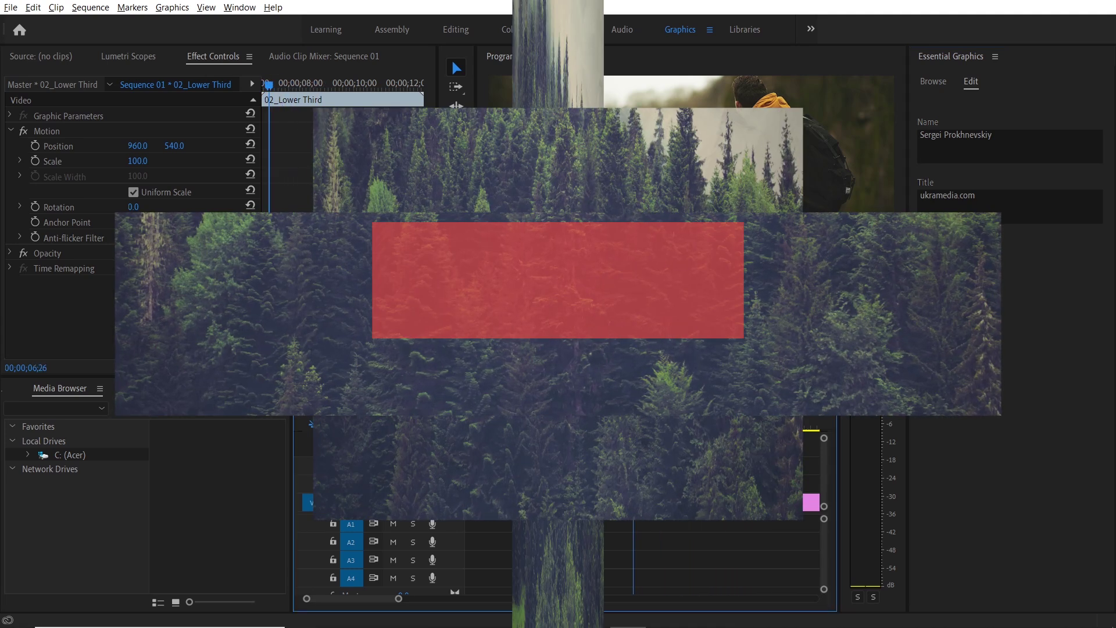